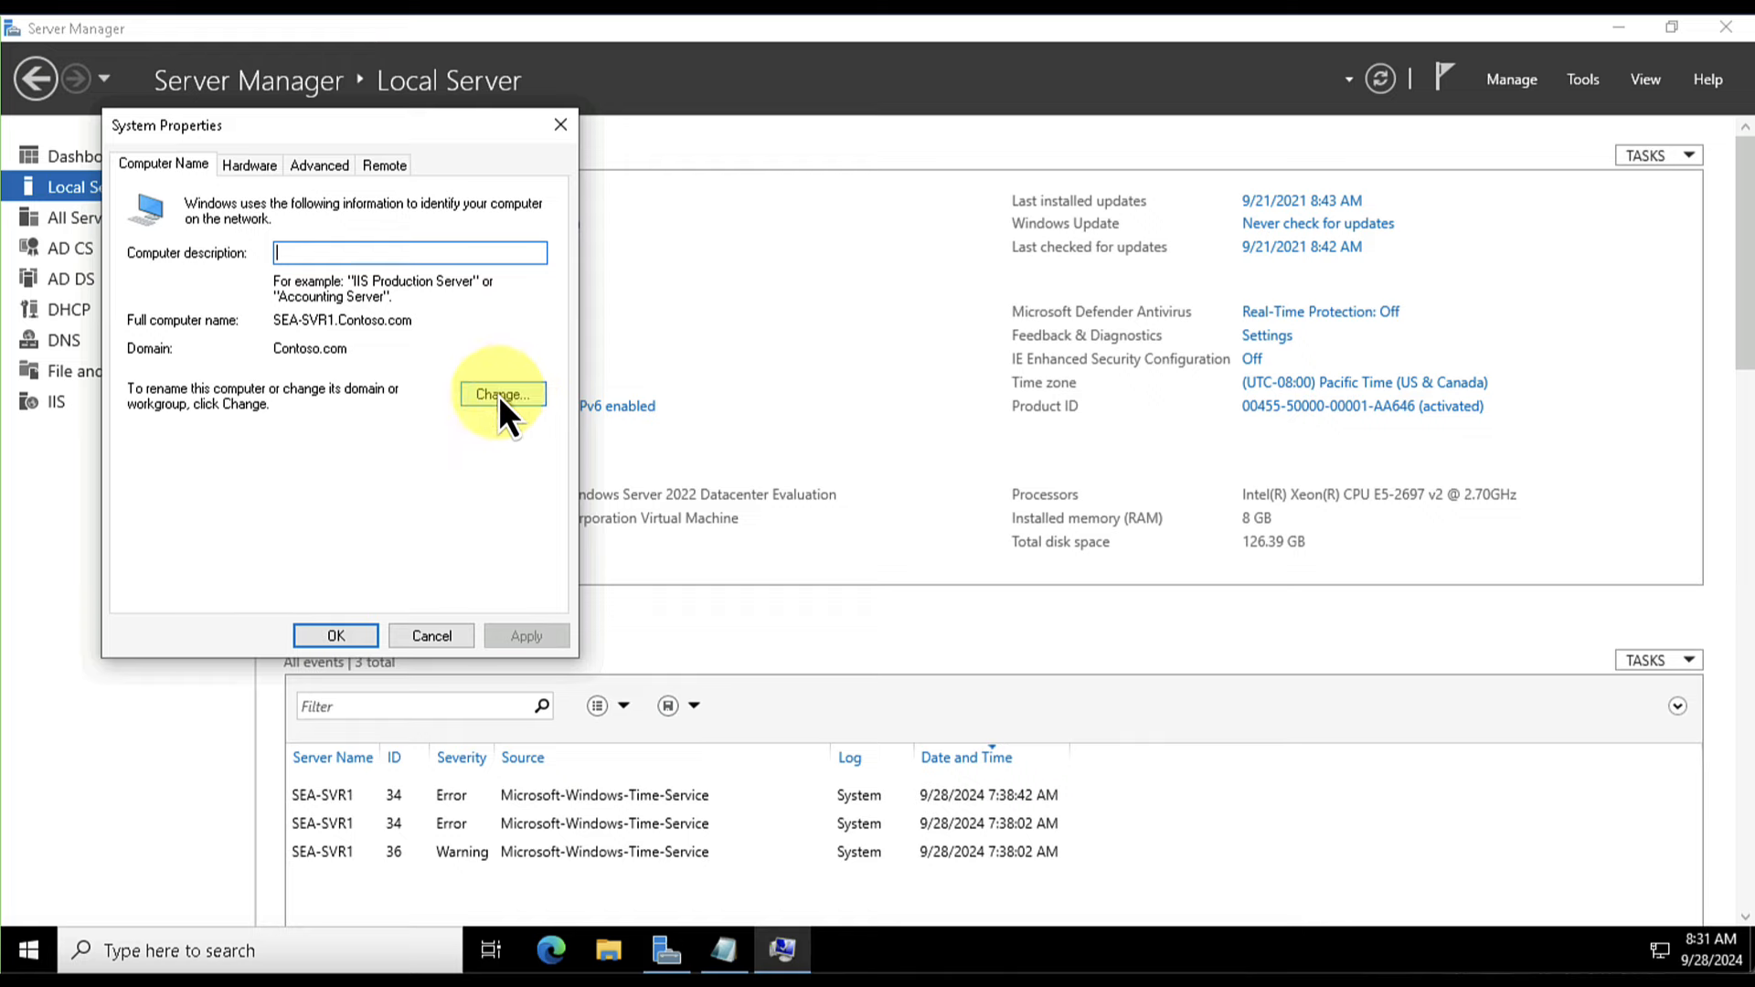
# - Inspect the computer name and domain membership settings of the local server, leaving them without changes
pyautogui.click(500, 399)
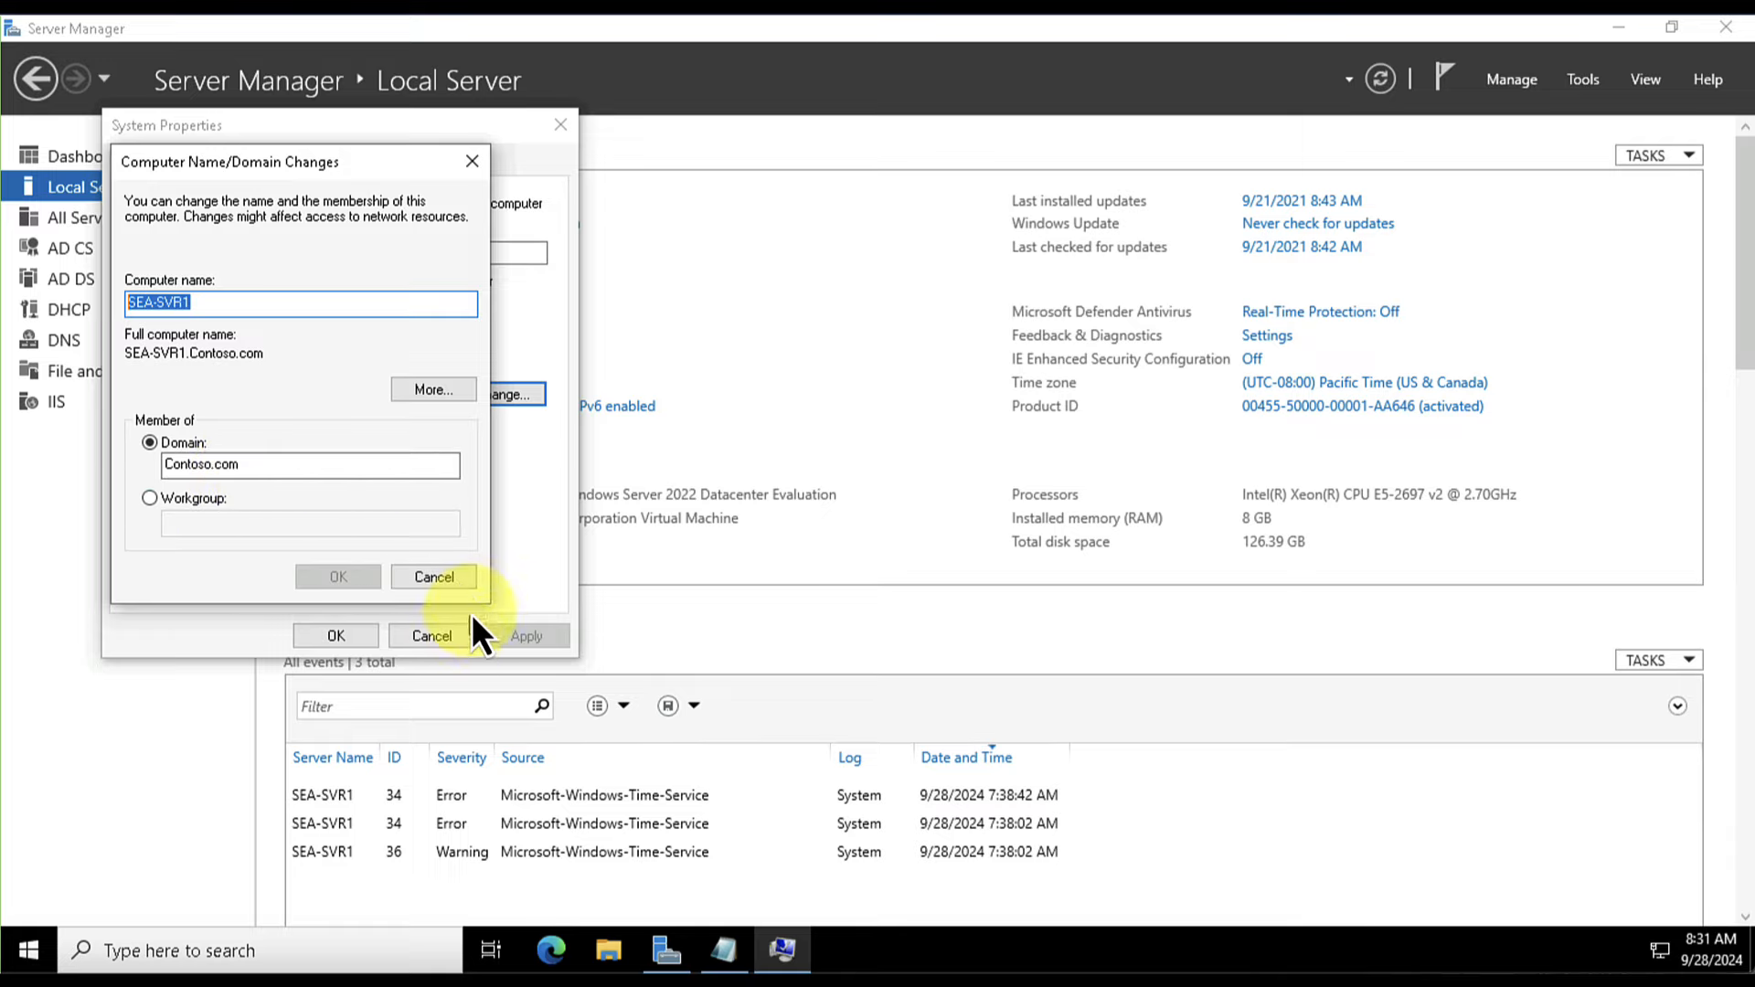
pyautogui.click(442, 578)
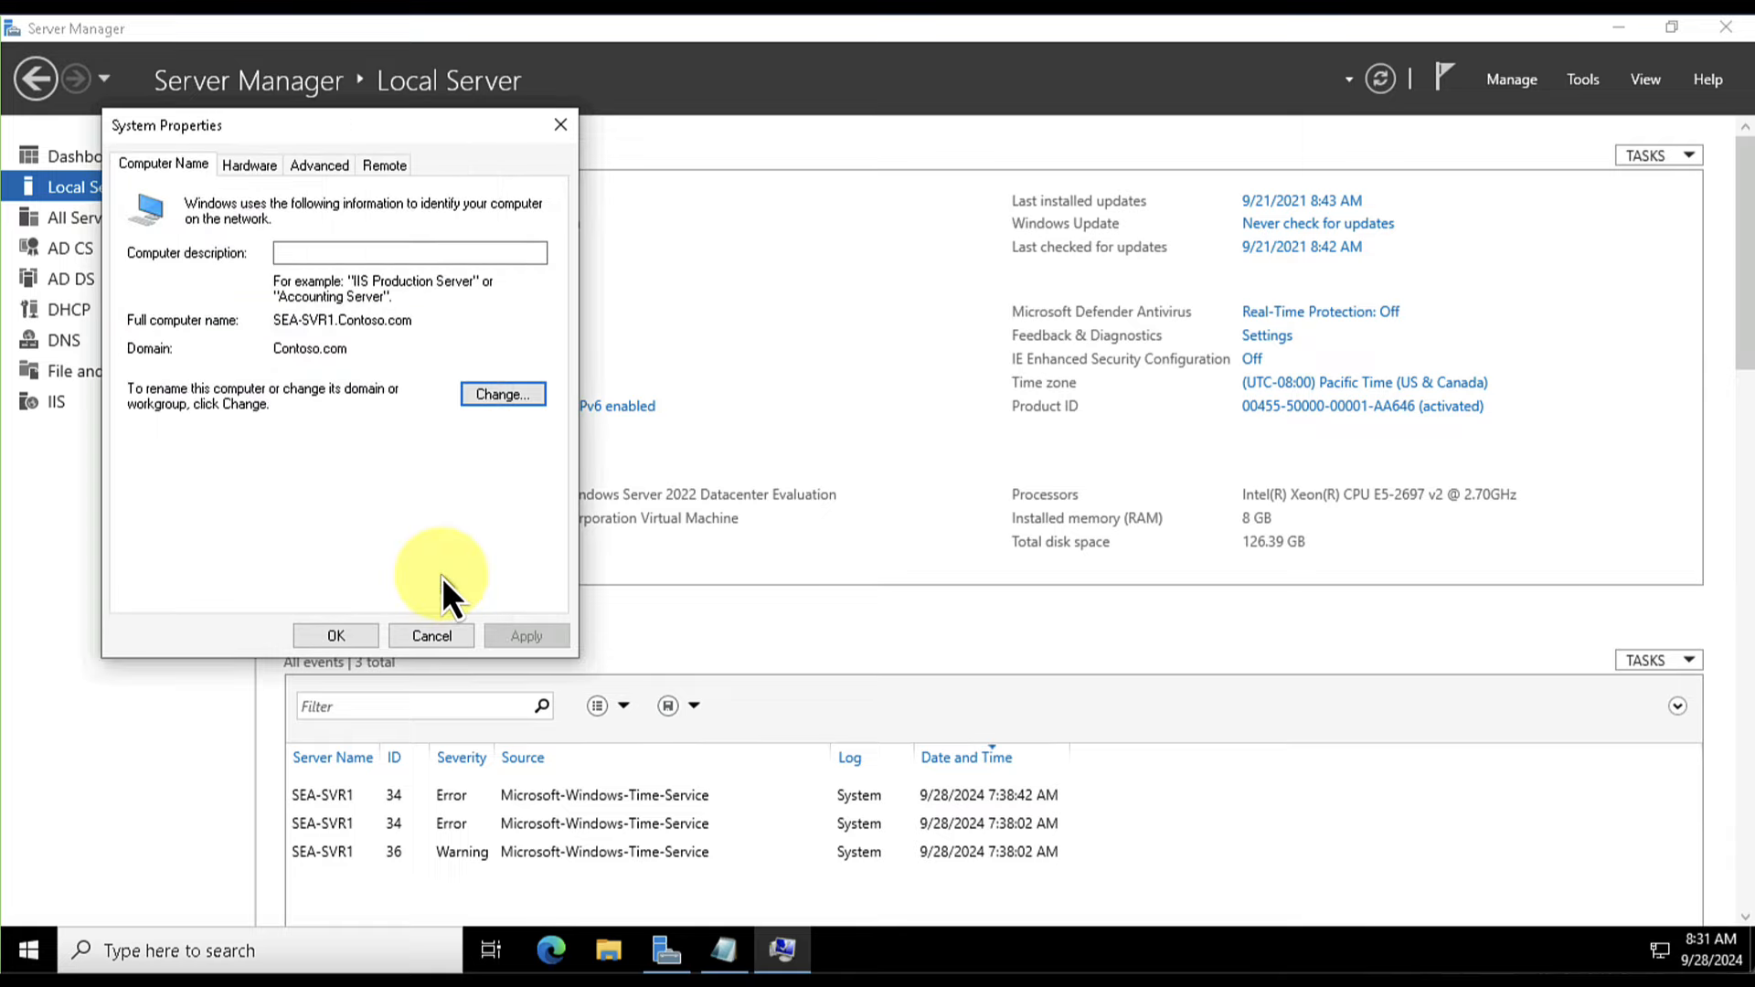
pyautogui.click(429, 636)
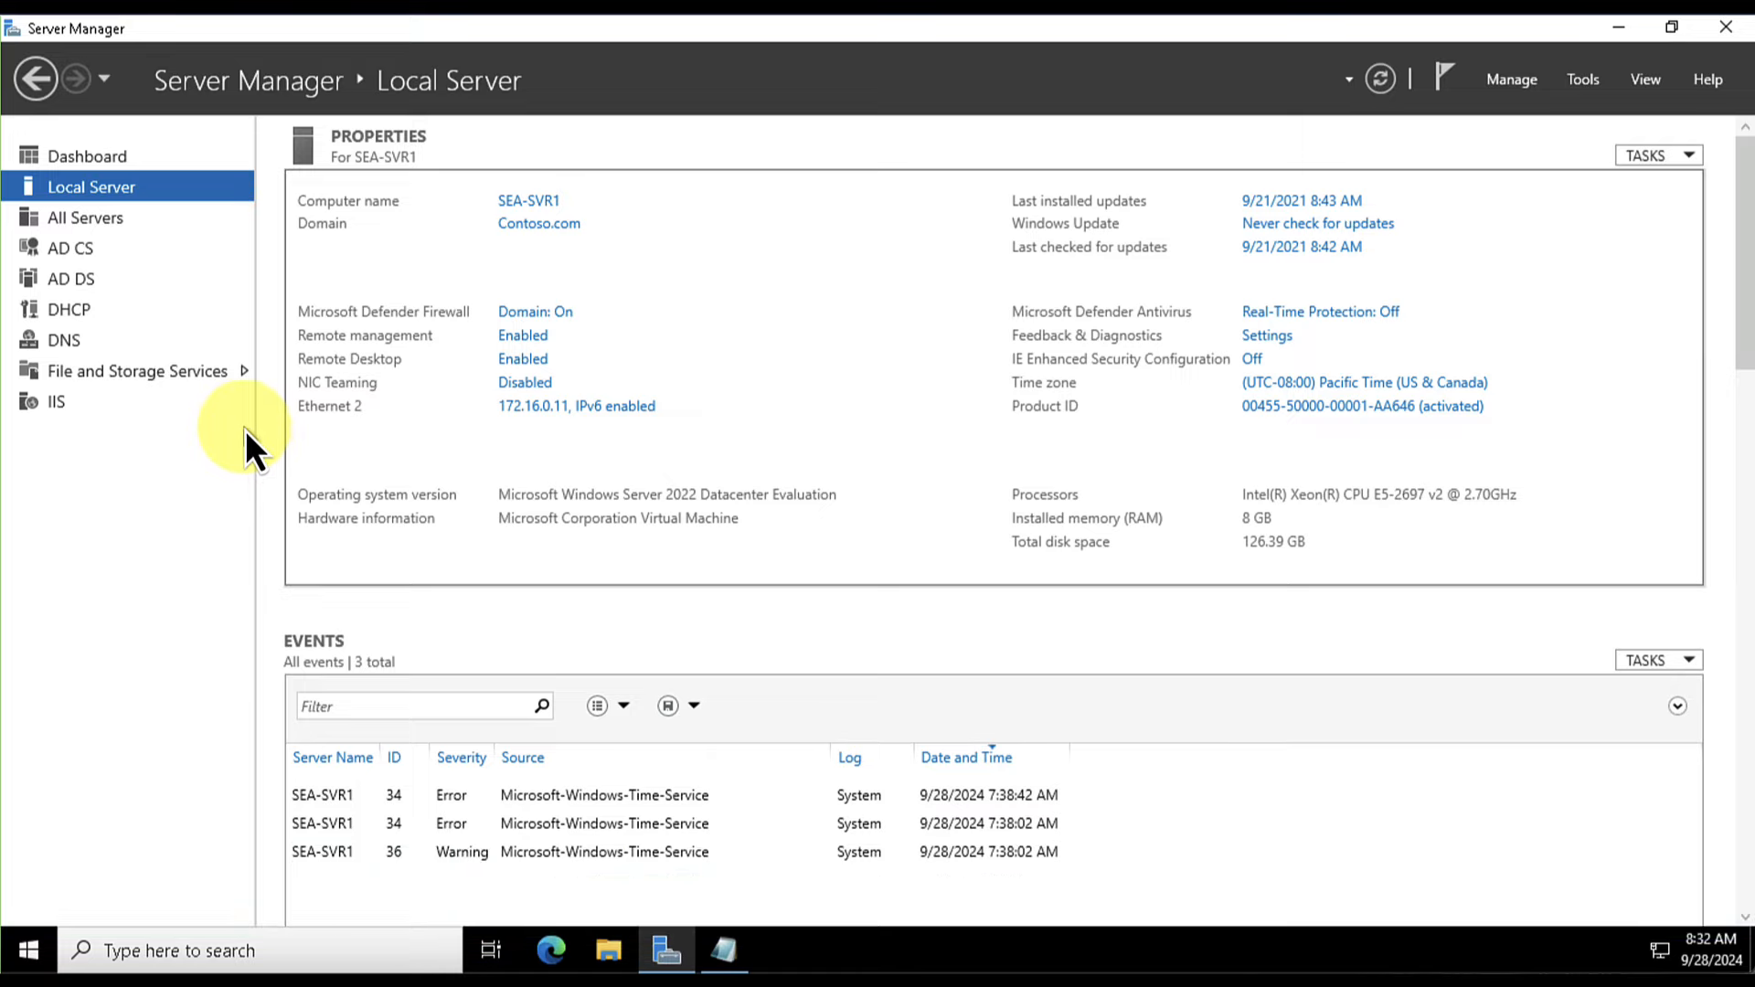
# - Examine the server roles offered for SEA-DC1.Contoso.com in a role-based or feature-based installation
pyautogui.click(1533, 80)
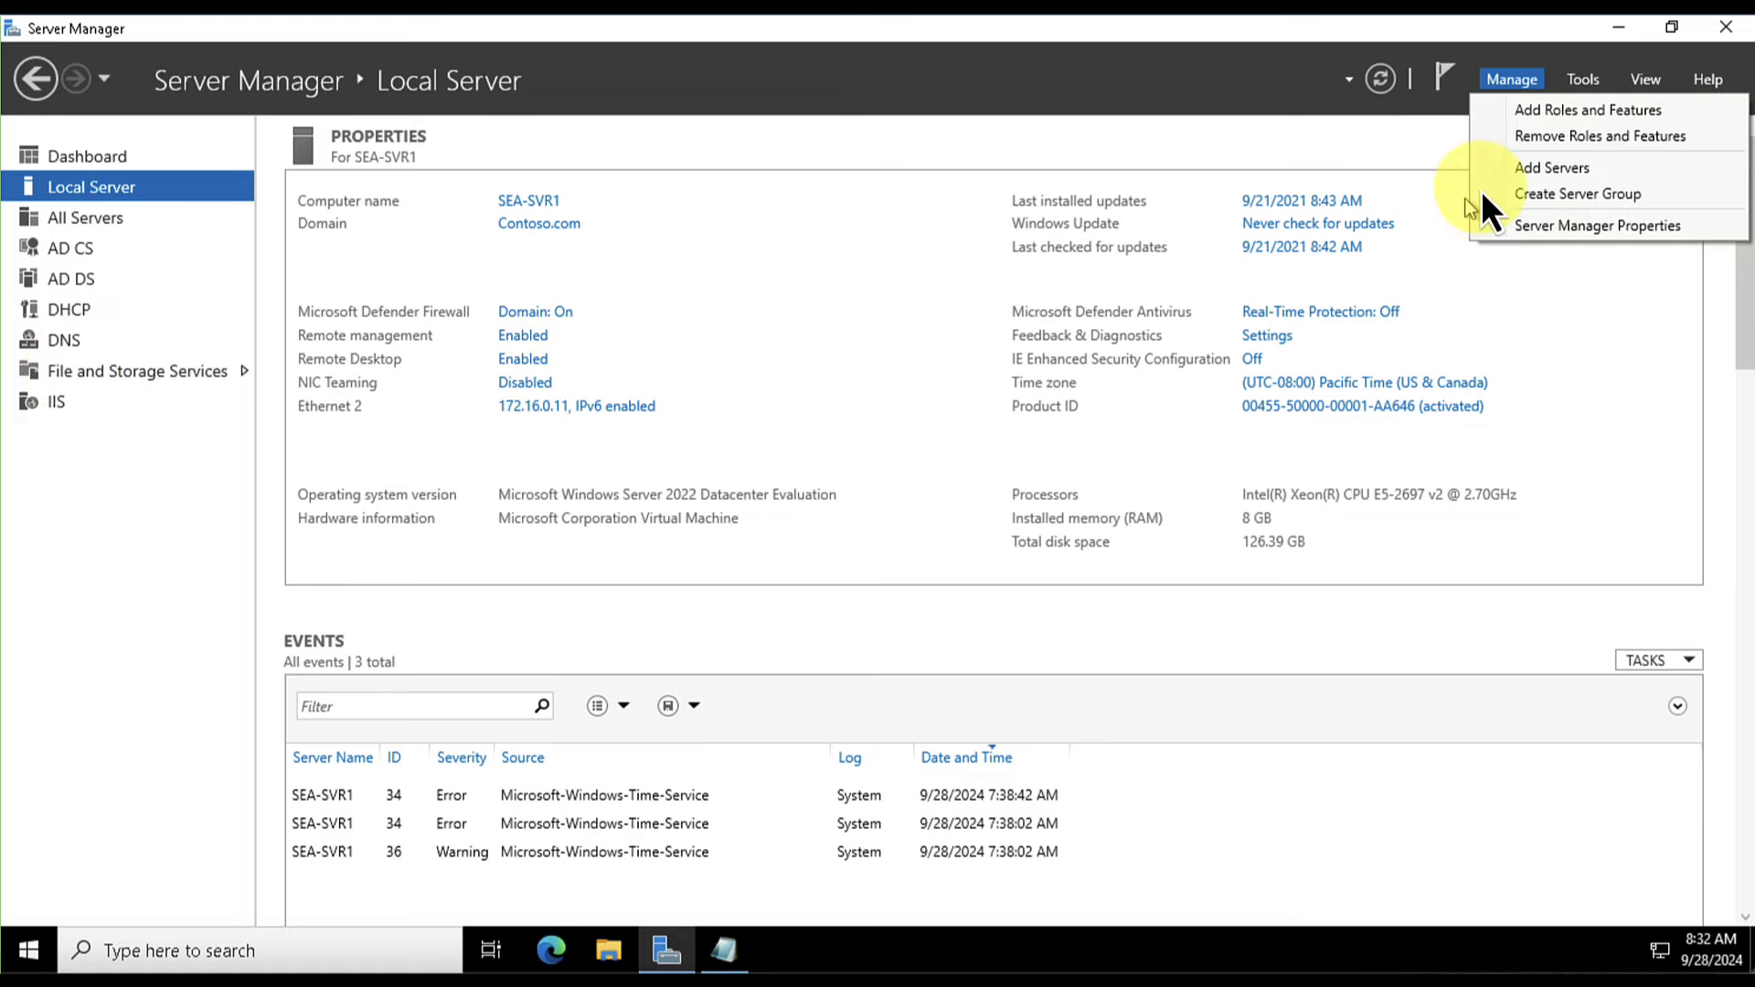
pyautogui.click(1538, 114)
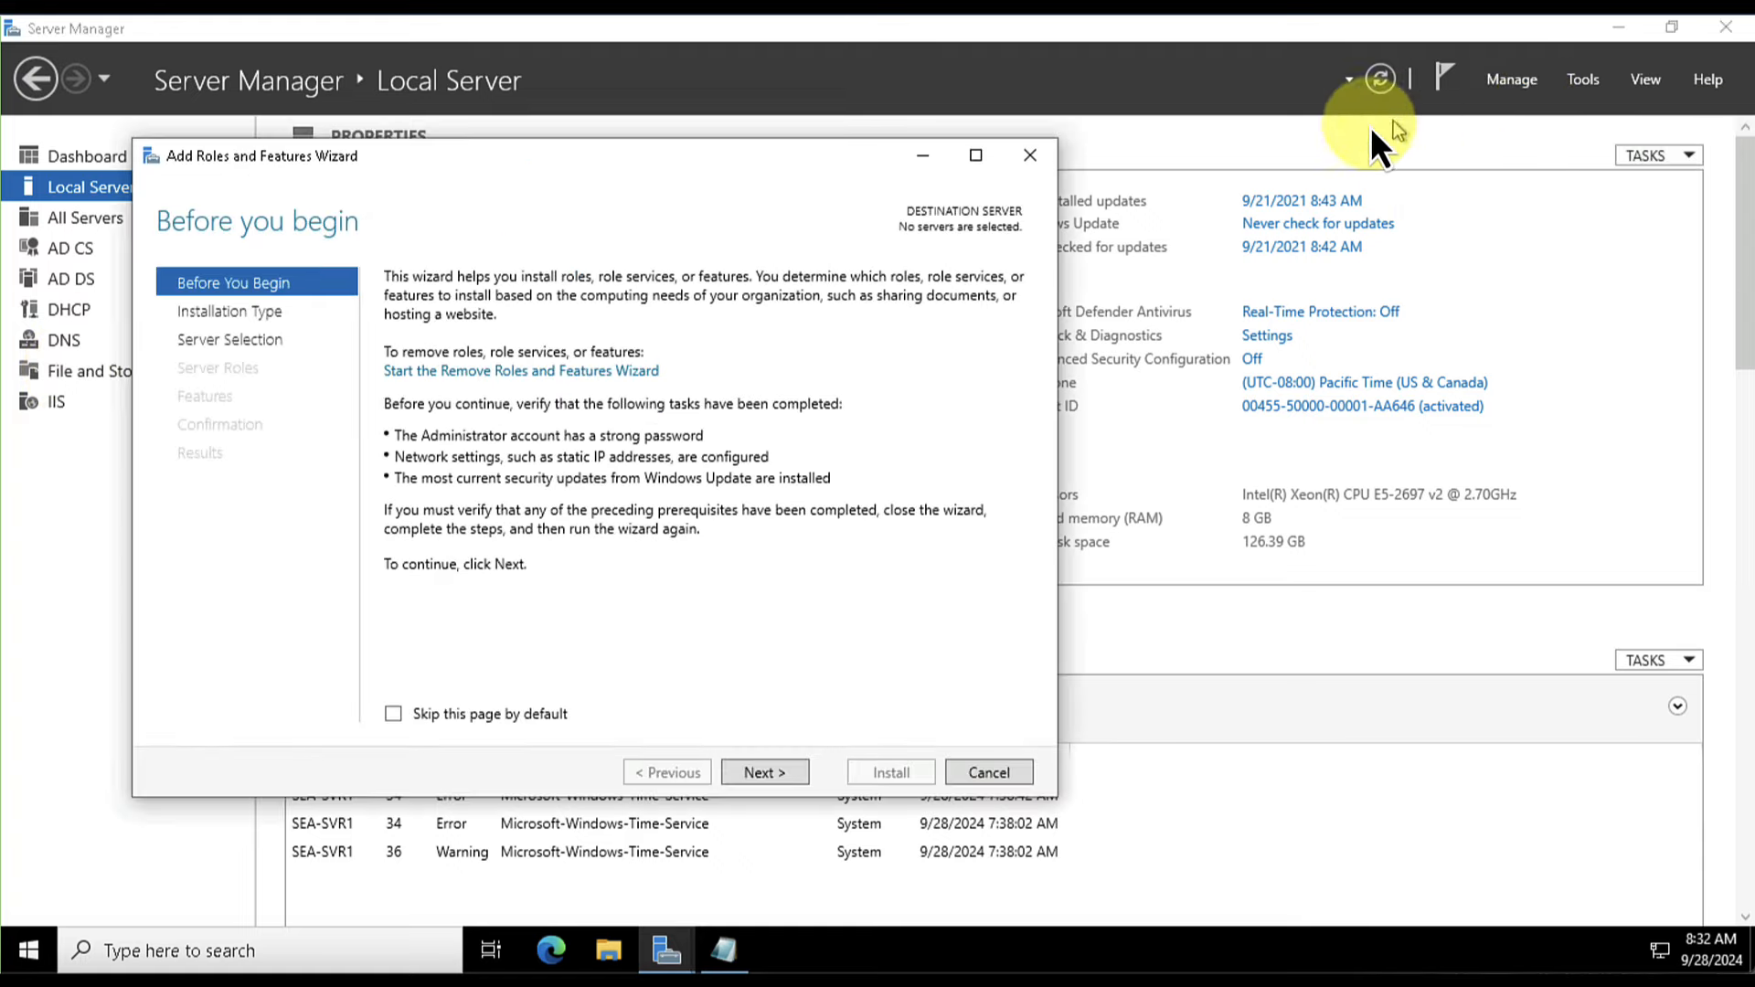
pyautogui.click(765, 779)
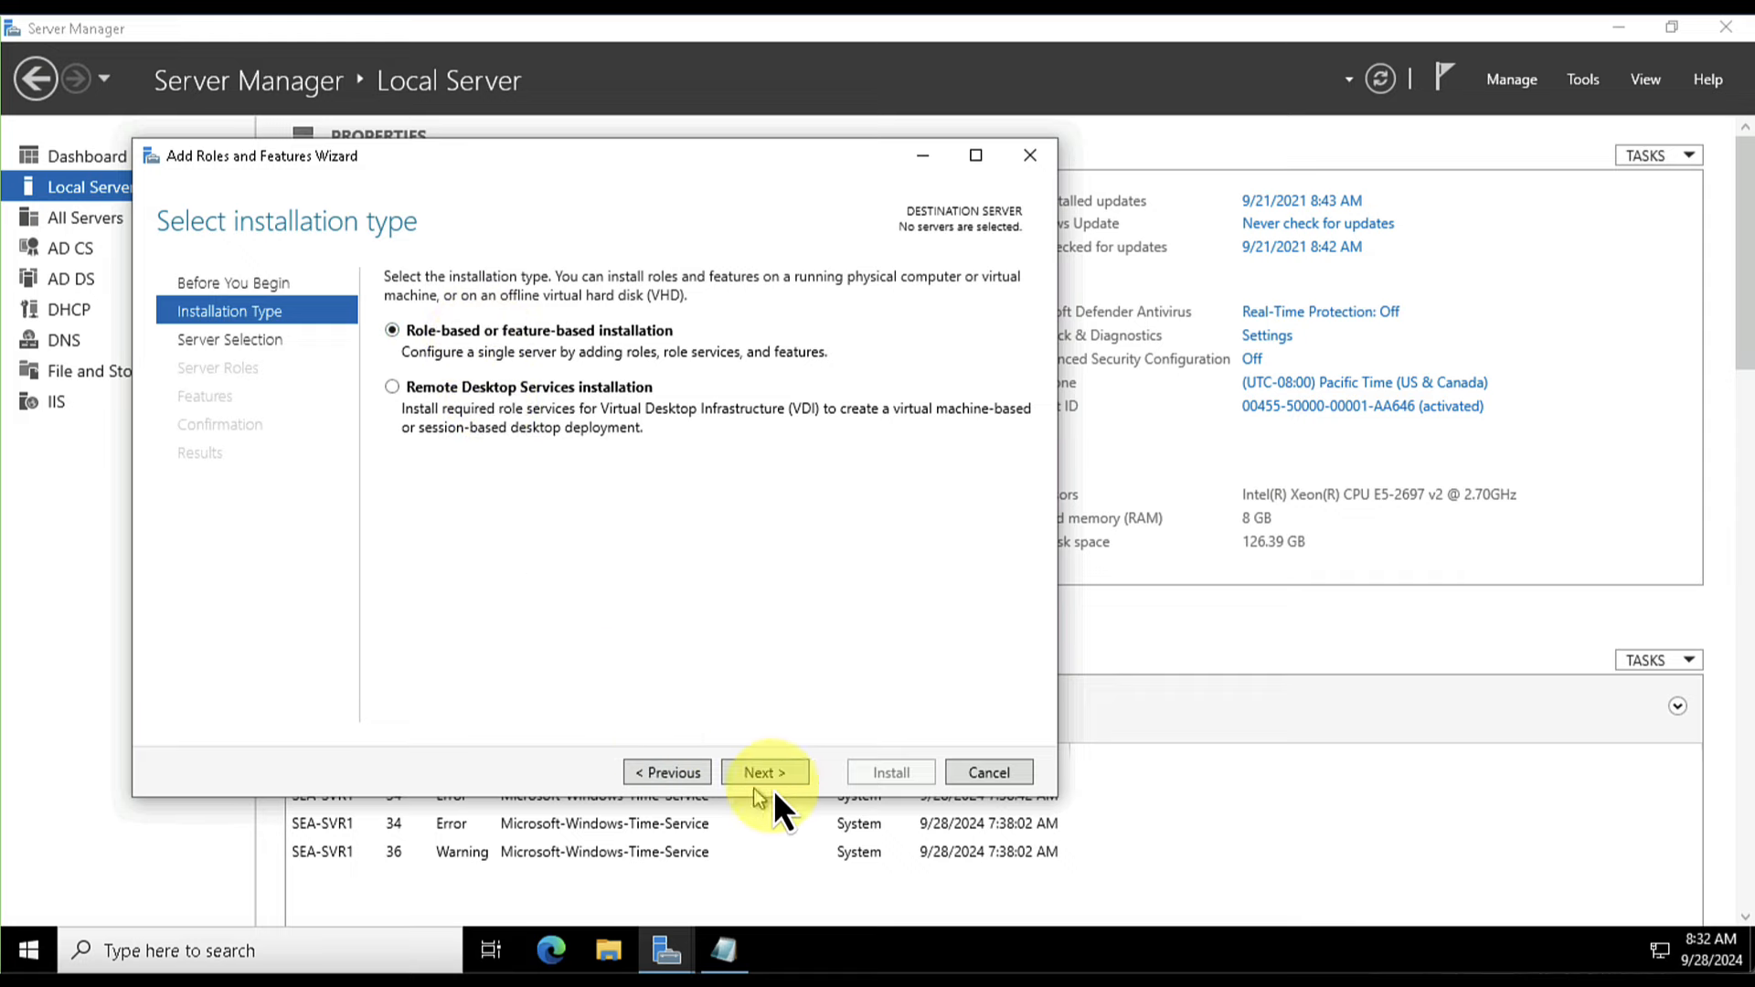
pyautogui.click(795, 777)
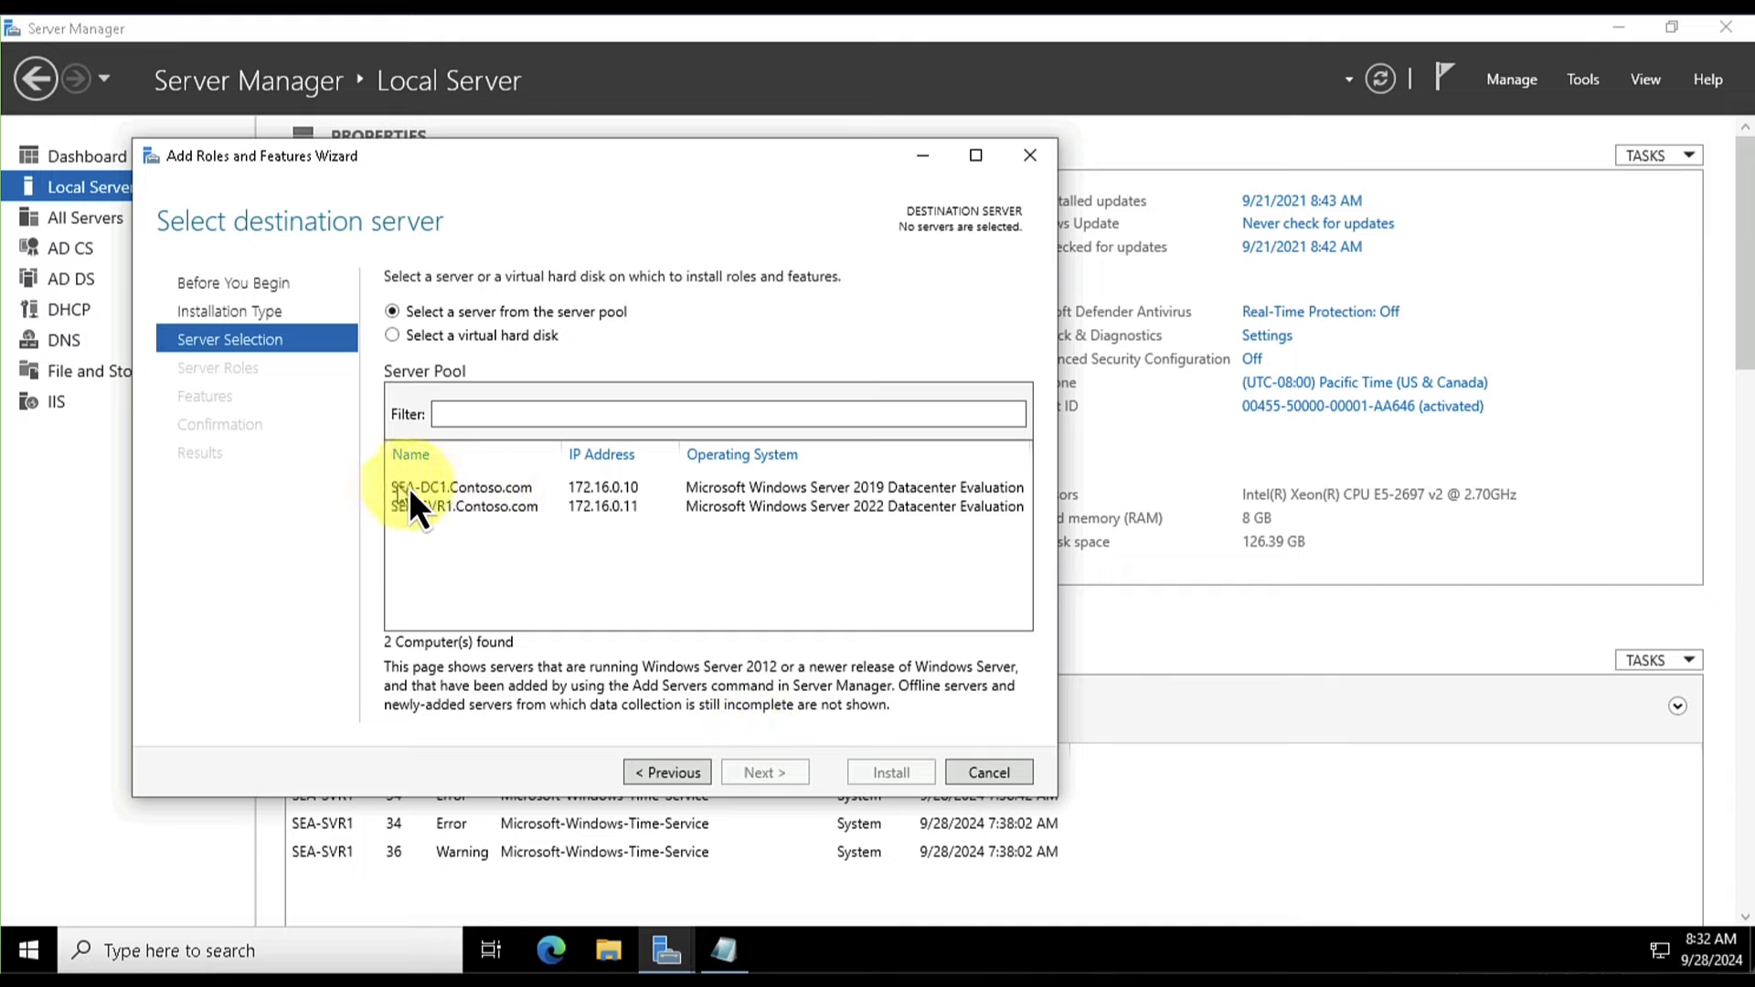
pyautogui.click(482, 508)
pyautogui.click(482, 486)
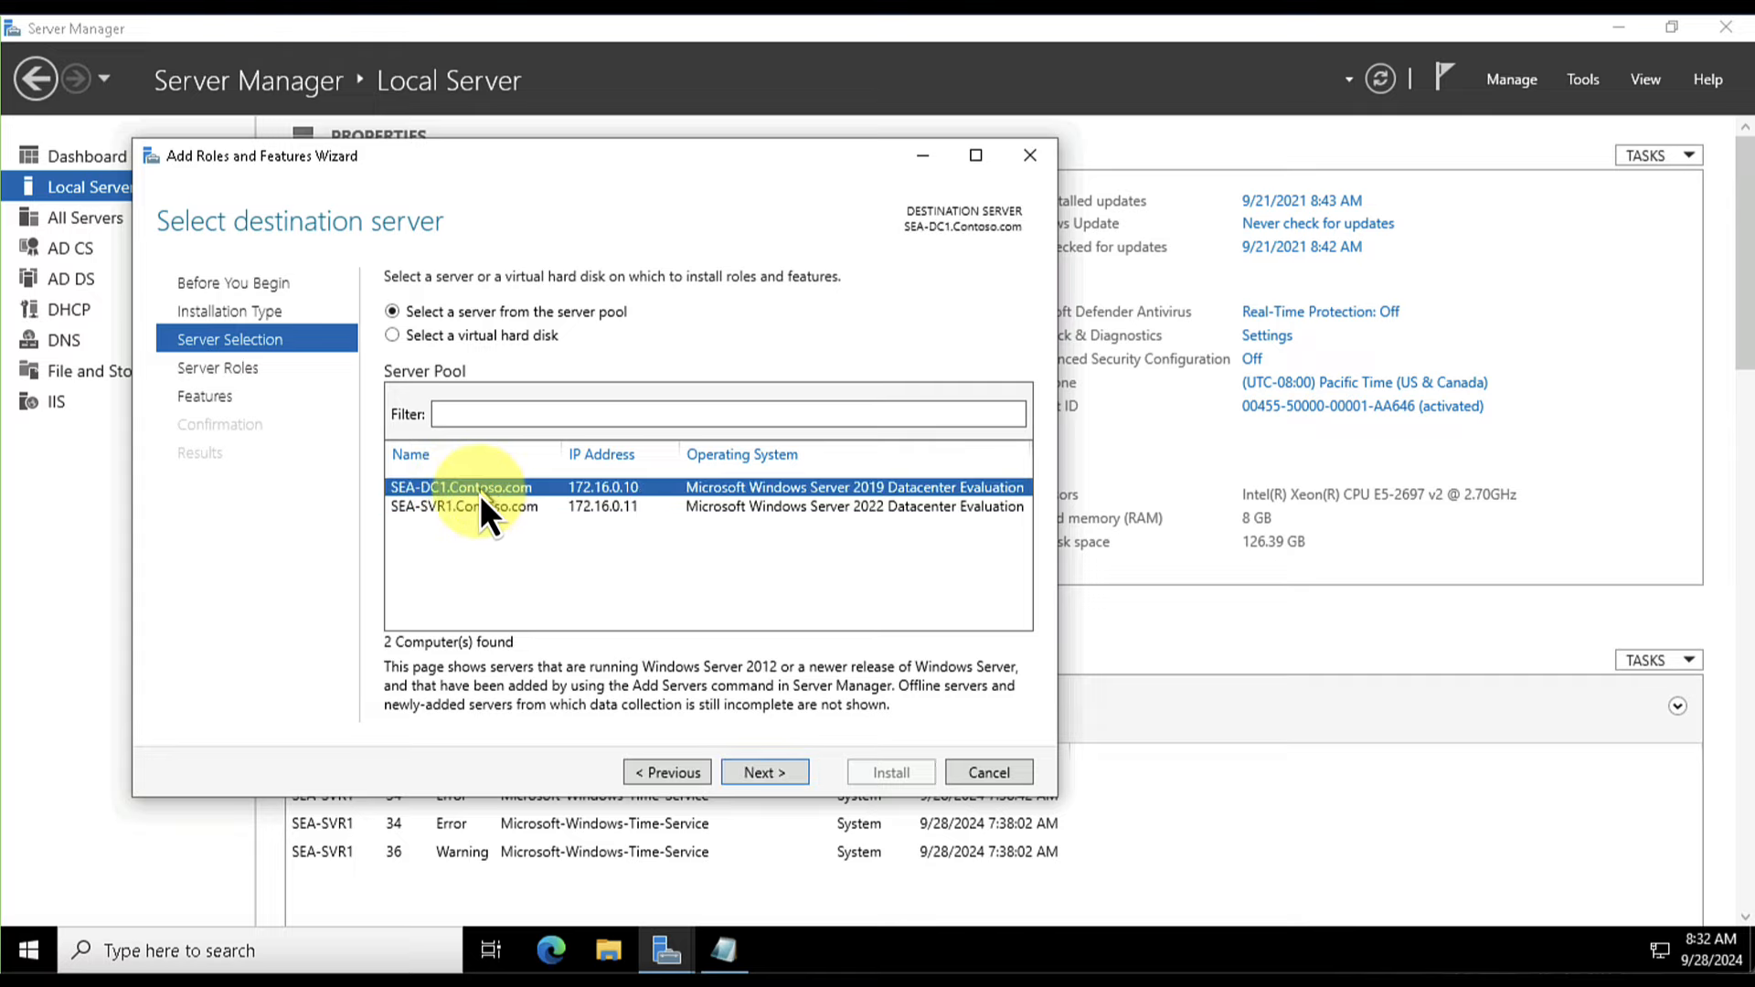
pyautogui.click(475, 506)
pyautogui.click(478, 488)
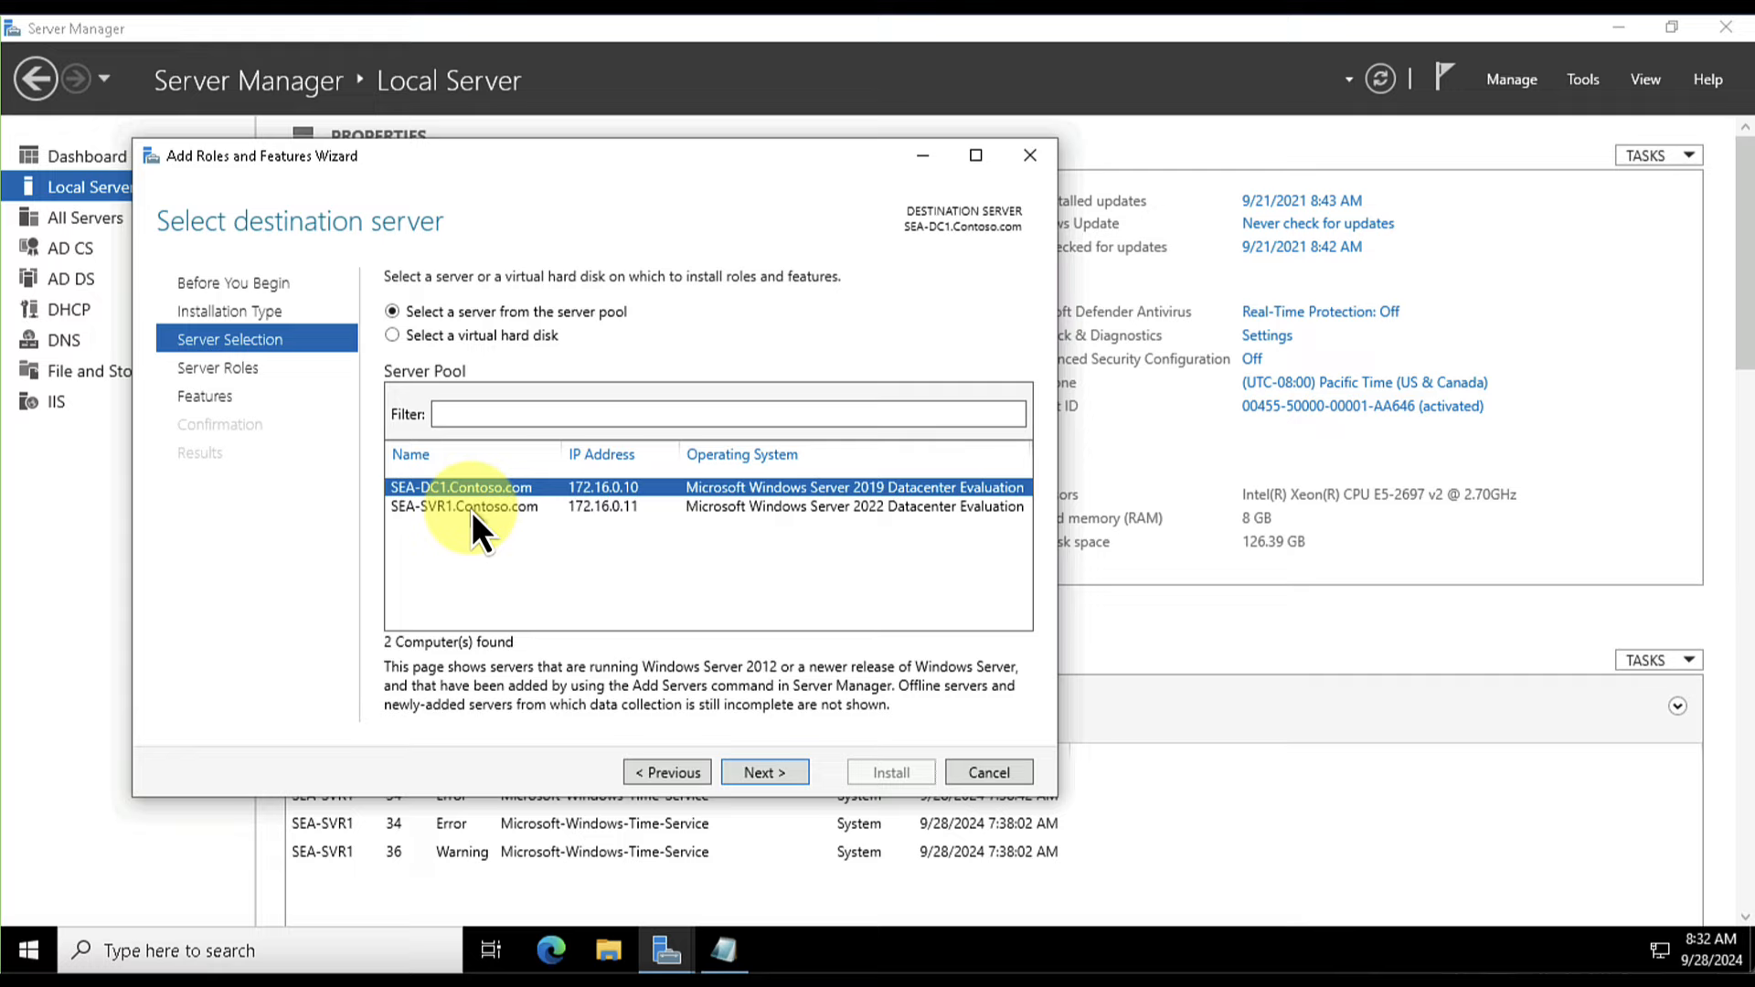
pyautogui.click(472, 509)
pyautogui.click(479, 488)
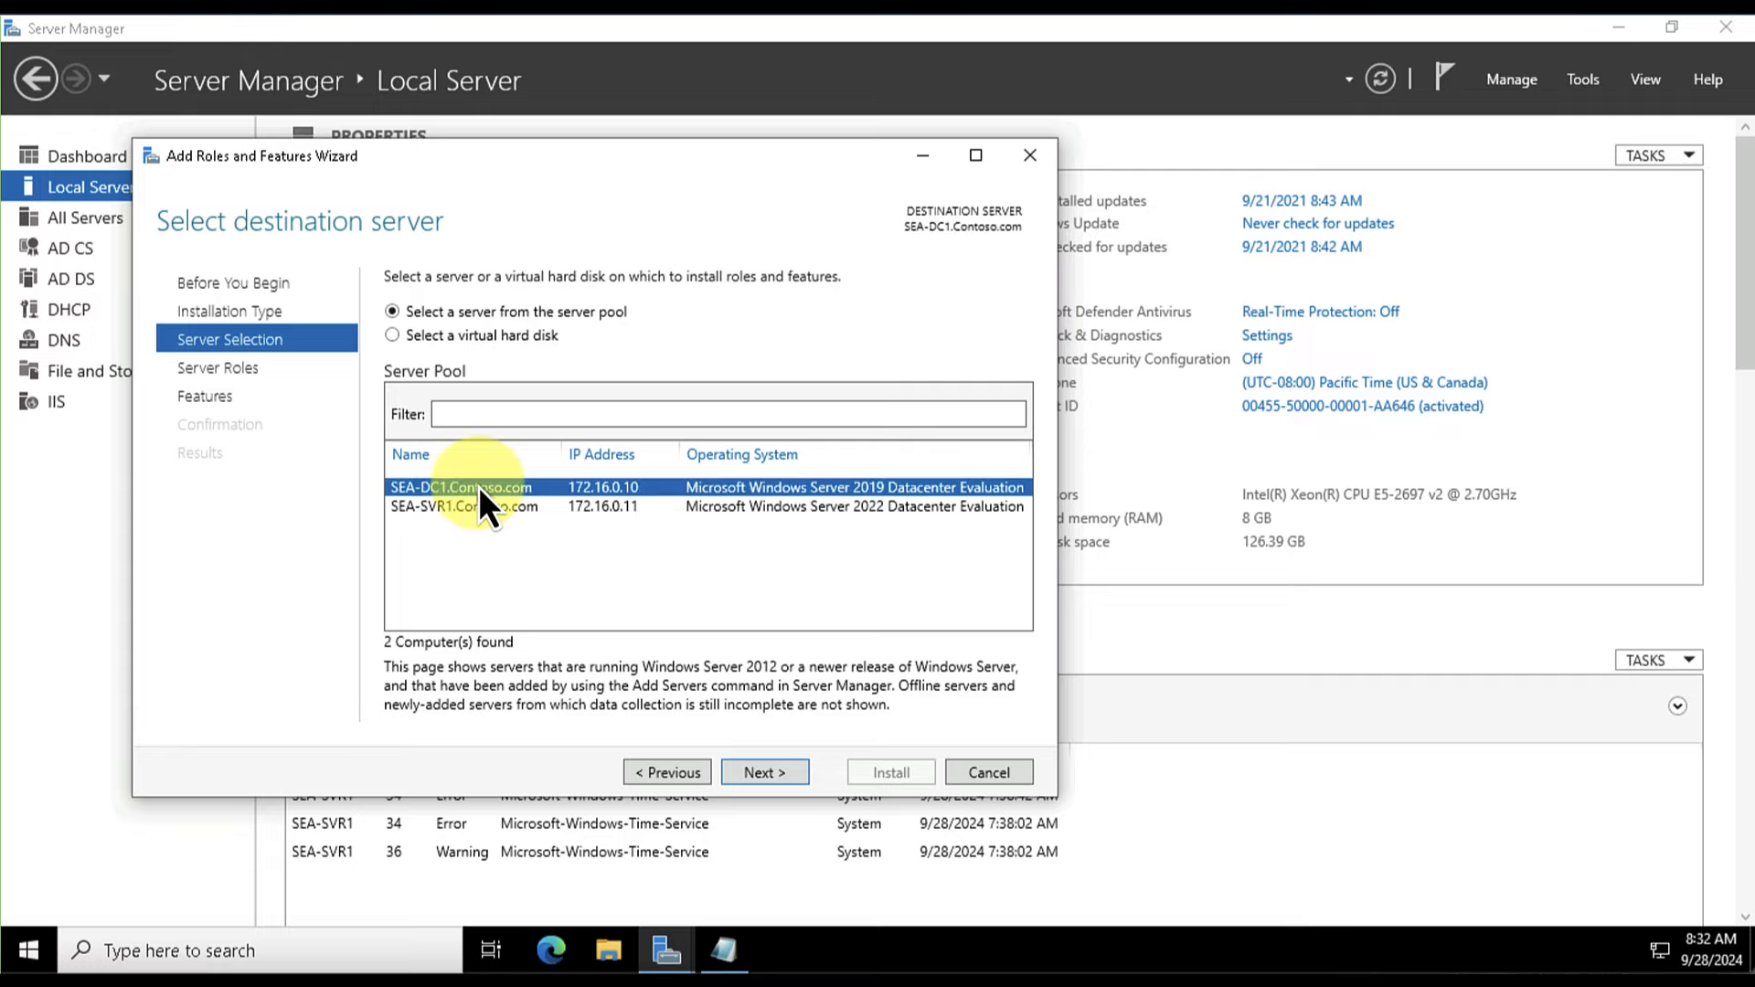
pyautogui.click(775, 782)
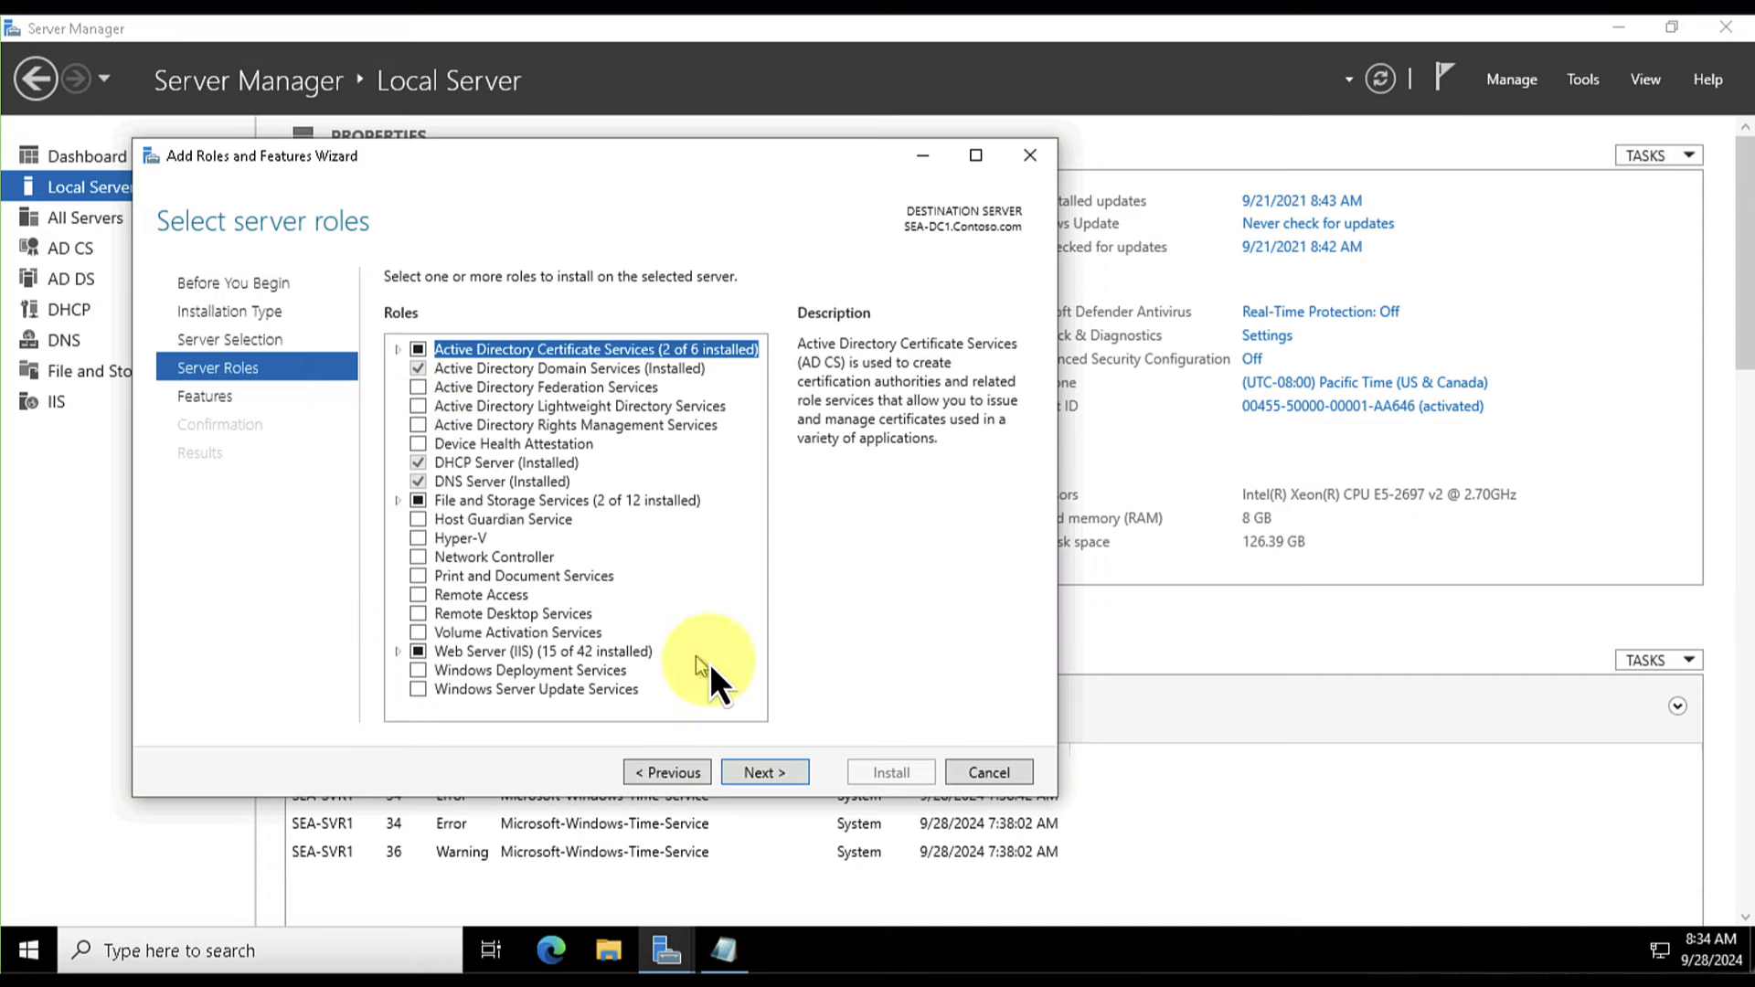
# - Review the features that can be installed on the selected server, and cancel the Add Roles and Features Wizard
pyautogui.click(775, 772)
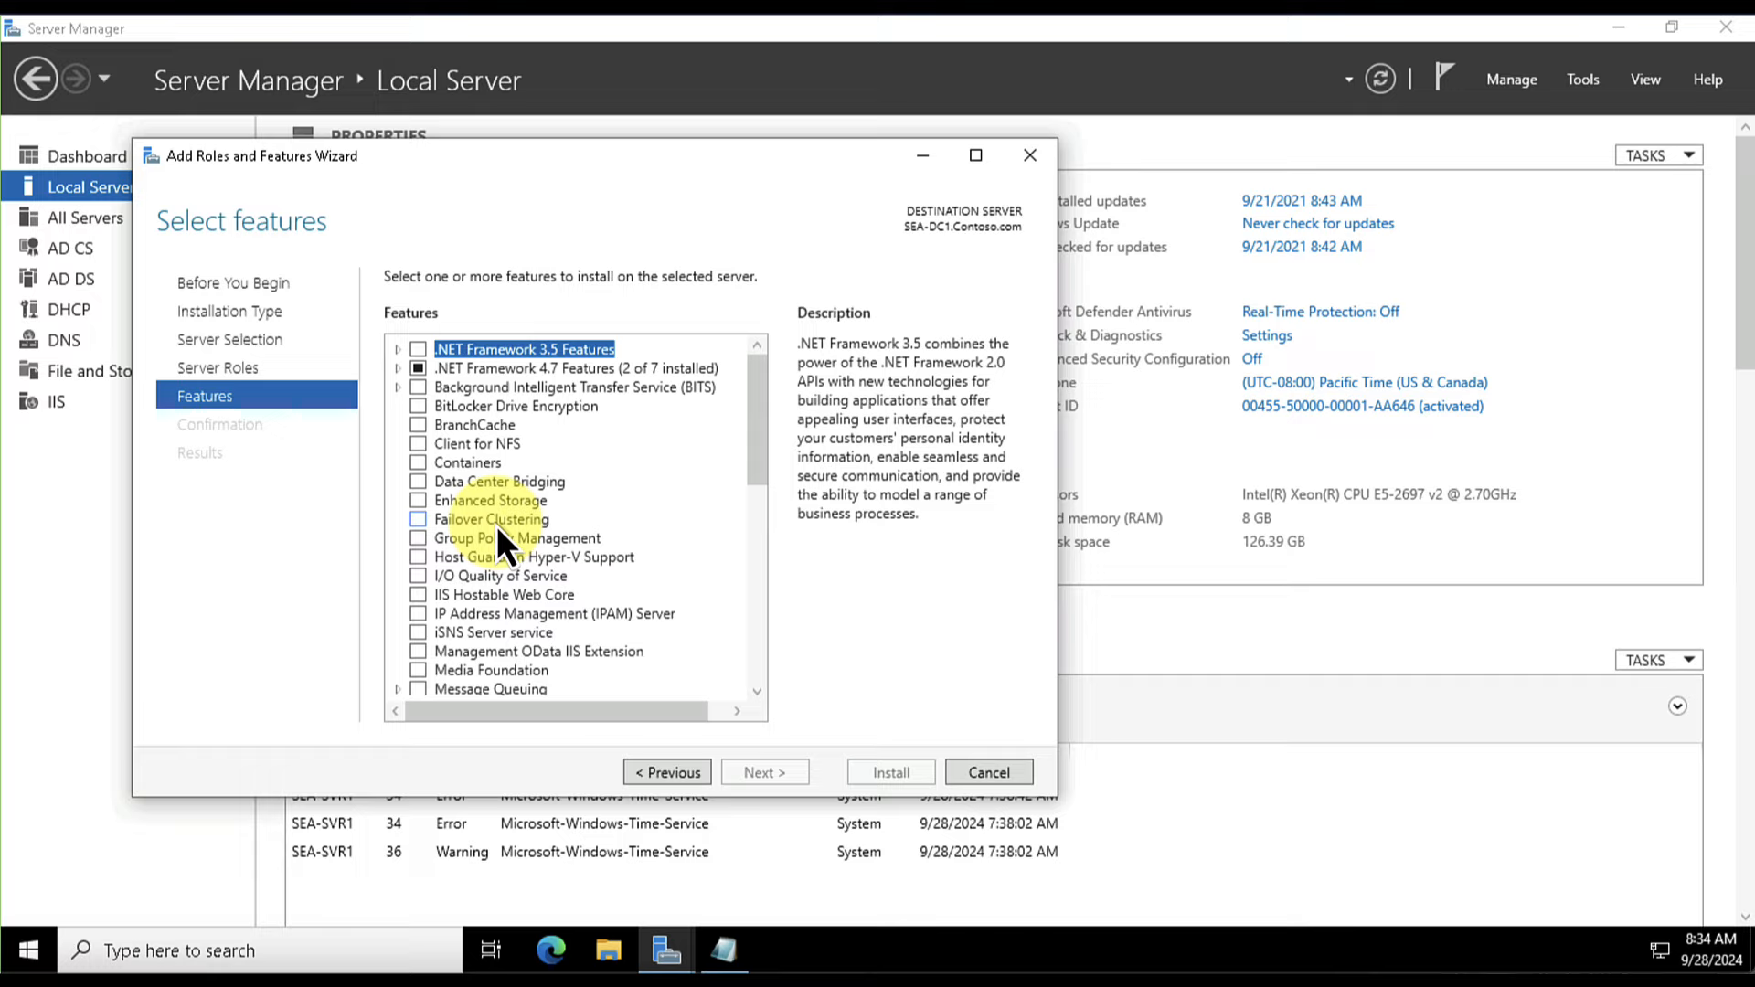
pyautogui.scroll(-2, 496, 525)
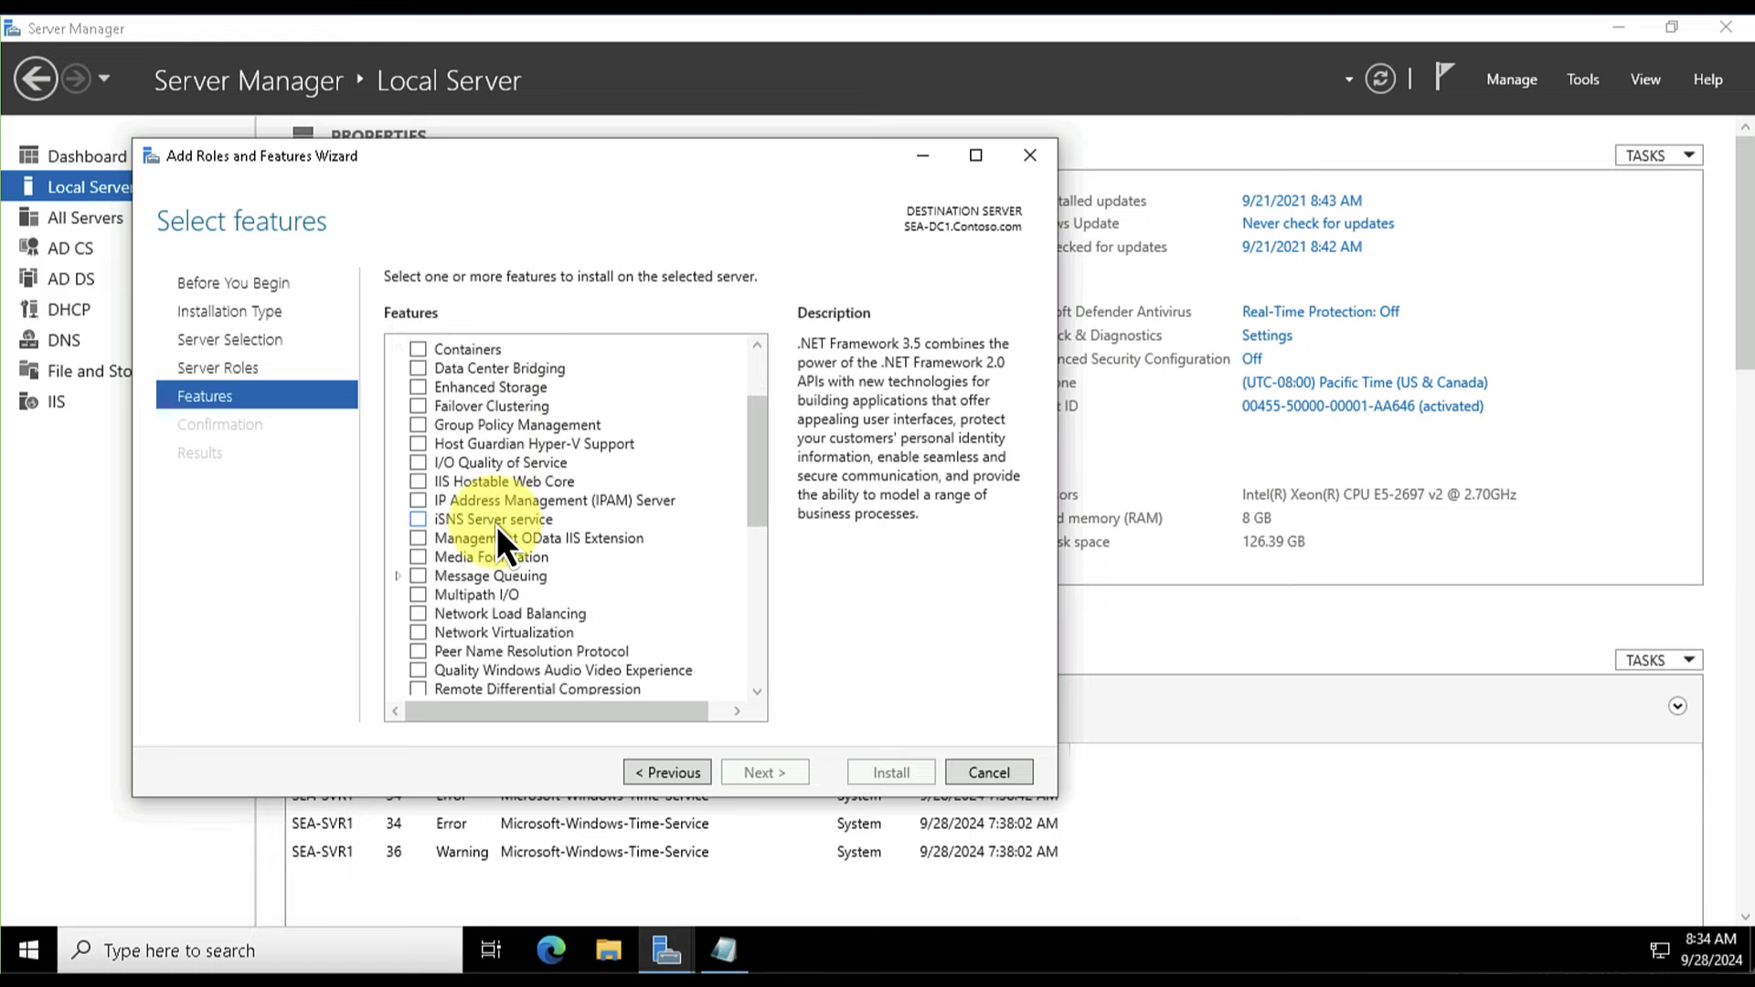
pyautogui.scroll(-1, 496, 524)
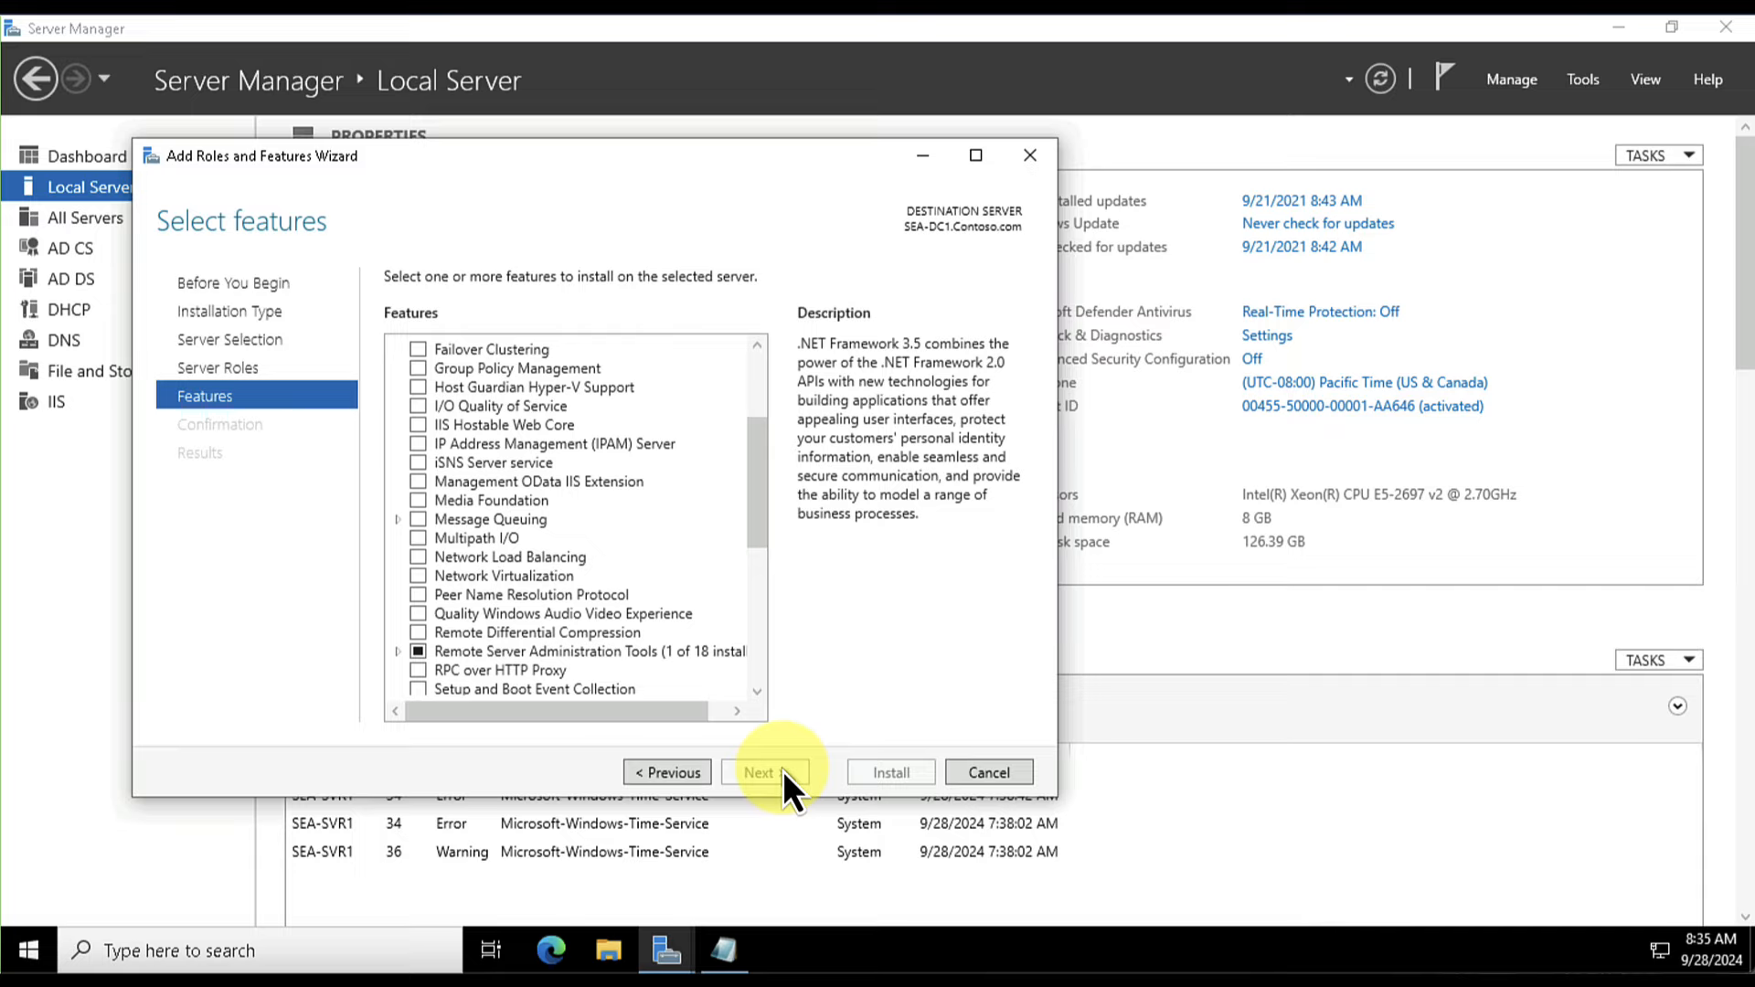
pyautogui.click(996, 778)
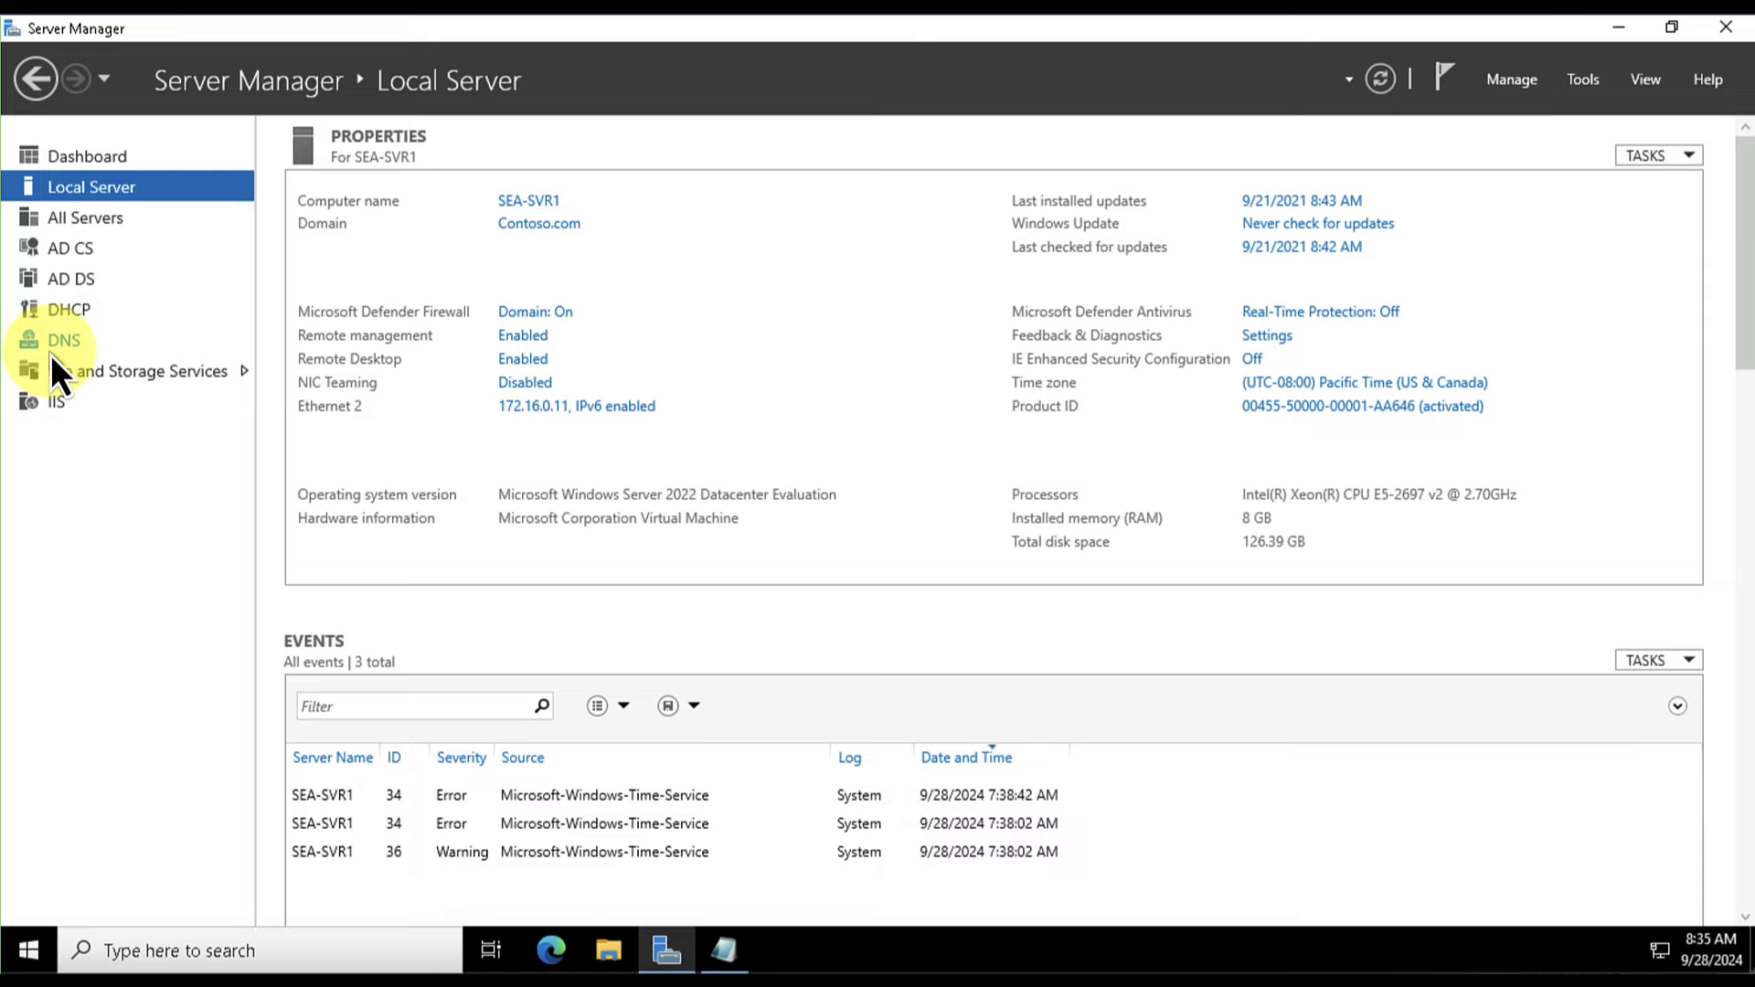
# - Open the DHCP management console from Server Manager, maximize it and widen its console tree
pyautogui.click(57, 307)
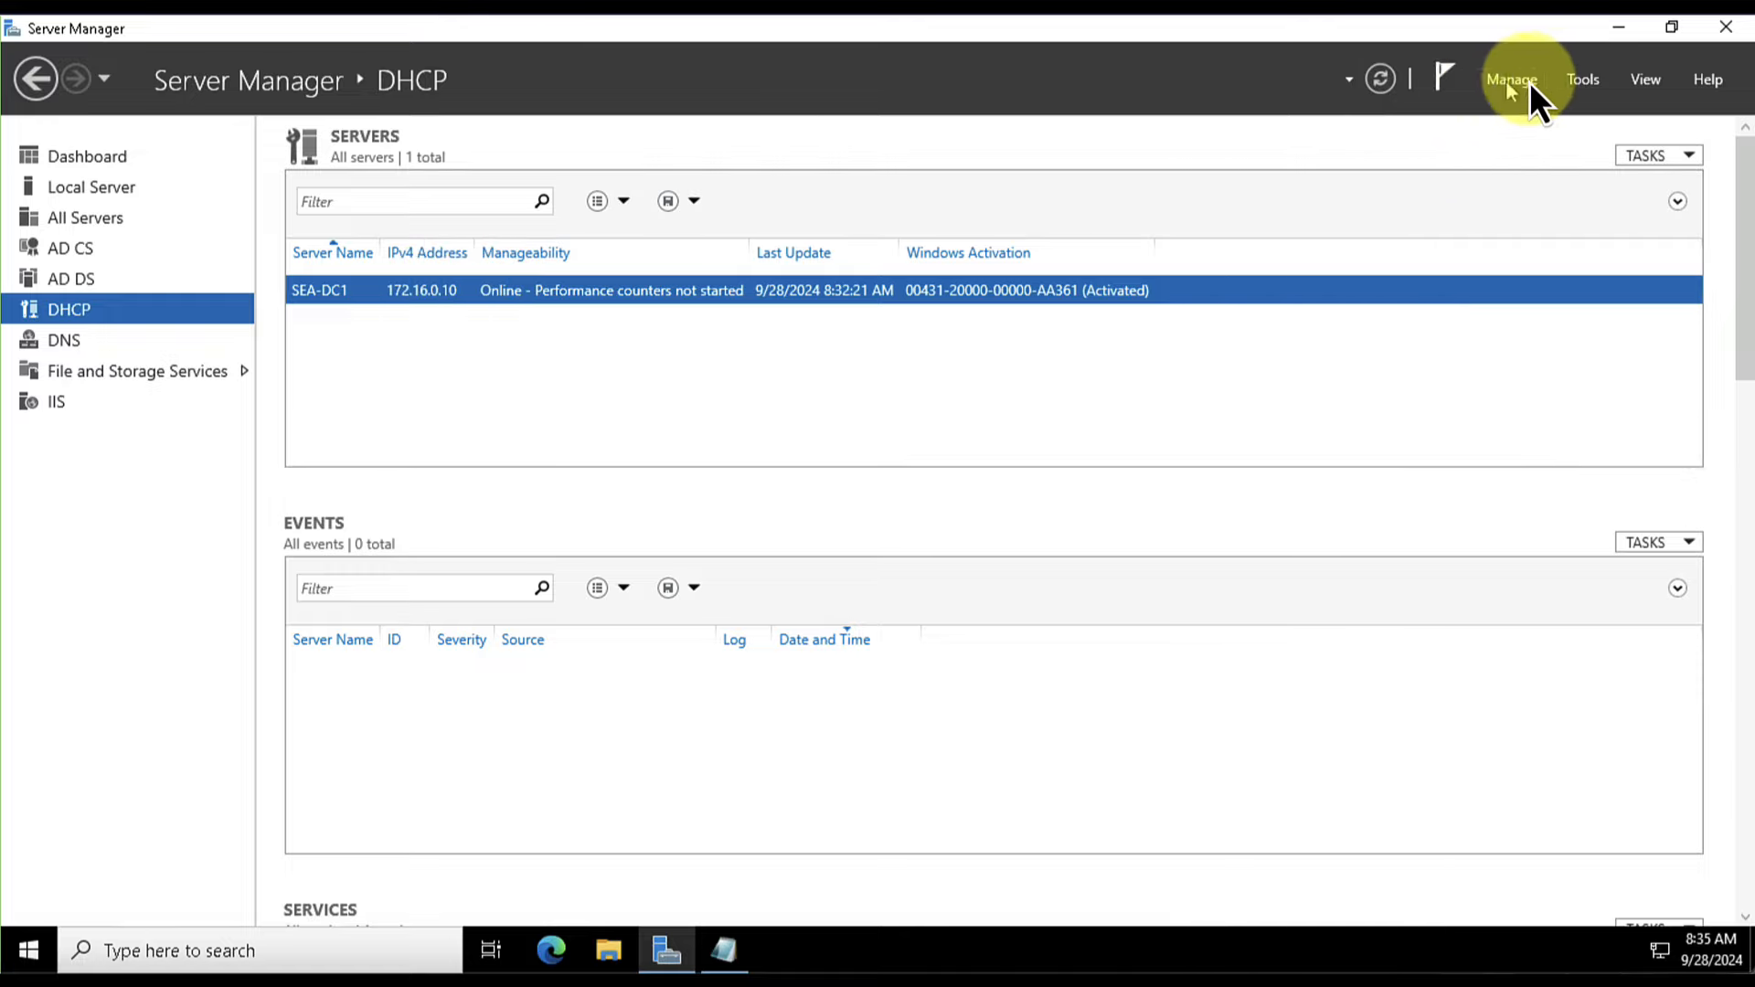
pyautogui.click(1581, 80)
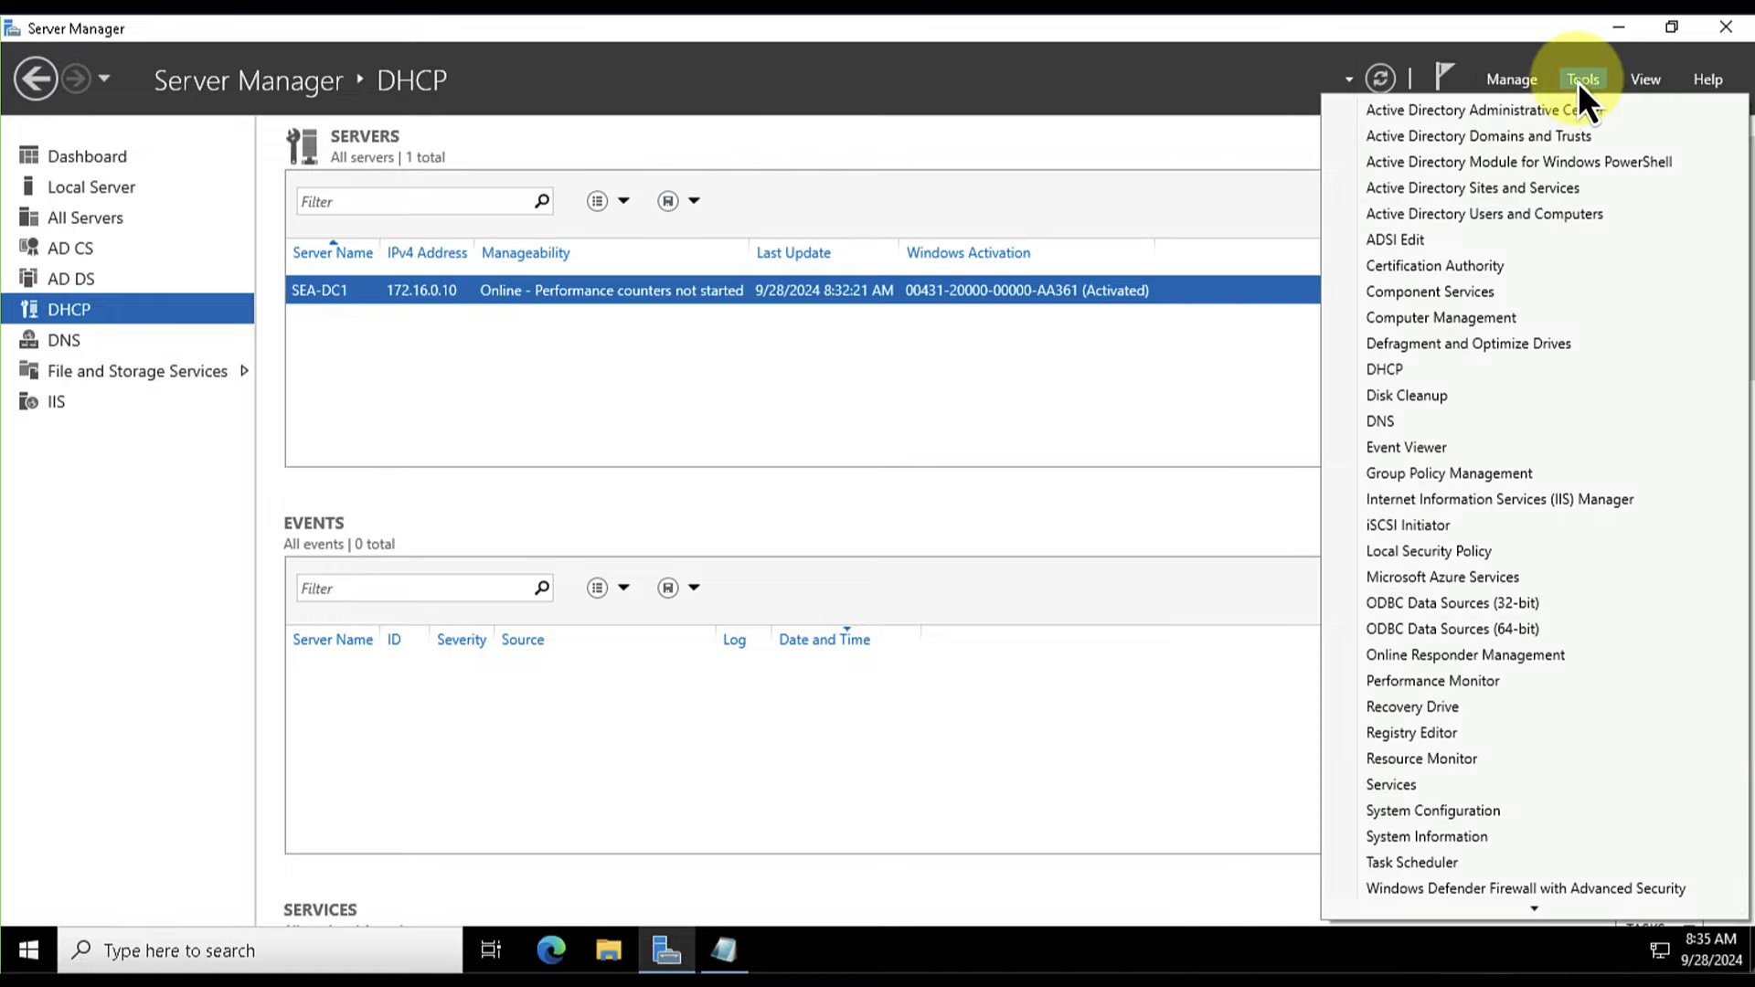
pyautogui.click(1398, 371)
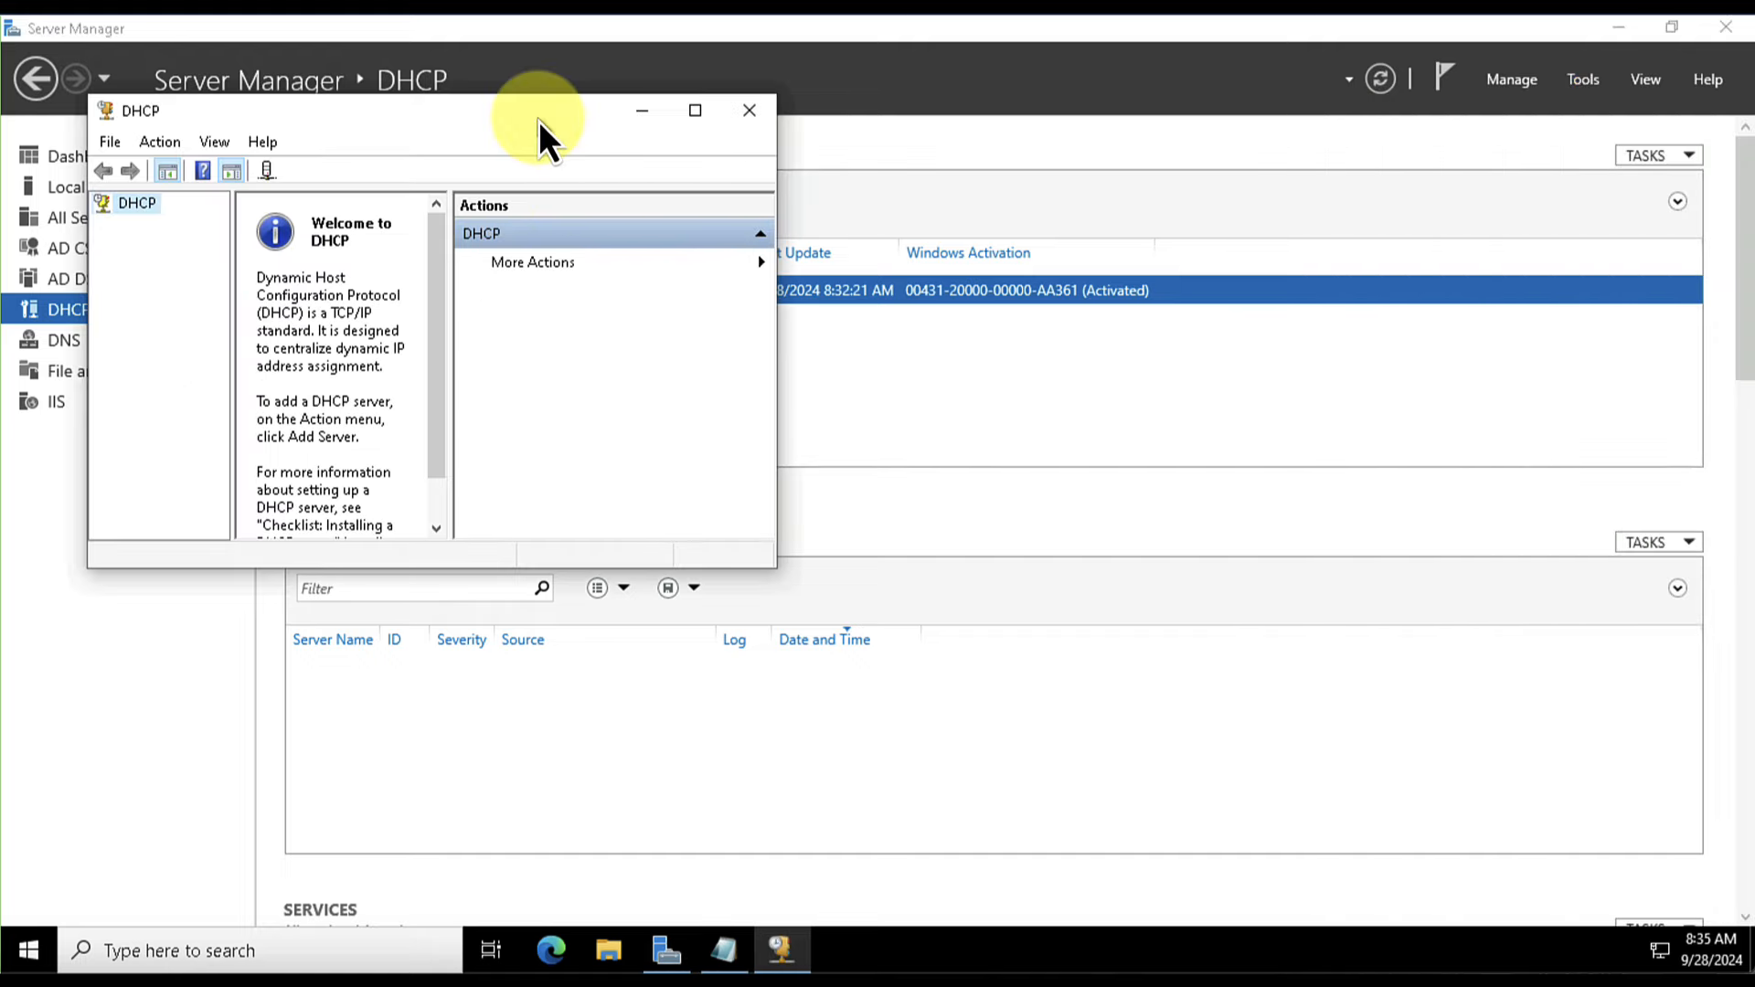
pyautogui.doubleClick(538, 119)
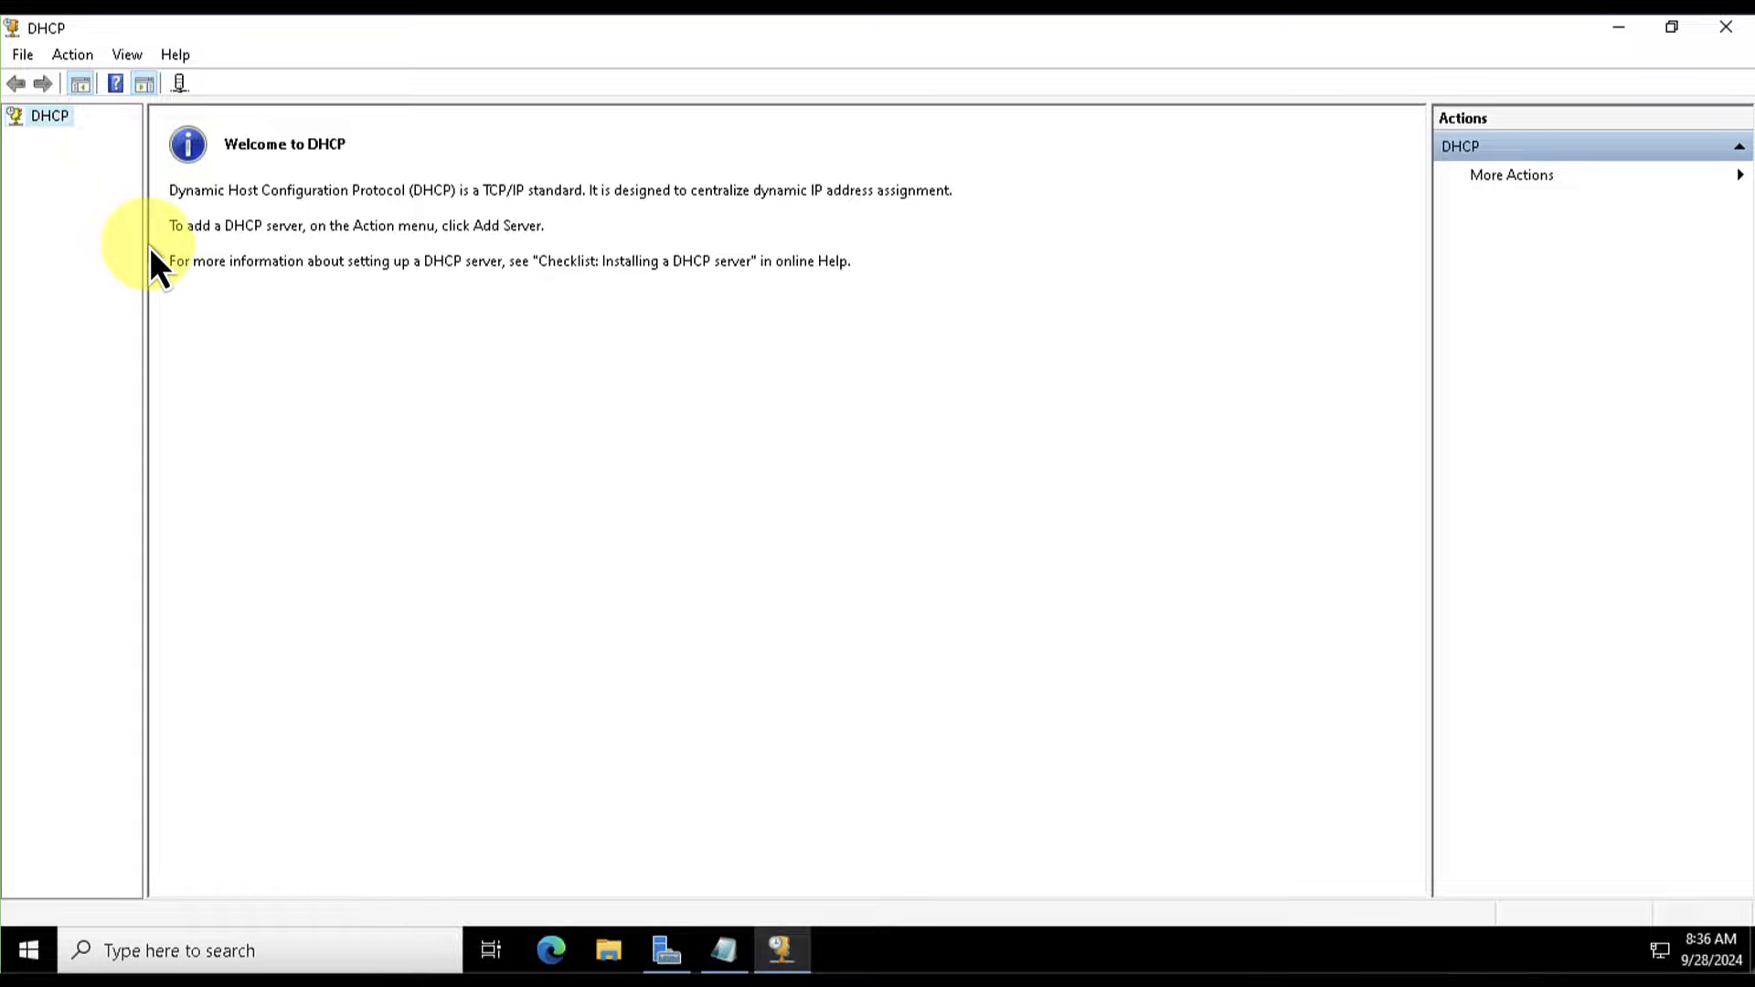
pyautogui.moveTo(145, 247); pyautogui.dragTo(208, 249)
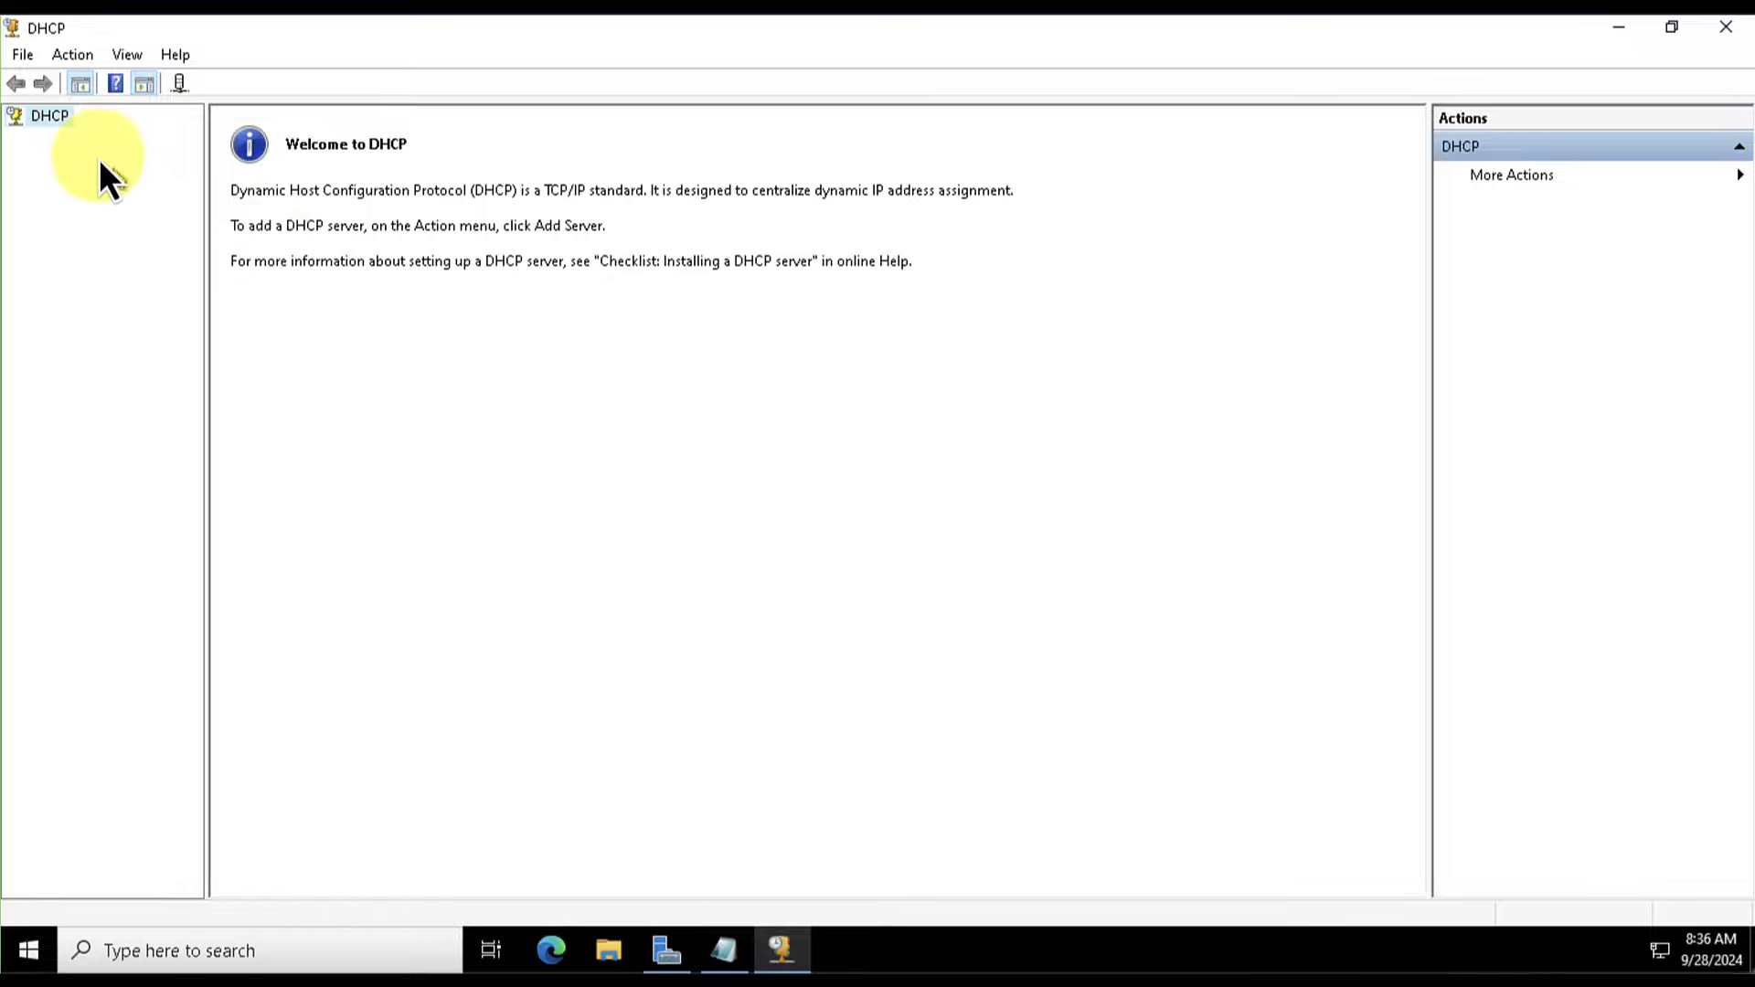
# - Add the authorized server sea-dc1.contoso.com to the DHCP console
pyautogui.rightClick(48, 110)
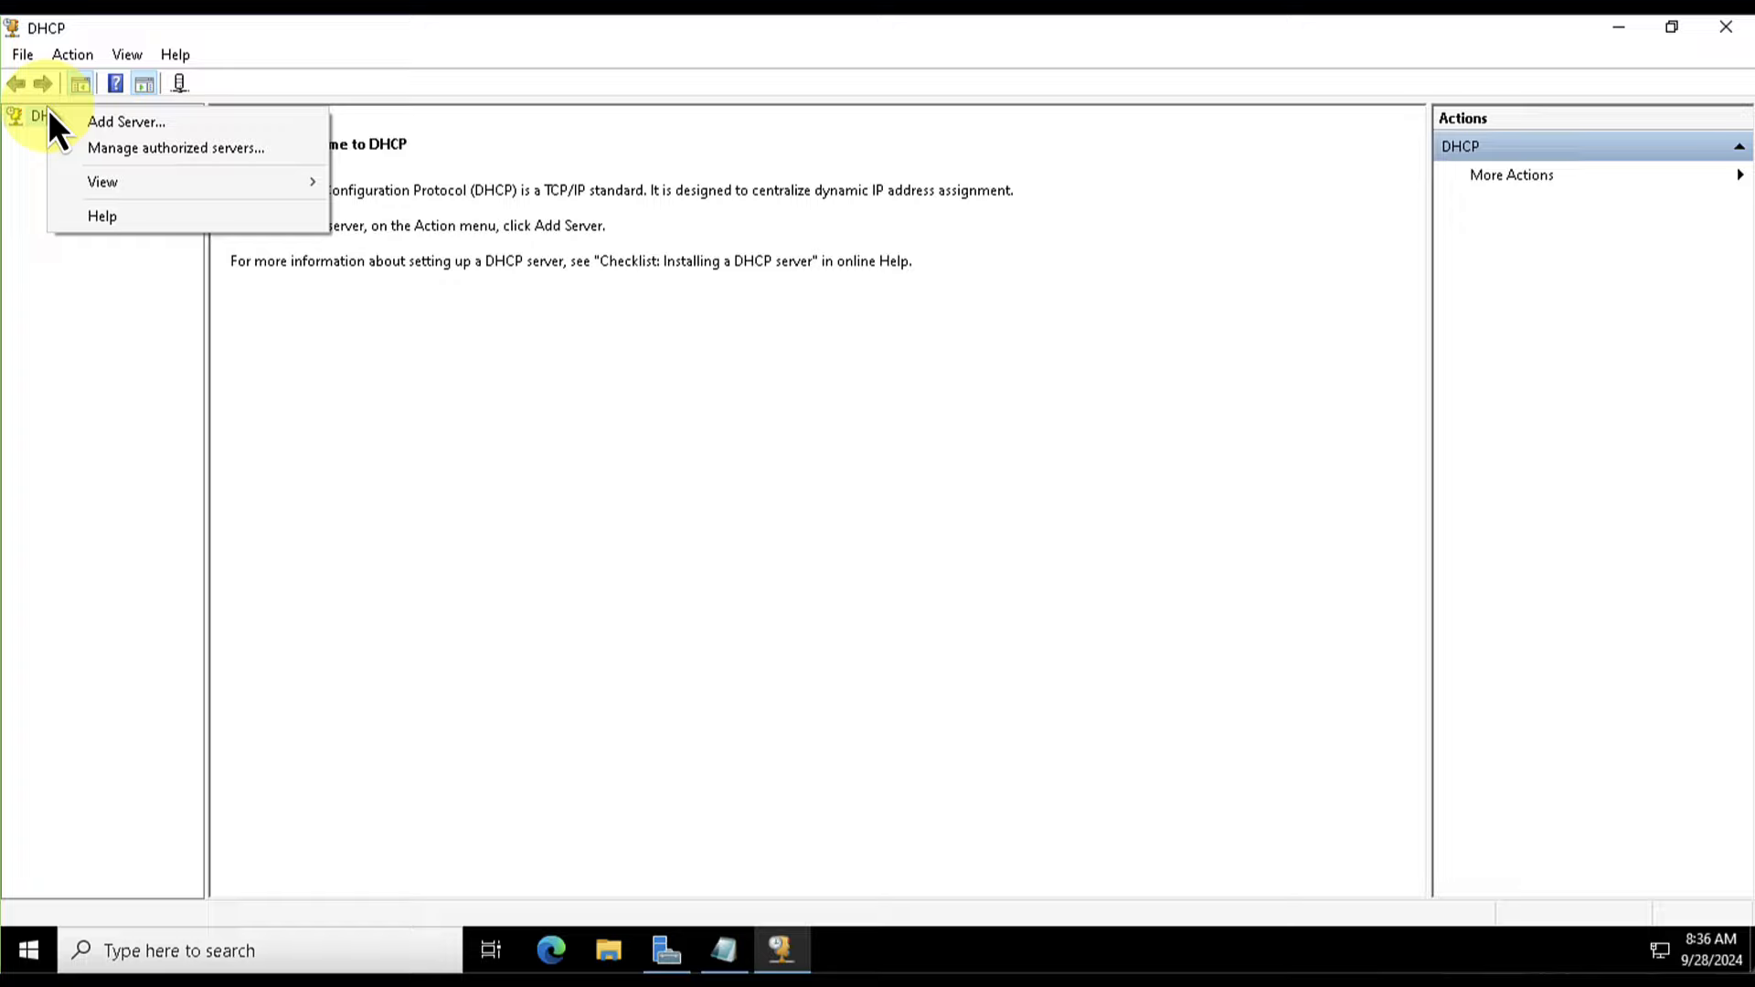
pyautogui.click(146, 153)
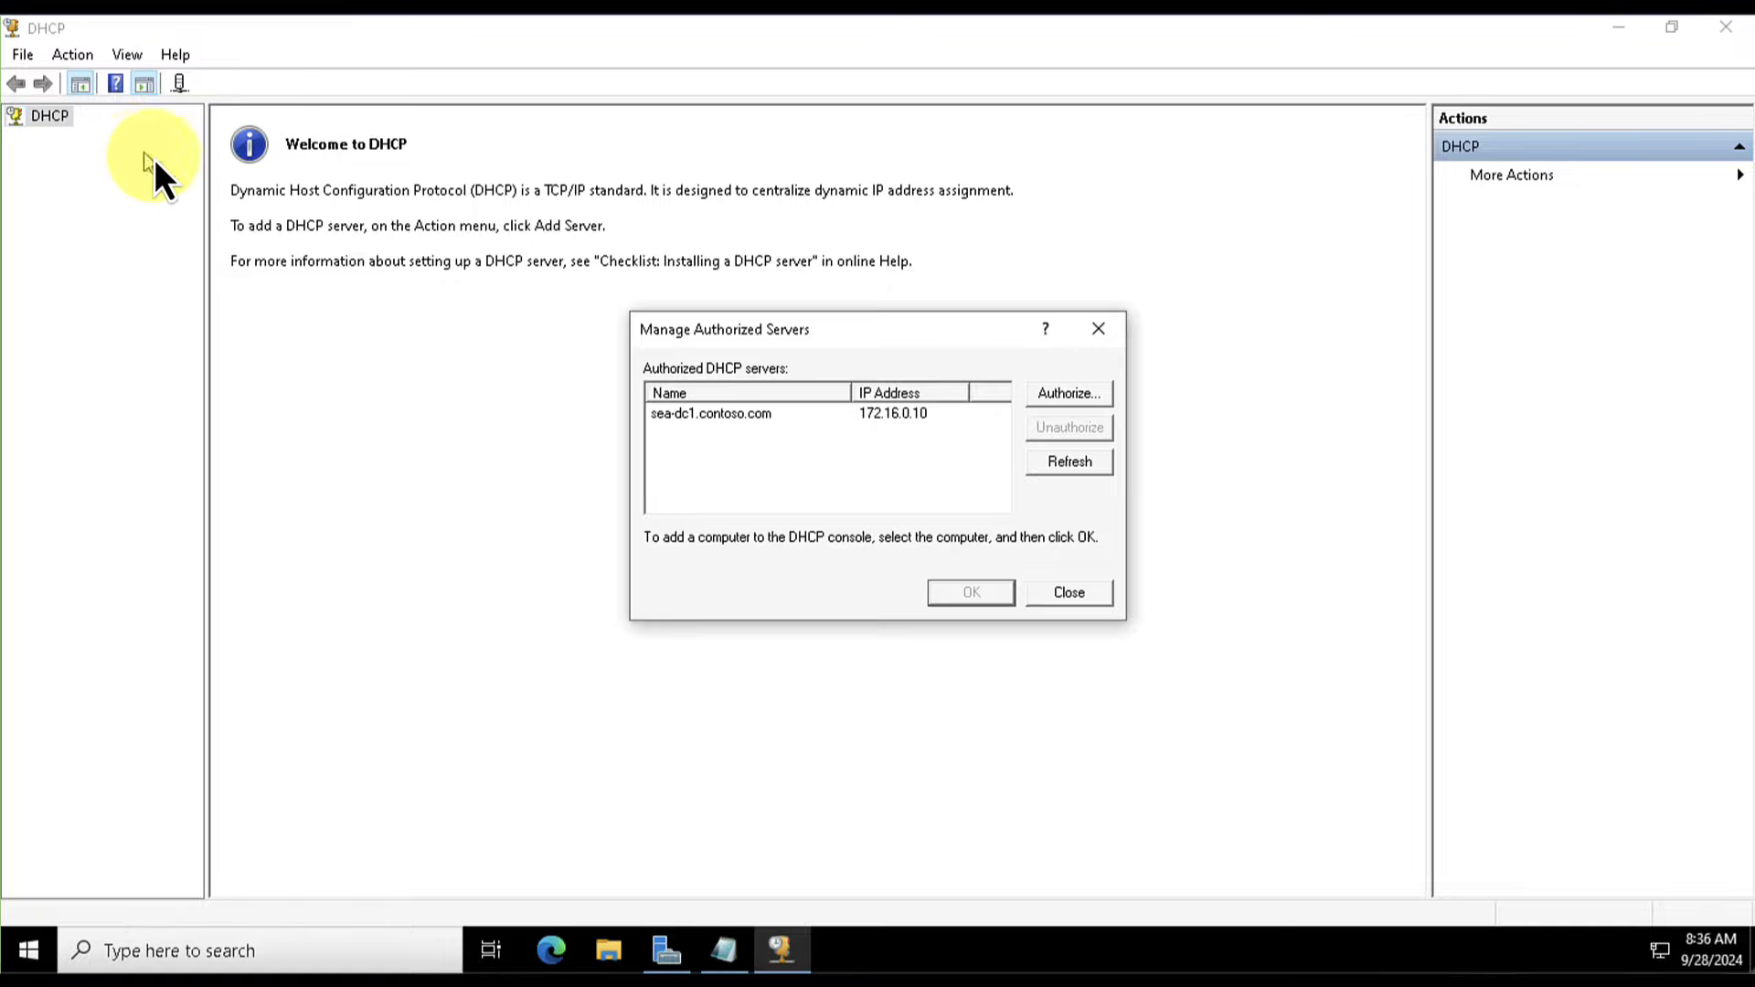
pyautogui.click(725, 418)
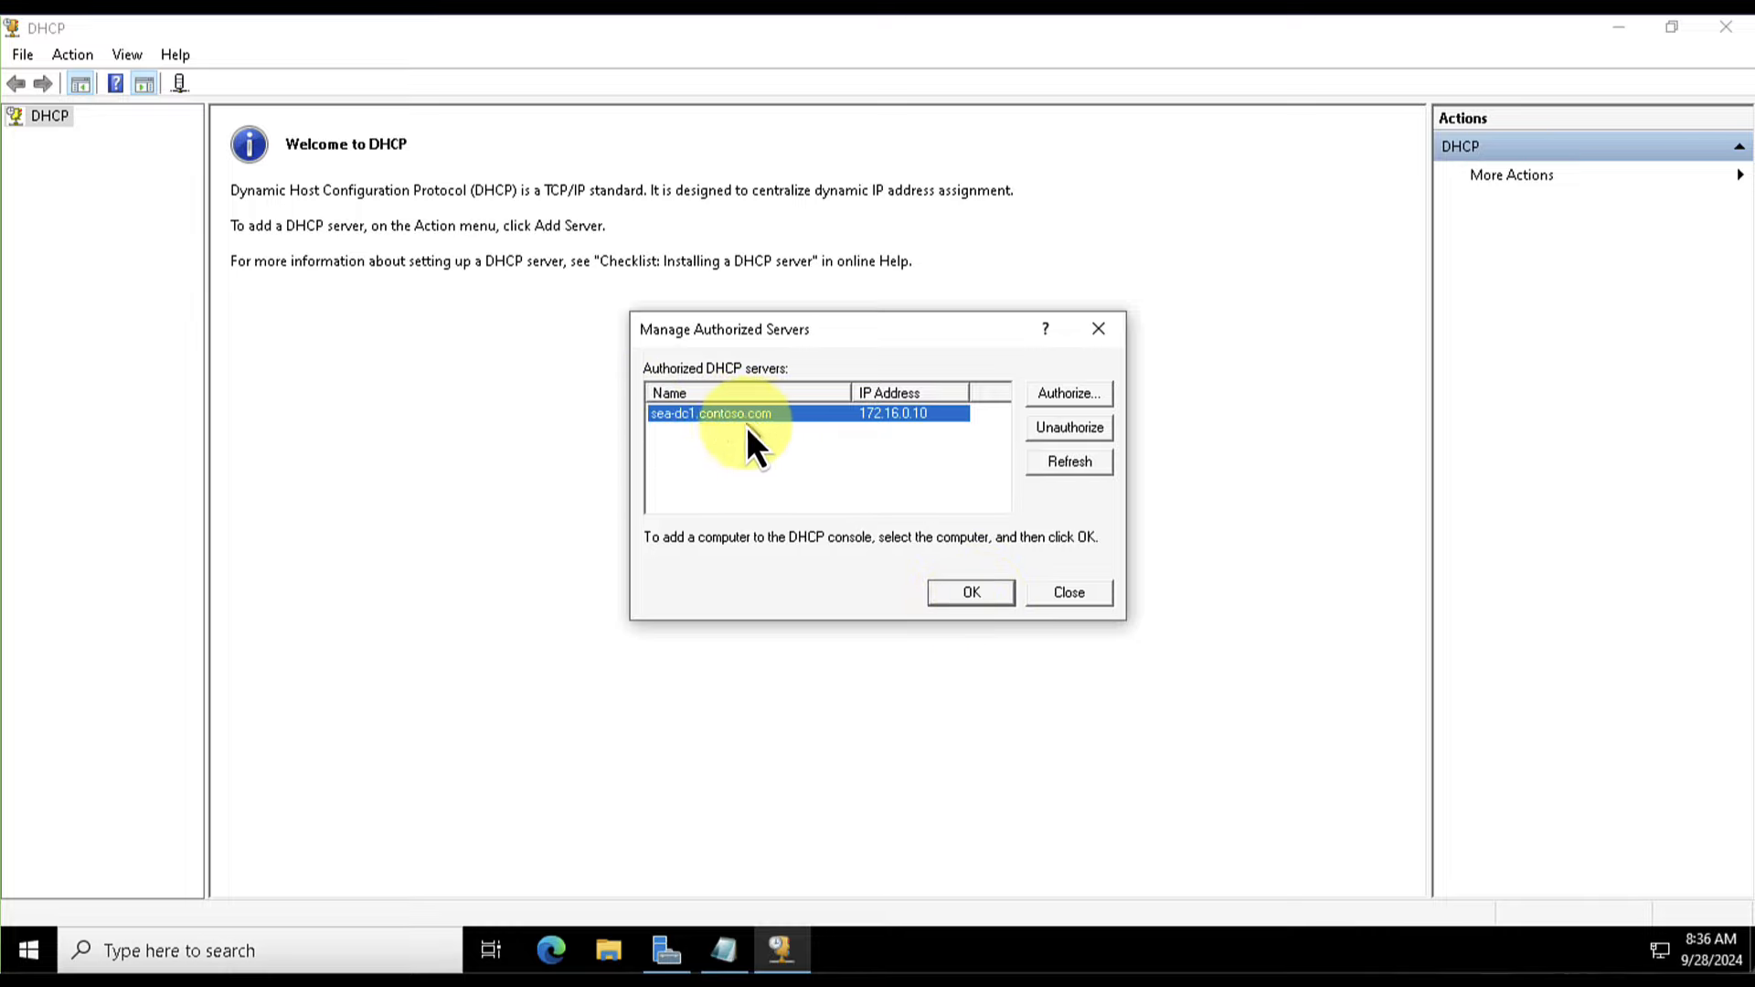
pyautogui.click(1066, 400)
pyautogui.click(885, 418)
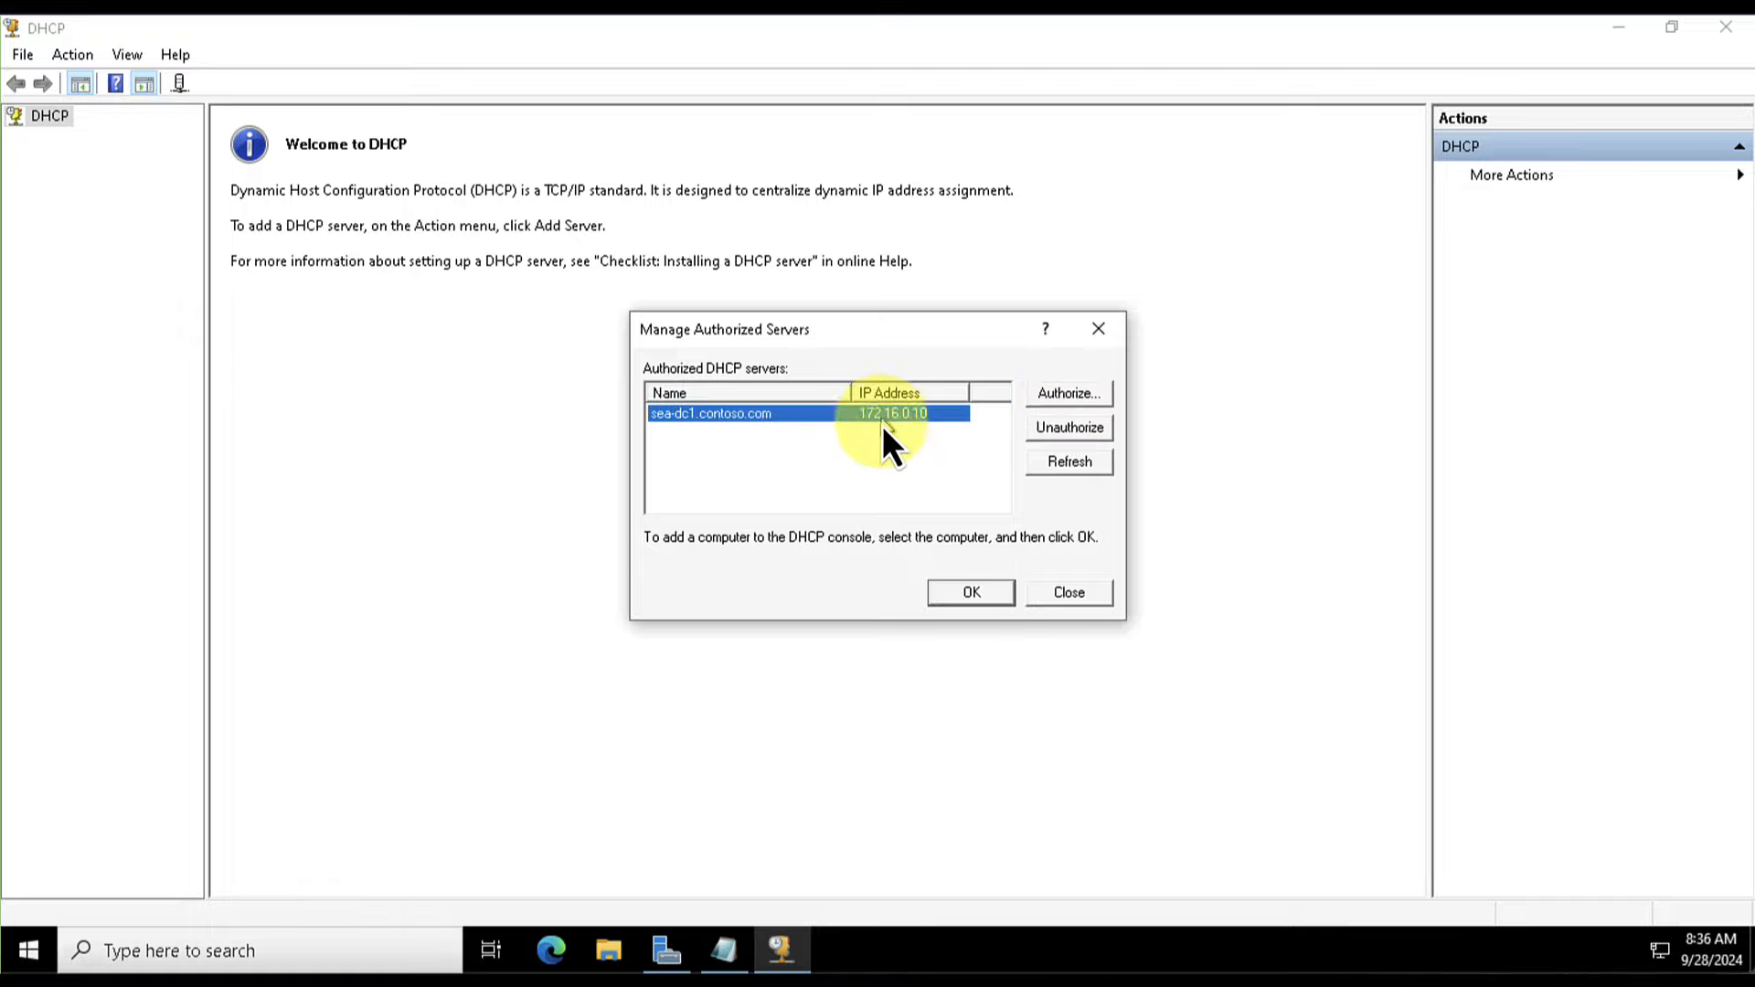
pyautogui.click(967, 594)
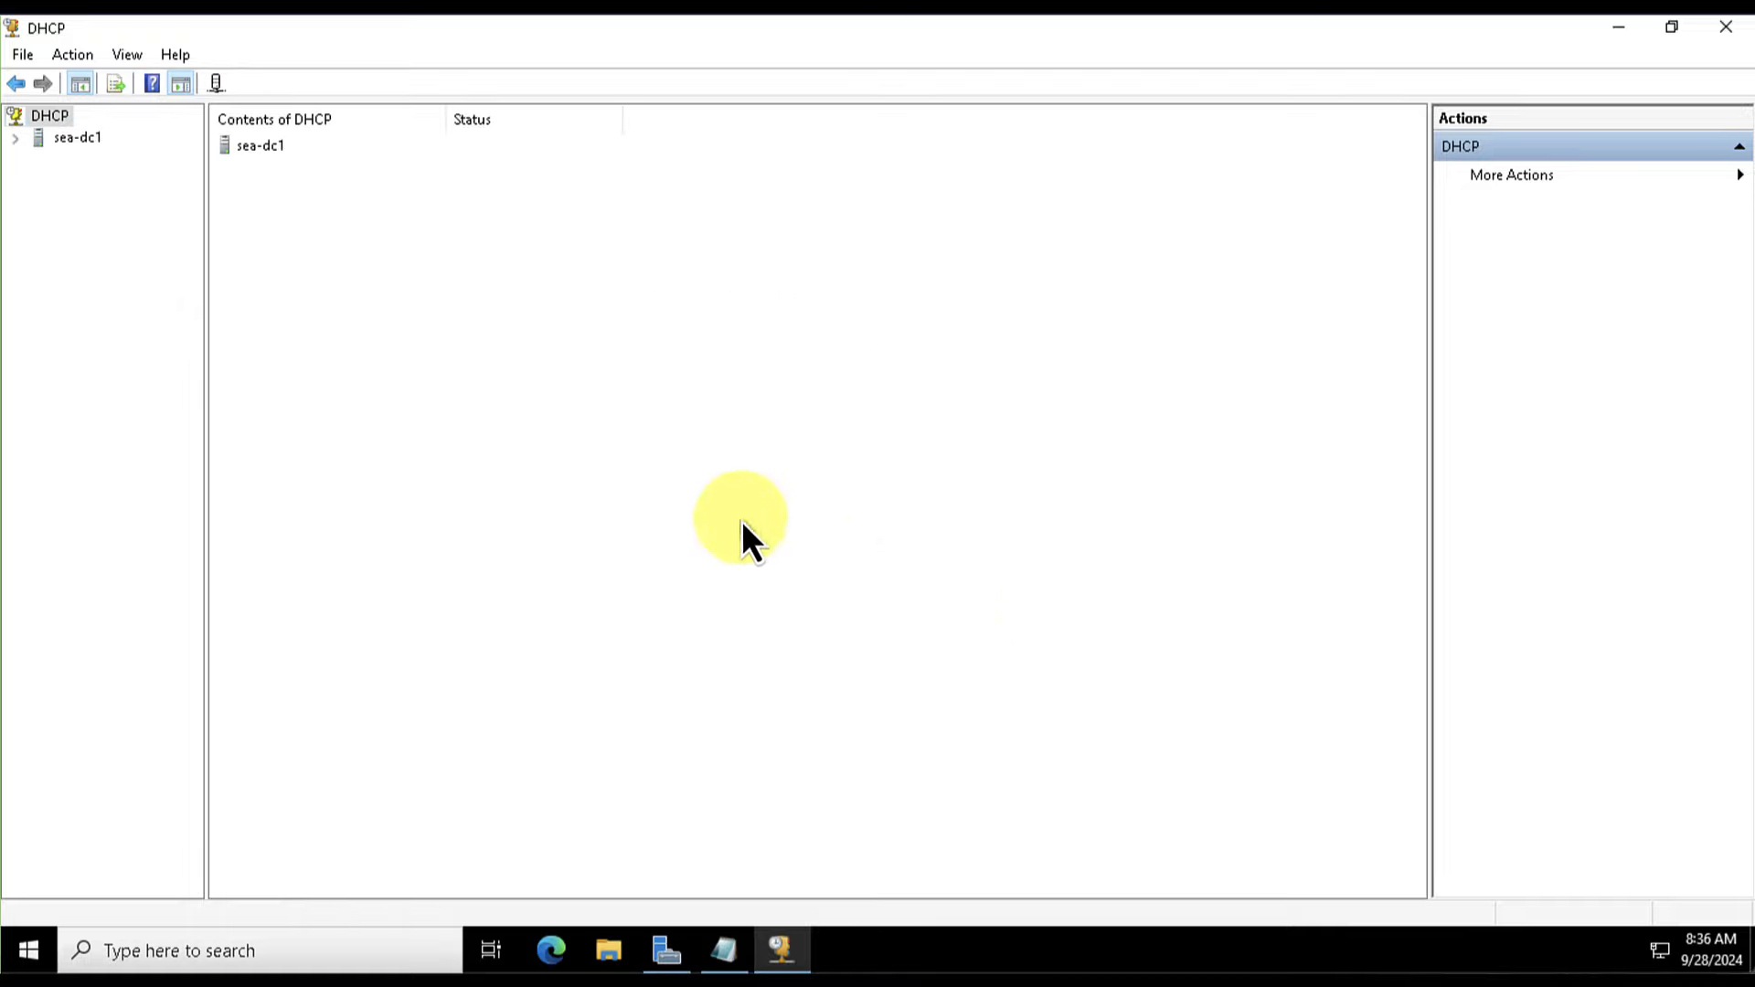
# - Start a new IPv4 scope on sea-dc1 and name it Oslo Scope
pyautogui.click(15, 139)
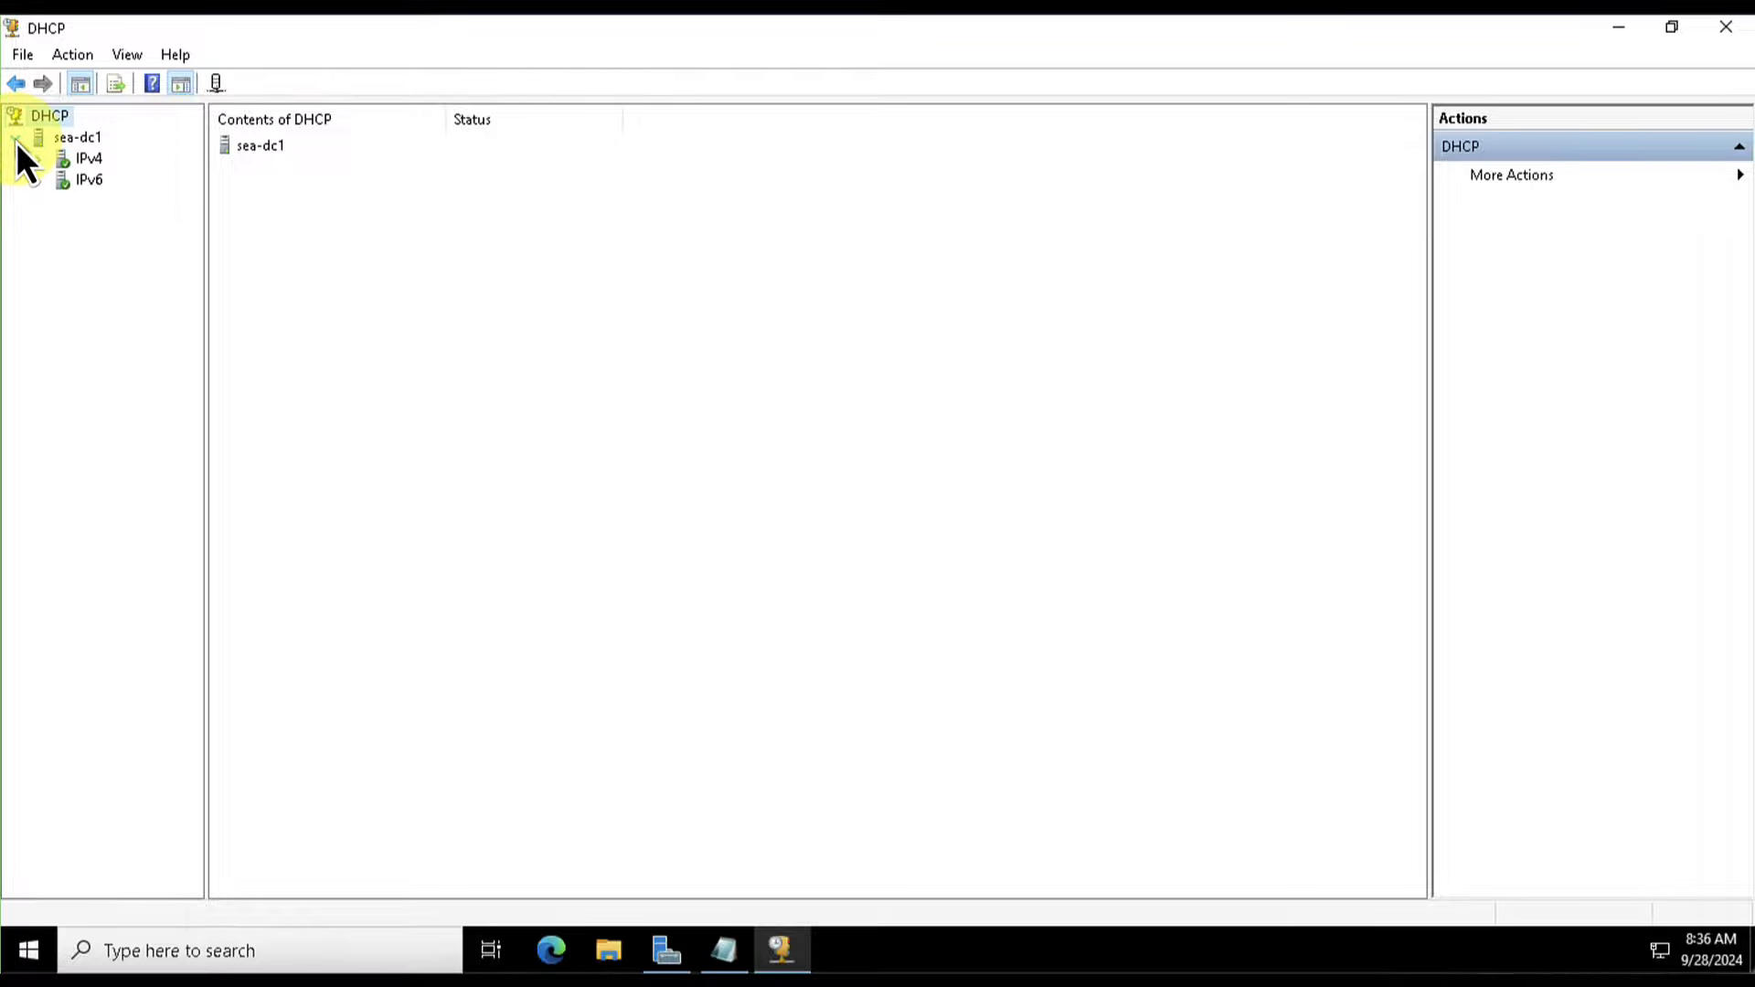
pyautogui.click(83, 162)
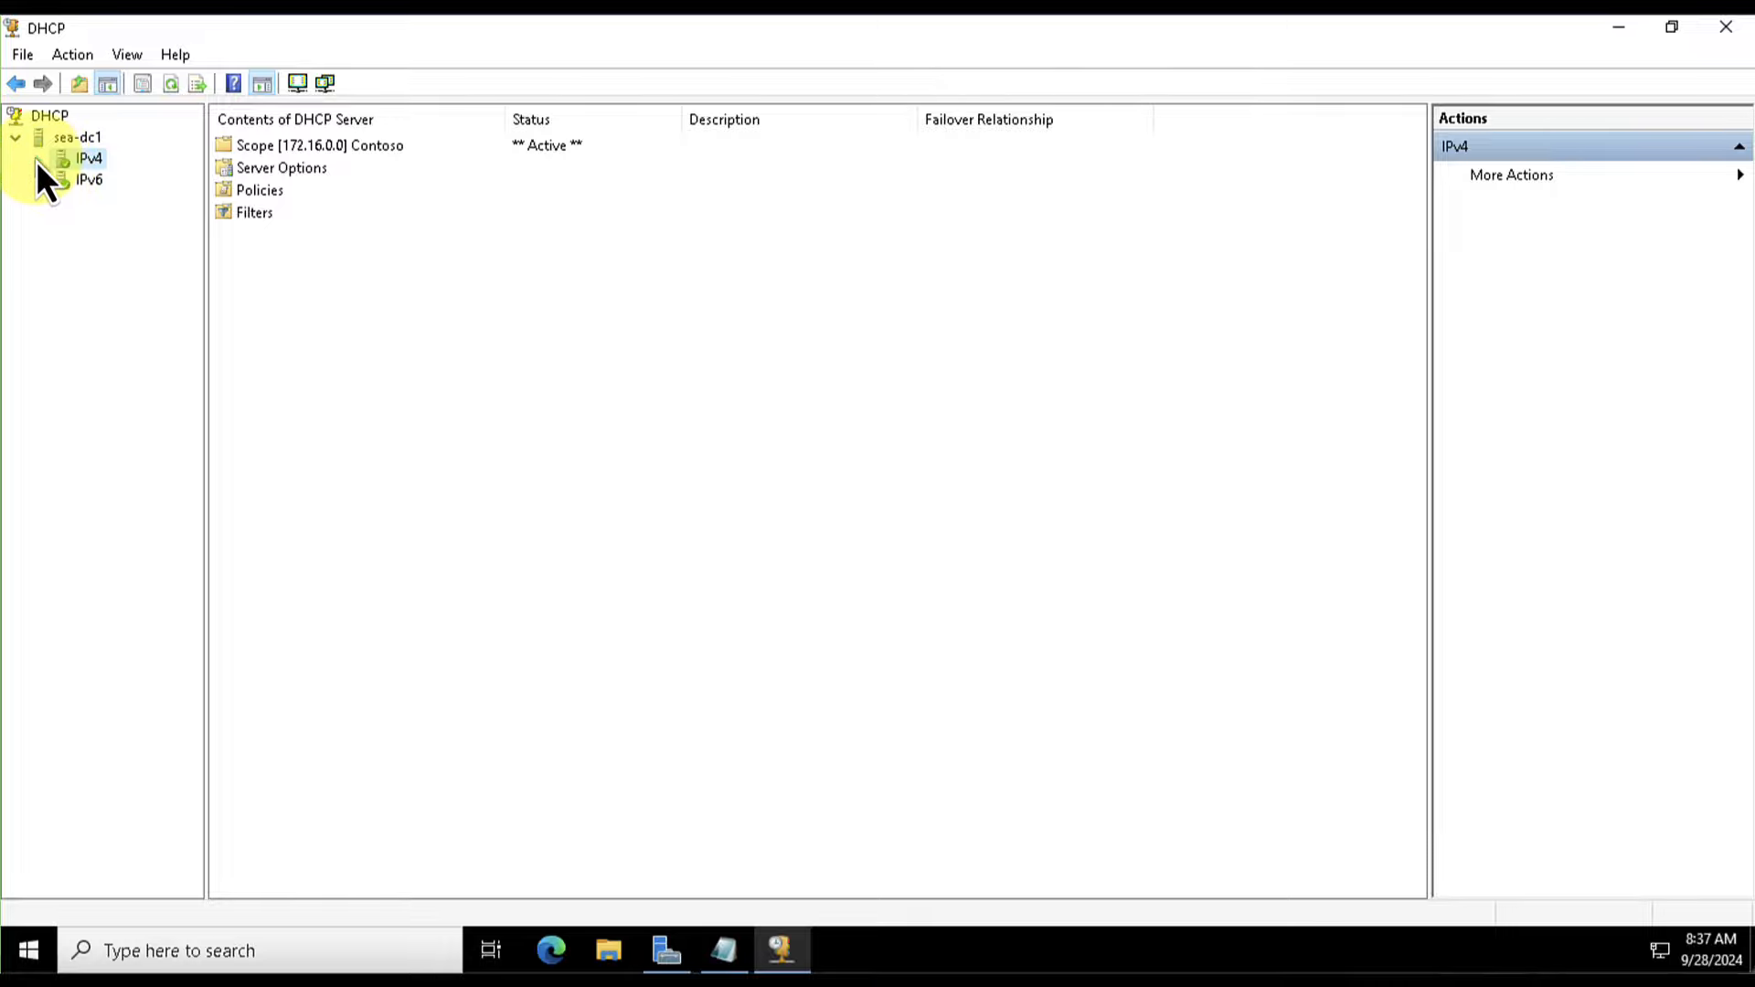
pyautogui.click(39, 161)
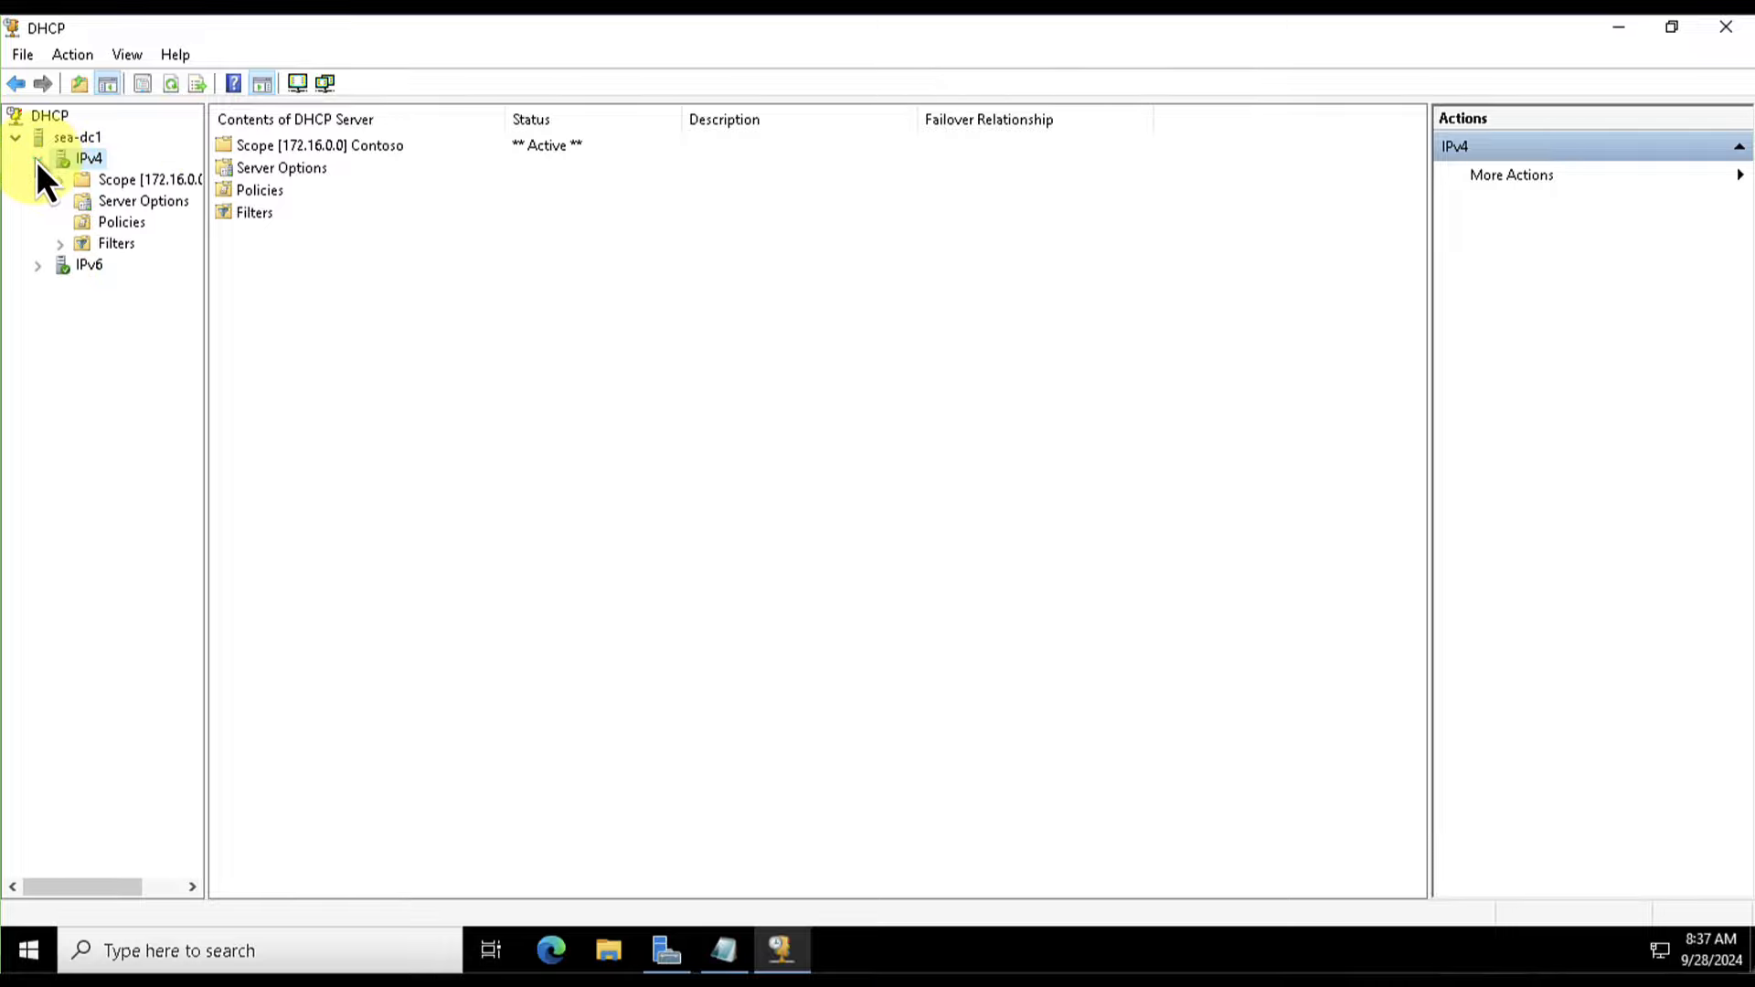
pyautogui.rightClick(89, 161)
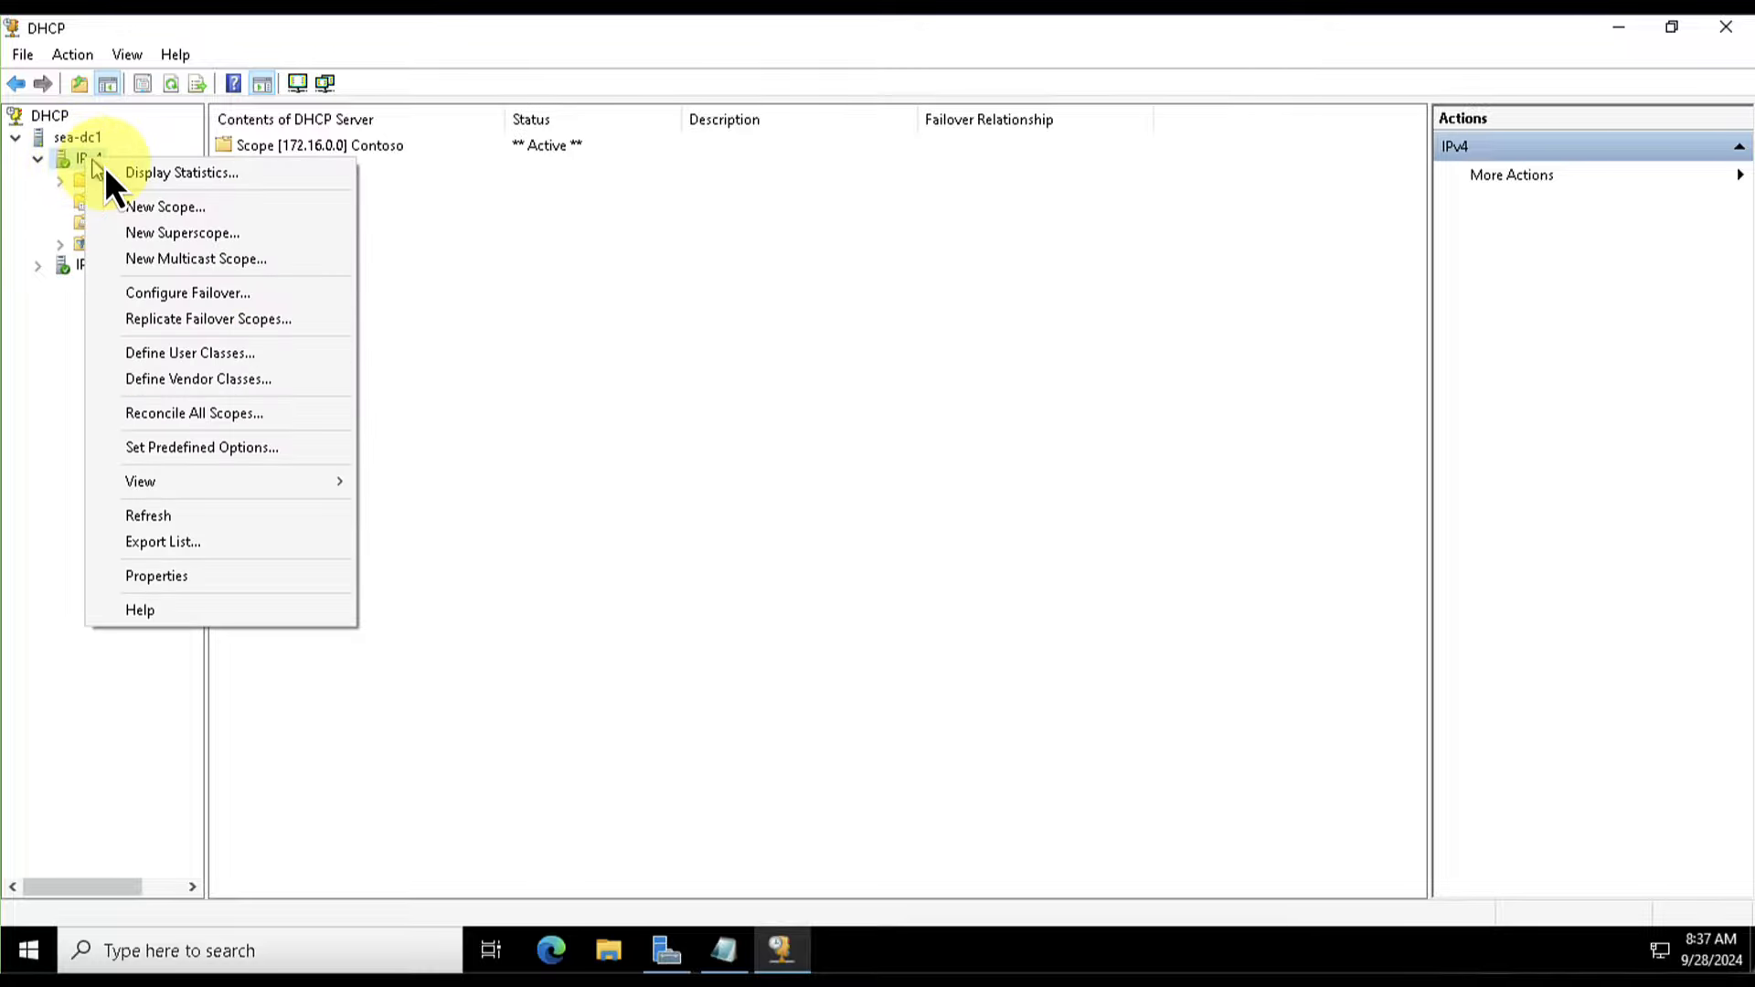
pyautogui.click(199, 208)
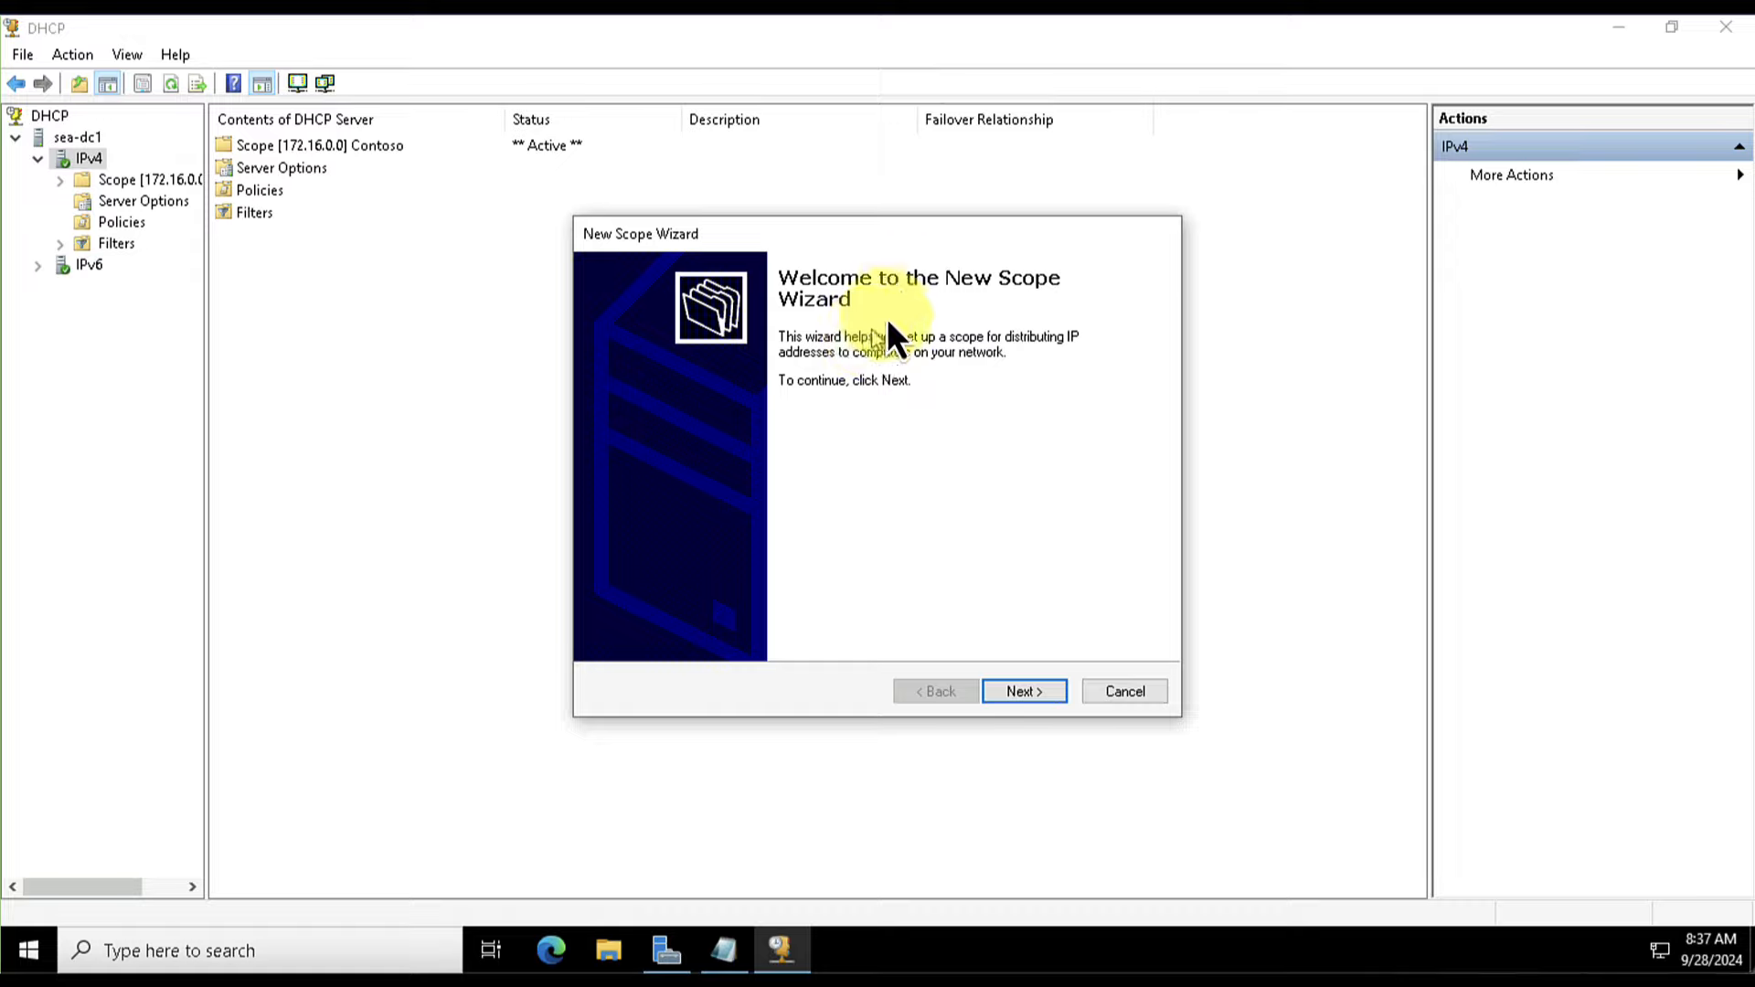
pyautogui.click(1034, 691)
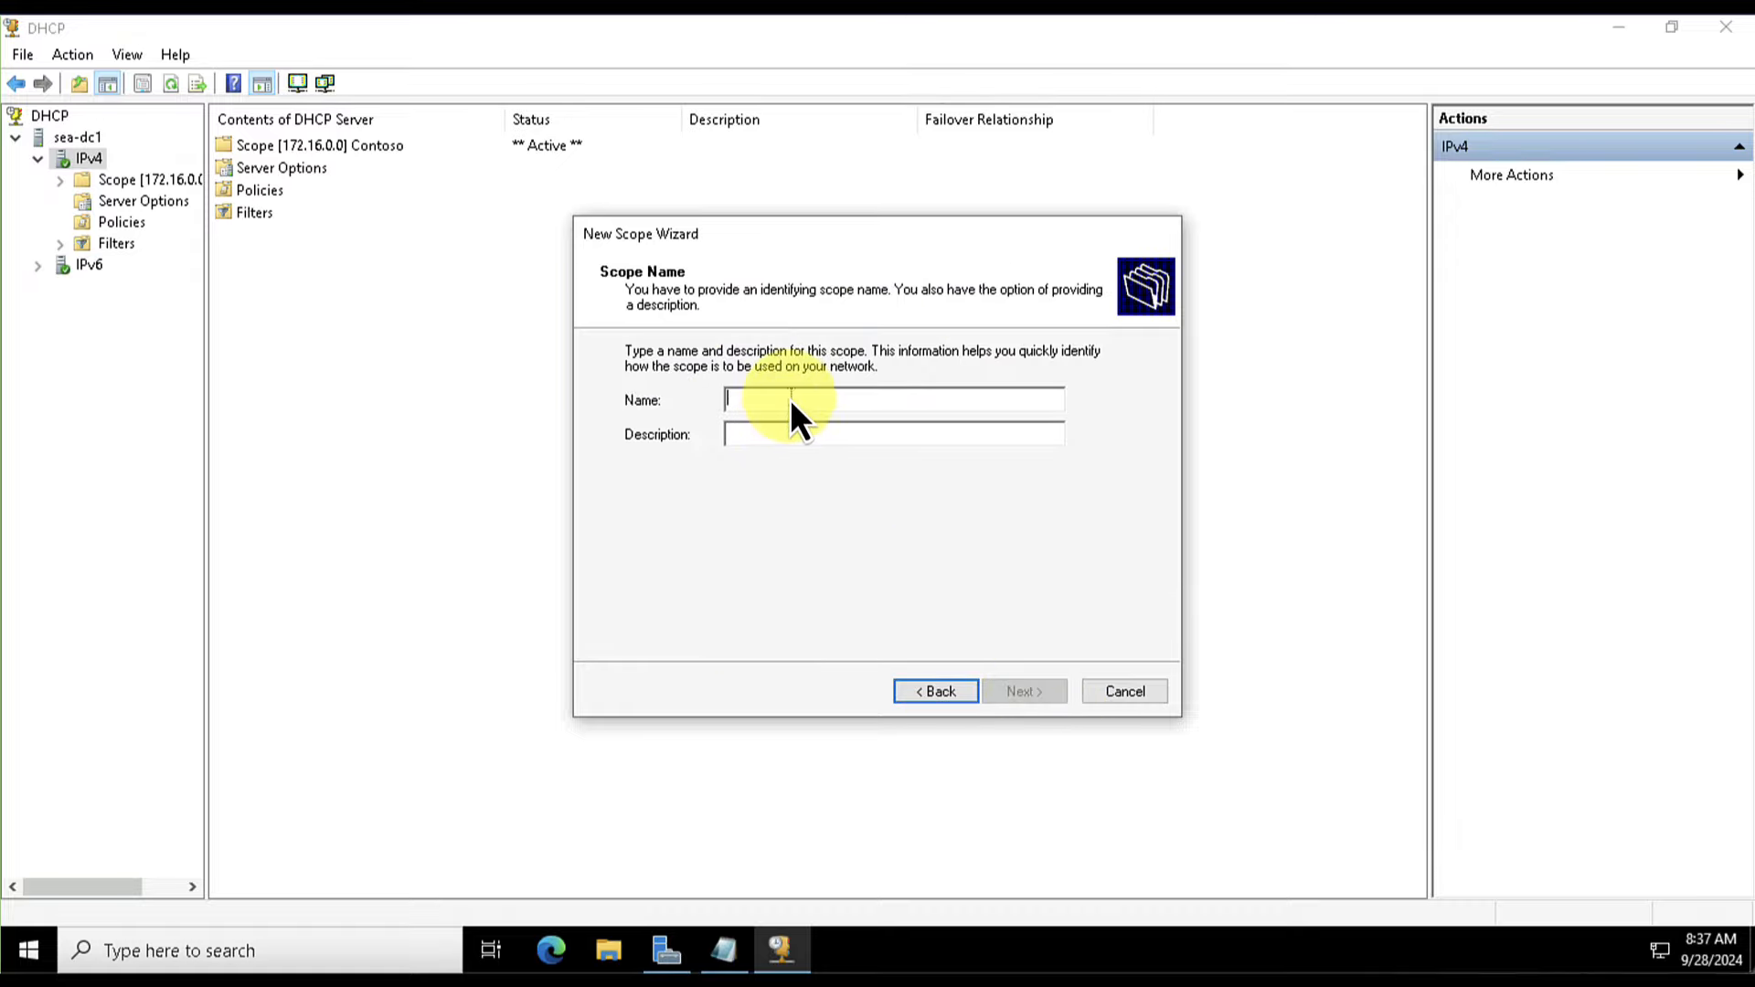
pyautogui.write('Oslo Scope')
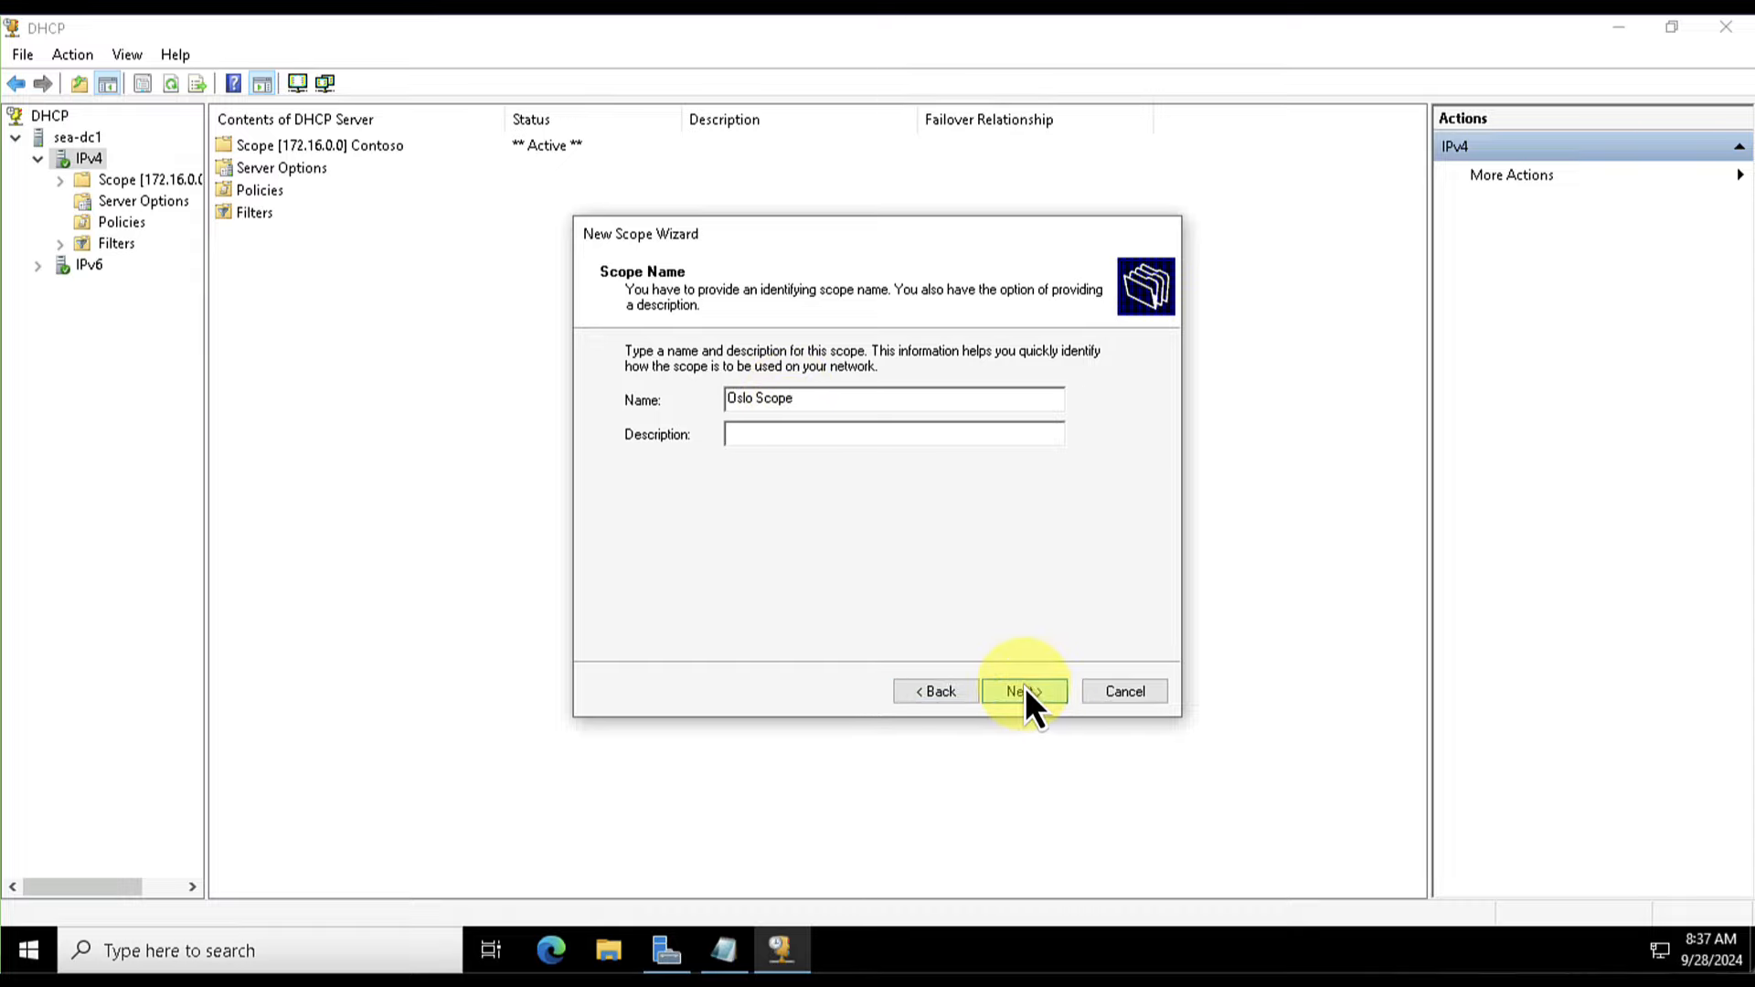
pyautogui.click(1023, 692)
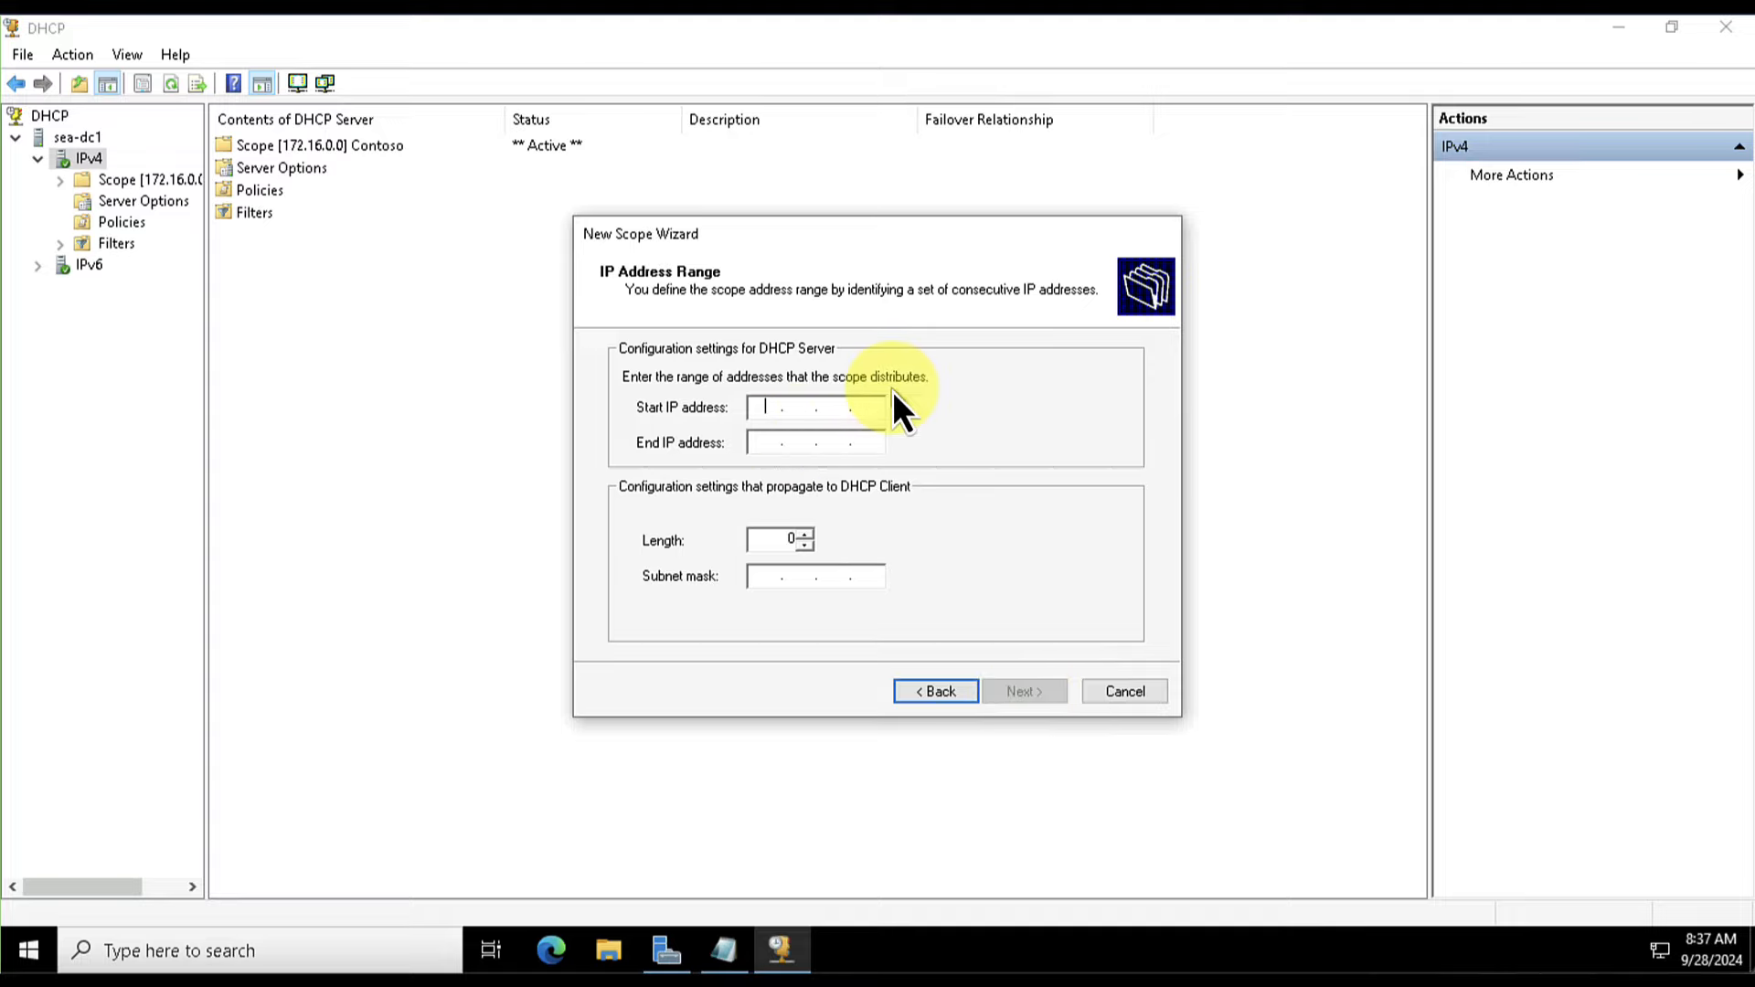
# - Set the scope's address range to start at 192.168.1.10 and end at 192.168.1.100
pyautogui.write('192 . 168 . 1 . 10')
pyautogui.press('Tab')
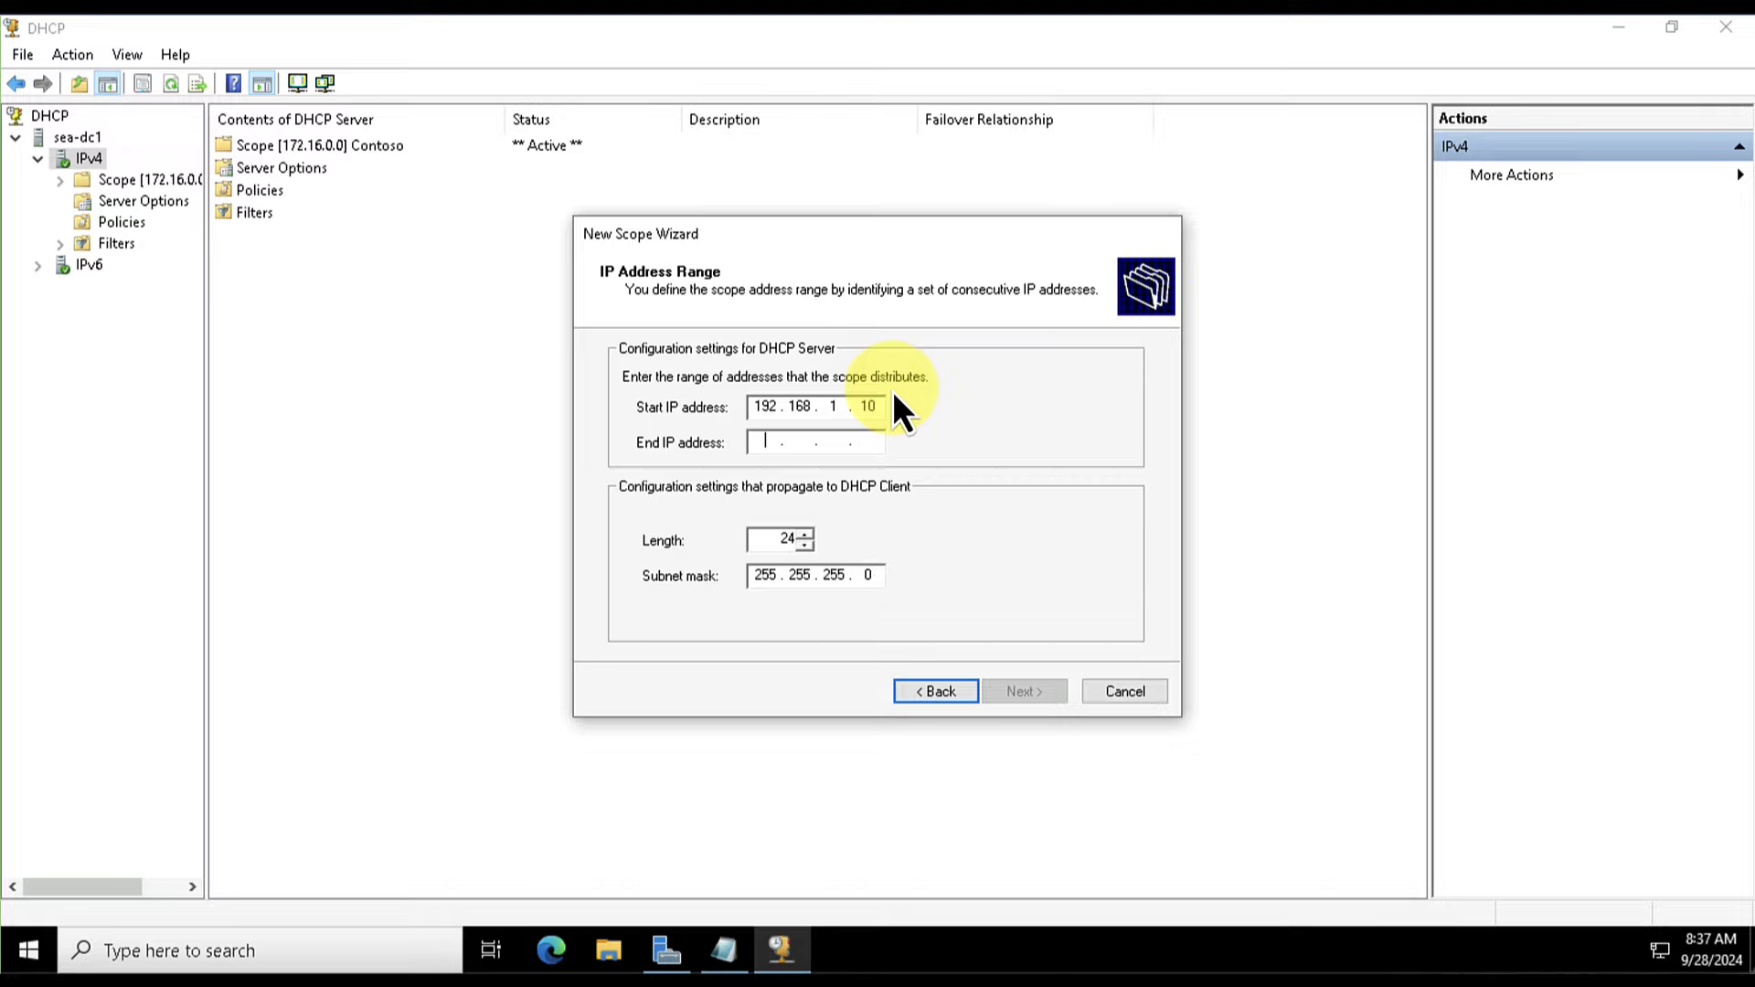
pyautogui.write('192.168.1.100')
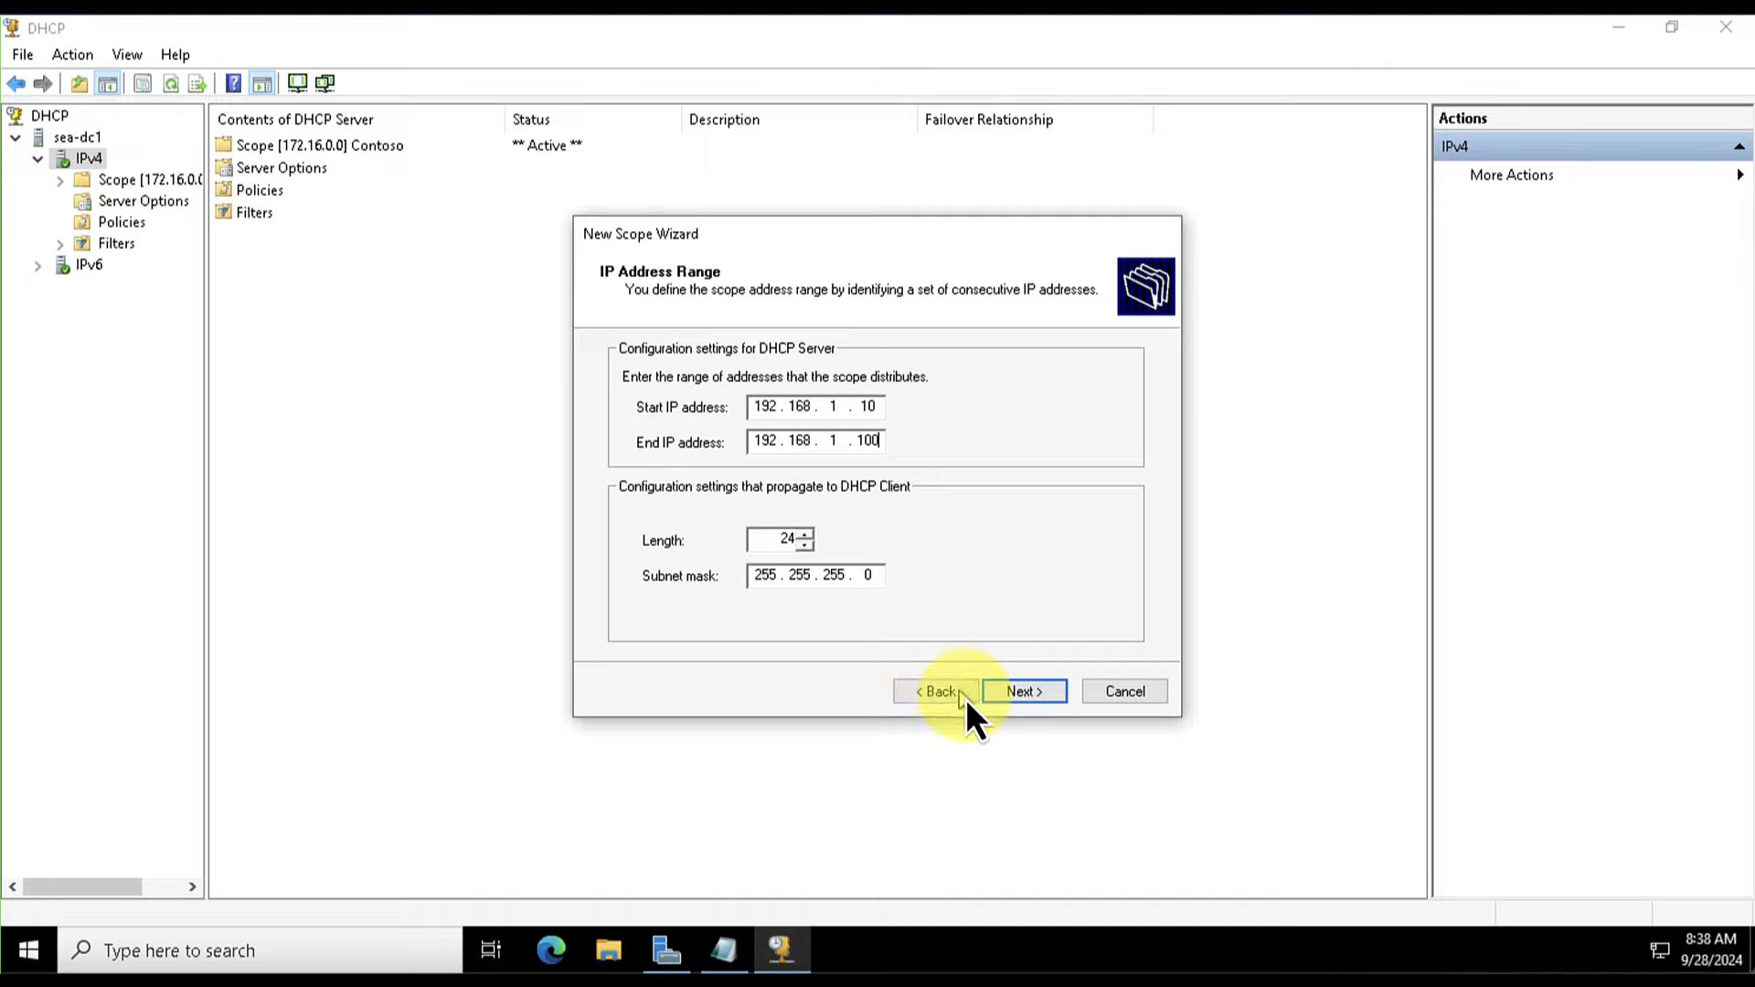
# - Keep the default exclusion and lease duration settings, and choose to configure the scope's DHCP options now
pyautogui.click(1039, 693)
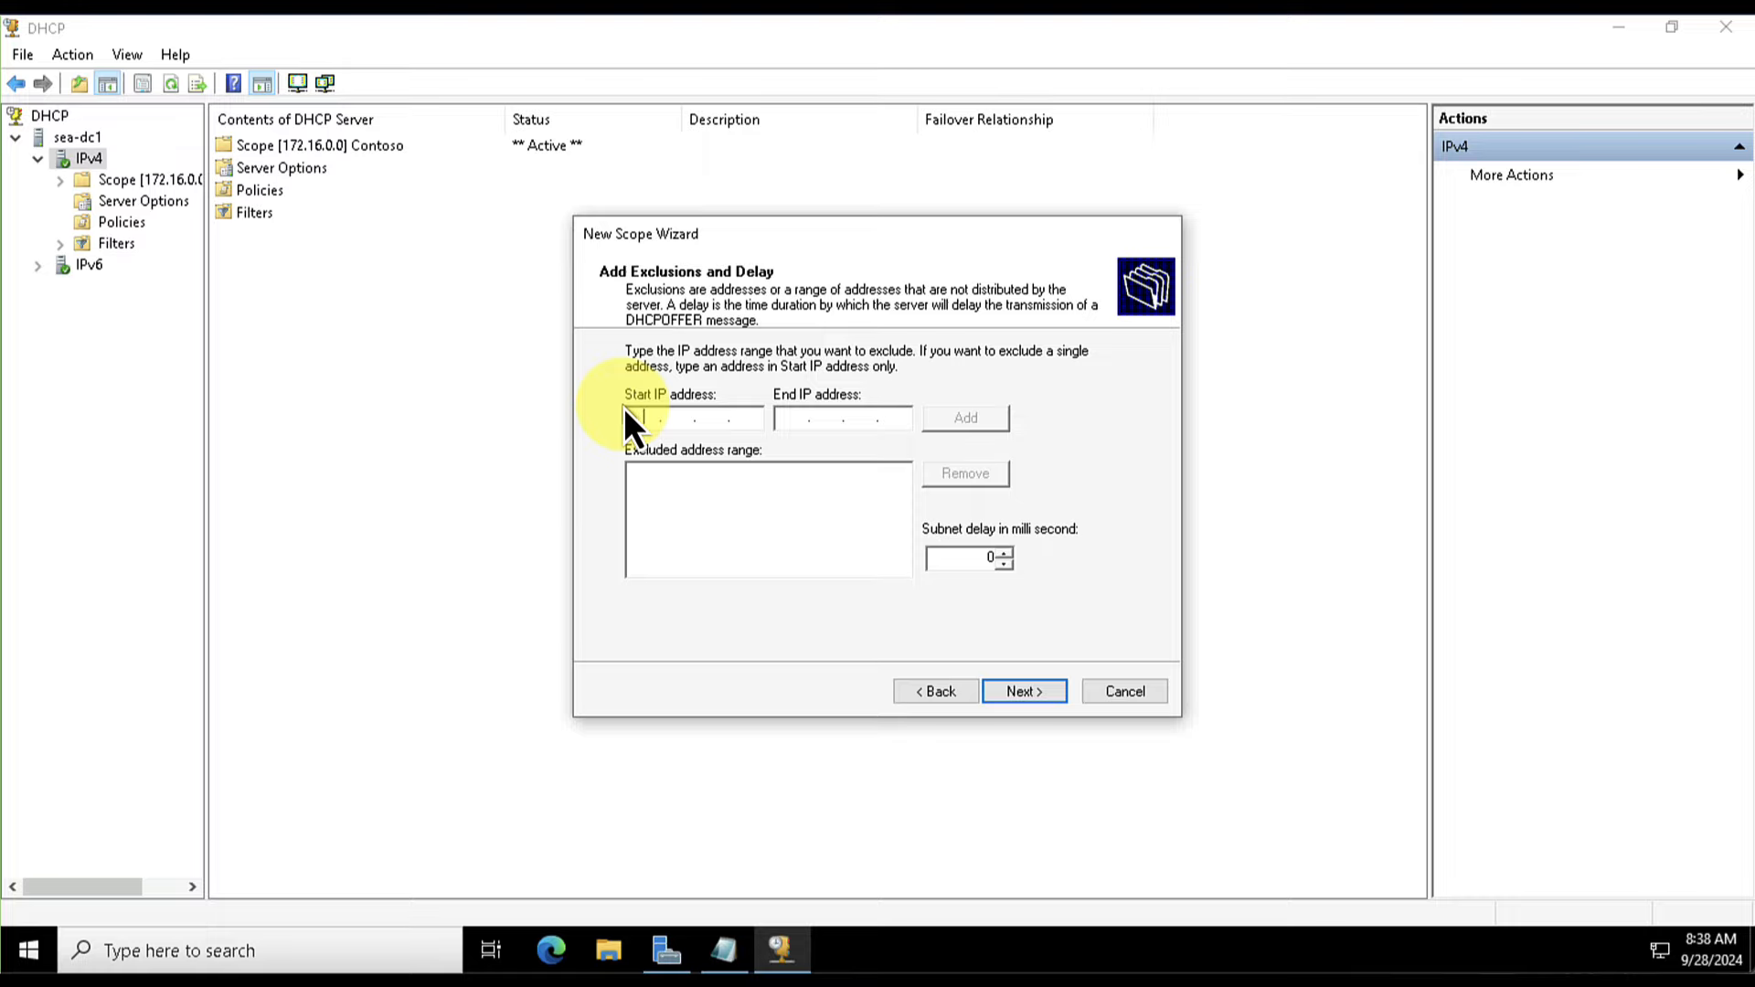
pyautogui.click(1024, 692)
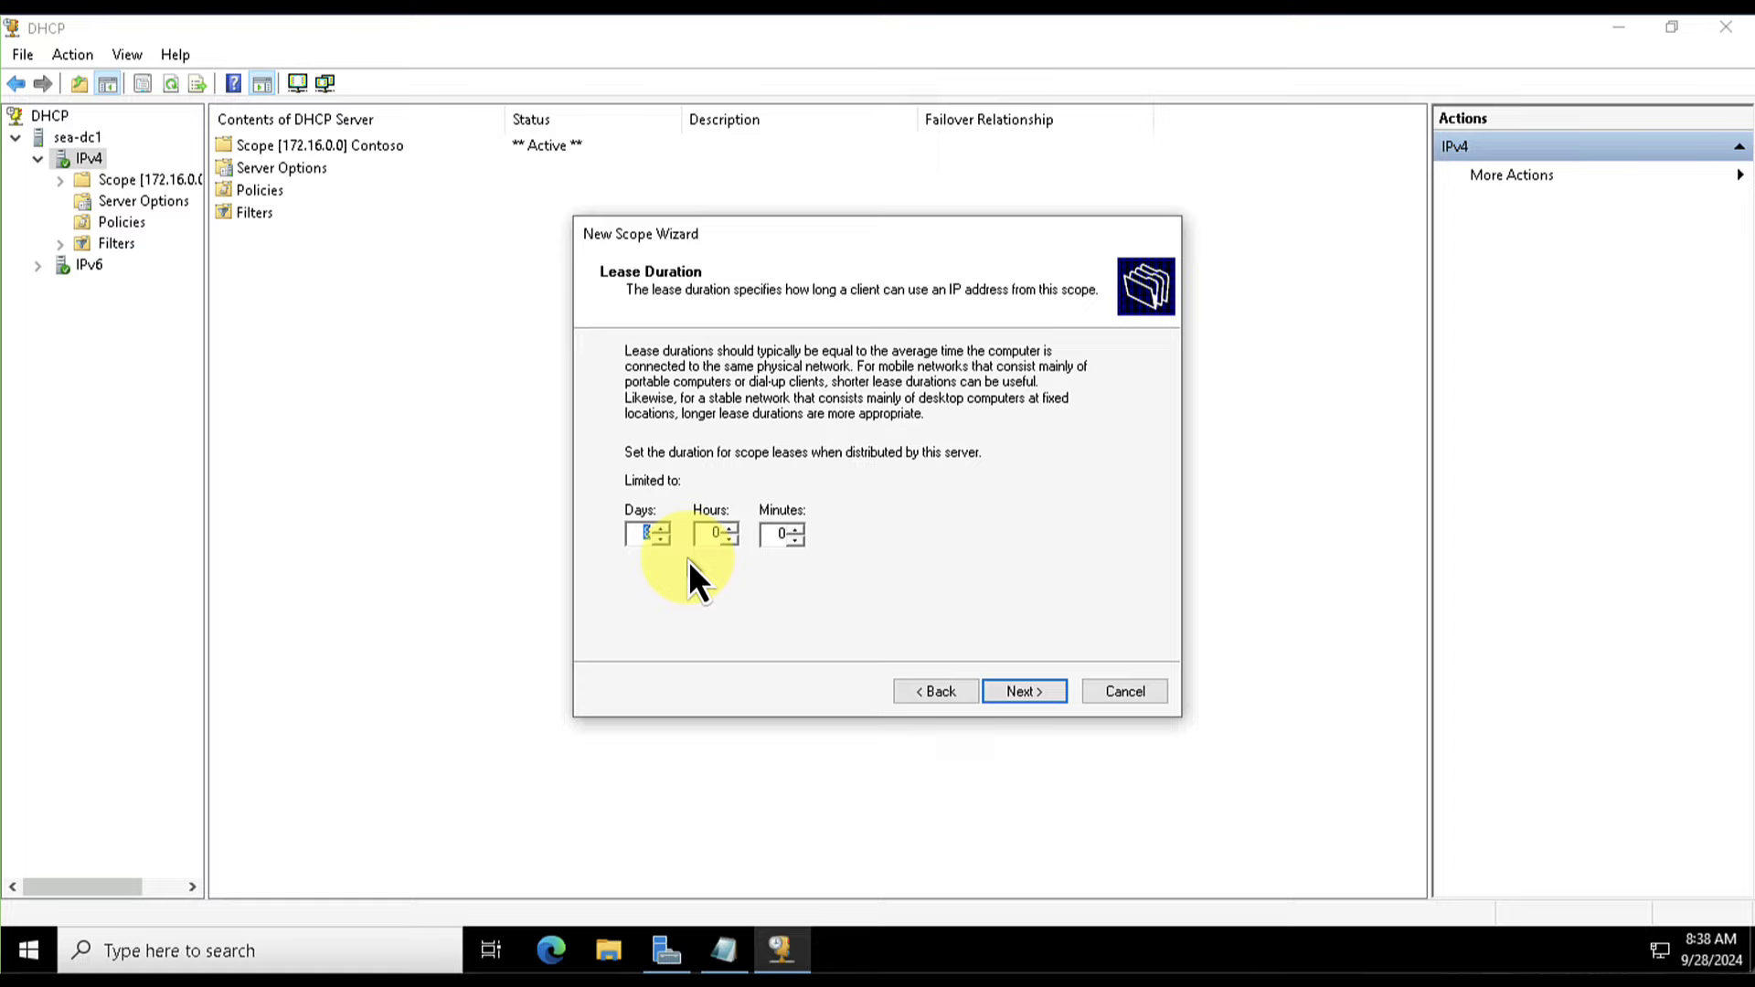
pyautogui.click(1025, 692)
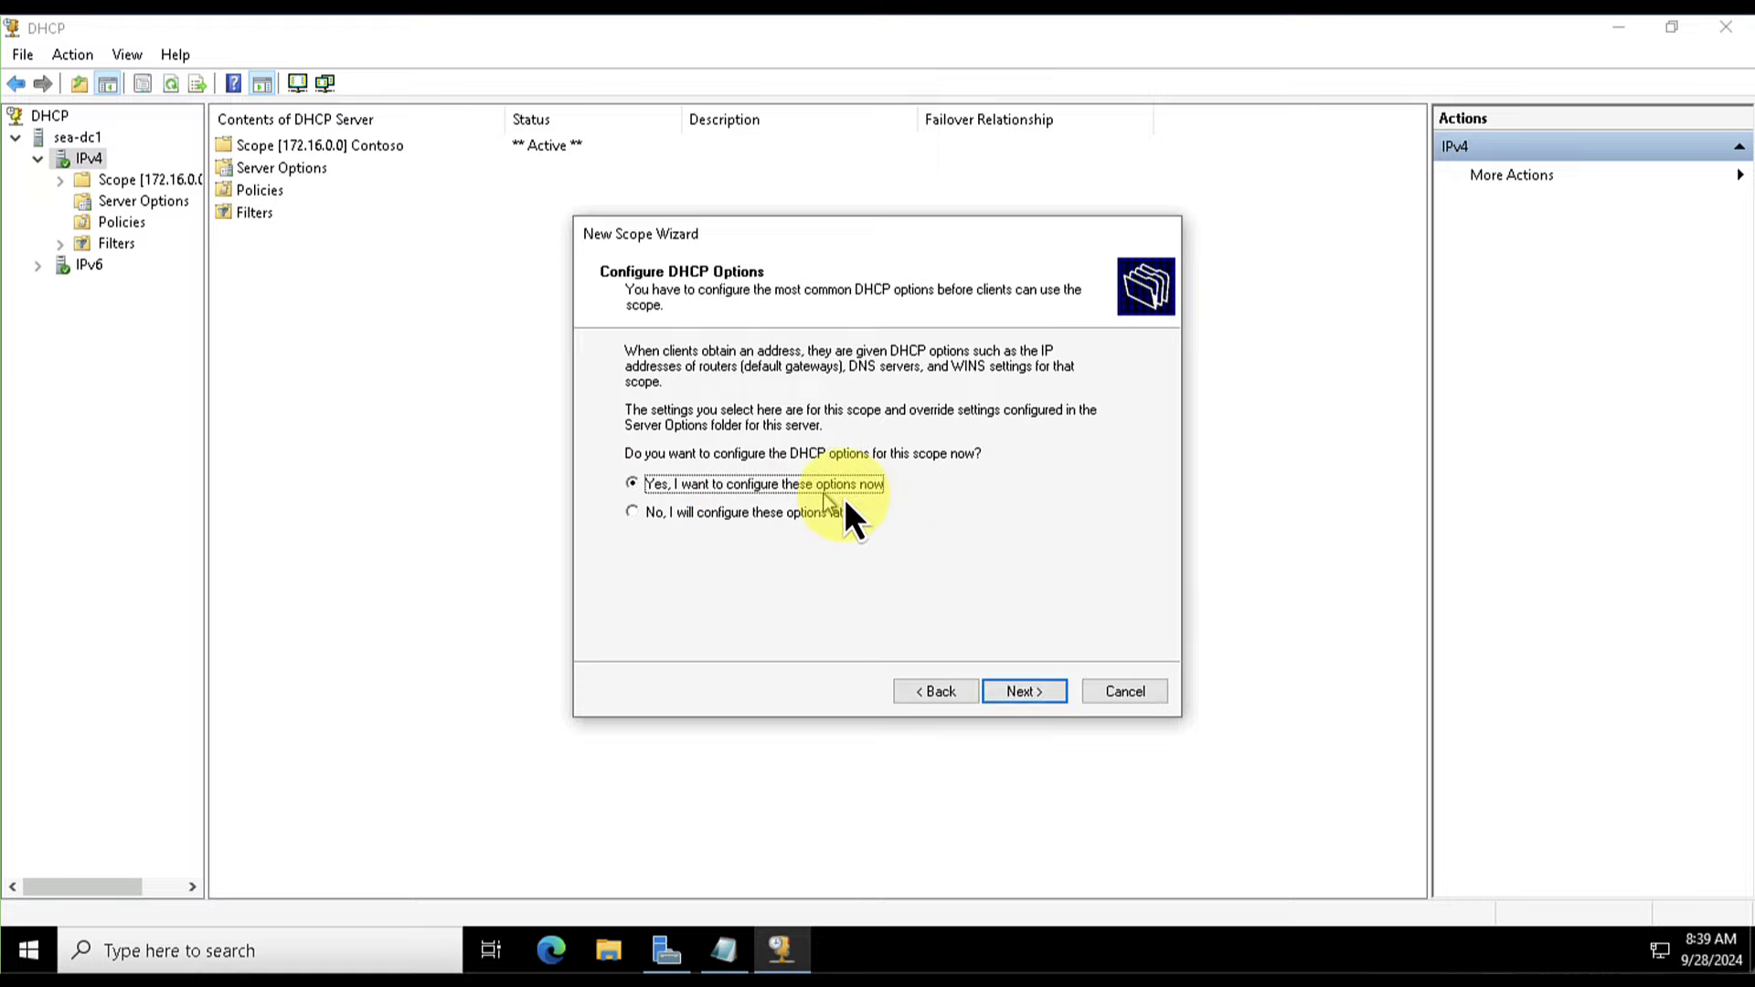
pyautogui.click(1024, 691)
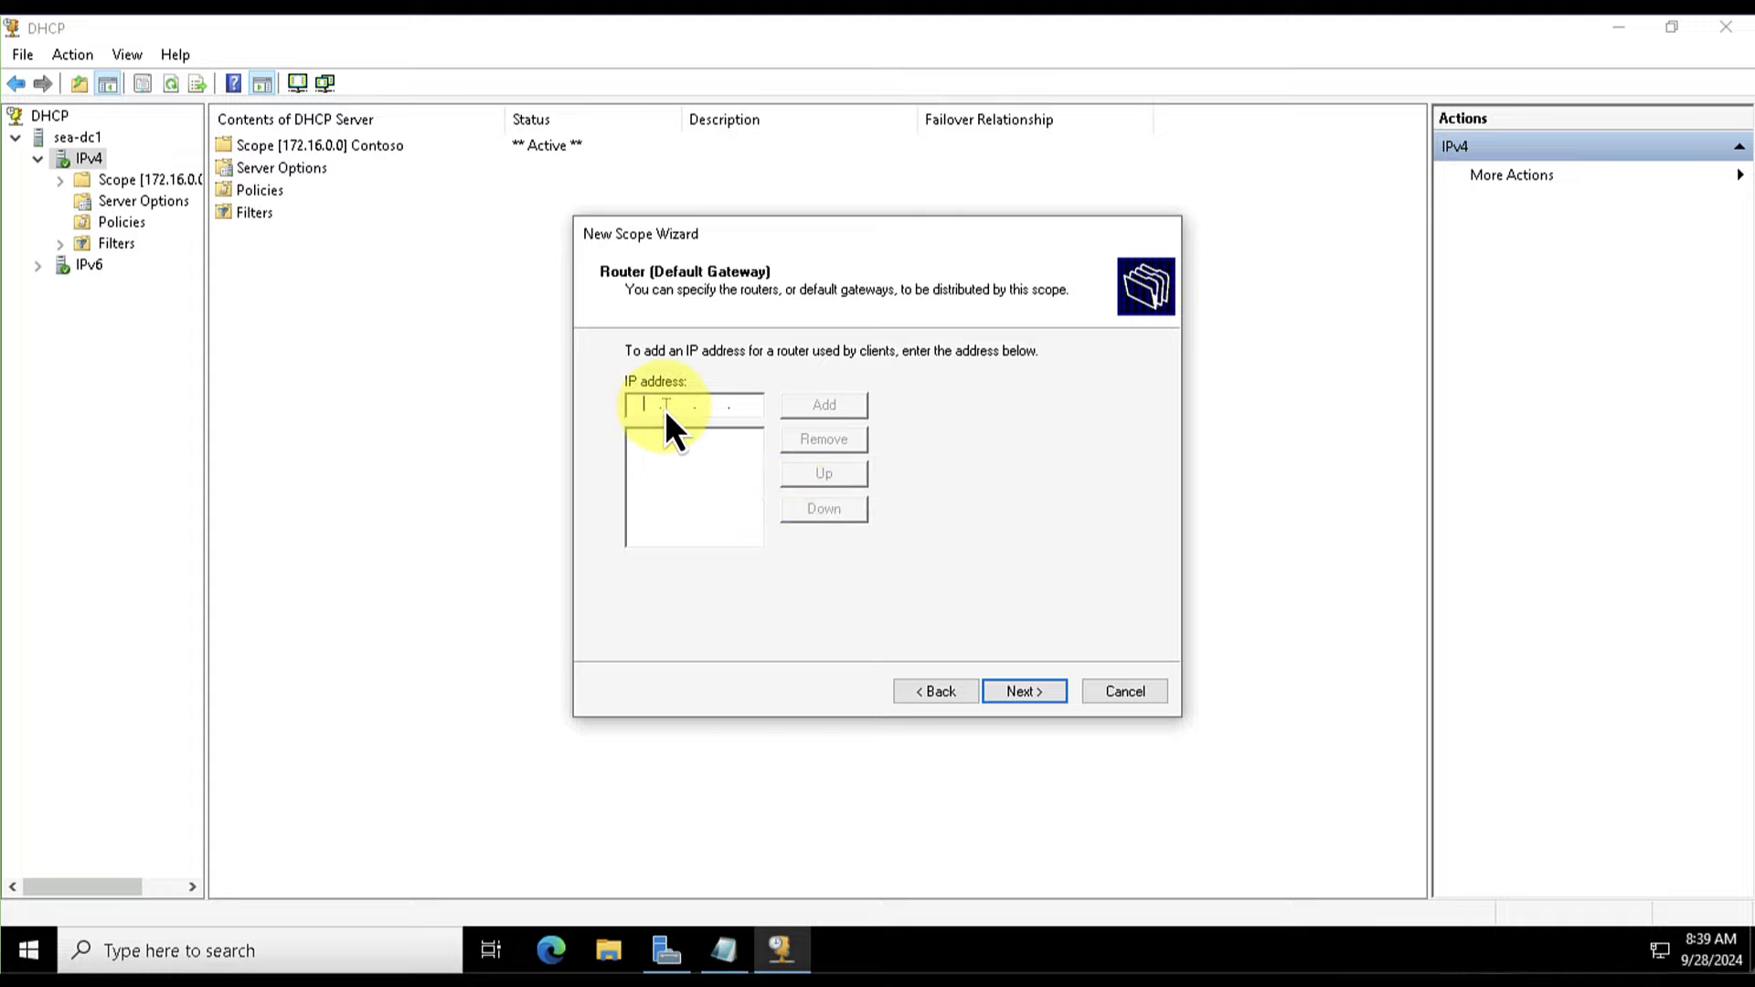
# - Add 172.16.0.1 as the scope's router (default gateway)
pyautogui.write('172 . 16 . 0 . 1')
pyautogui.click(832, 410)
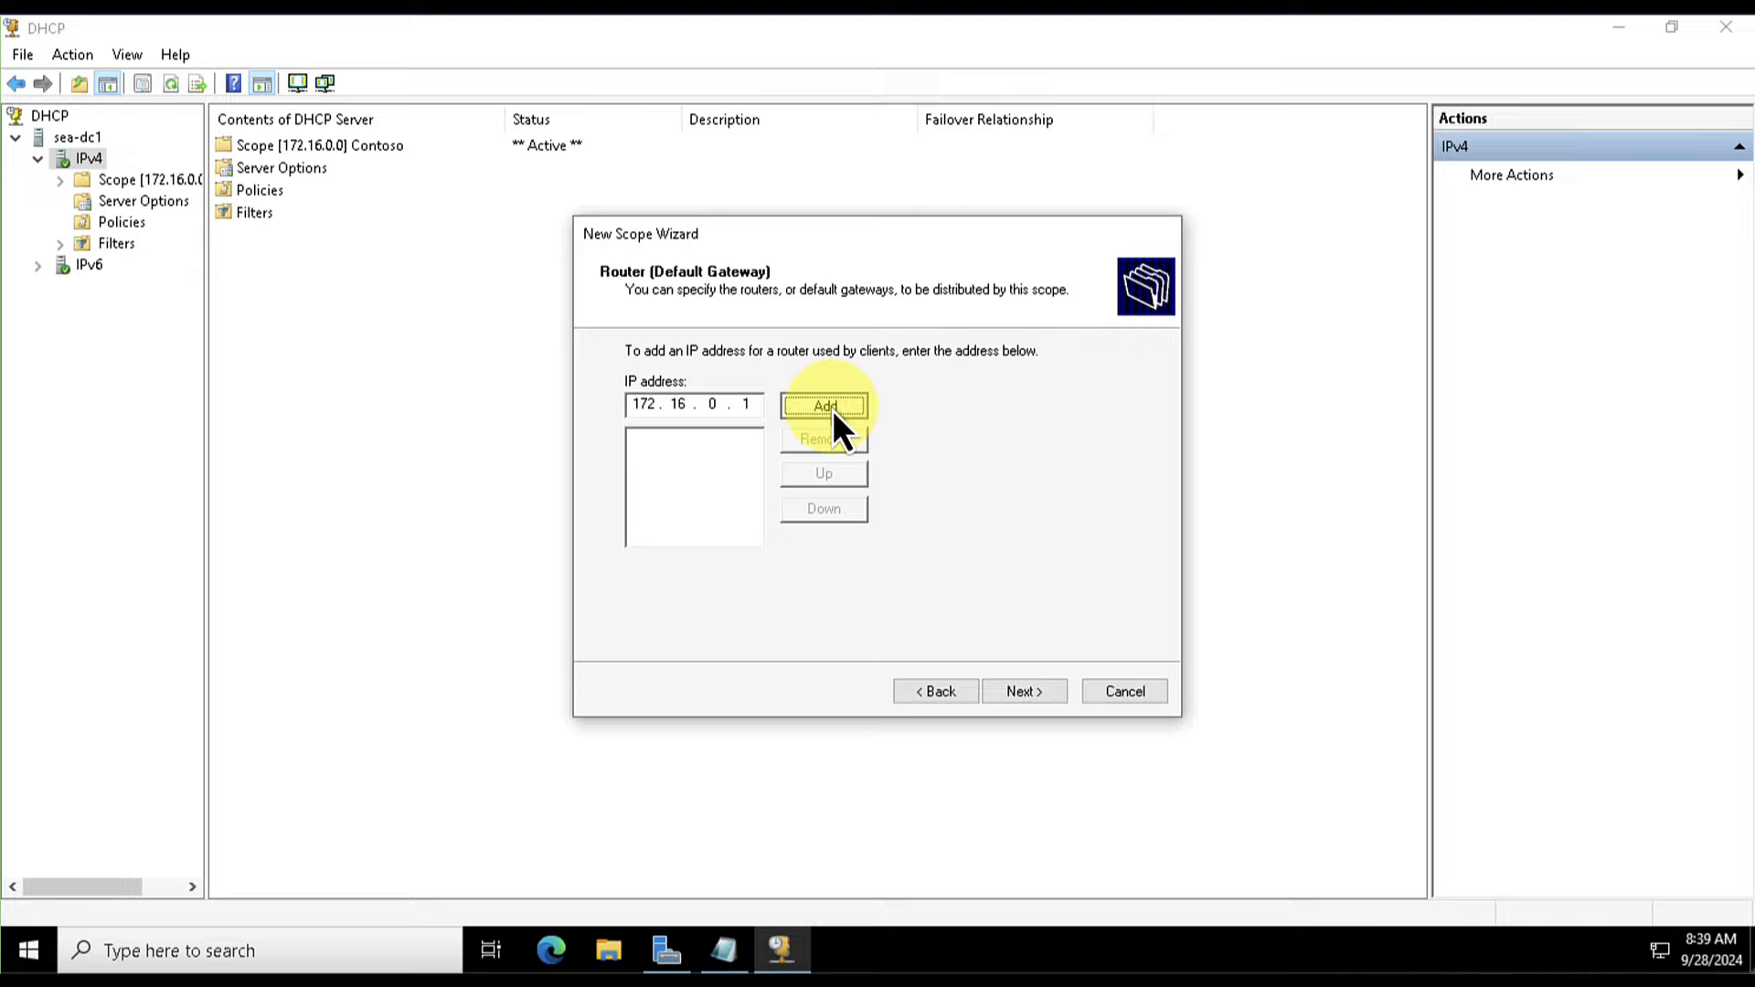
pyautogui.click(1040, 693)
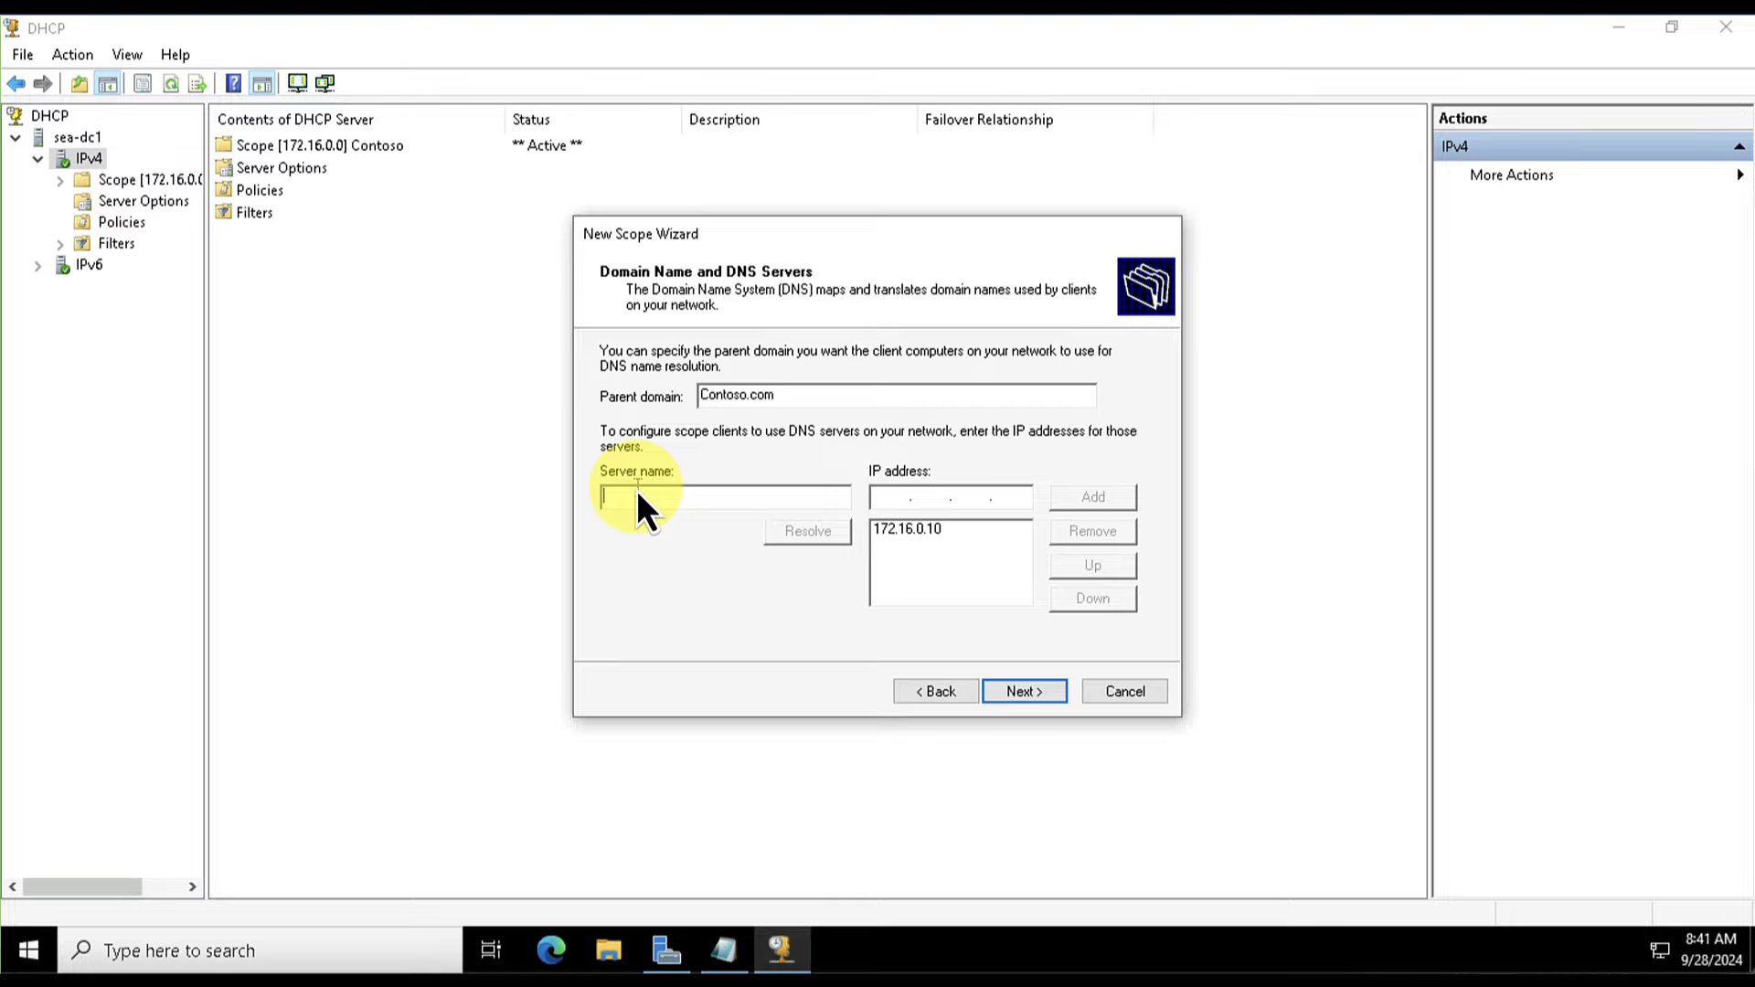
# - Resolve the DNS server name SEA-DC1 and keep Contoso.com as parent domain with the listed DNS server 172.16.0.10
pyautogui.write('SEA-DC1')
pyautogui.click(803, 536)
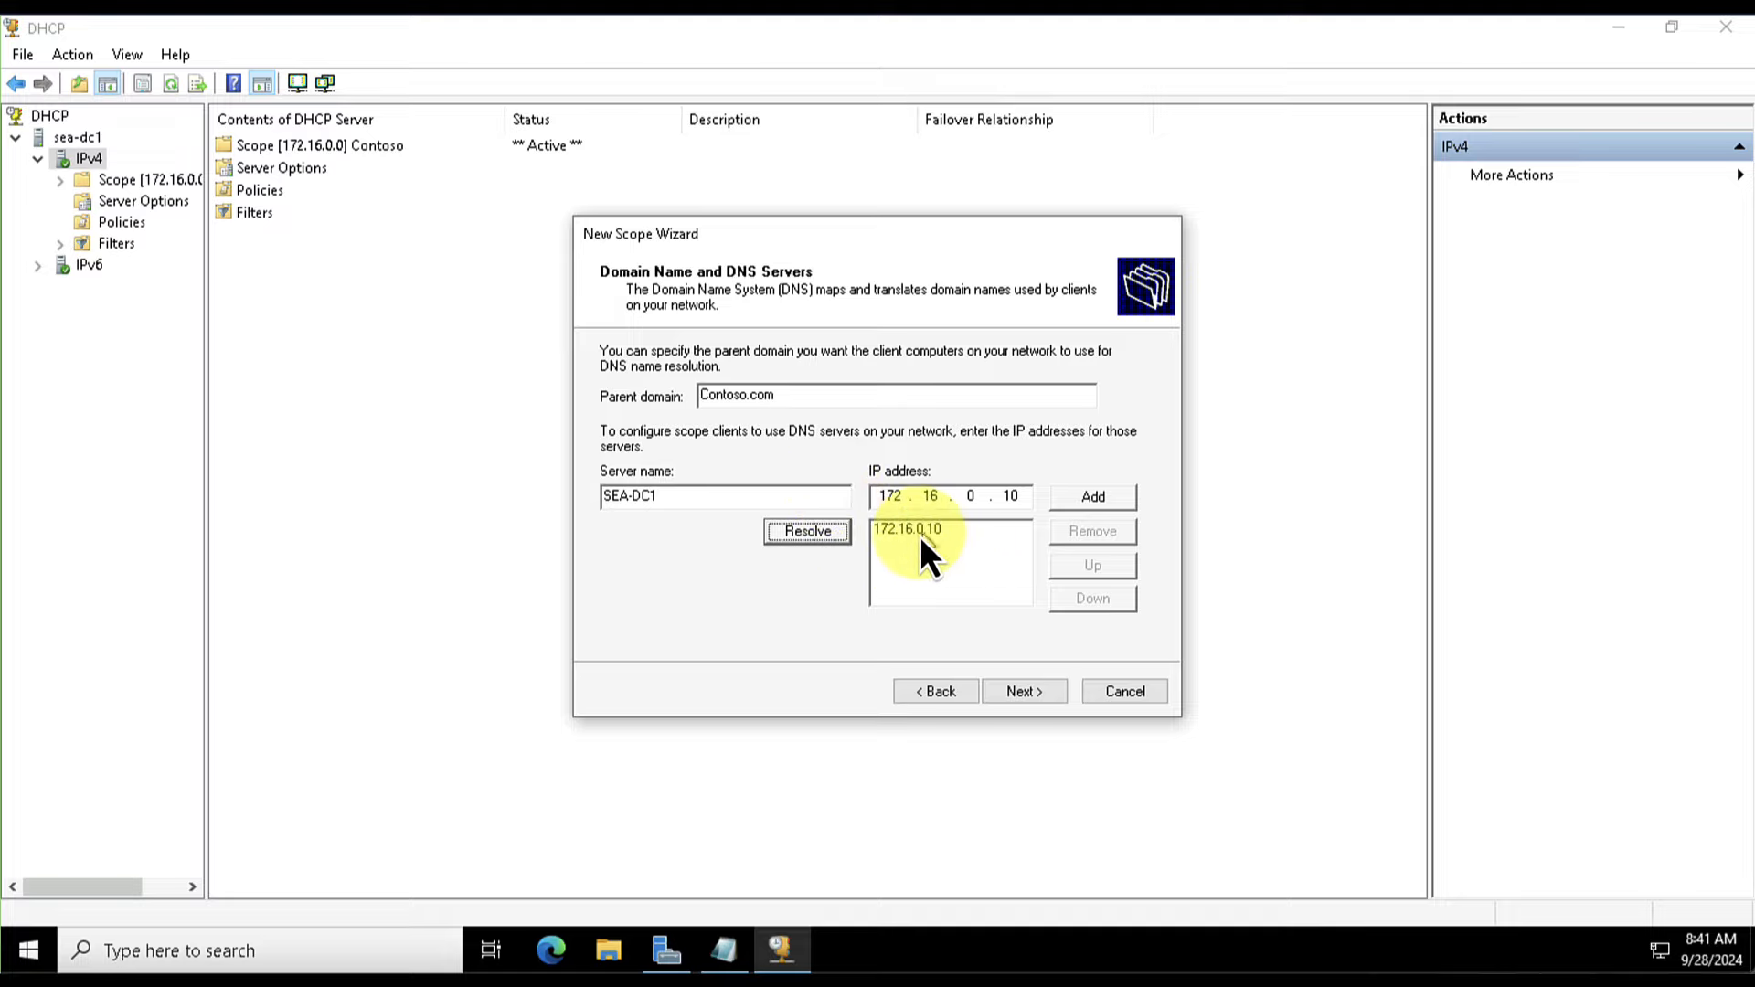
pyautogui.click(1022, 691)
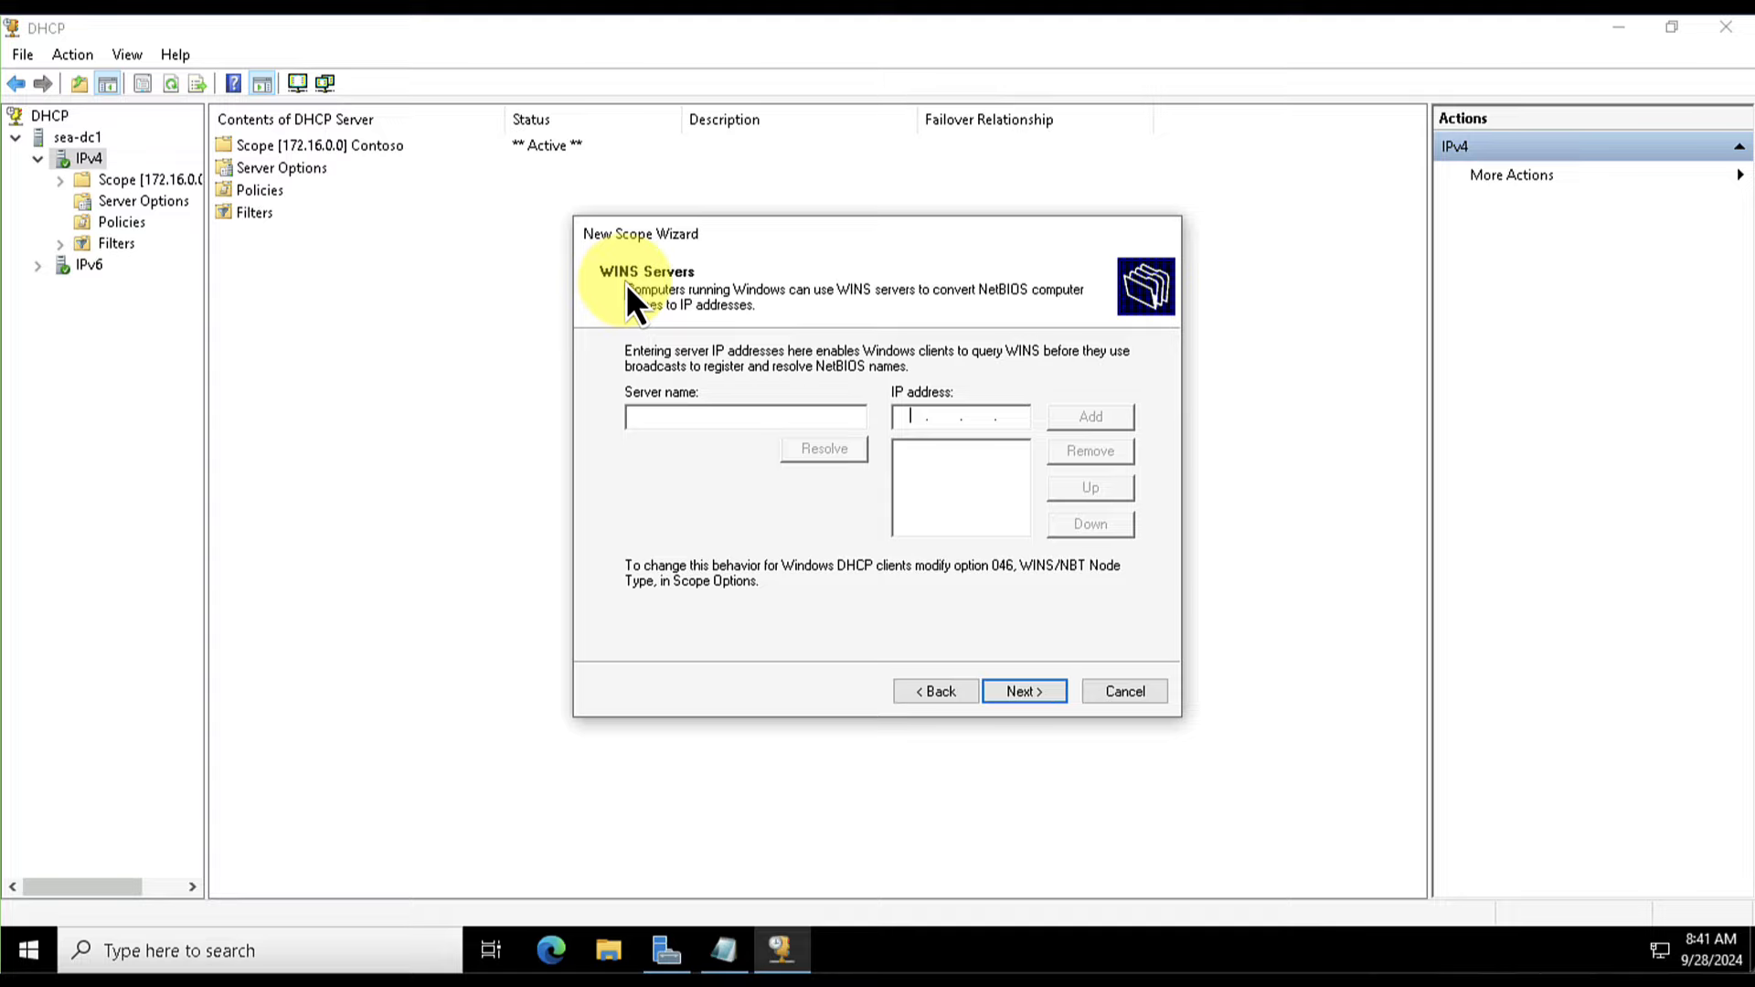
# - Leave the WINS servers empty and finish the new scope with immediate activation
pyautogui.click(1044, 692)
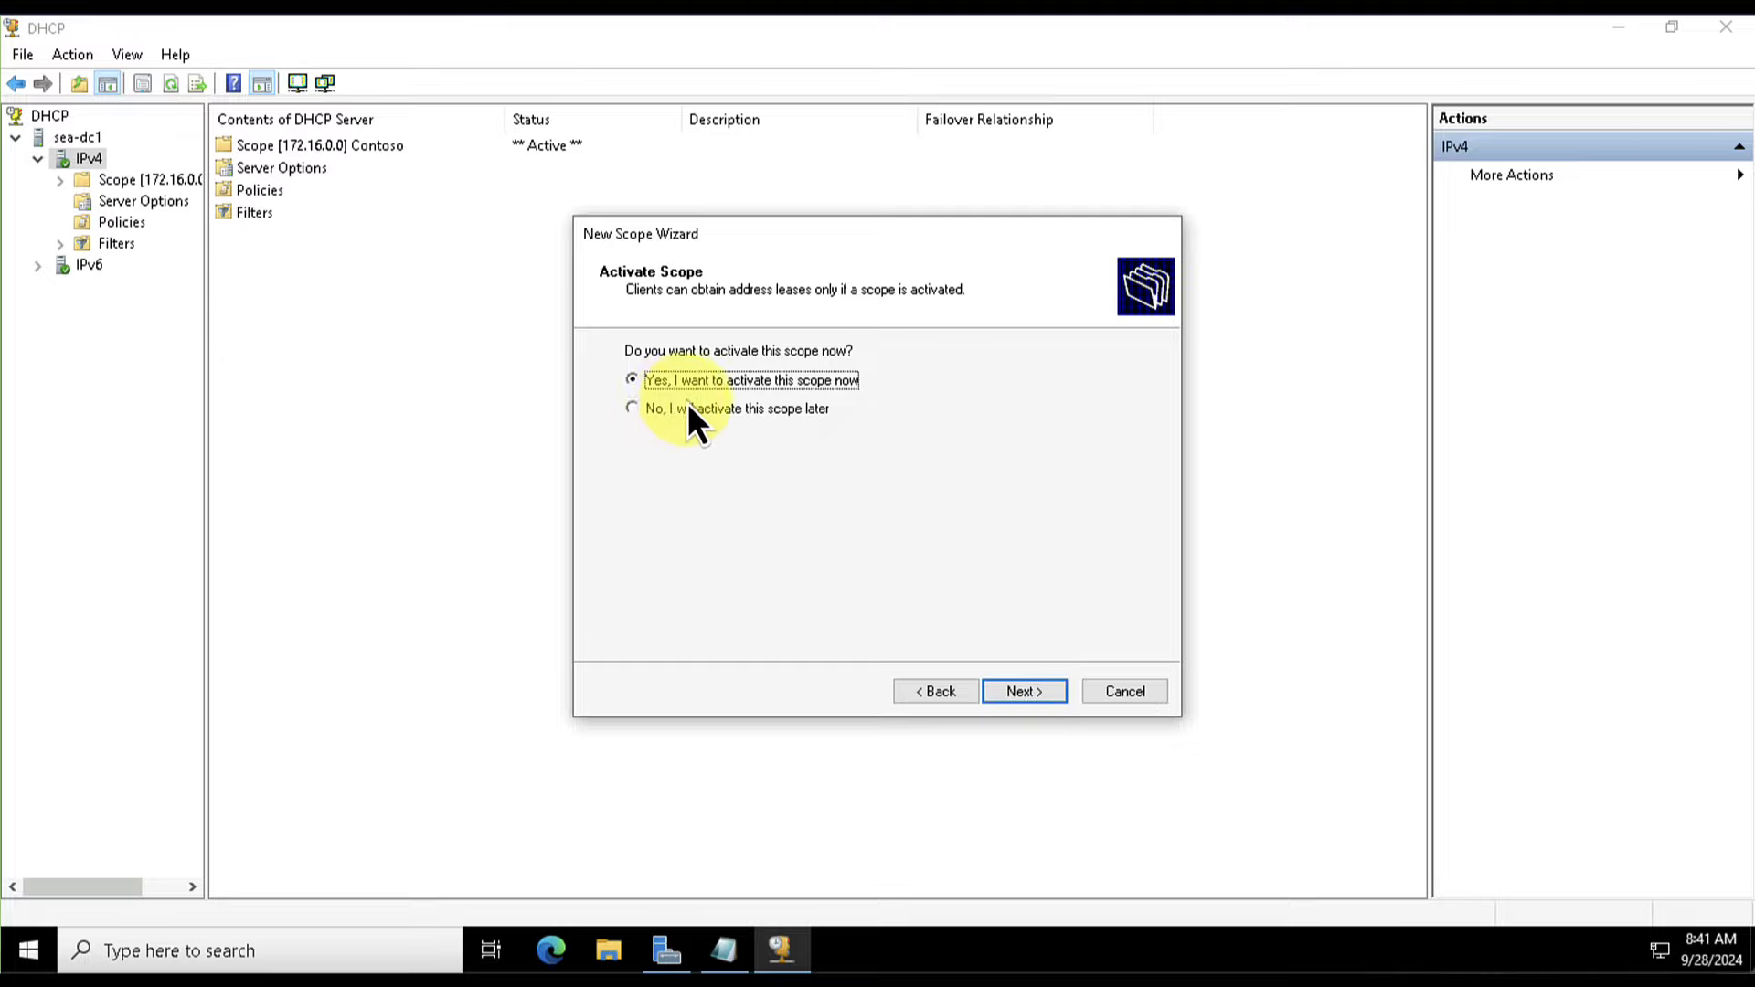
pyautogui.click(1027, 693)
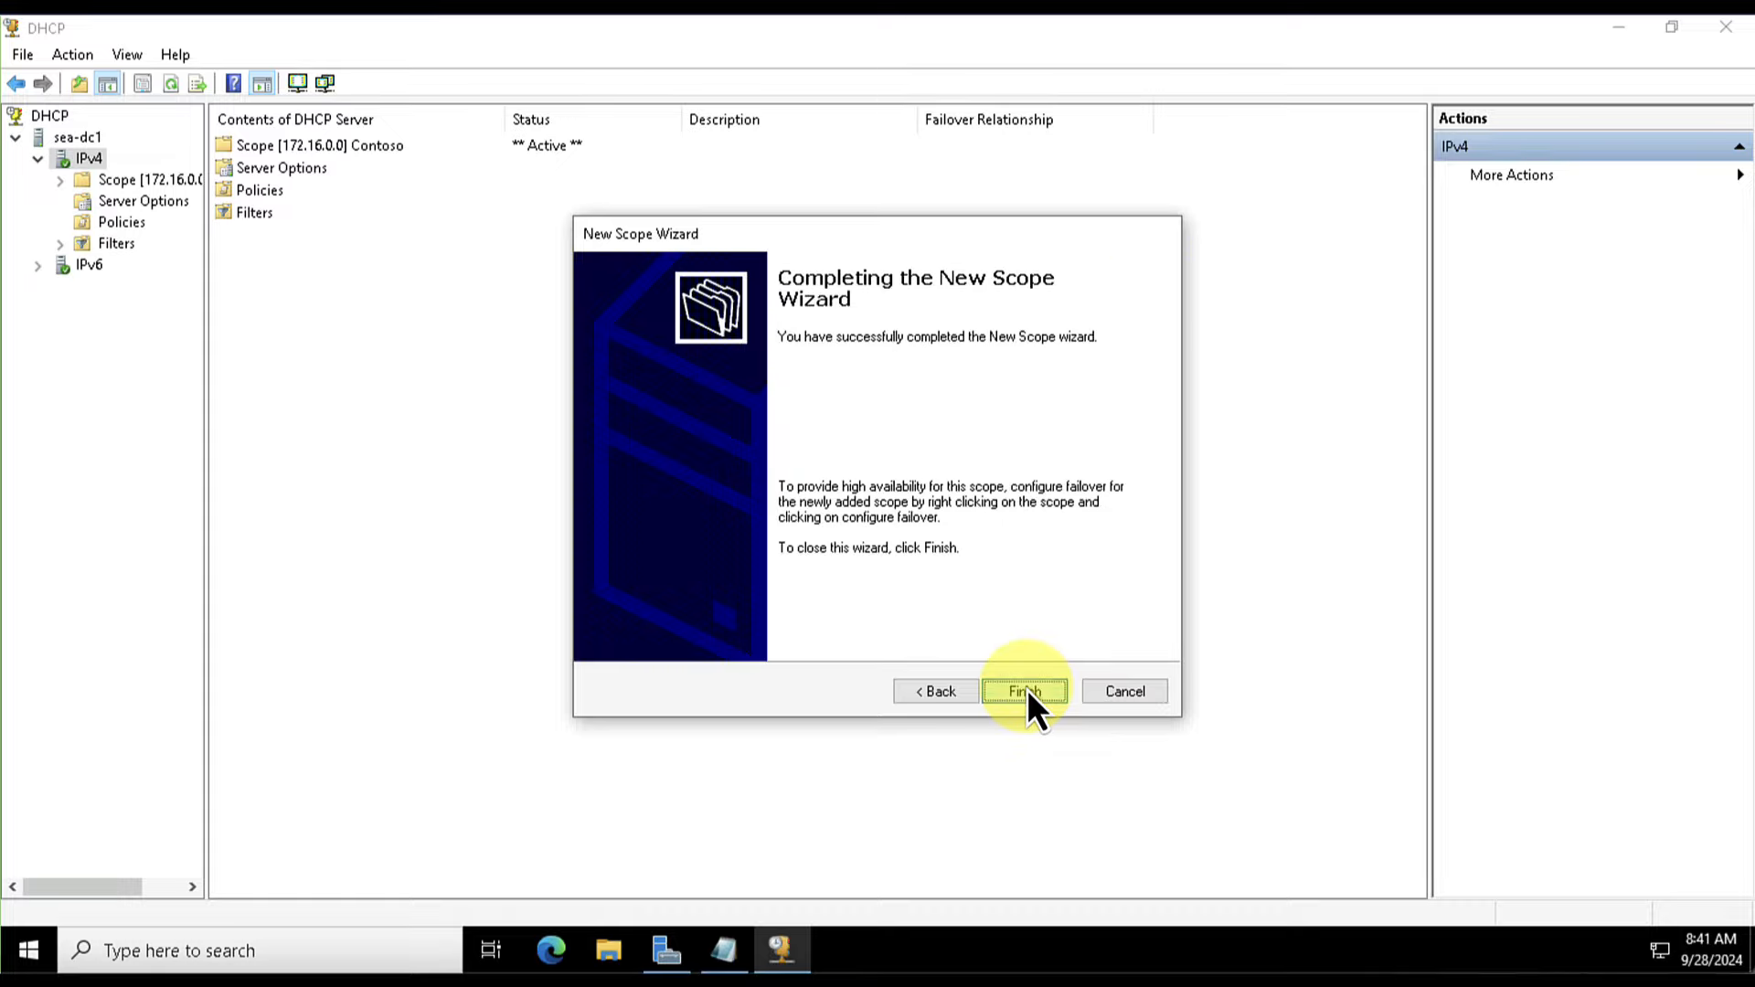
pyautogui.click(1025, 691)
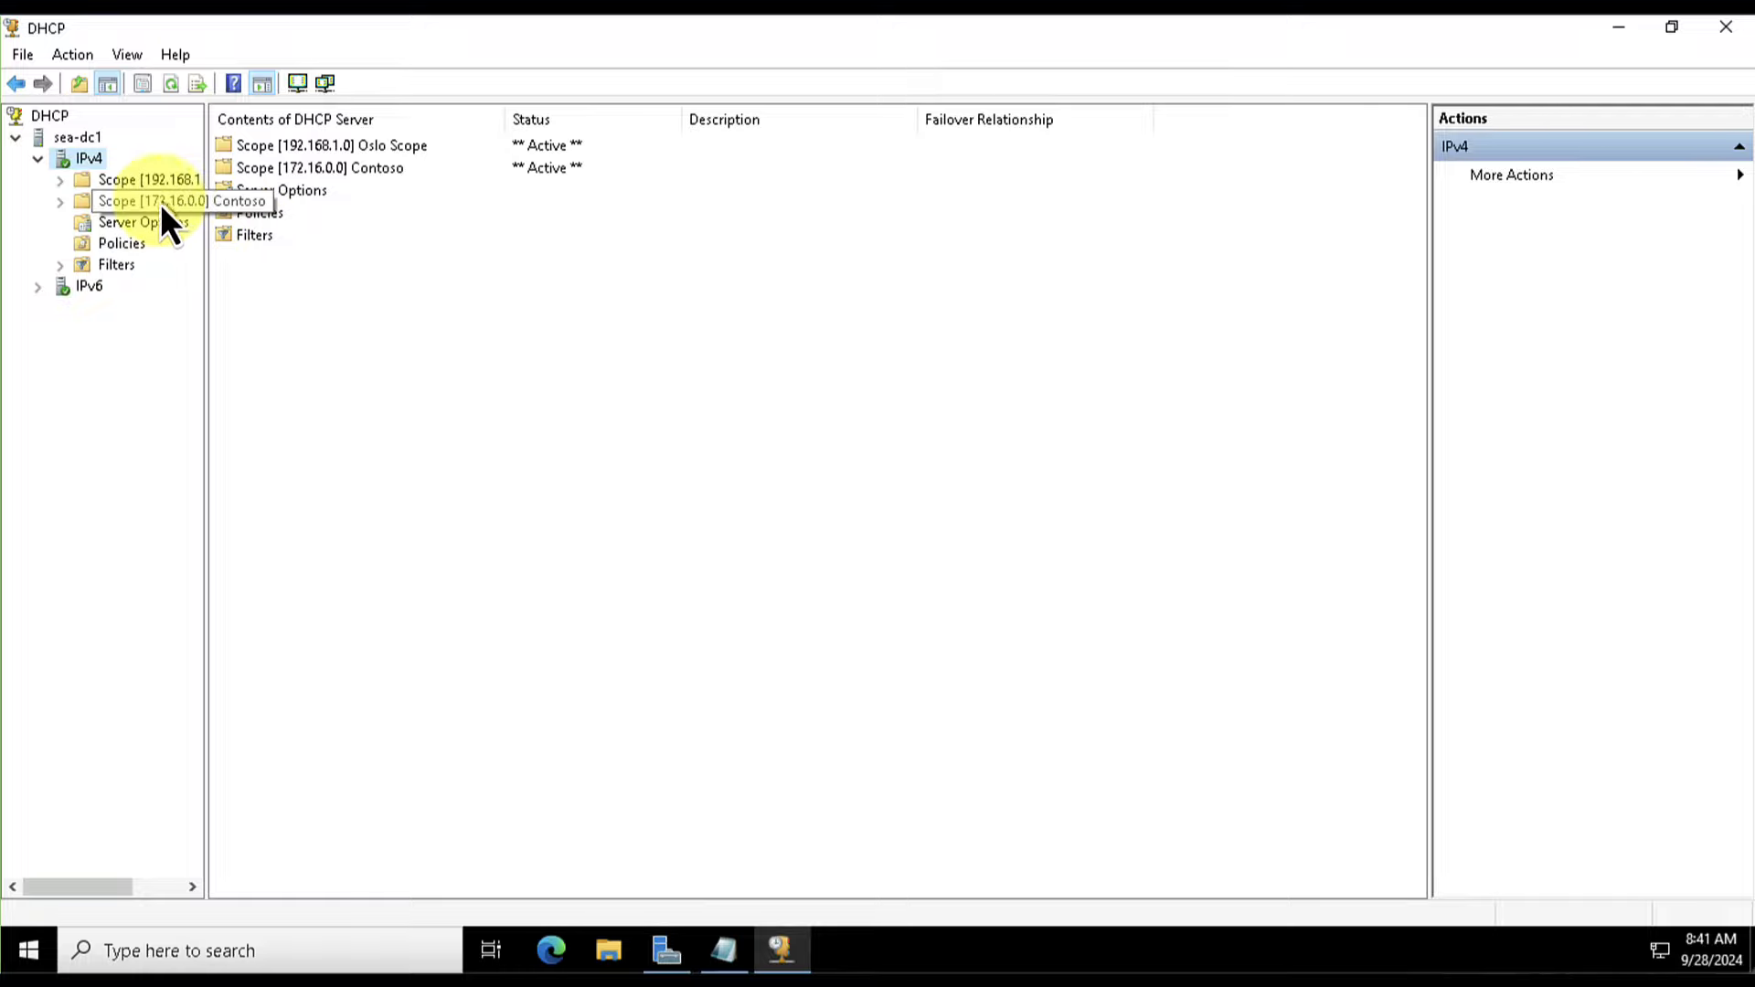
# - Examine the Oslo and Contoso scopes under IPv4, including the Contoso scope's address pool, address leases and scope options
pyautogui.doubleClick(144, 183)
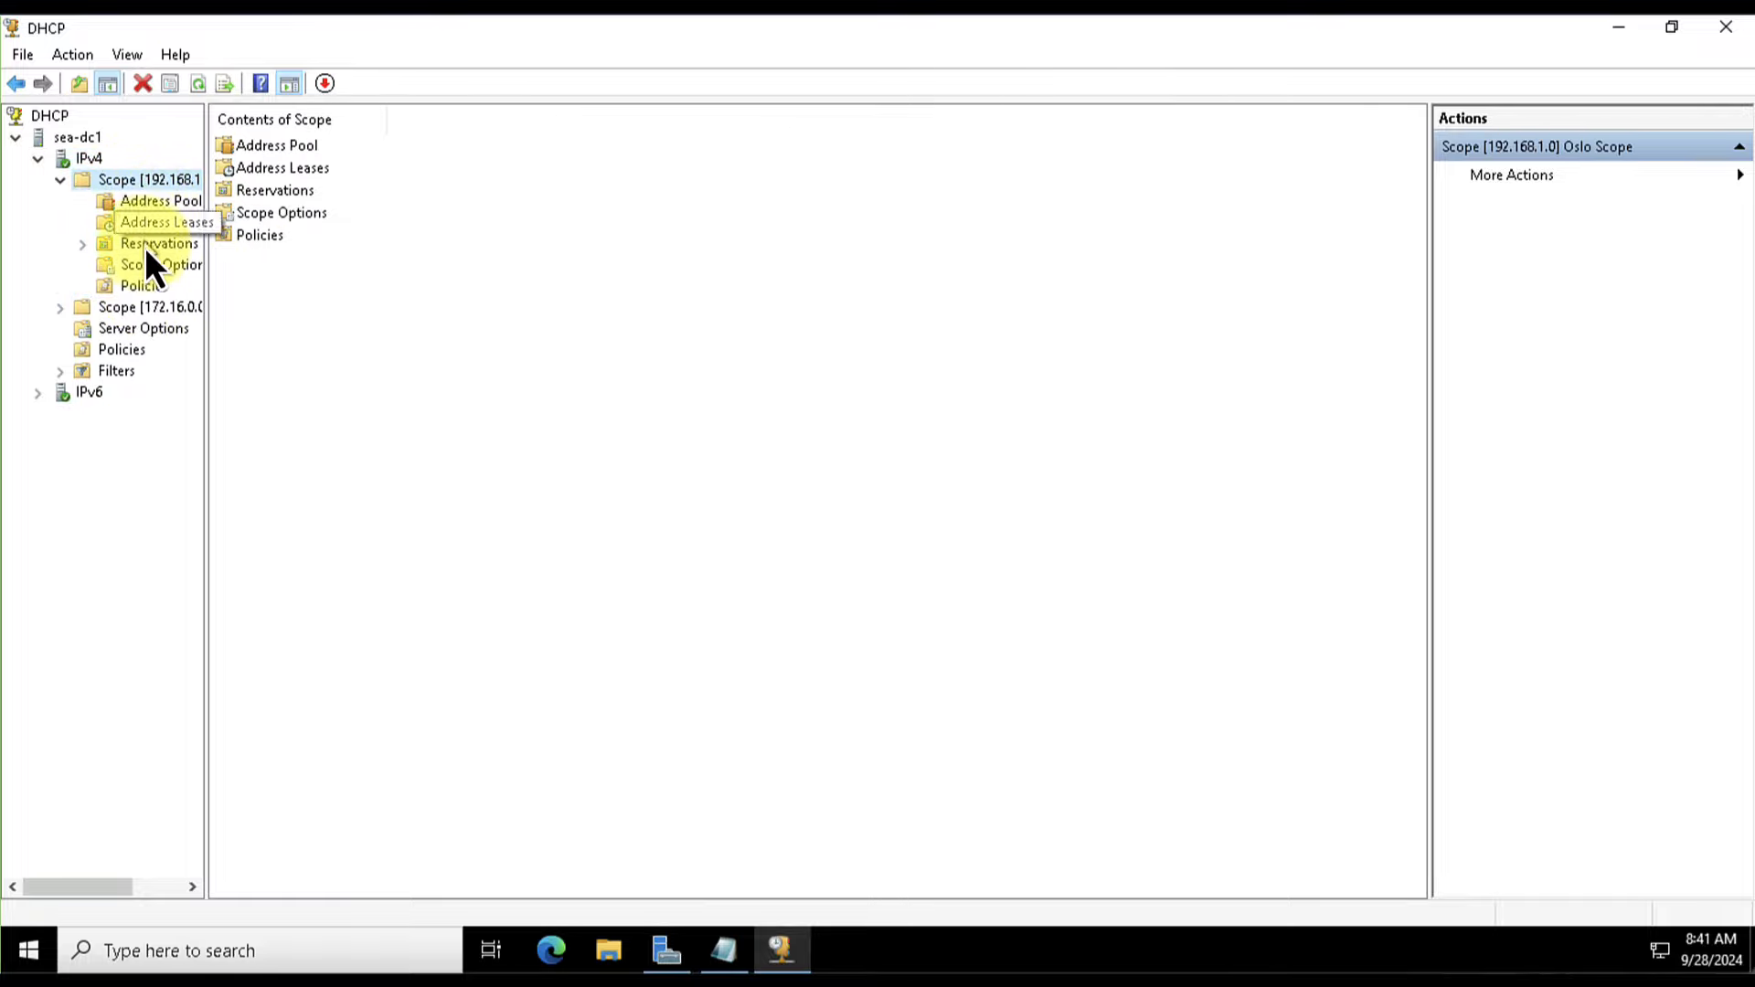
pyautogui.click(175, 306)
pyautogui.click(61, 180)
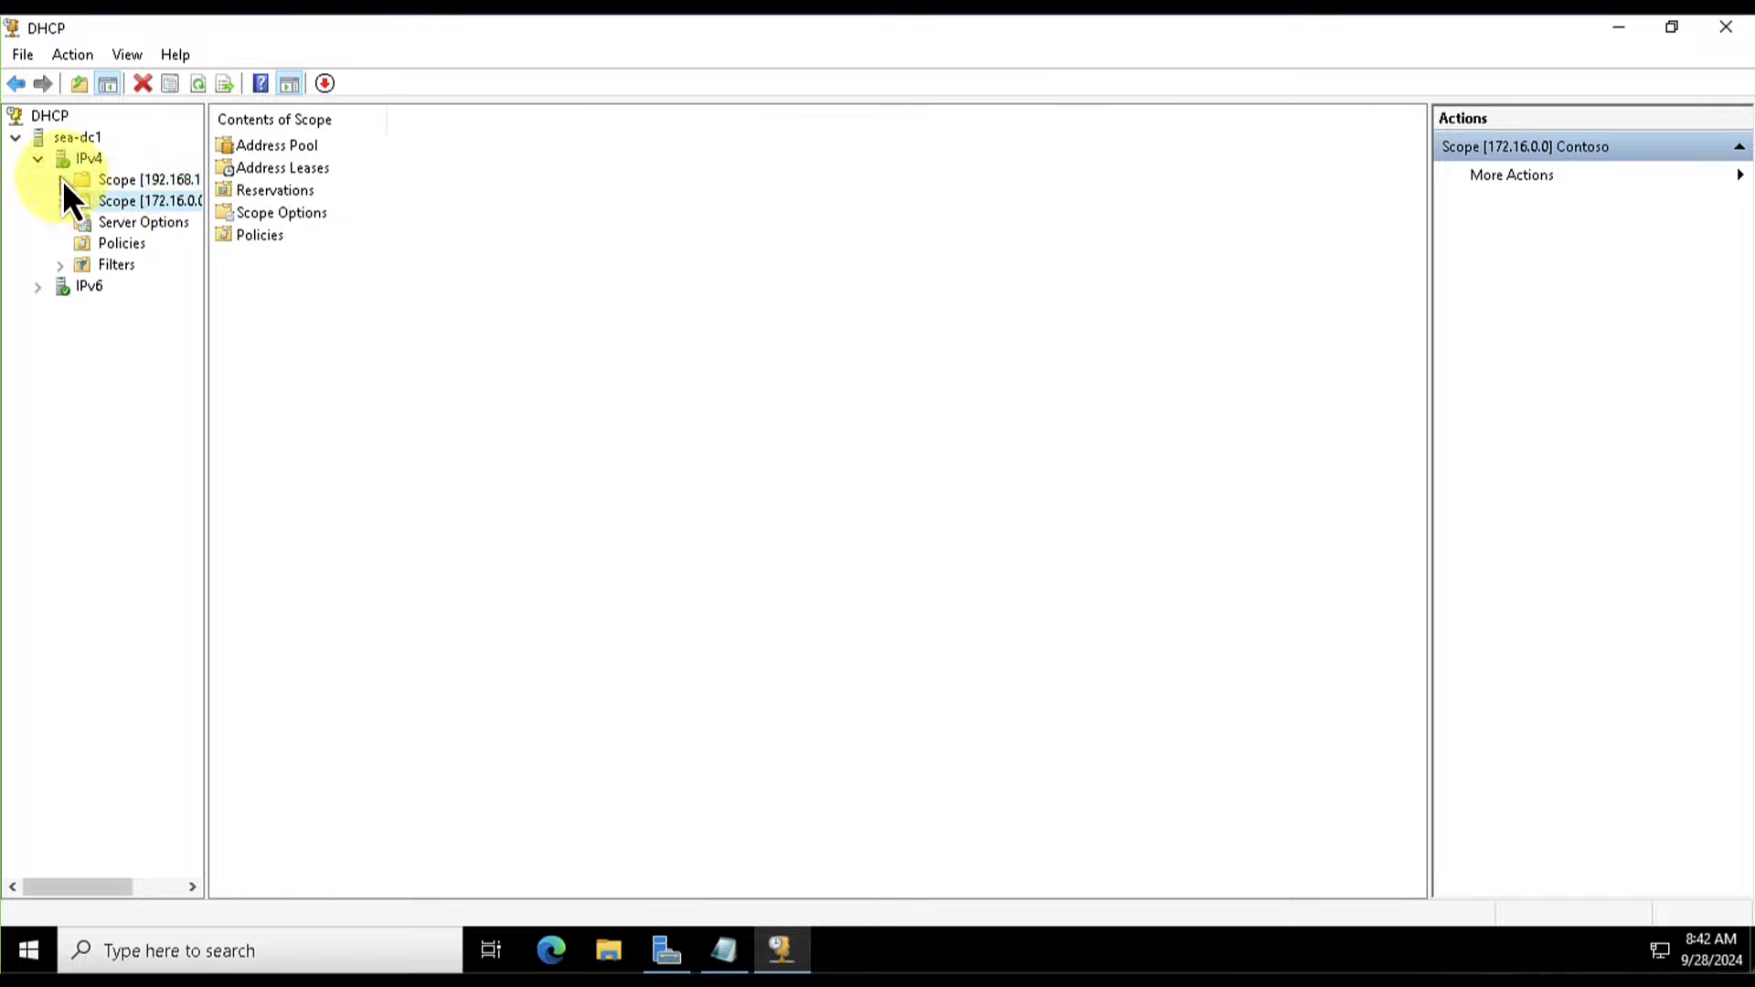
pyautogui.click(59, 202)
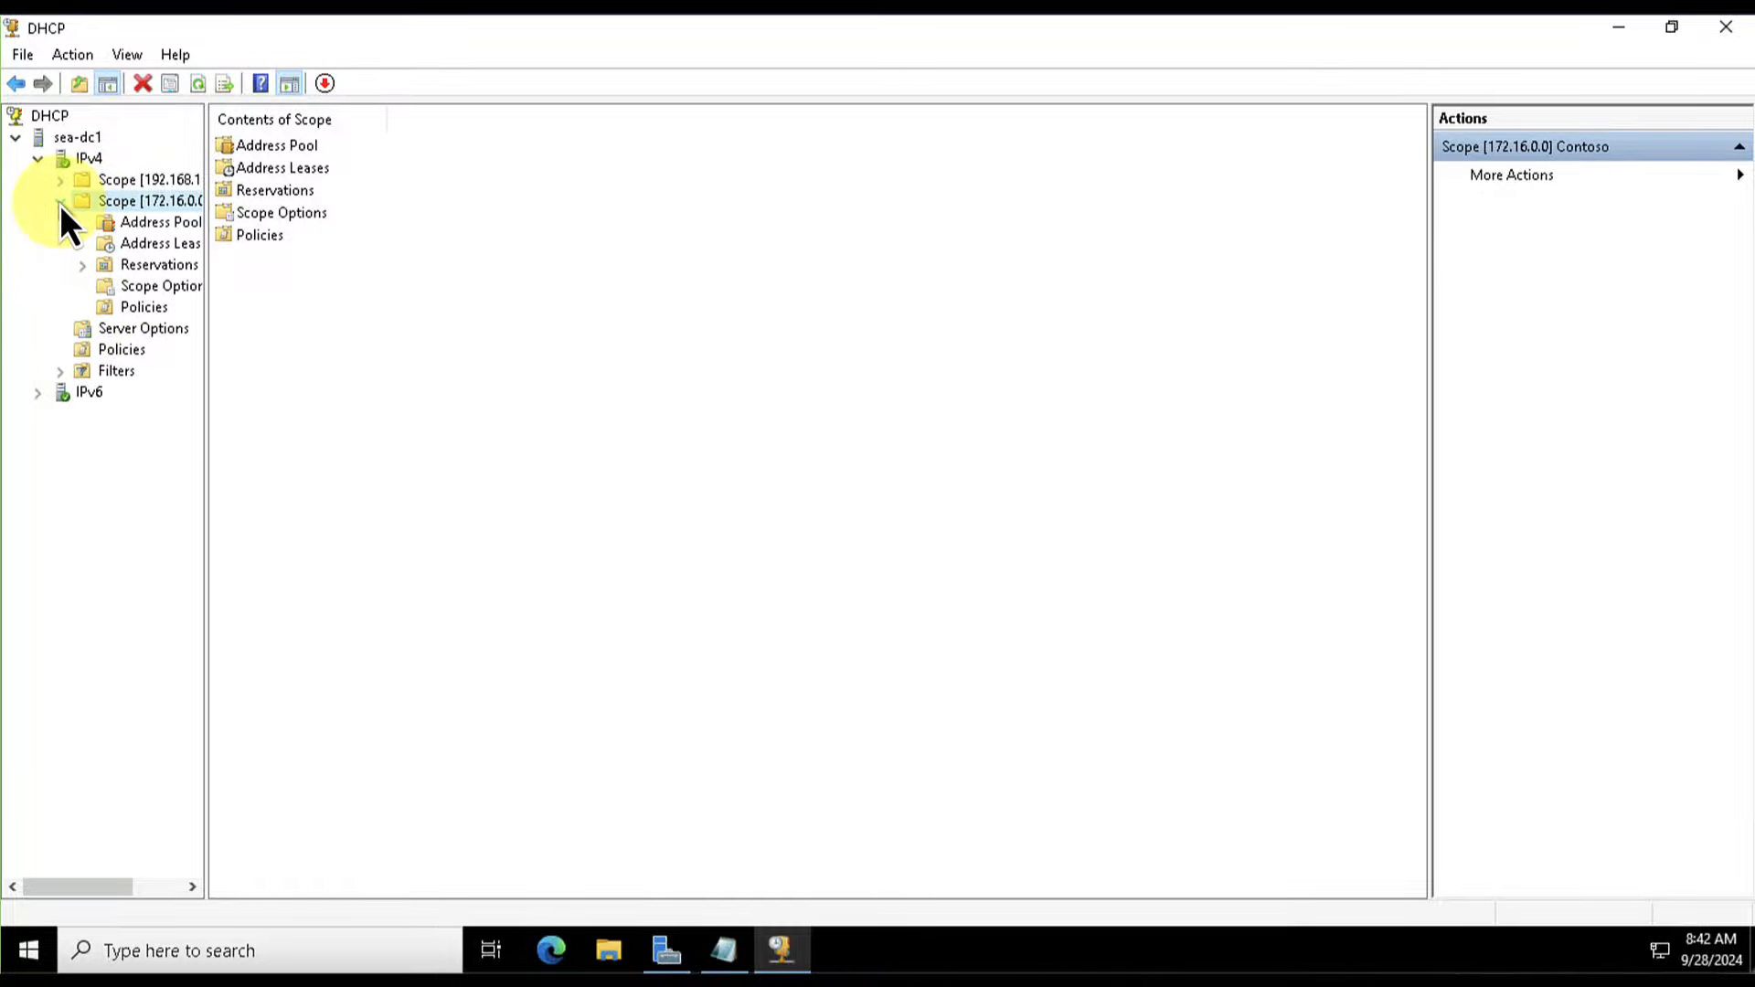
pyautogui.click(167, 227)
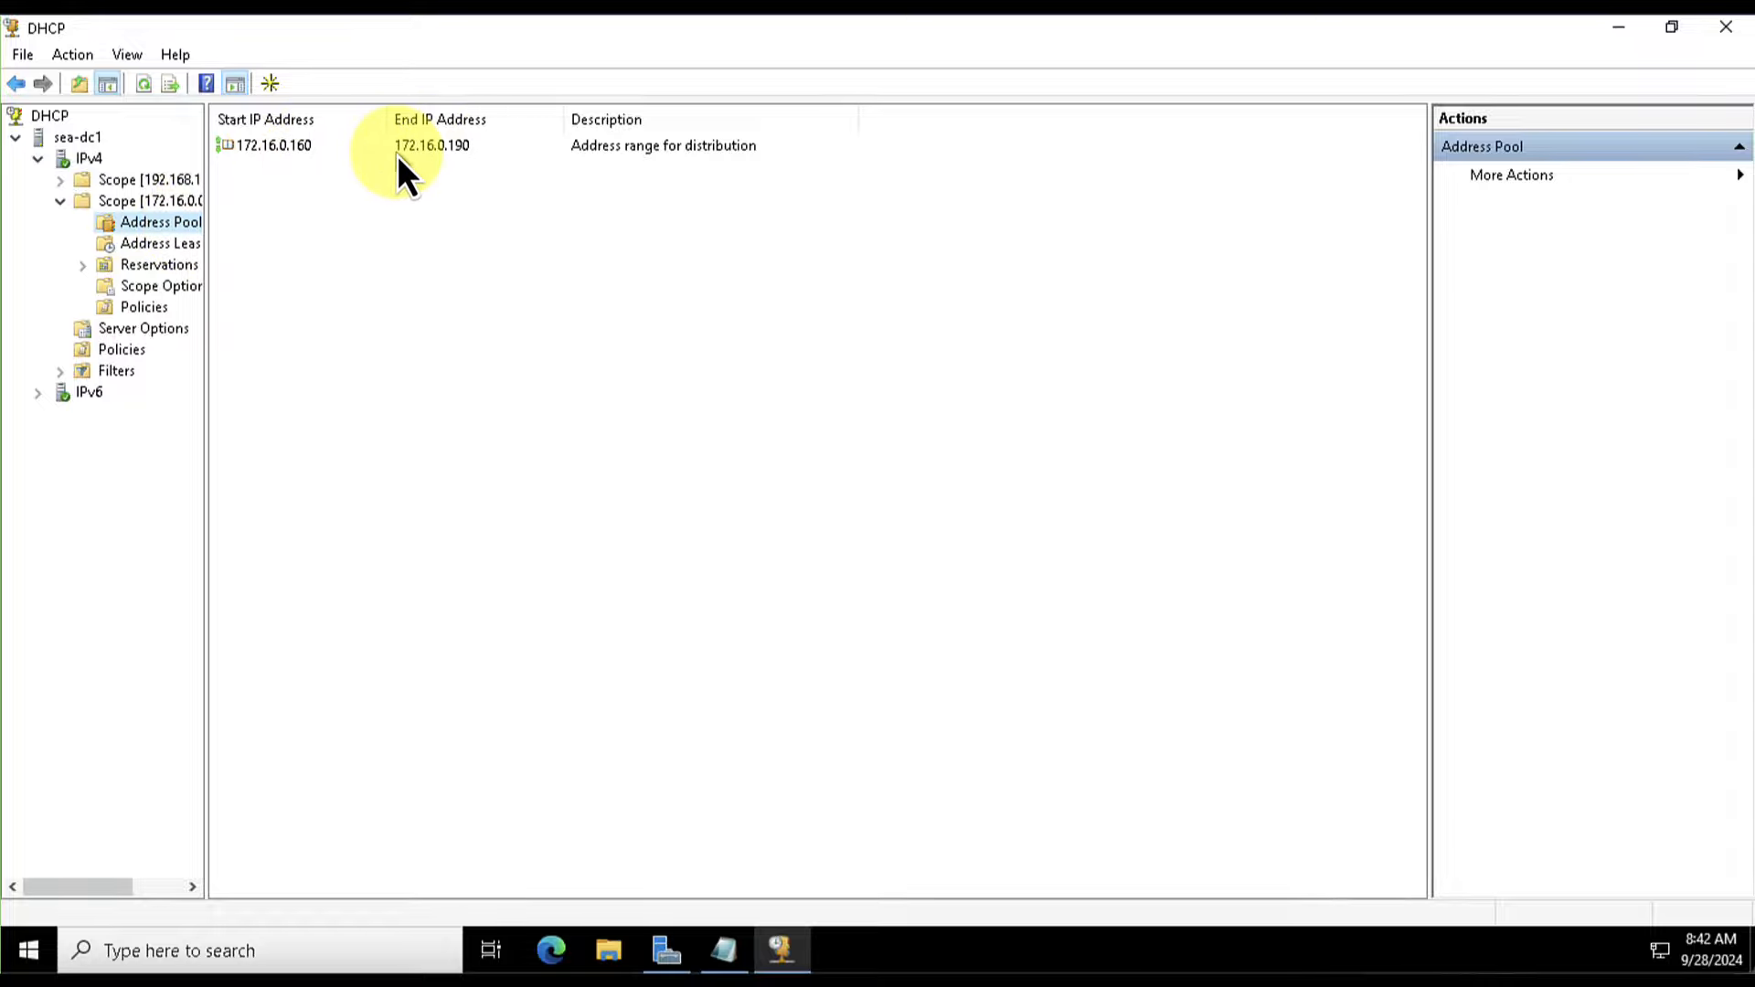
pyautogui.click(170, 250)
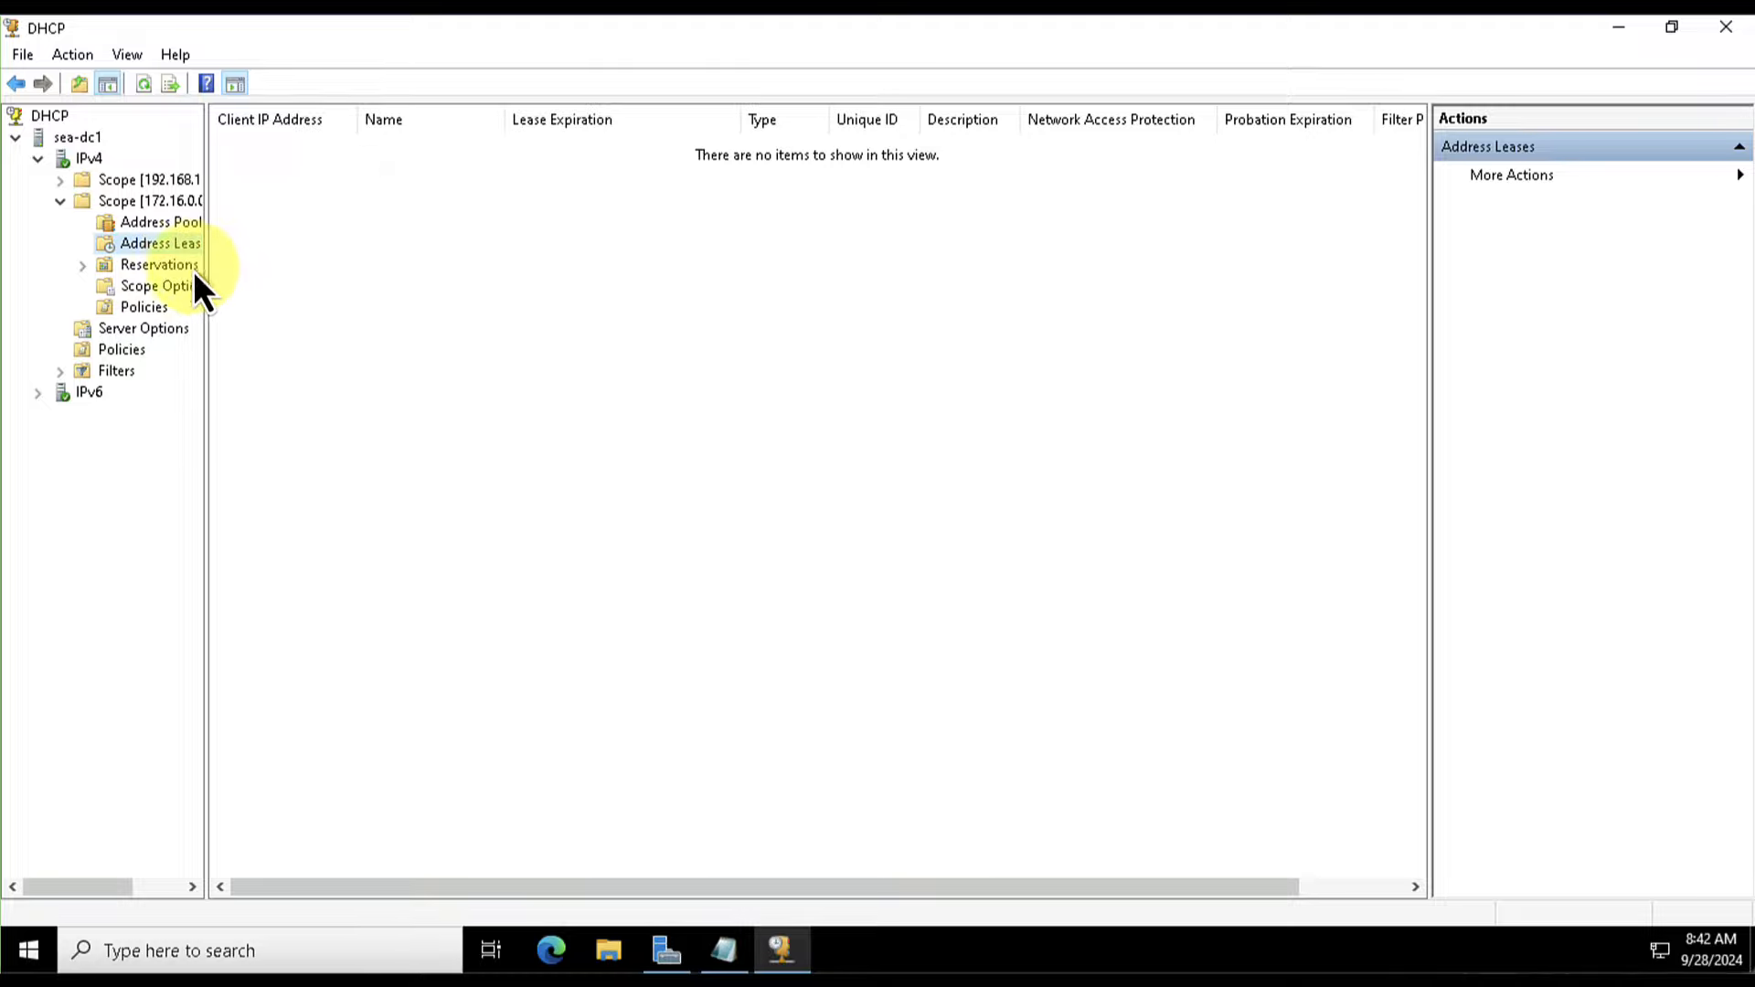
pyautogui.click(124, 291)
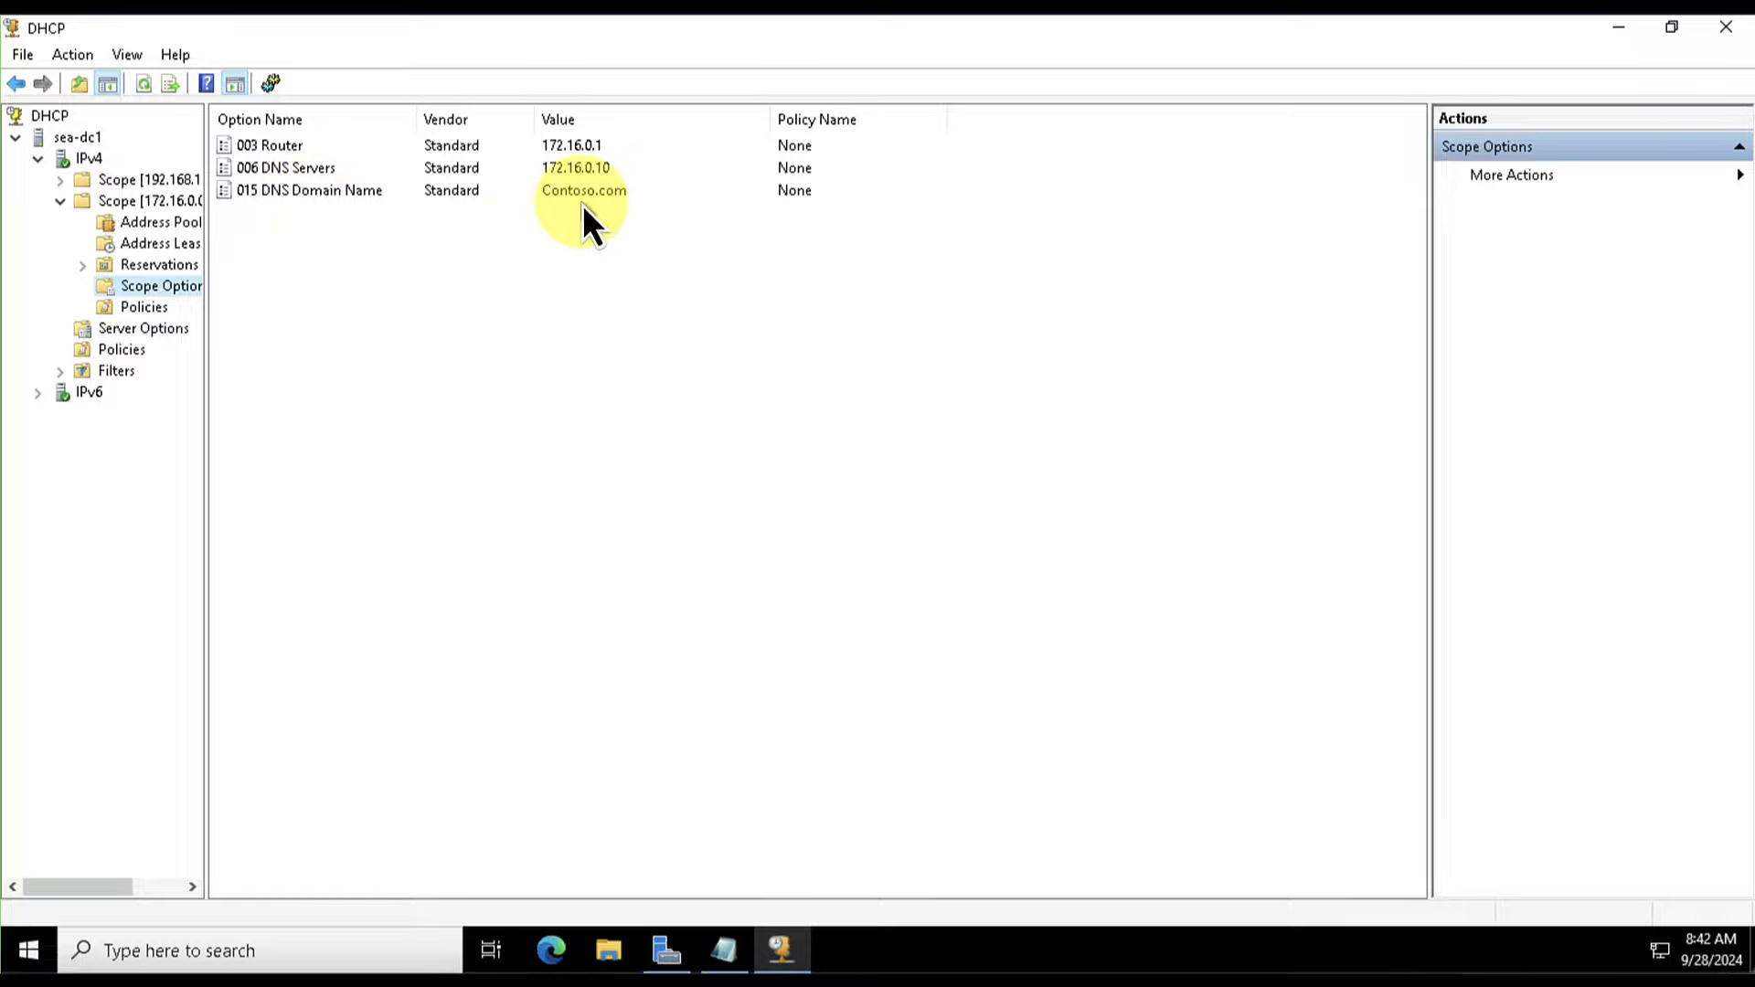
pyautogui.click(37, 159)
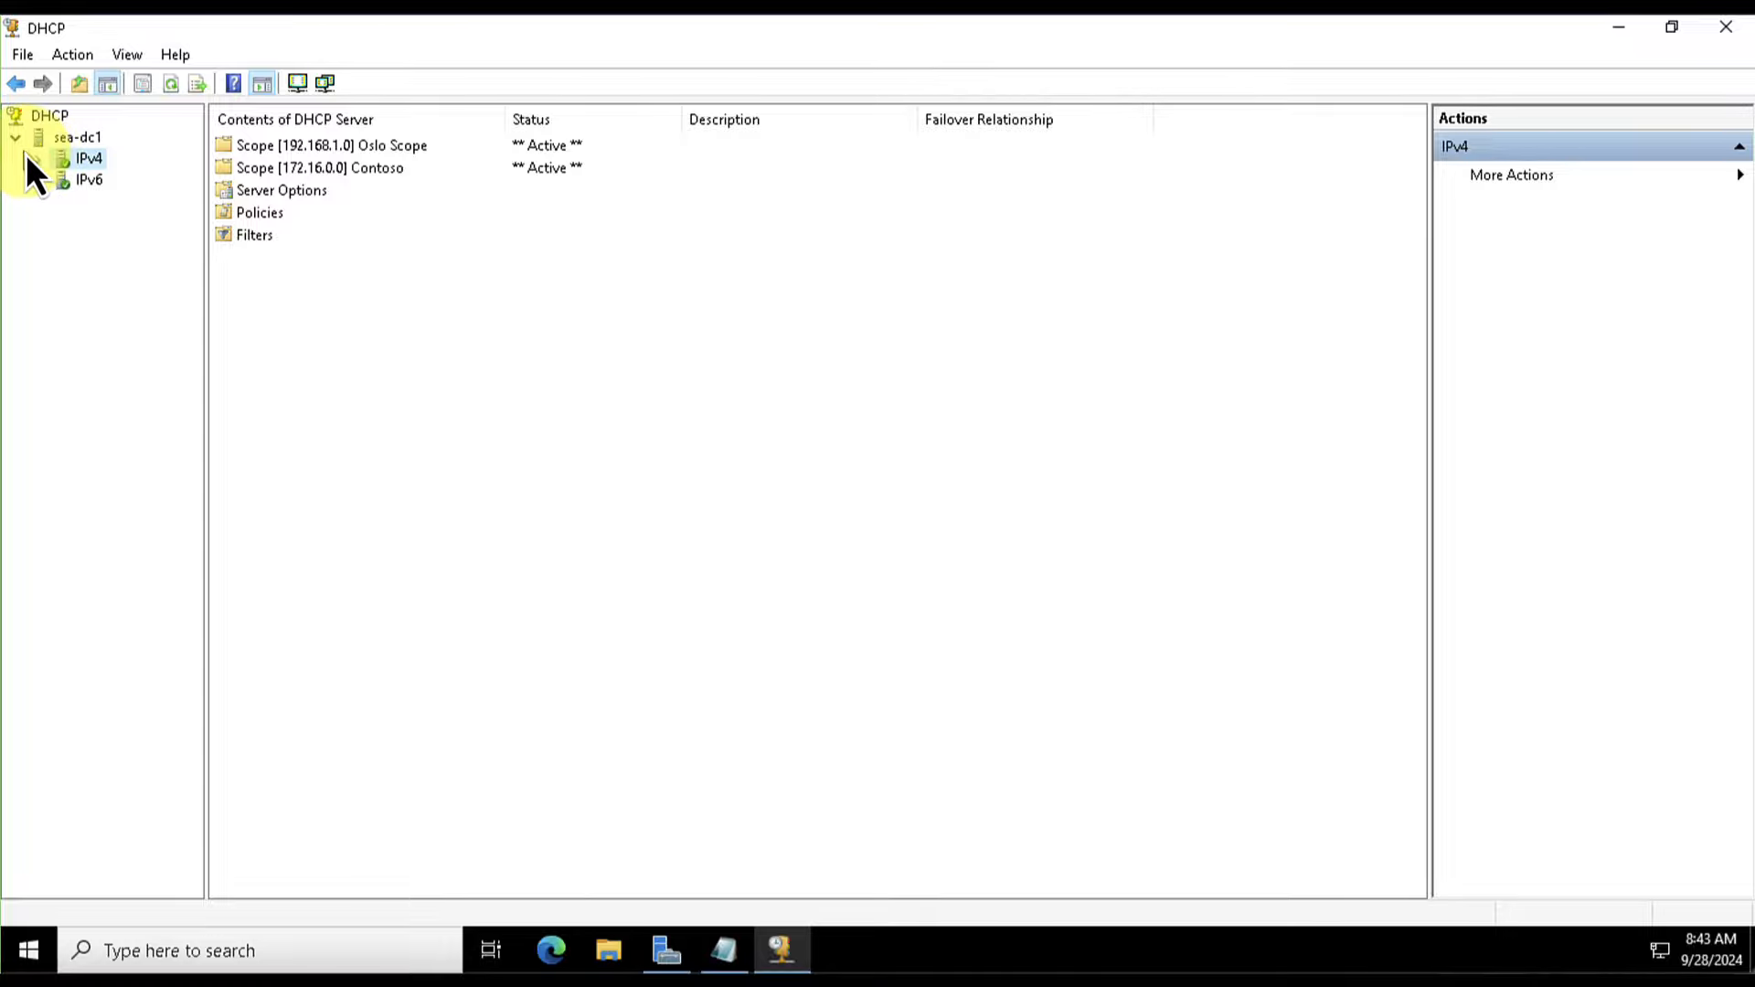
# - Close the DHCP console and open DNS Manager from the DNS role in Server Manager
pyautogui.click(1724, 22)
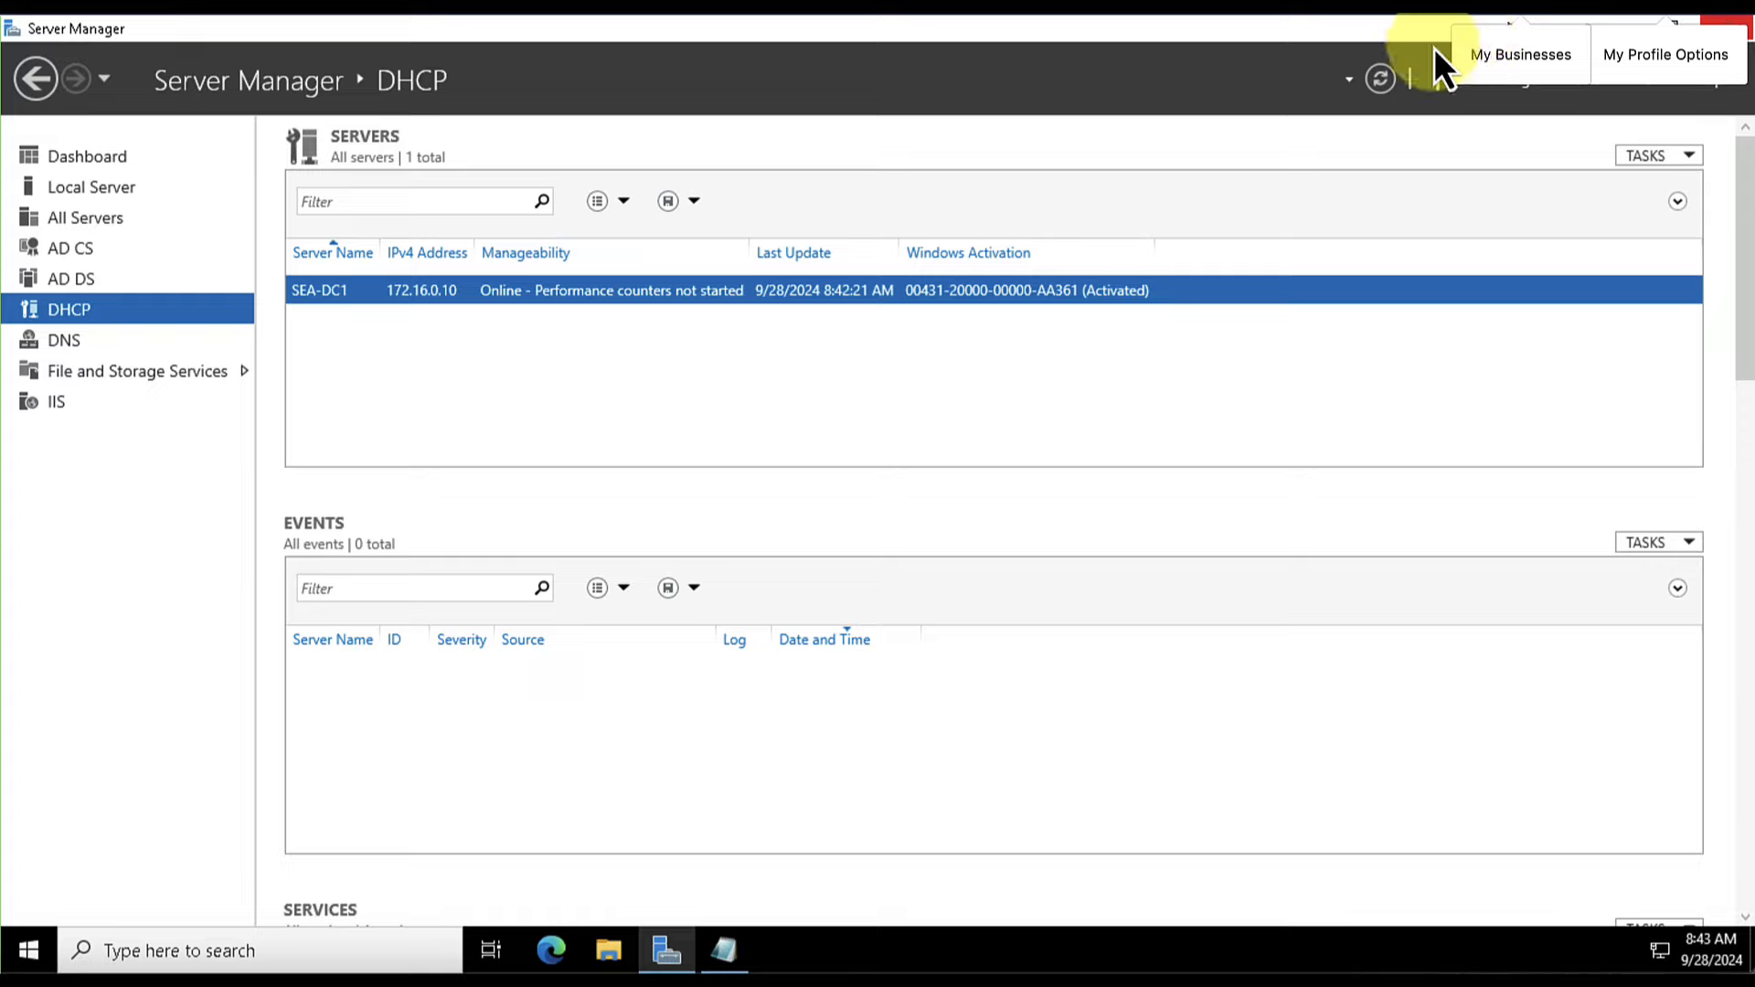
pyautogui.click(134, 338)
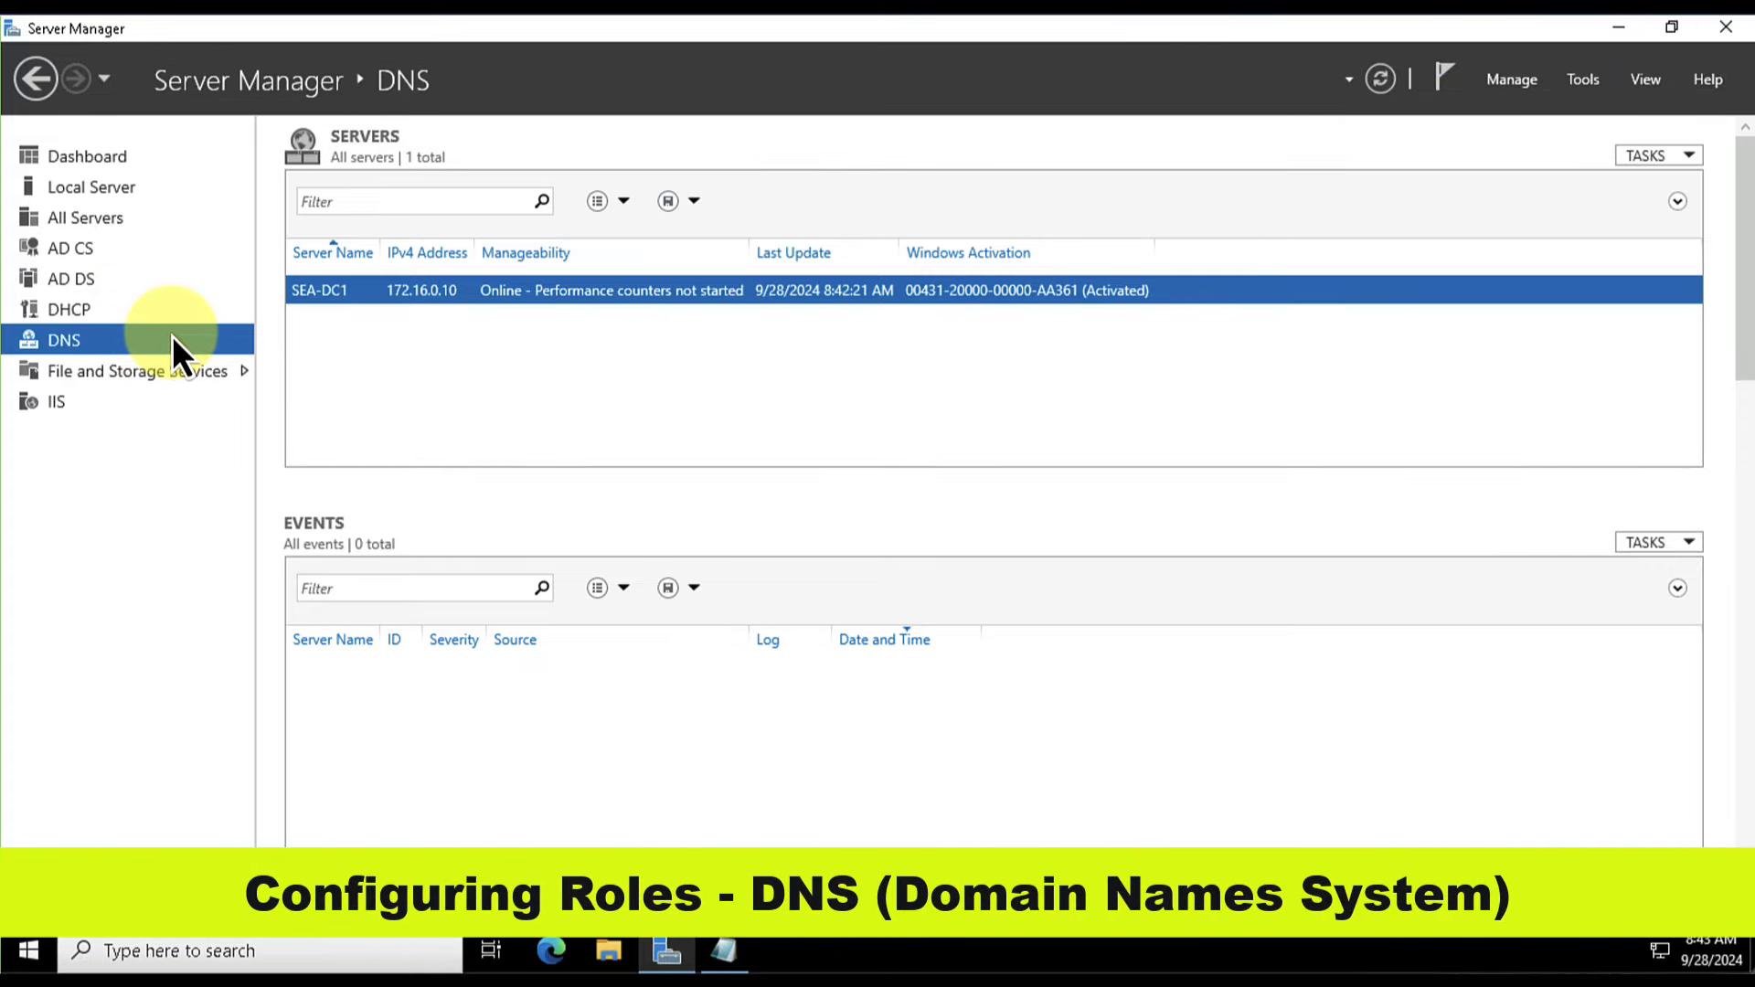
pyautogui.click(1582, 81)
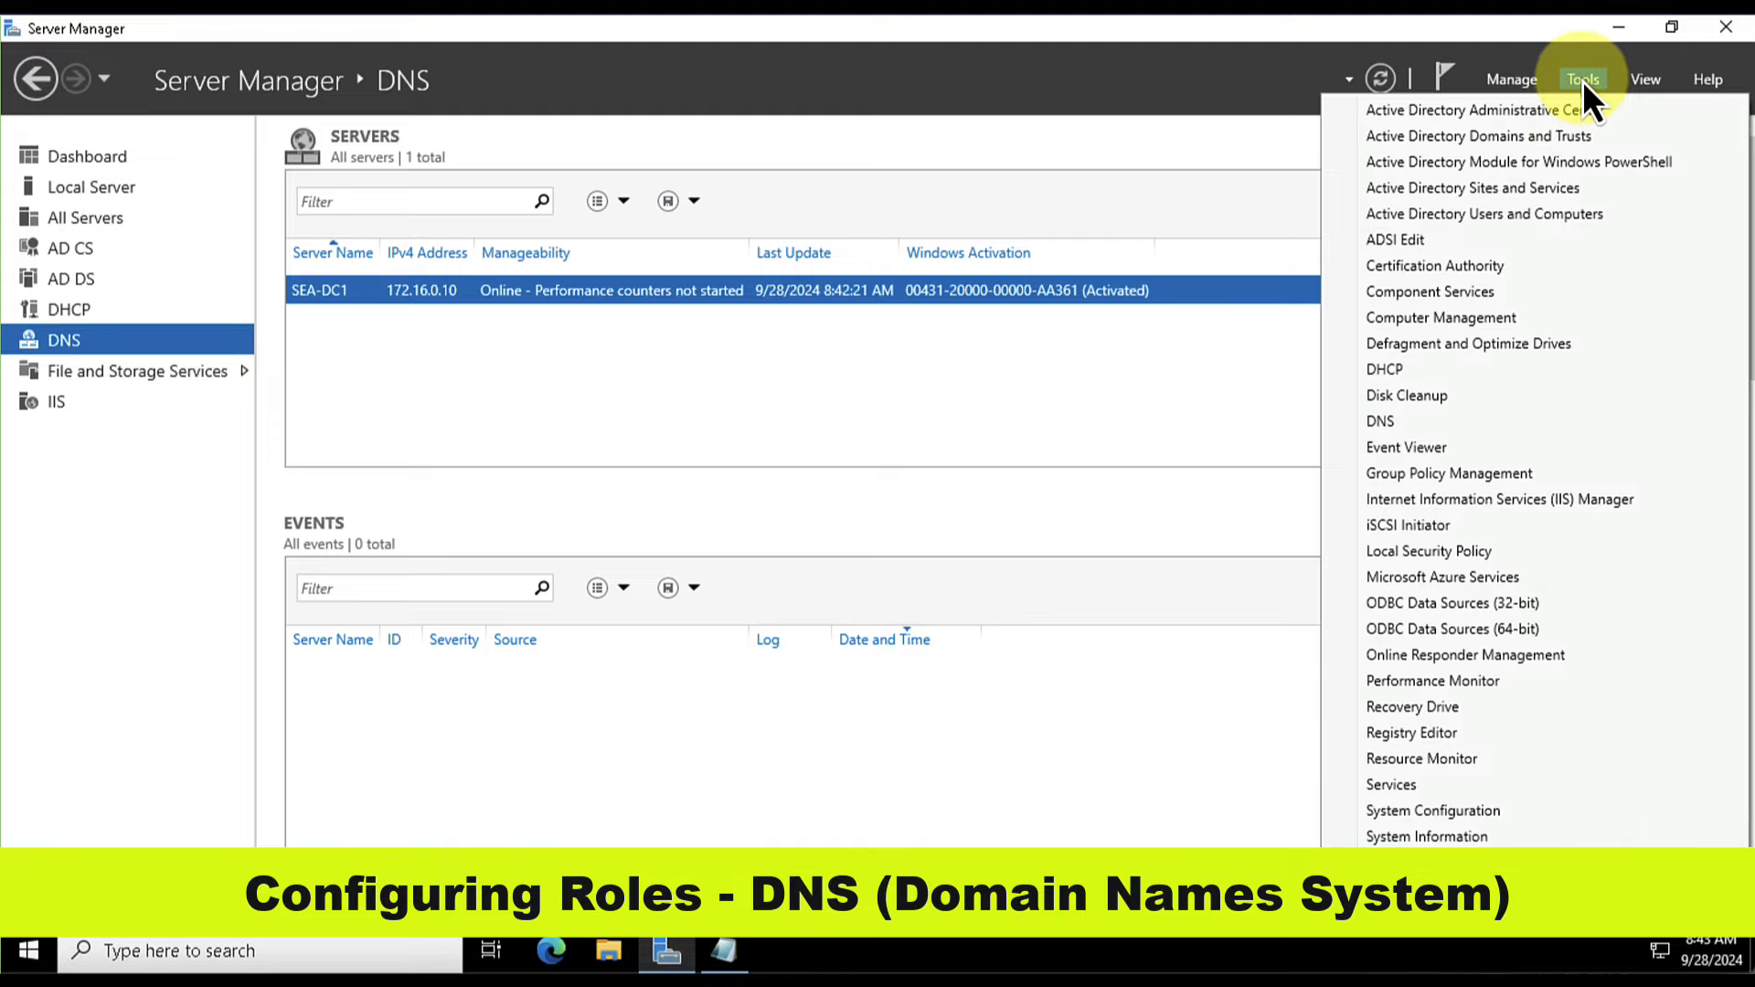
pyautogui.click(1417, 422)
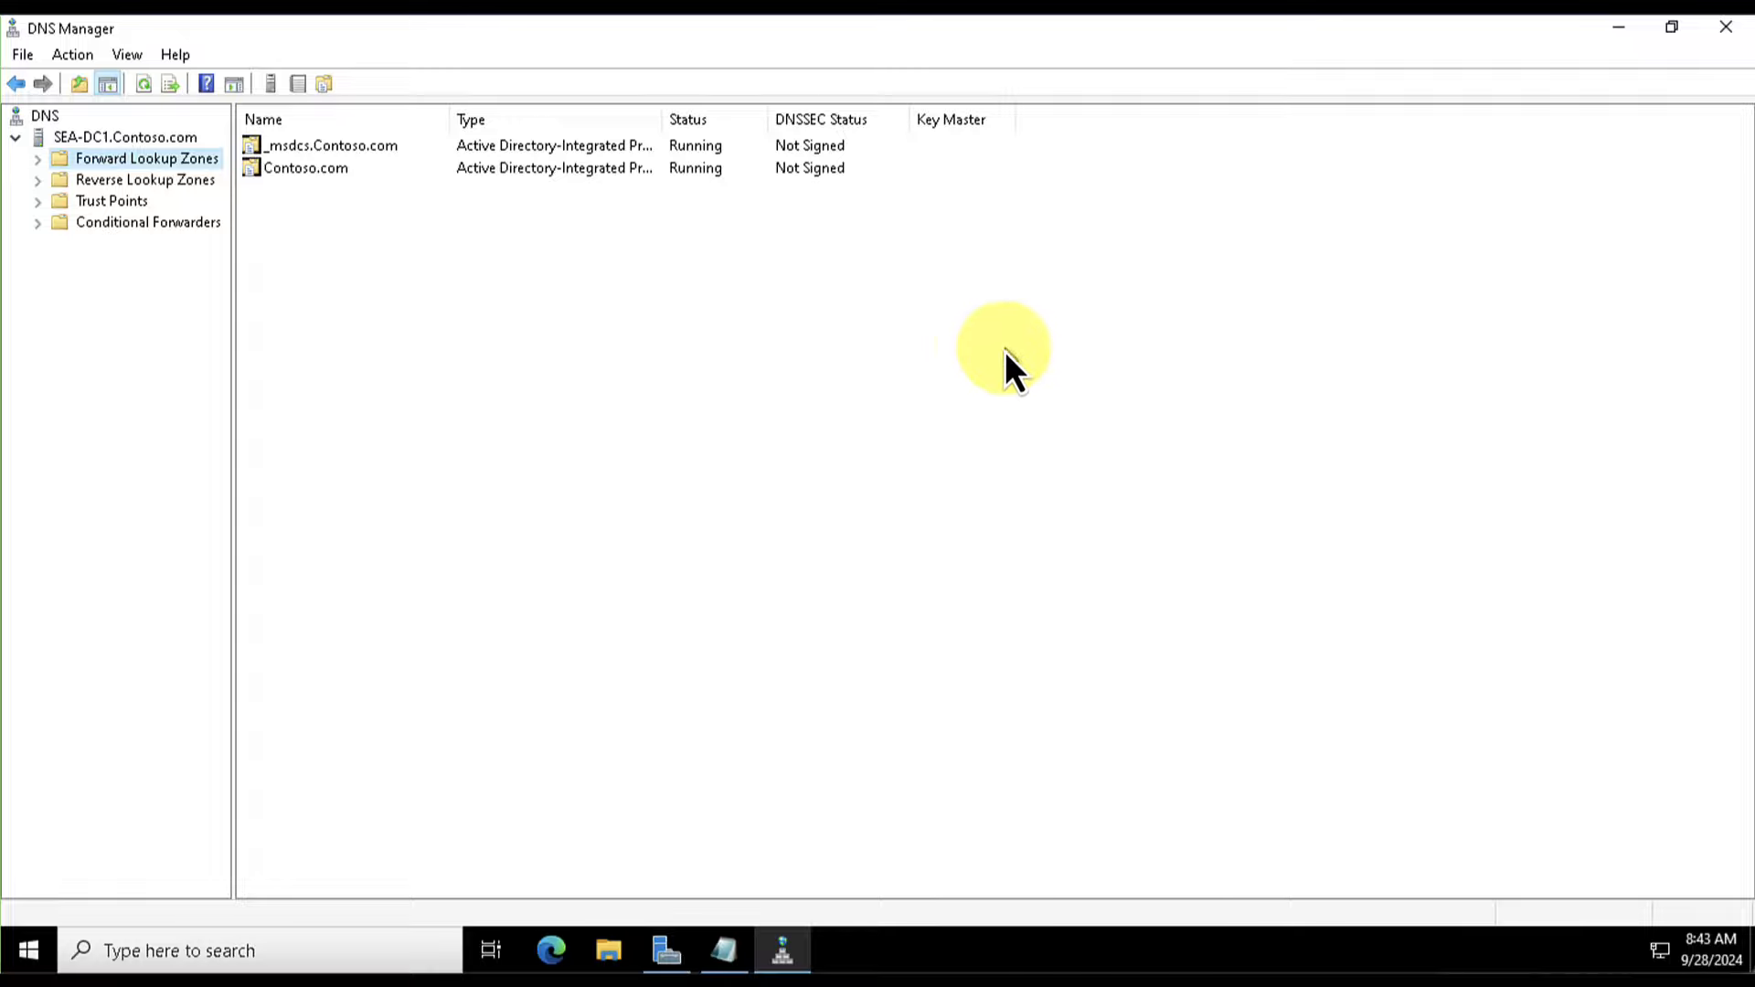
pyautogui.click(305, 172)
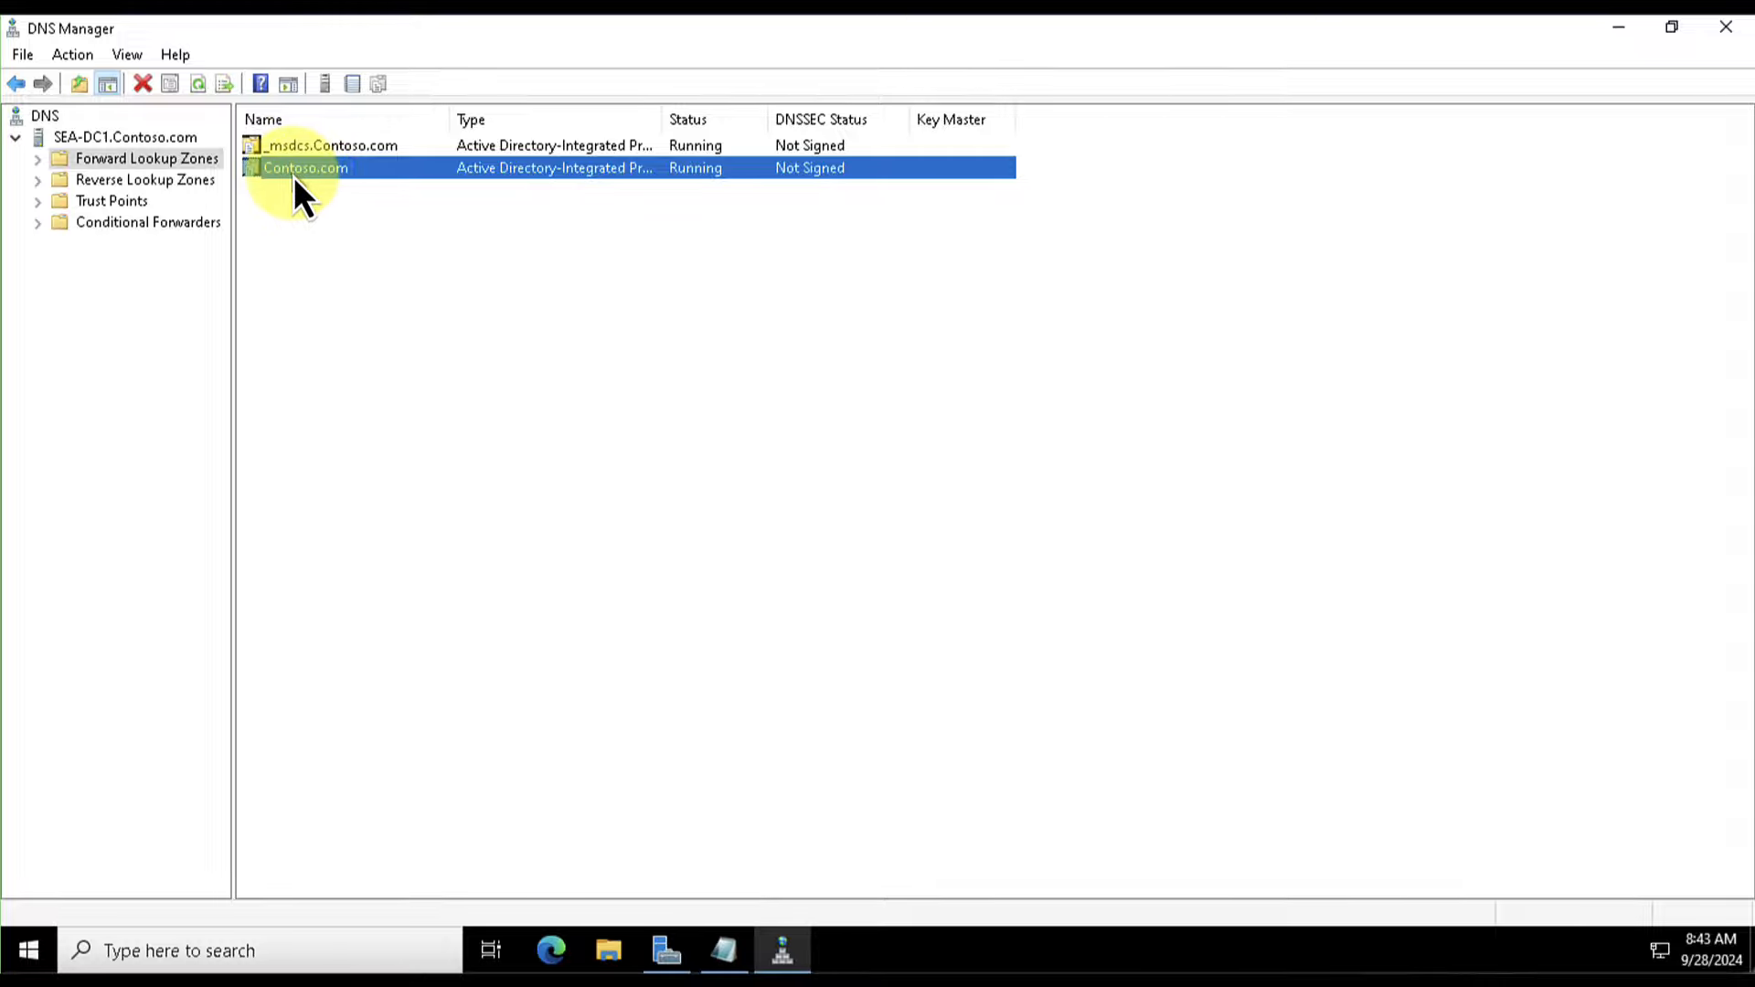
pyautogui.click(315, 201)
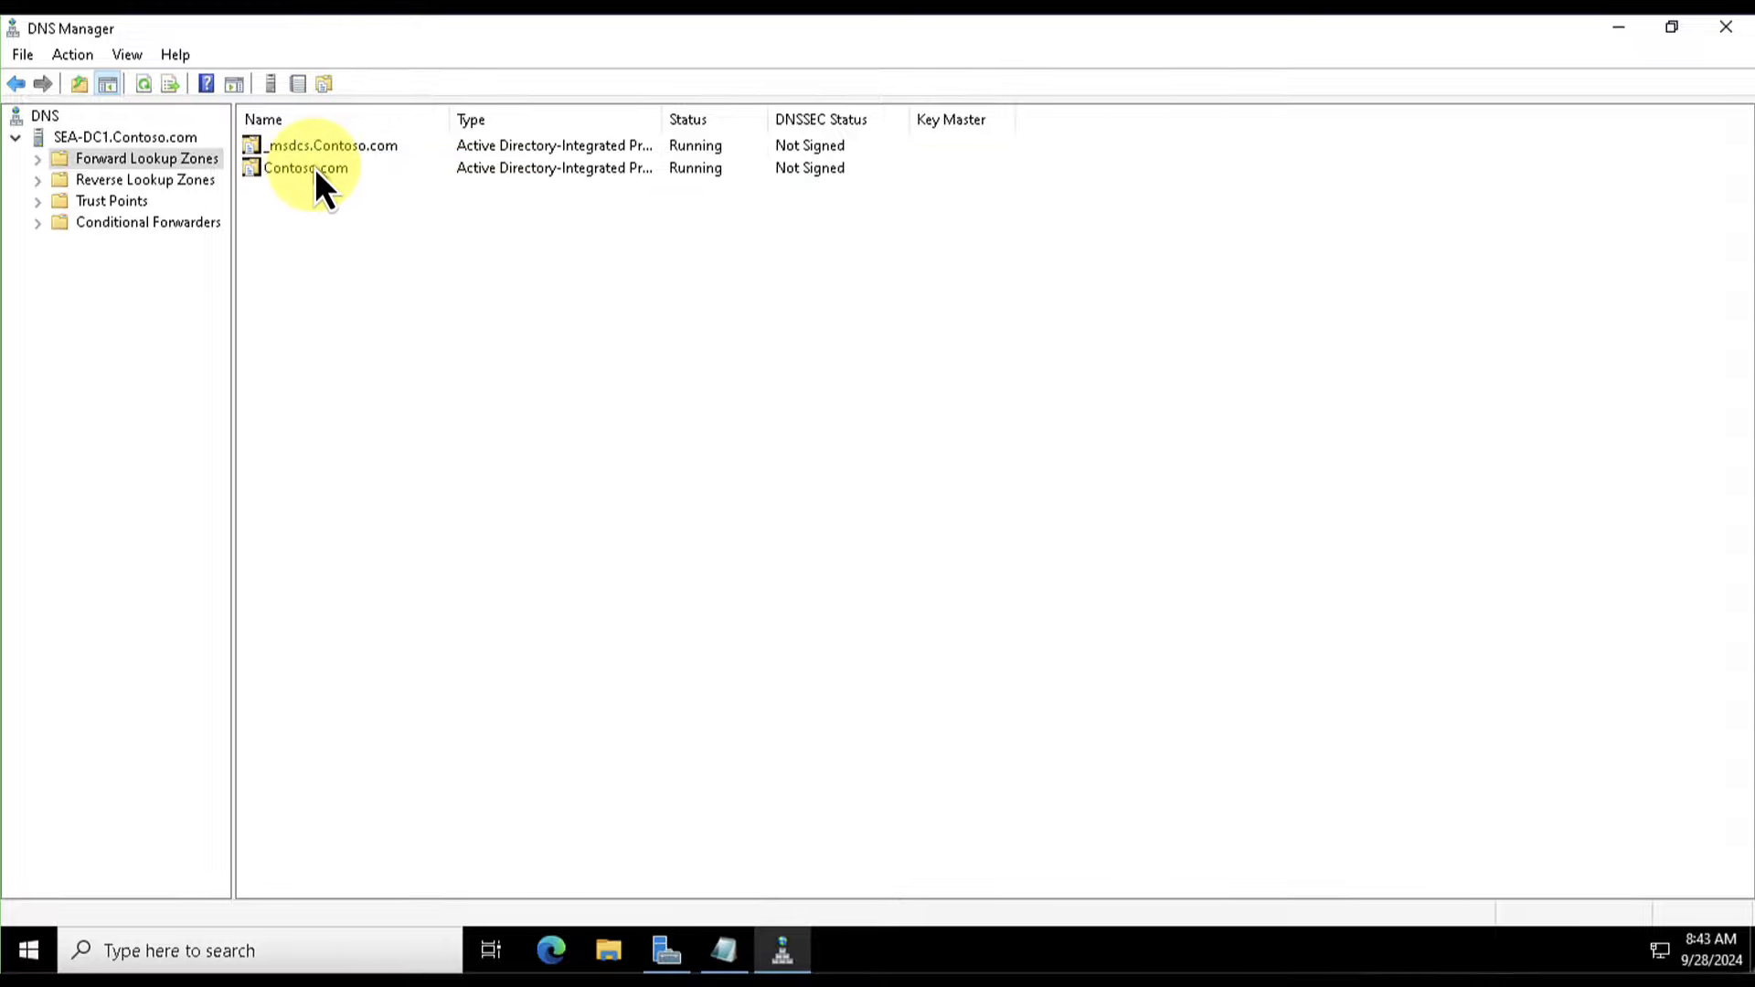
pyautogui.click(306, 170)
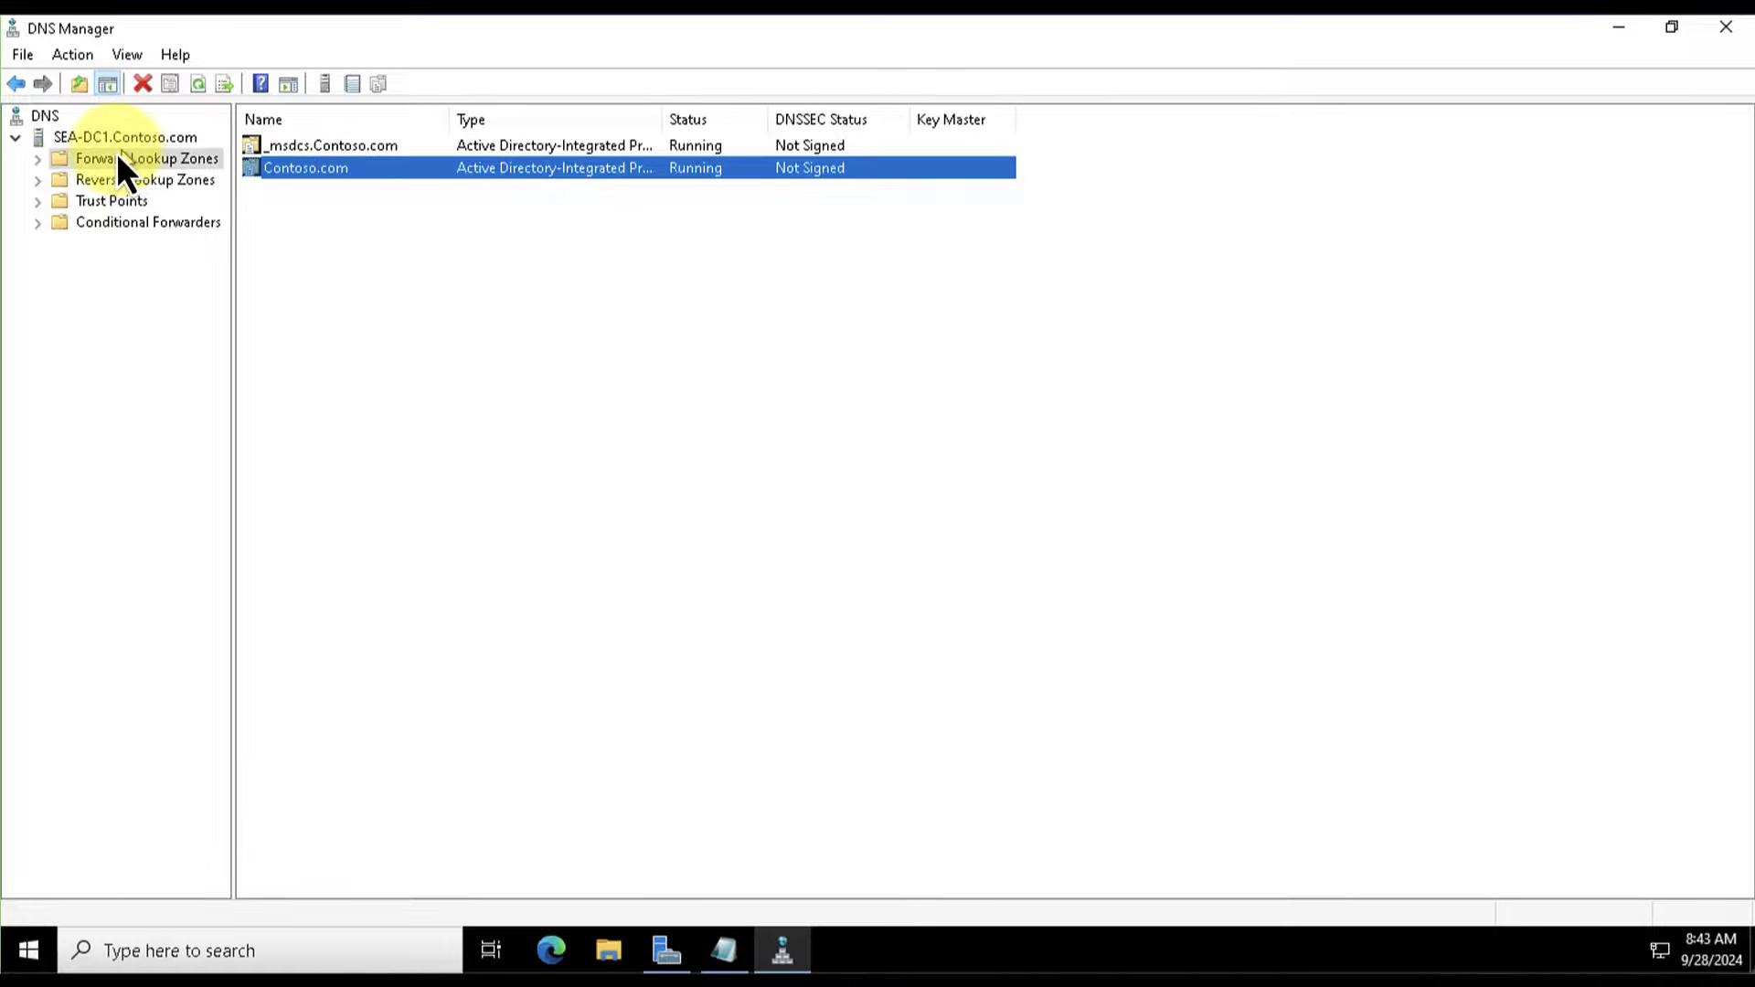
# - Start a new Active Directory-integrated primary forward lookup zone, replicated to all DNS servers on domain controllers in the Contoso.com domain
pyautogui.rightClick(408, 245)
pyautogui.click(501, 262)
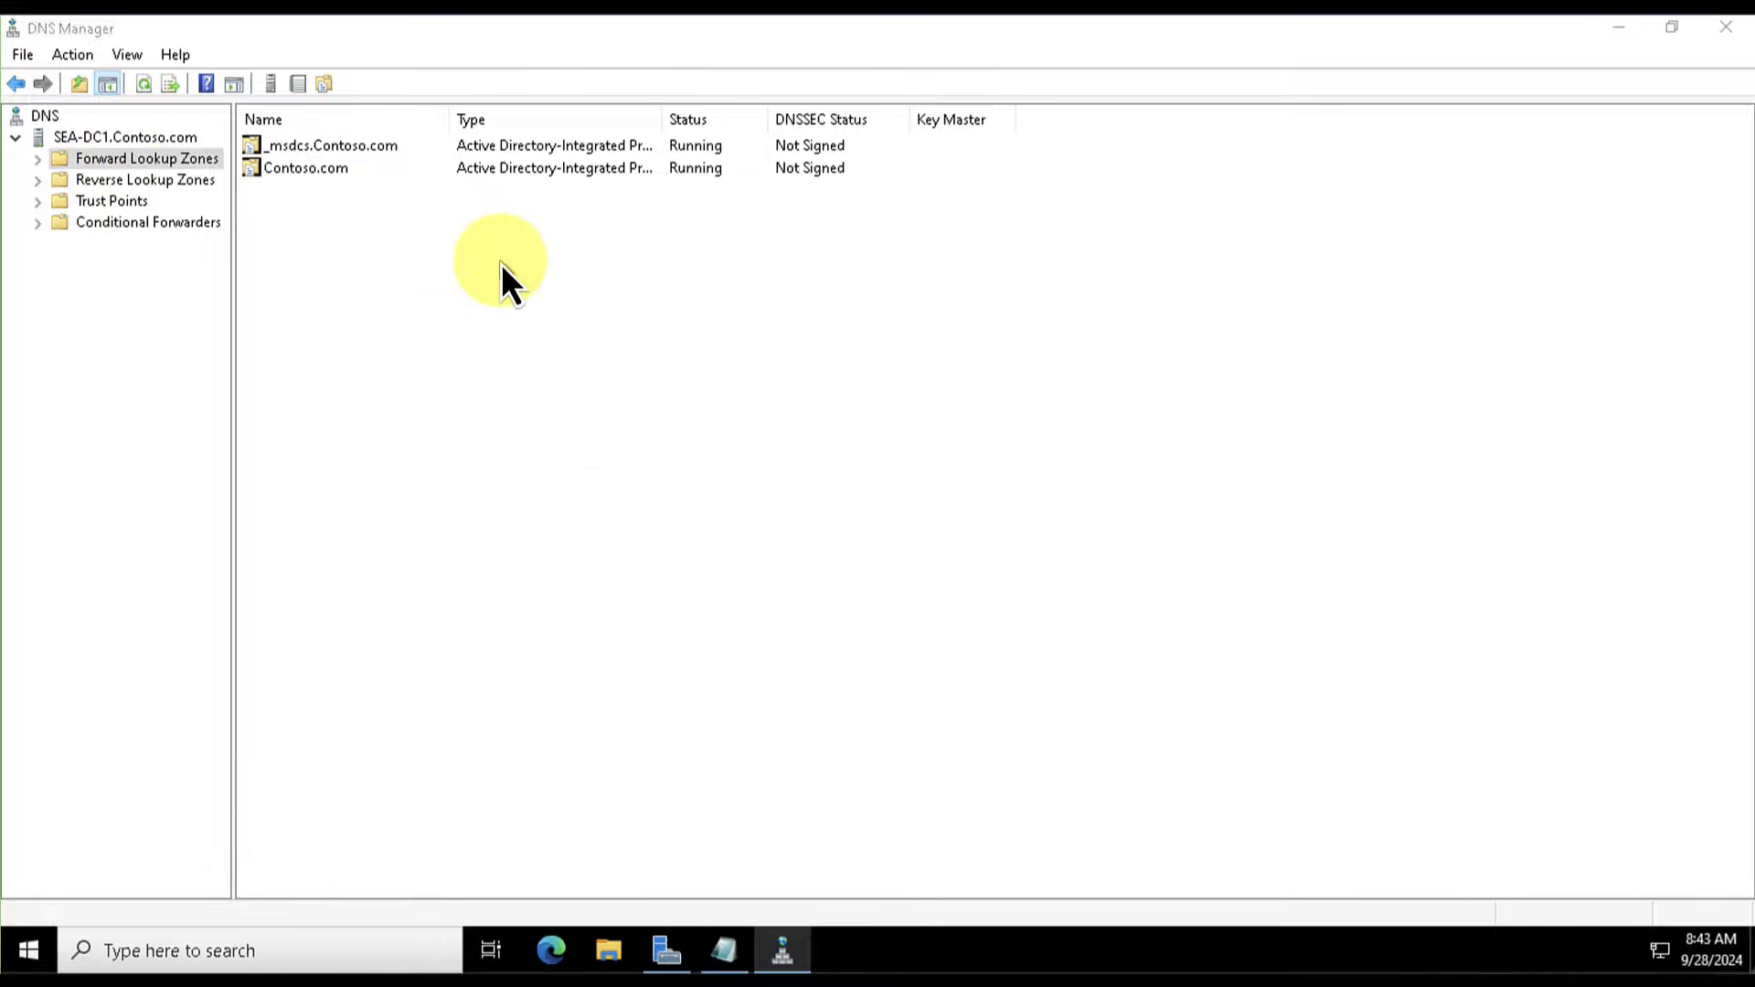
pyautogui.click(446, 462)
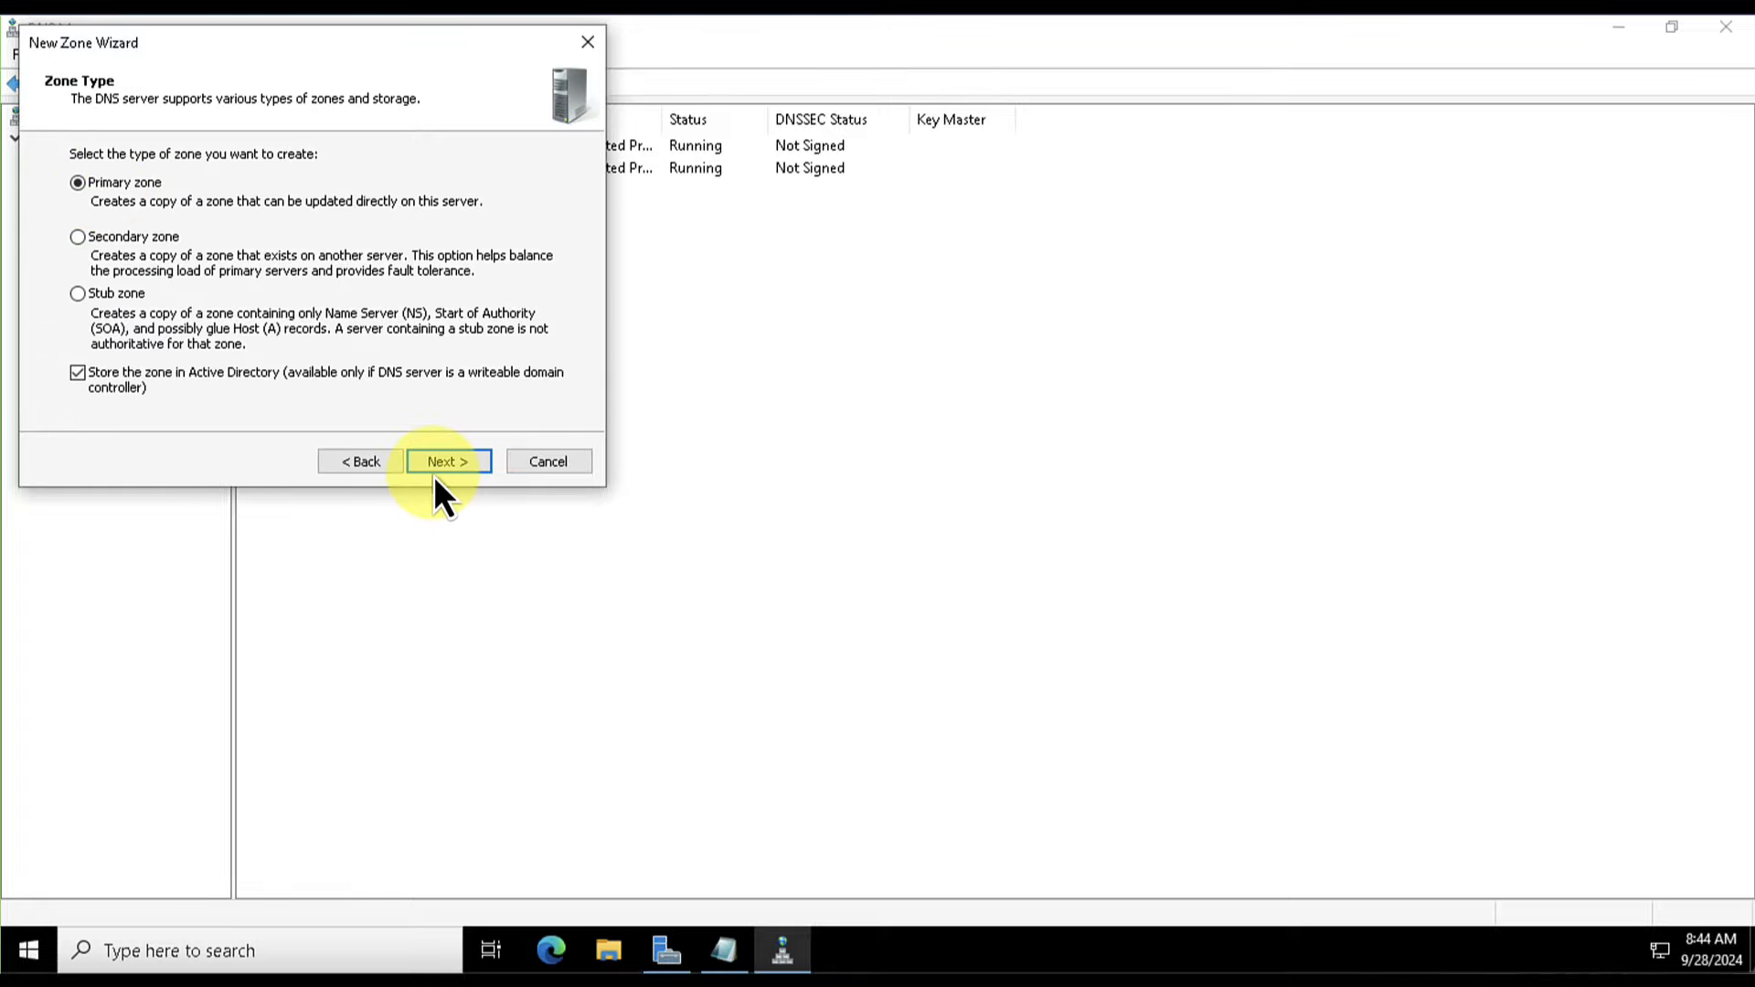
pyautogui.click(439, 462)
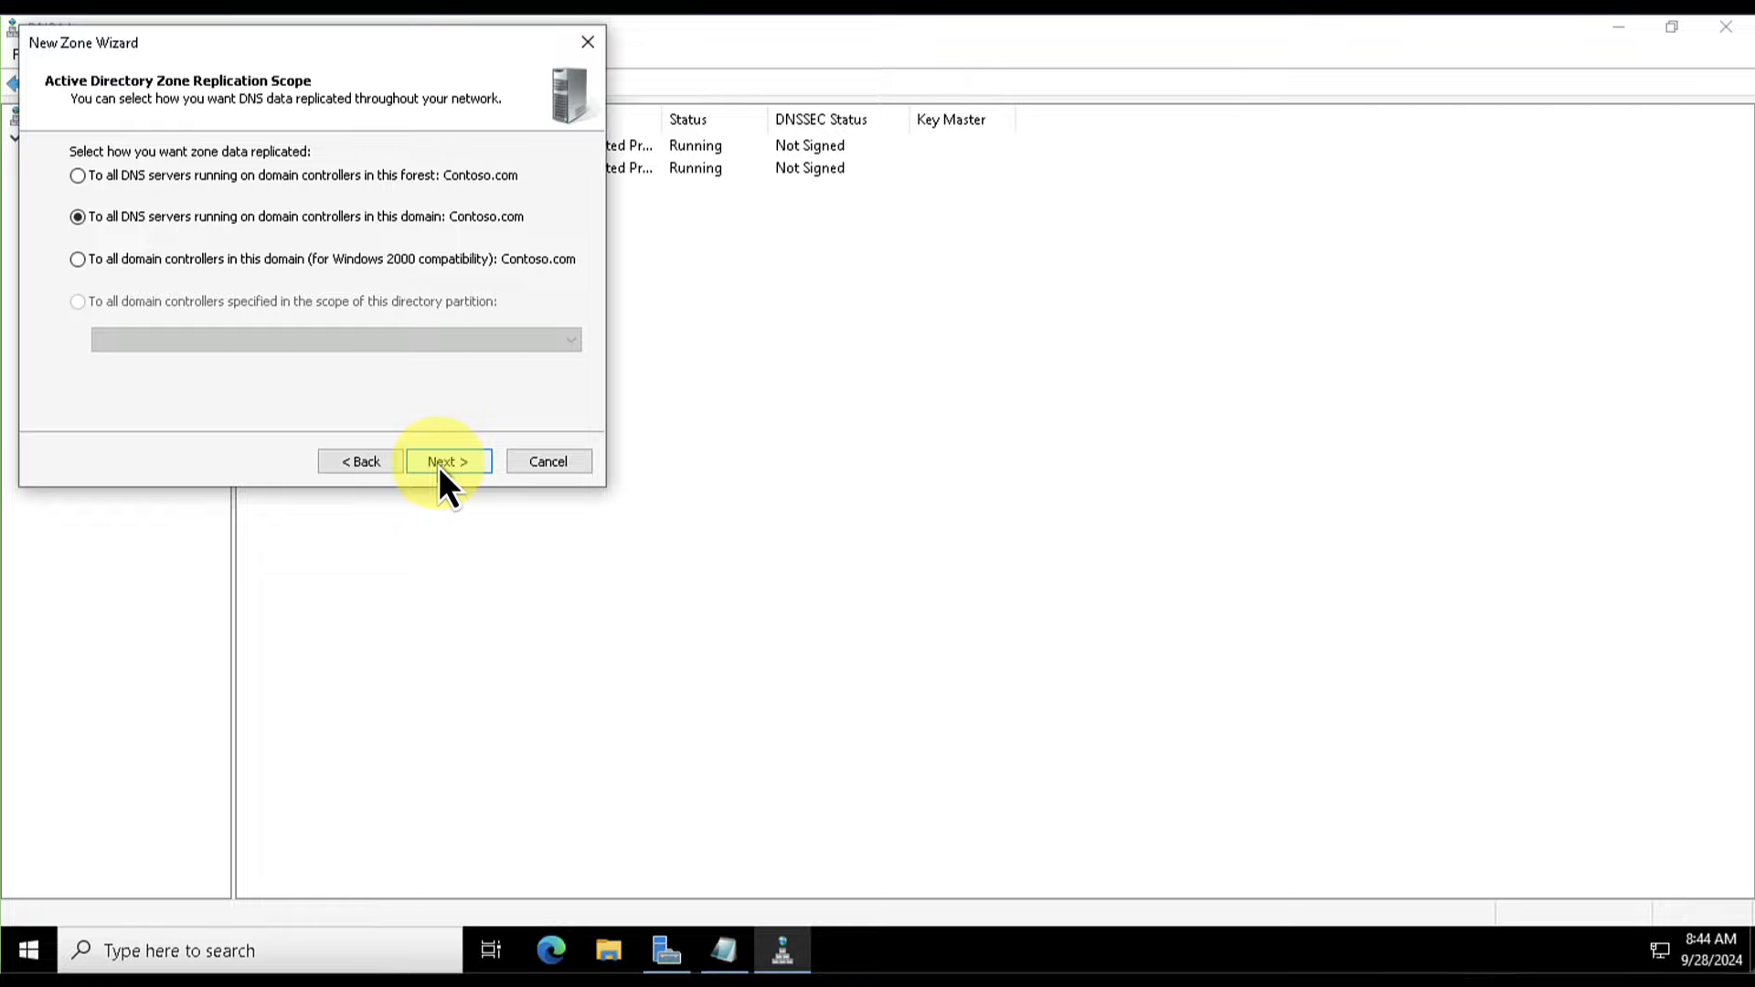
pyautogui.click(446, 463)
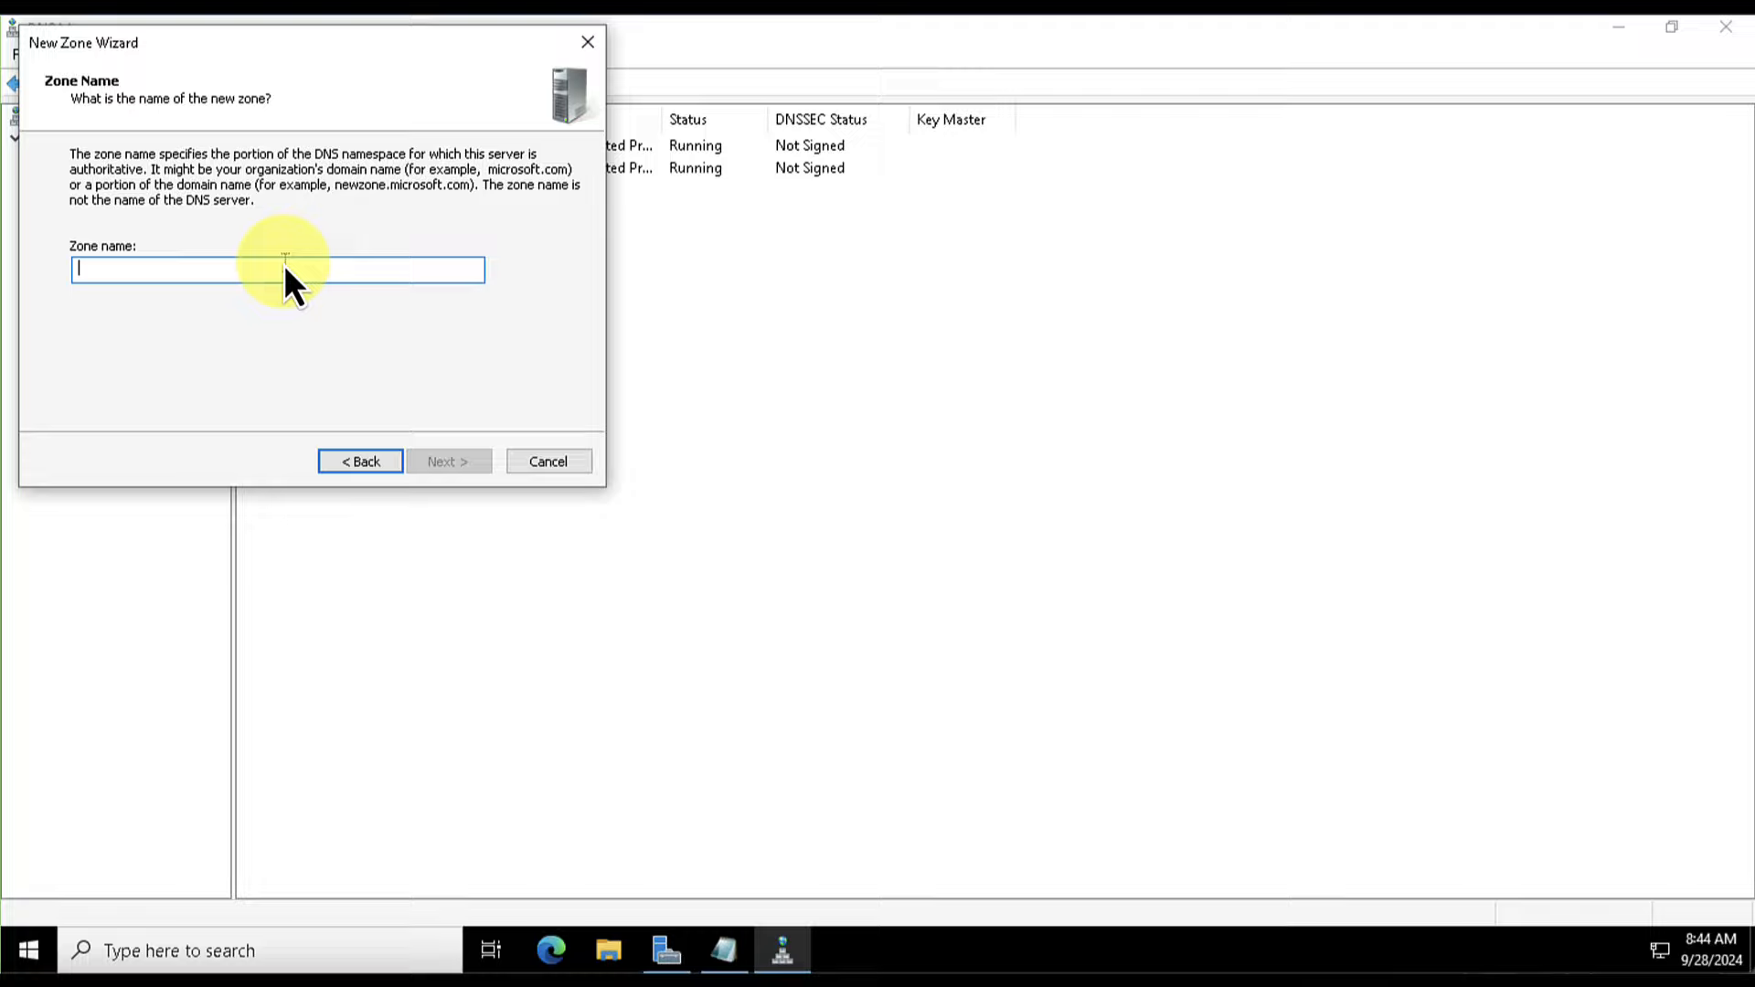
# - Name the new zone Bobsboats.com and create it with only secure dynamic updates allowed
pyautogui.write('Bob')
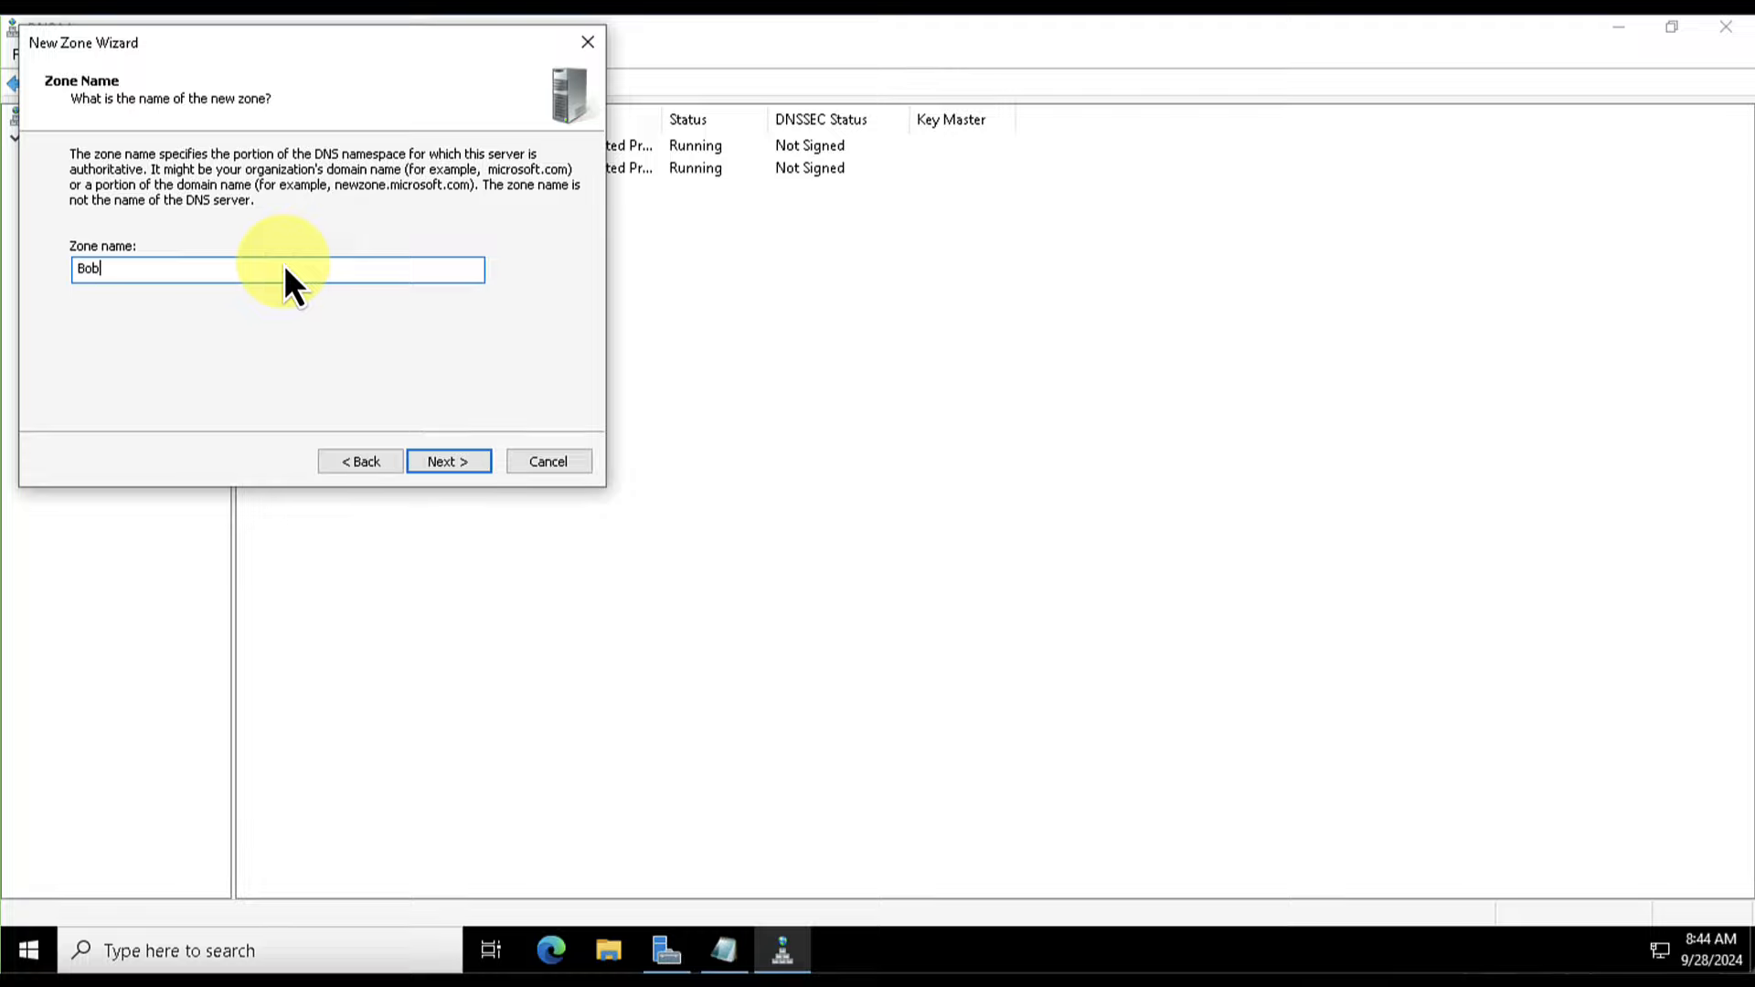
pyautogui.write('sboats.com')
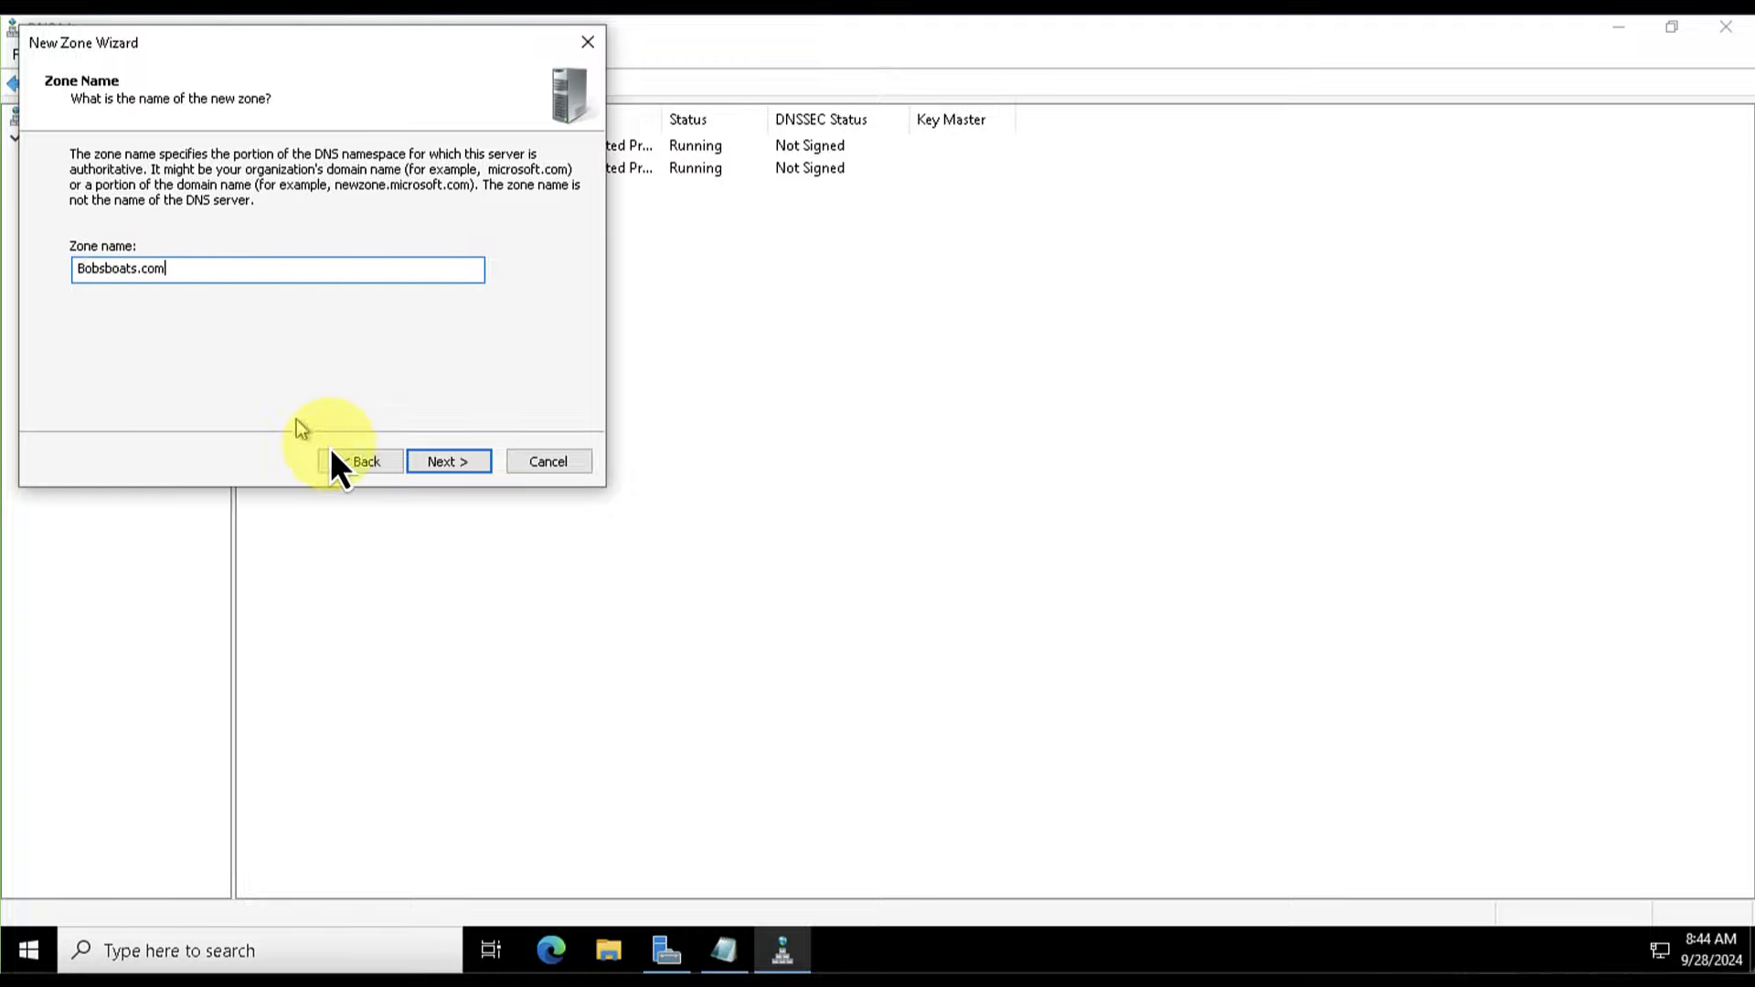
pyautogui.click(462, 463)
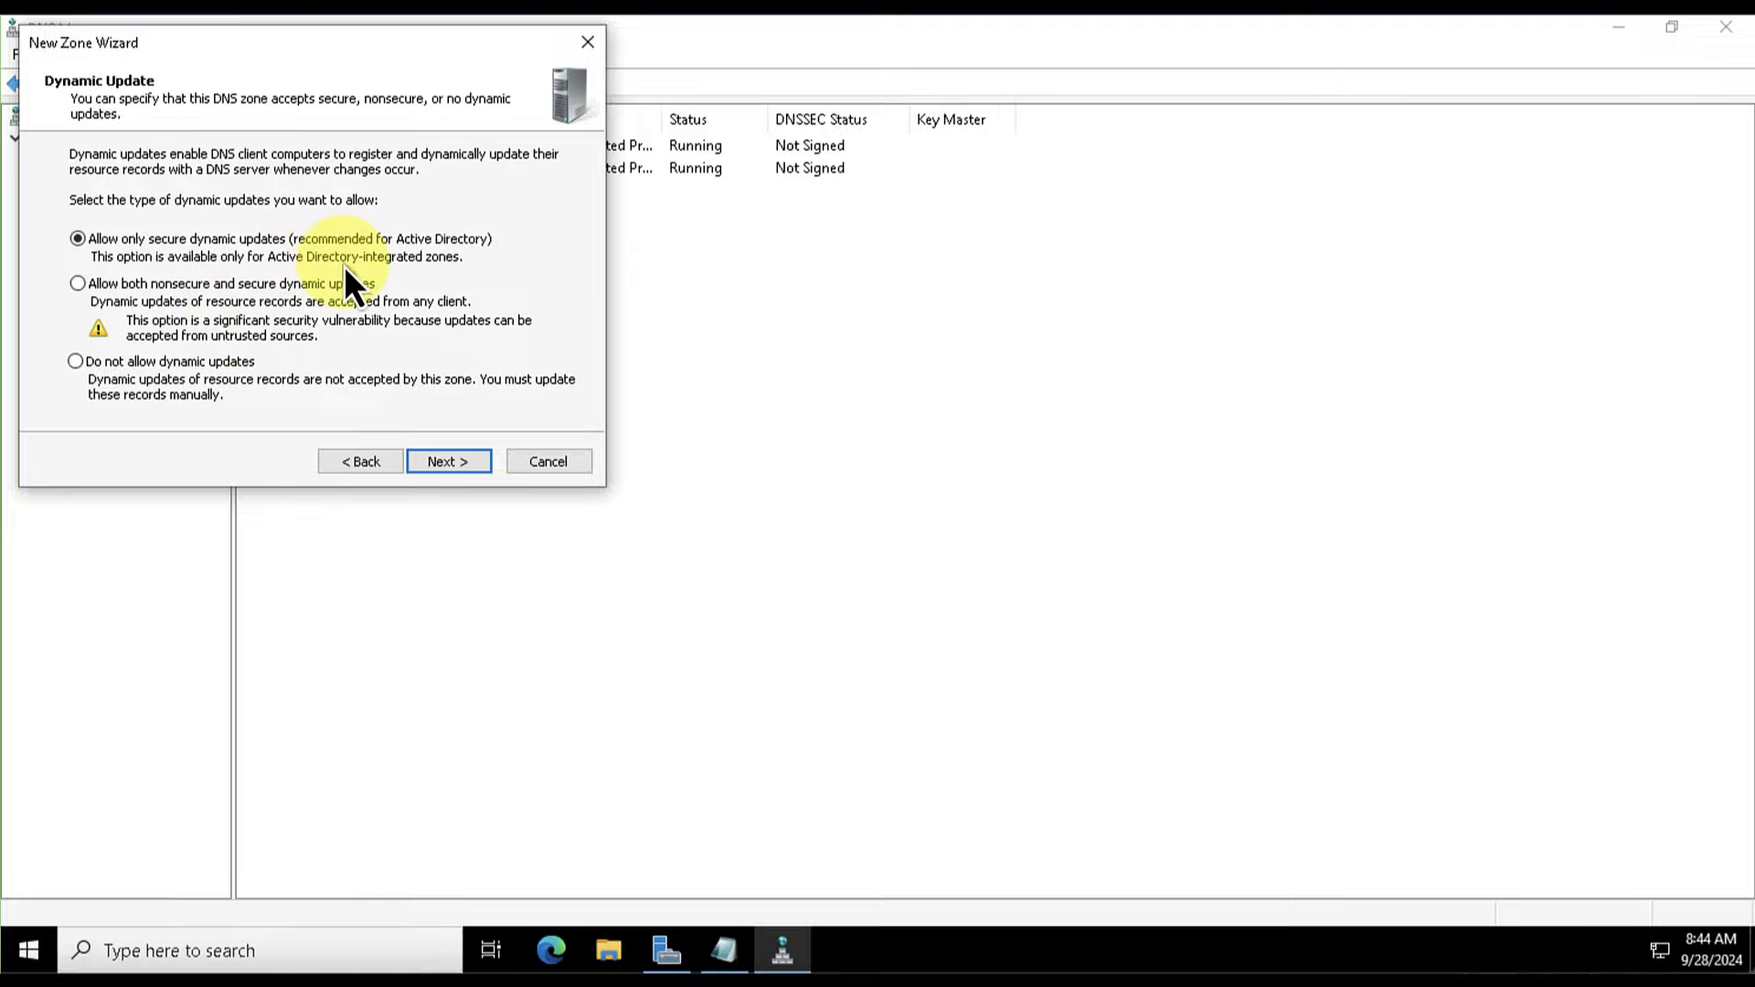
pyautogui.click(452, 461)
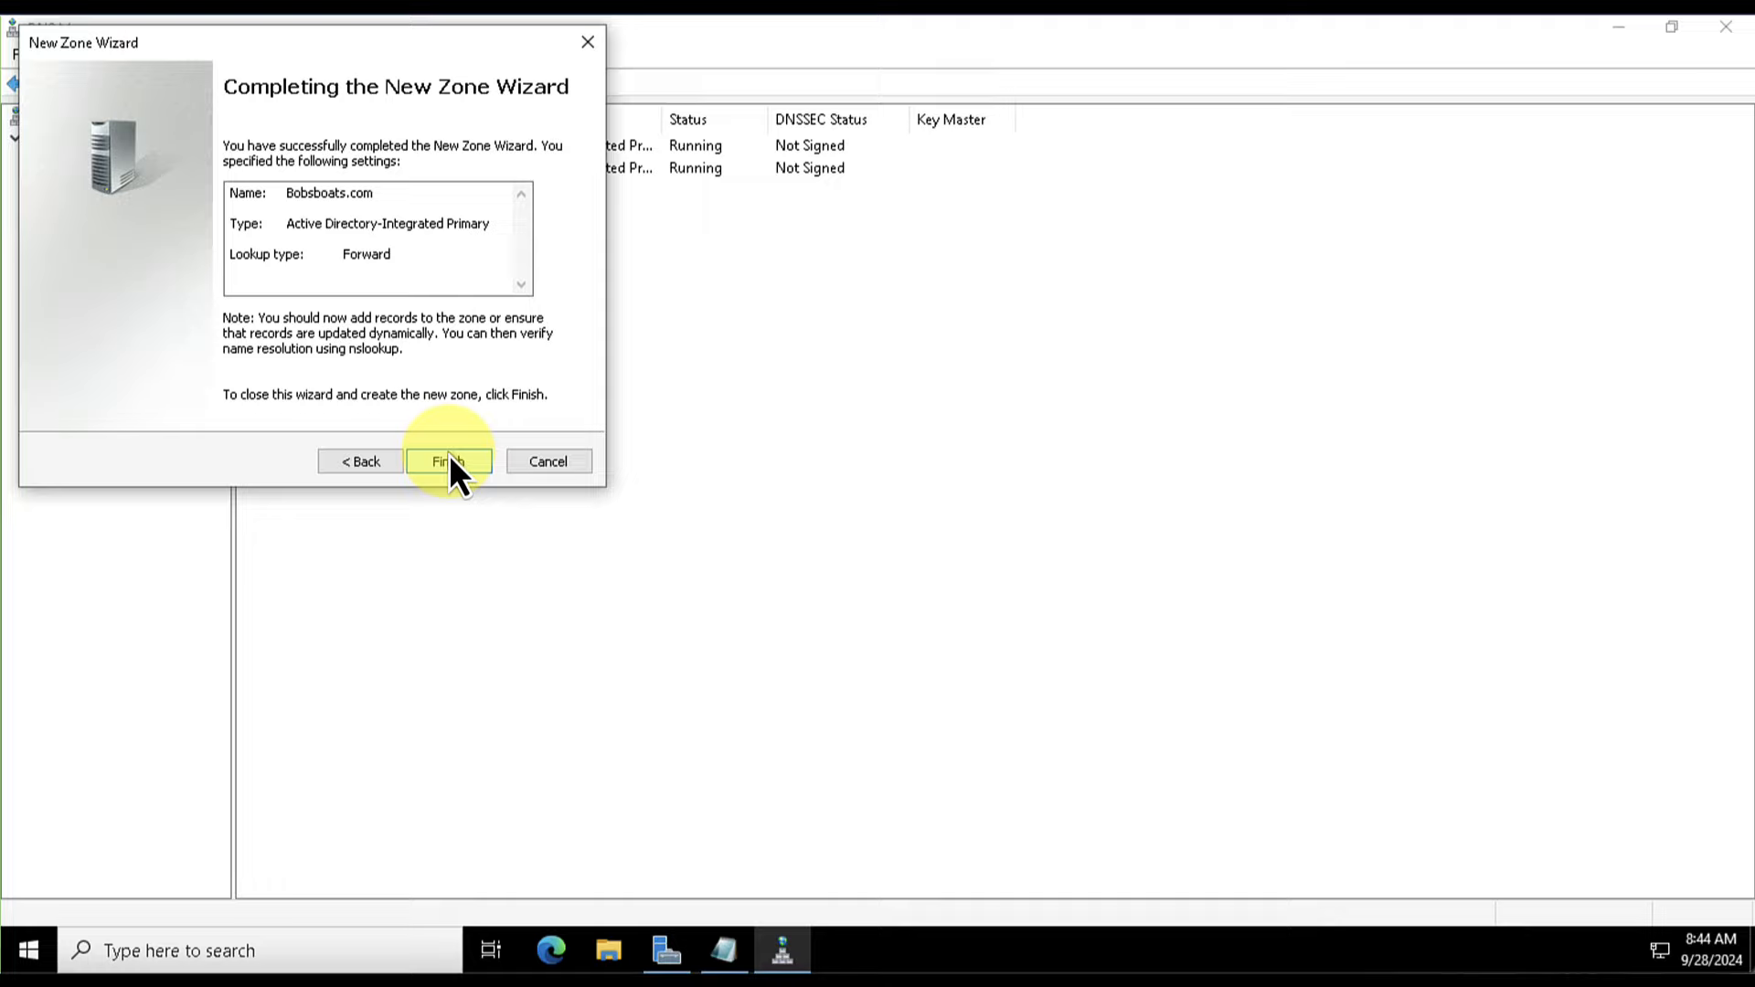
pyautogui.click(377, 462)
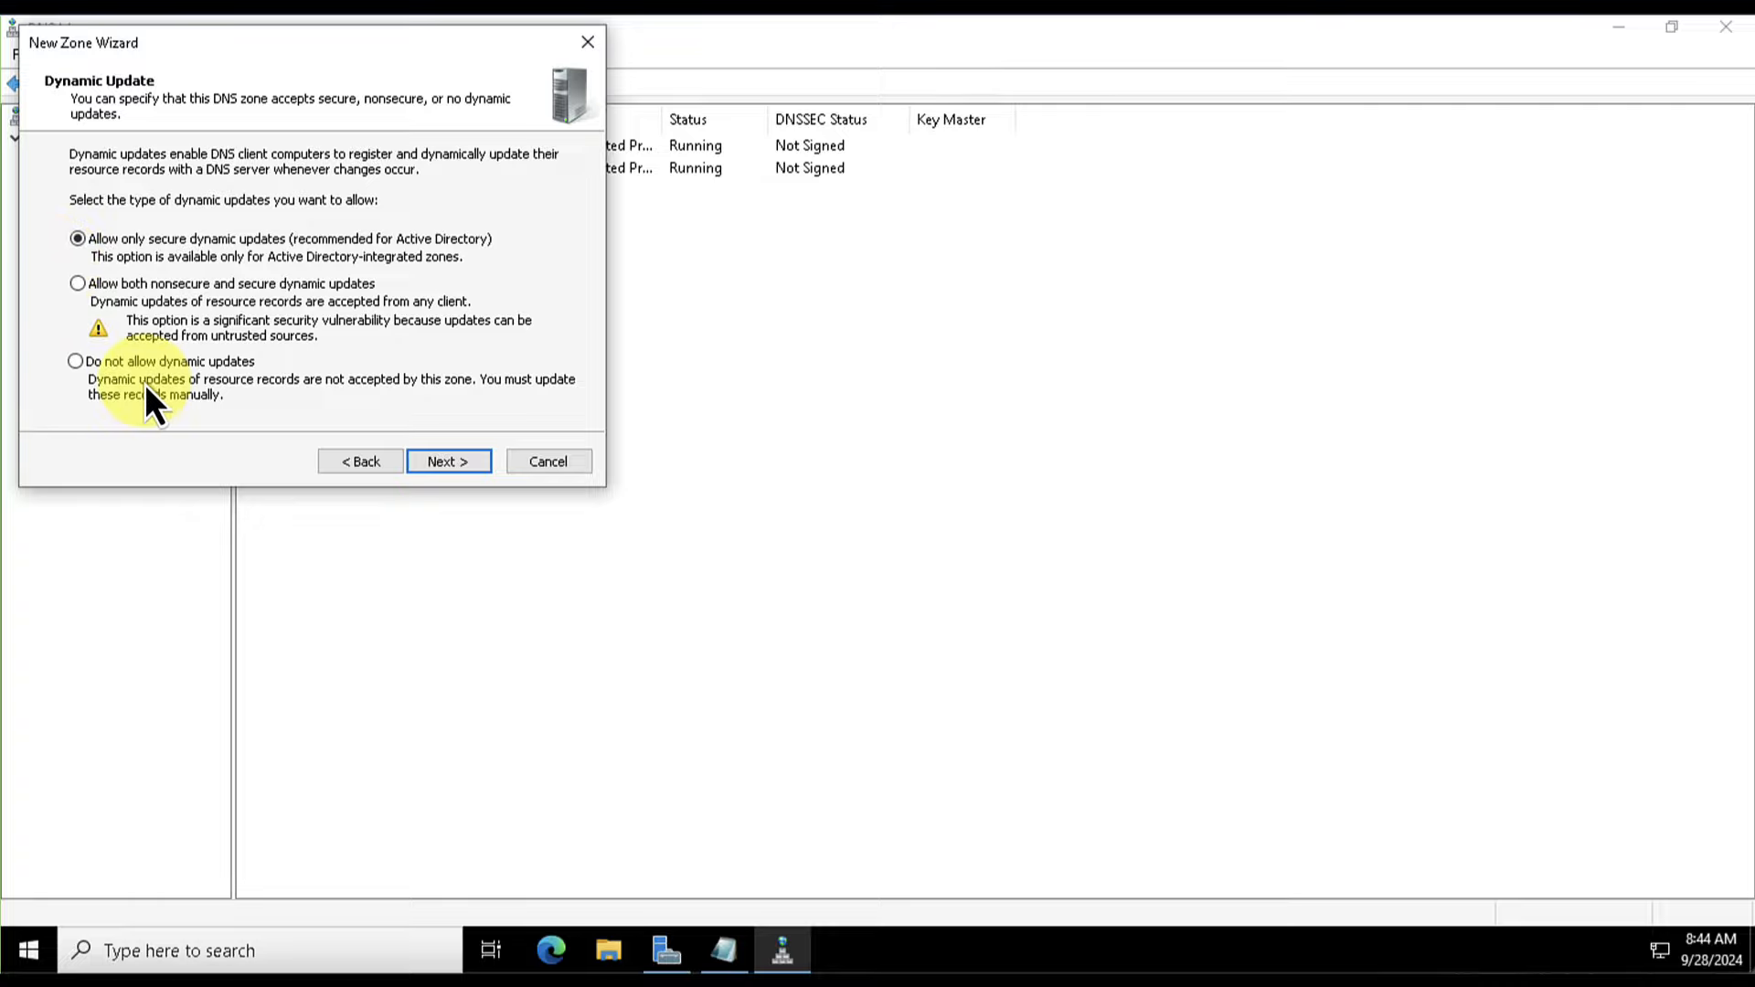
pyautogui.click(437, 462)
pyautogui.click(437, 463)
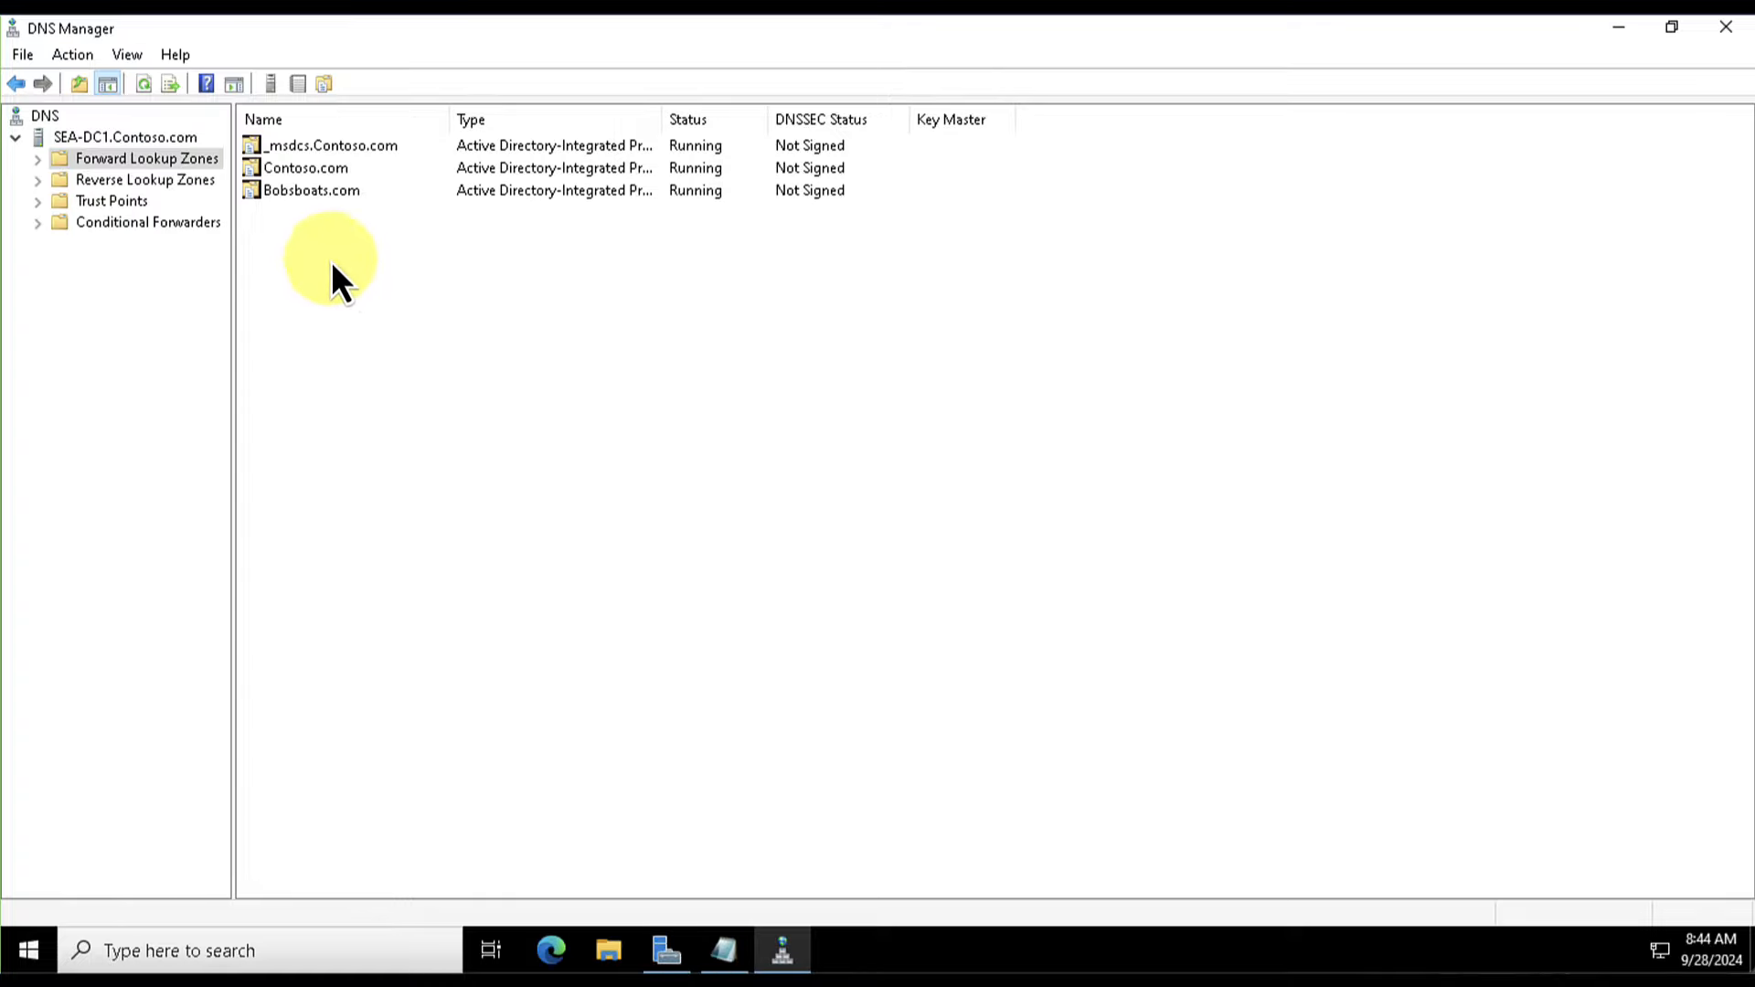
# - Switch to Notepad and review the host1 entry's fully qualified host name and its IP address
pyautogui.click(314, 194)
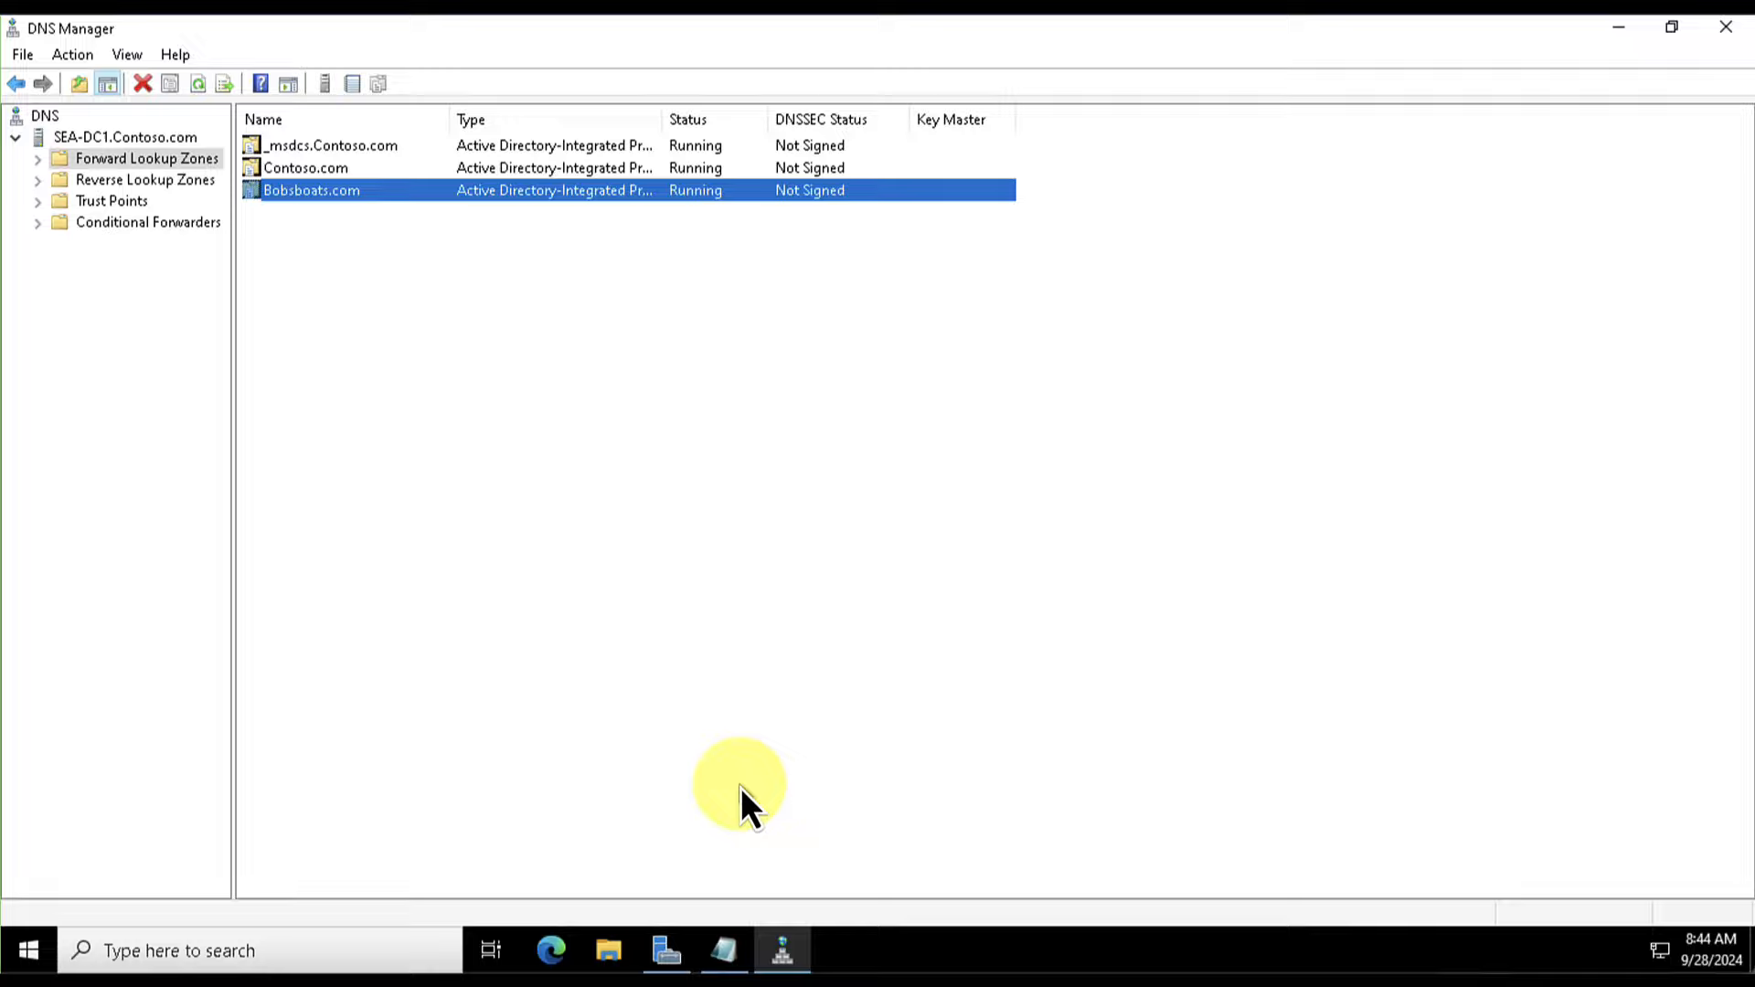
pyautogui.click(739, 964)
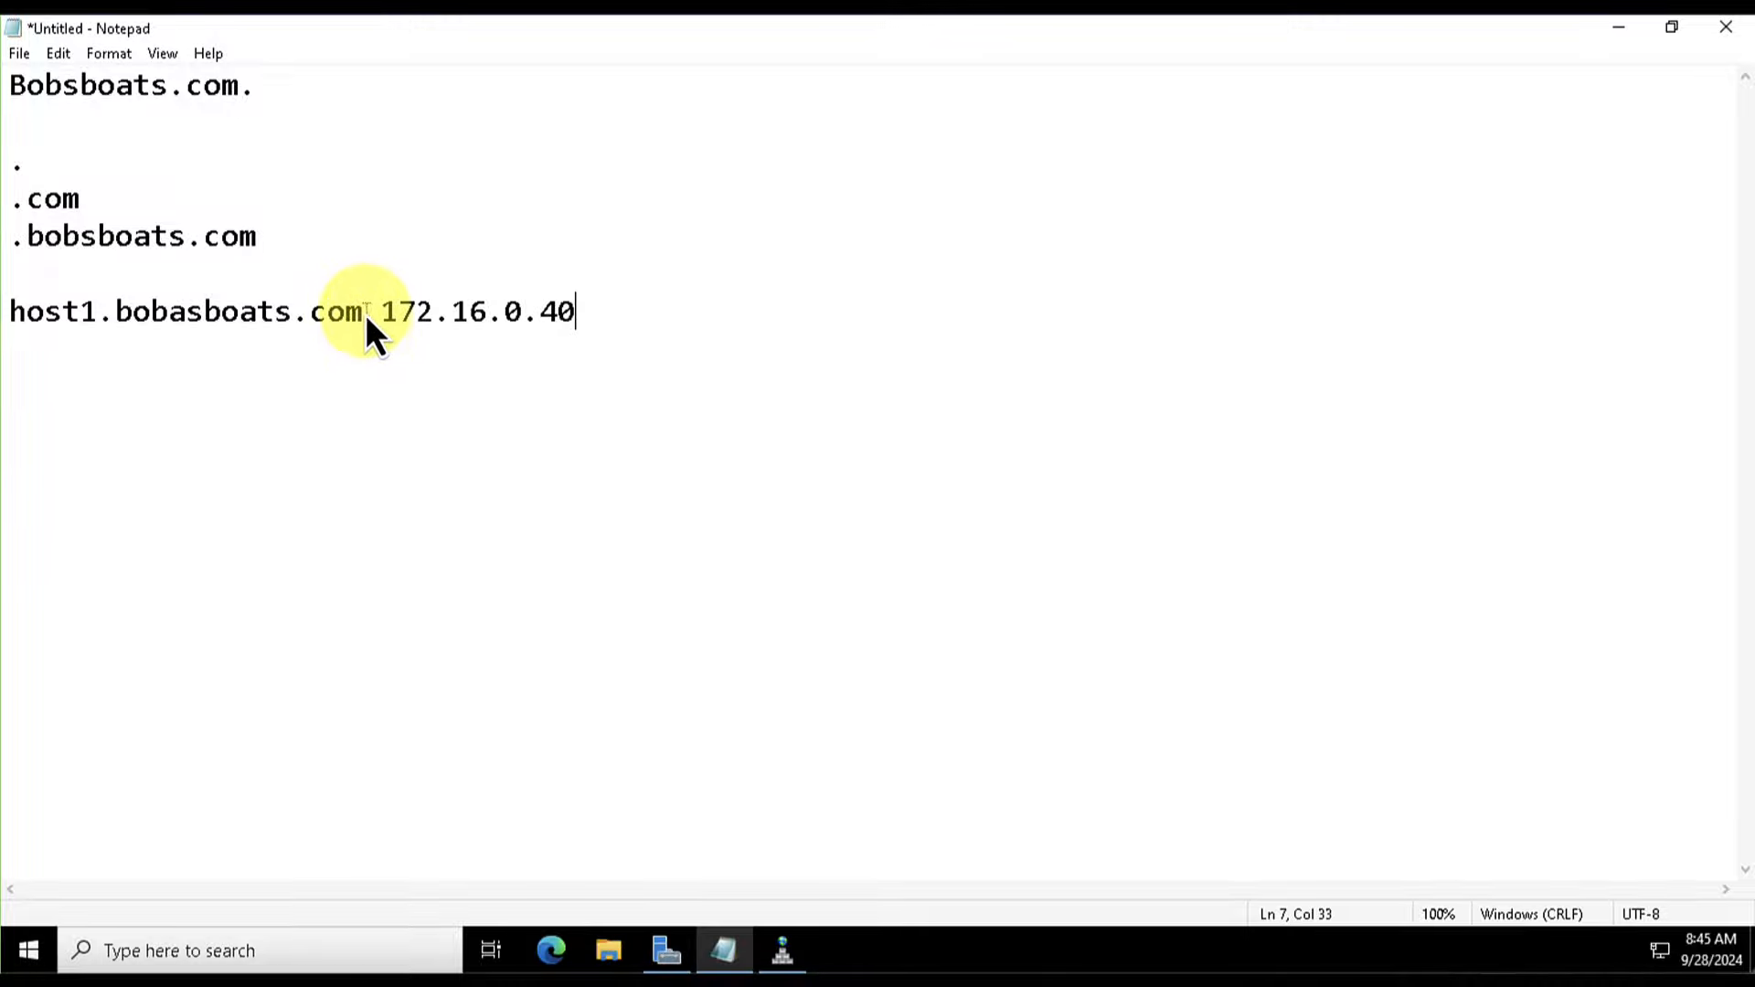
pyautogui.moveTo(365, 314); pyautogui.dragTo(5, 319)
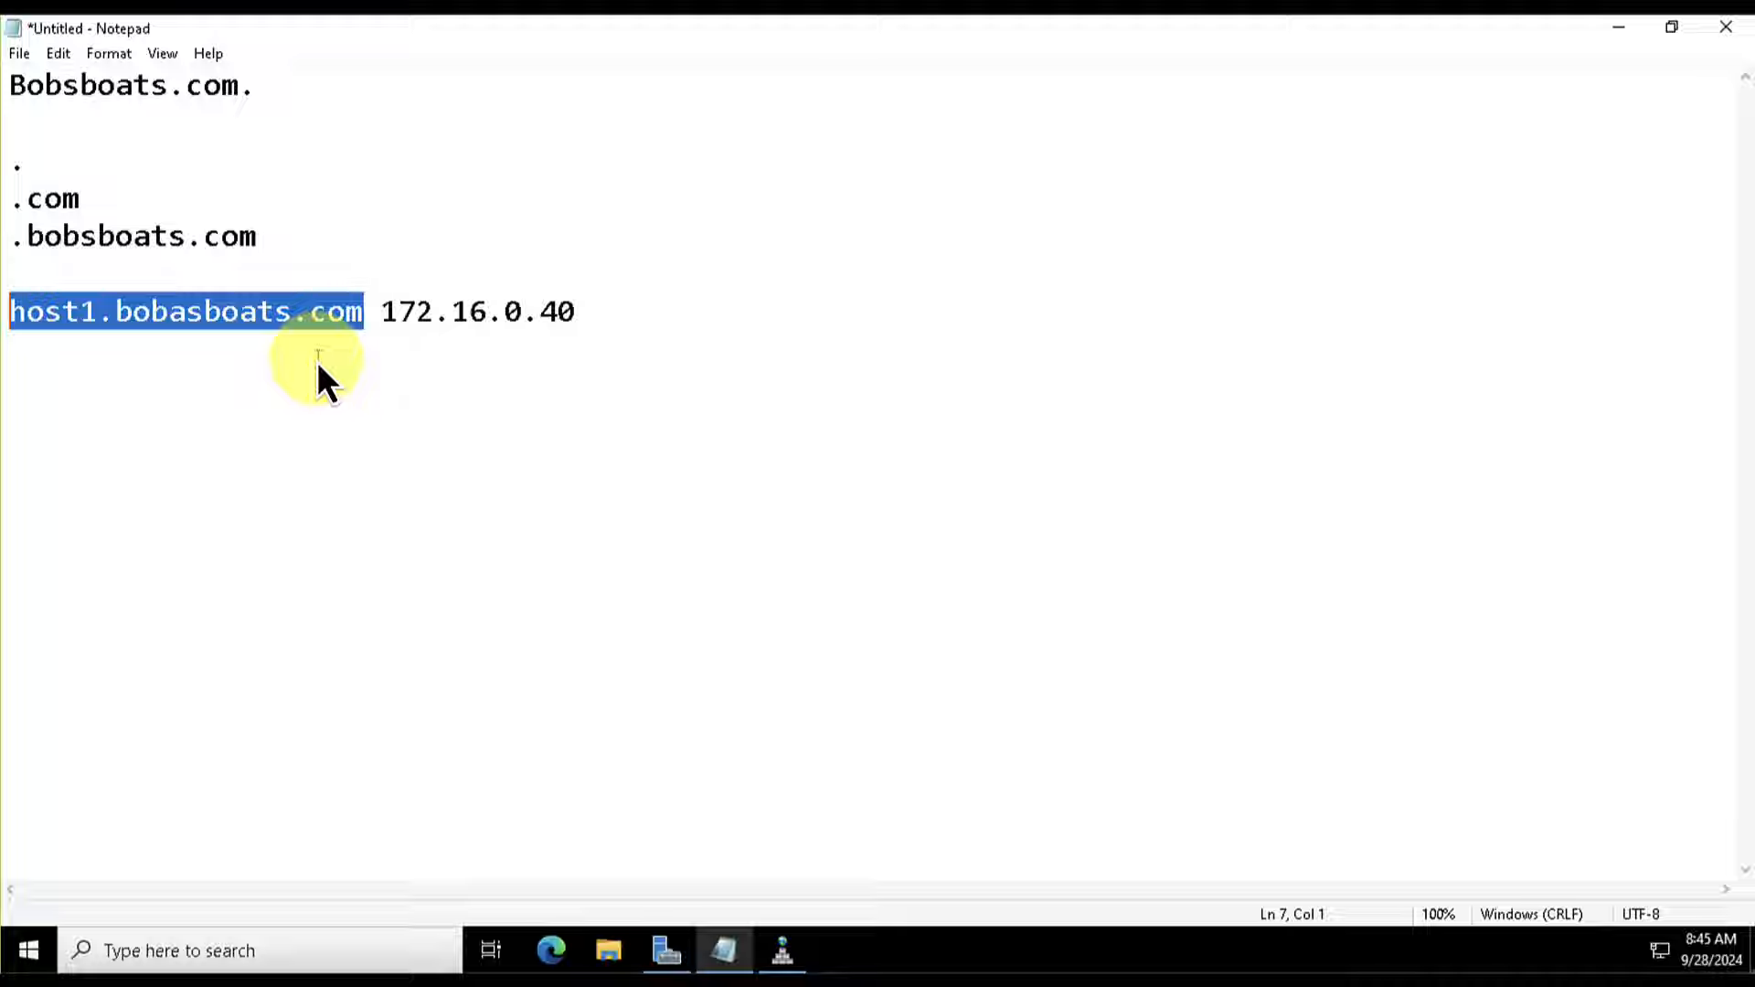
pyautogui.click(221, 346)
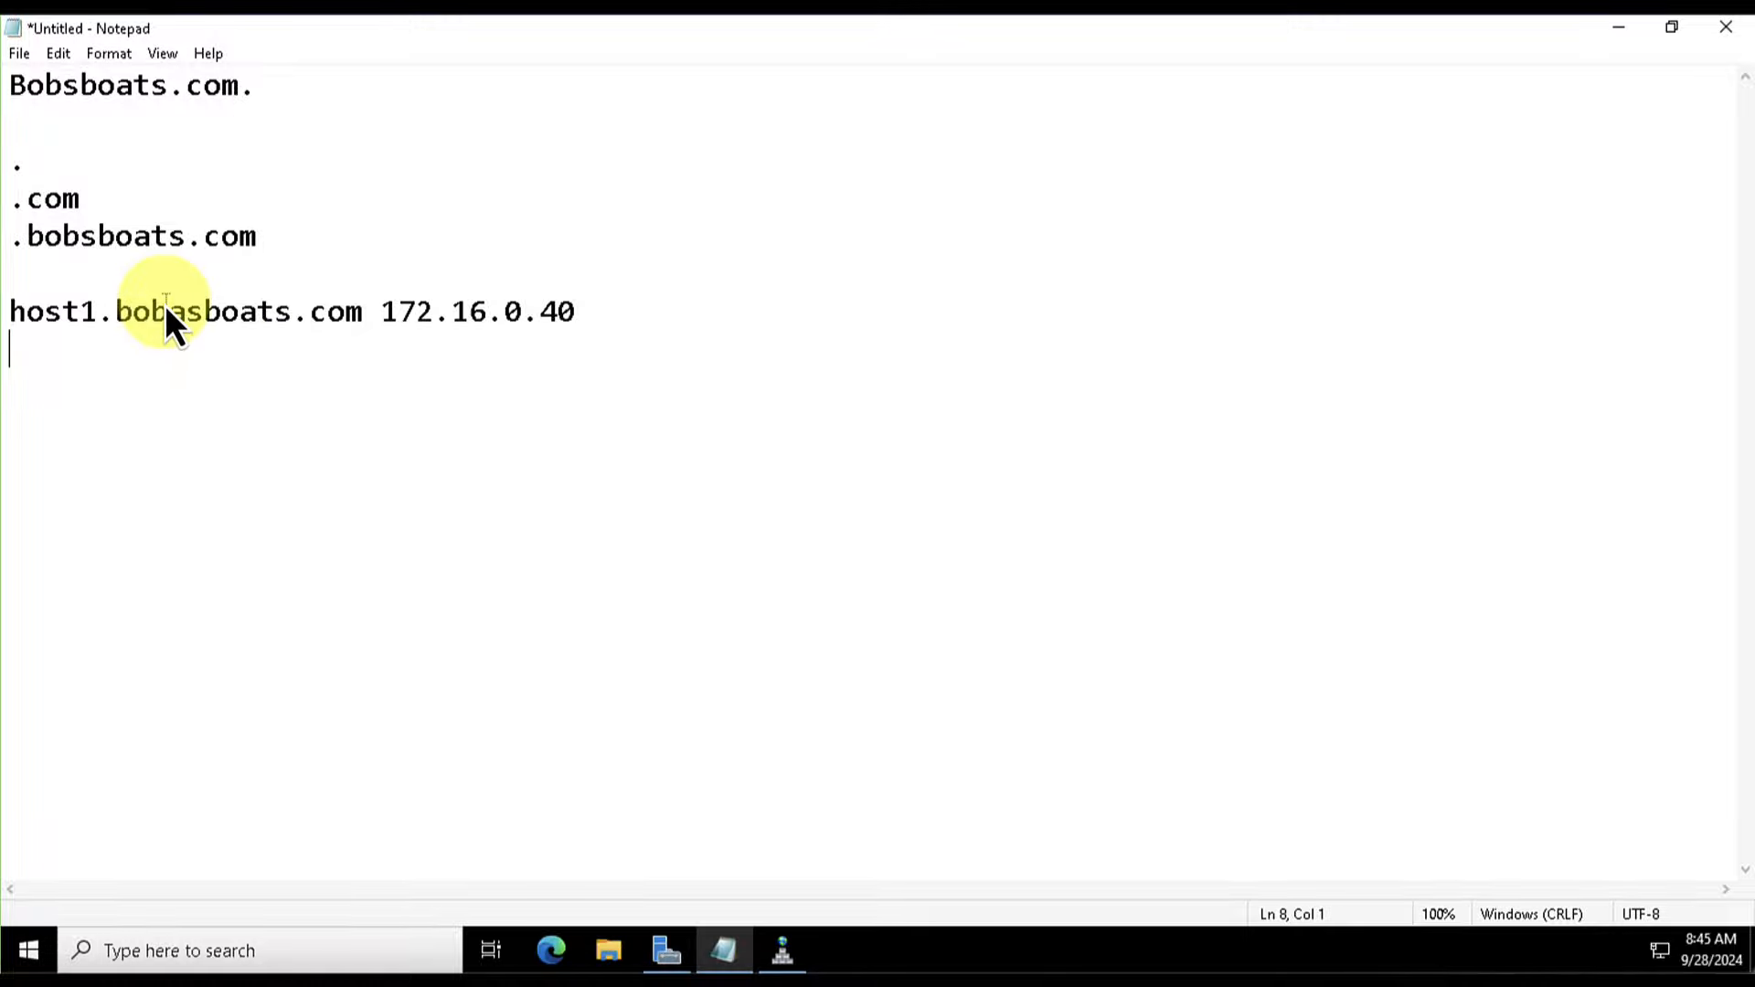
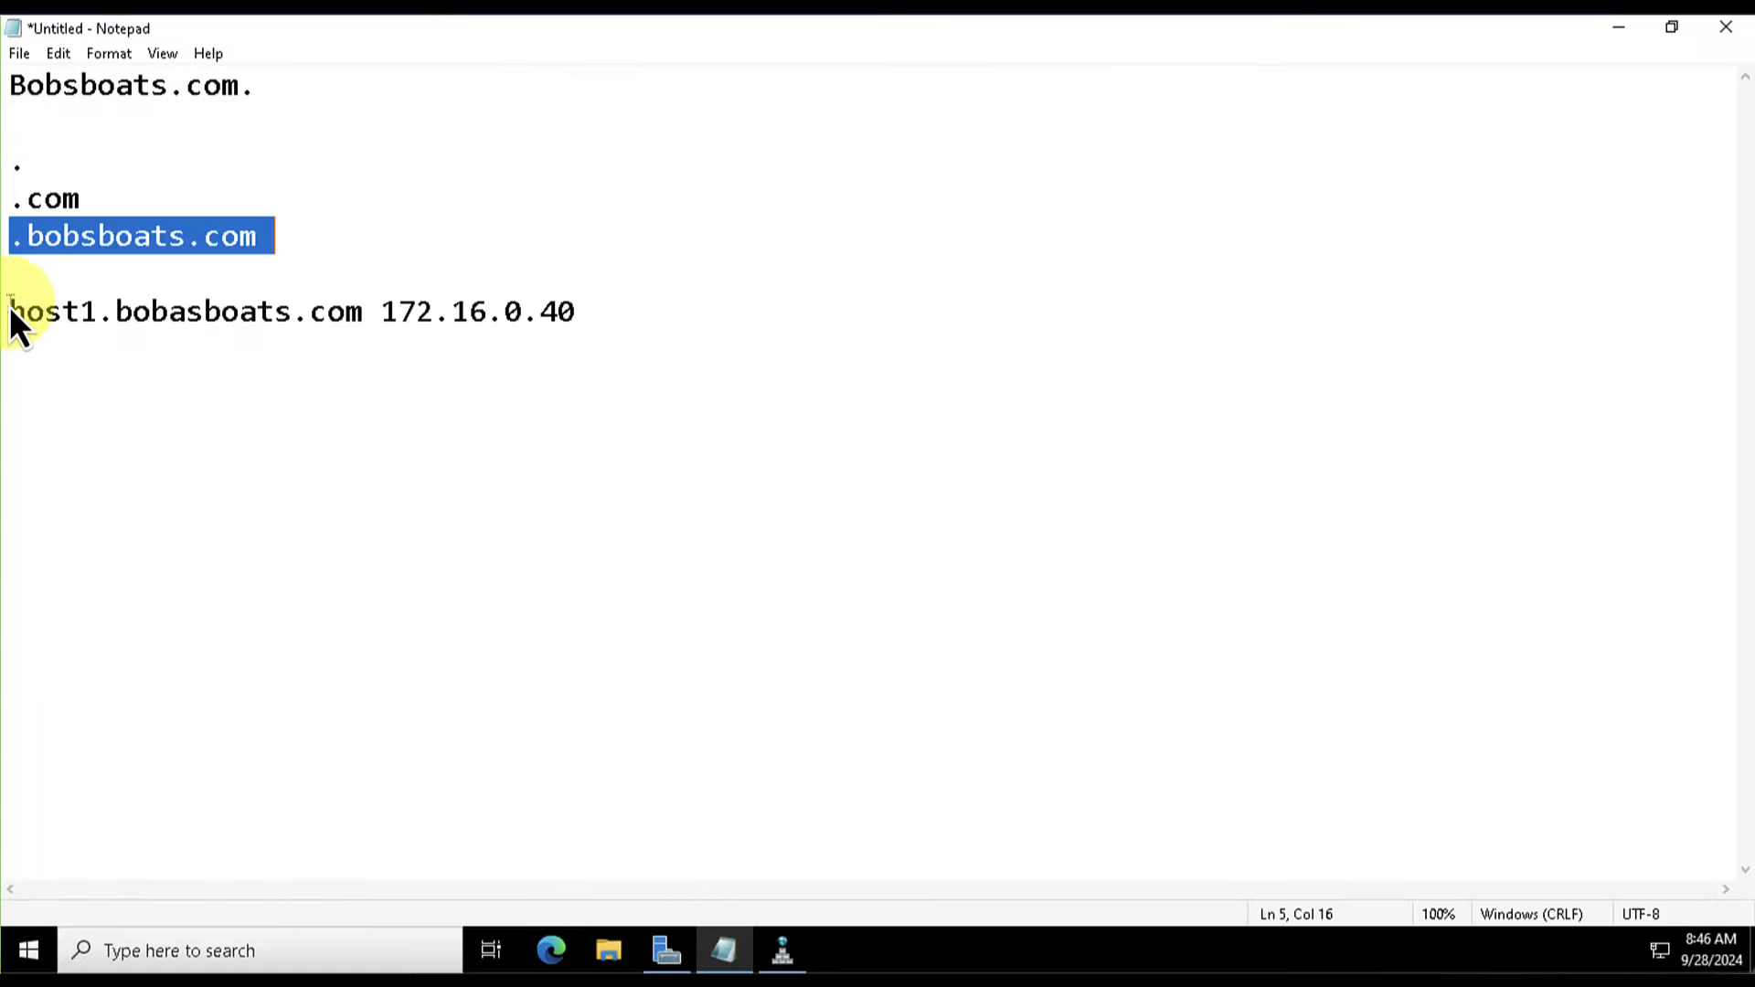
pyautogui.click(16, 309)
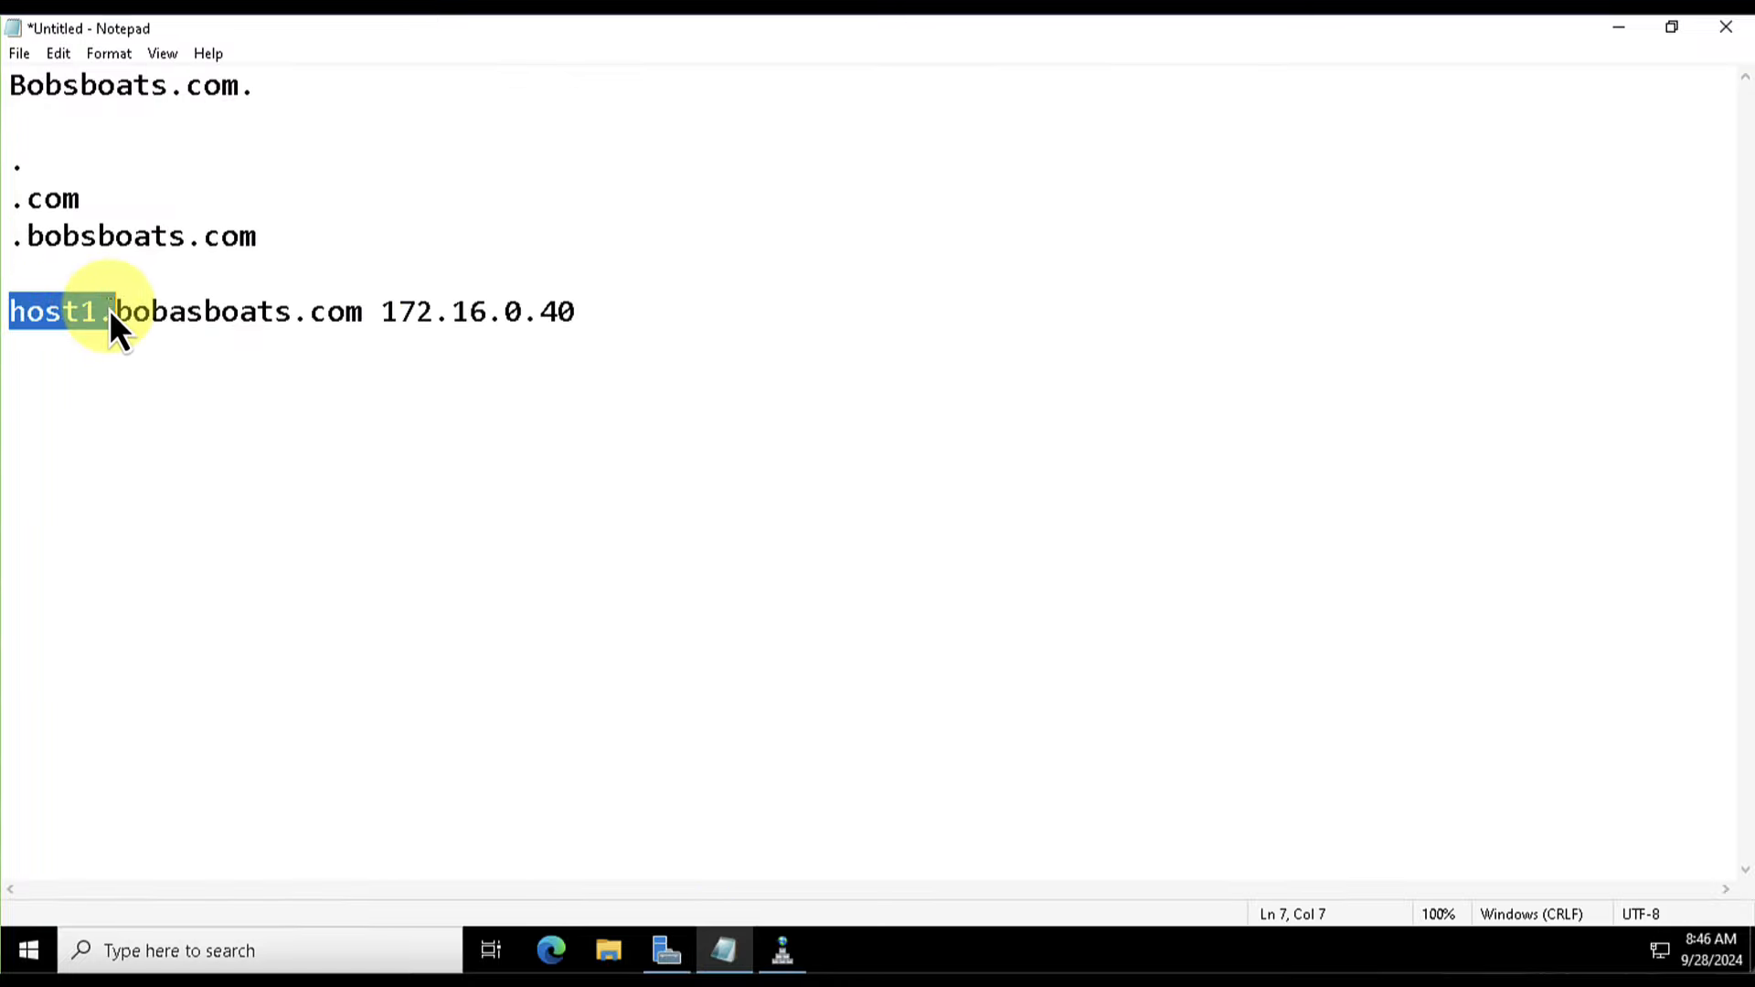
pyautogui.moveTo(110, 311); pyautogui.dragTo(369, 314)
pyautogui.click(370, 315)
pyautogui.moveTo(493, 315); pyautogui.dragTo(590, 315)
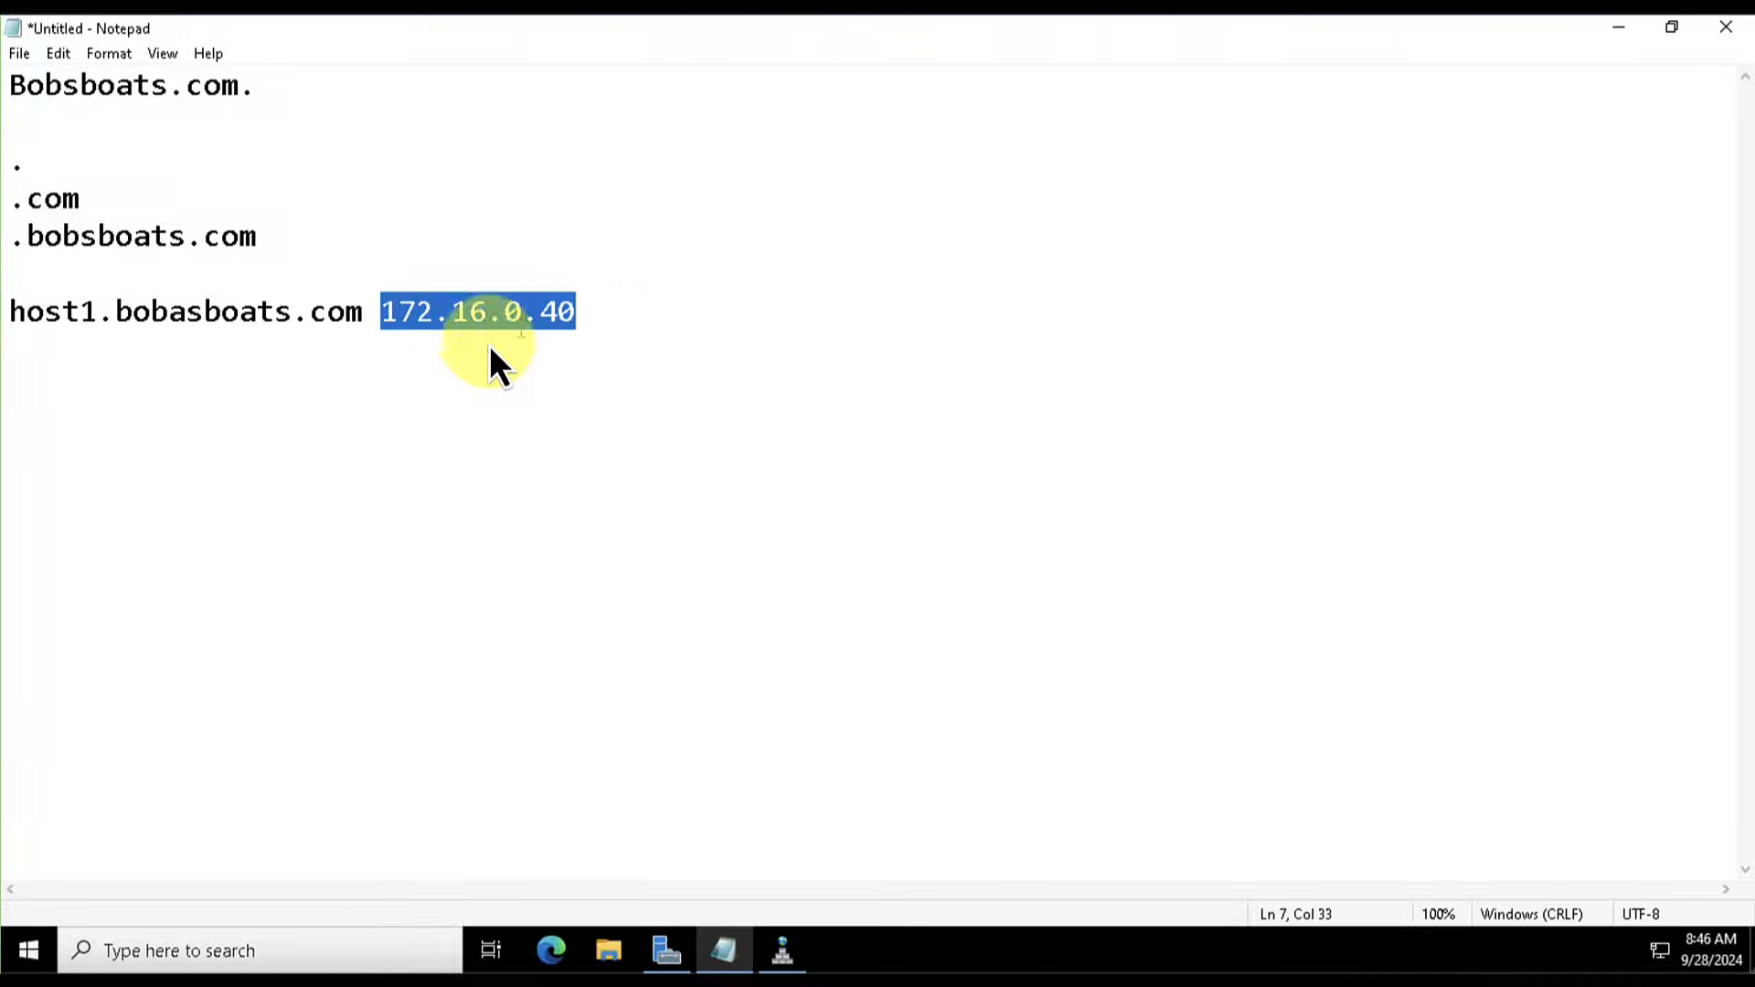
pyautogui.click(645, 399)
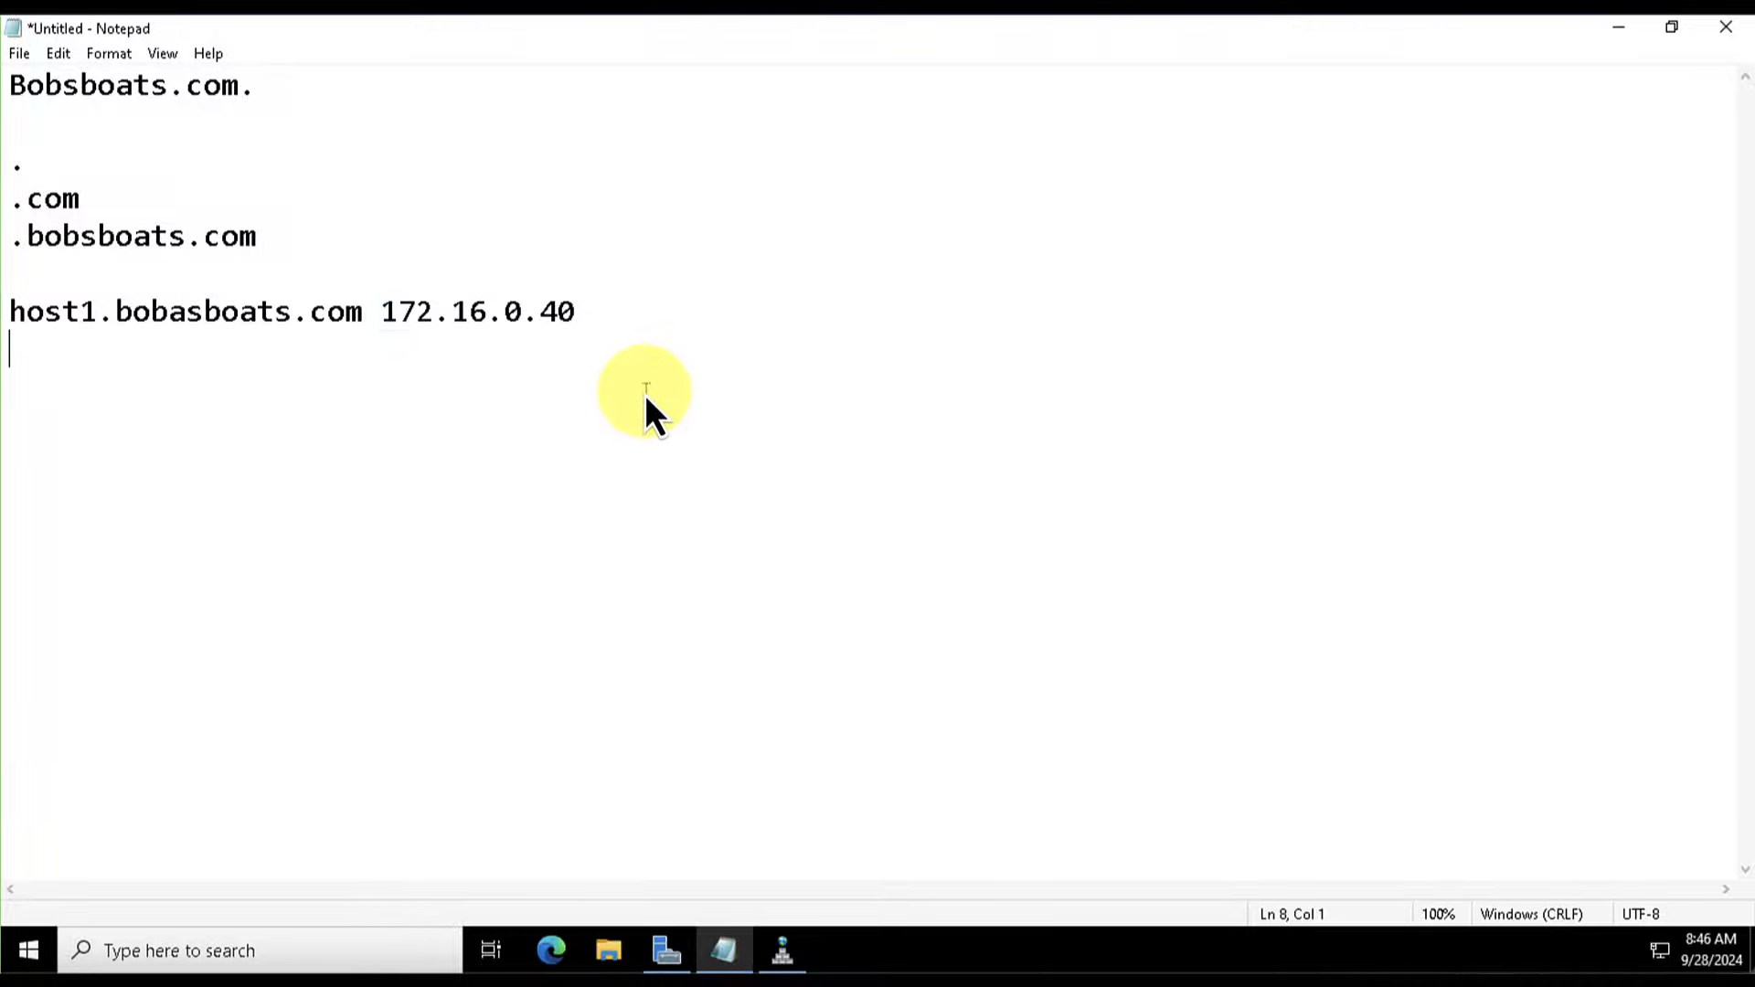
# - Switch to Server Manager and open the Active Directory Users and Computers tool
pyautogui.click(668, 952)
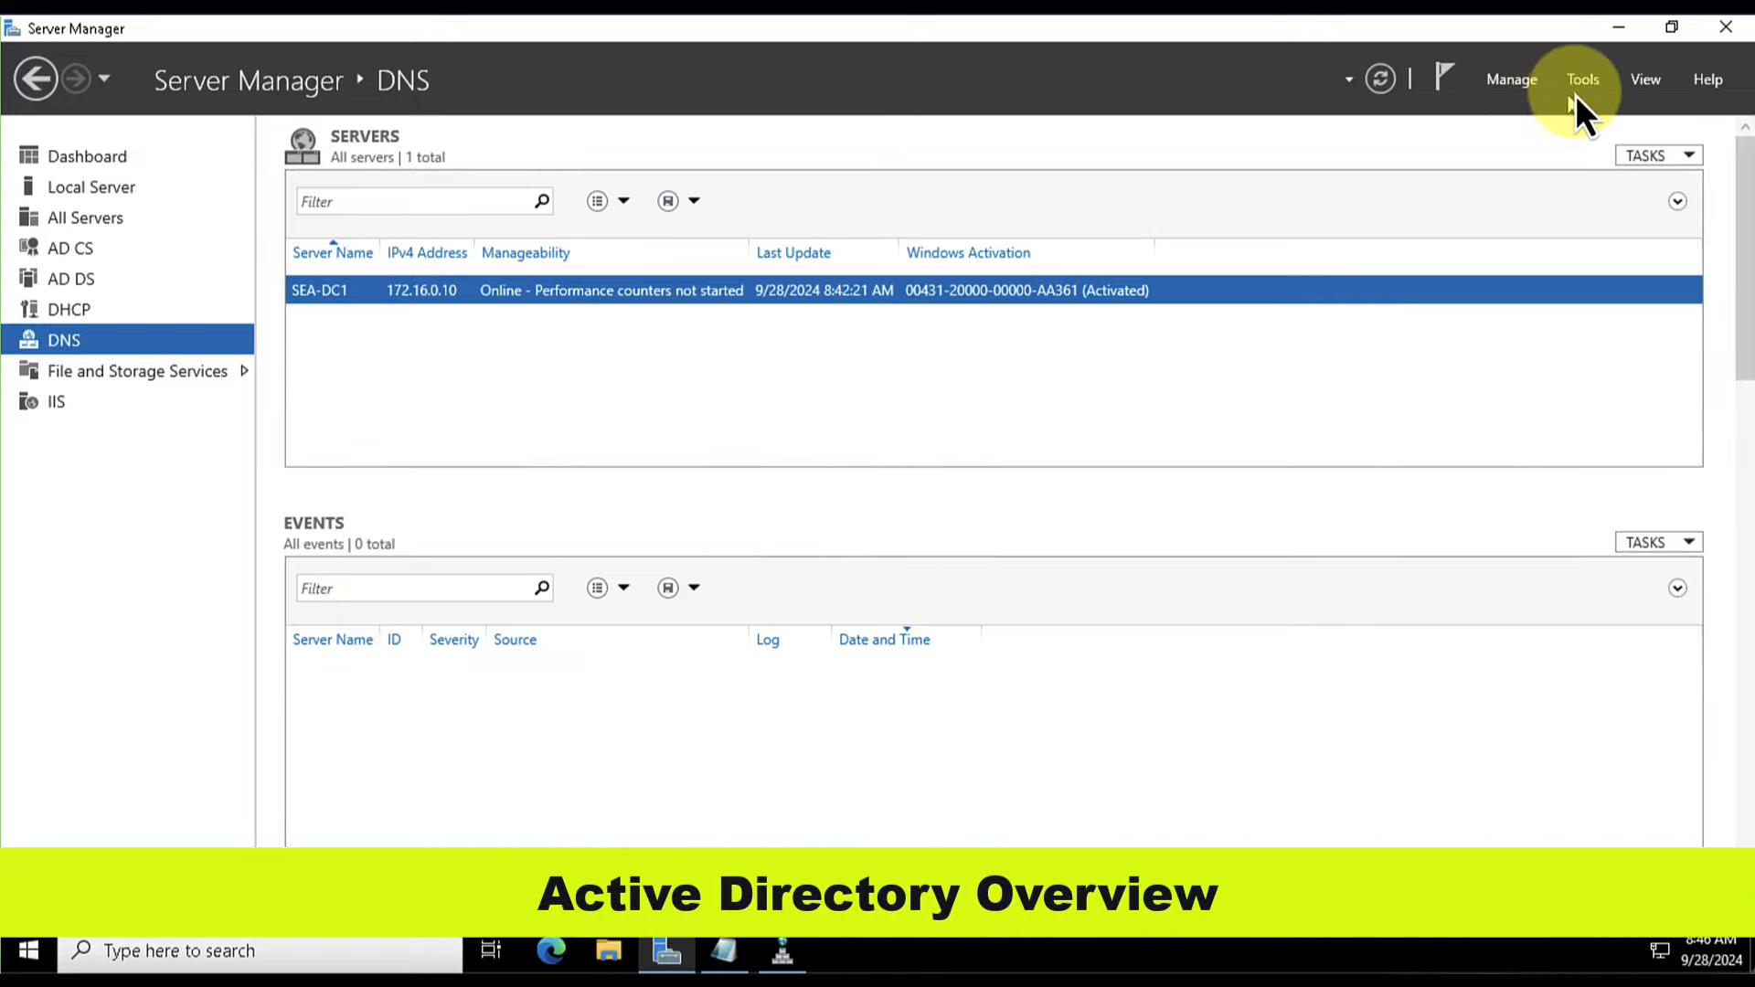
pyautogui.click(1521, 81)
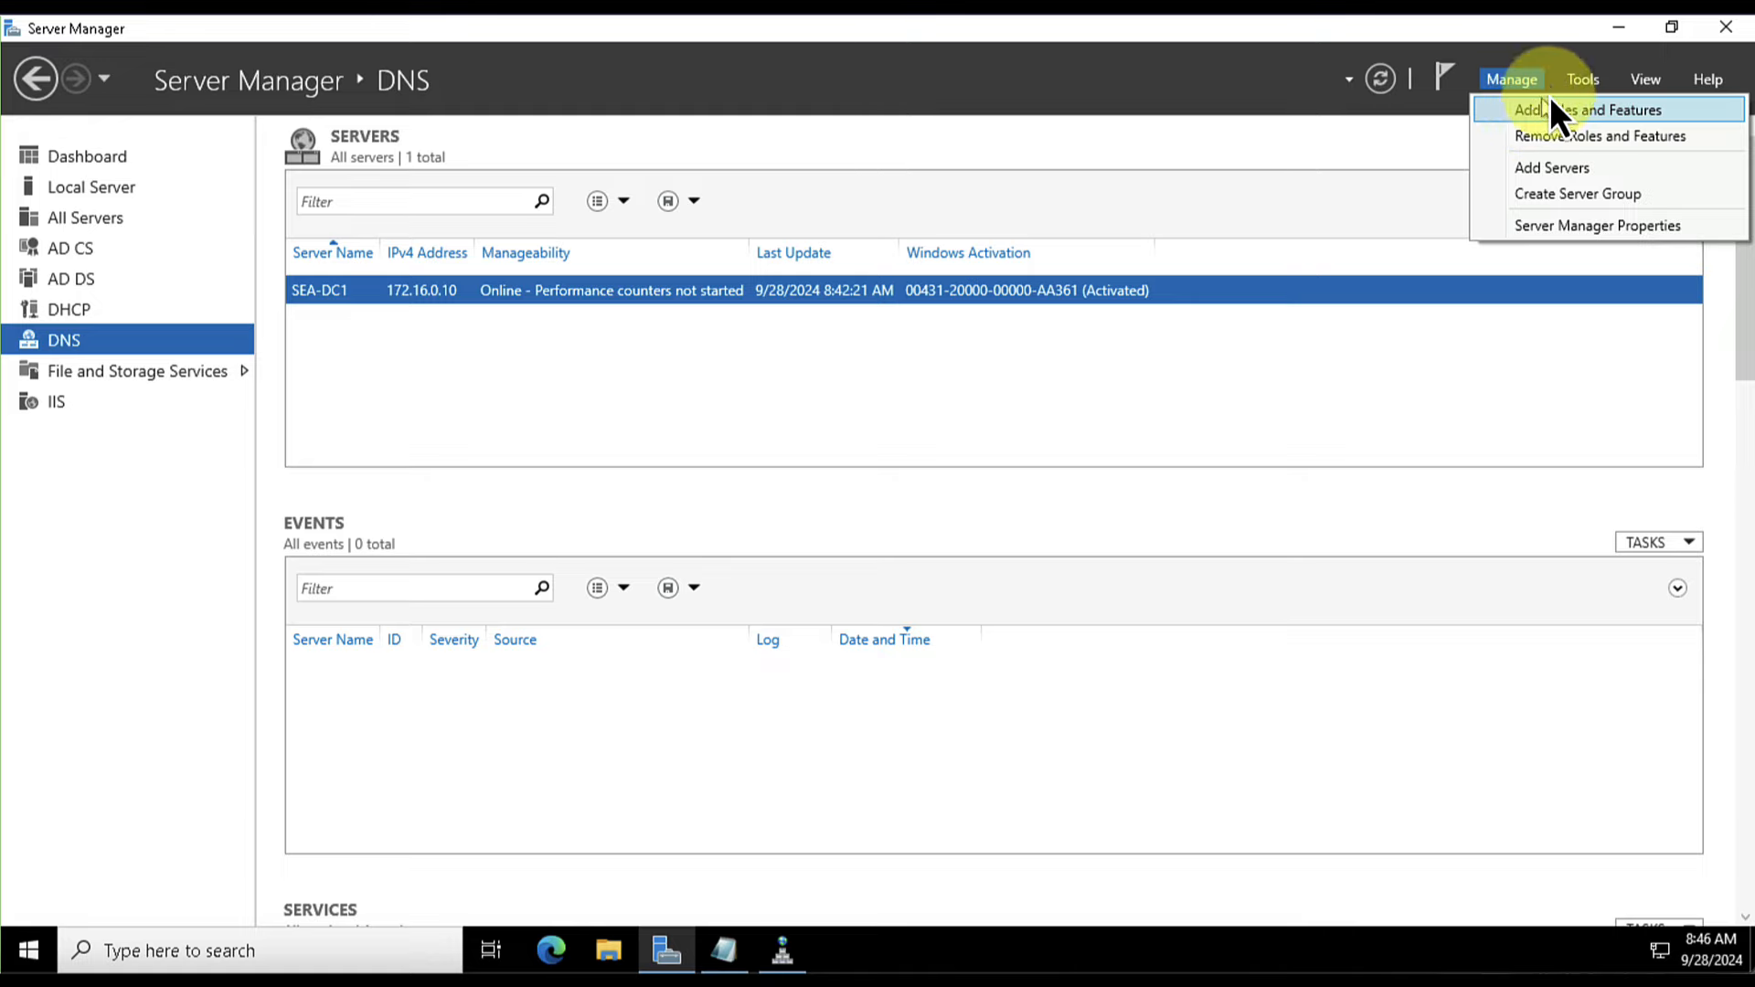
pyautogui.click(1607, 77)
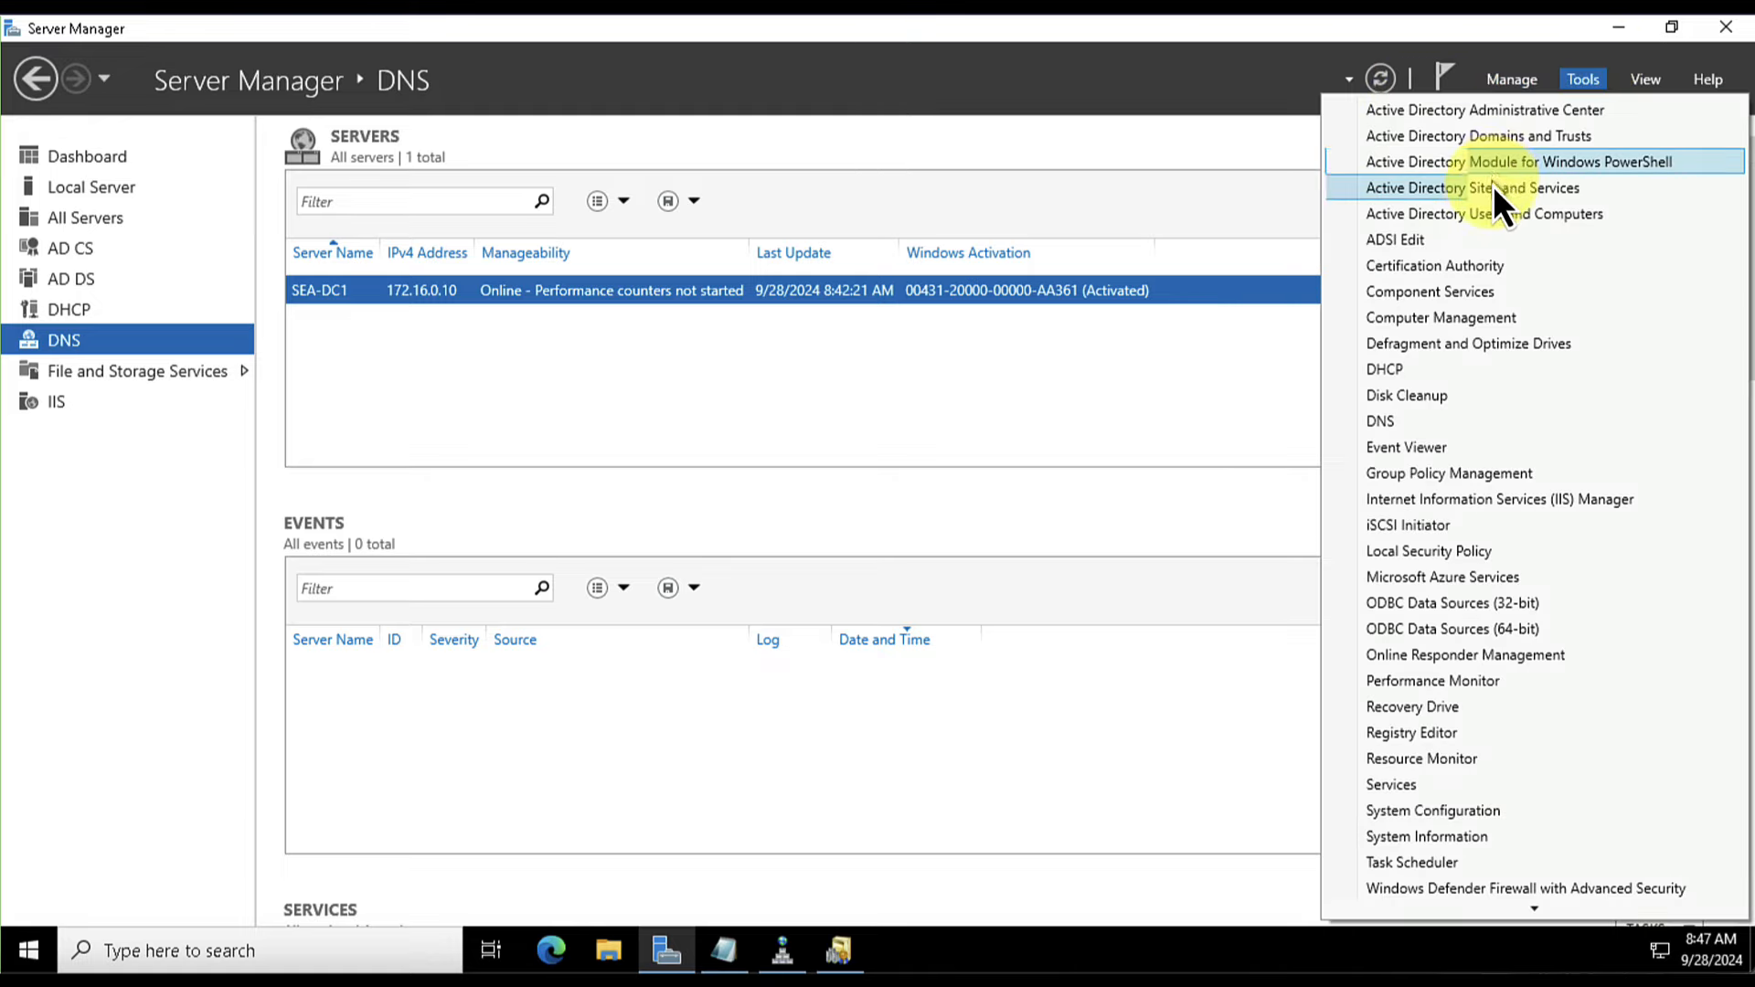
pyautogui.click(1484, 212)
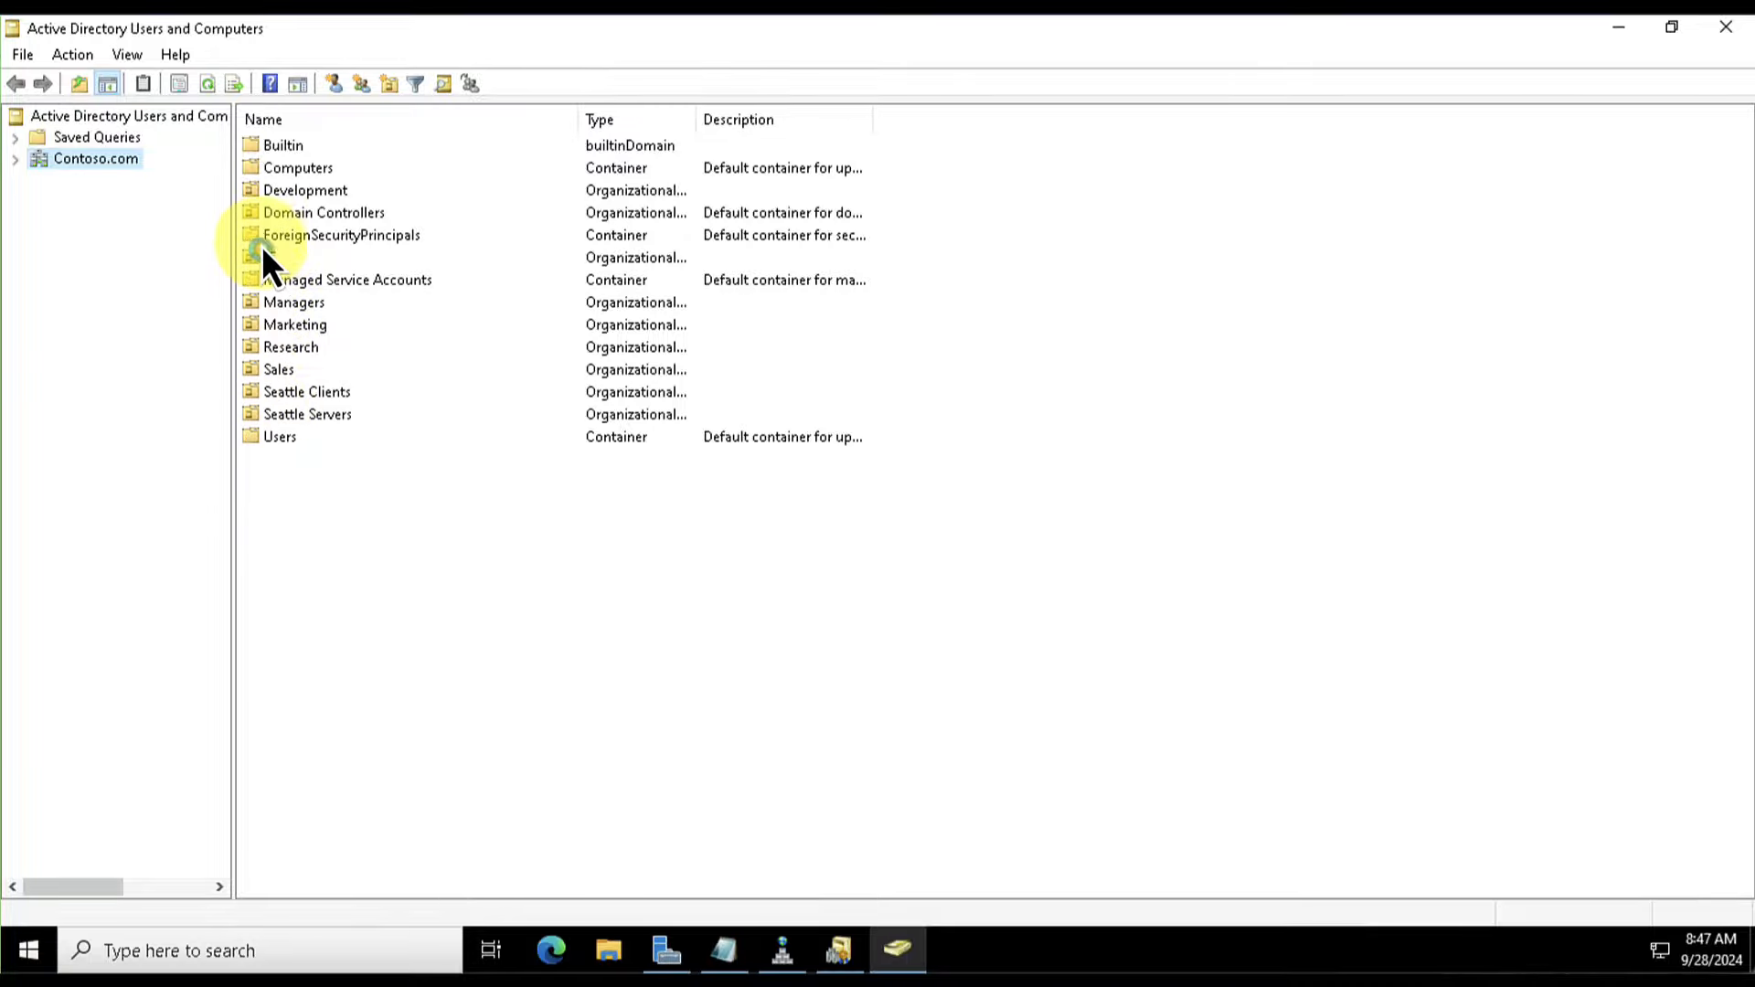
# - Examine the organizational units and containers under Contoso.com, including IT, Managers, Marketing, Research, Sales, Seattle Clients, Seattle Servers and Users
pyautogui.moveTo(263, 251); pyautogui.dragTo(264, 236)
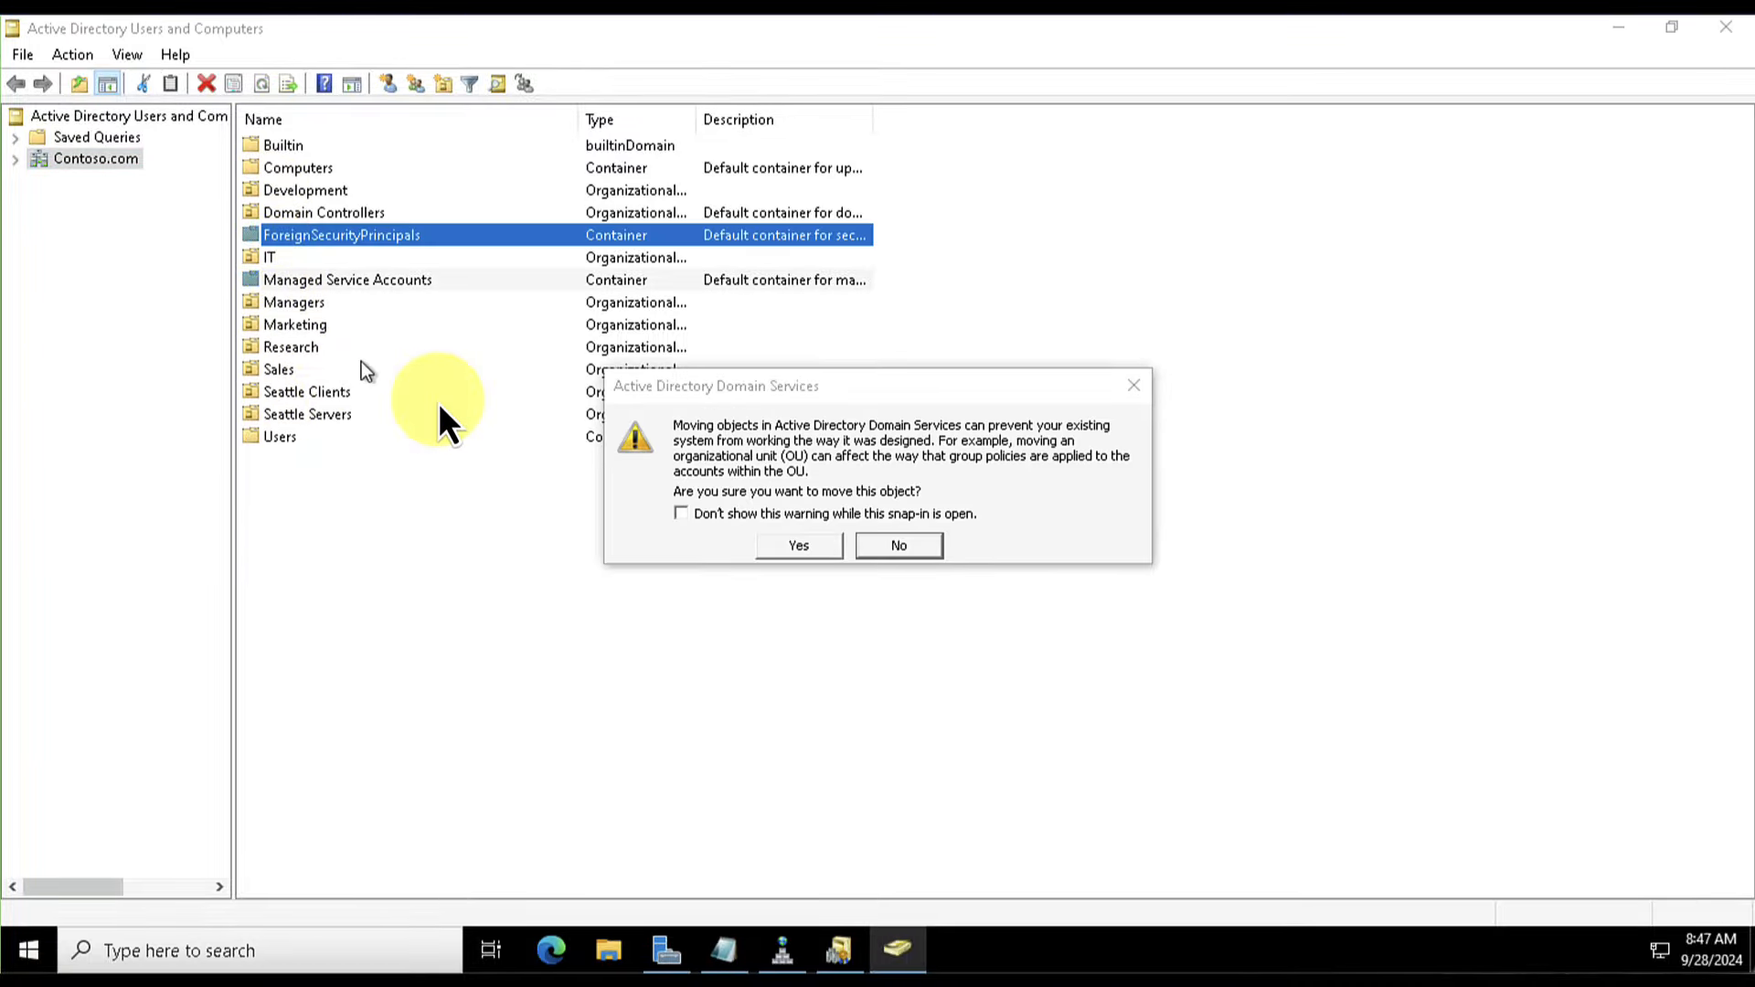
pyautogui.click(900, 547)
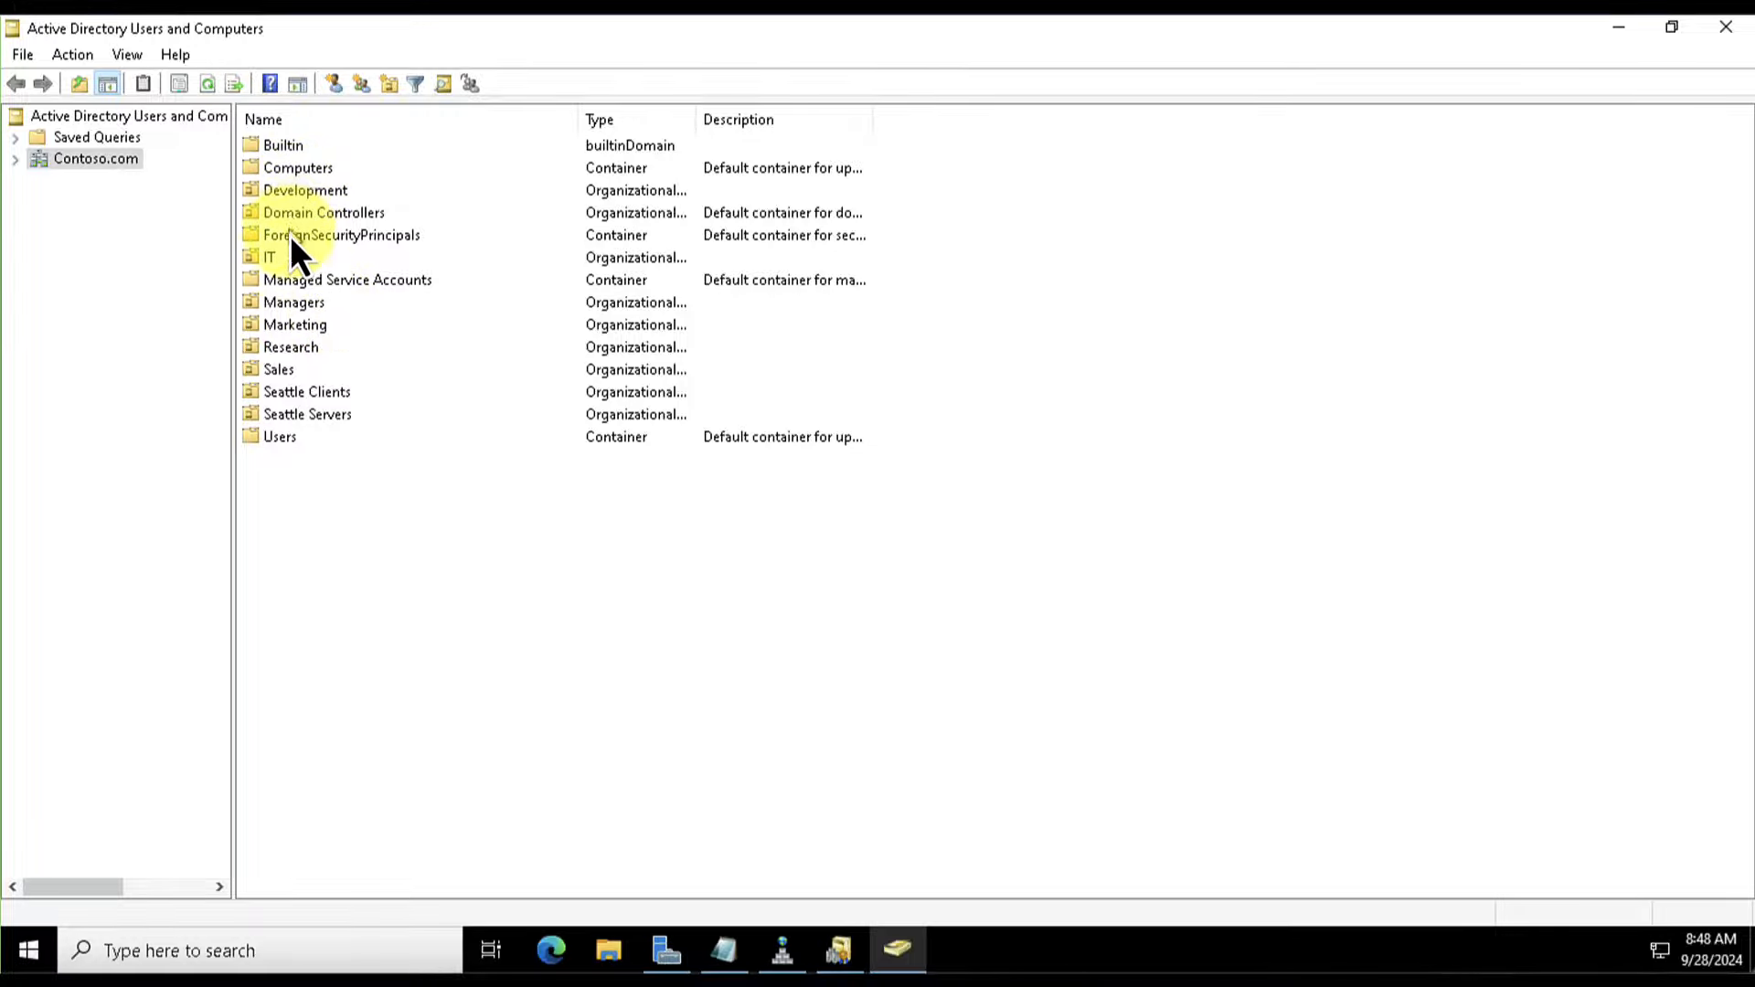
pyautogui.click(271, 257)
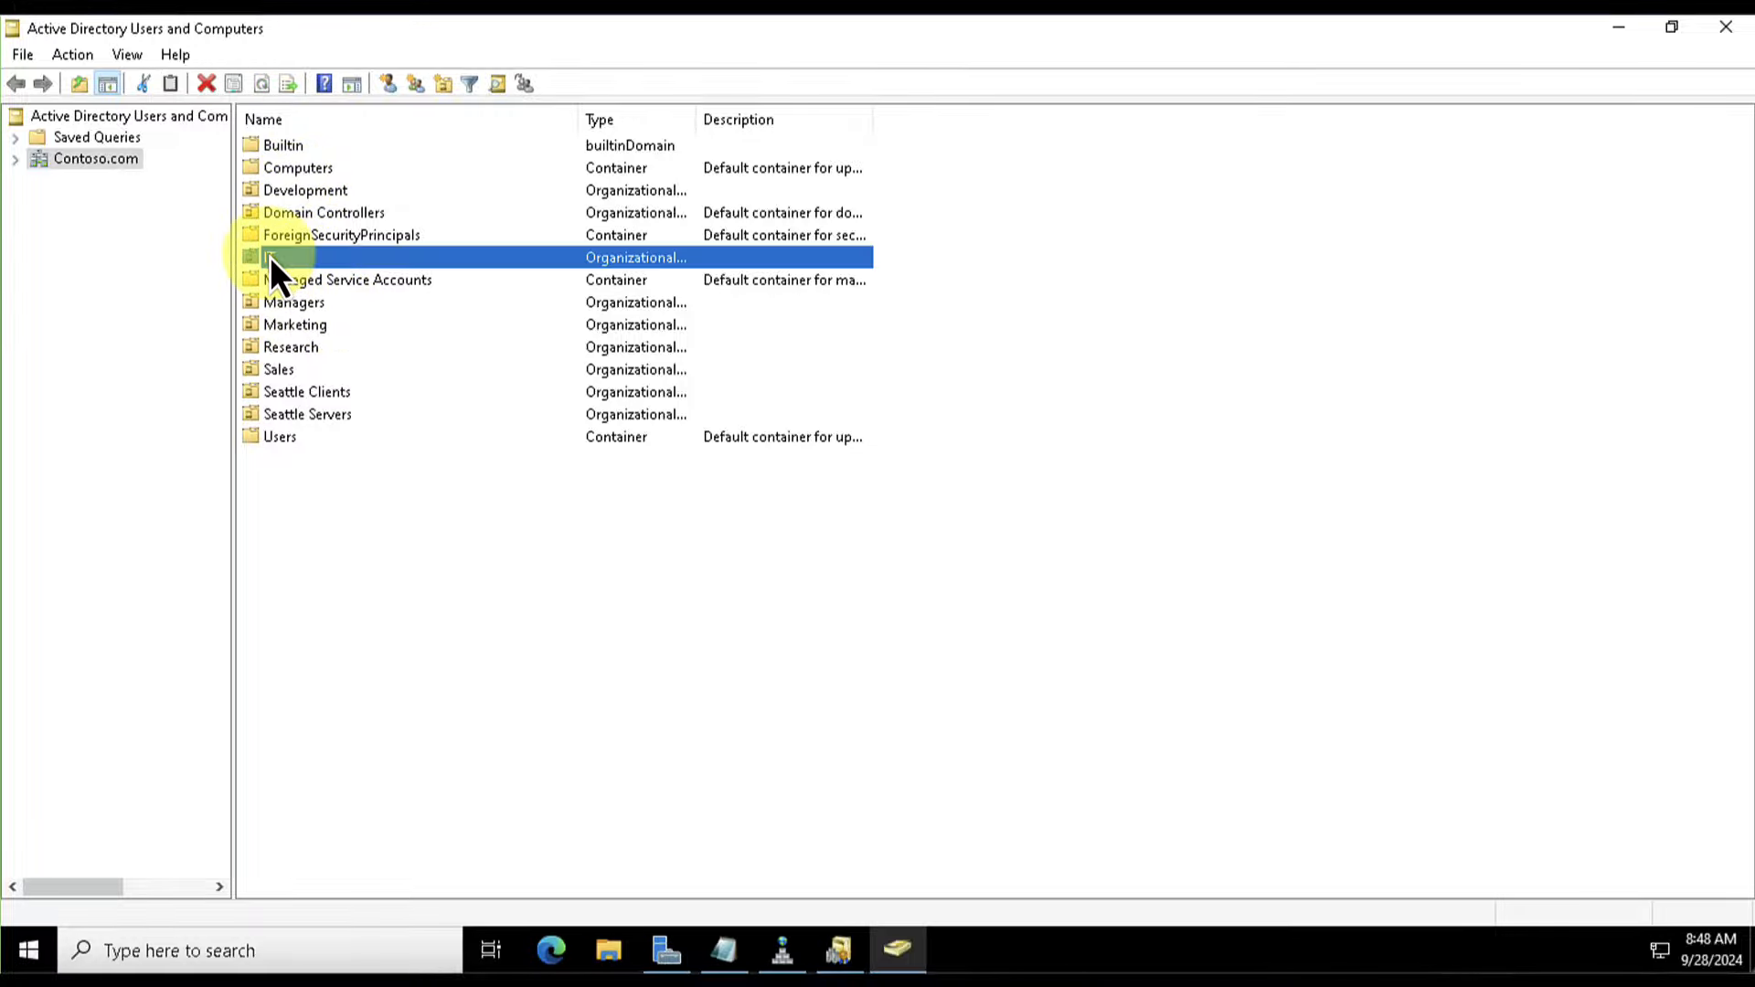
pyautogui.click(291, 311)
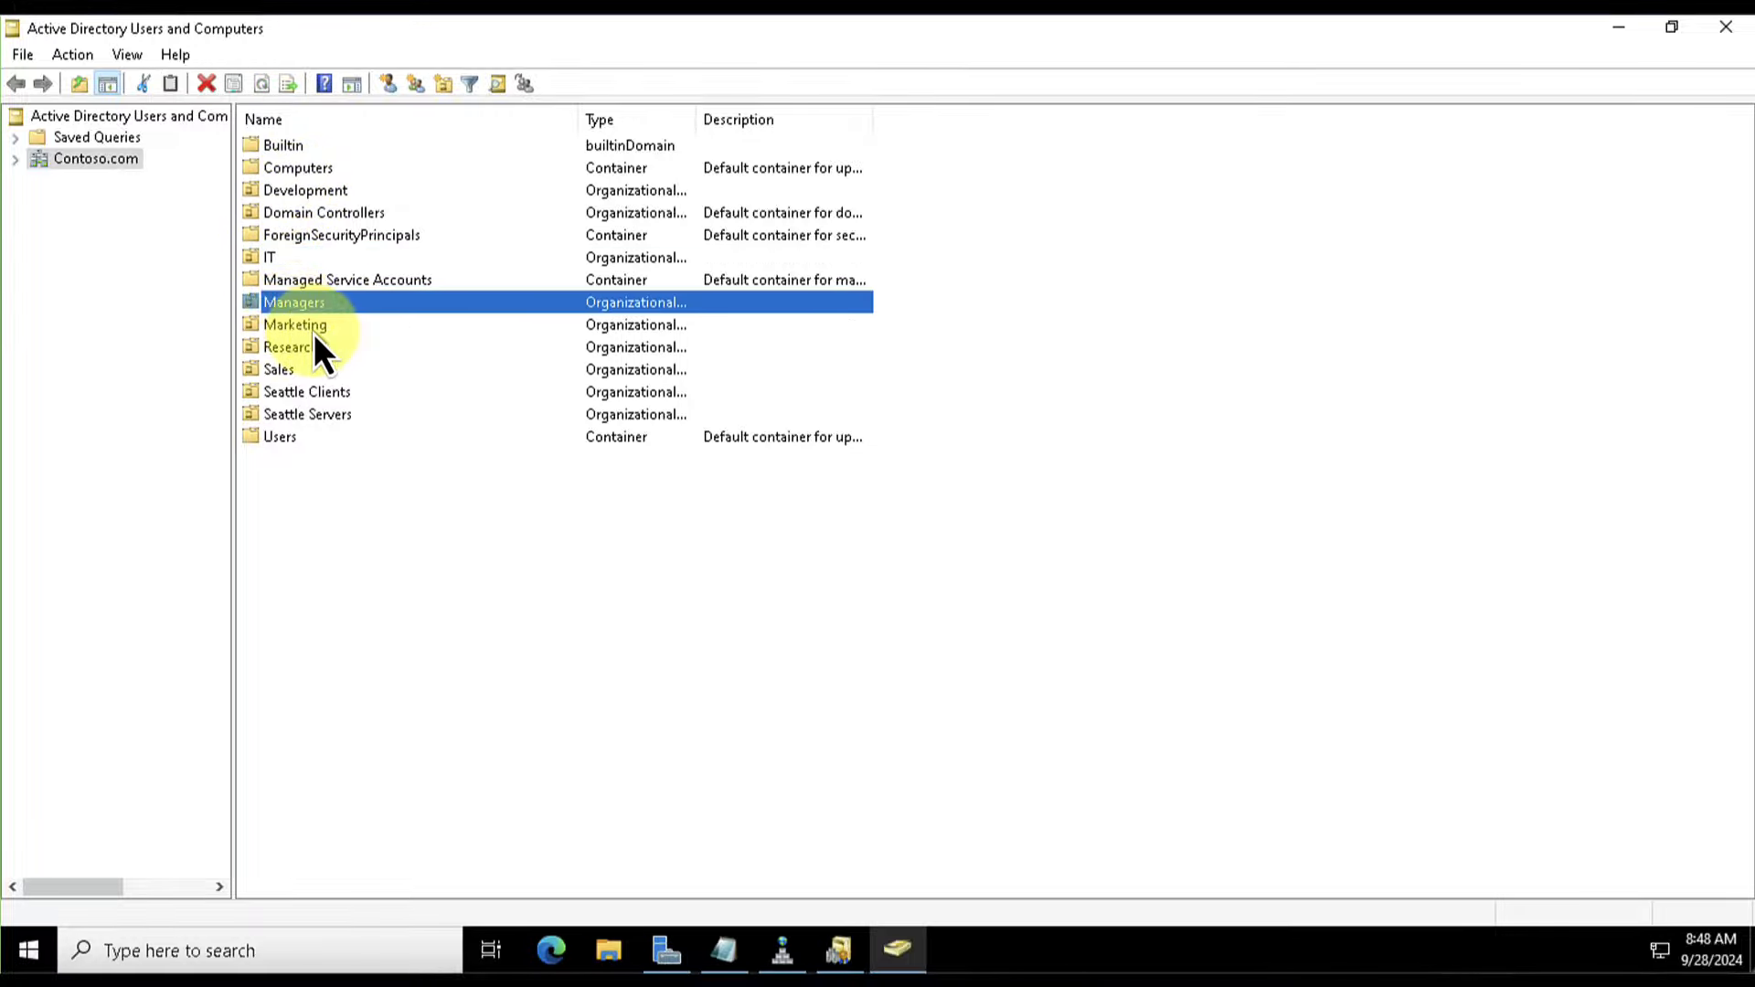
pyautogui.click(314, 331)
pyautogui.click(312, 354)
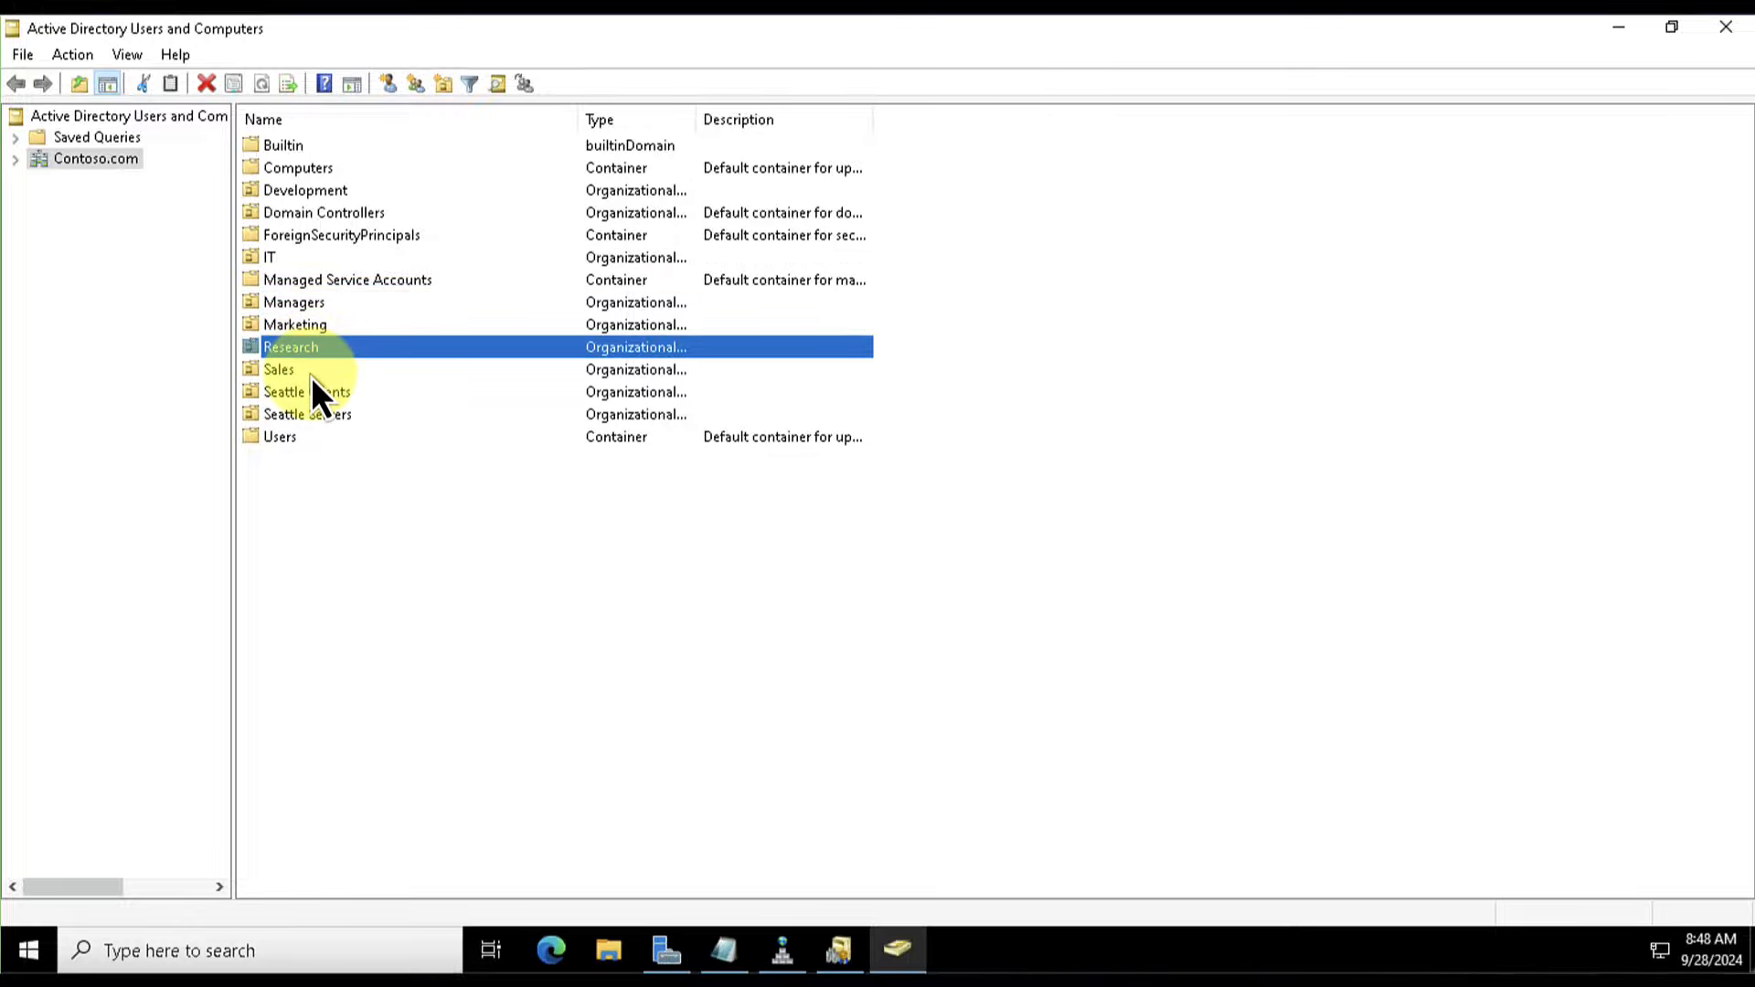
pyautogui.click(311, 373)
pyautogui.click(327, 397)
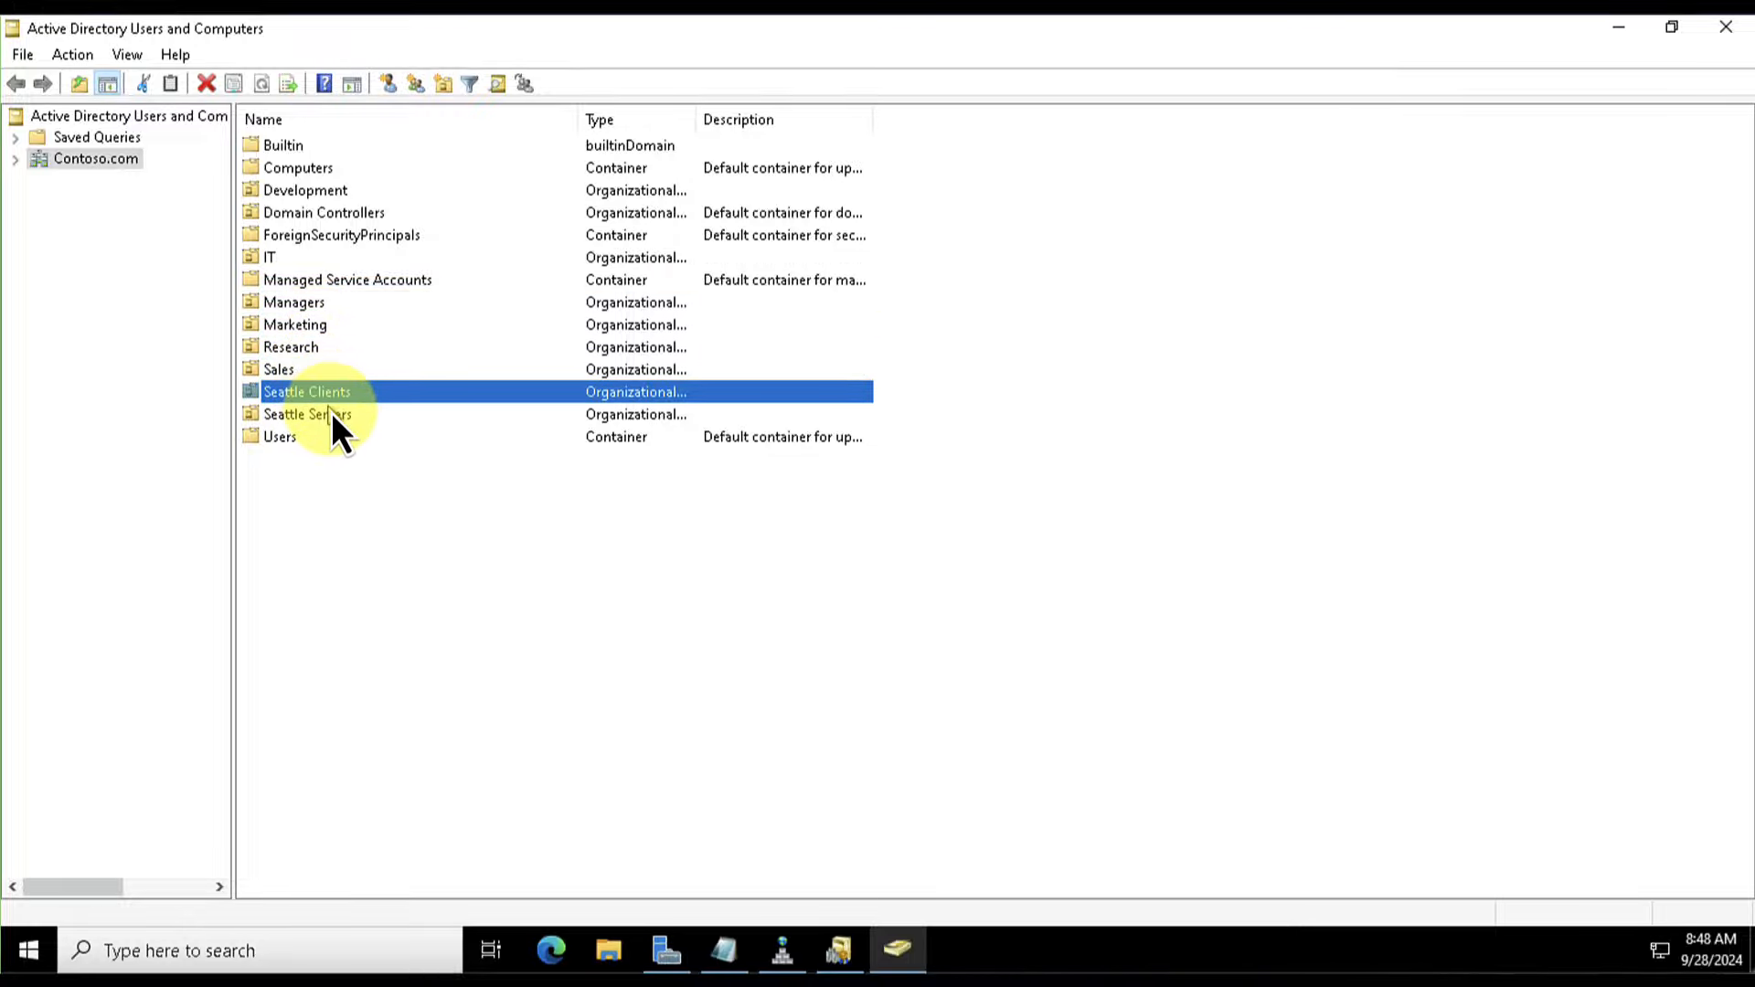
pyautogui.click(338, 421)
pyautogui.click(351, 398)
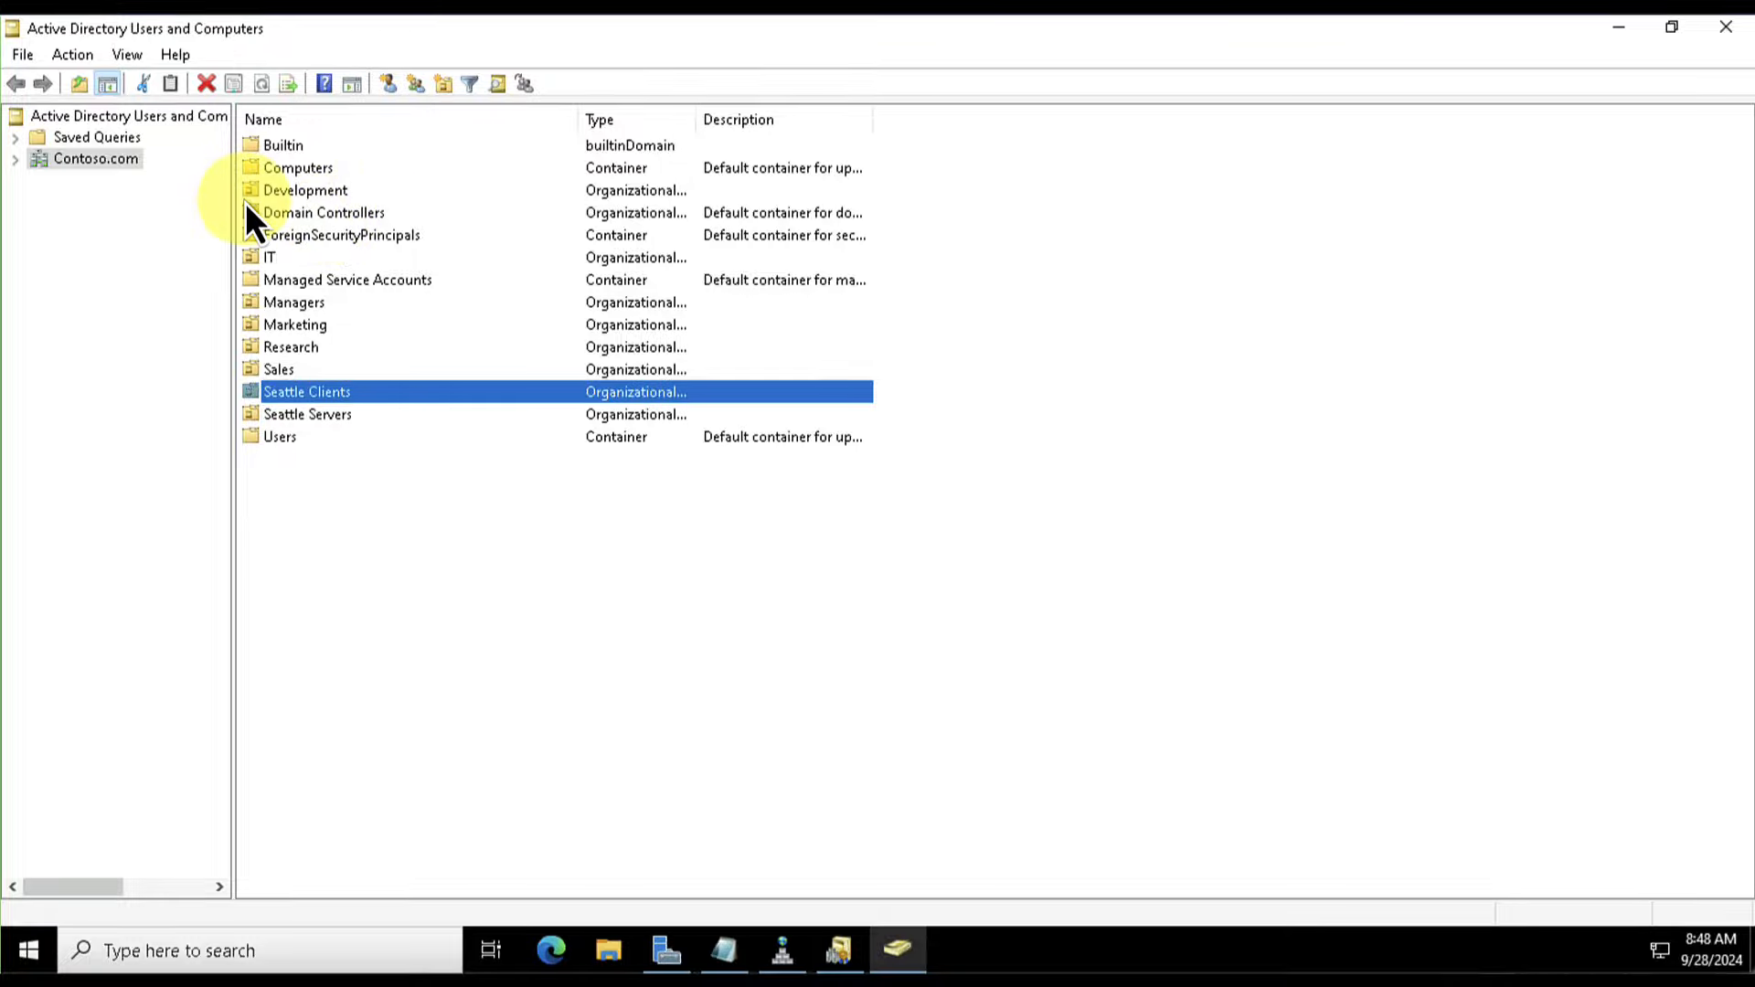
pyautogui.click(281, 439)
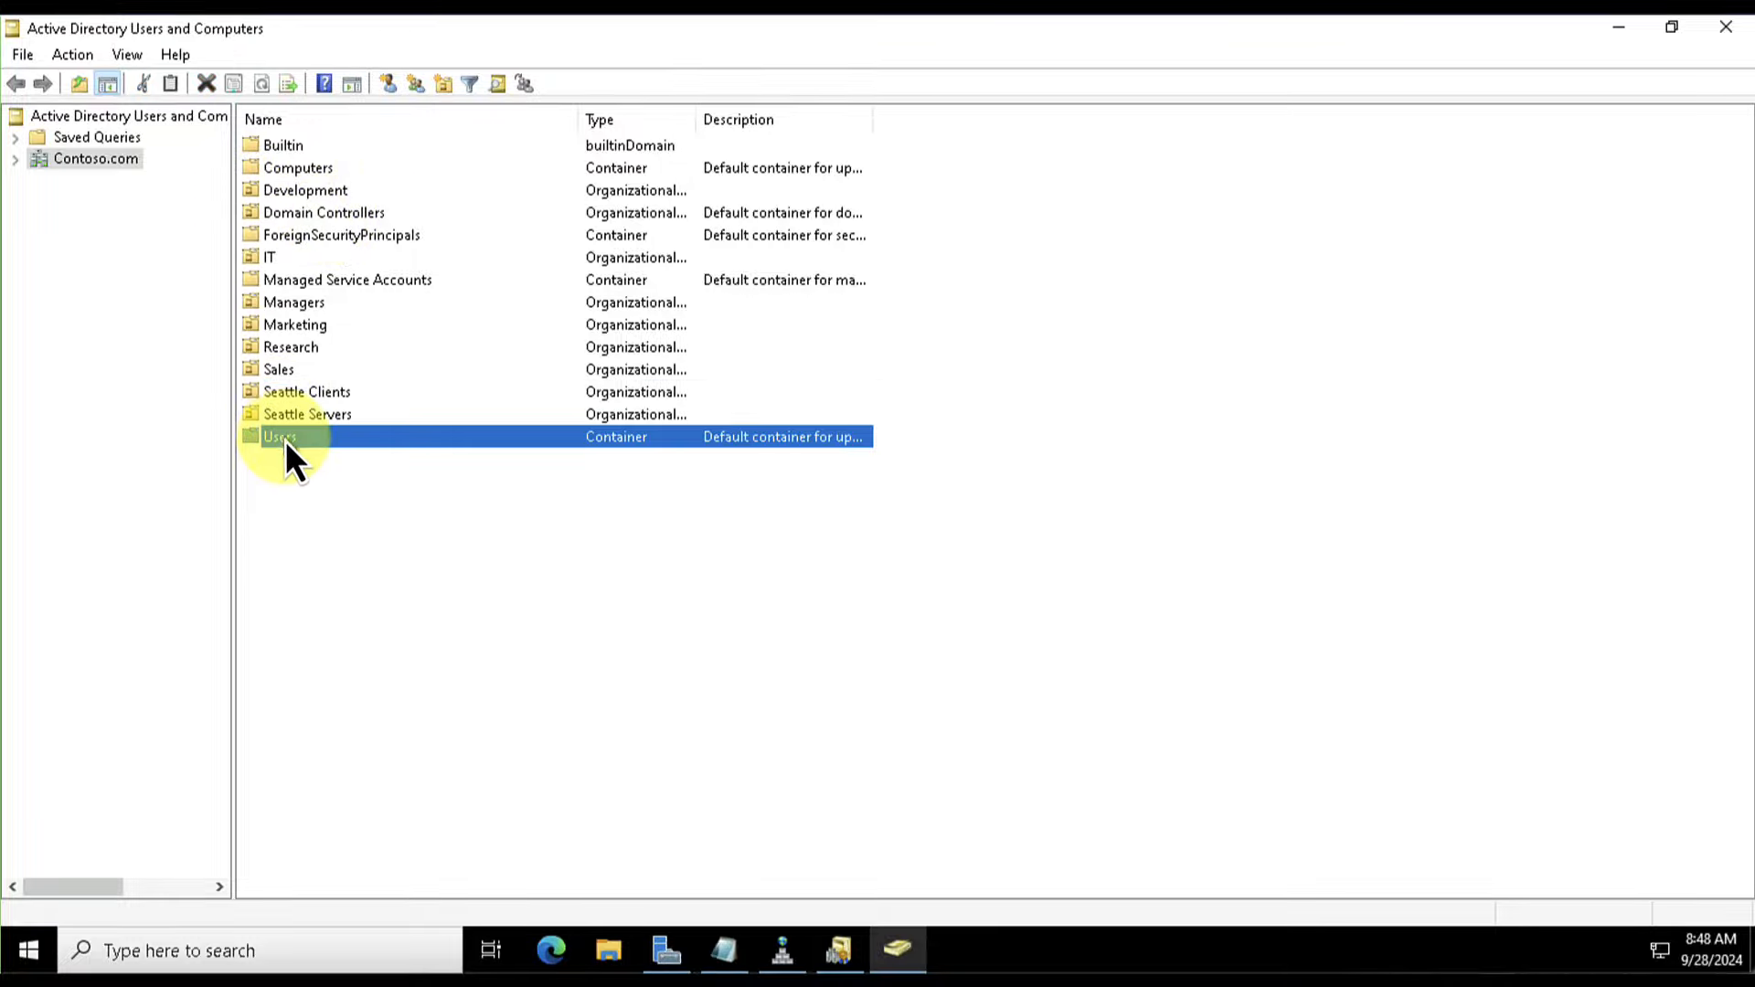
pyautogui.click(304, 415)
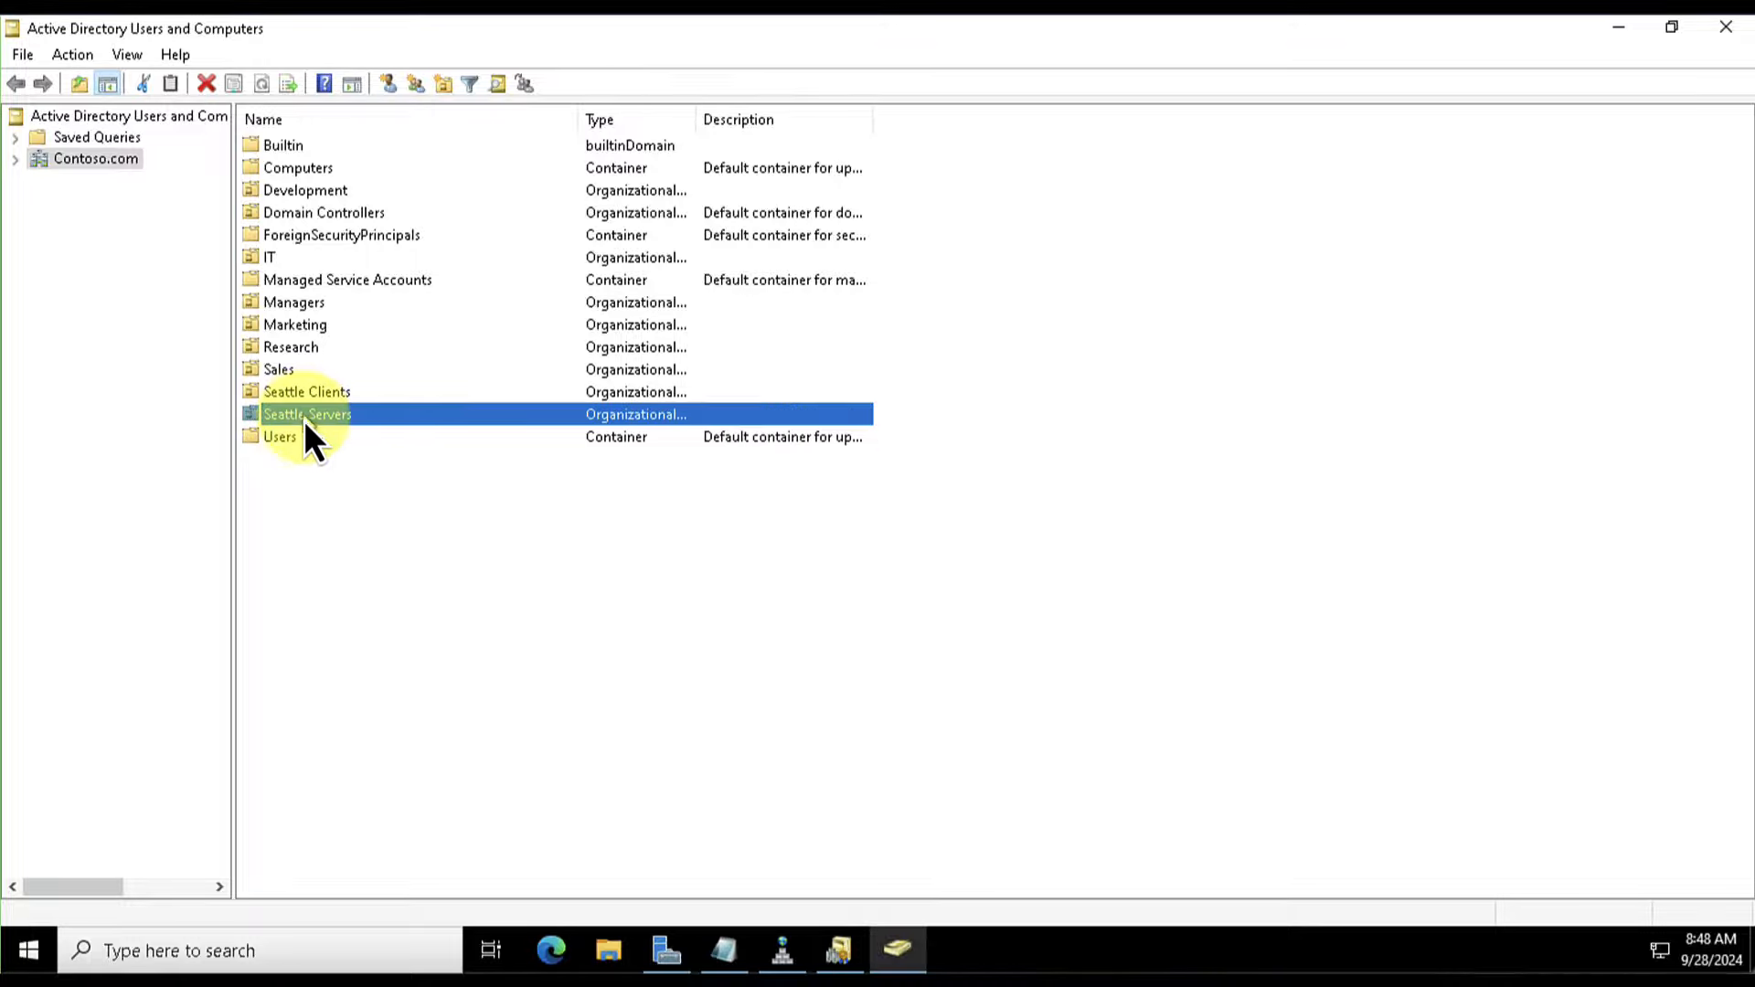
pyautogui.click(304, 435)
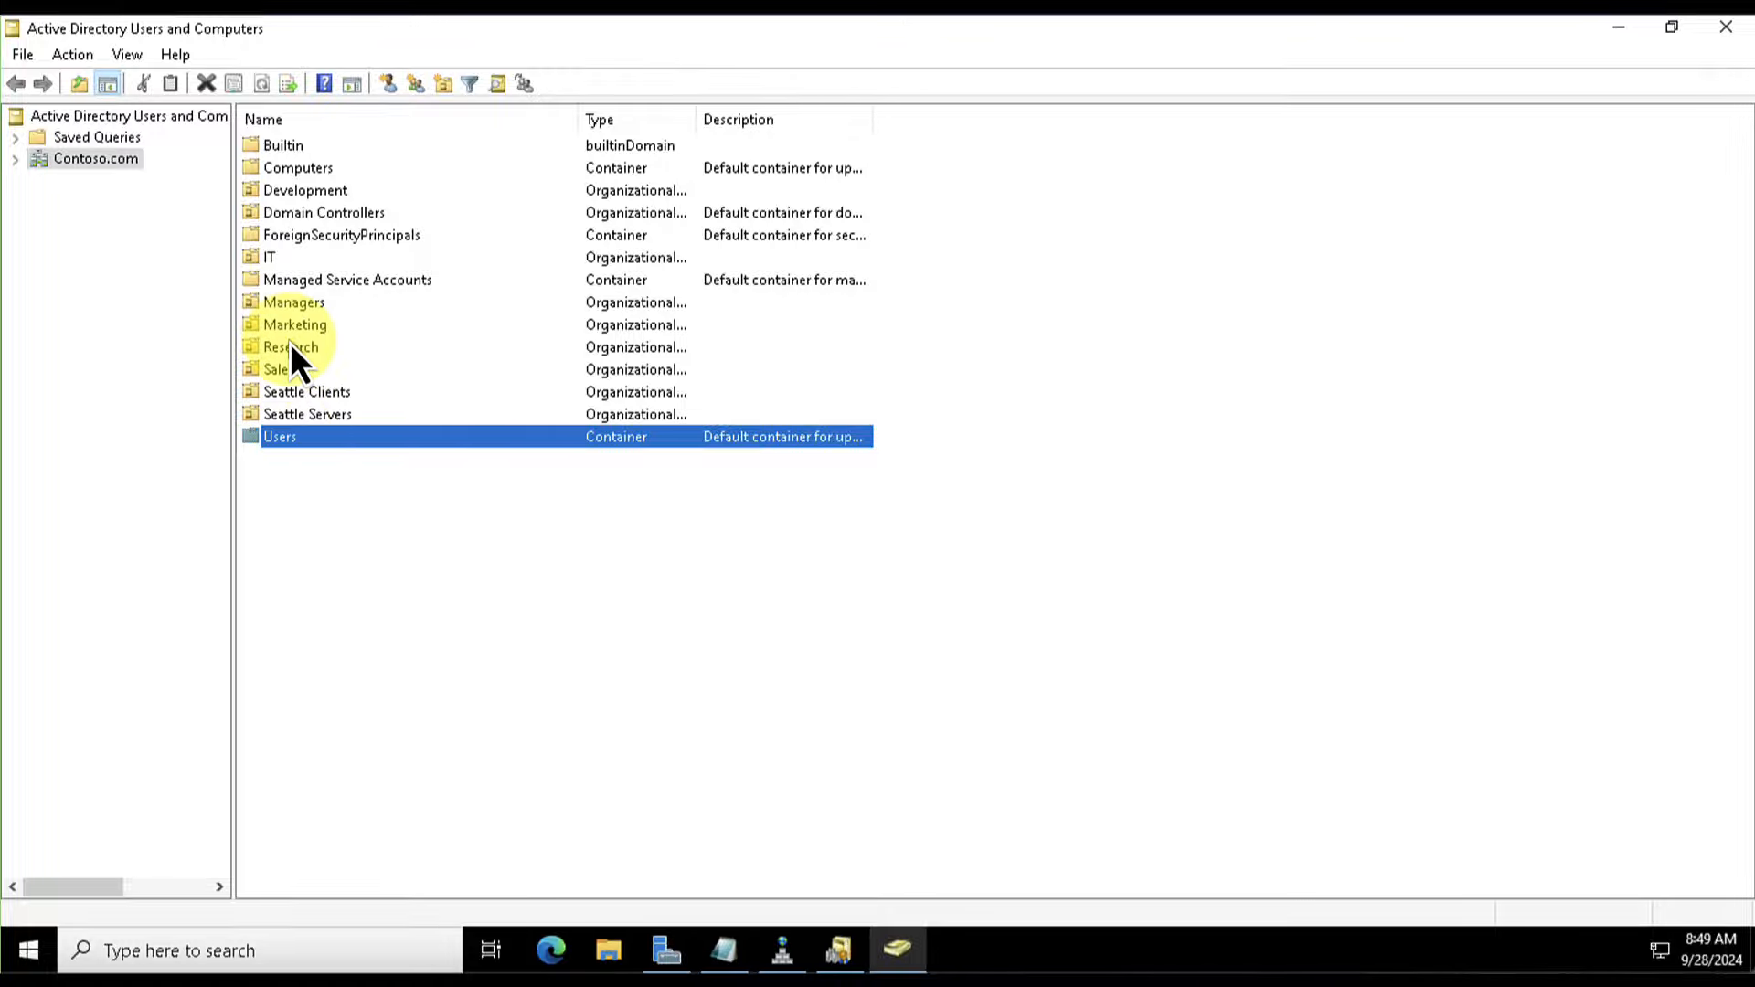
# - Open the IT organizational unit and start creating a new user in it
pyautogui.click(264, 256)
pyautogui.doubleClick(255, 256)
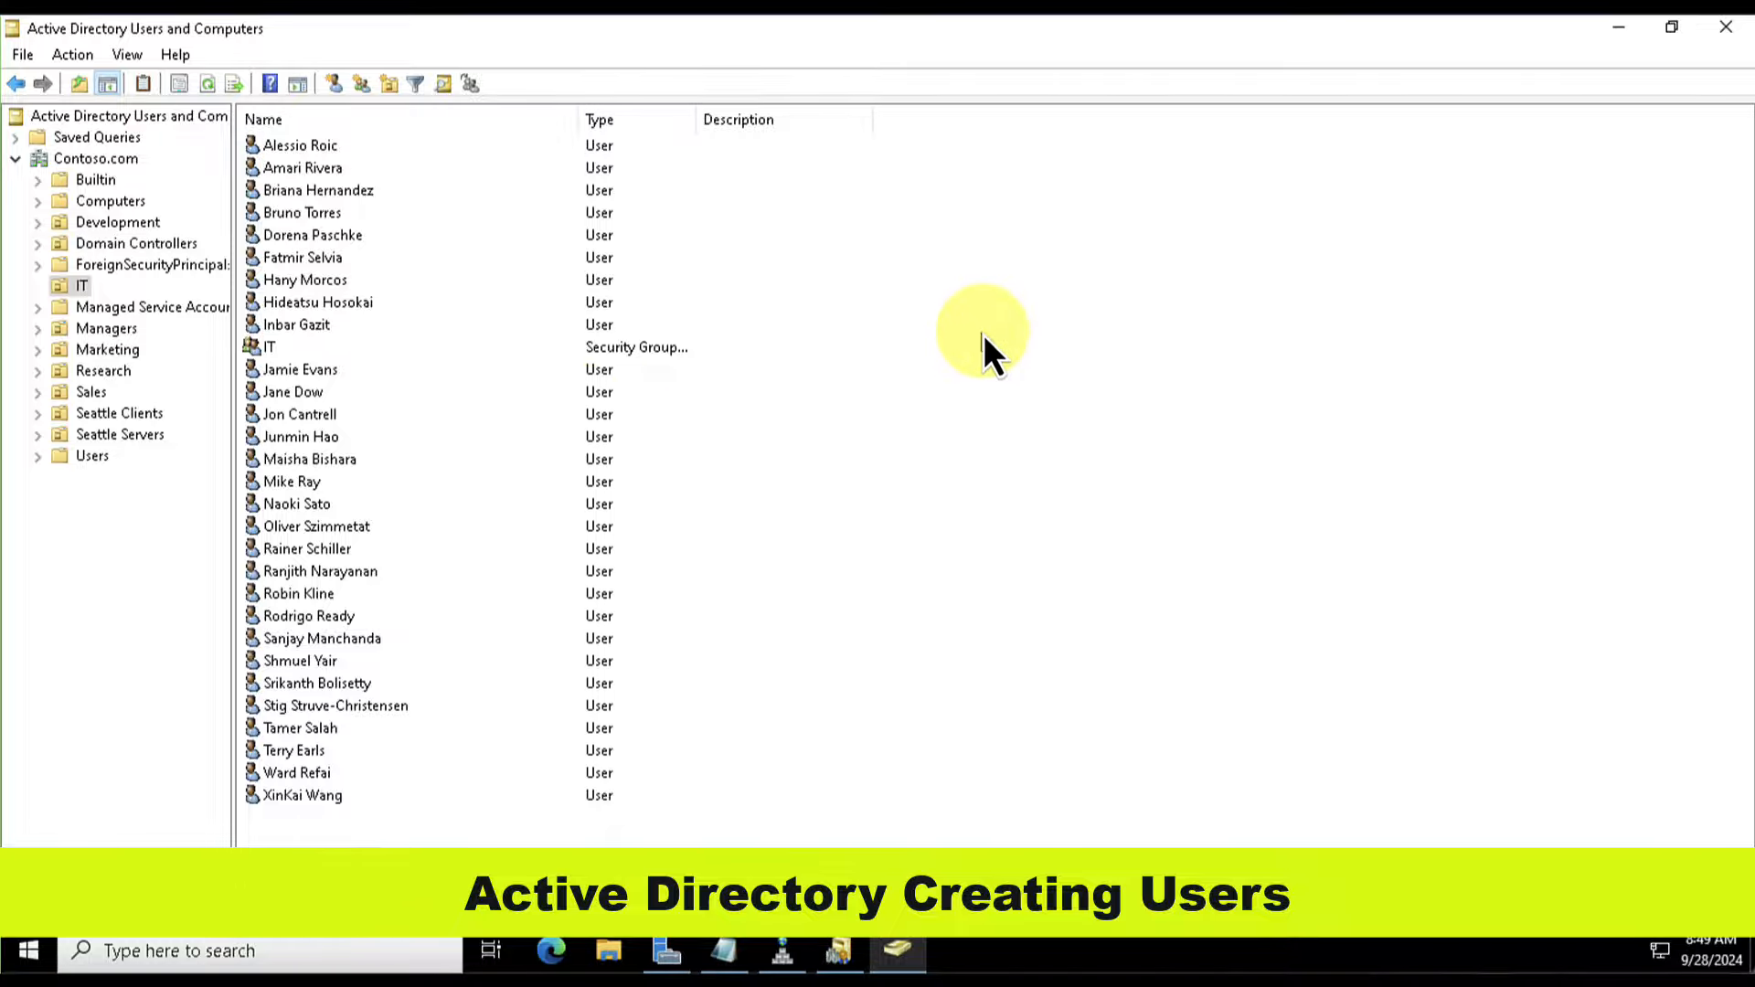
pyautogui.rightClick(912, 327)
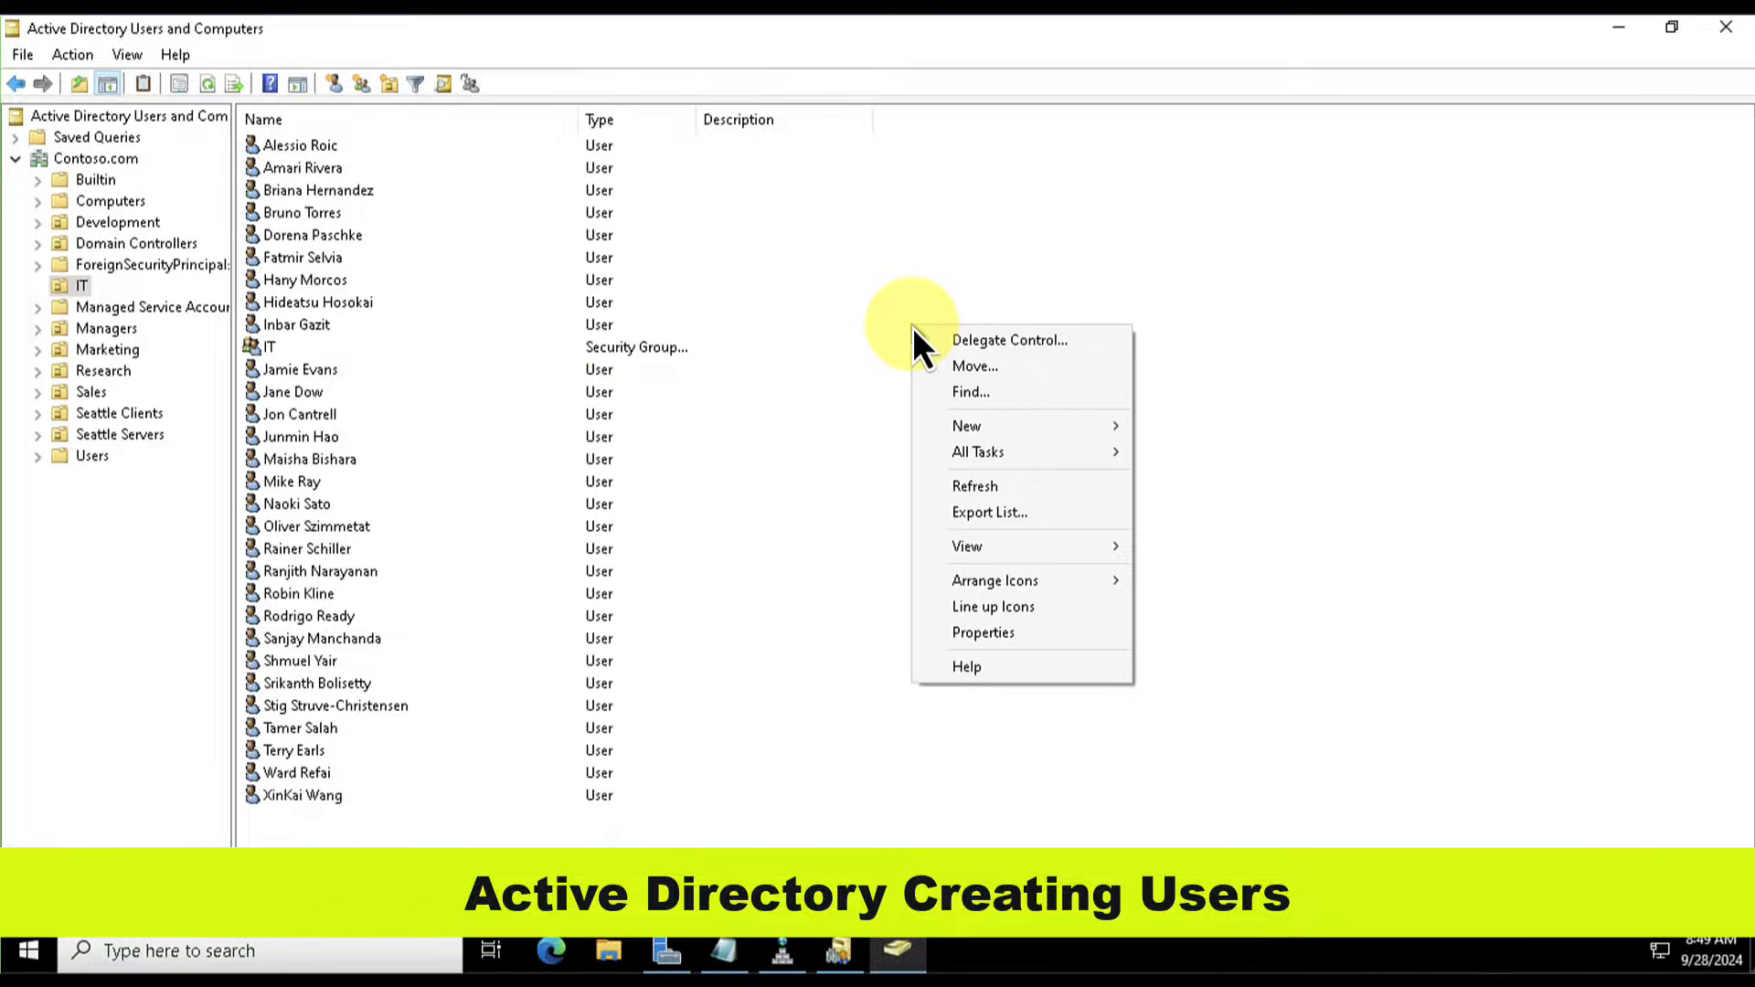
pyautogui.moveTo(1013, 431)
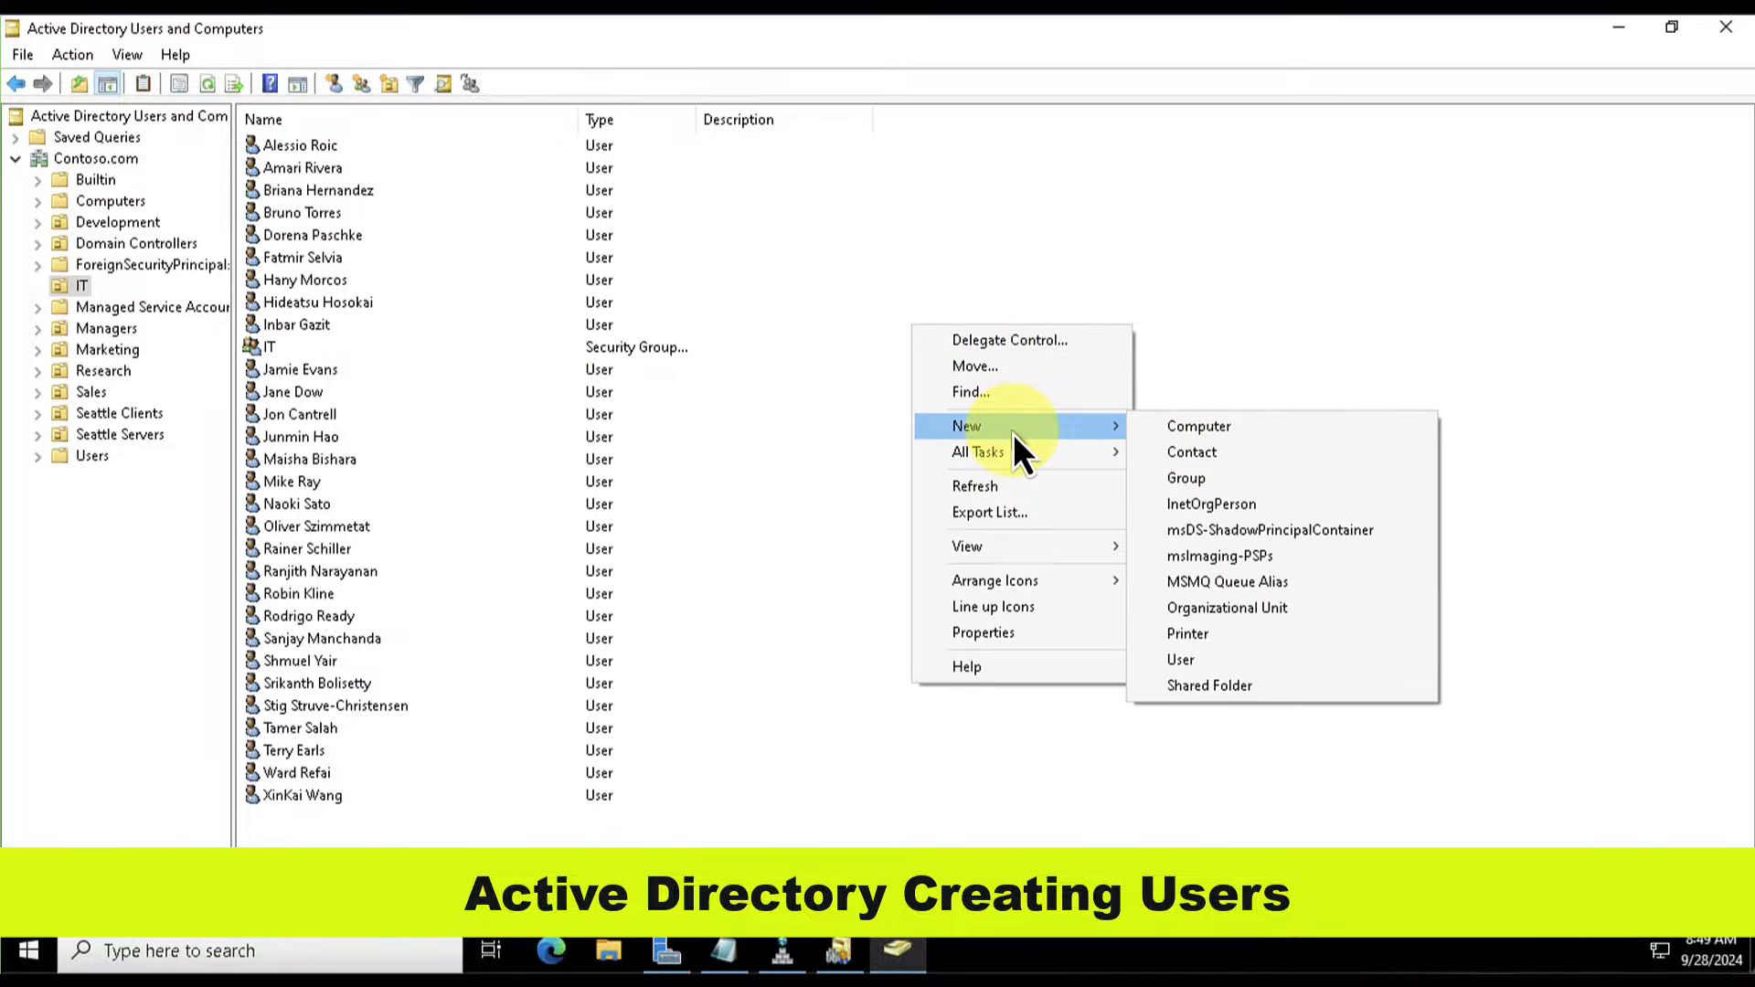
pyautogui.click(1199, 659)
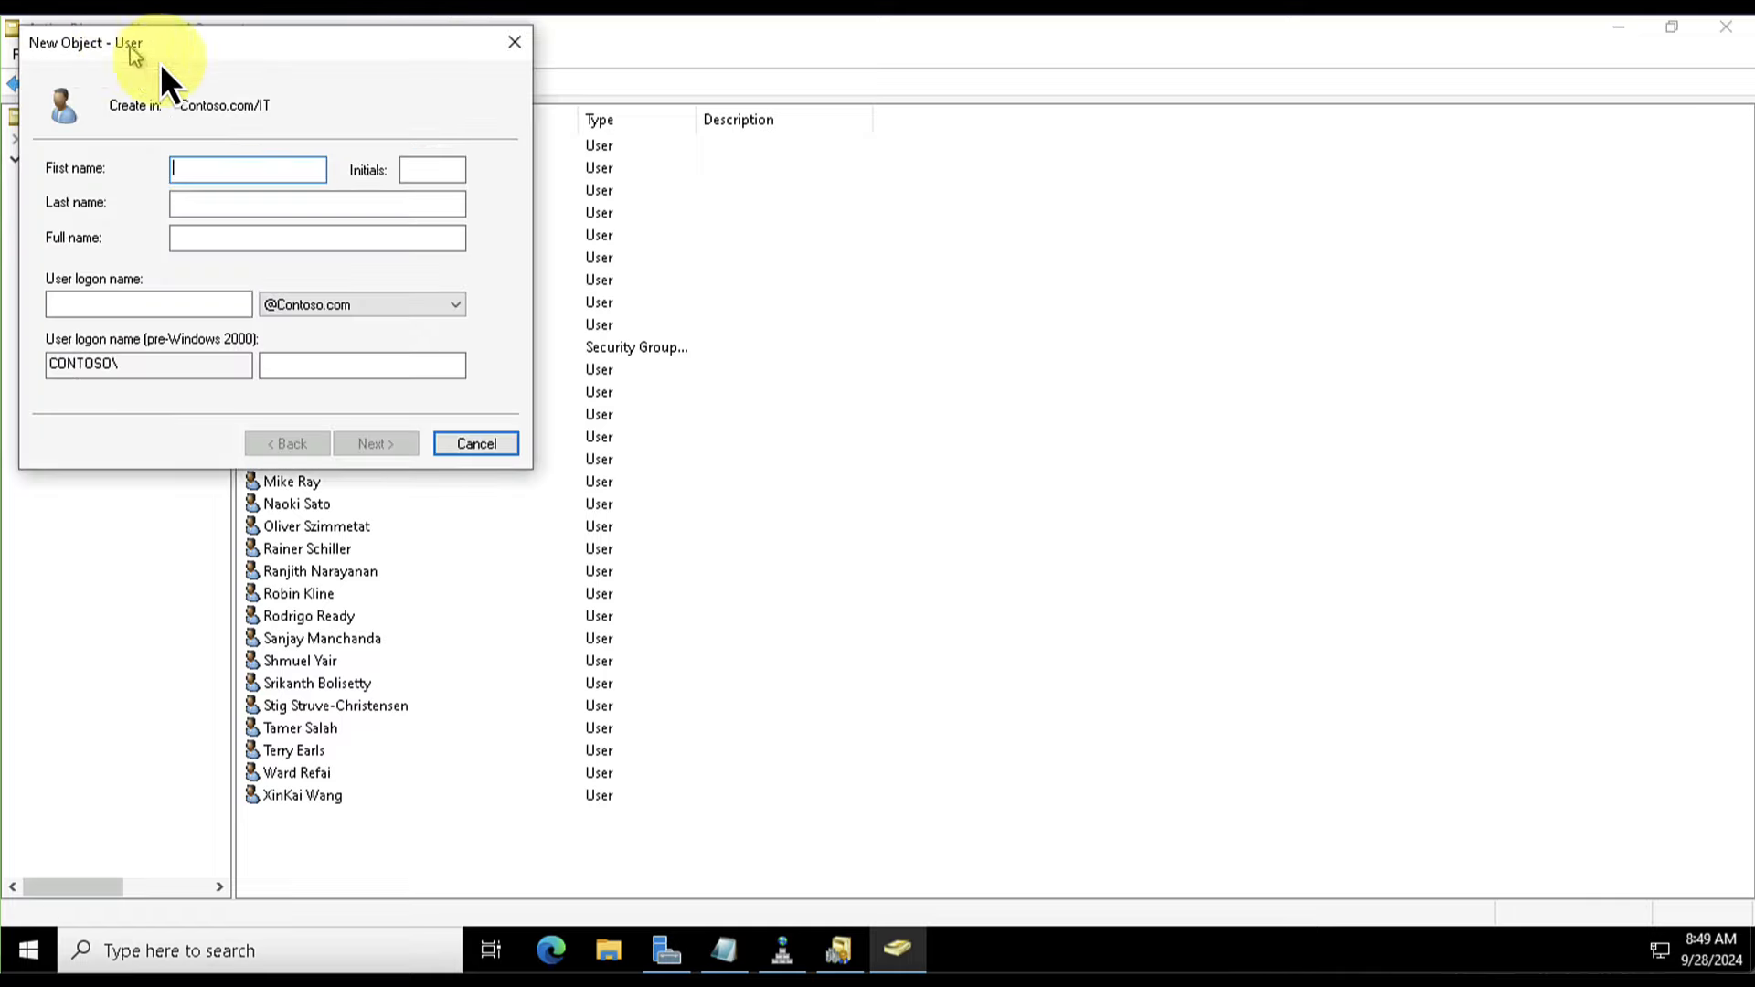
pyautogui.moveTo(130, 52); pyautogui.dragTo(560, 185)
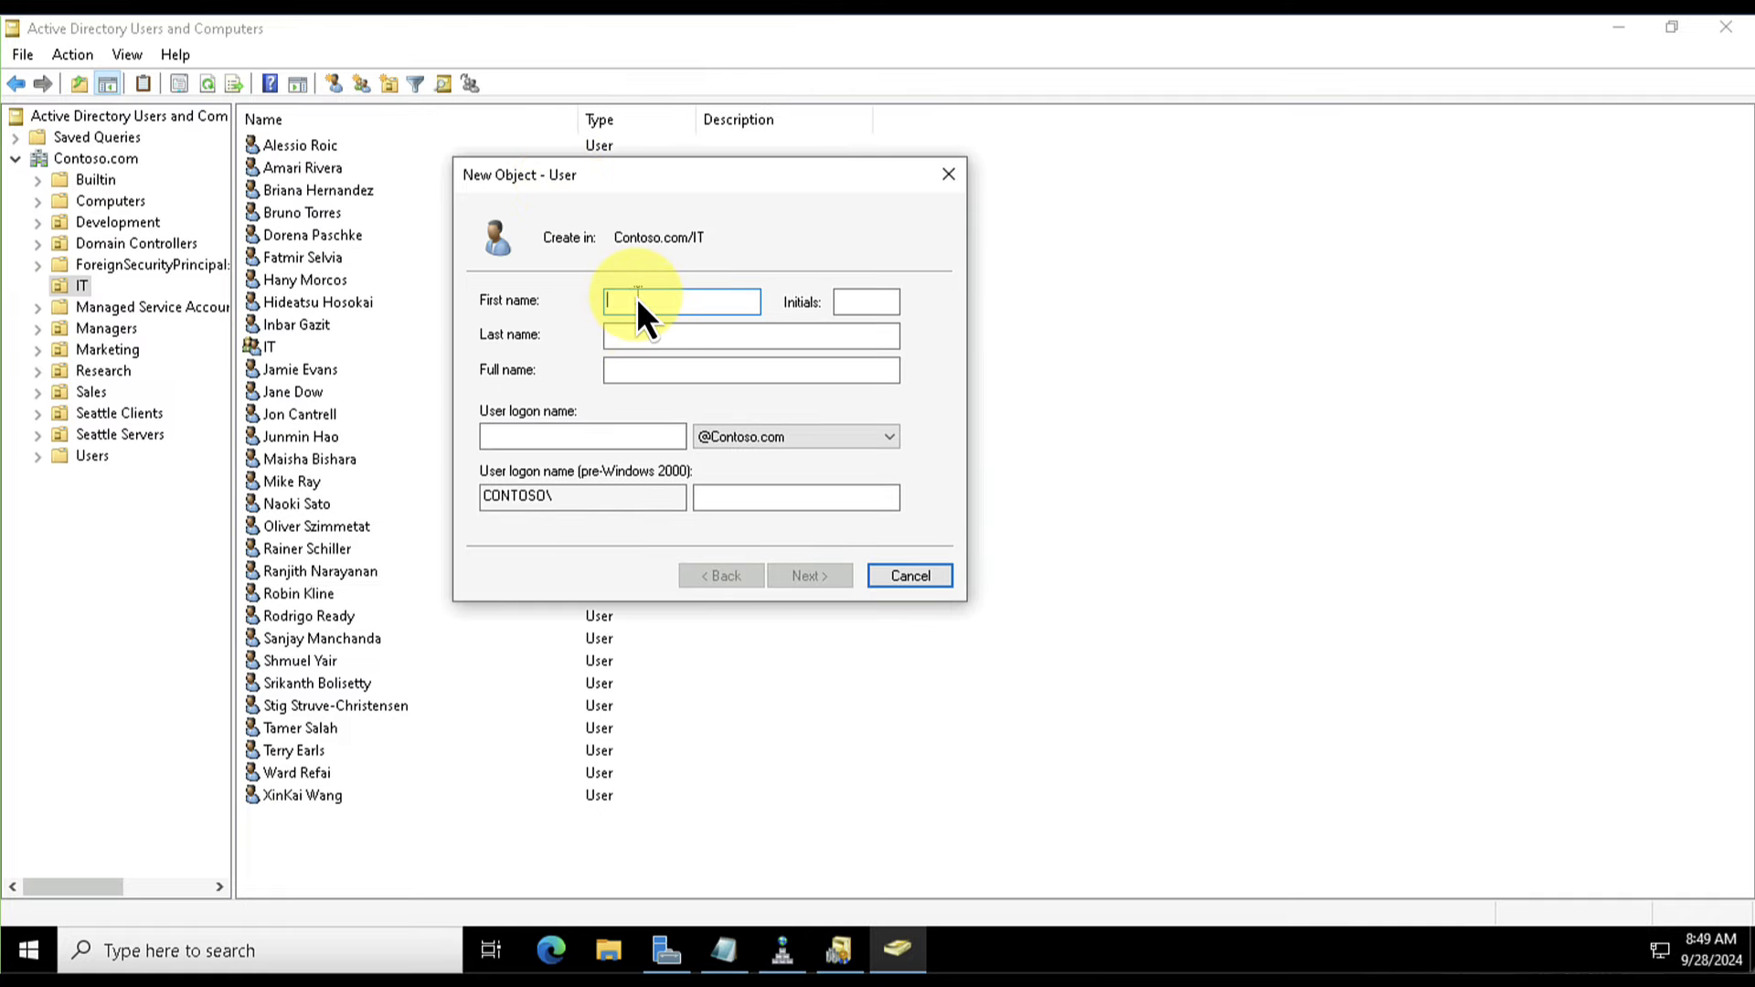
# - Enter the new user's first name, last name and Contoso.com logon name, and continue to the password settings
pyautogui.write('James')
pyautogui.press('Tab')
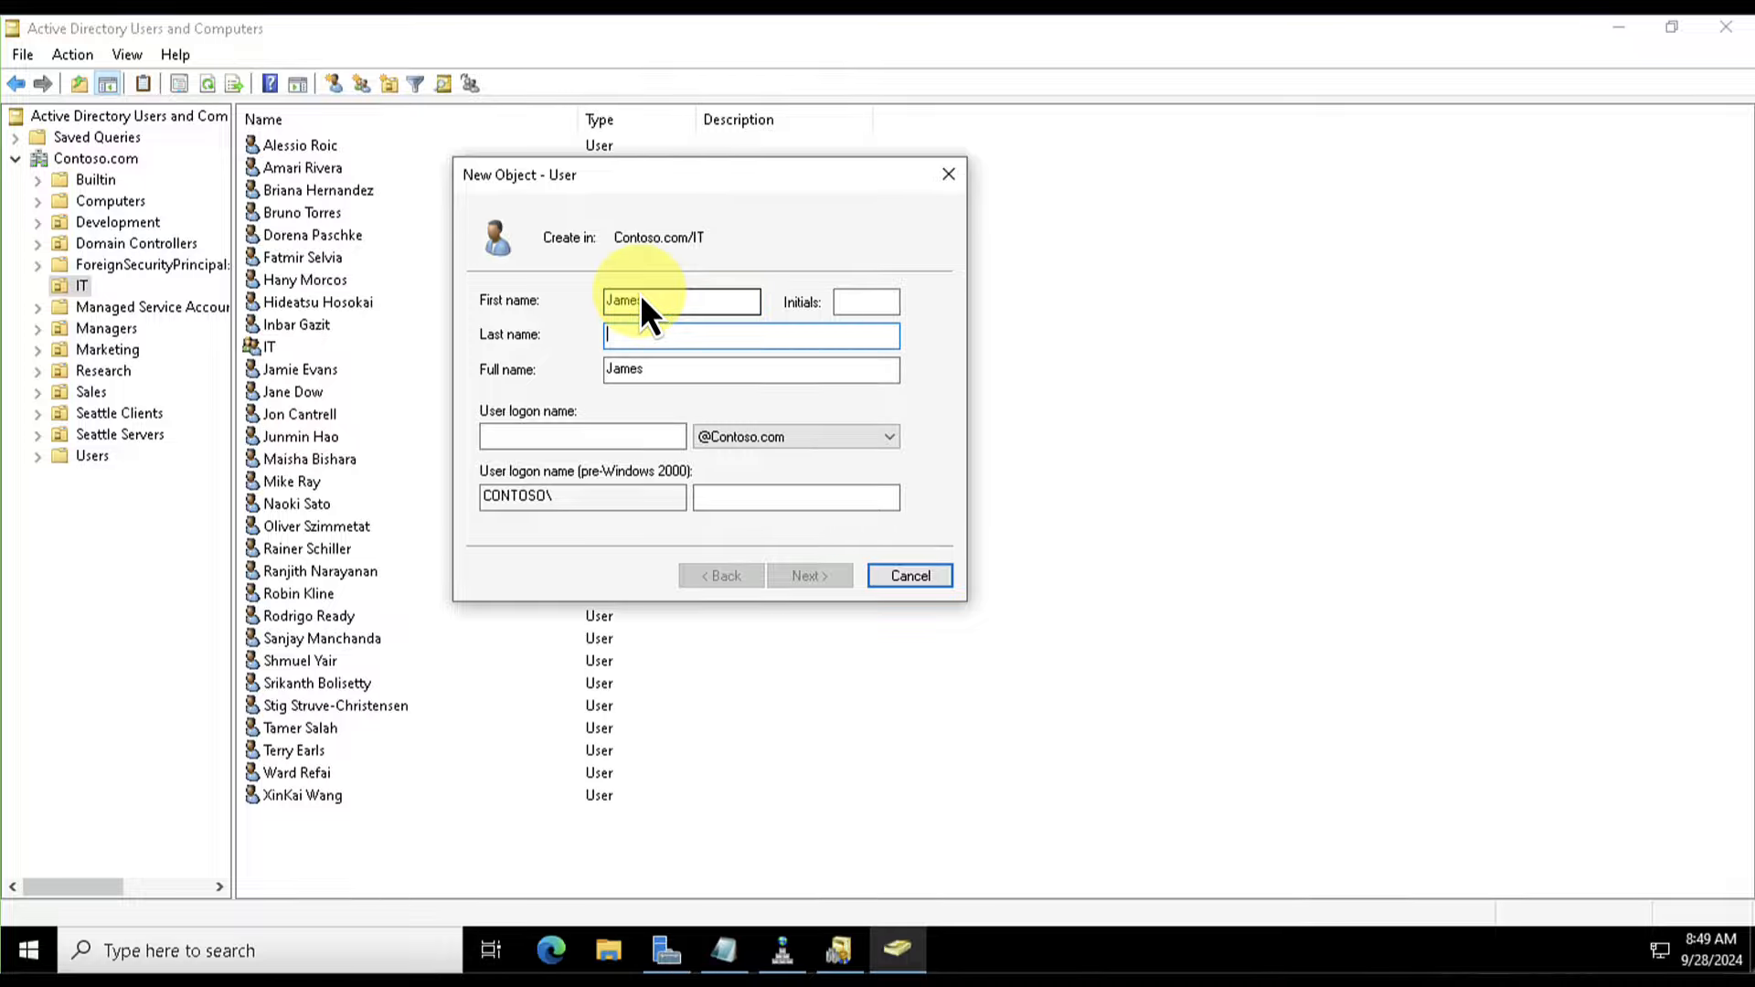
pyautogui.write('Kirk')
pyautogui.click(568, 433)
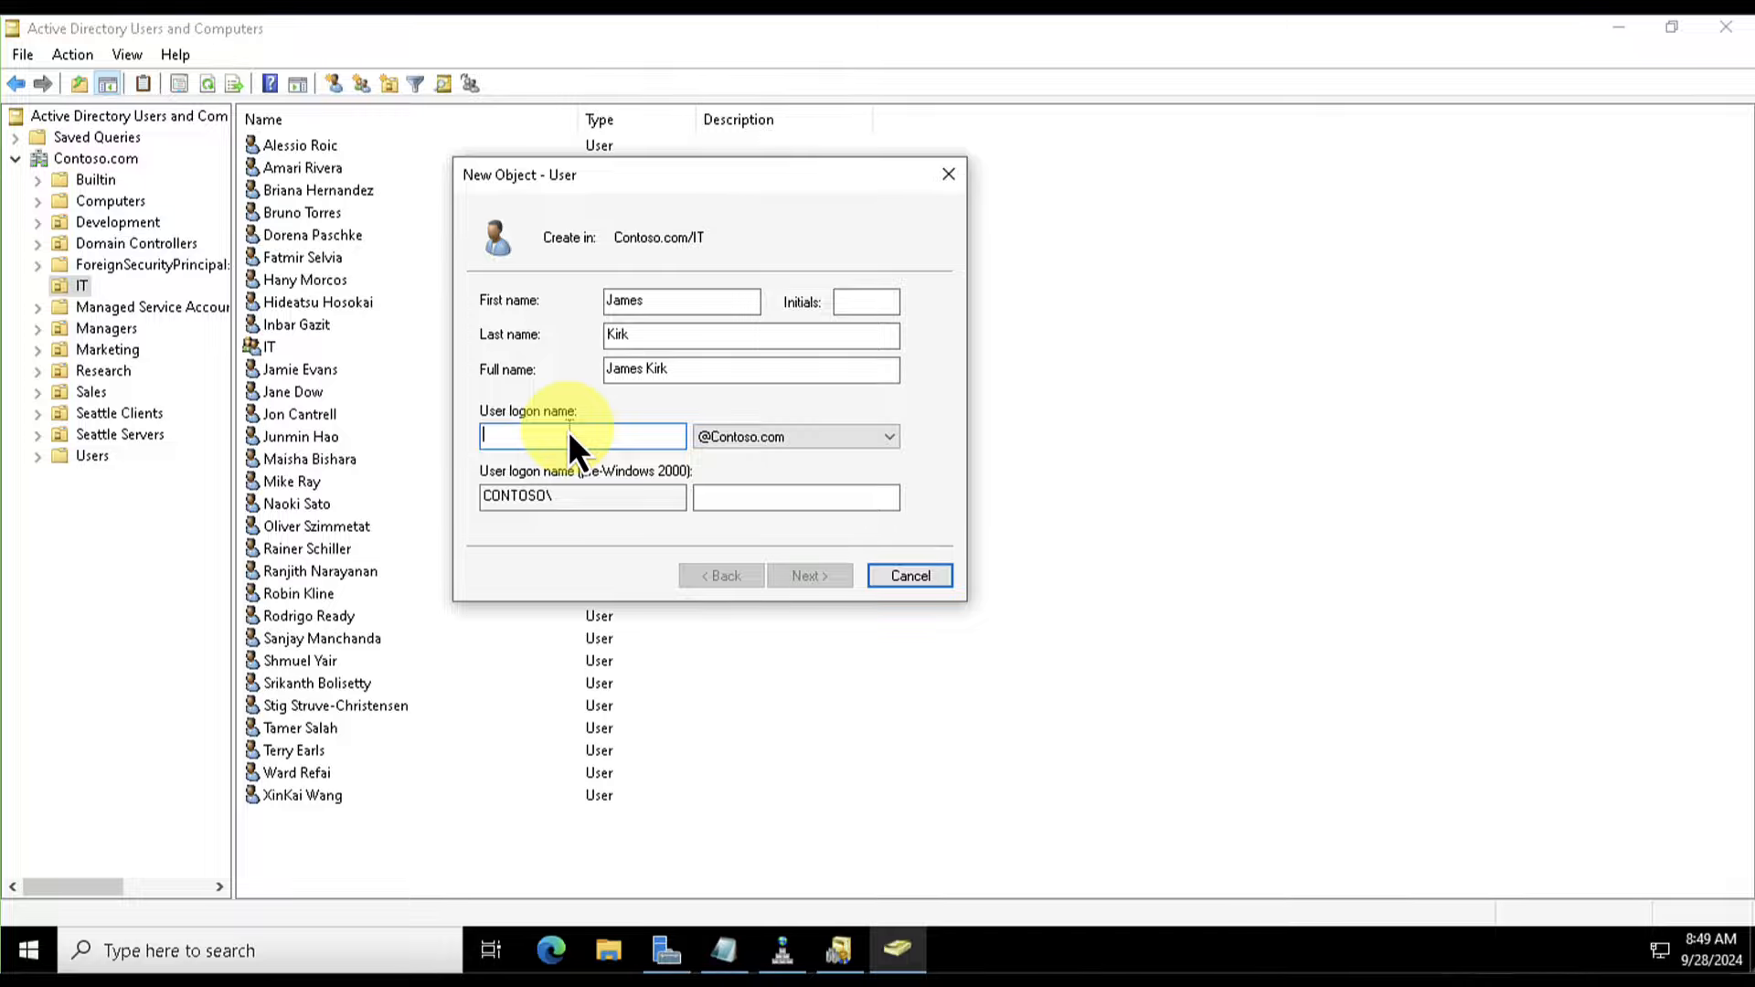
pyautogui.write('Kirkj')
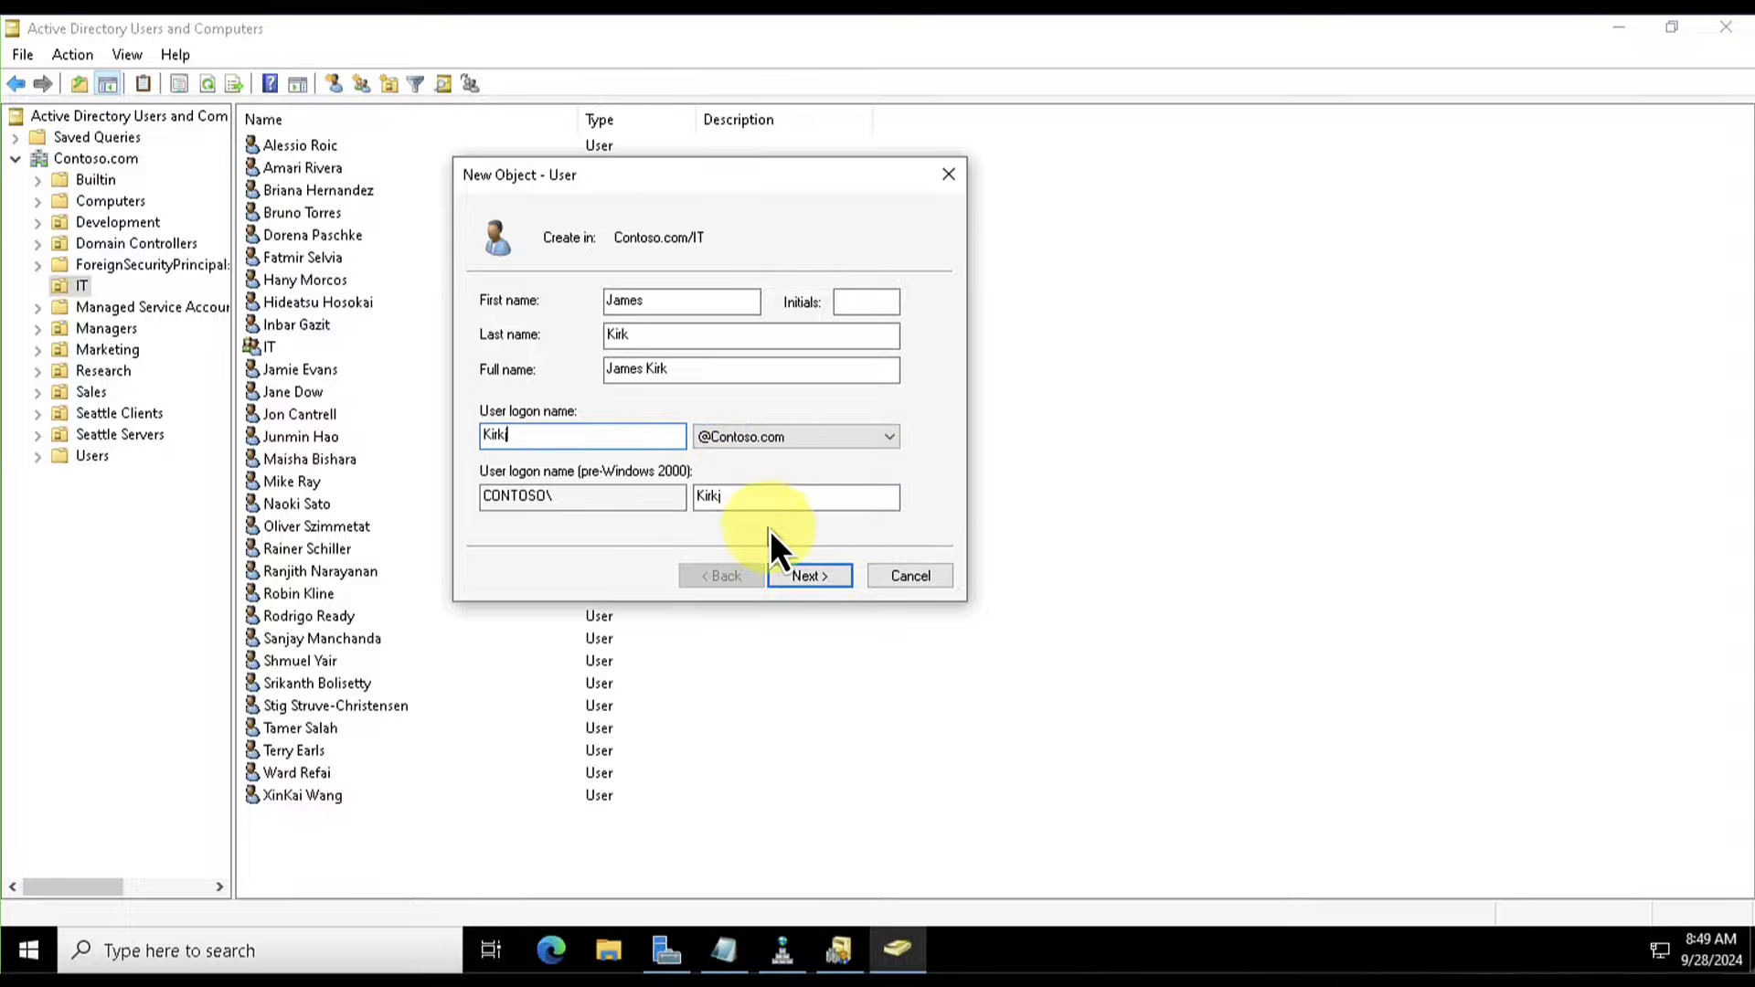
pyautogui.click(830, 579)
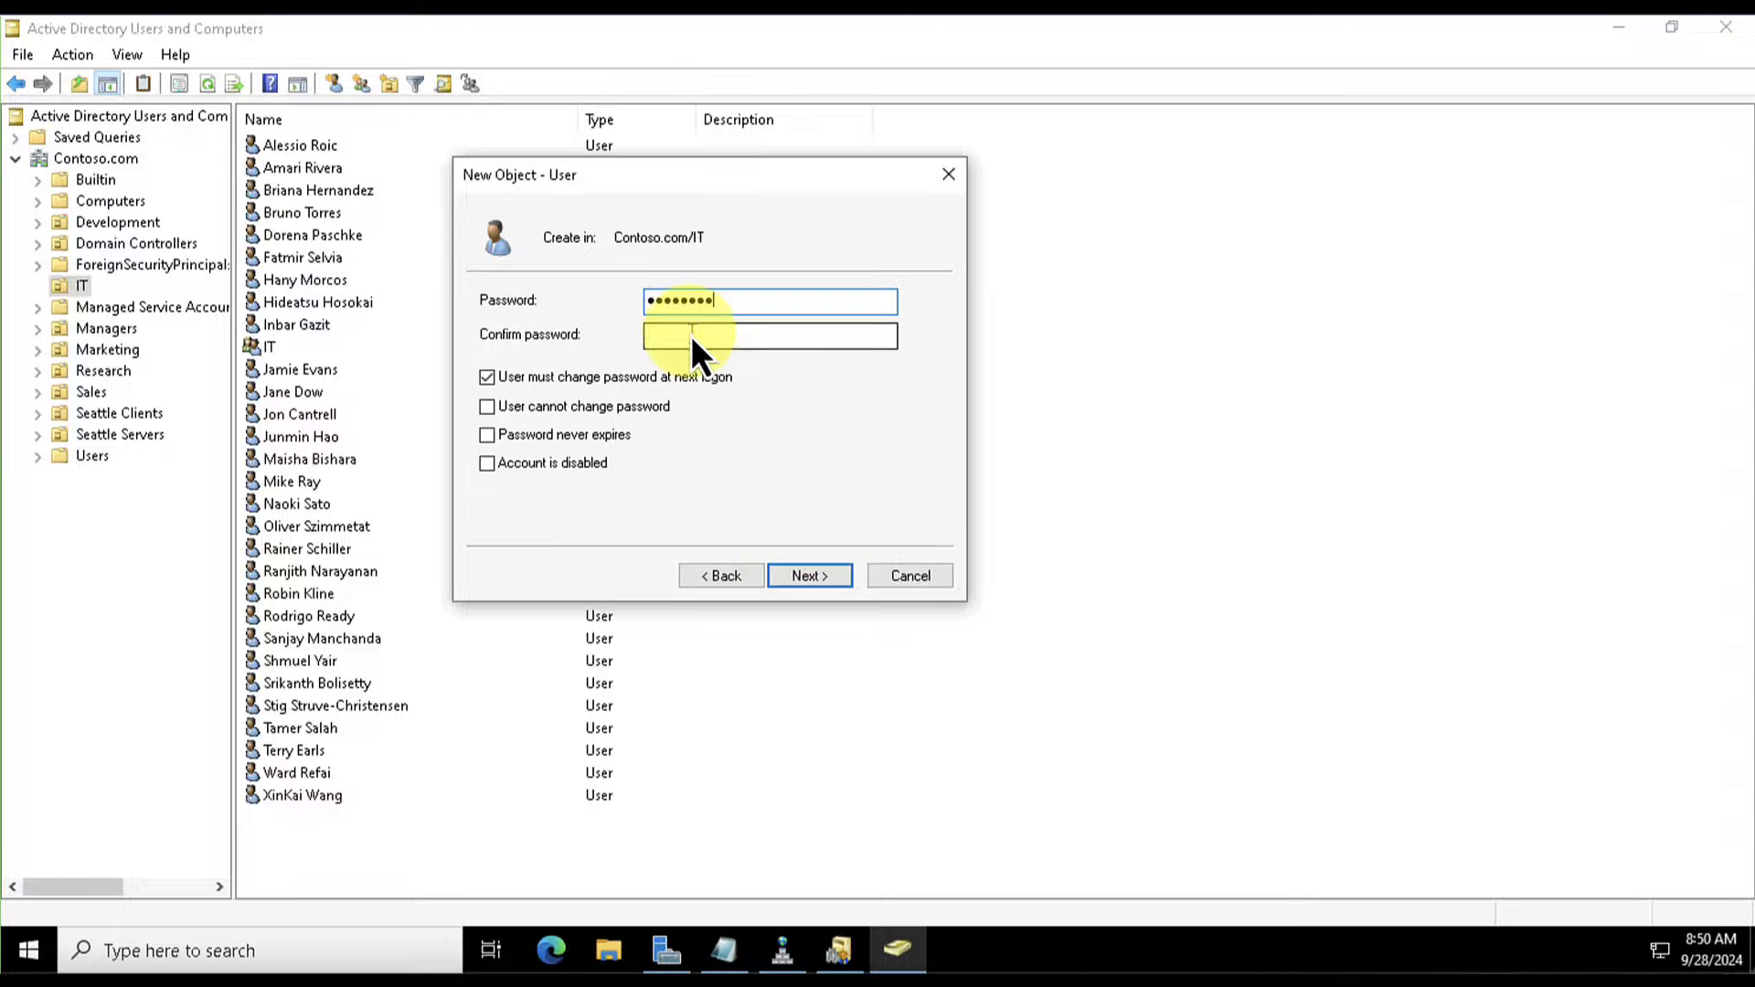
# - Enter and confirm the new account's password, turn off the required password change at next logon, and set the password to never expire
pyautogui.click(684, 335)
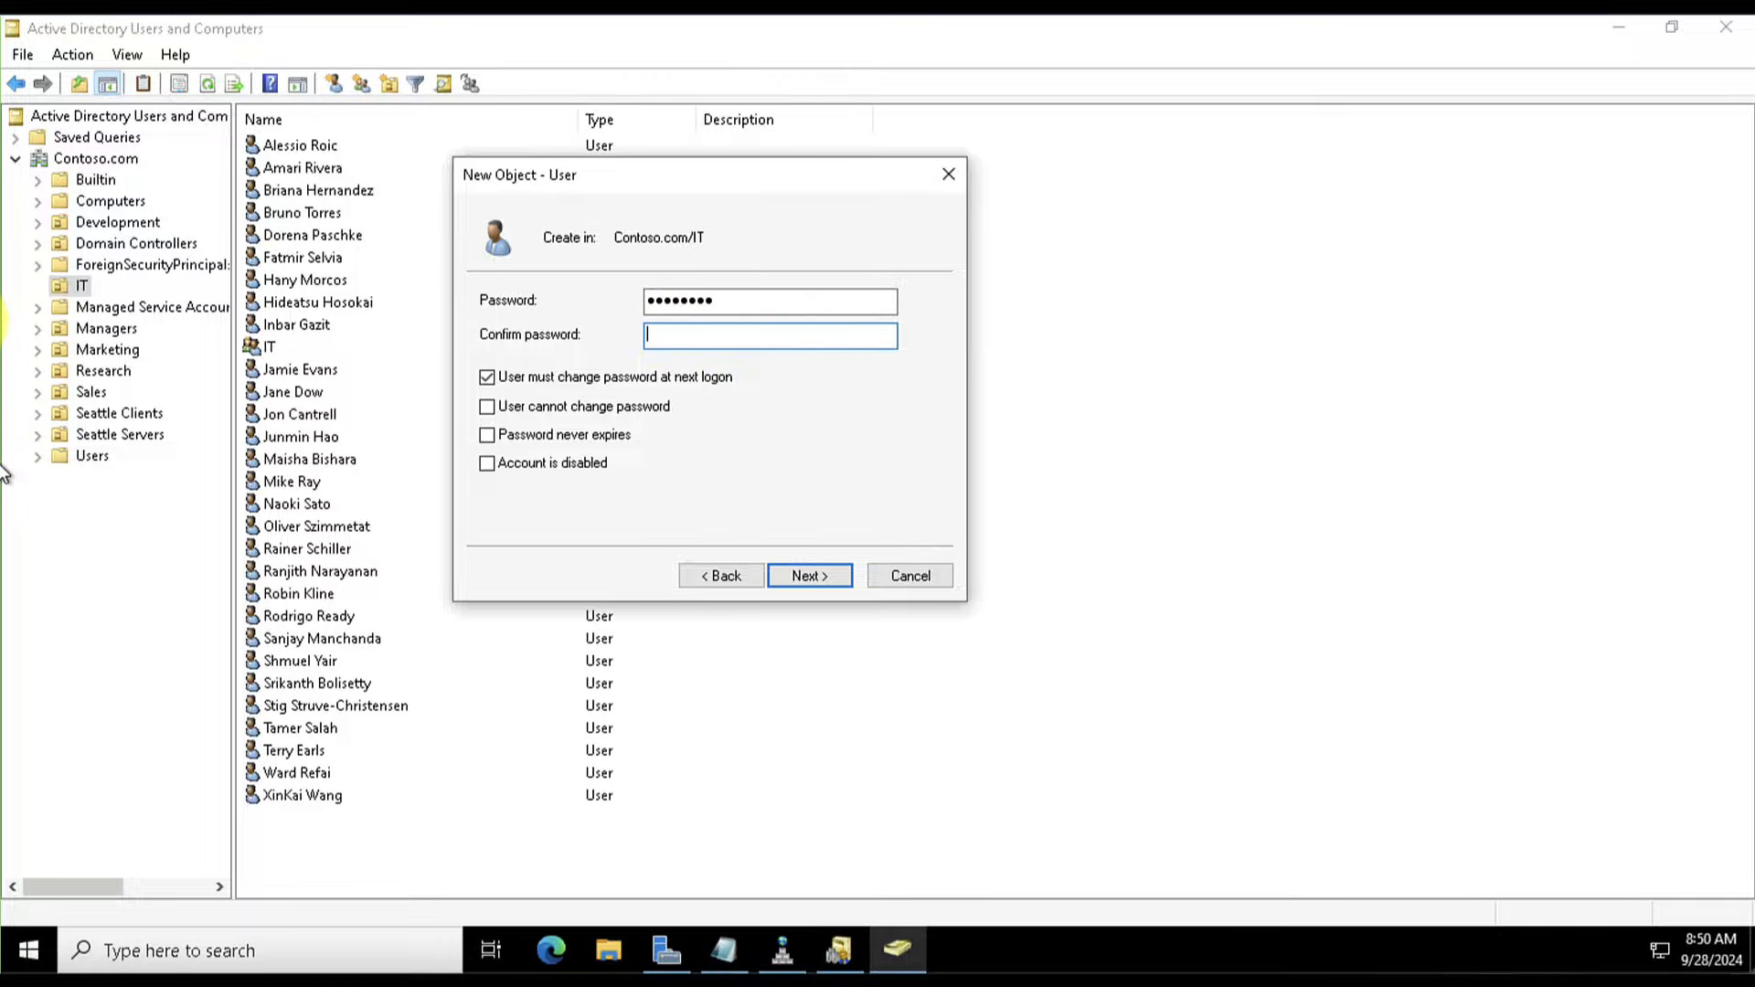
pyautogui.write('••••••••')
pyautogui.press('Return')
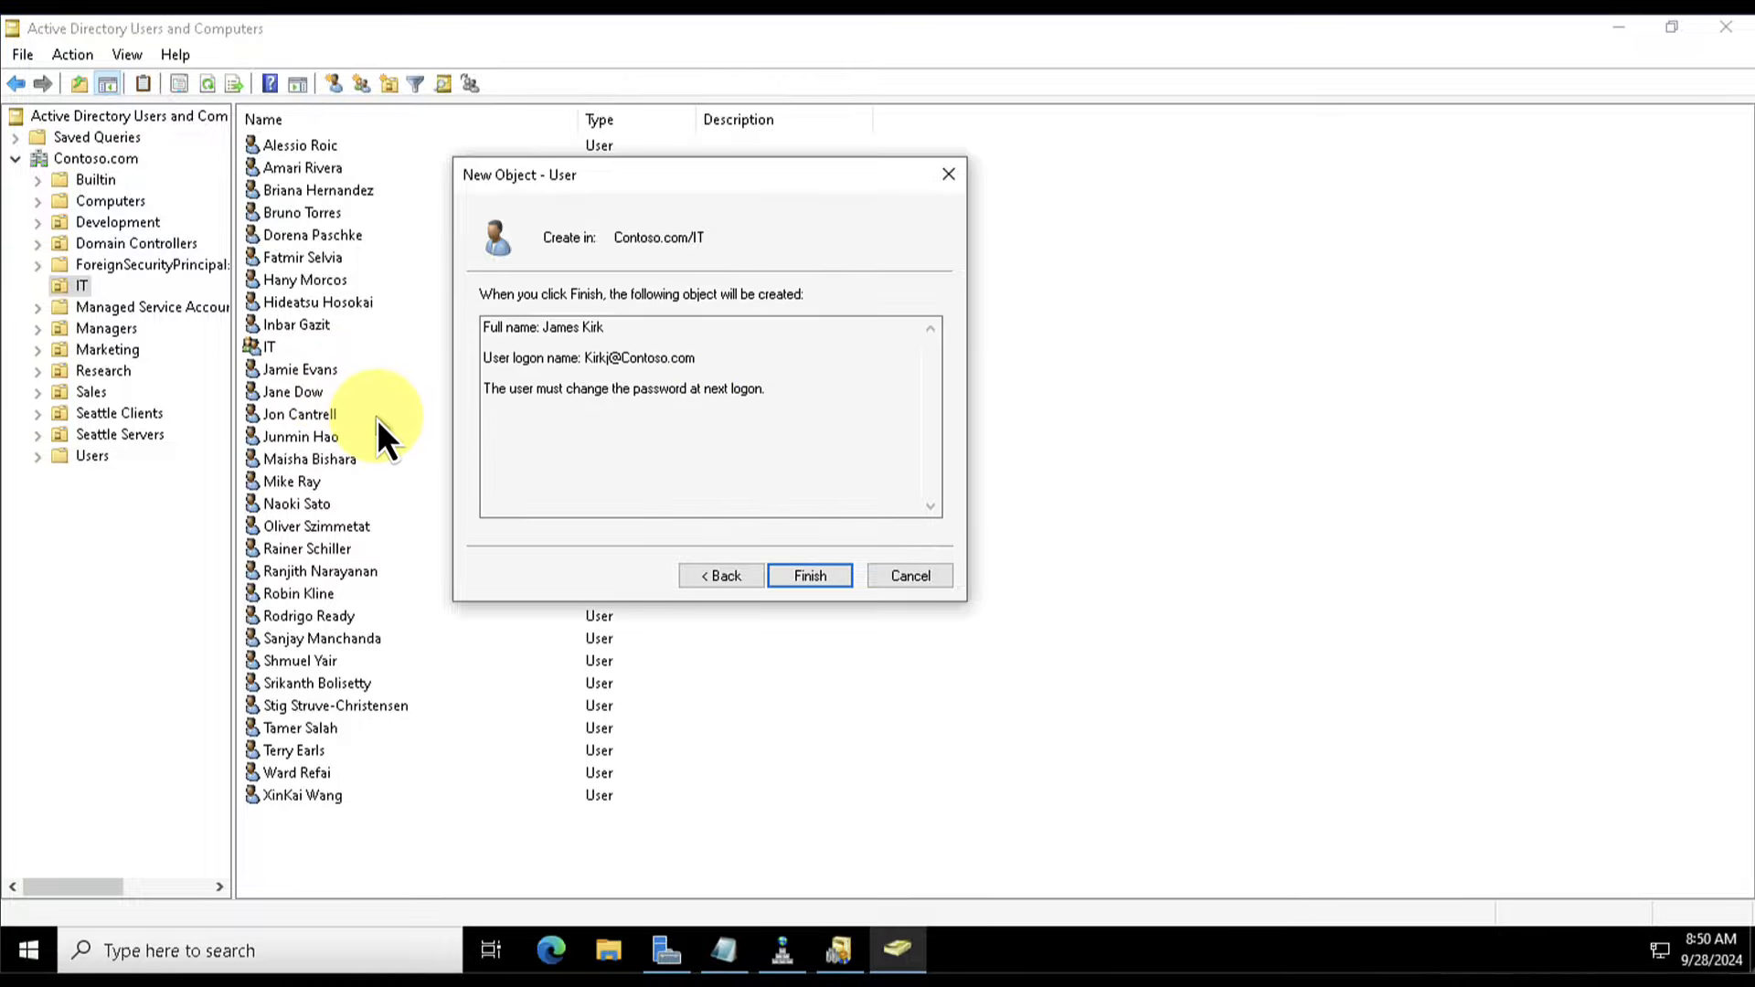
pyautogui.click(722, 575)
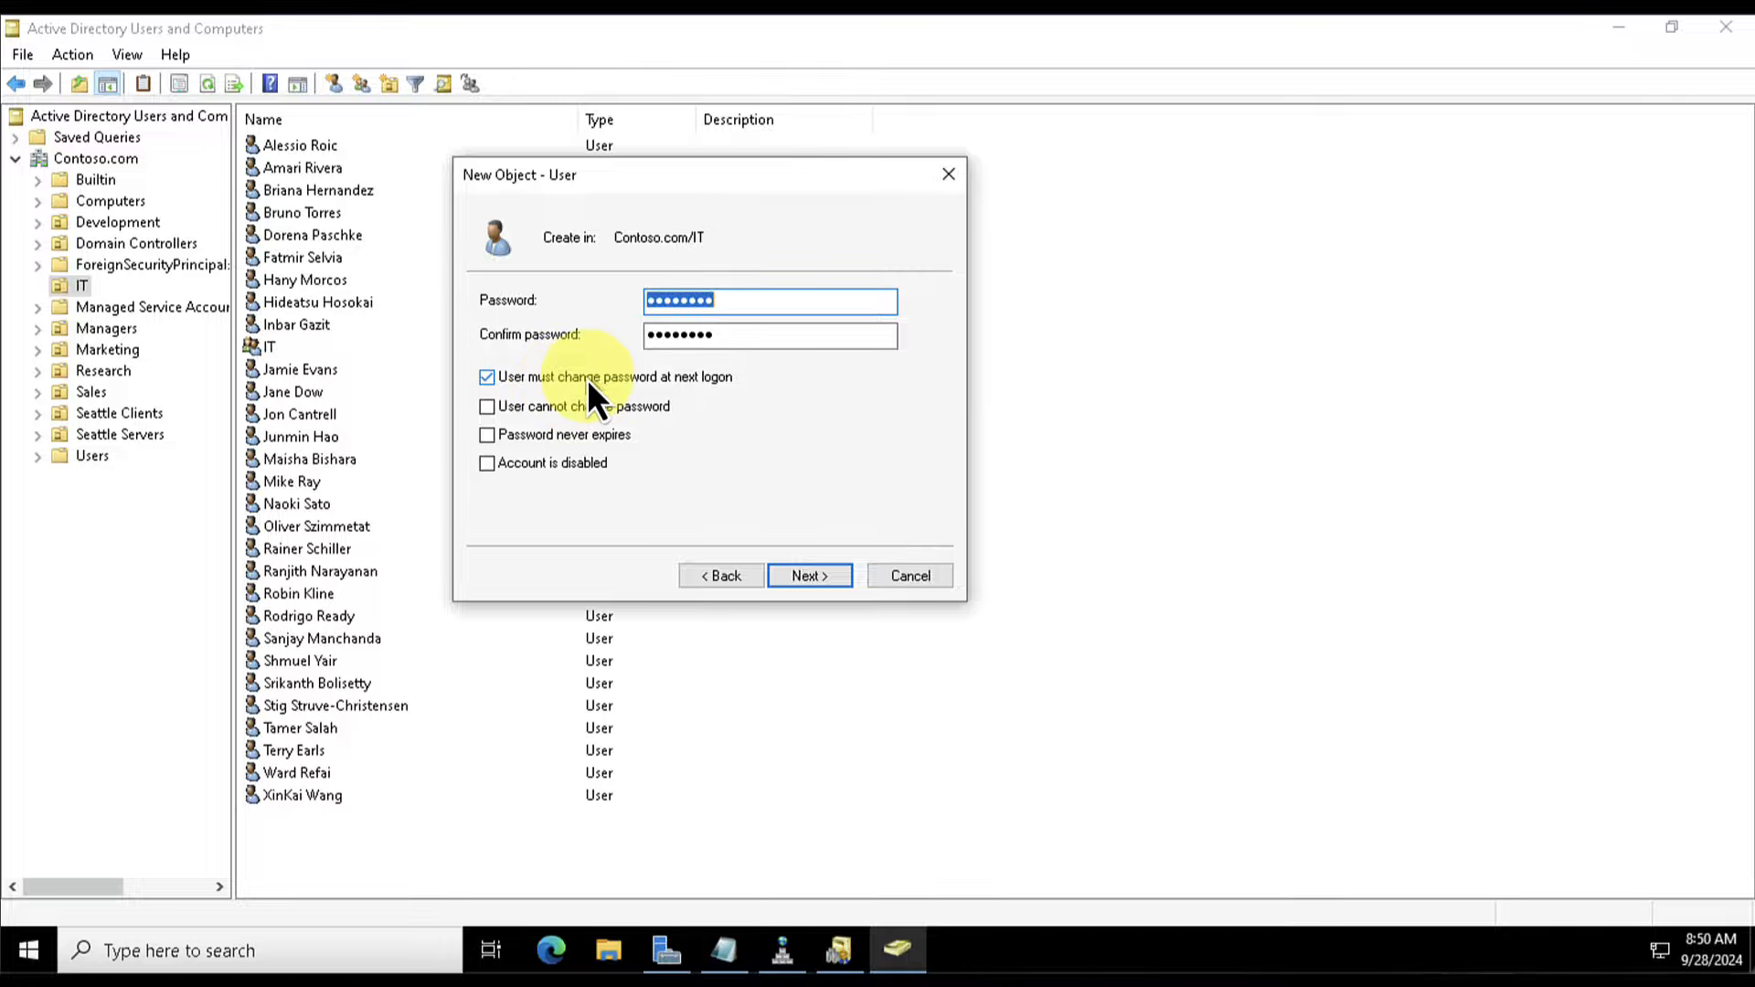
pyautogui.click(558, 376)
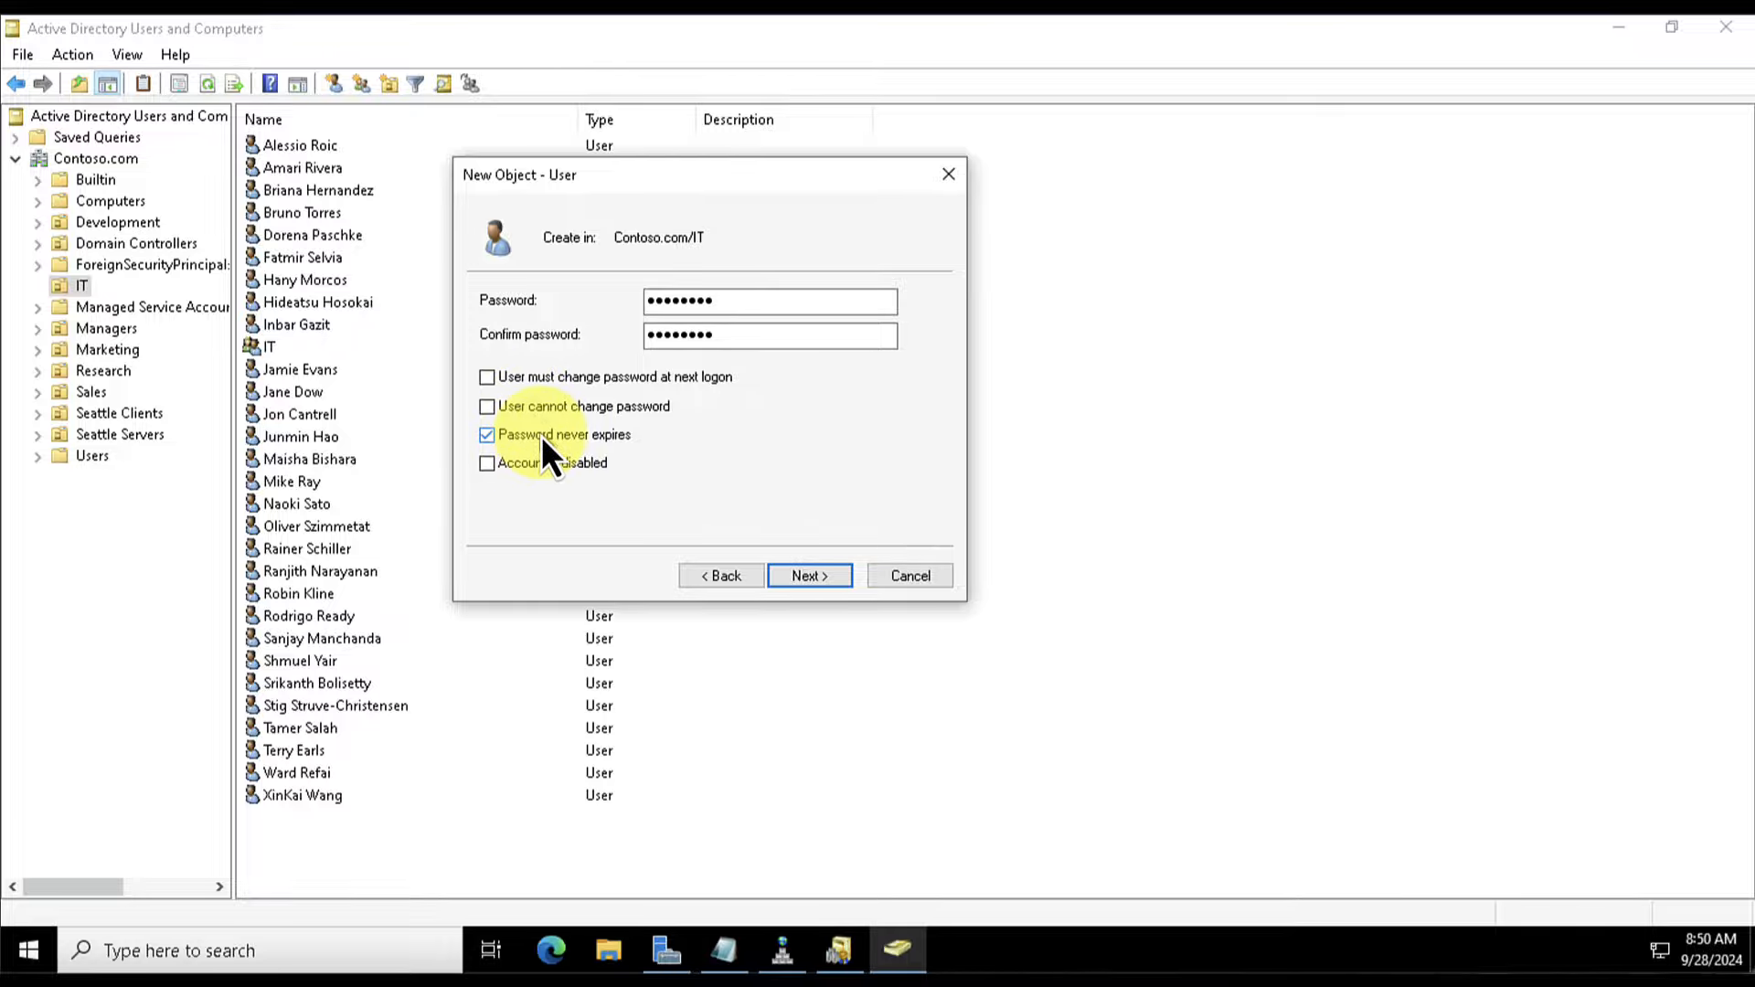
# - Turn off the never-expiring password option and finish creating the user in the IT organizational unit
pyautogui.click(541, 435)
pyautogui.click(541, 435)
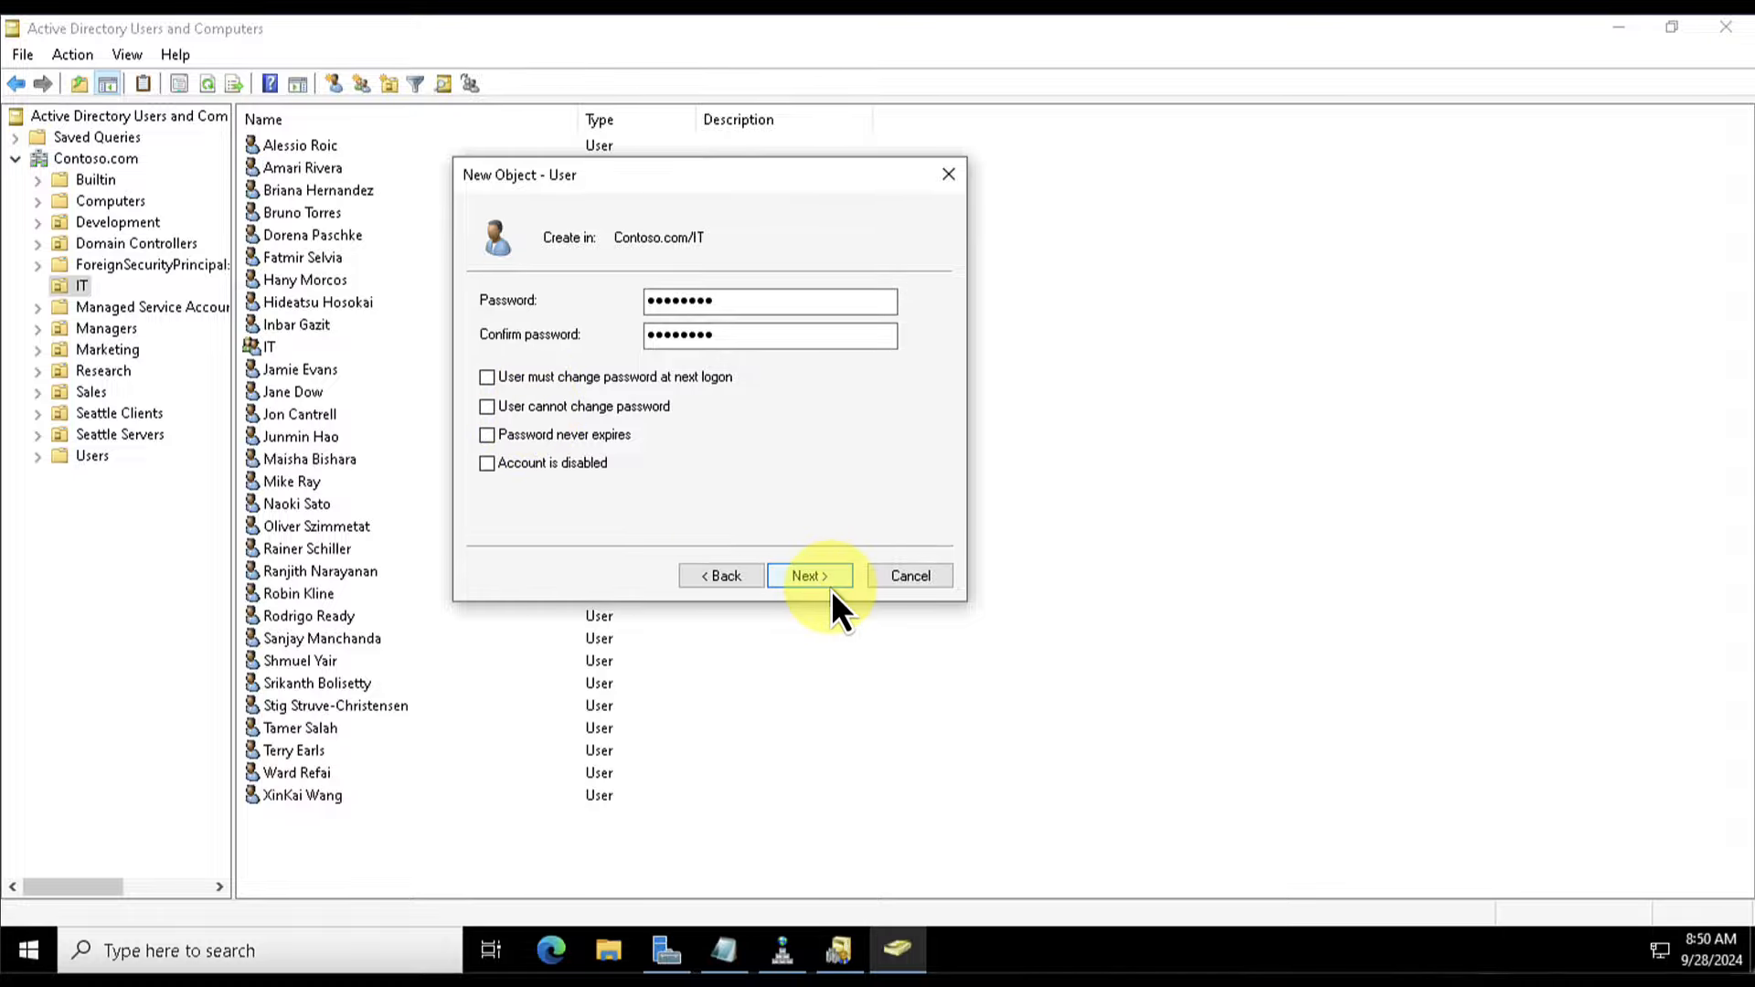
pyautogui.click(810, 575)
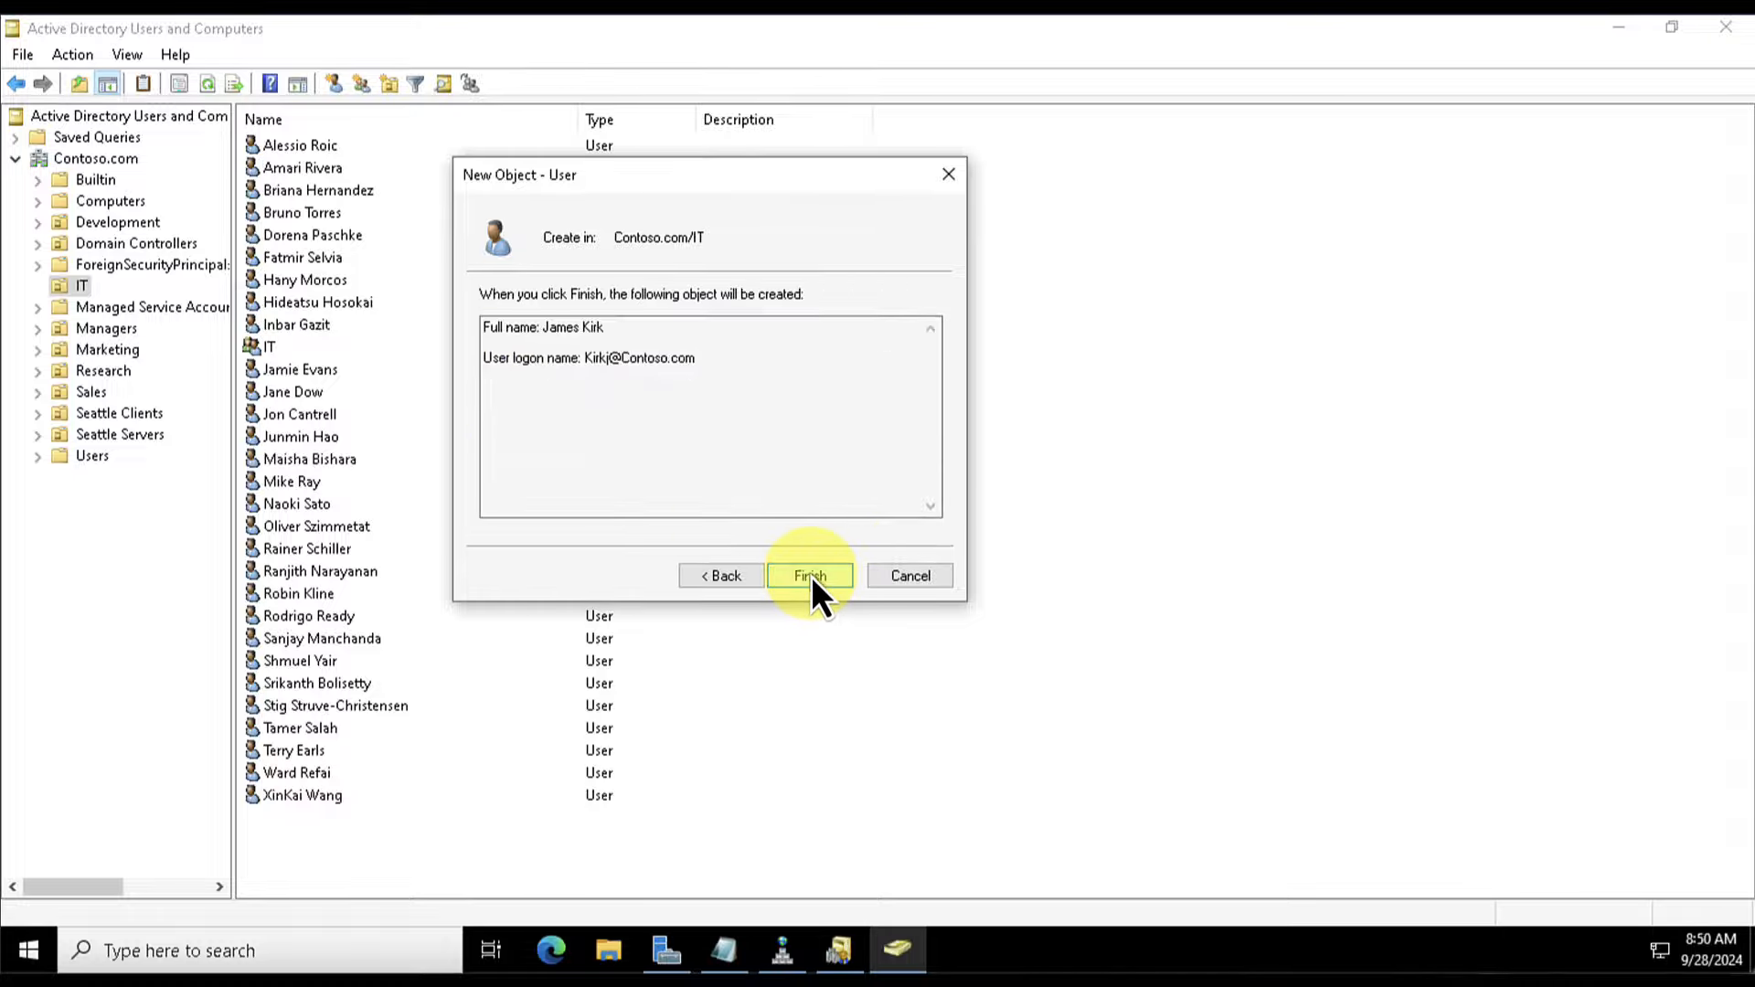
pyautogui.click(810, 576)
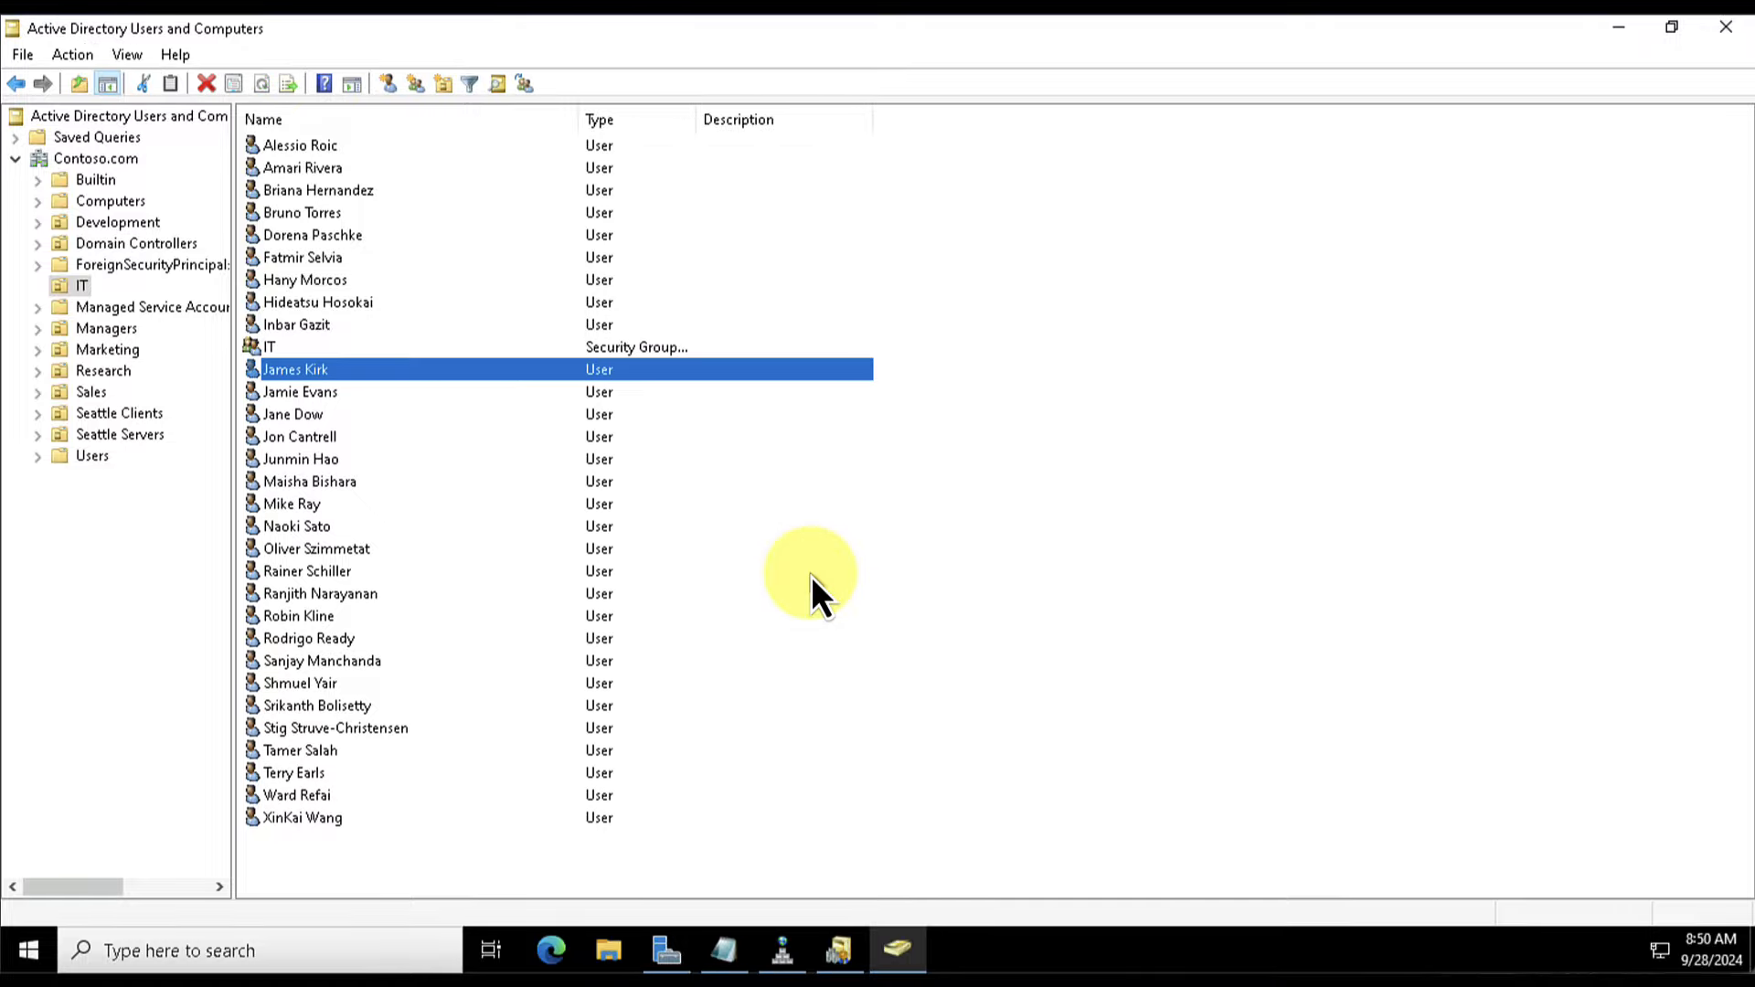
# - Open the new user's properties and examine the general, address and account details
pyautogui.rightClick(328, 369)
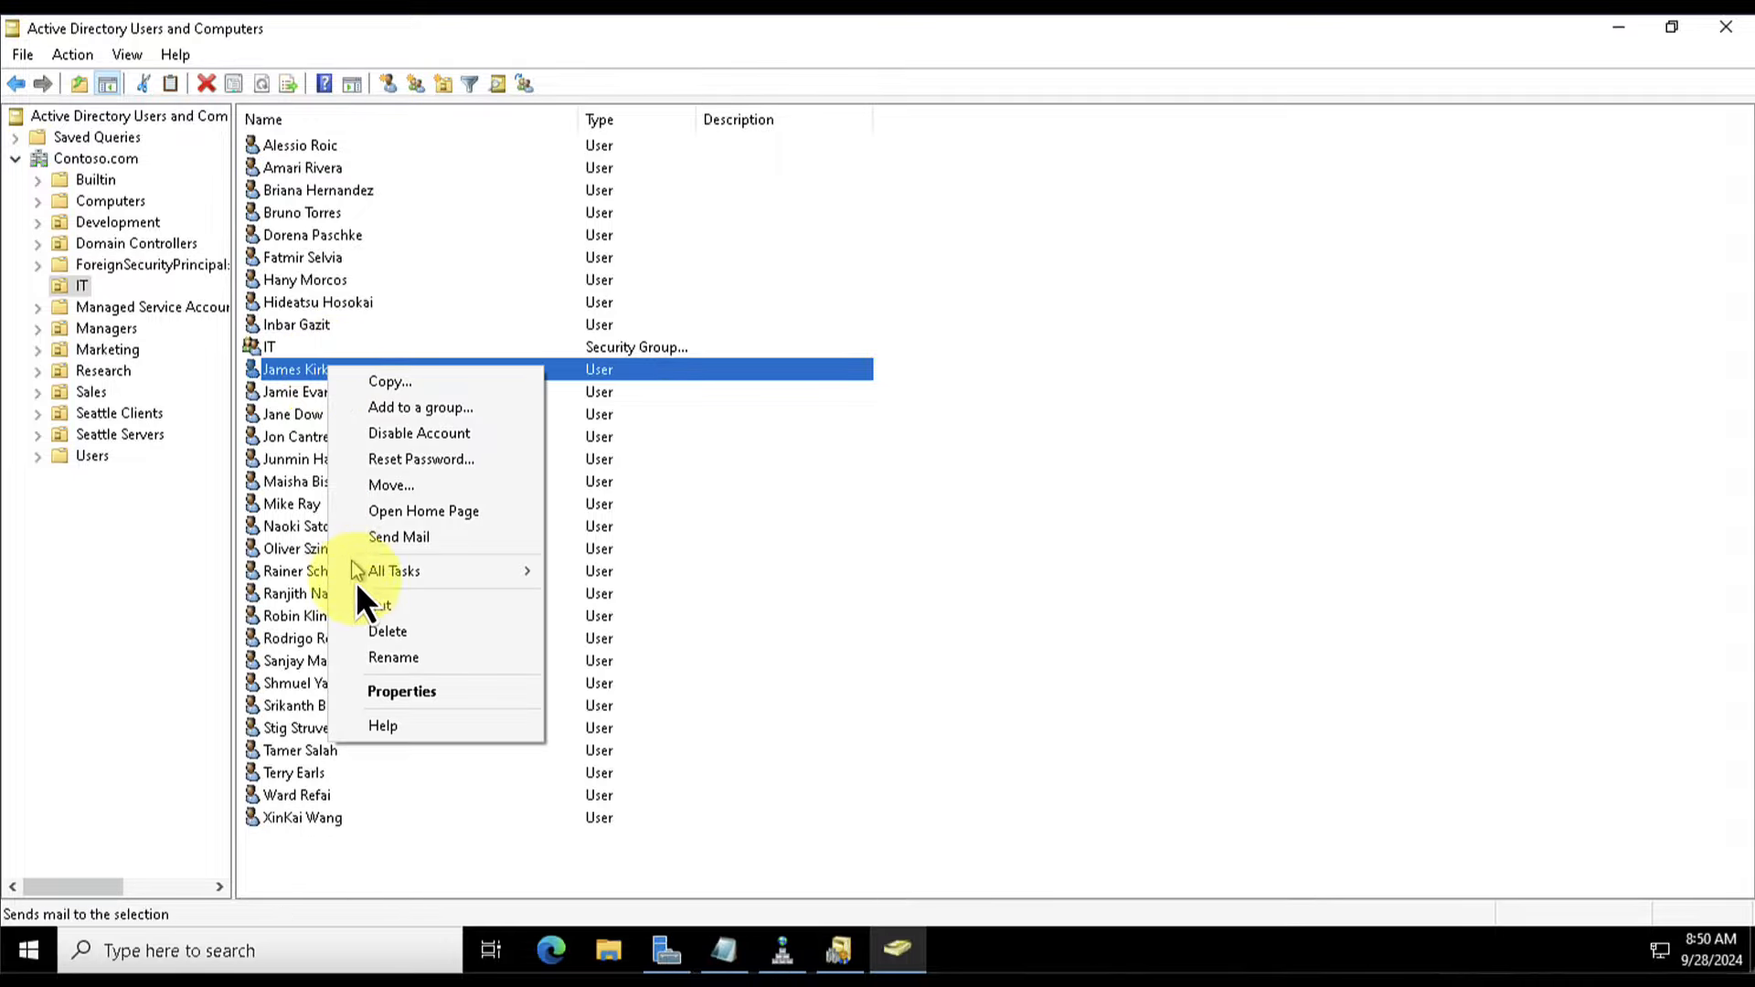
pyautogui.click(404, 693)
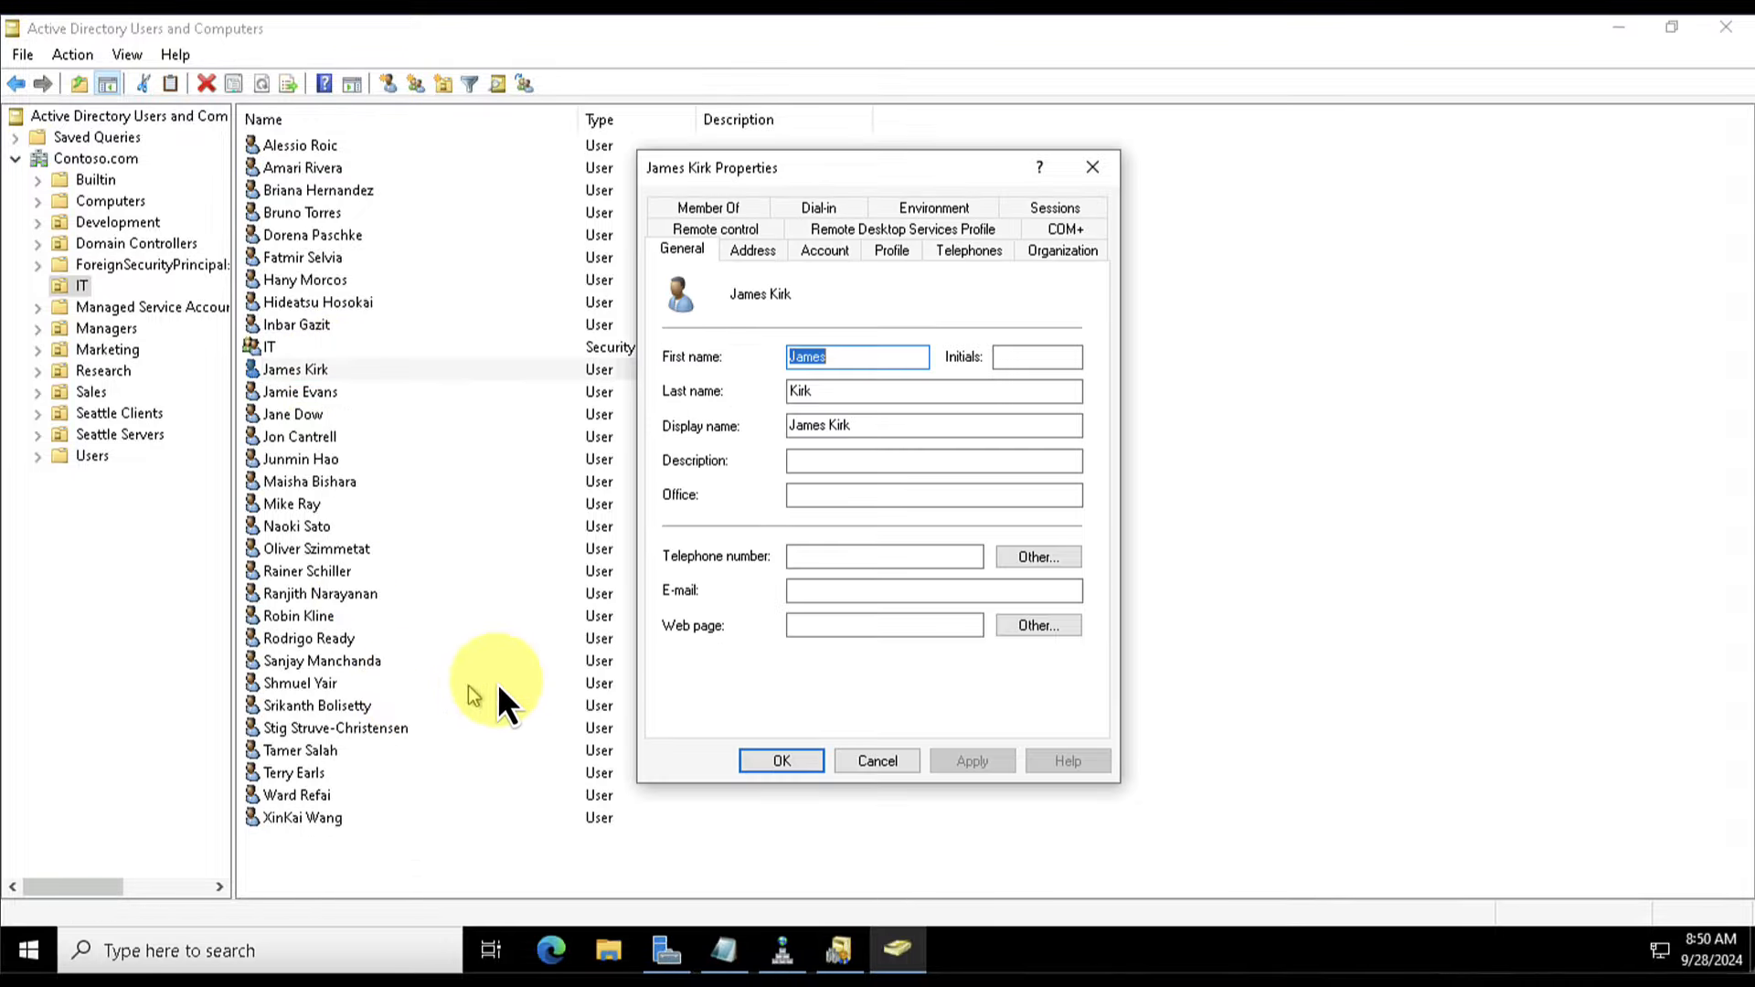
pyautogui.click(803, 460)
pyautogui.click(817, 495)
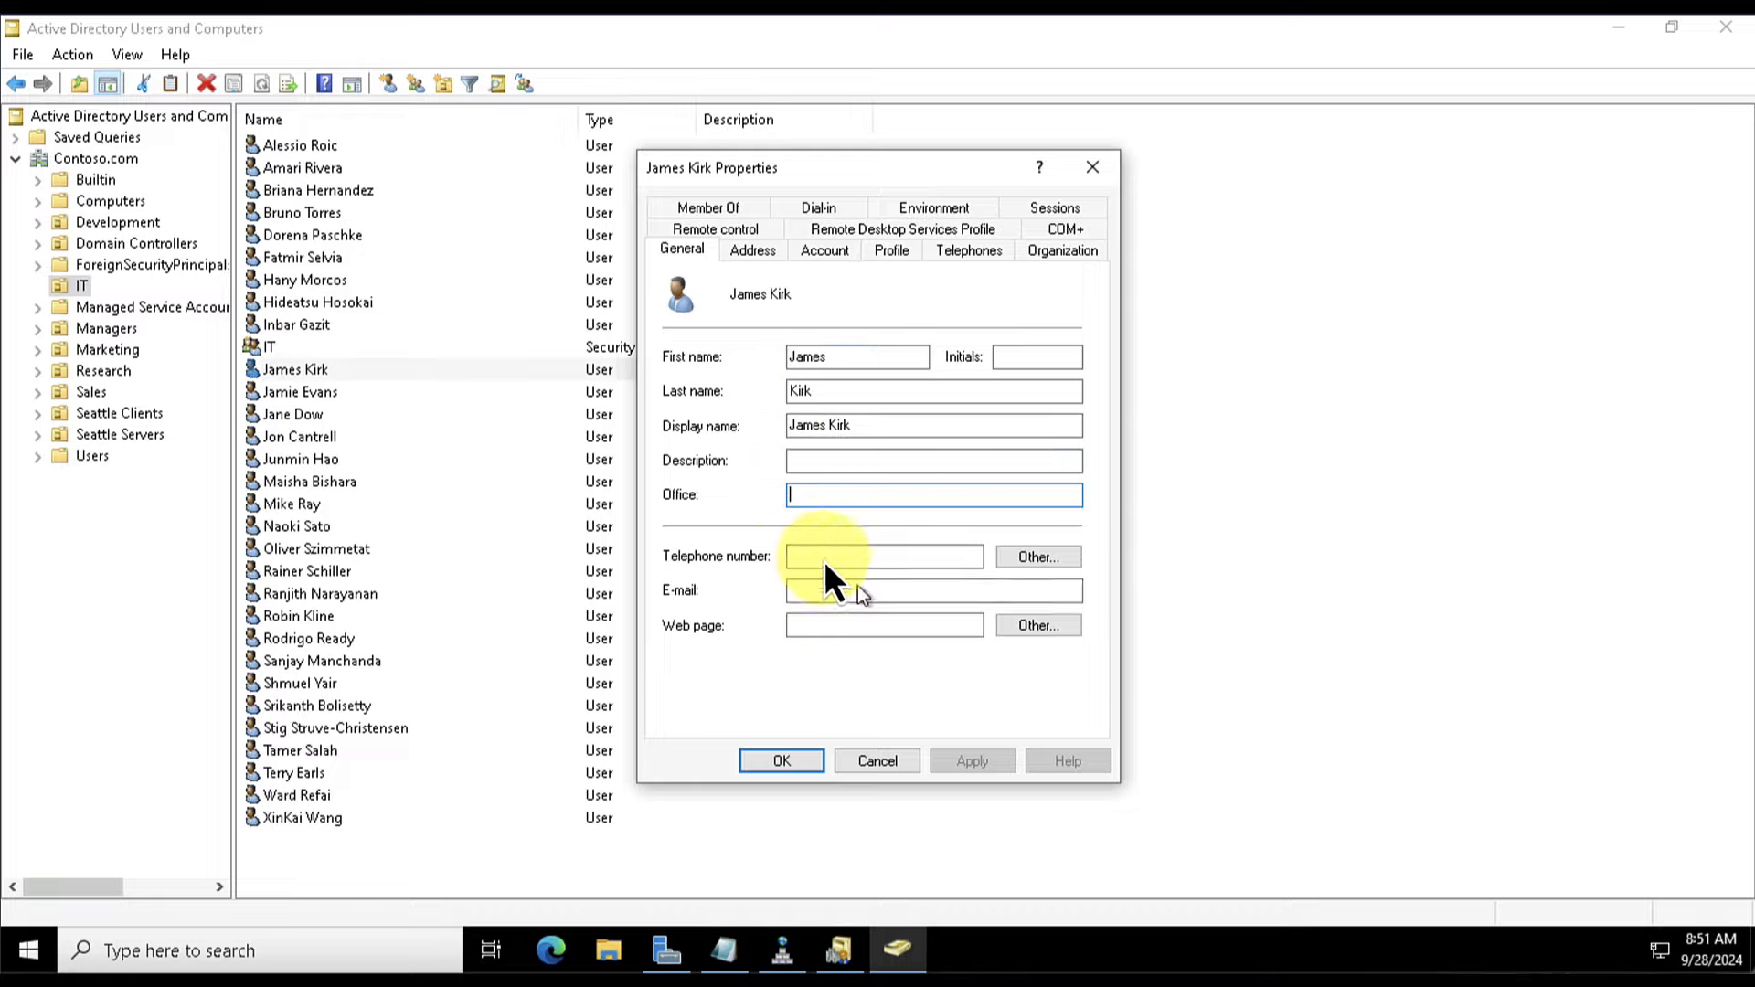
pyautogui.click(760, 249)
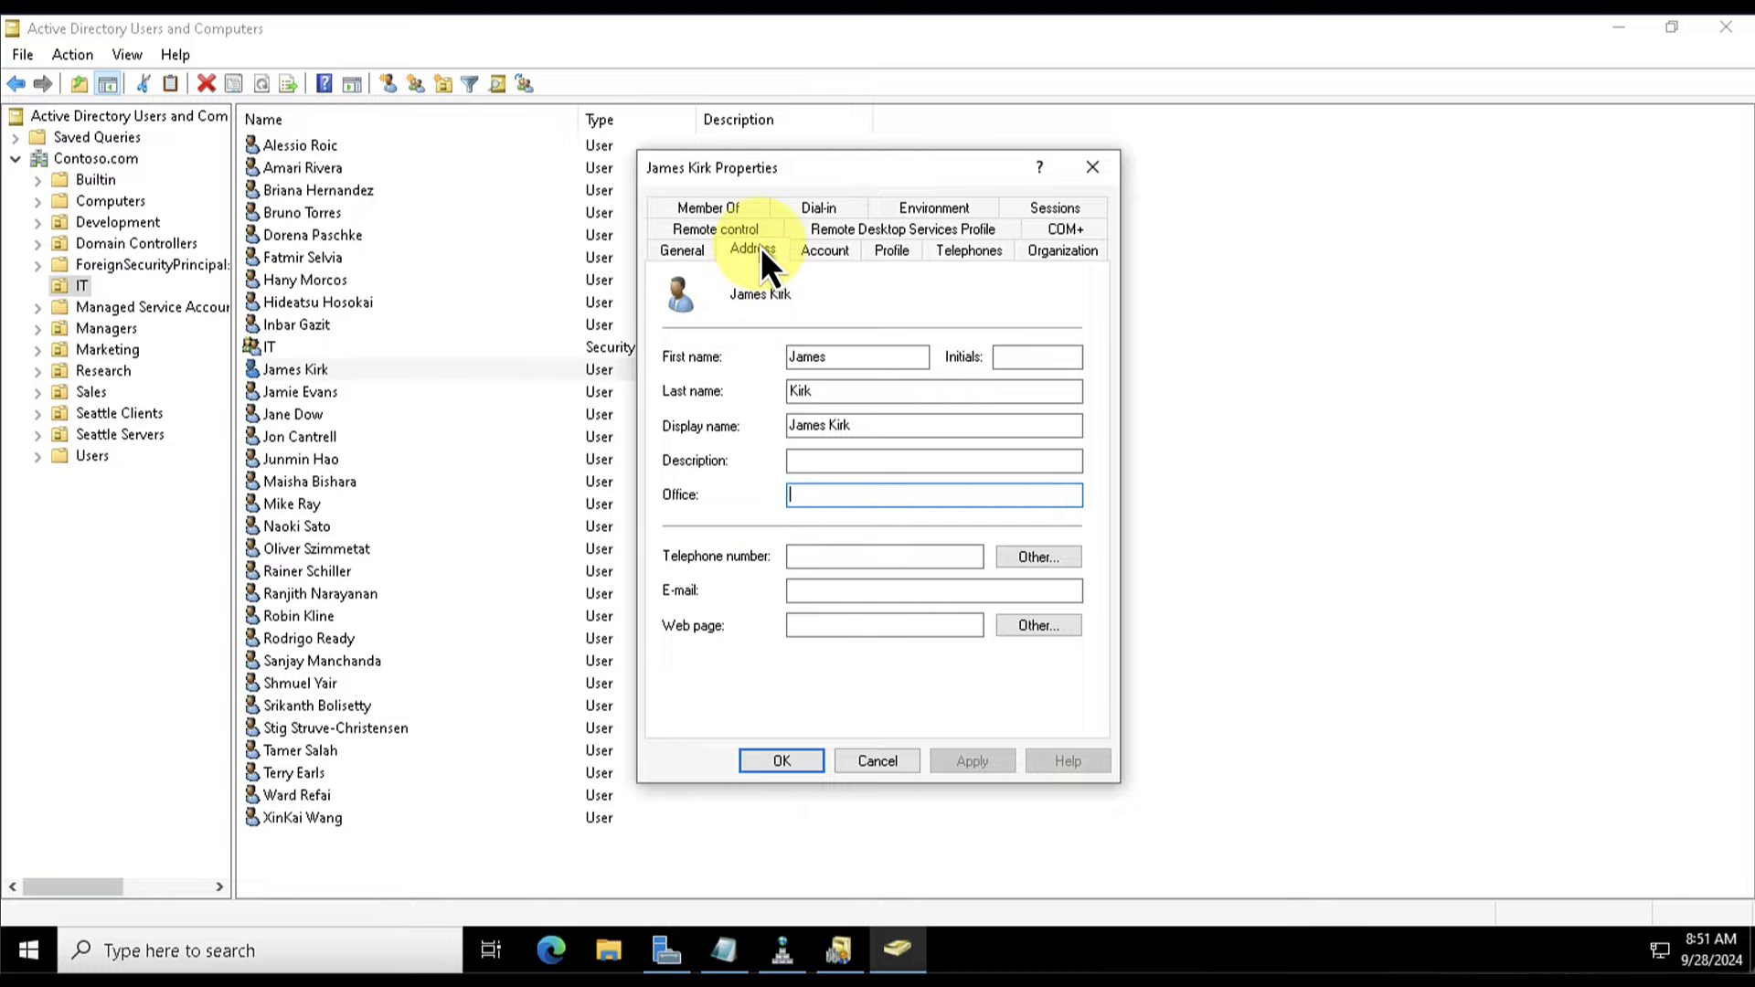
pyautogui.click(818, 248)
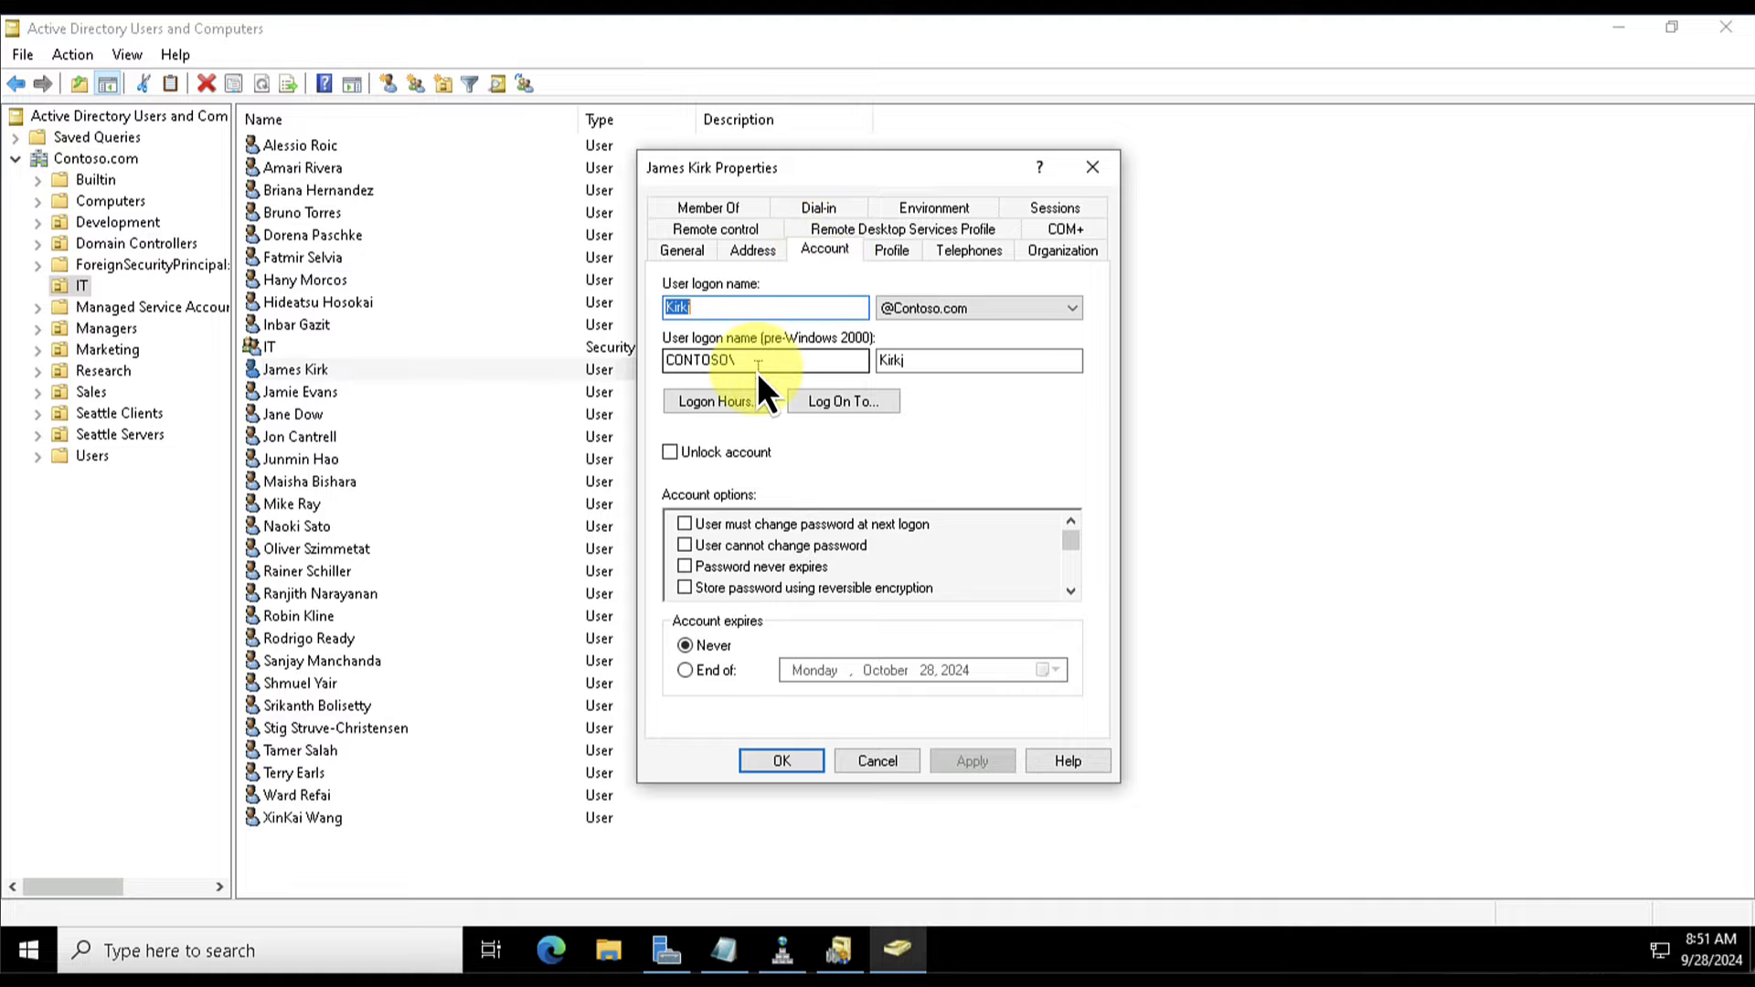
# - Examine the user's logon hours, selecting 12:00 AM to 7:00 AM for all days, and the allowed logon computers, cancelling both dialogs
pyautogui.click(707, 404)
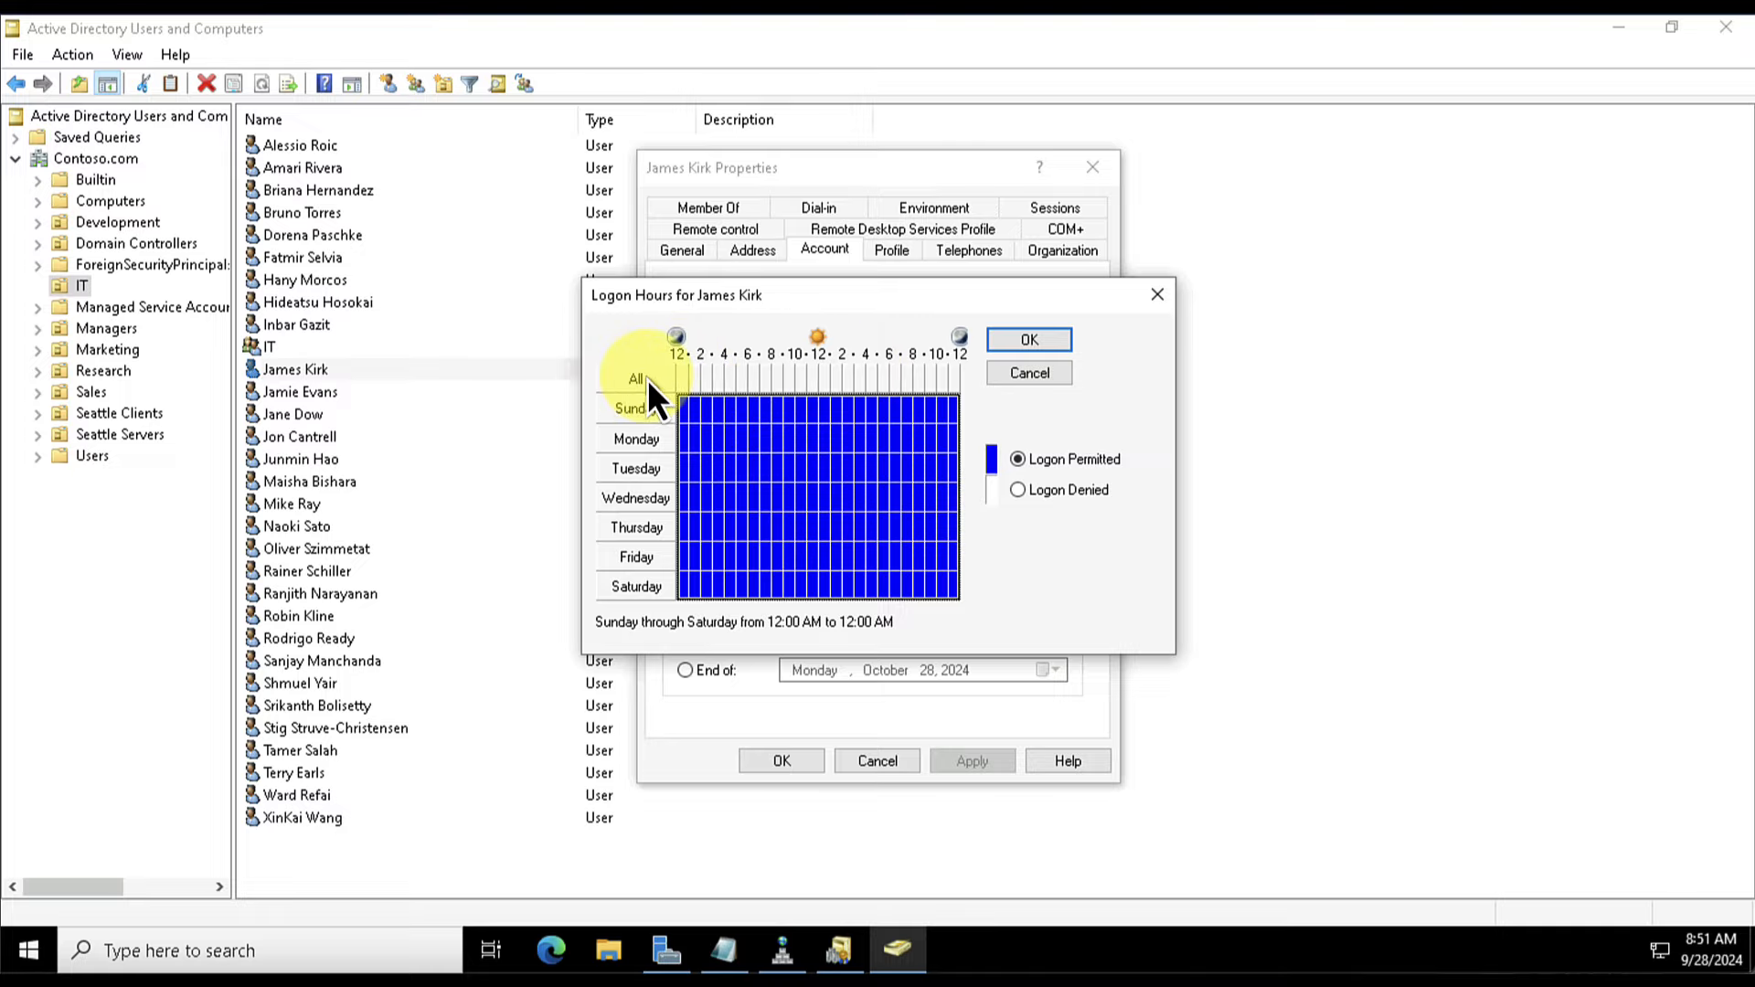
pyautogui.moveTo(686, 382); pyautogui.dragTo(758, 388)
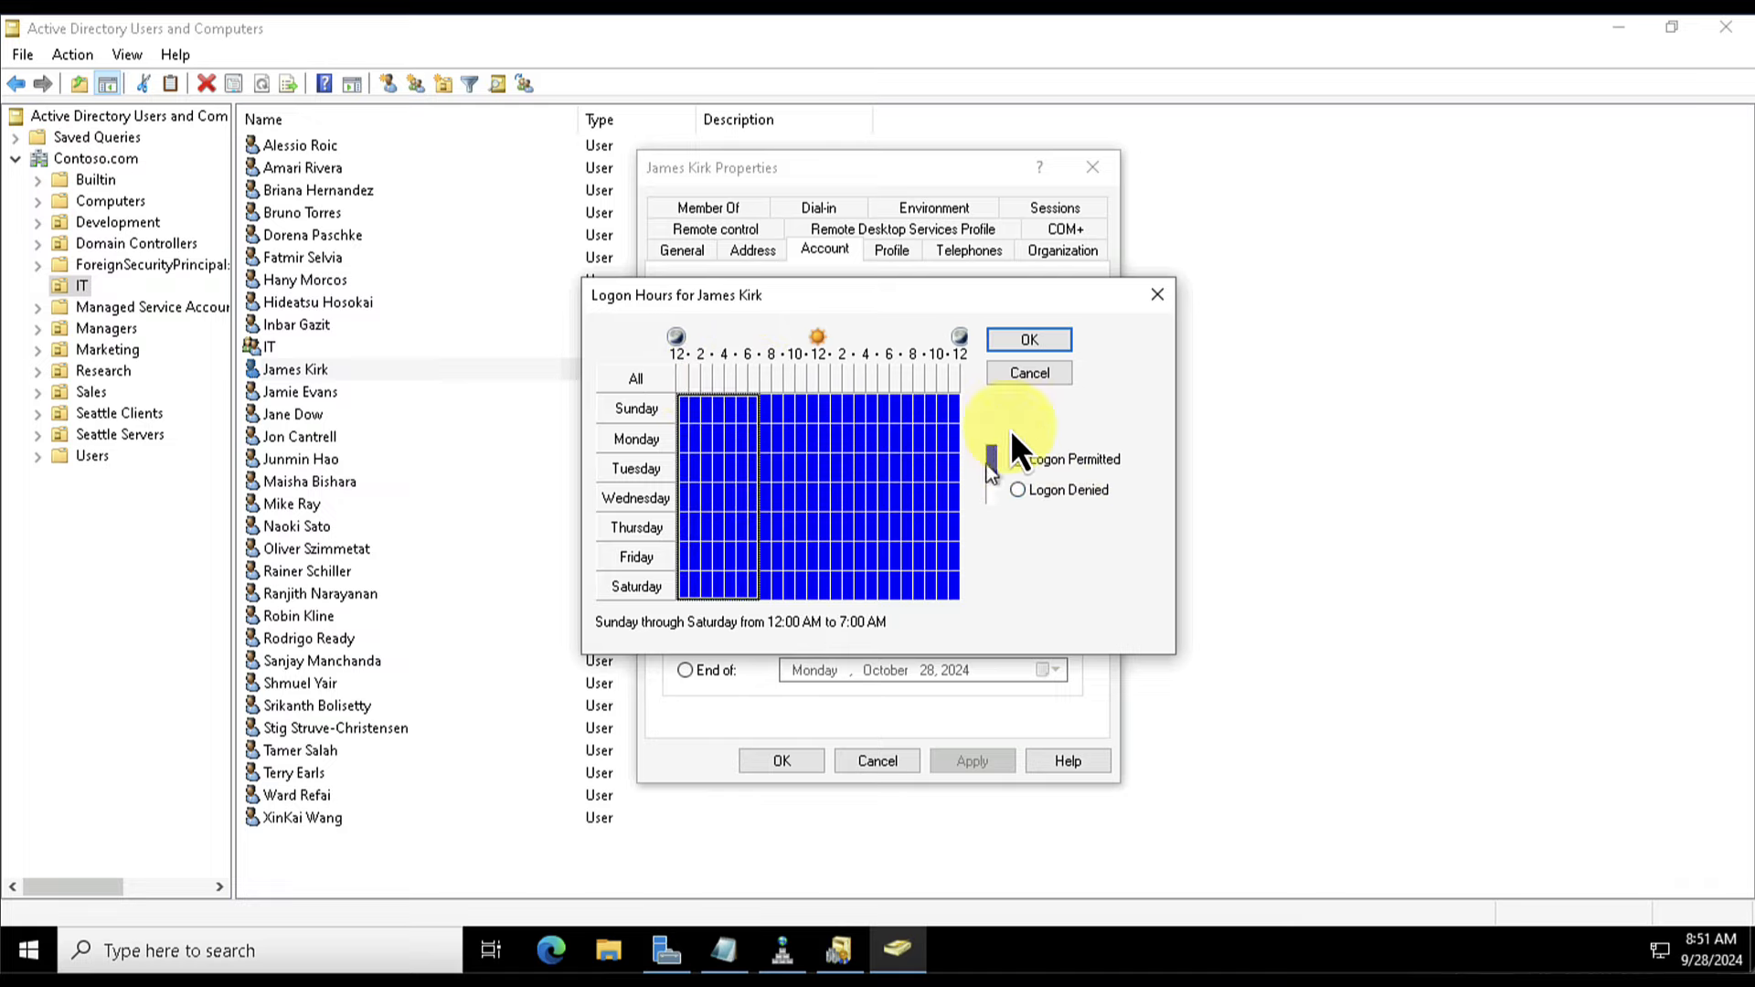
pyautogui.click(1030, 373)
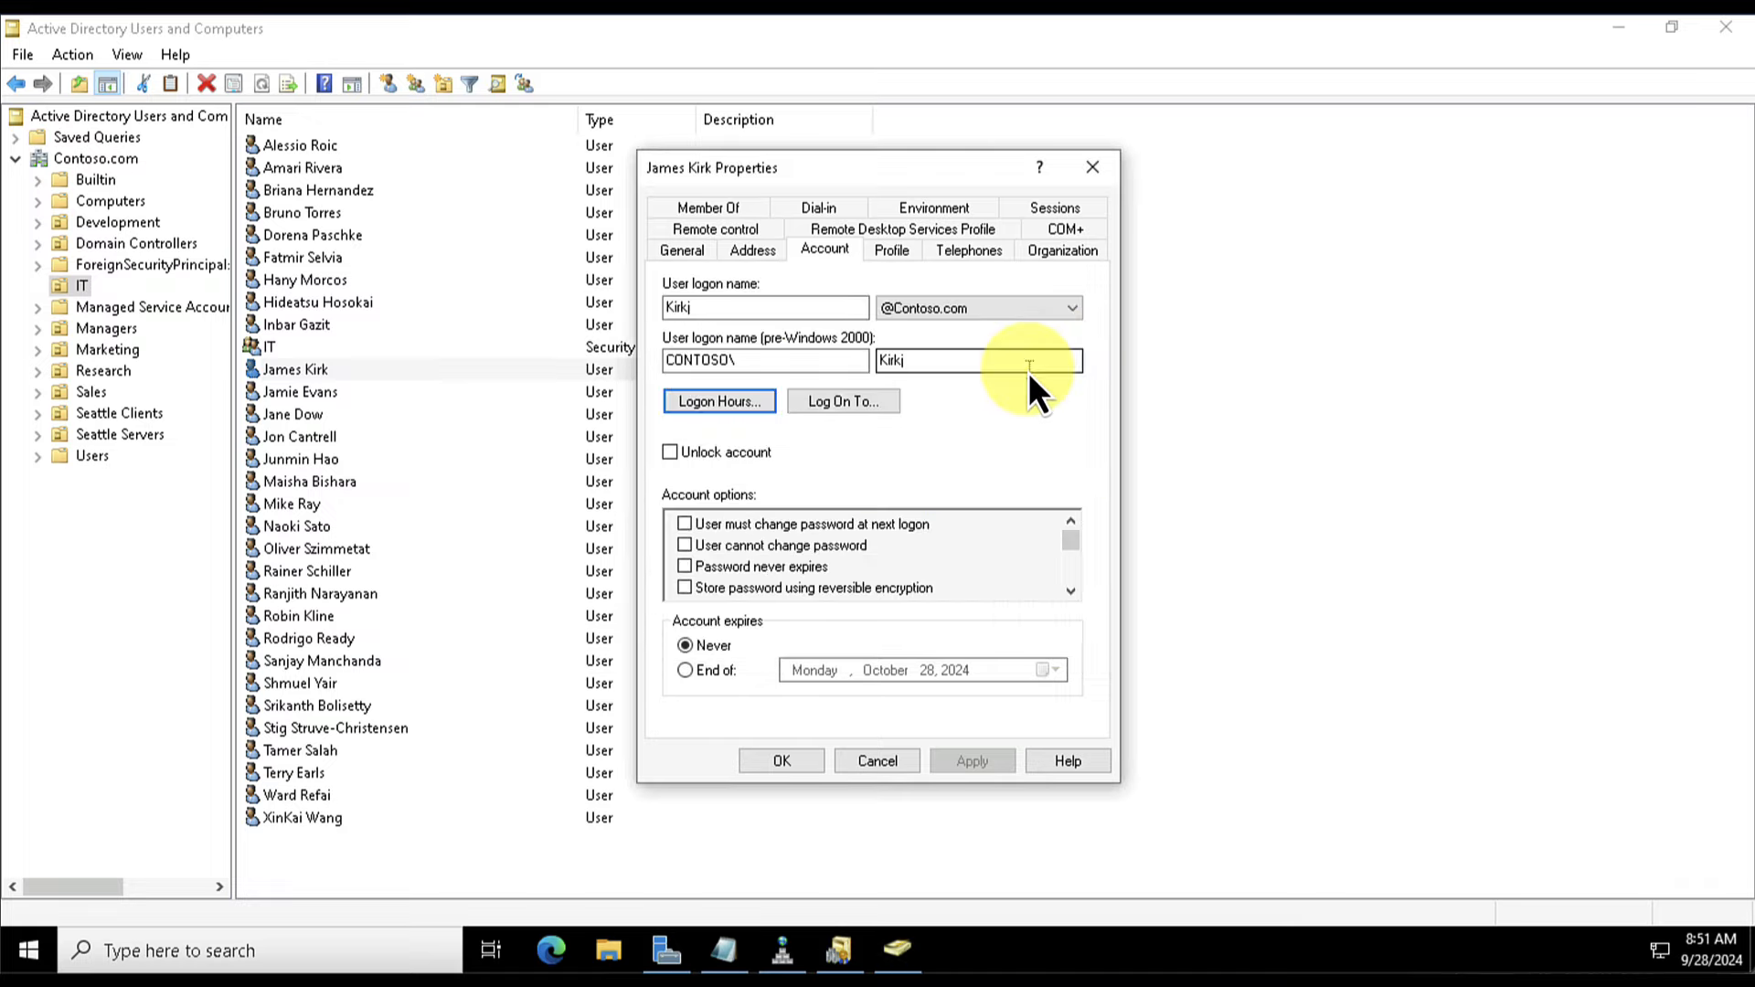
pyautogui.click(847, 404)
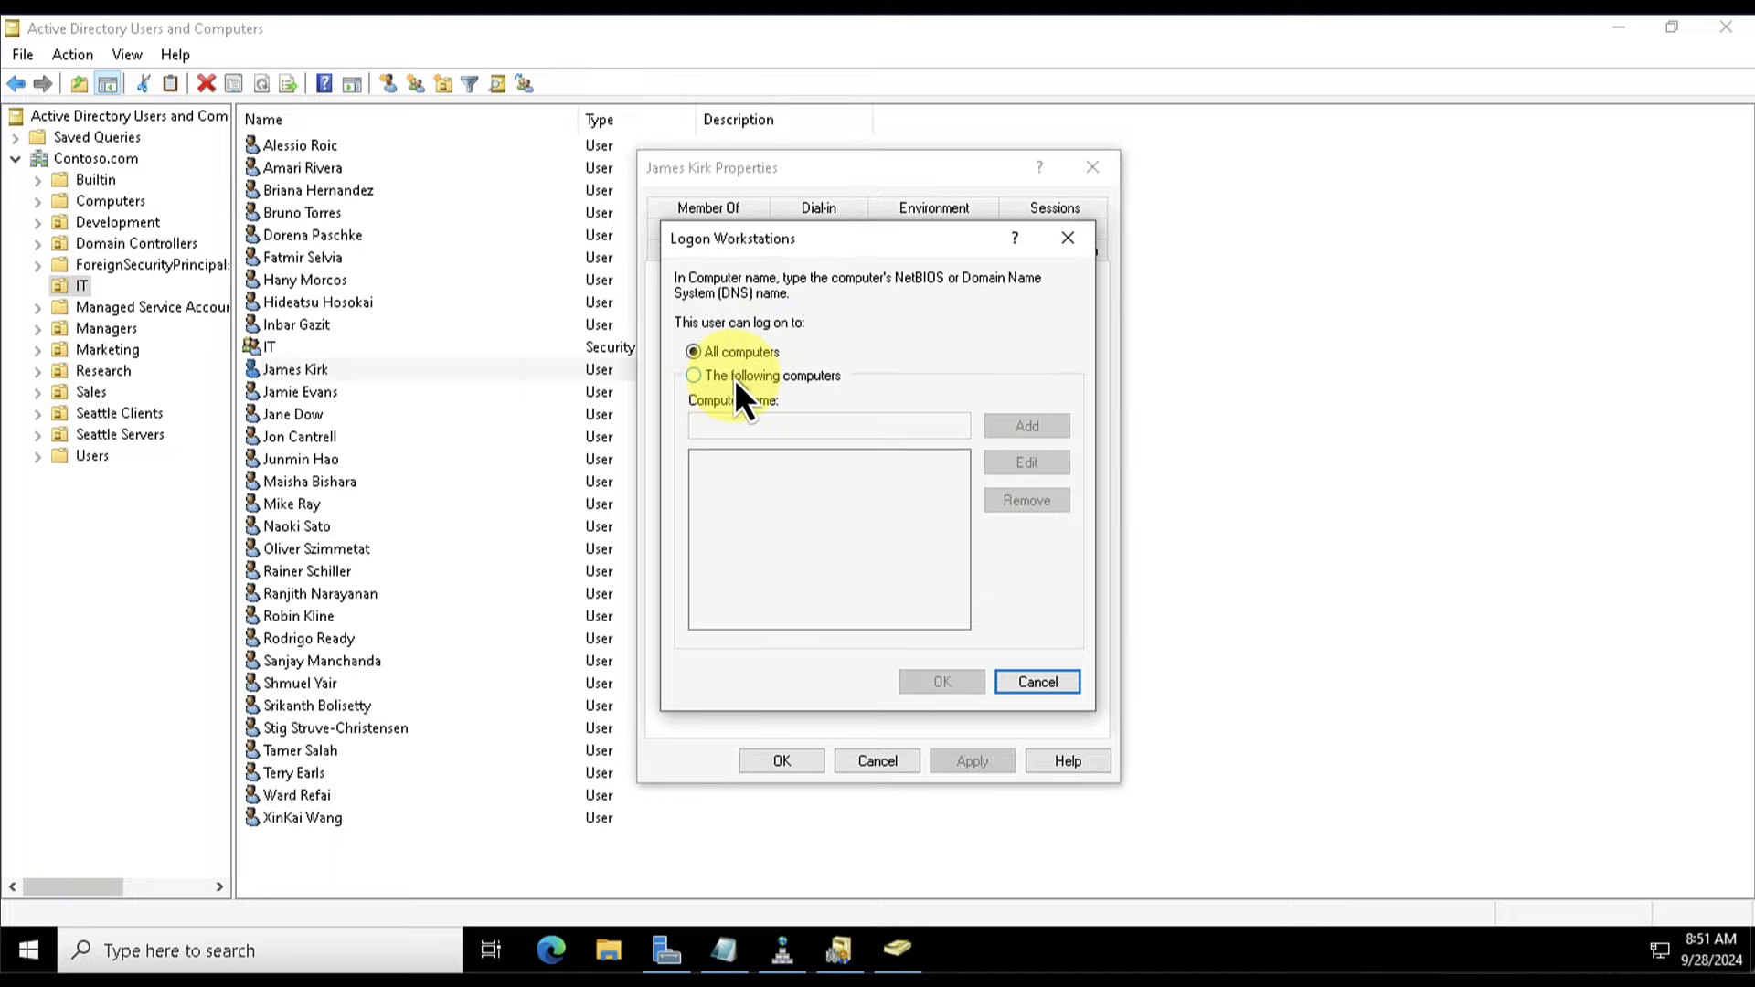
pyautogui.click(1039, 683)
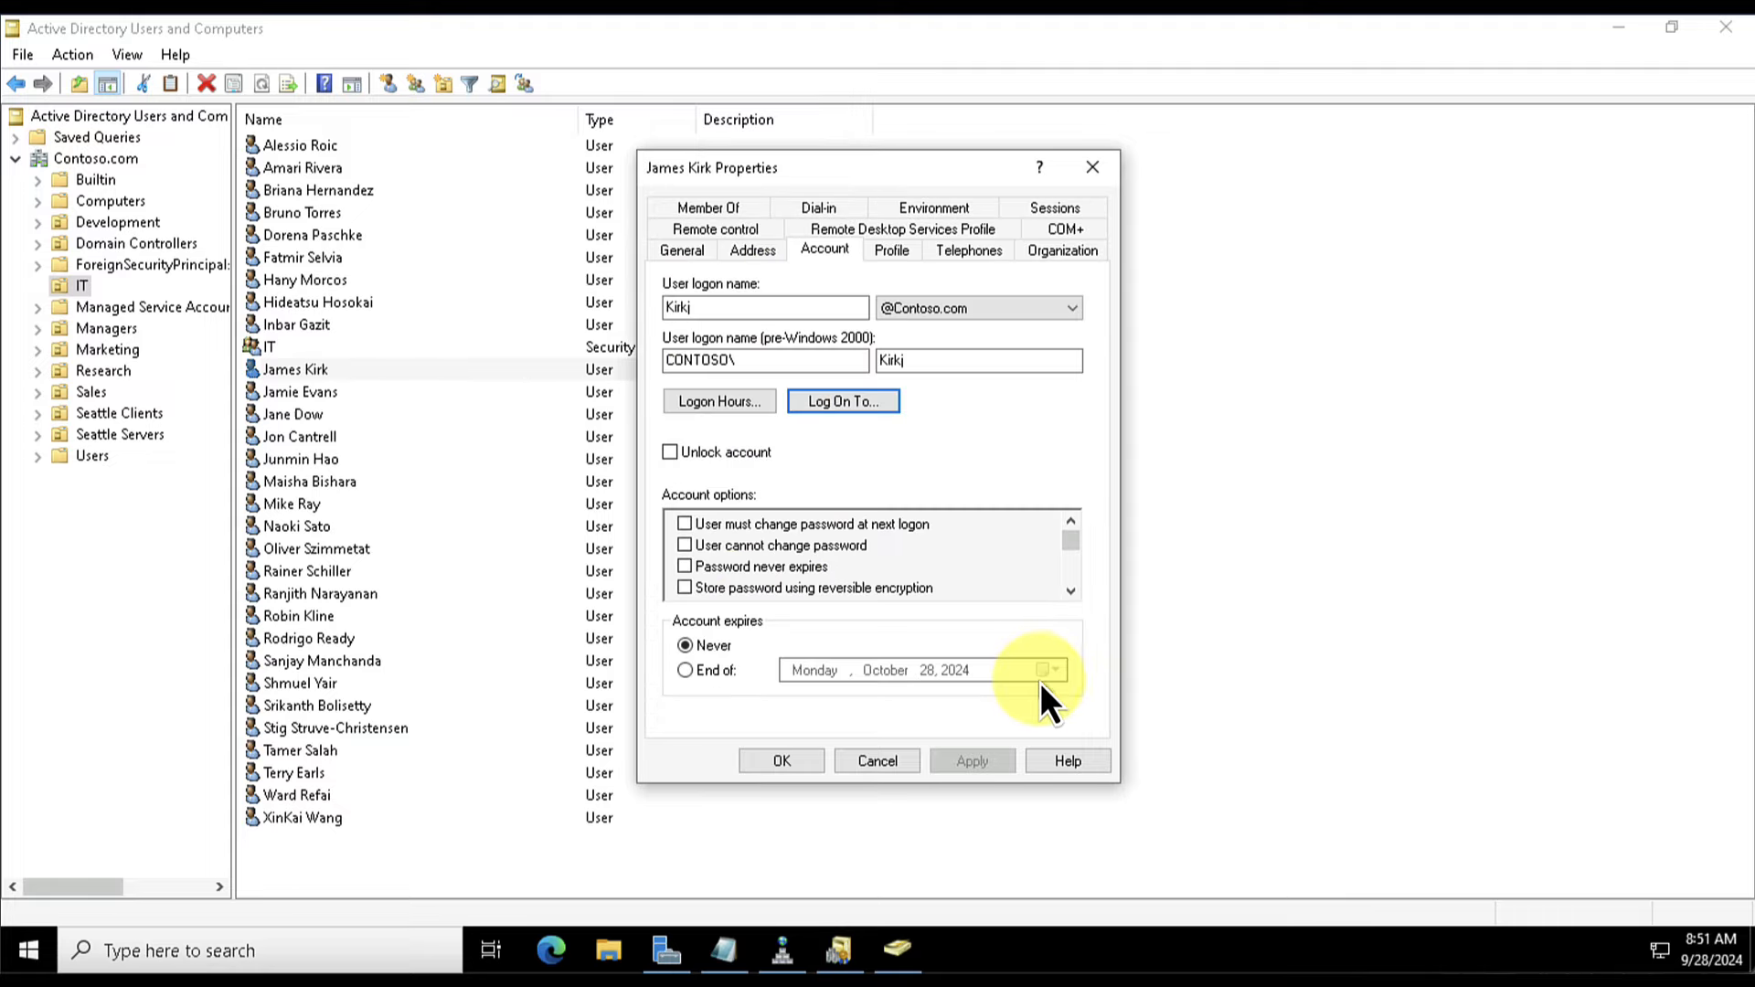
# - Review the user's account expiry choices, group membership and remote control settings, leaving expiry at Never, and close the properties
pyautogui.click(709, 673)
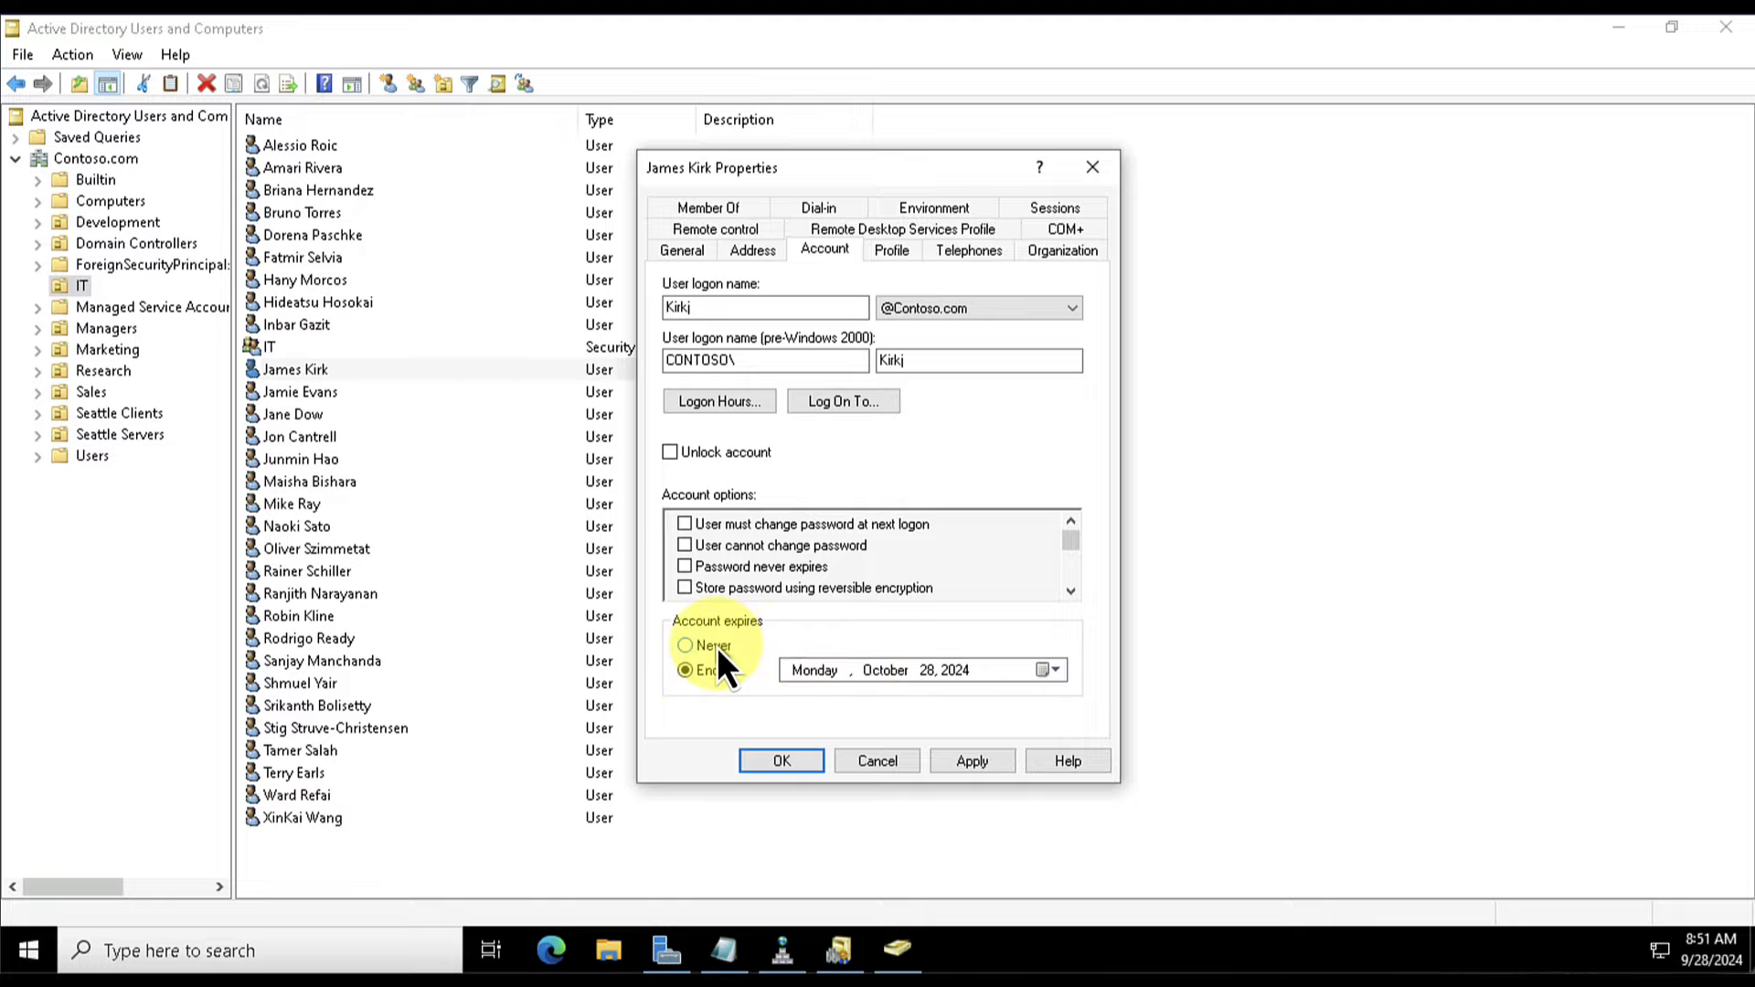
pyautogui.click(716, 645)
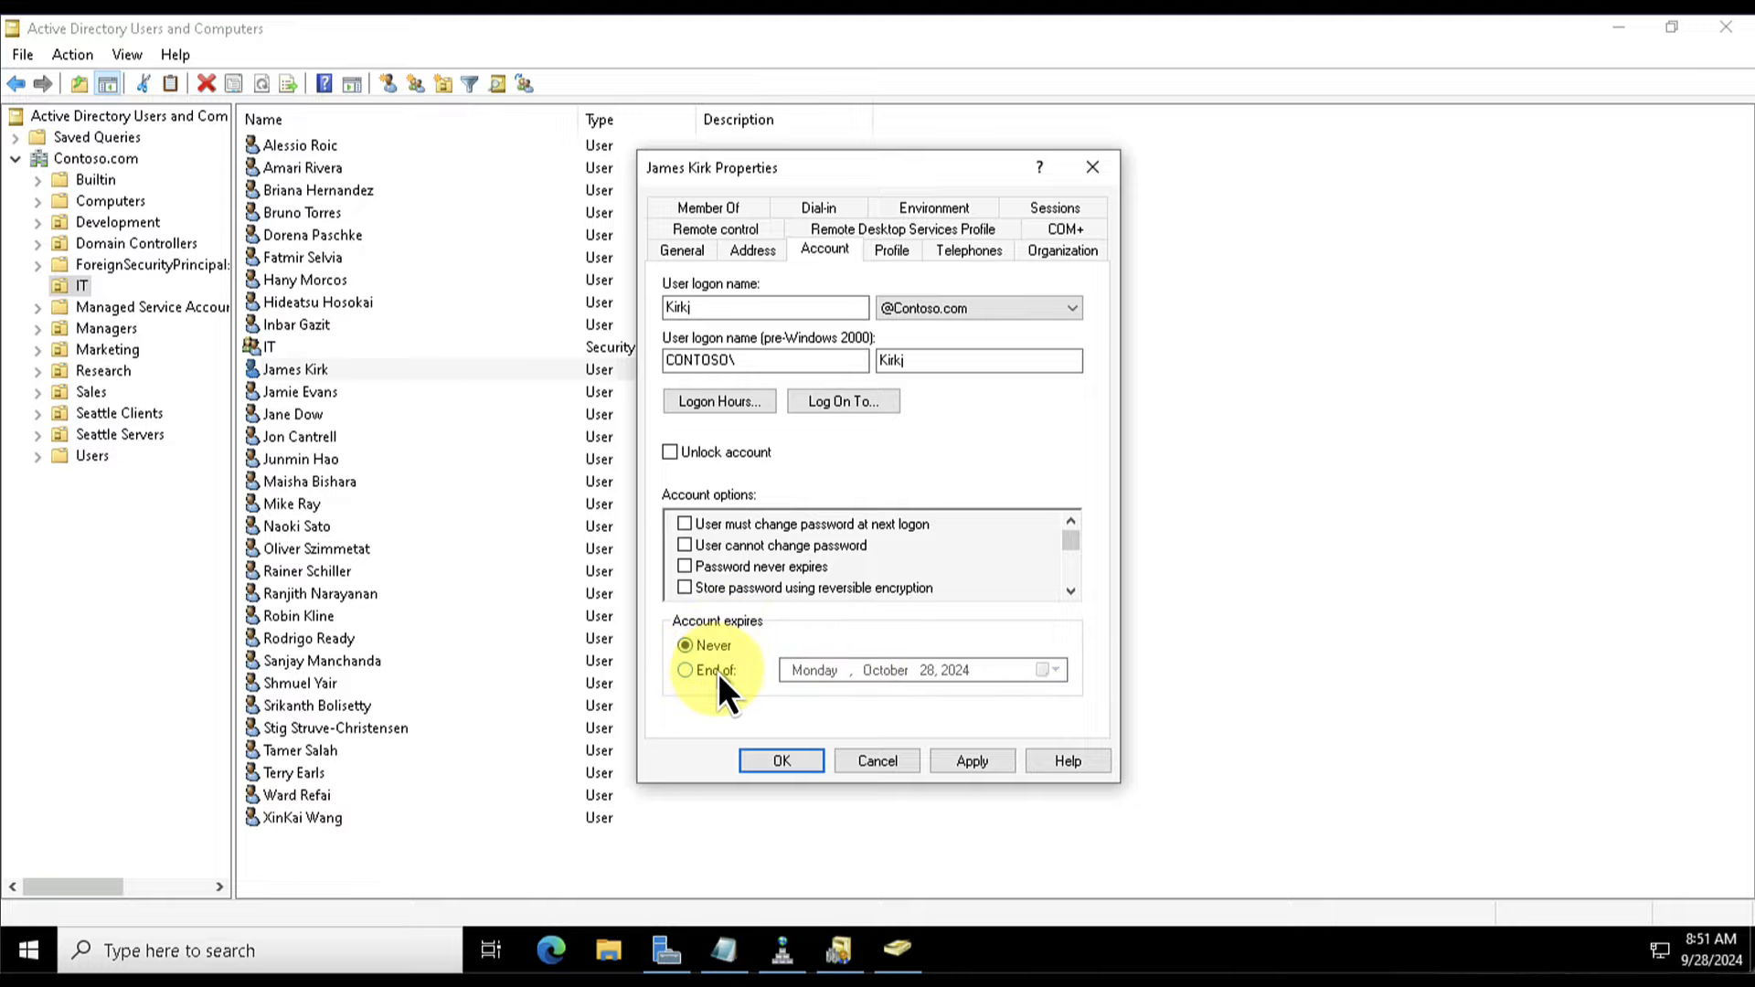
pyautogui.click(709, 208)
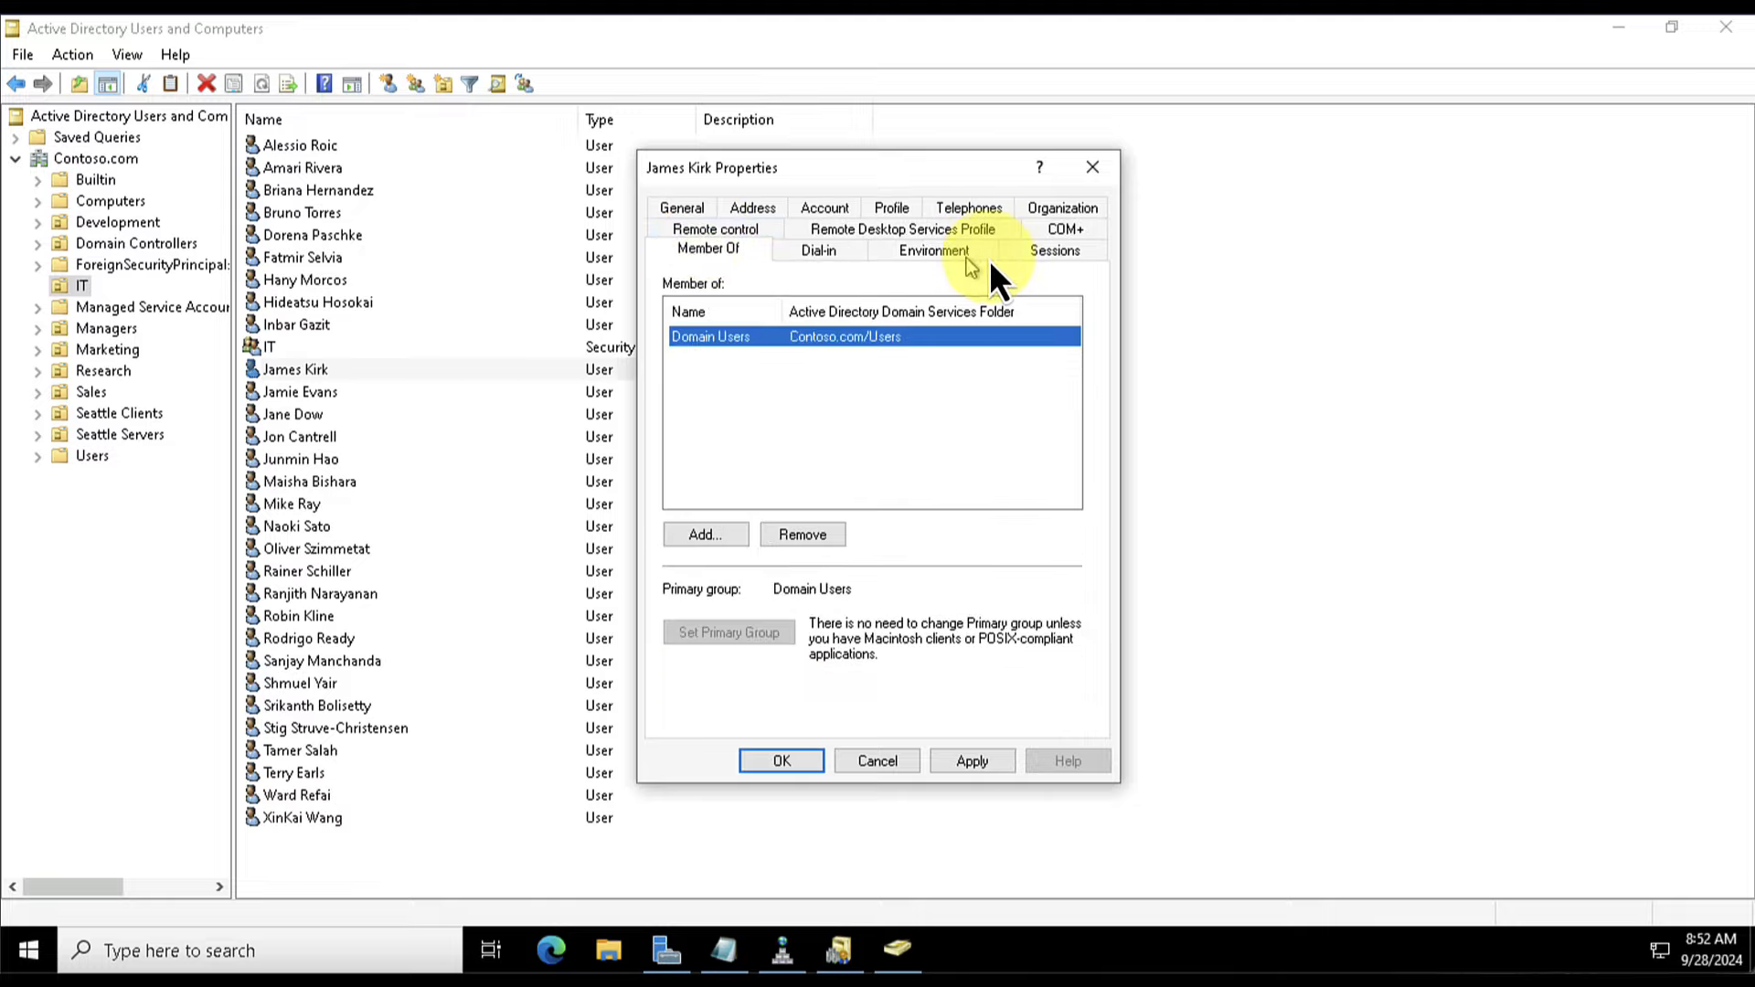
pyautogui.click(724, 230)
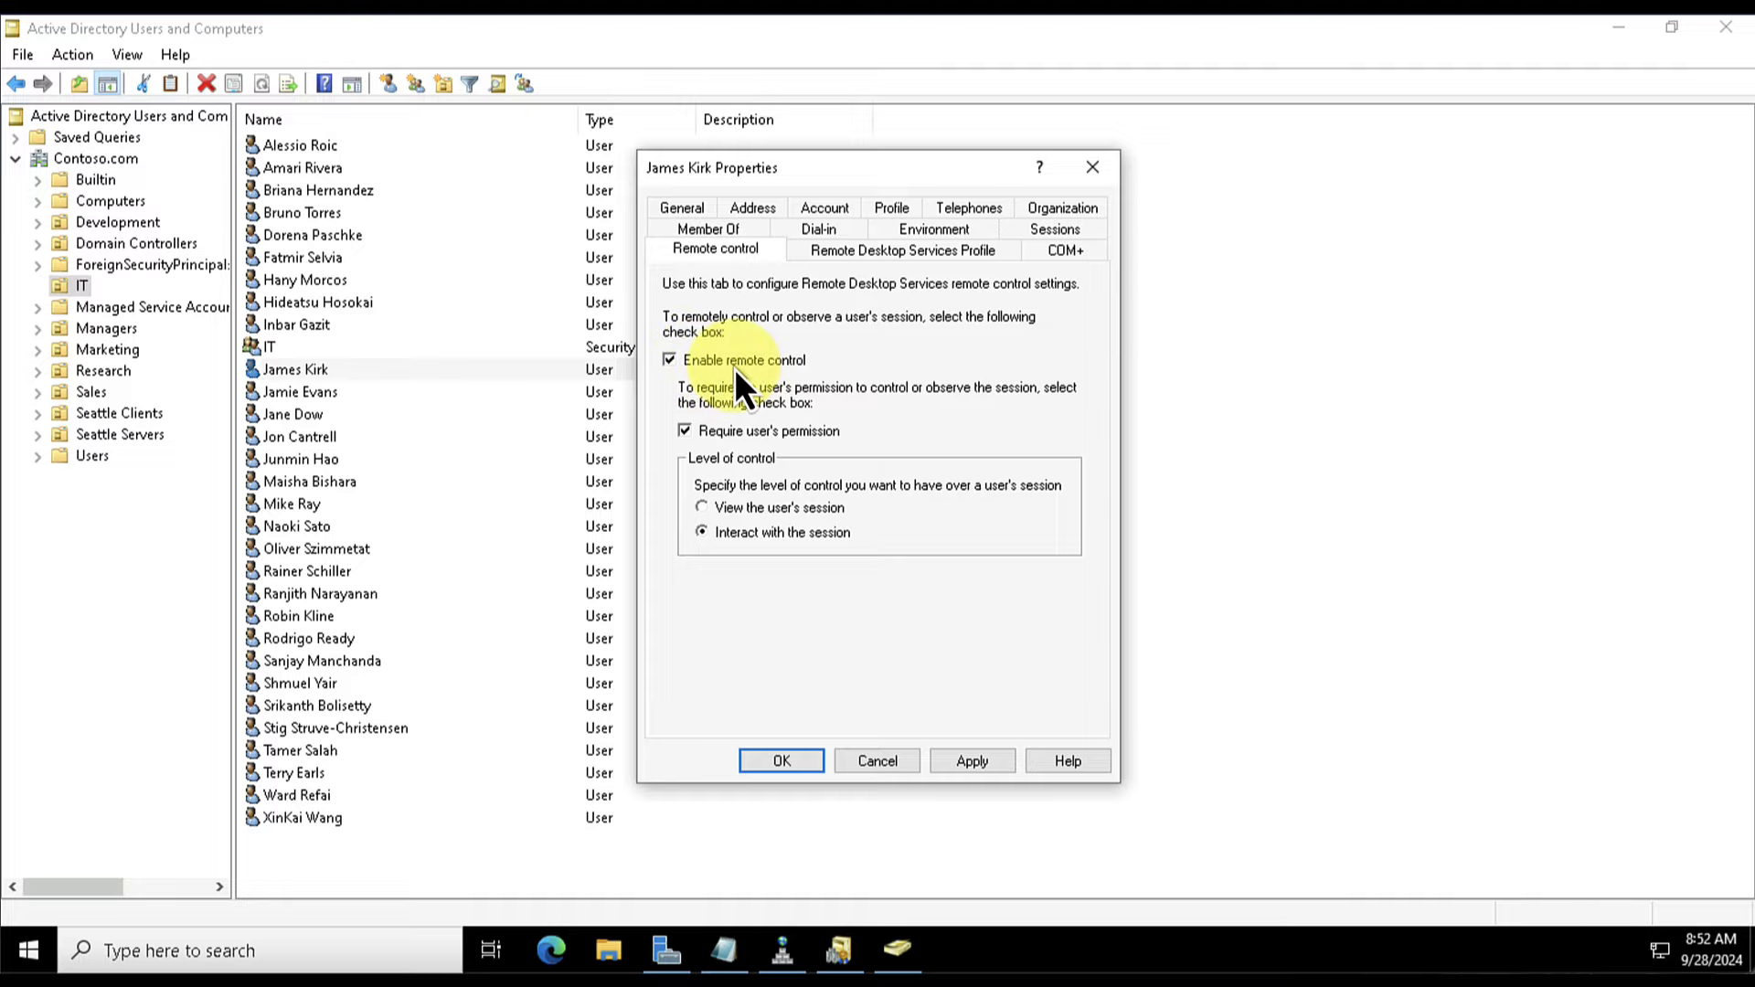
pyautogui.click(784, 761)
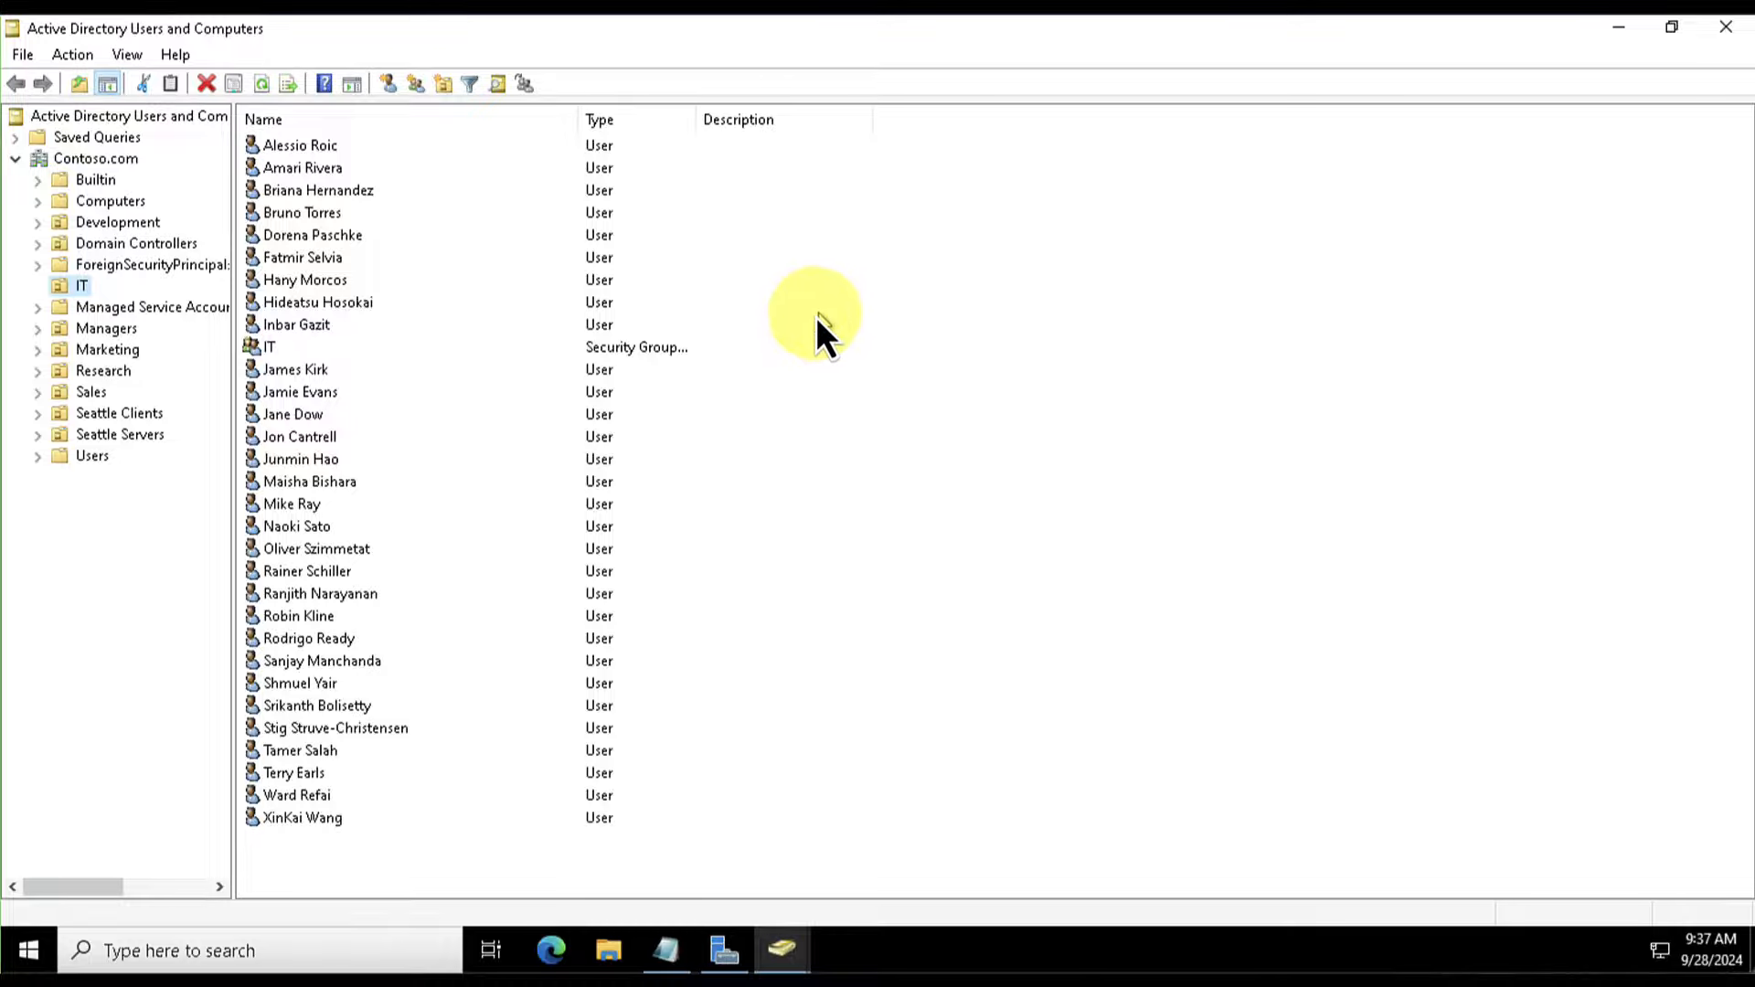
# - Start creating a new group in the IT organizational unit and move its dialog clear of the object tree
pyautogui.rightClick(832, 376)
pyautogui.click(1057, 340)
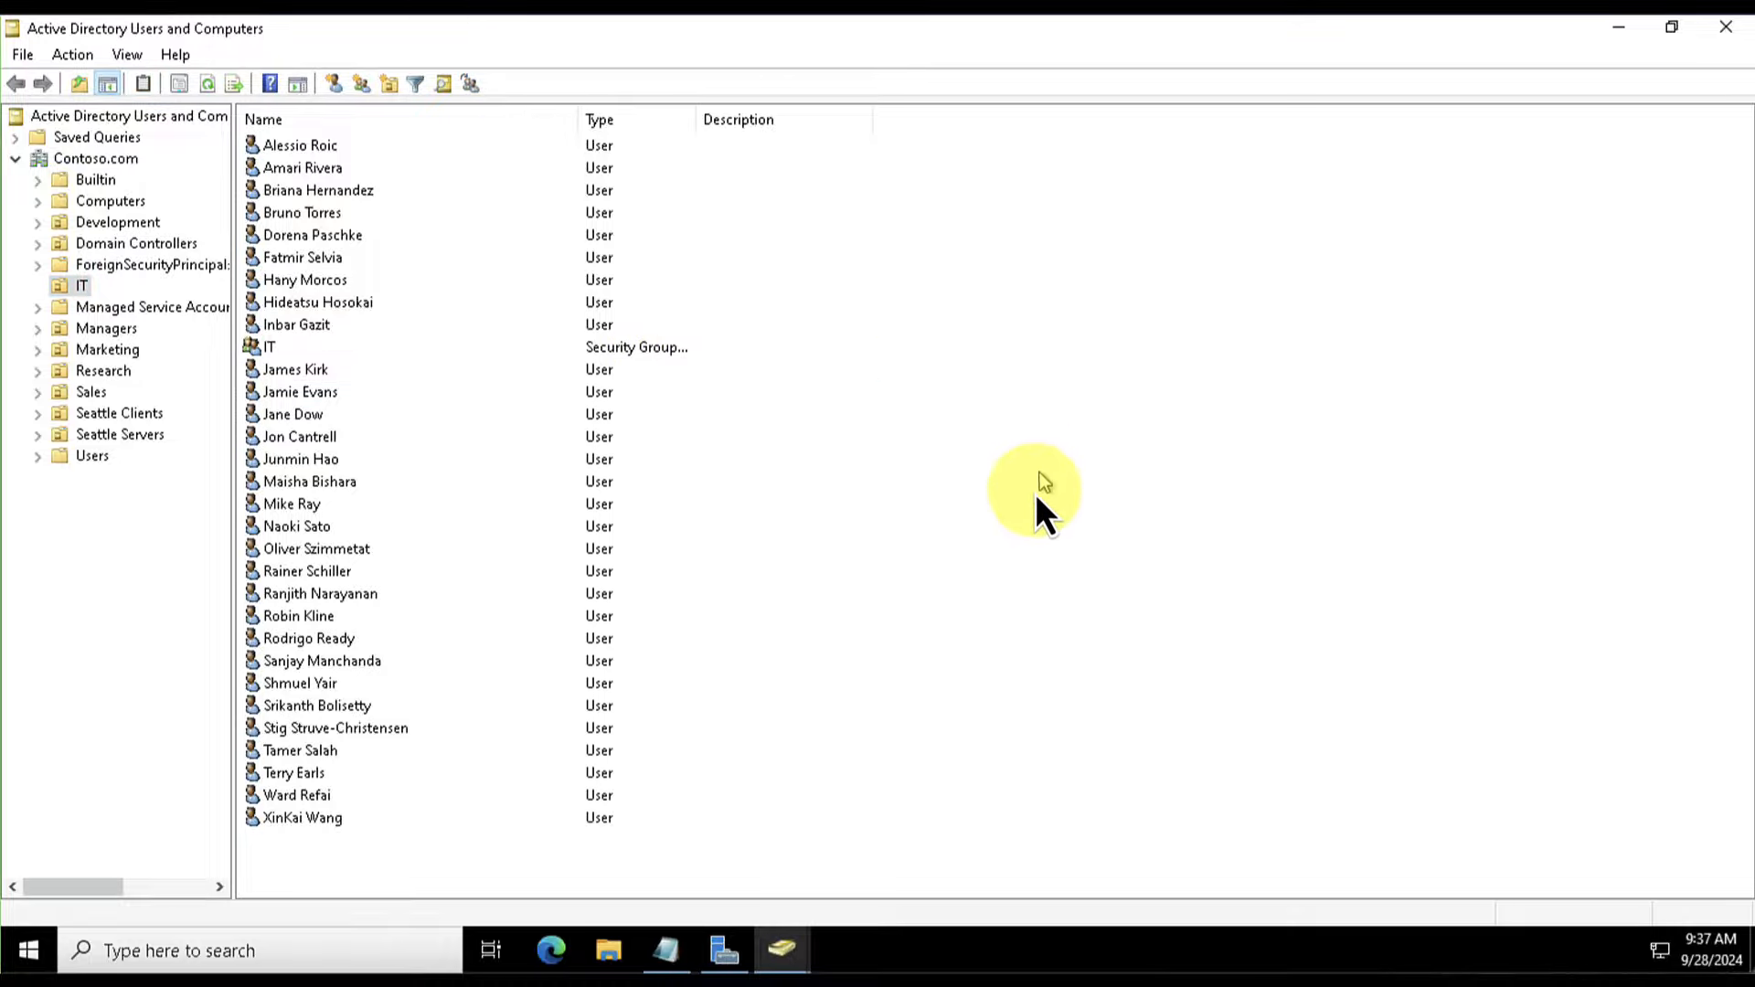
pyautogui.rightClick(1050, 495)
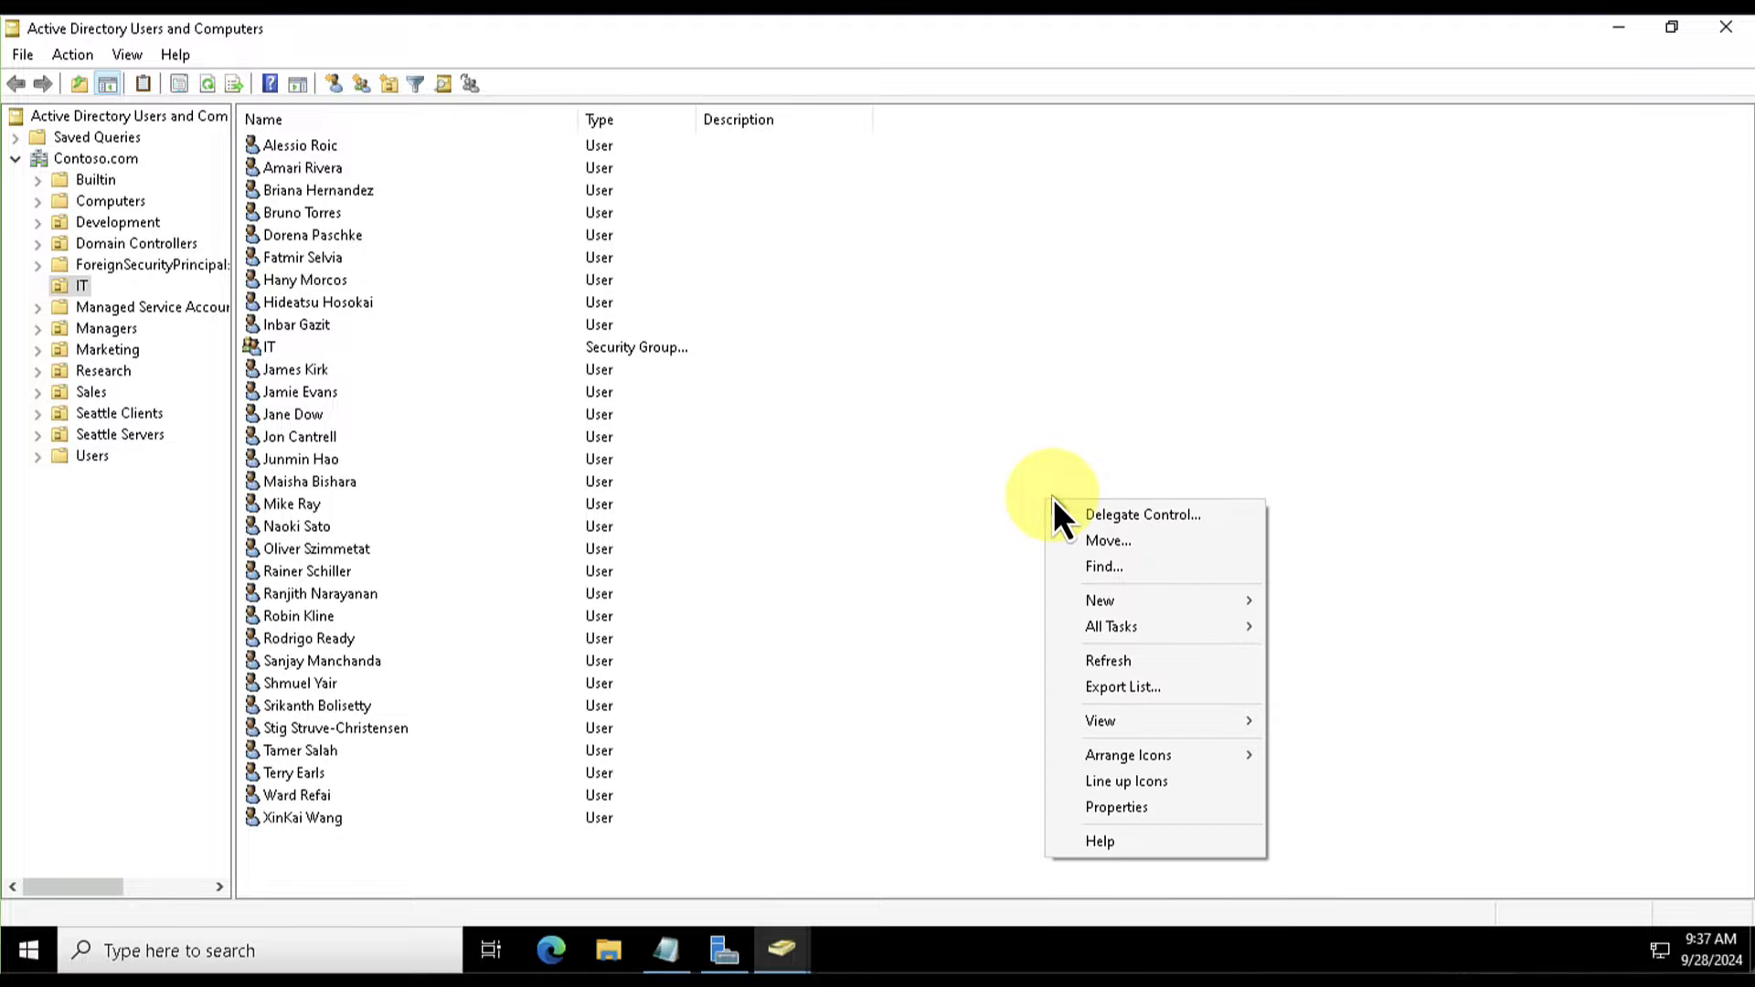
pyautogui.moveTo(1115, 605)
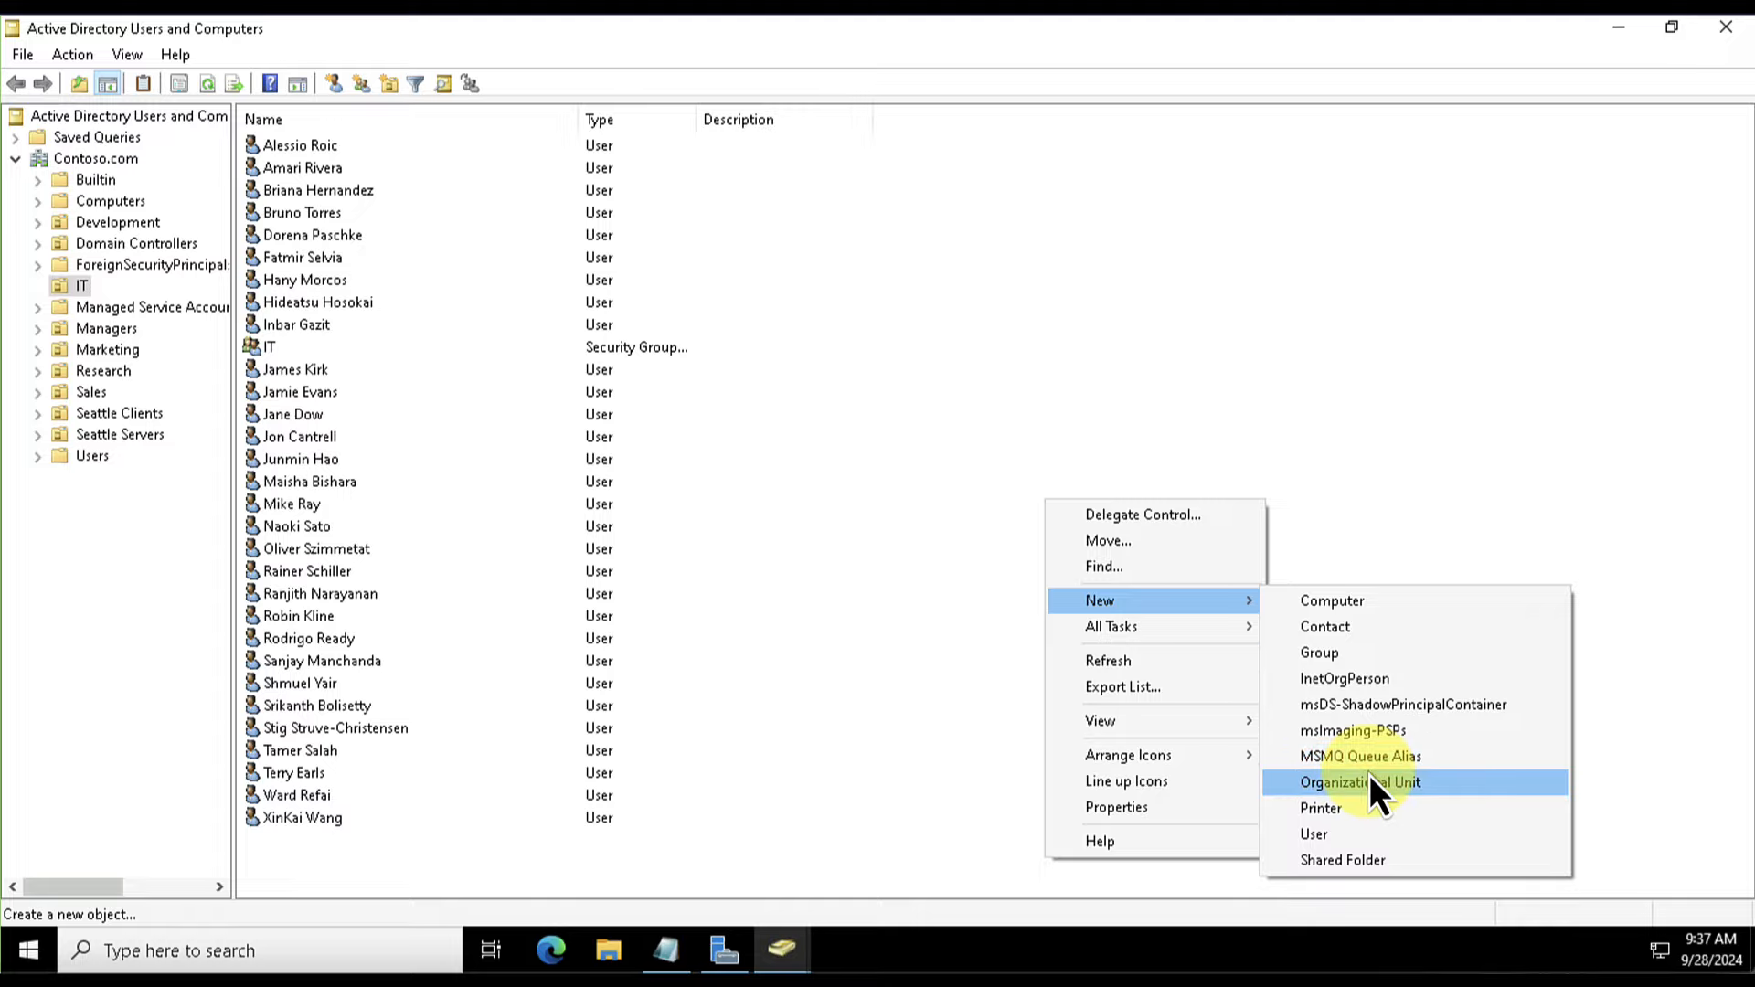
pyautogui.click(1347, 654)
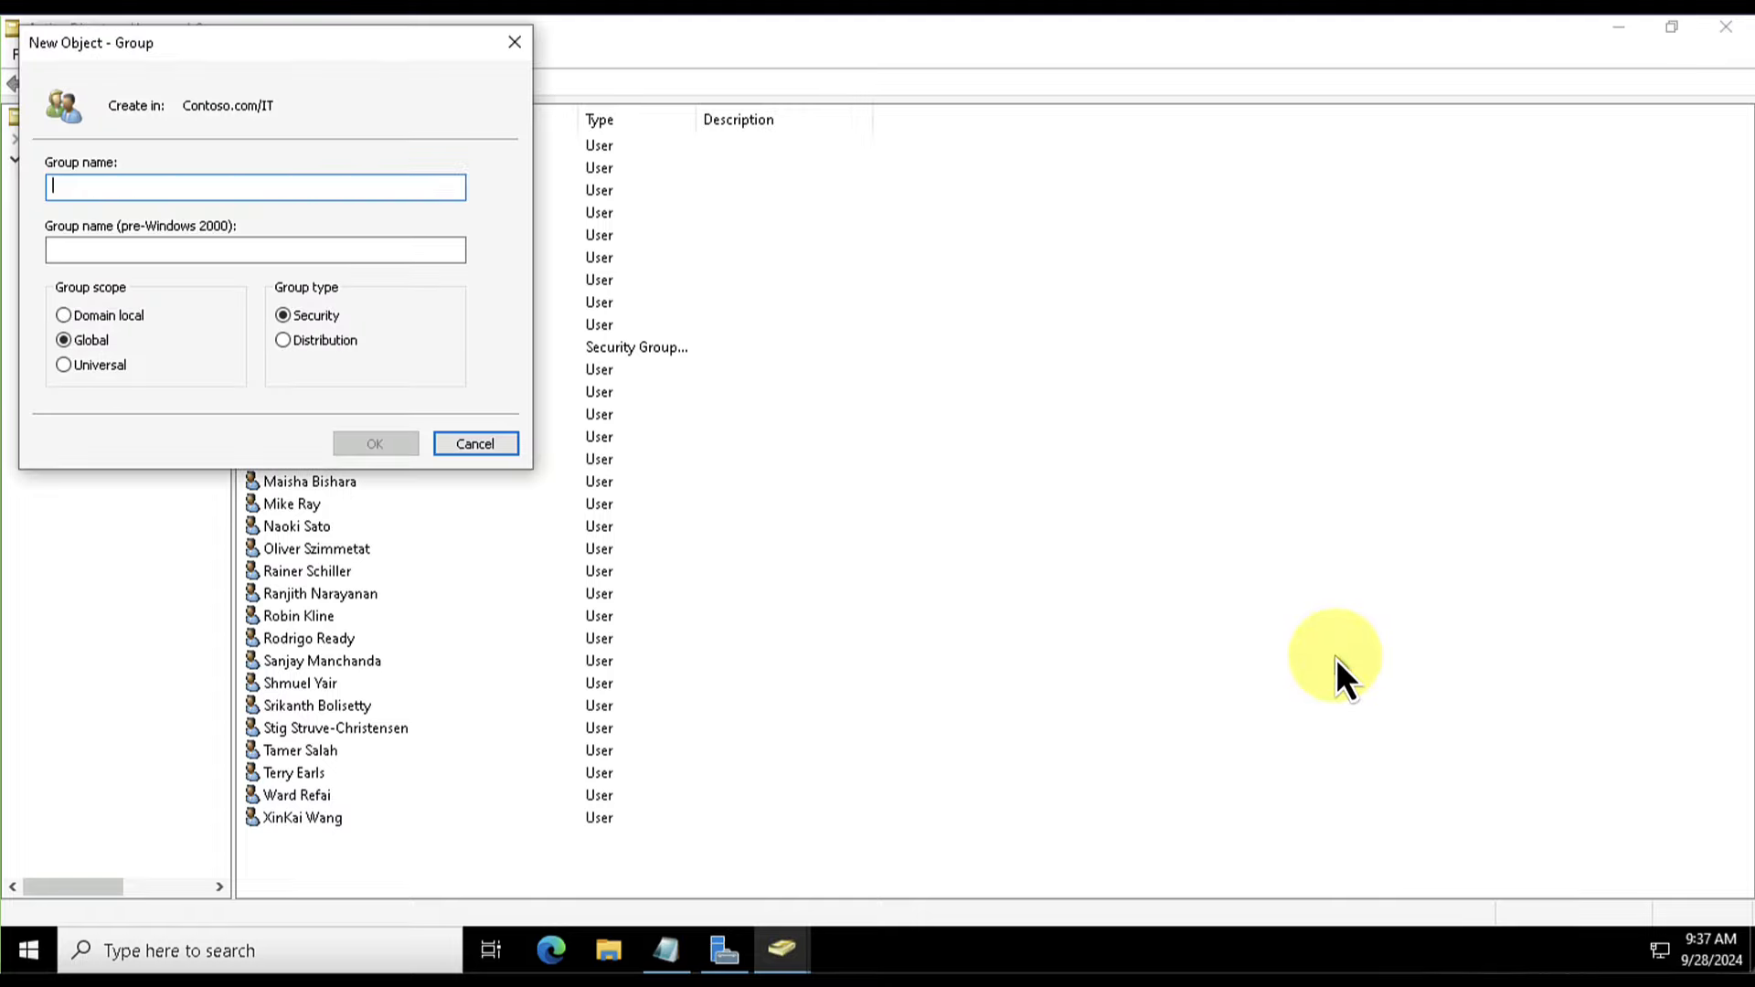
pyautogui.moveTo(333, 58); pyautogui.dragTo(1047, 282)
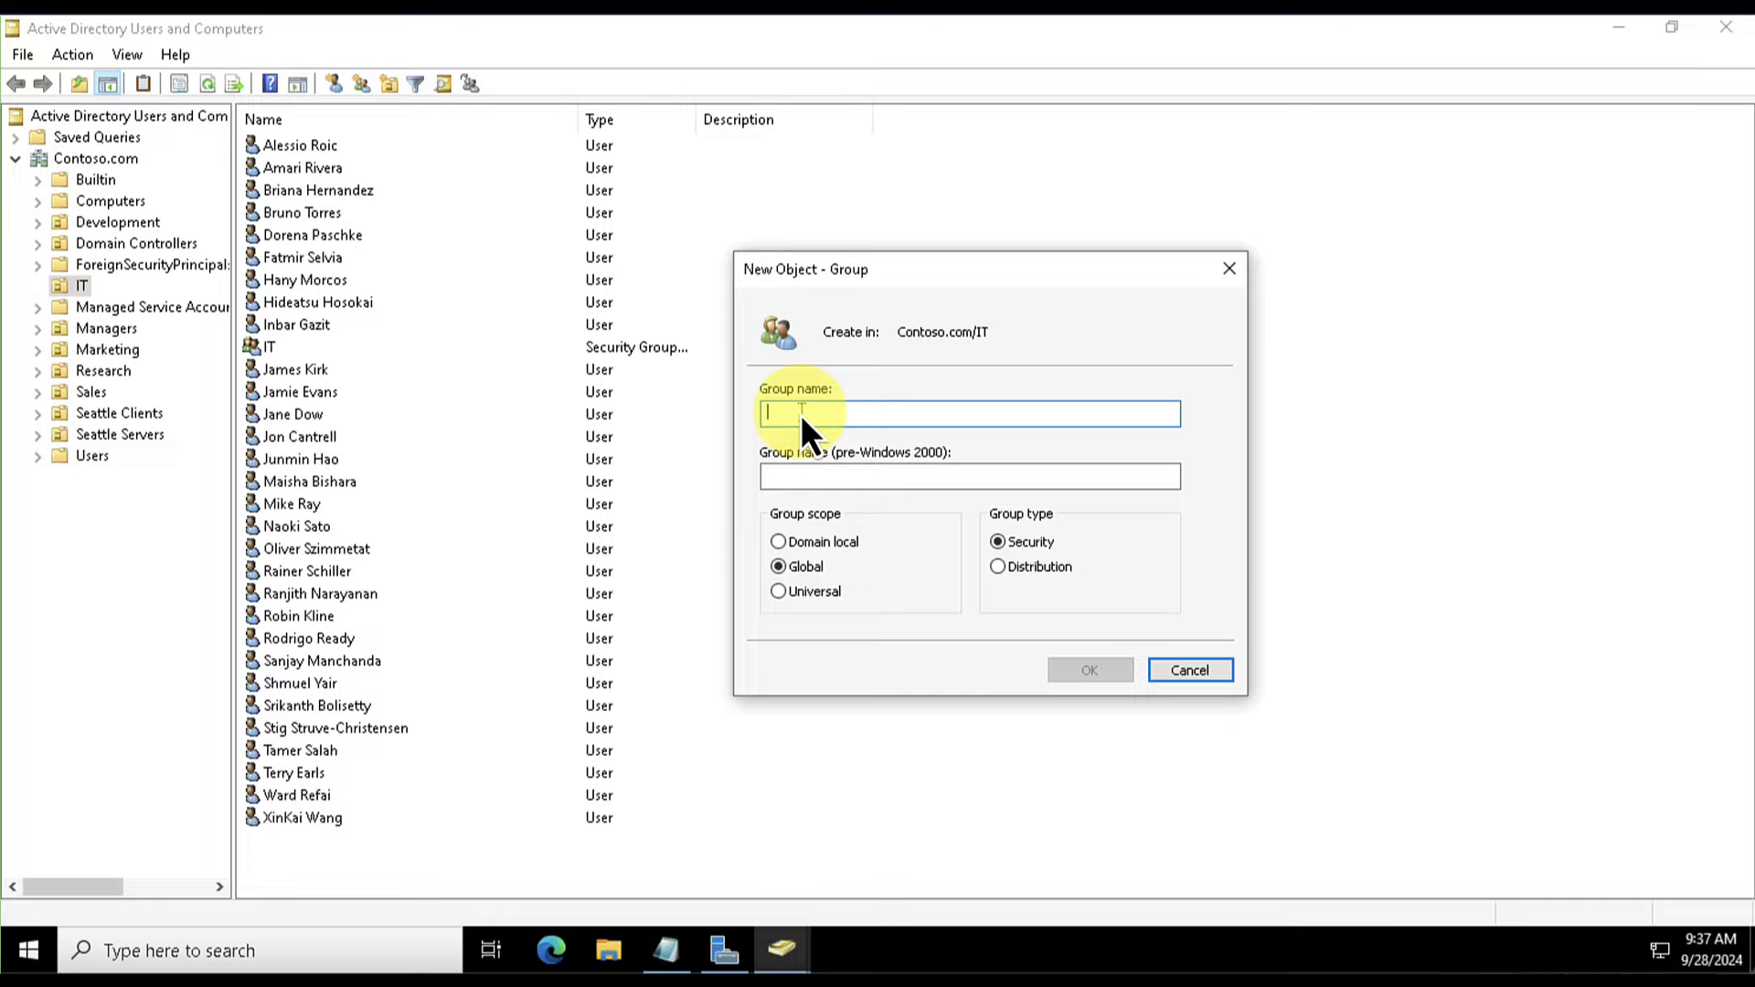
# - Name the group Oslo IT Support and create it as a security group with domain local scope
pyautogui.write('Oslo I')
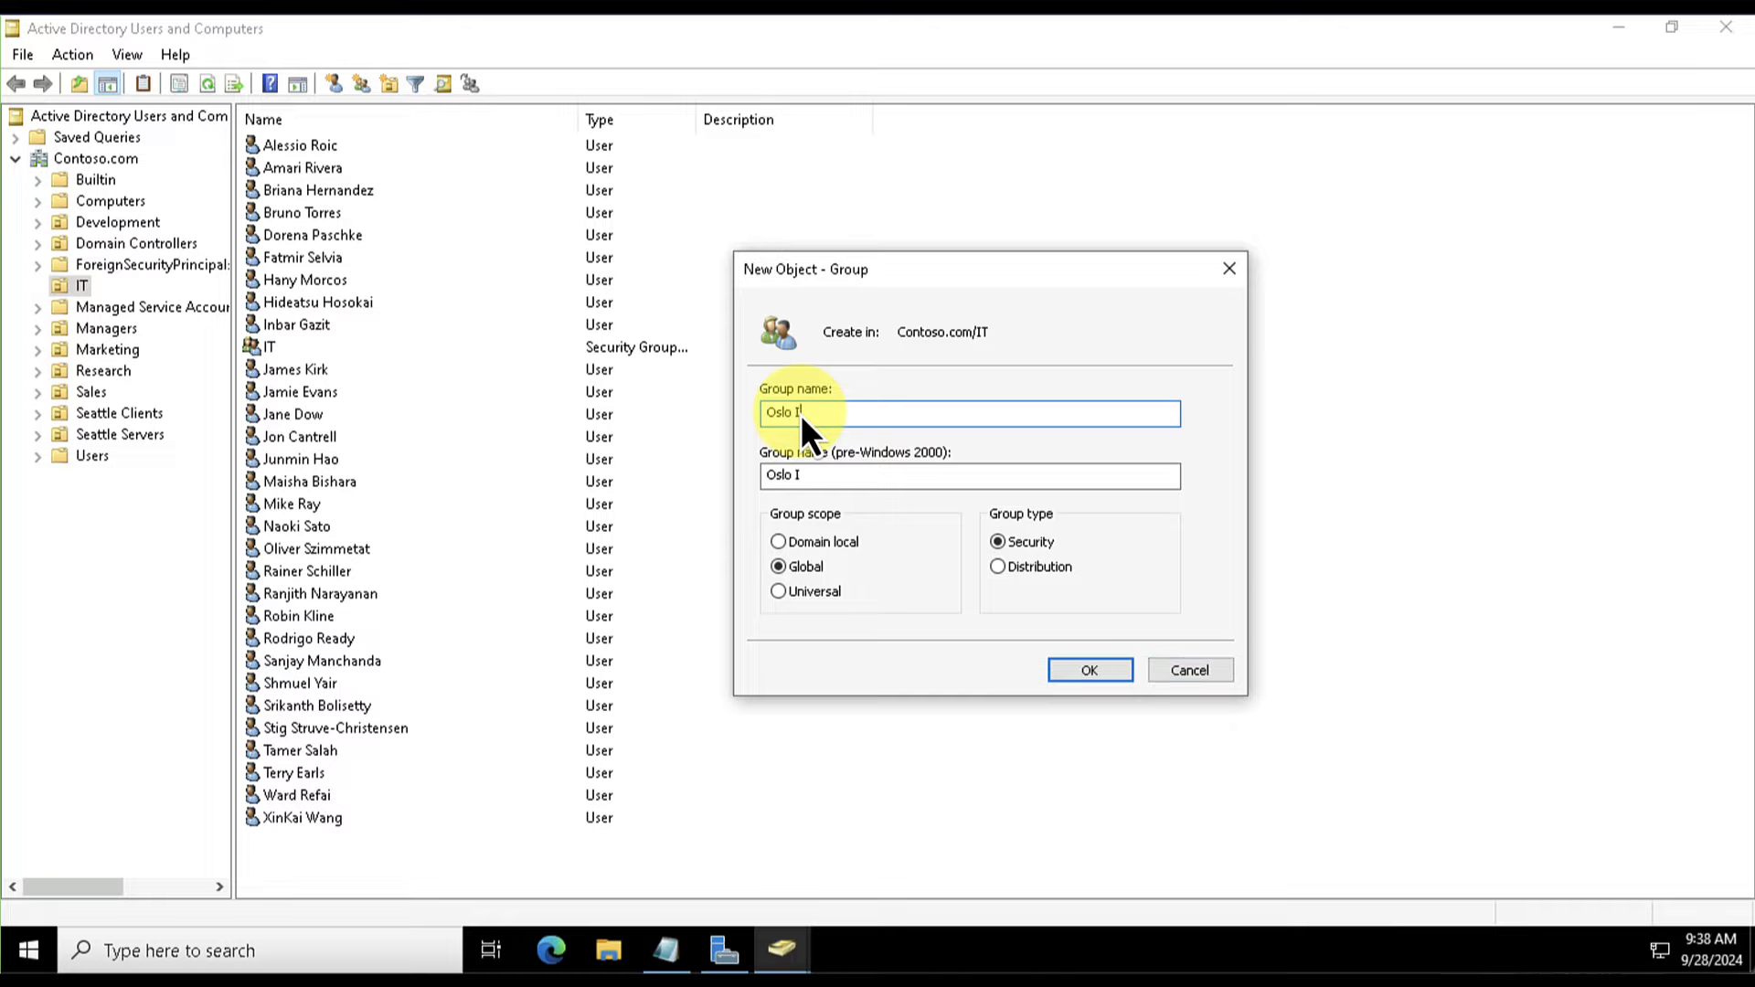
pyautogui.write('T Support')
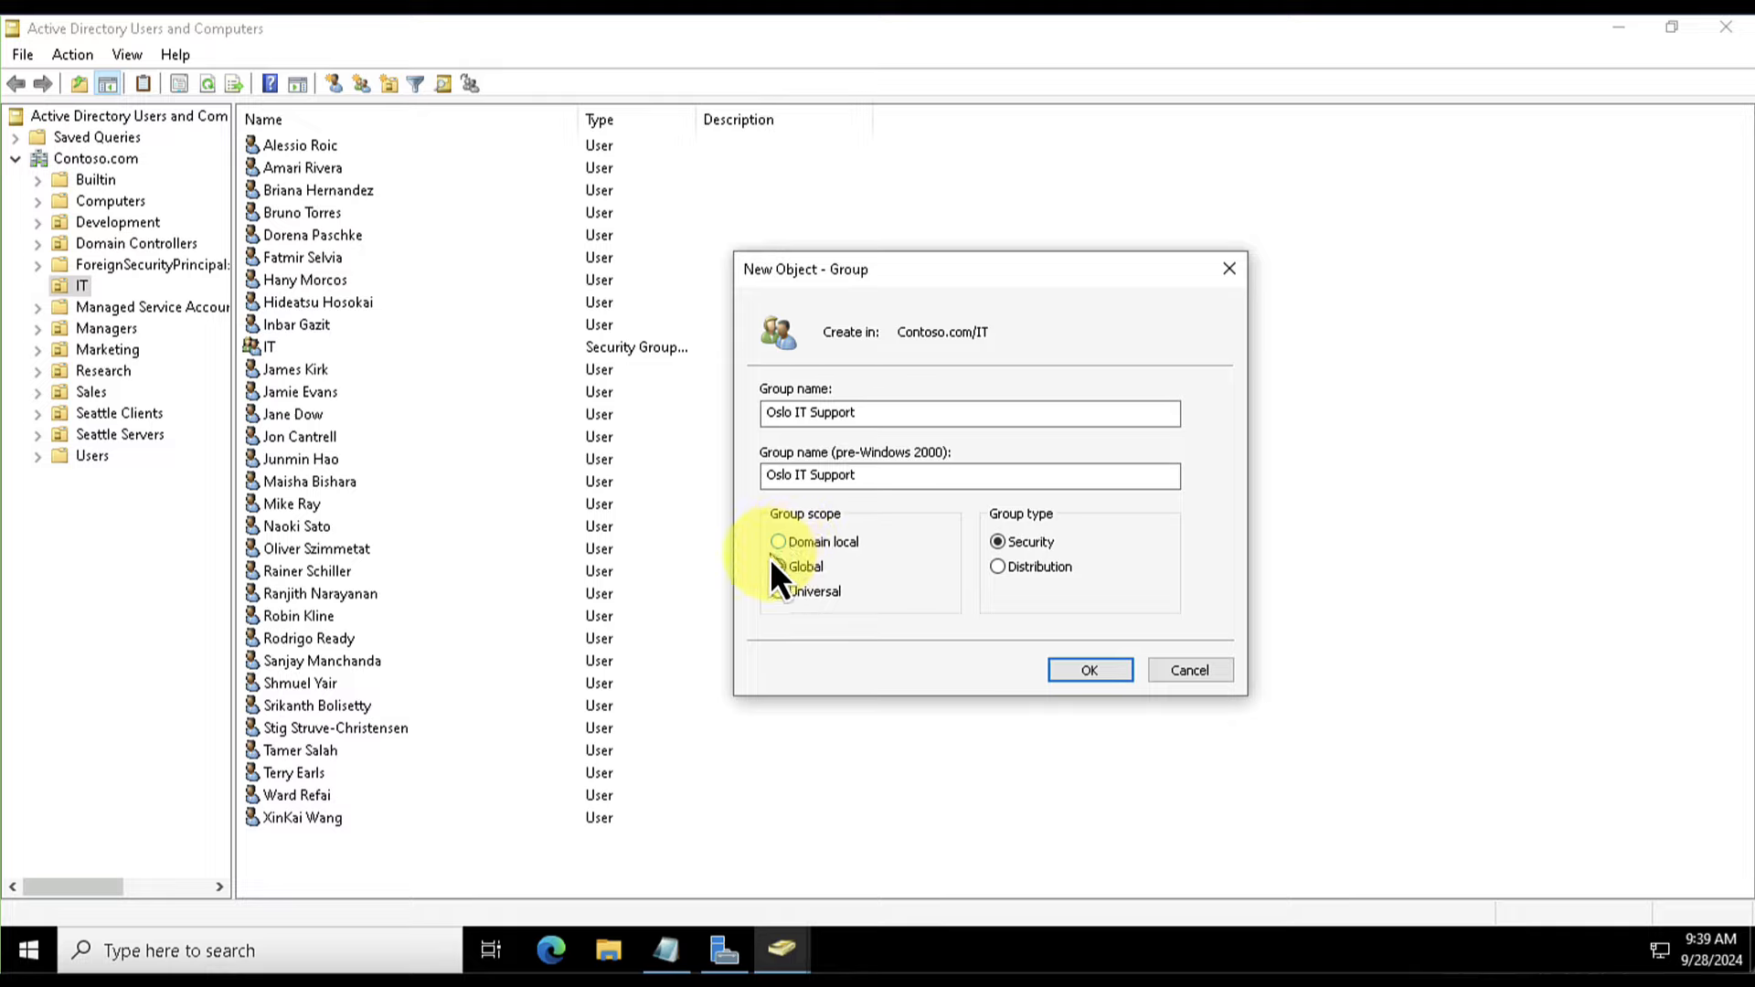
pyautogui.click(837, 562)
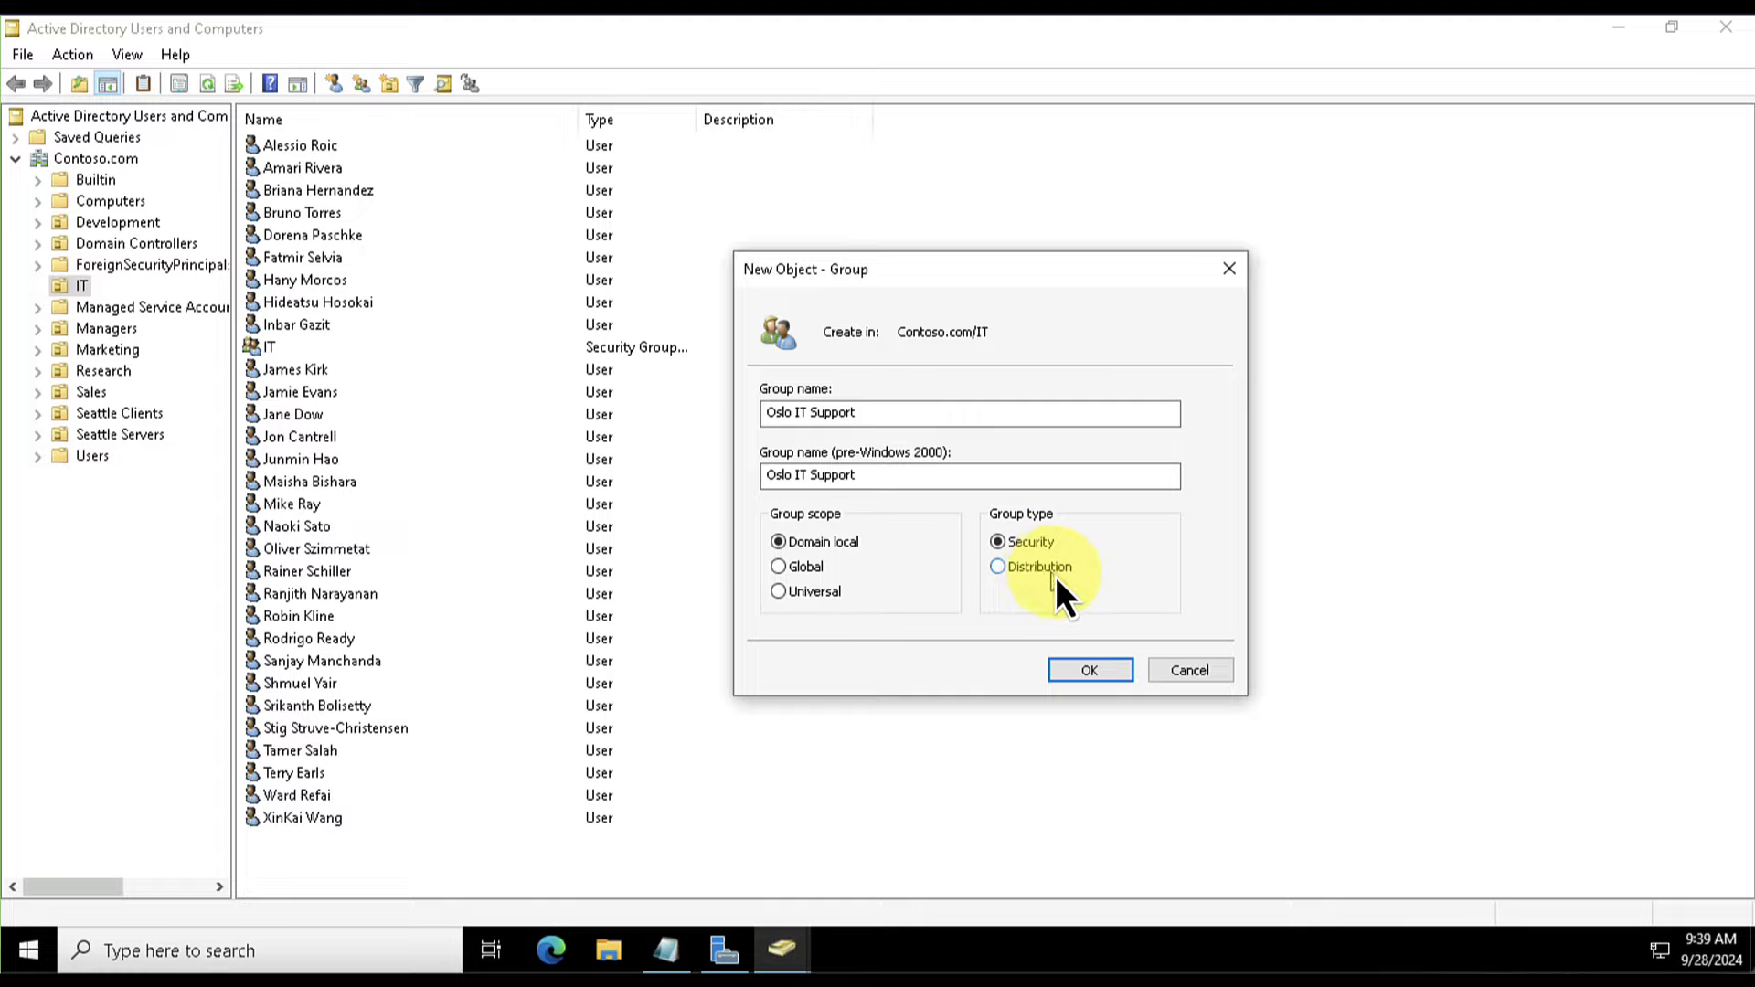
pyautogui.click(1089, 670)
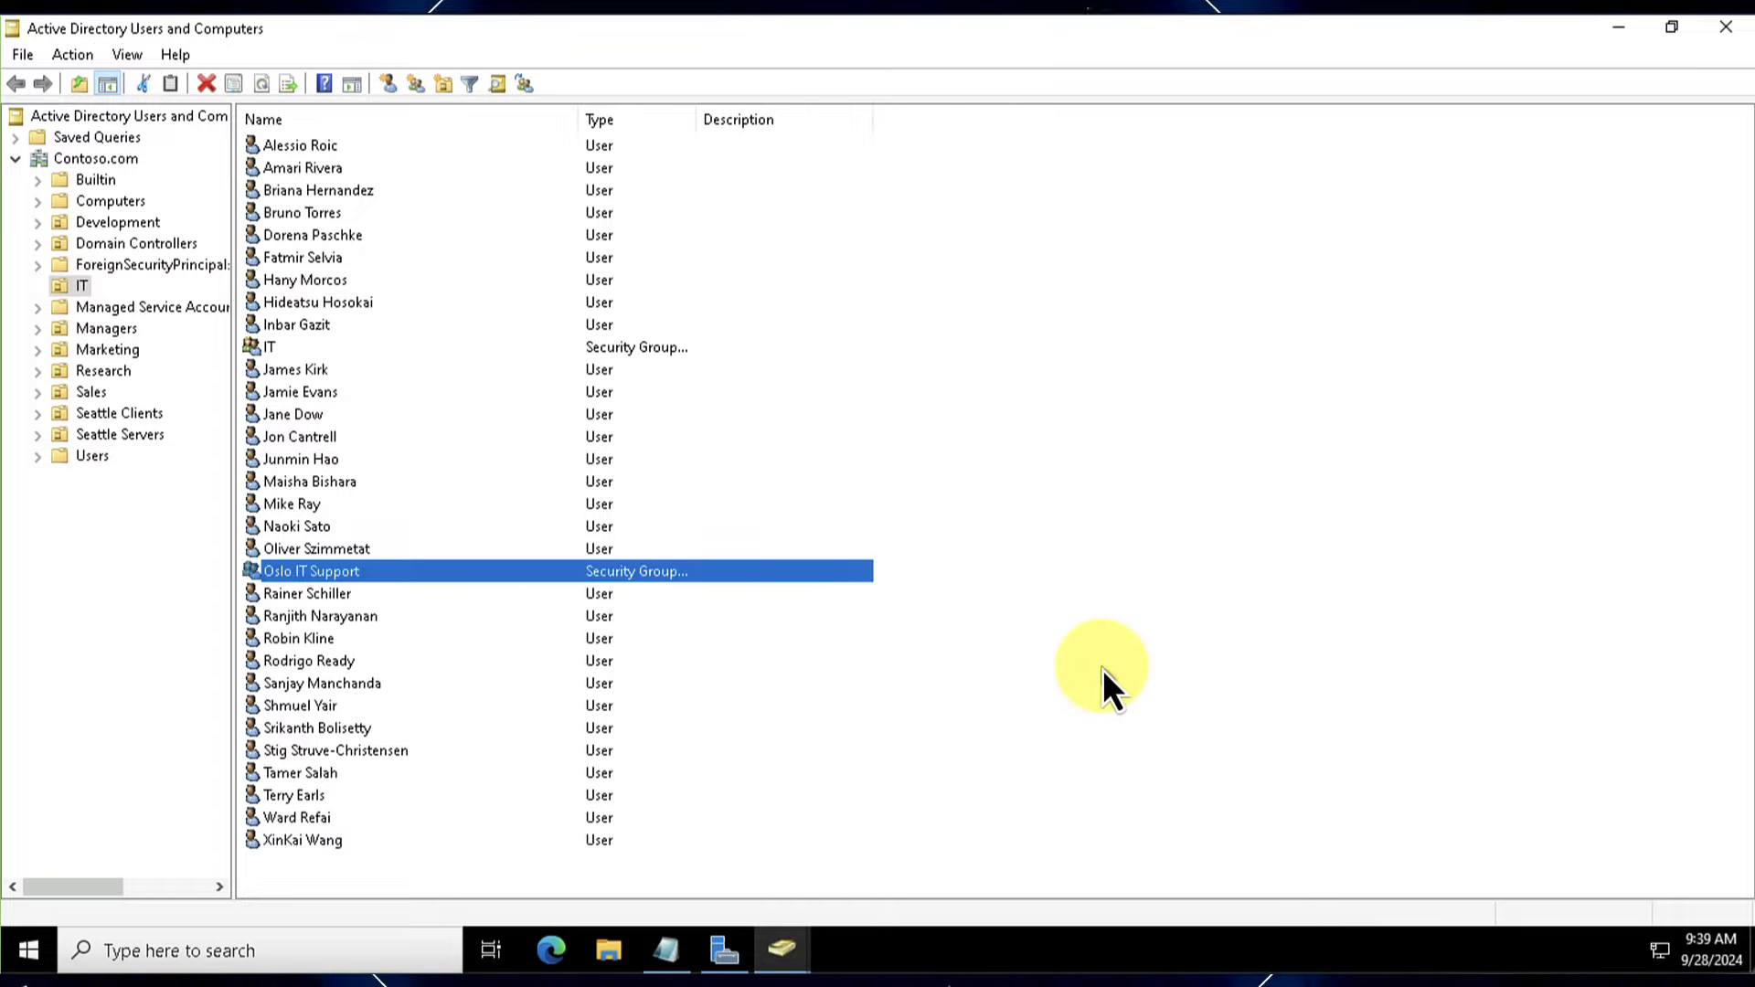
# - Open the Oslo IT Support group's membership list and start adding members to it
pyautogui.doubleClick(353, 573)
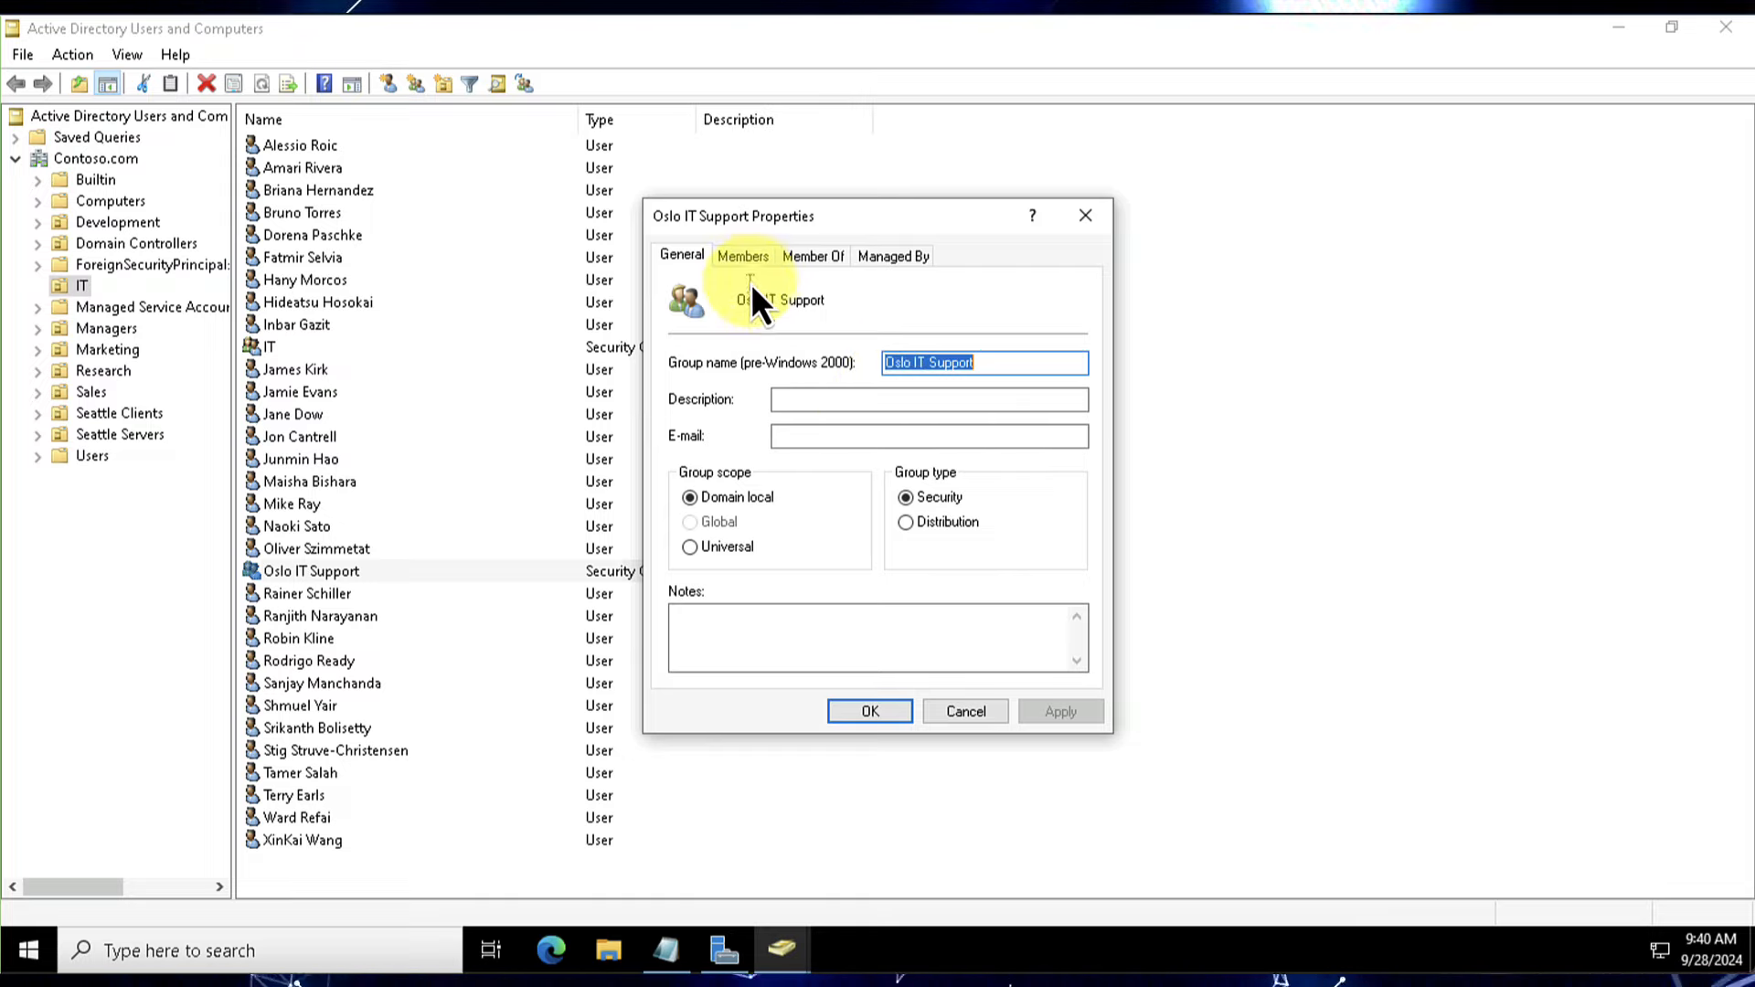
pyautogui.click(768, 259)
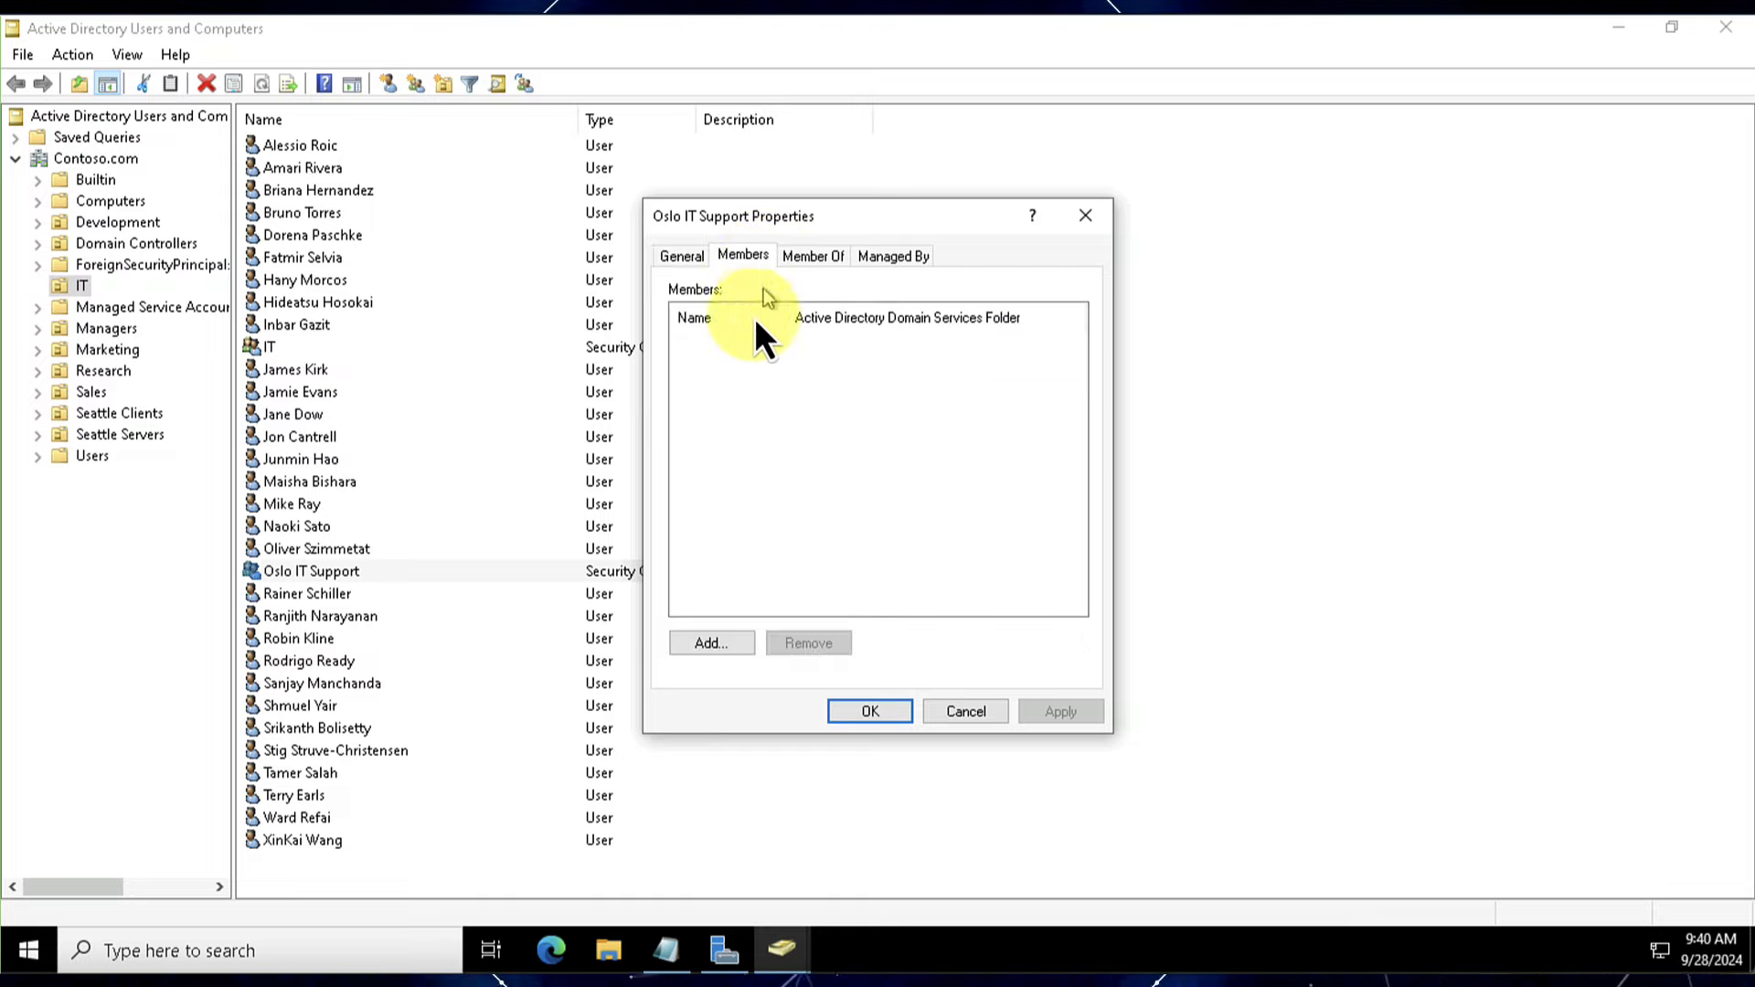
pyautogui.click(702, 650)
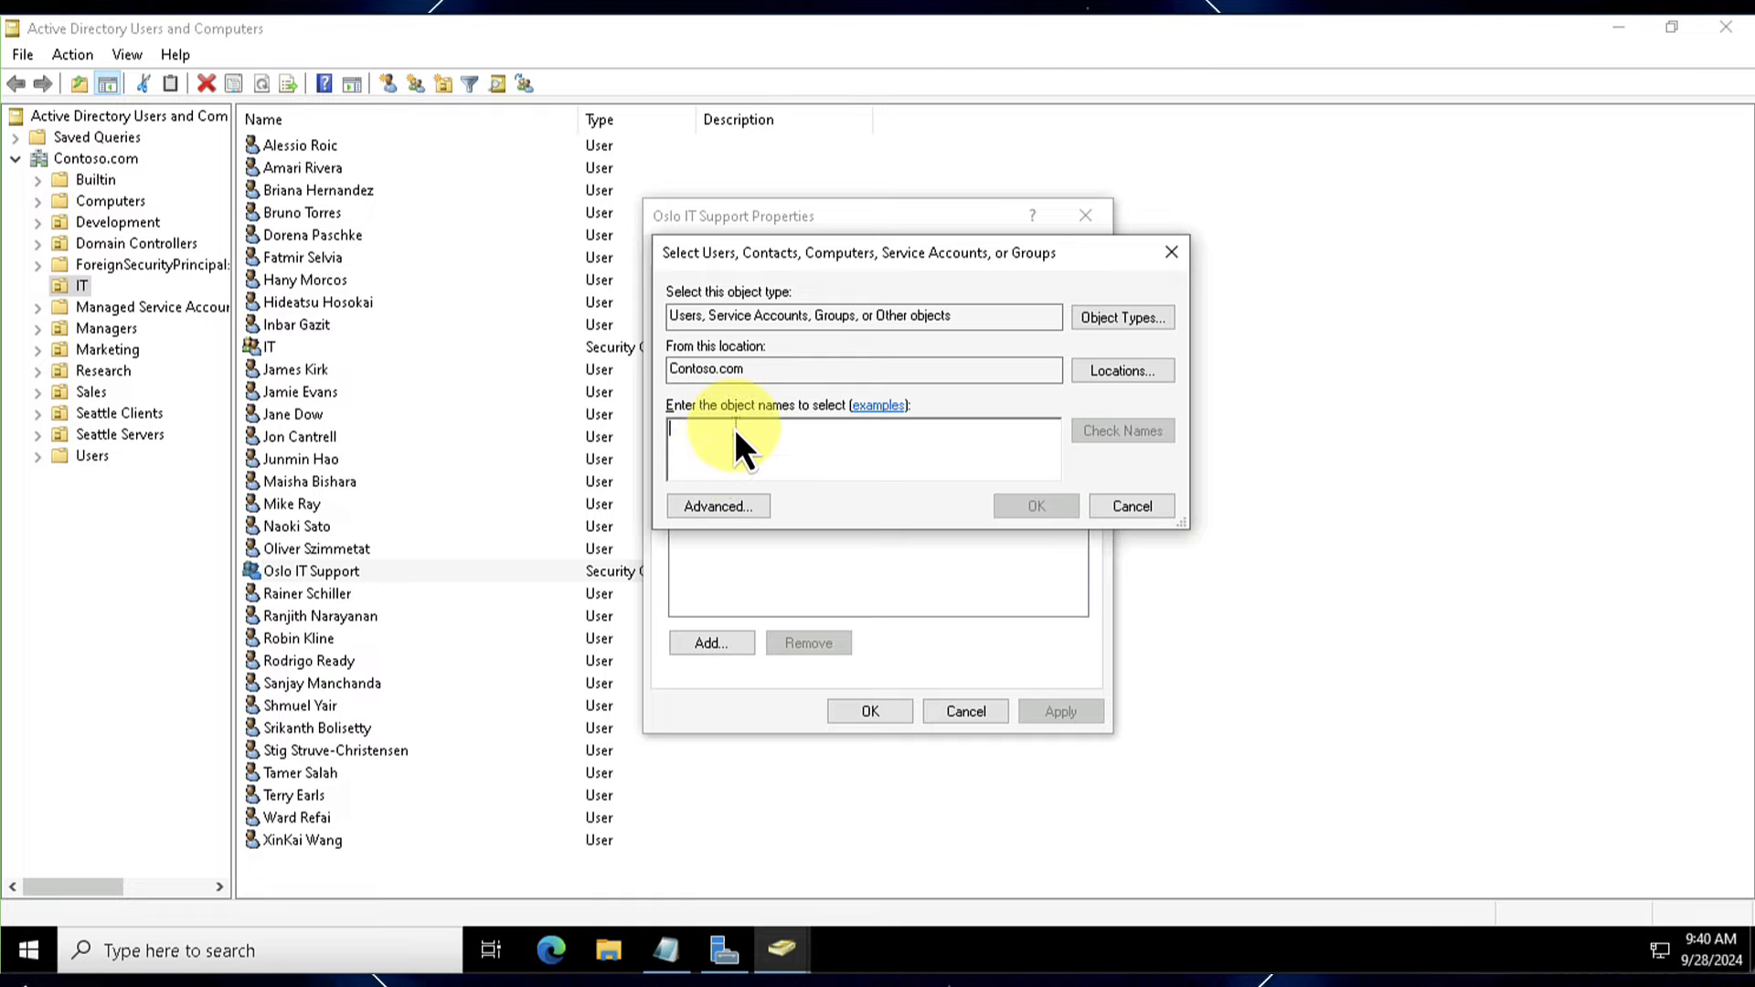
# - Add the three chosen users from the Contoso.com directory as members of the Oslo IT Support group and save the membership
pyautogui.write('jane')
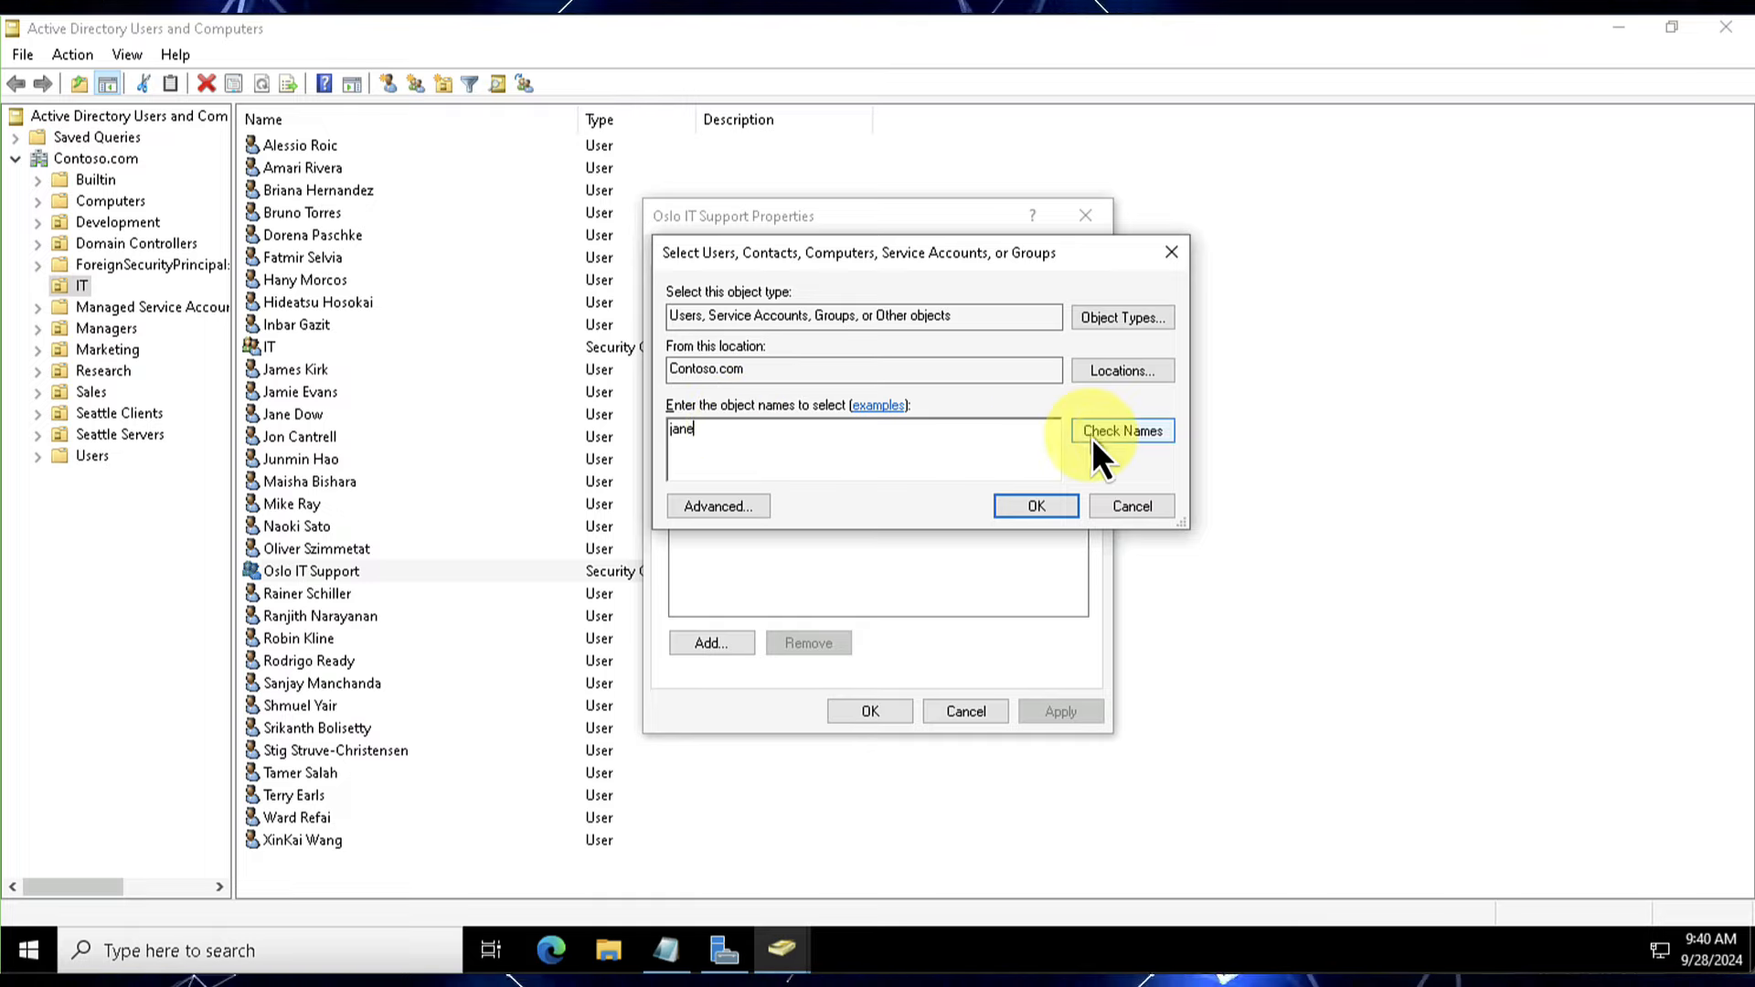
pyautogui.click(1120, 437)
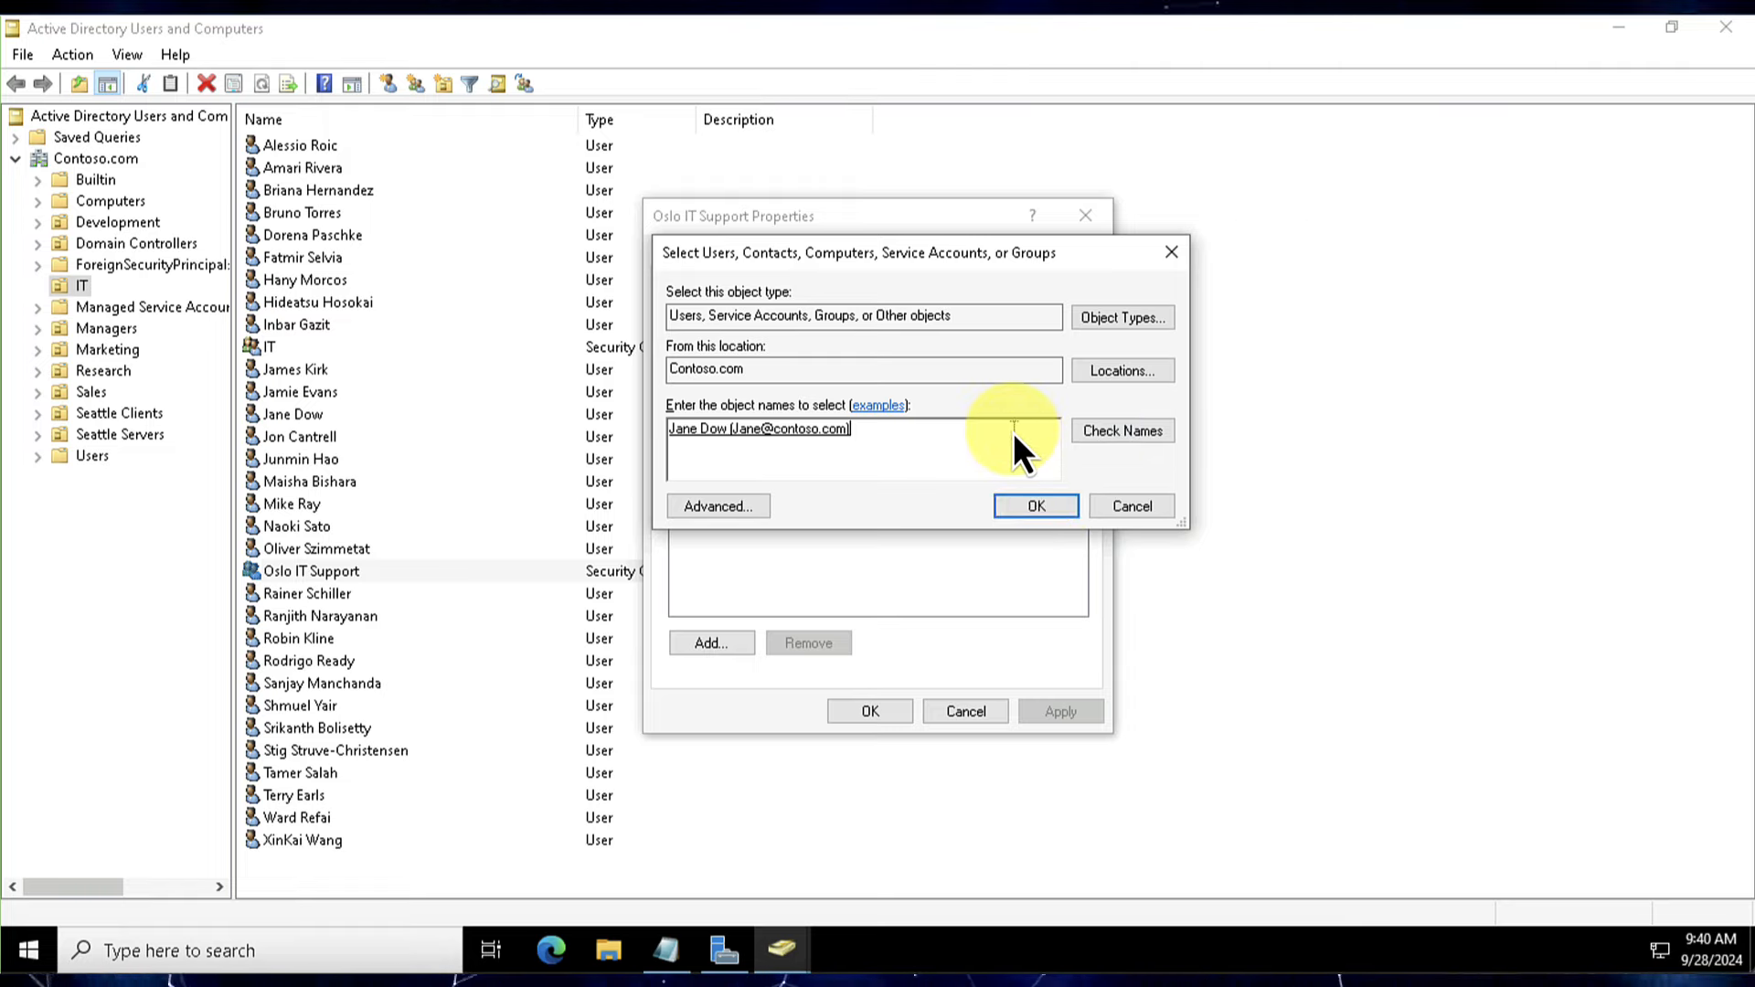
pyautogui.write('kirkj')
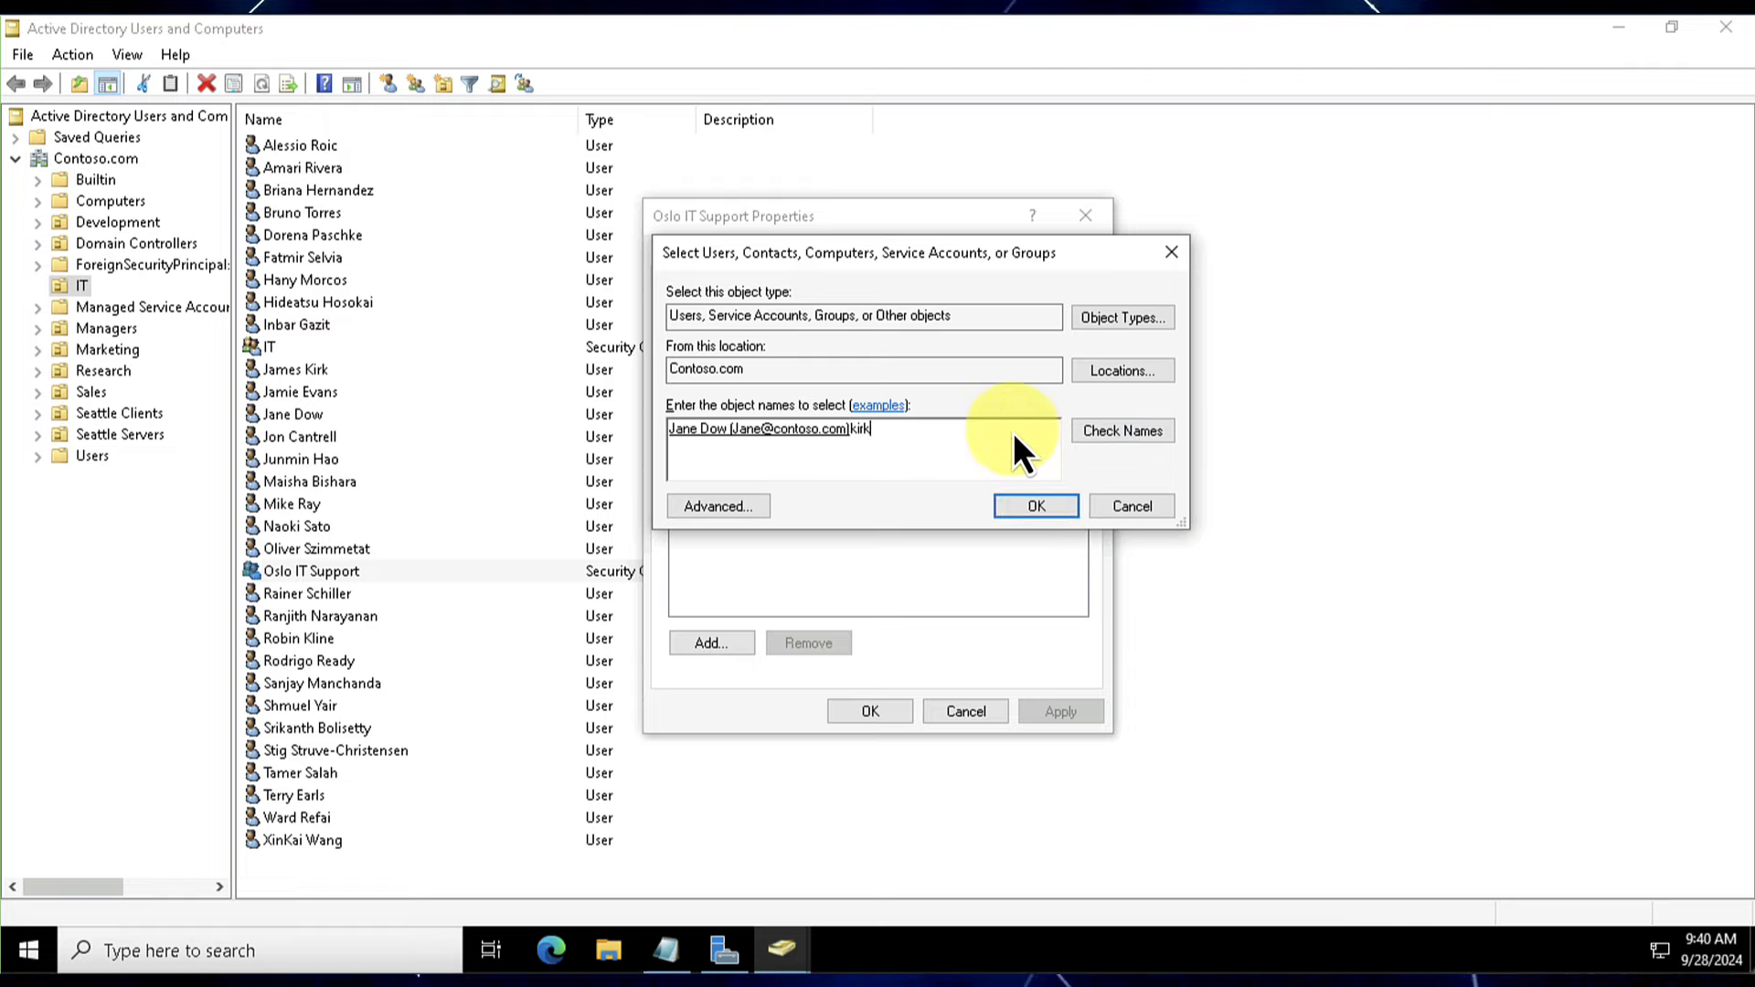
pyautogui.click(1159, 435)
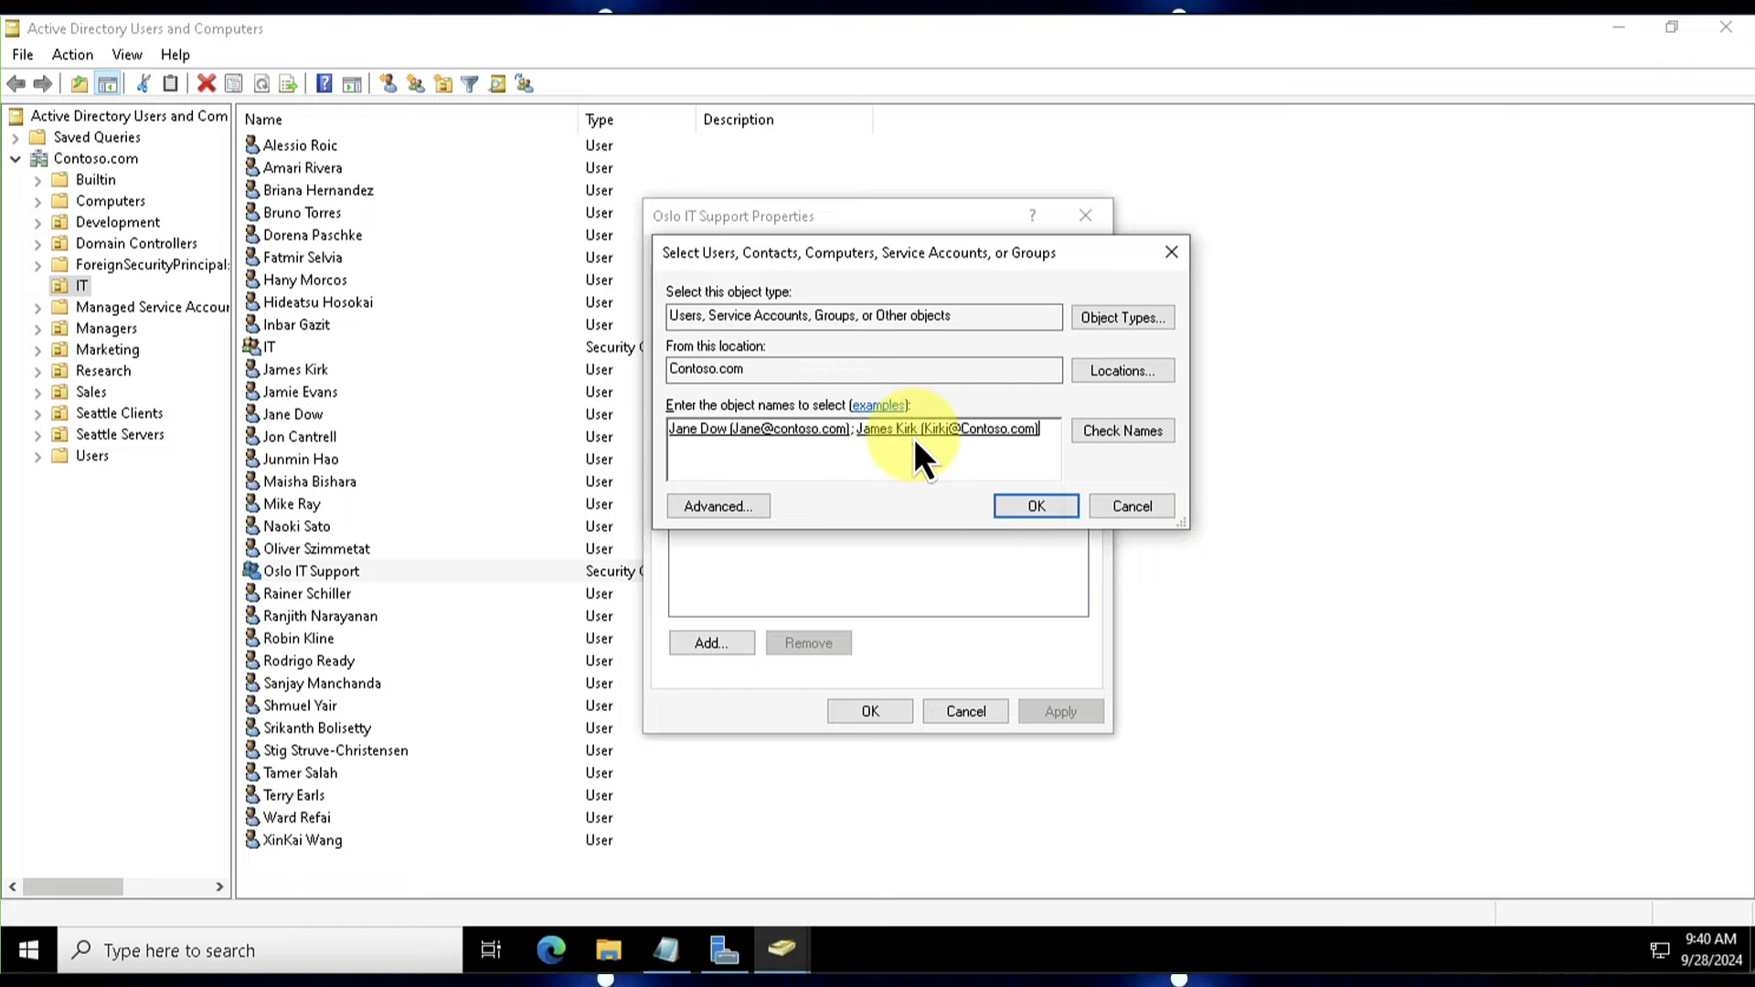
pyautogui.write('bruno')
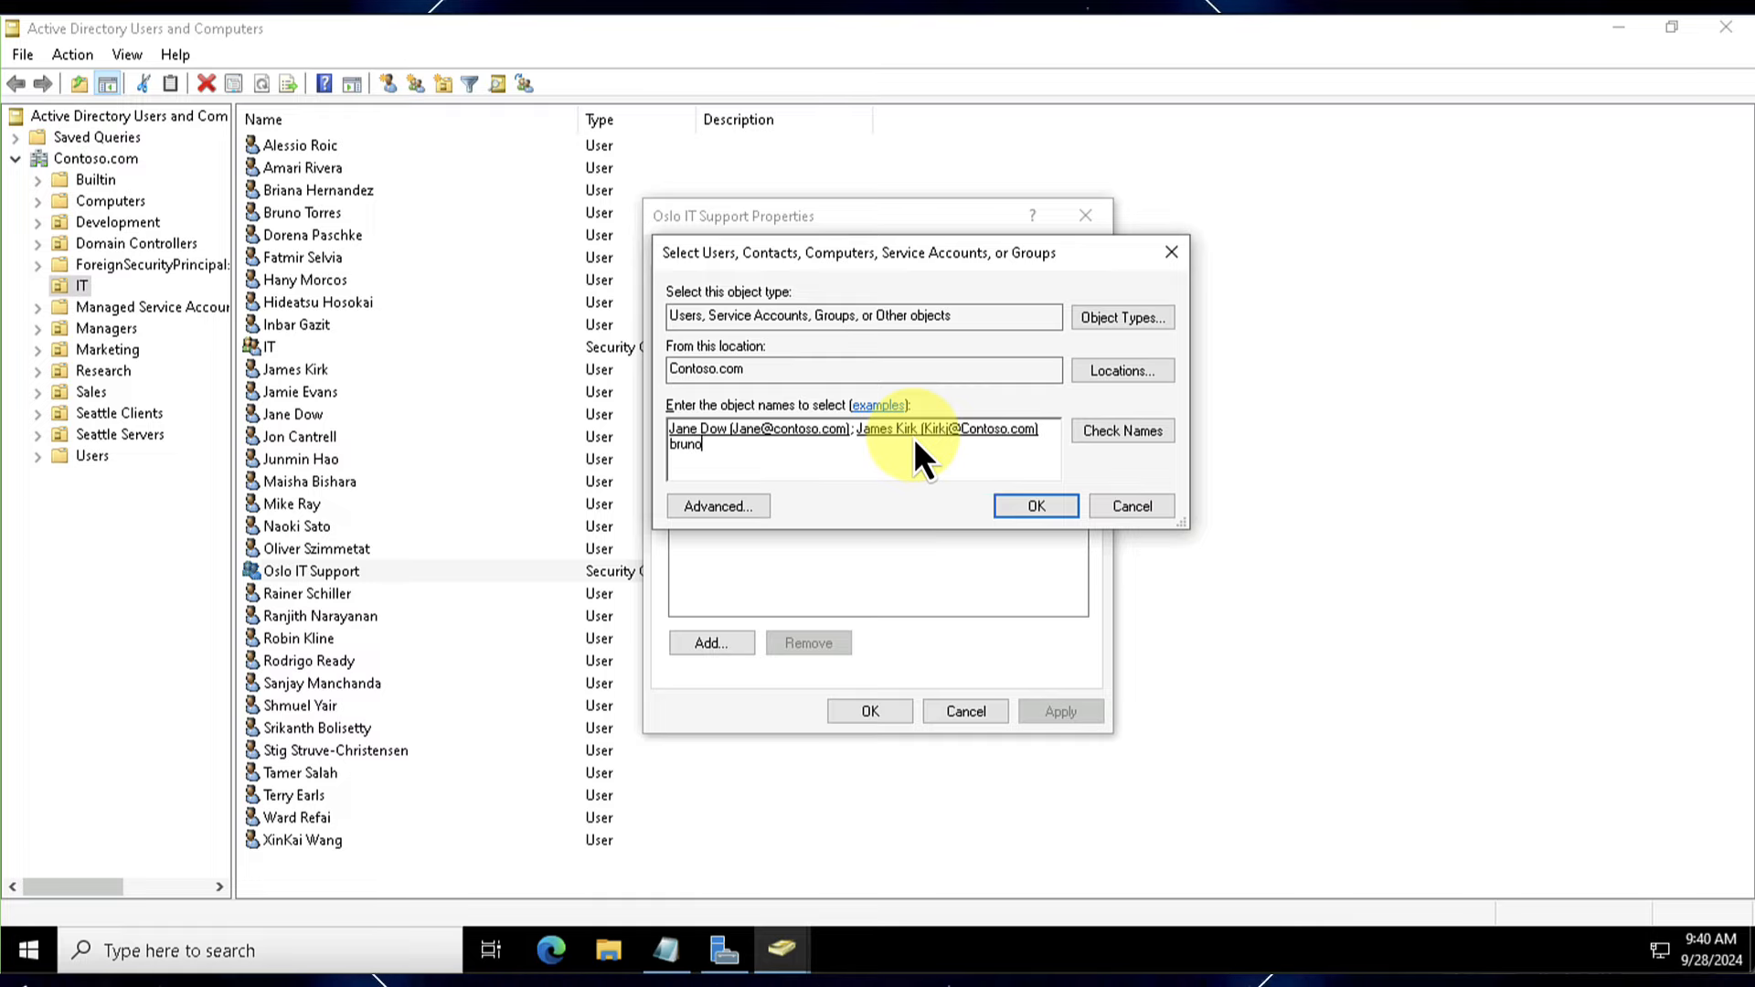
pyautogui.click(1122, 433)
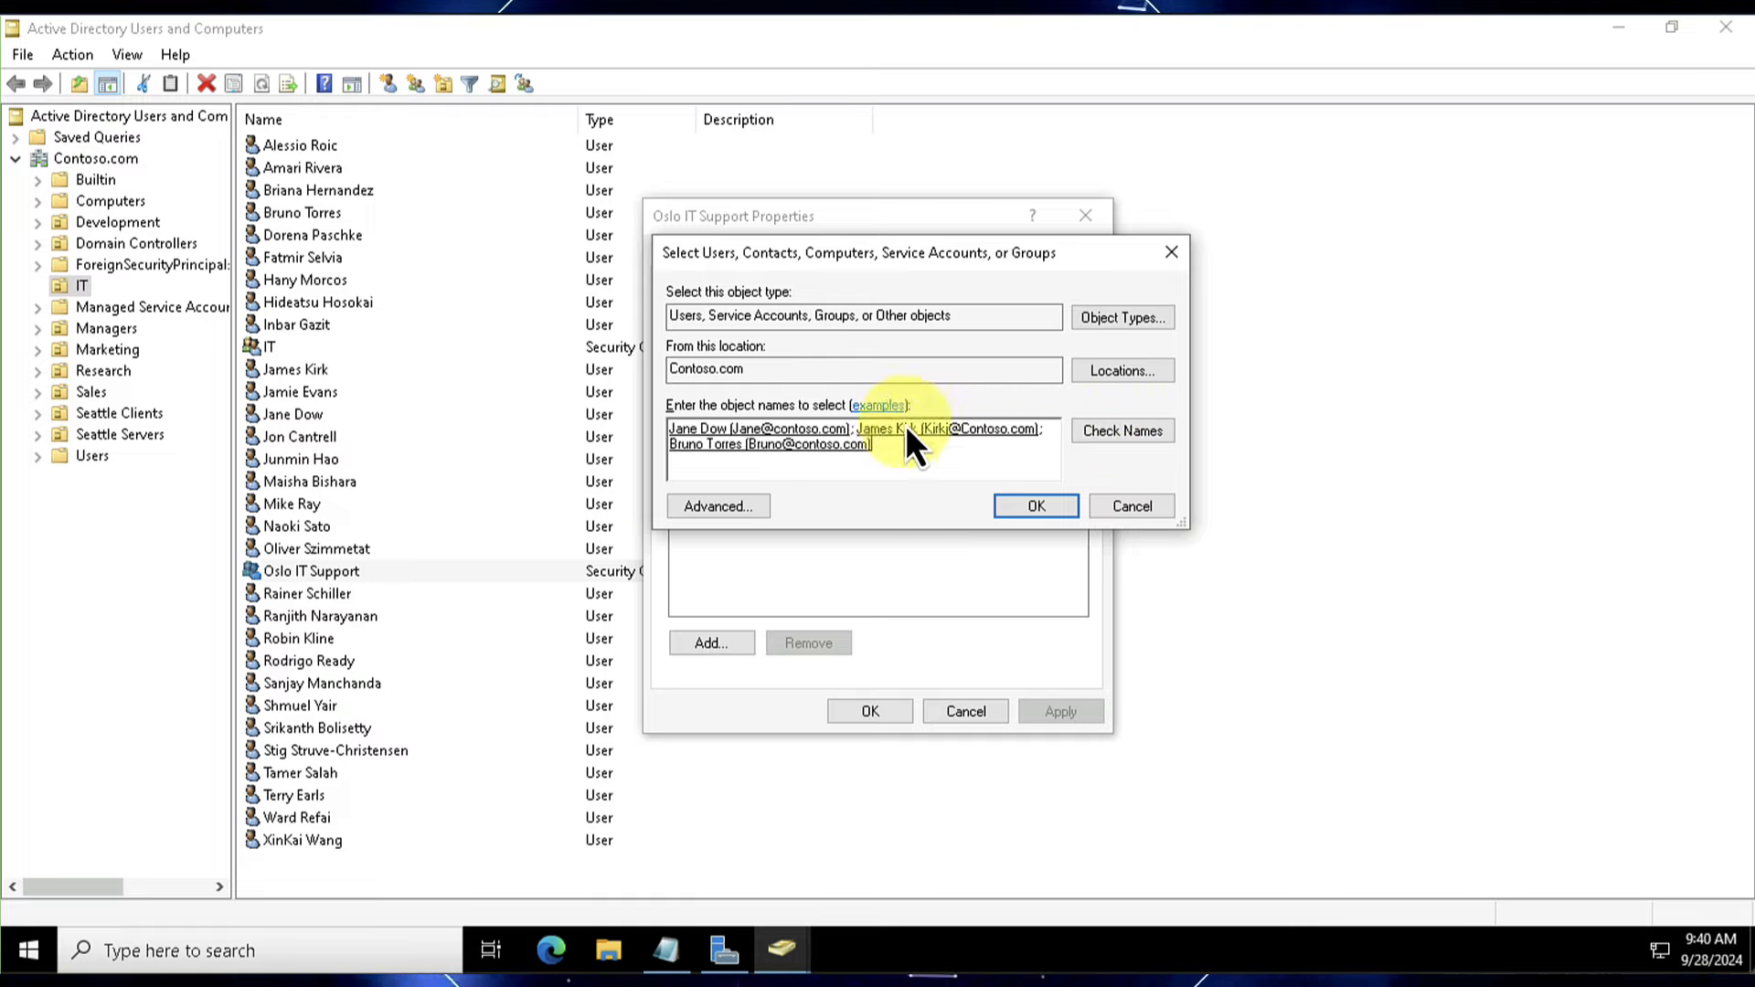
pyautogui.click(1037, 507)
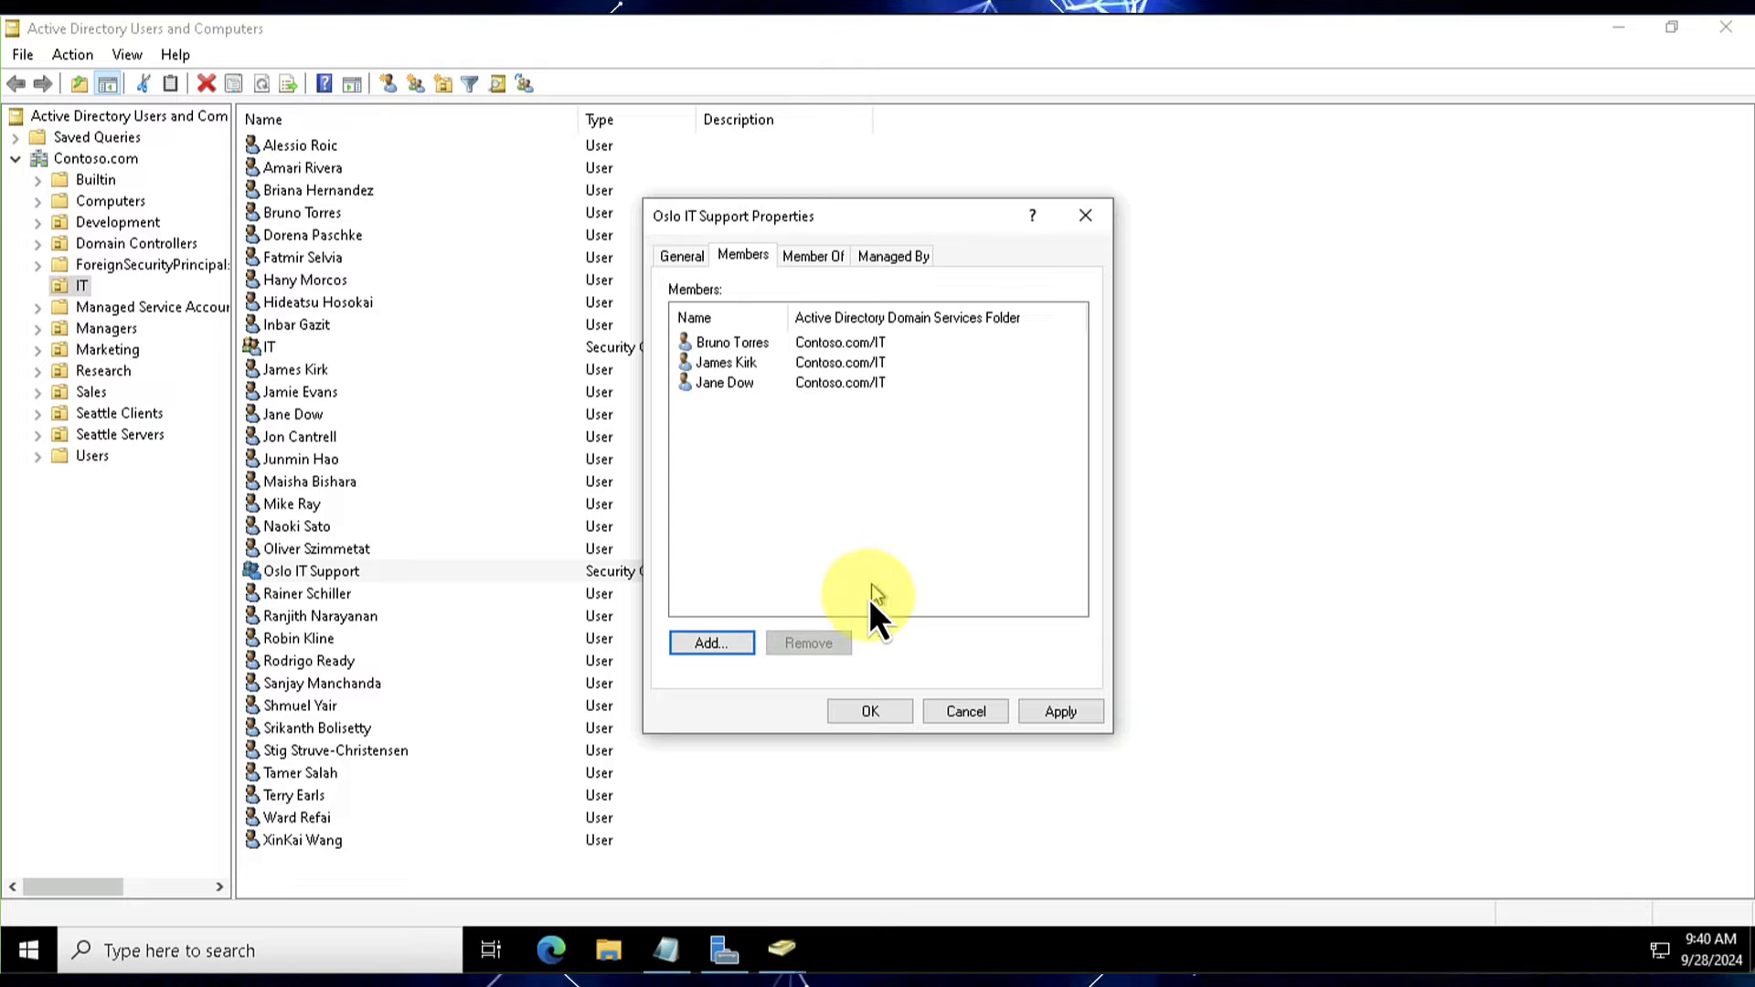
pyautogui.click(859, 716)
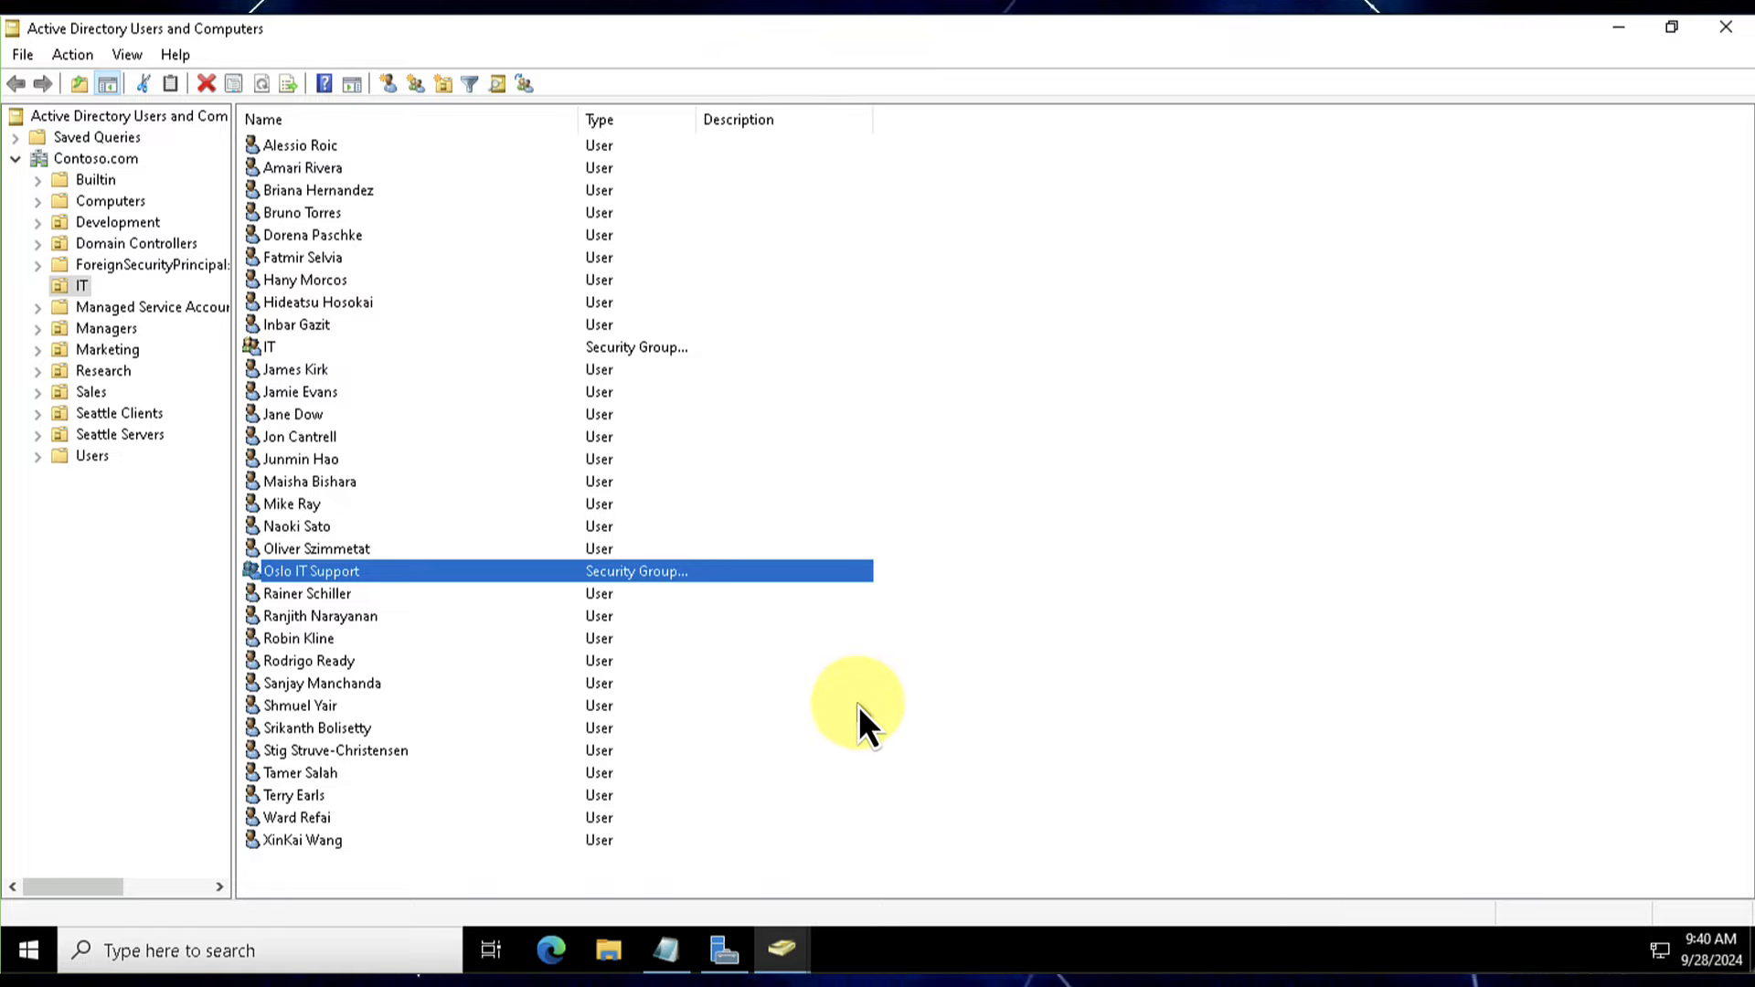
# - Switch to File Explorer and create a new folder named Data at the root of Local Disk (C:)
pyautogui.click(607, 951)
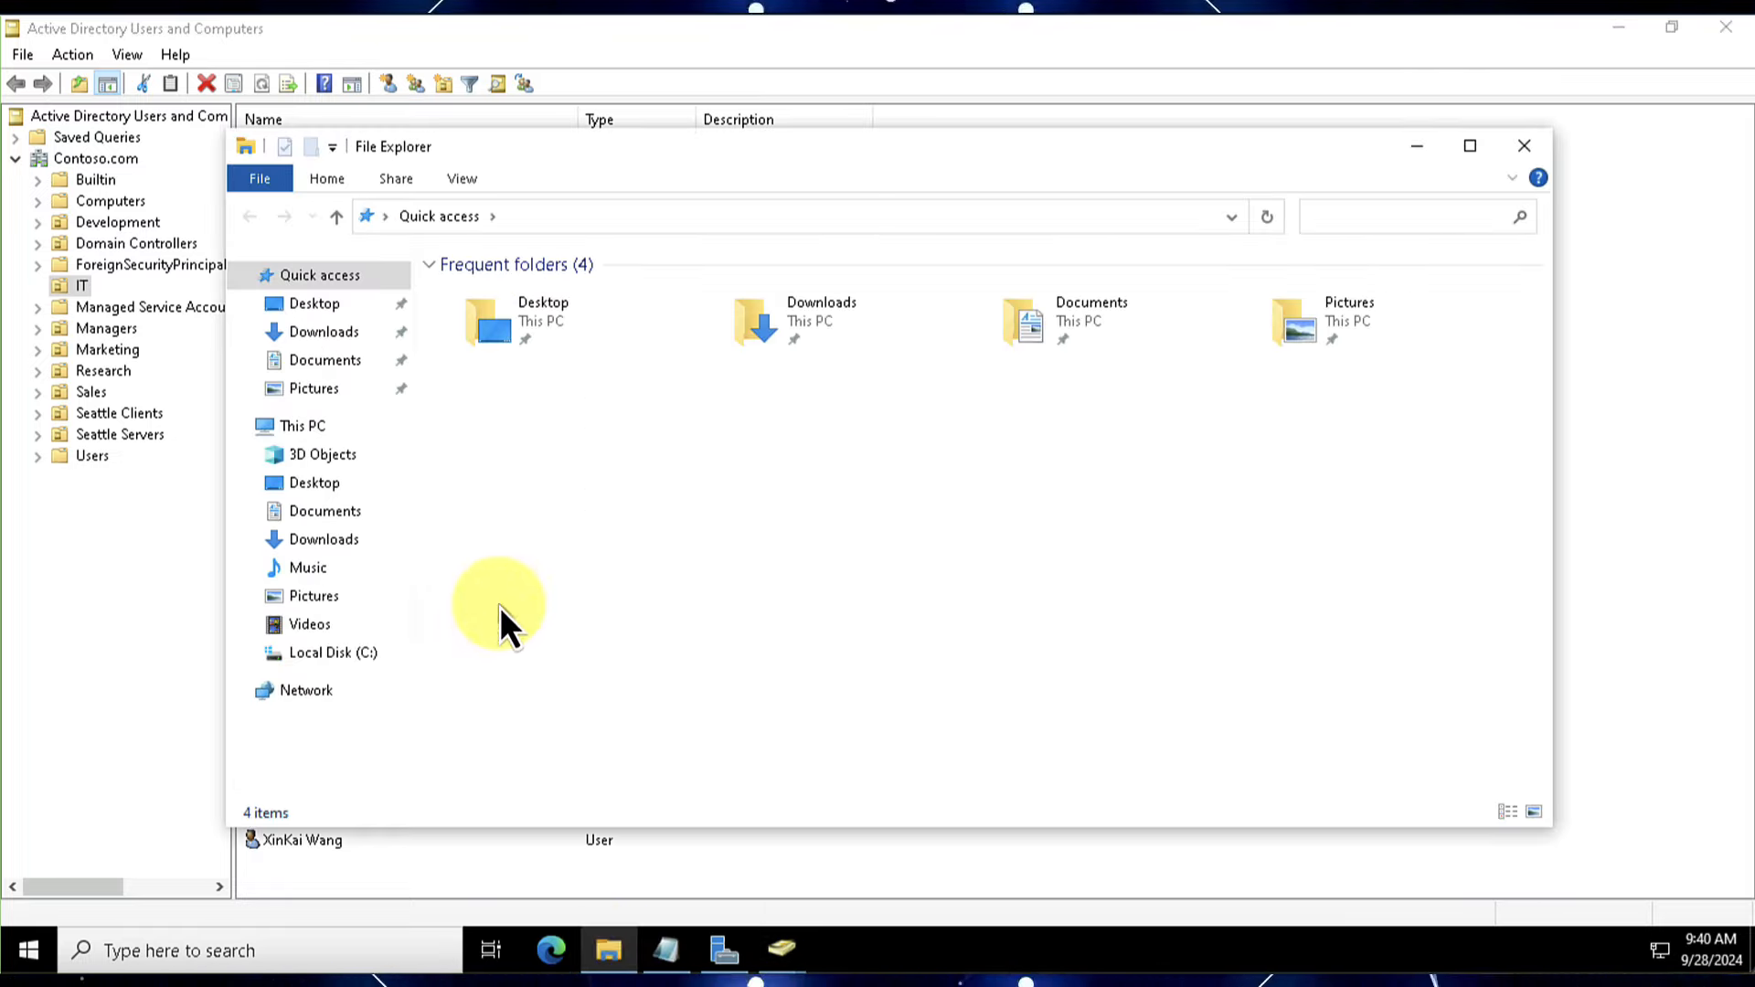
pyautogui.click(322, 656)
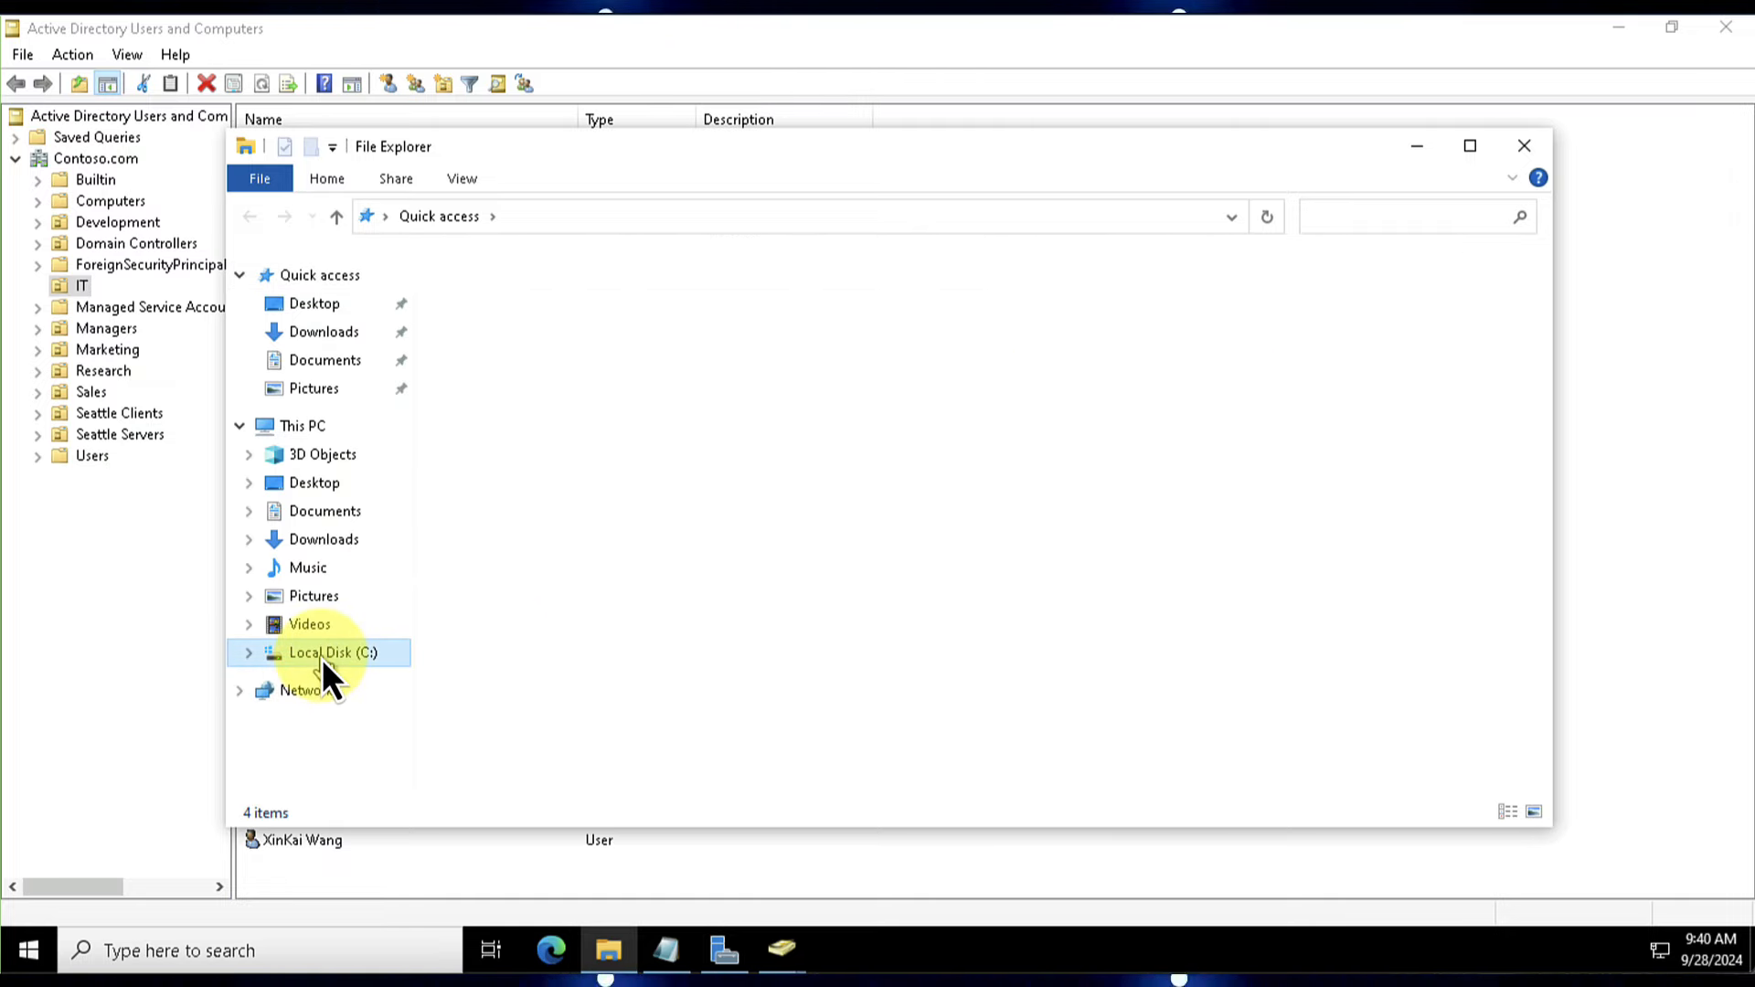
pyautogui.rightClick(665, 646)
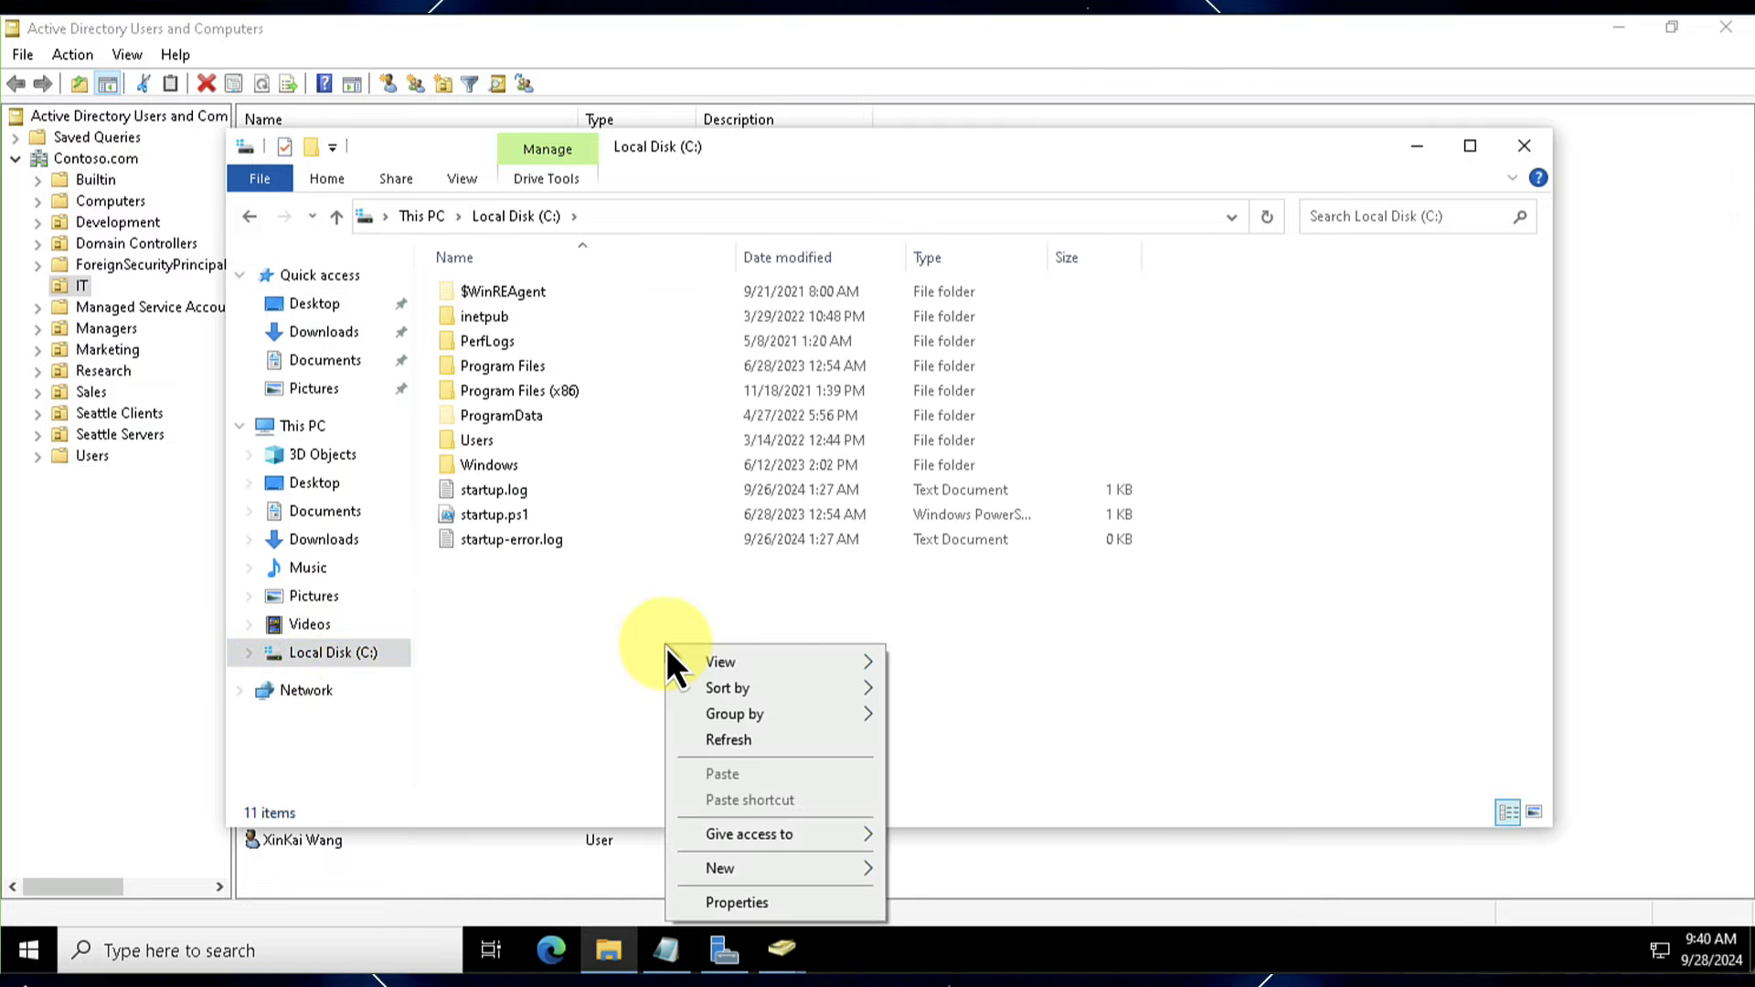
pyautogui.moveTo(773, 656)
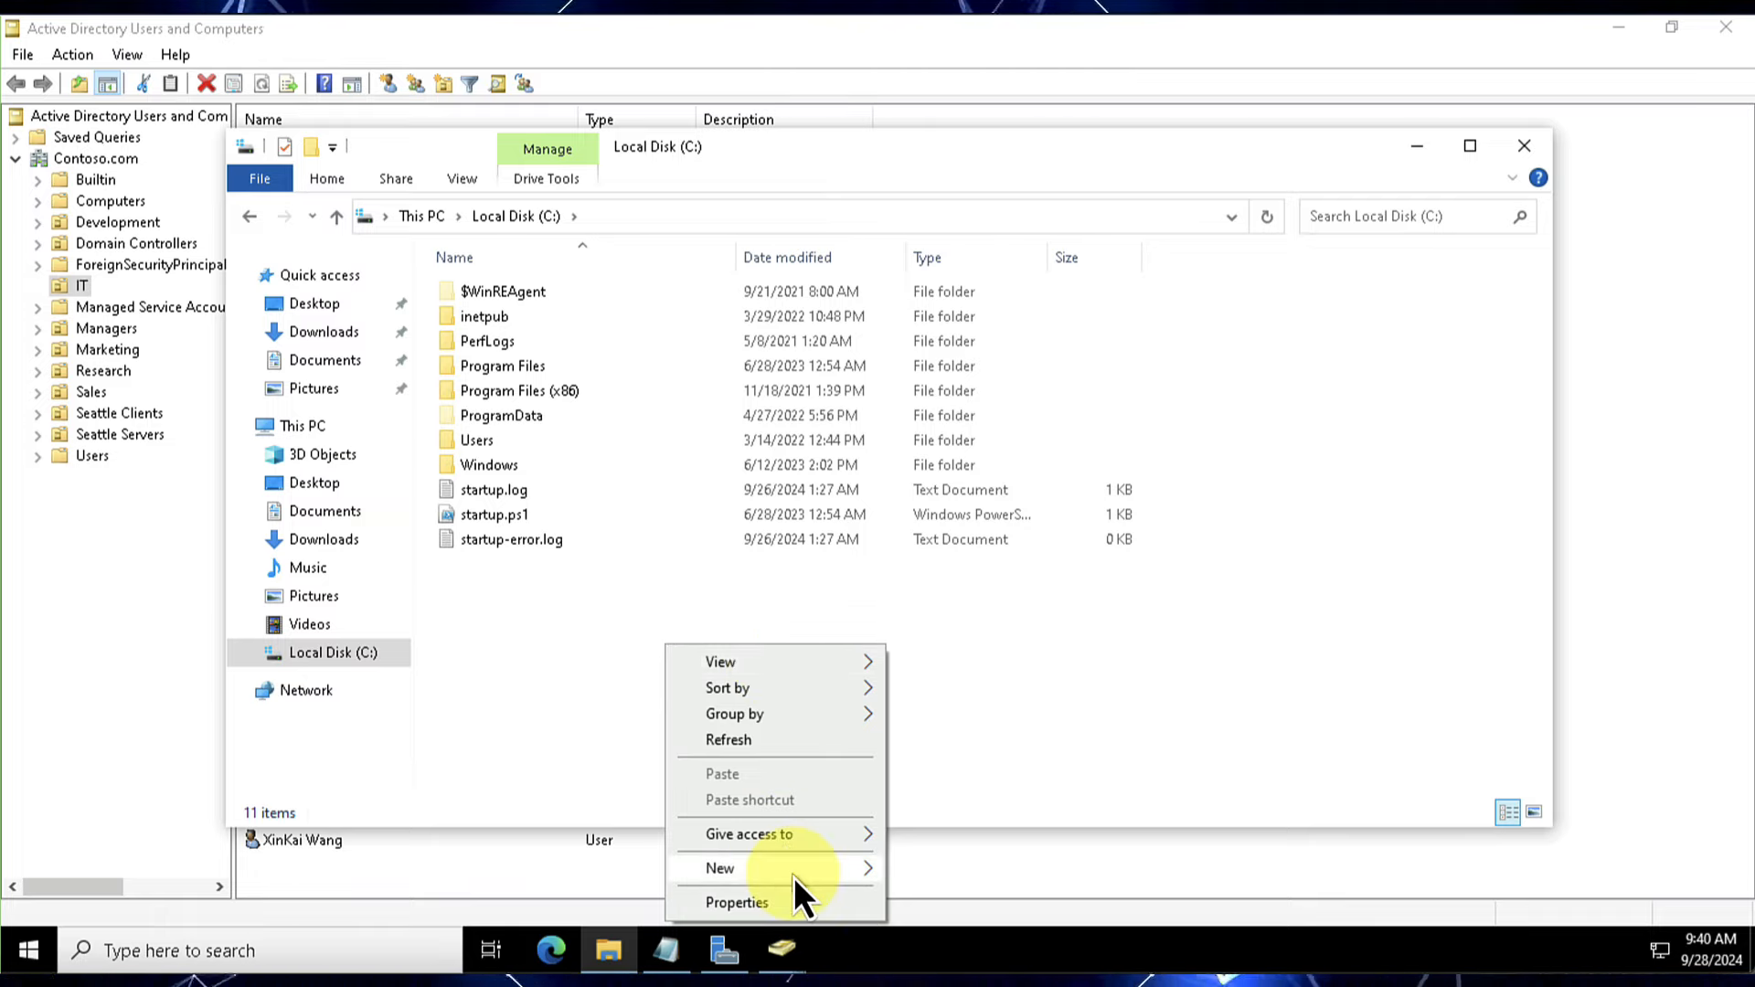
pyautogui.moveTo(795, 870)
pyautogui.click(942, 727)
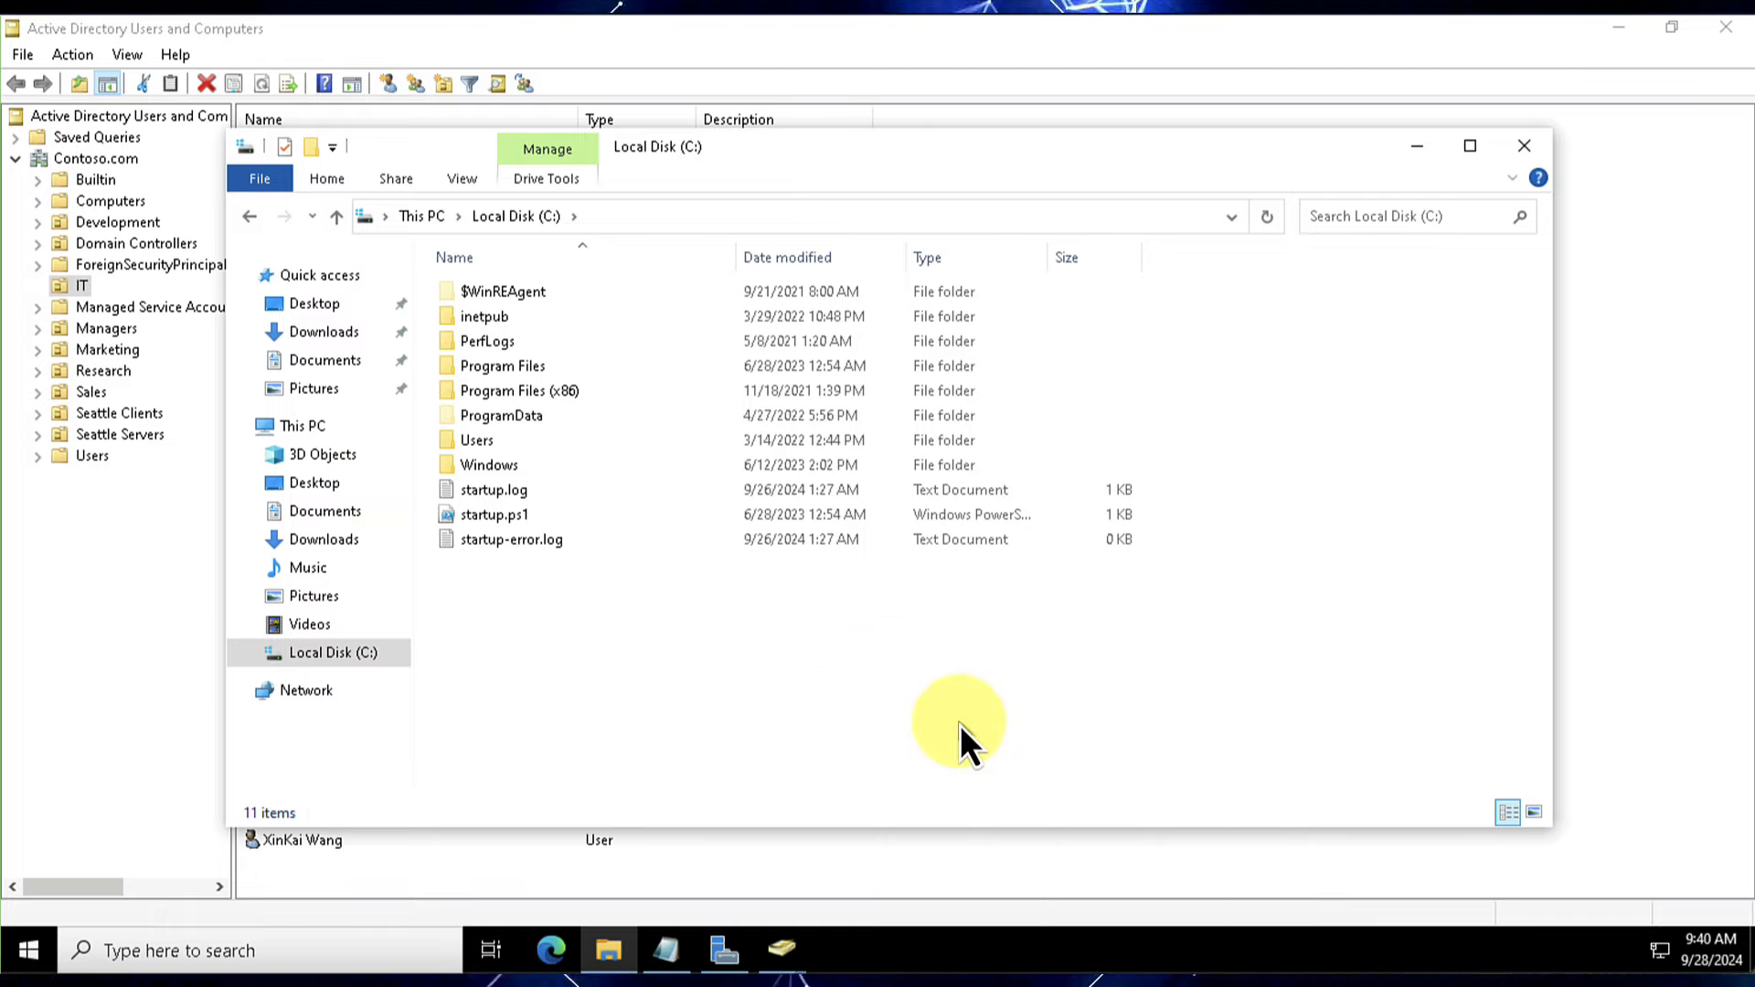
pyautogui.write('D')
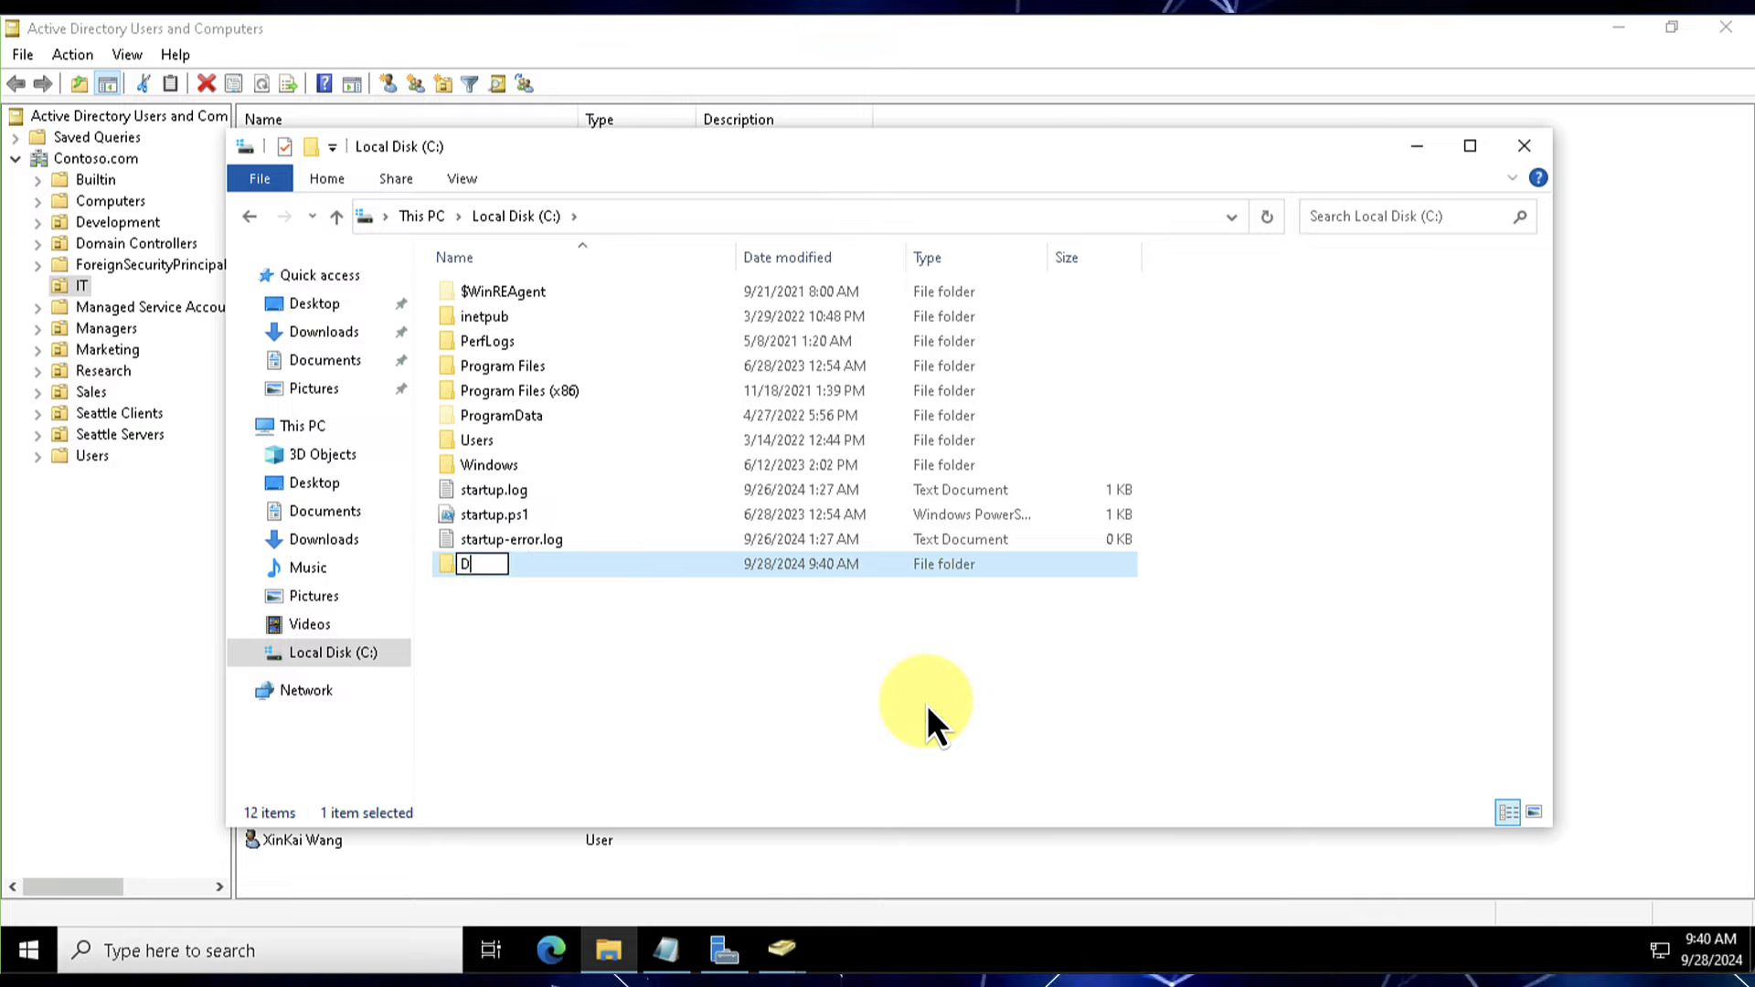
pyautogui.write('ata')
pyautogui.press('Return')
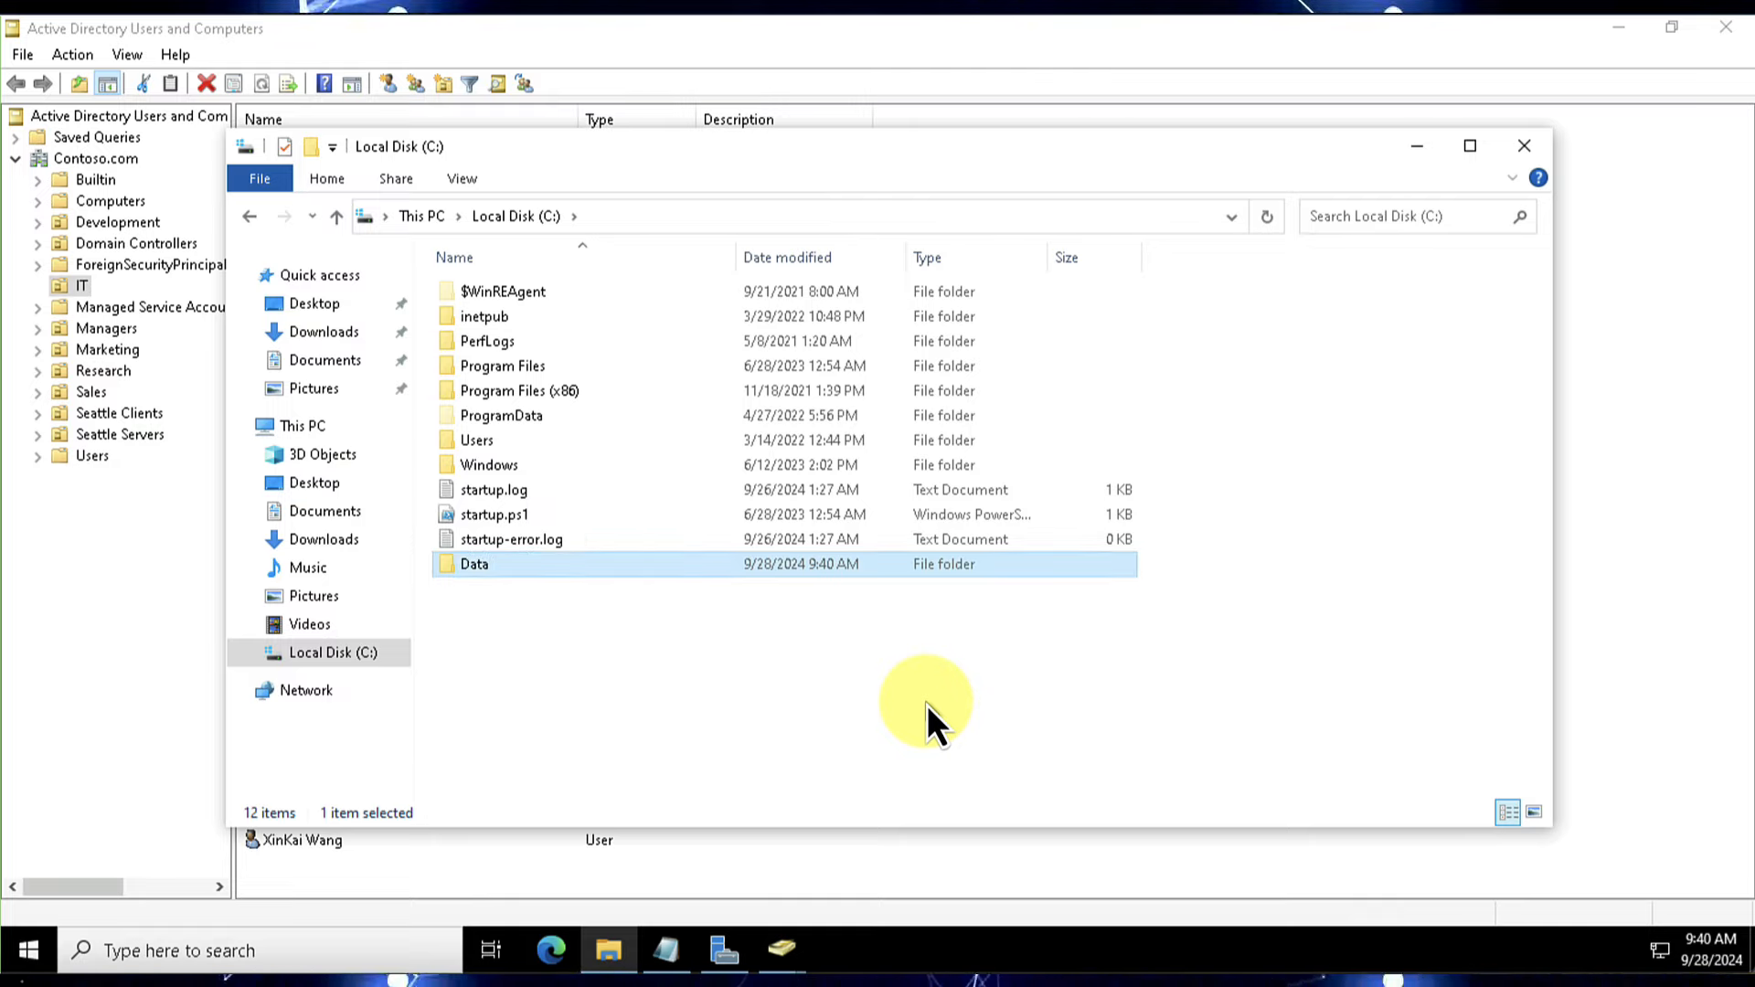
# - Create a Rich Text Document inside the Data folder and name it with a person's first name
pyautogui.rightClick(523, 562)
pyautogui.click(512, 563)
pyautogui.doubleClick(511, 563)
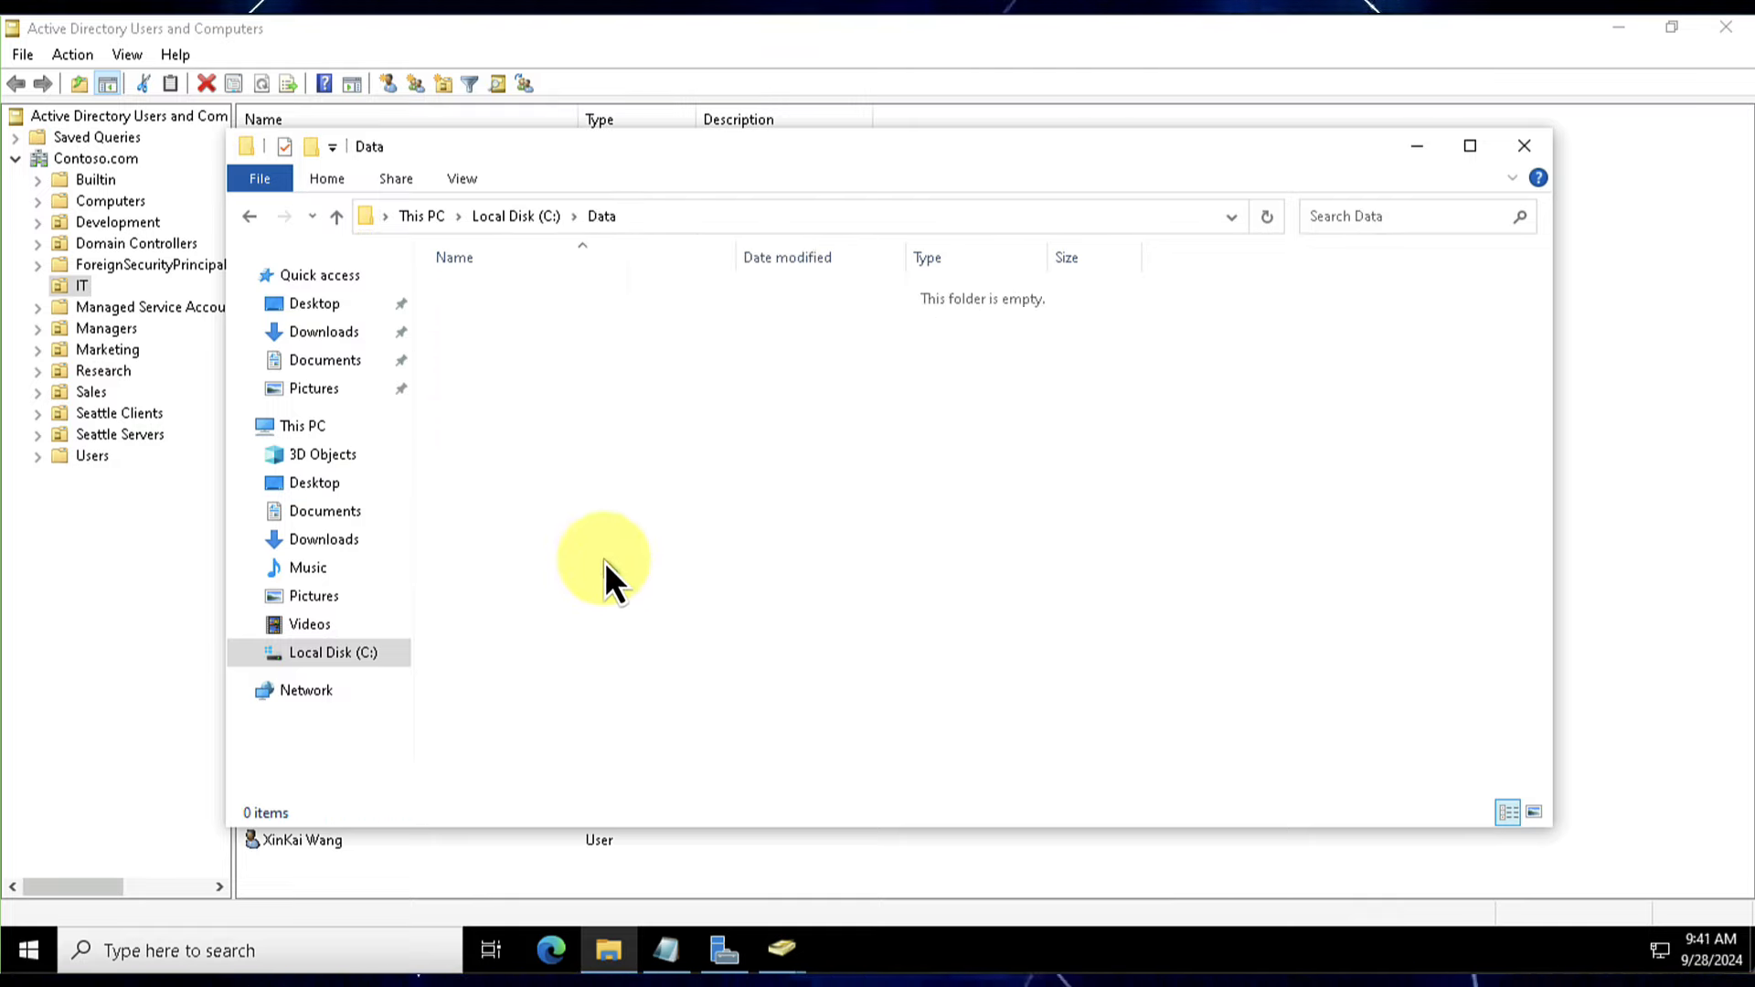
pyautogui.rightClick(605, 560)
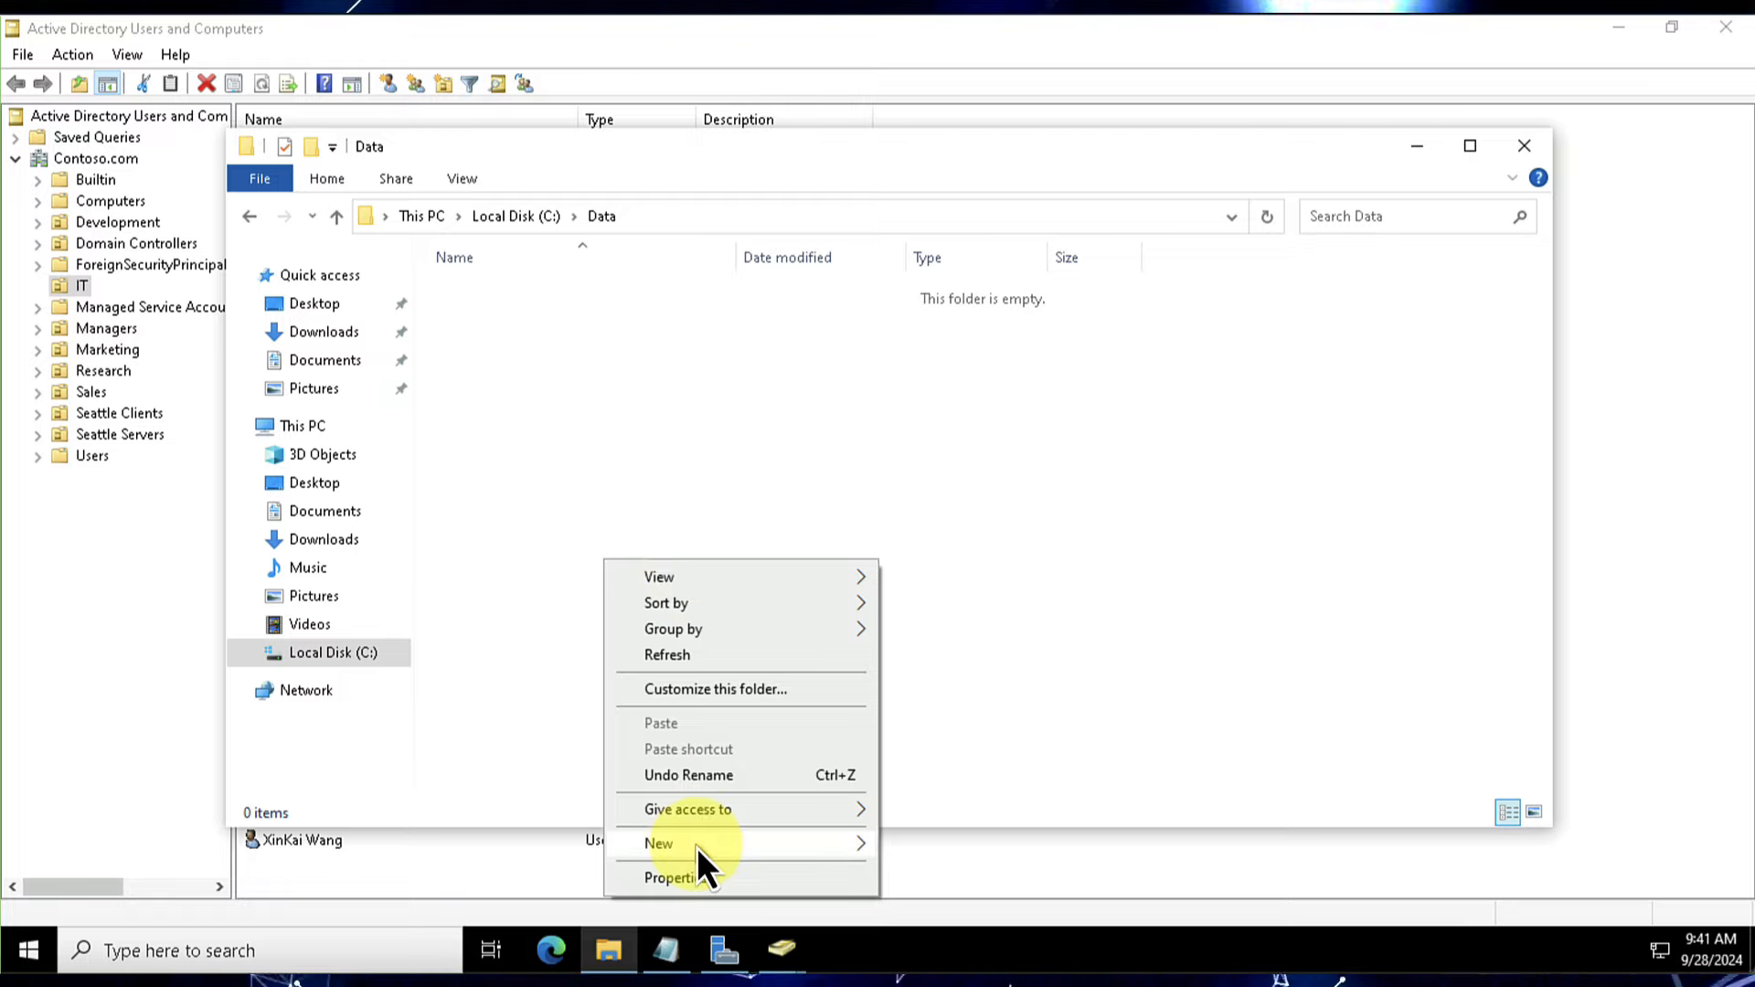
pyautogui.moveTo(696, 843)
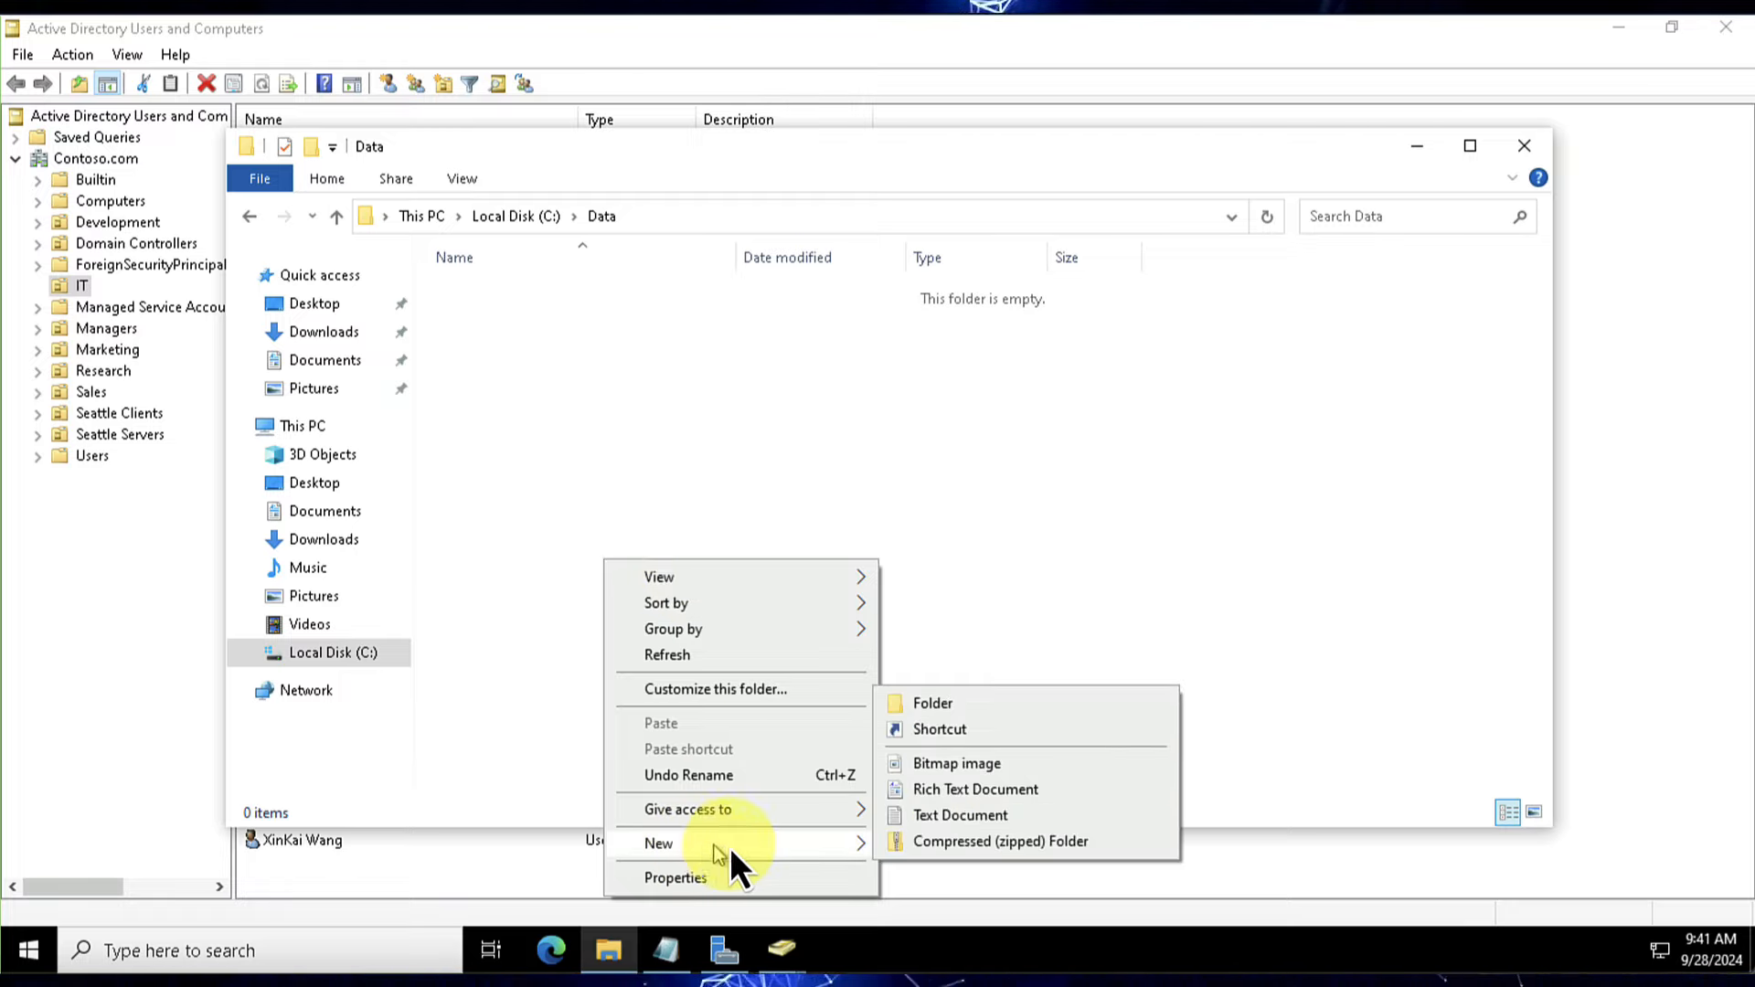
pyautogui.click(930, 793)
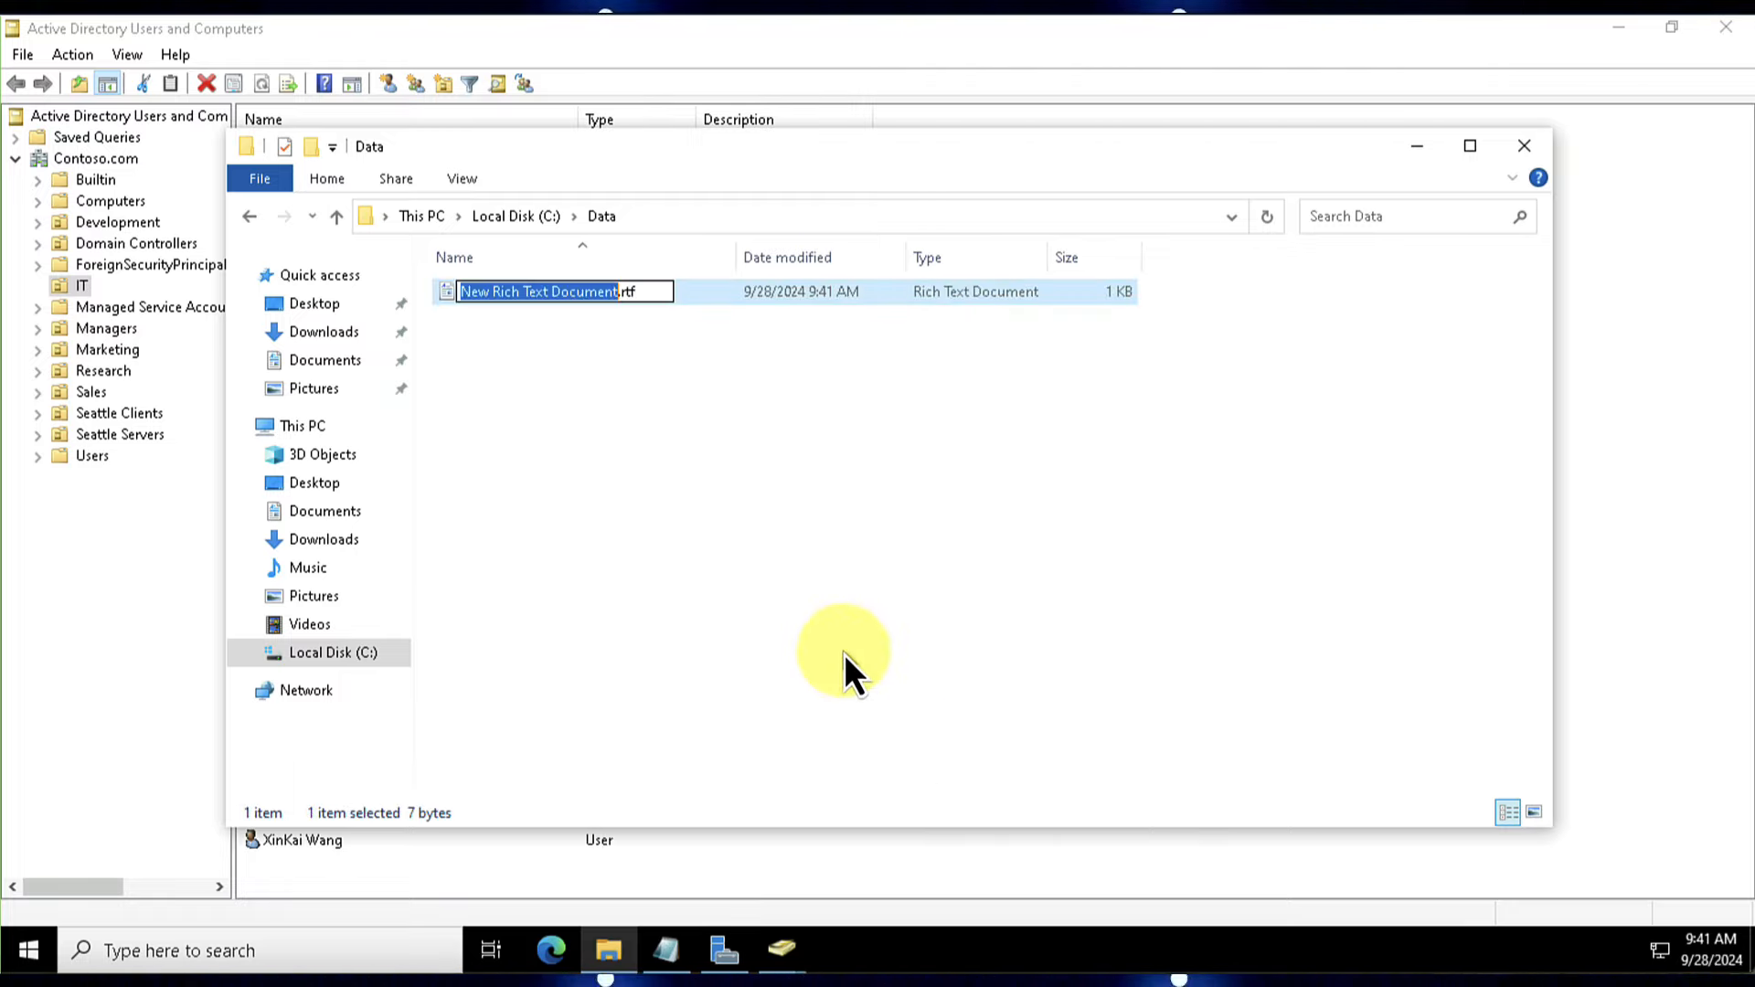
pyautogui.write('Andy')
pyautogui.press('Return')
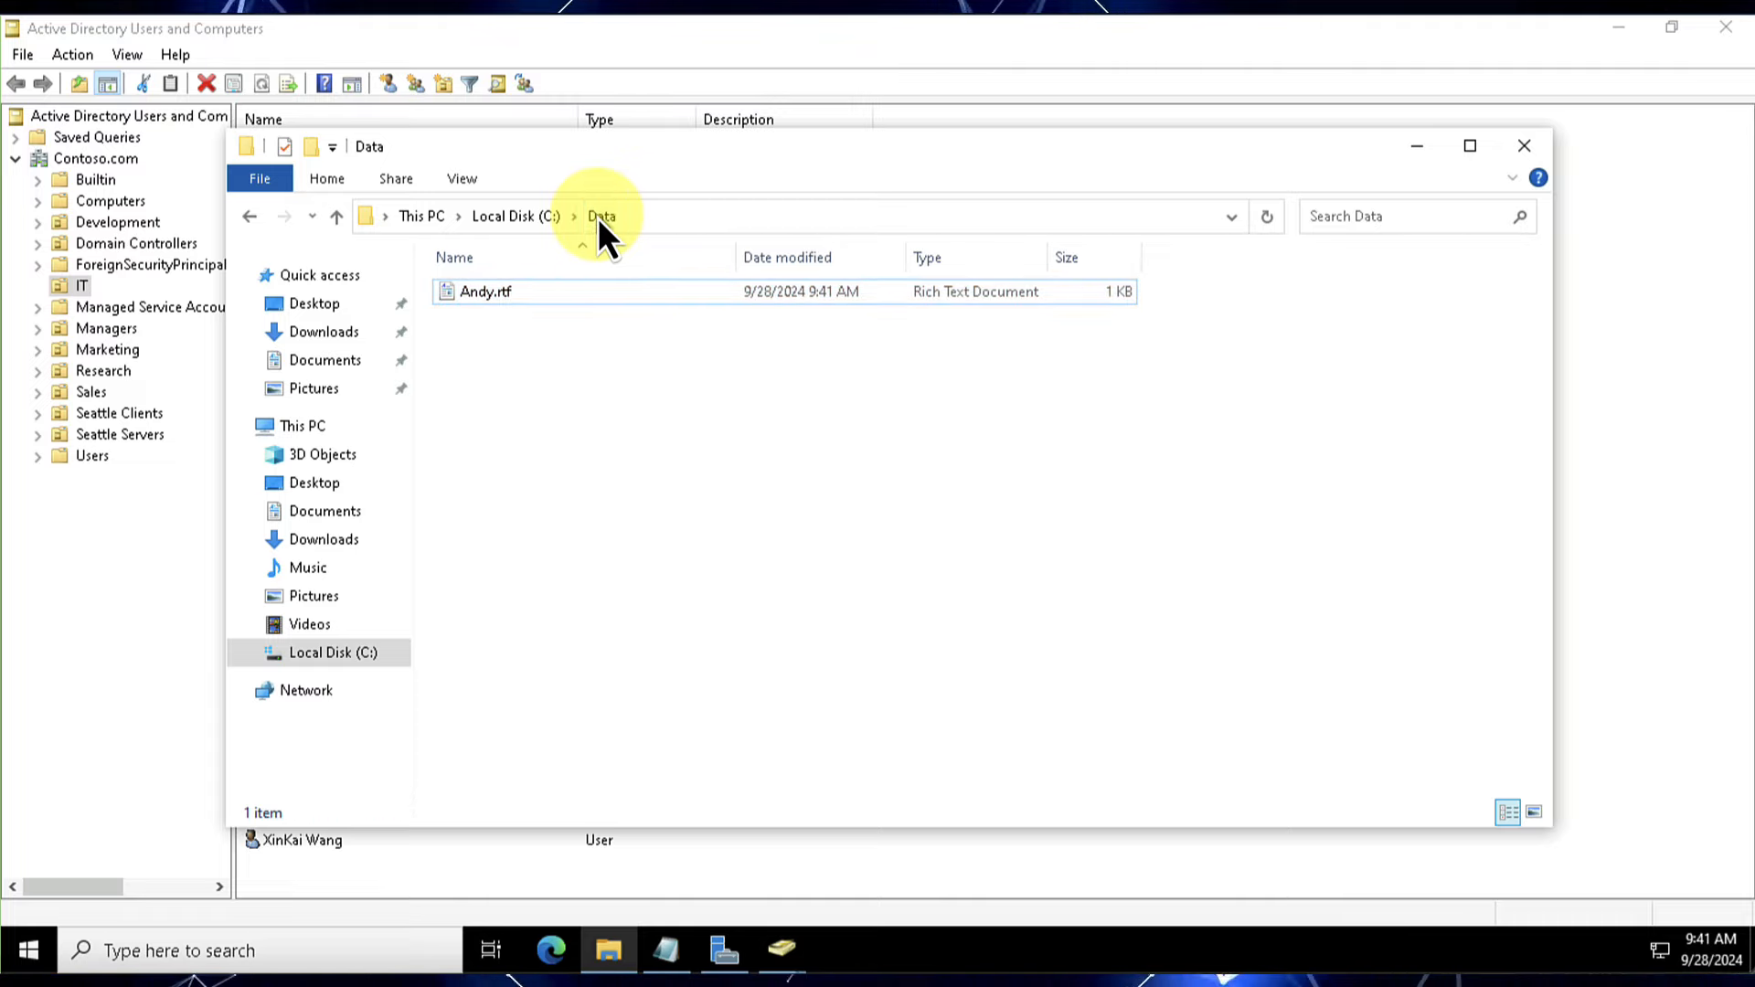
# - Open the security permissions of the C:\Data folder for editing, moving the properties dialog higher for a full view
pyautogui.click(550, 212)
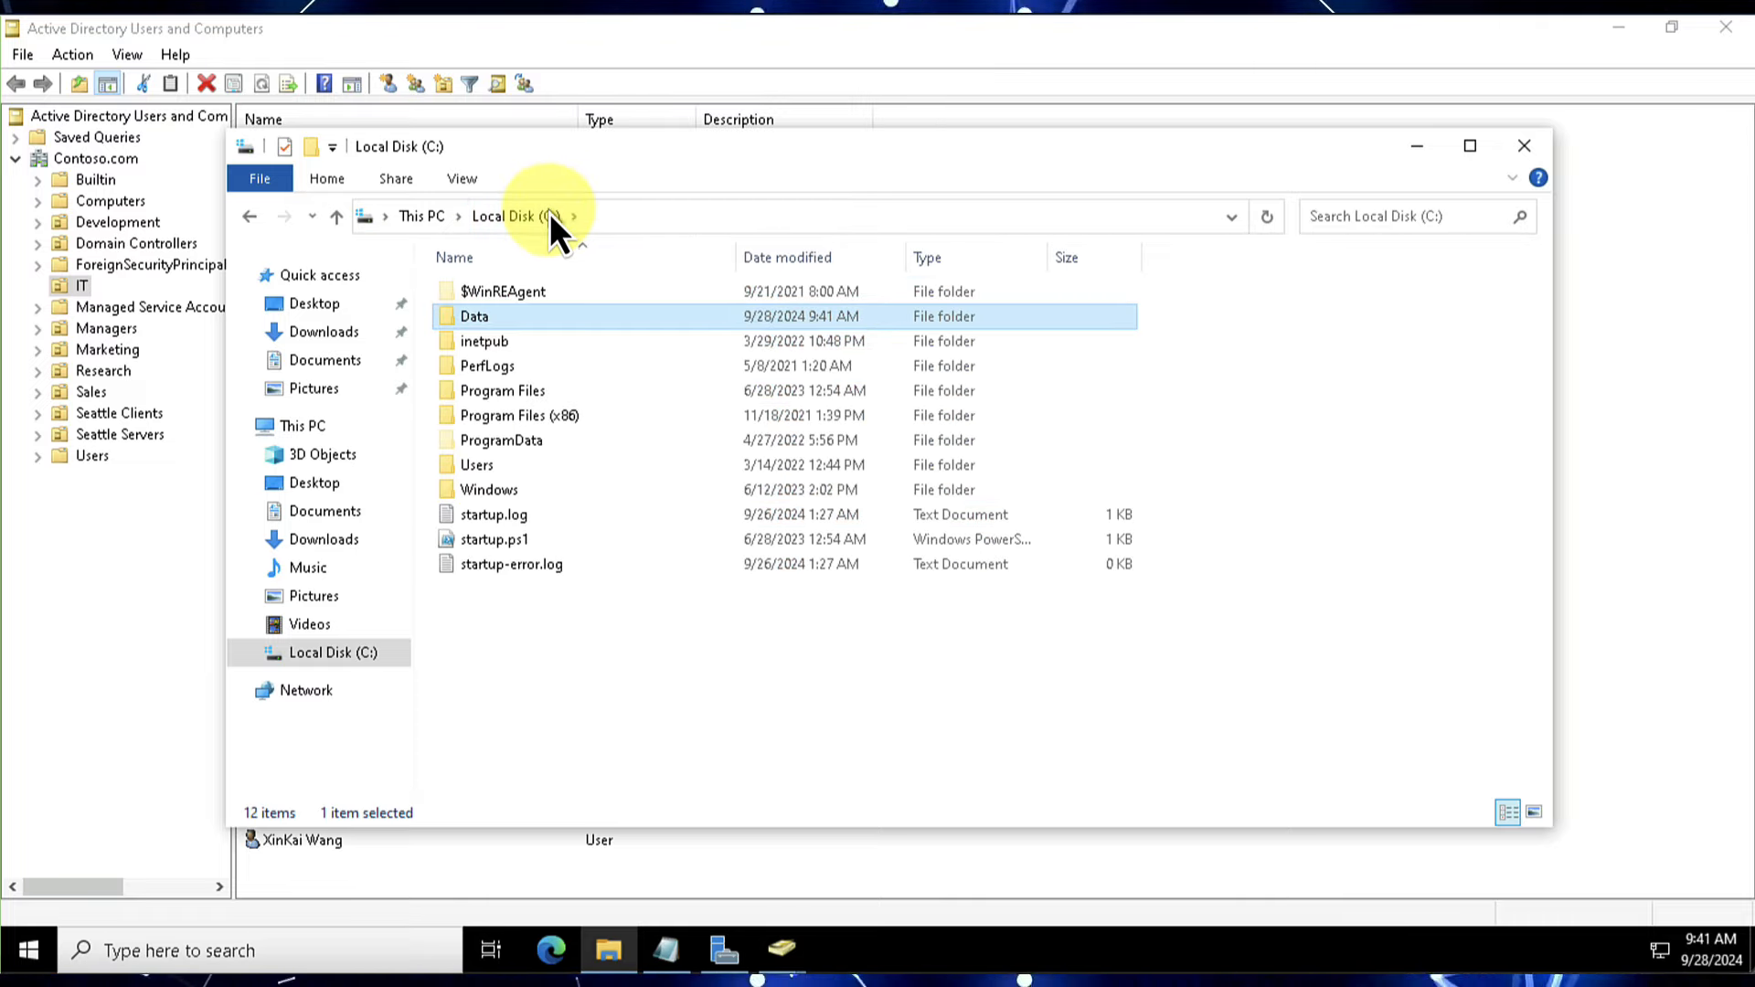
pyautogui.rightClick(490, 316)
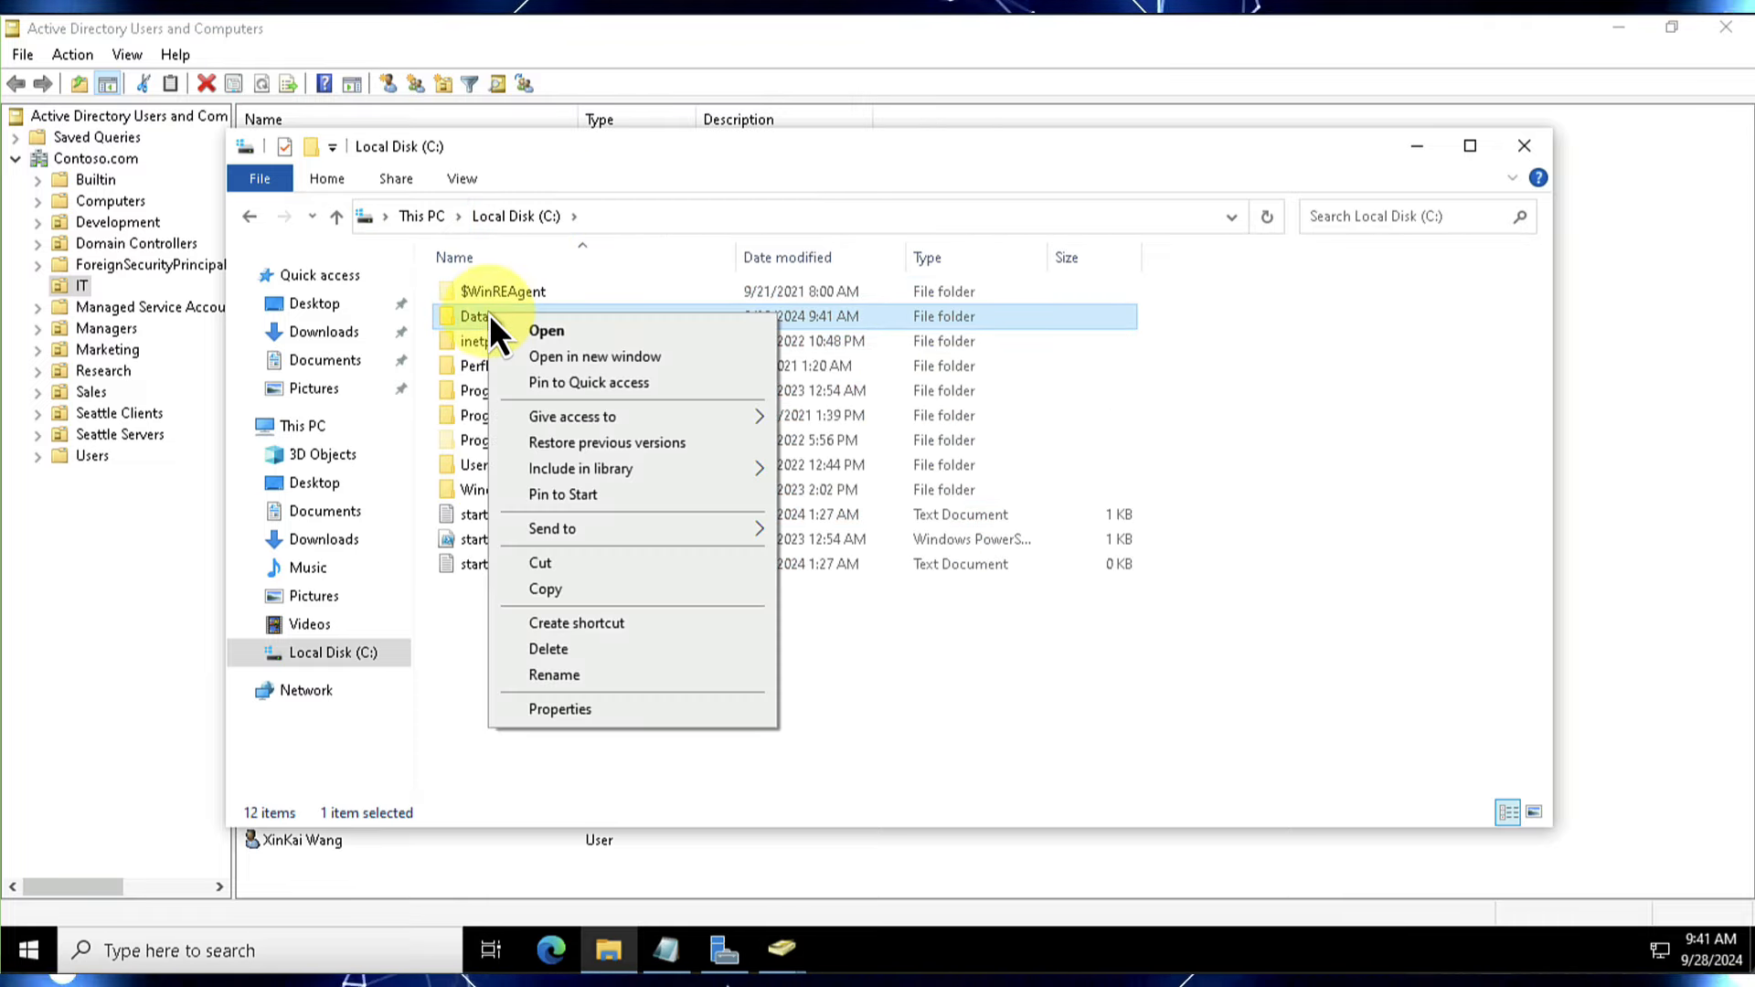
pyautogui.click(558, 708)
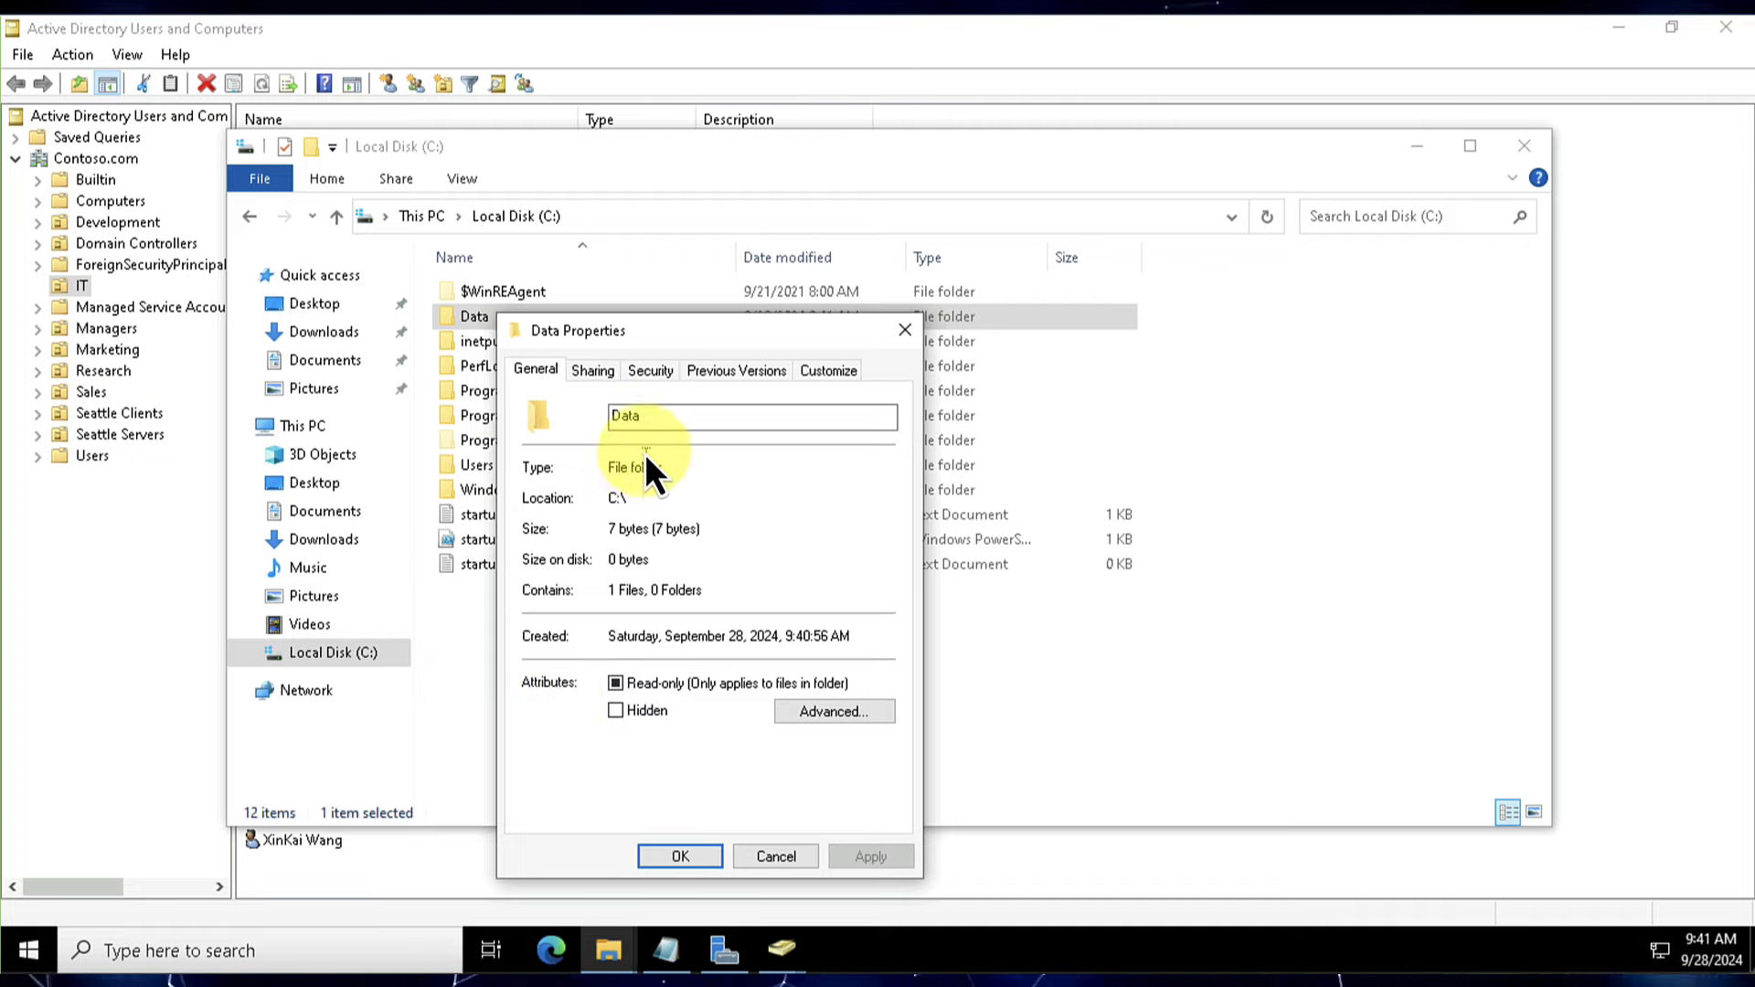
pyautogui.click(656, 371)
pyautogui.moveTo(687, 344); pyautogui.dragTo(682, 267)
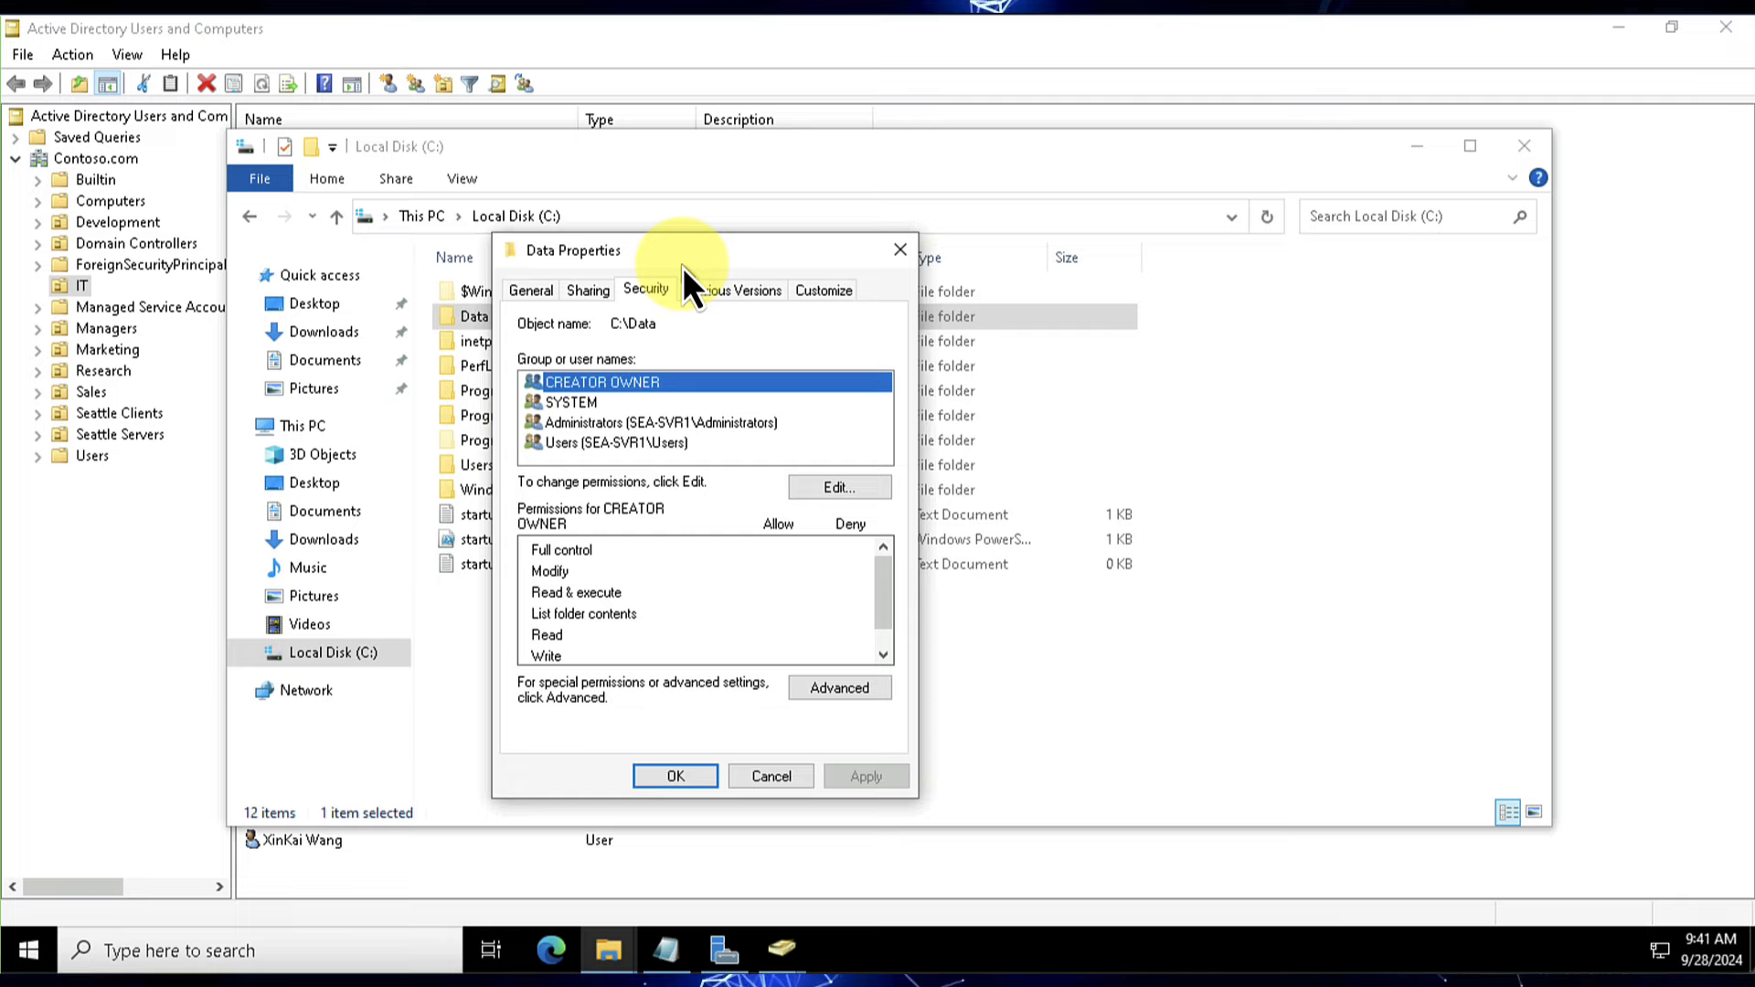
pyautogui.click(835, 486)
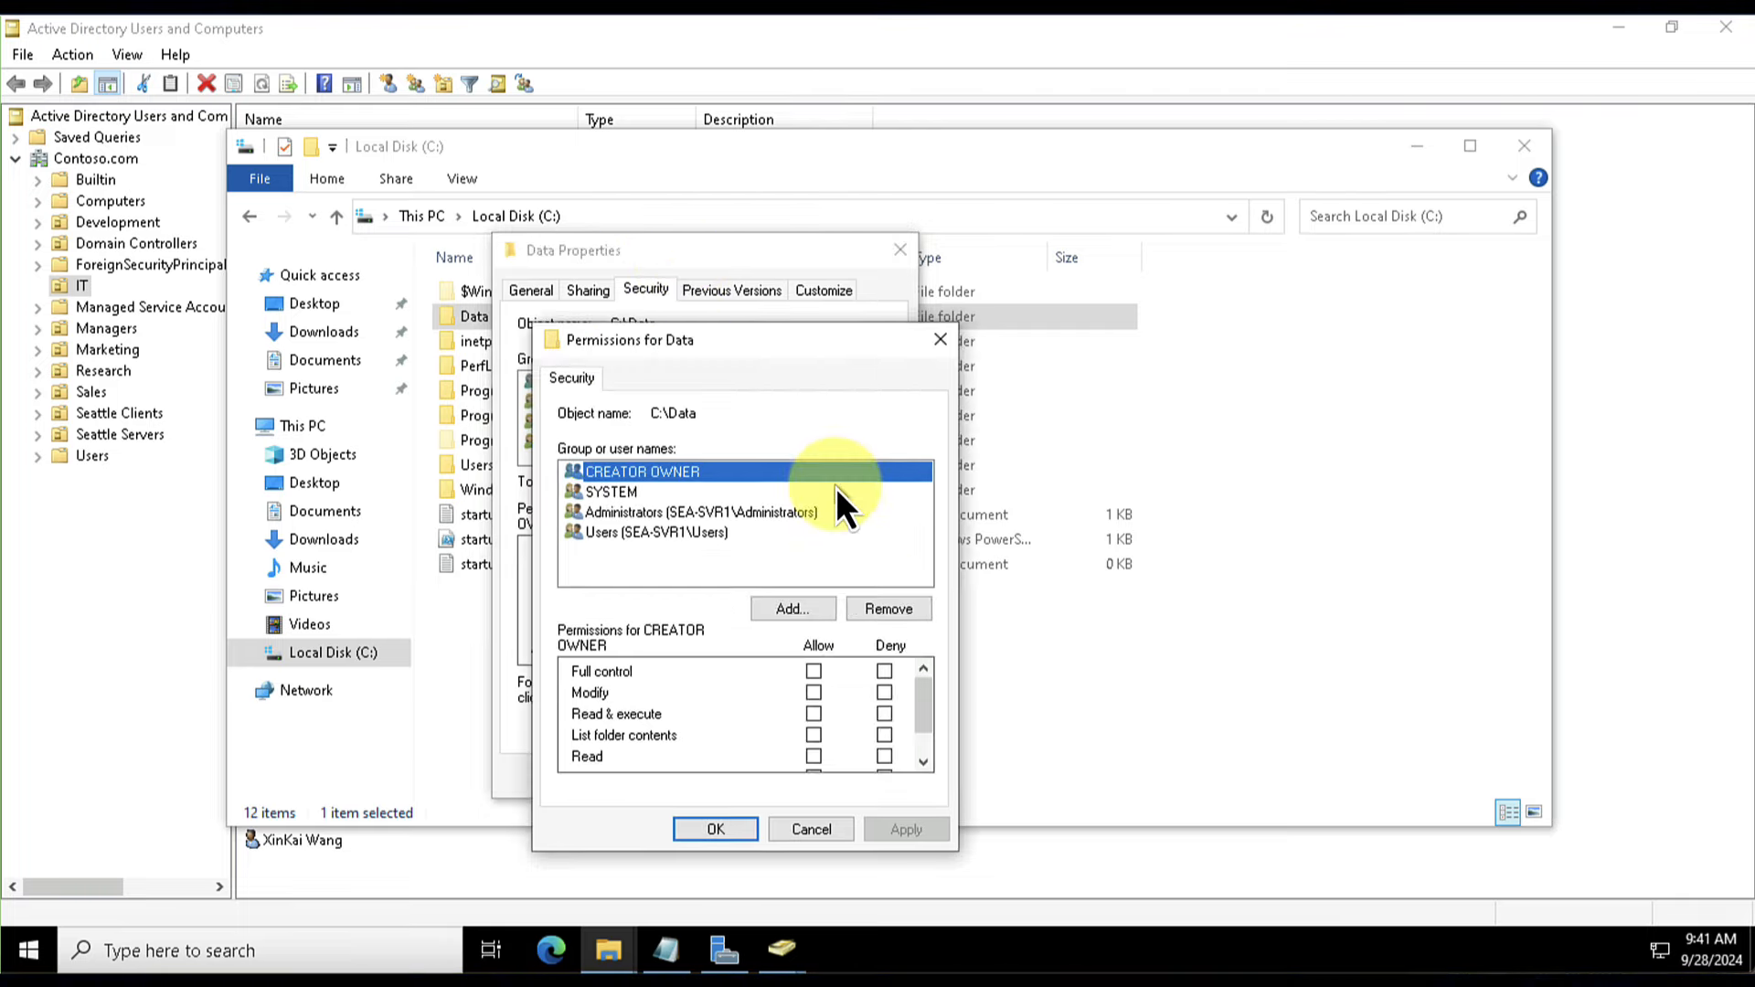
# - Add the Oslo IT Support group from Contoso.com to the Data folder's permission list
pyautogui.click(792, 608)
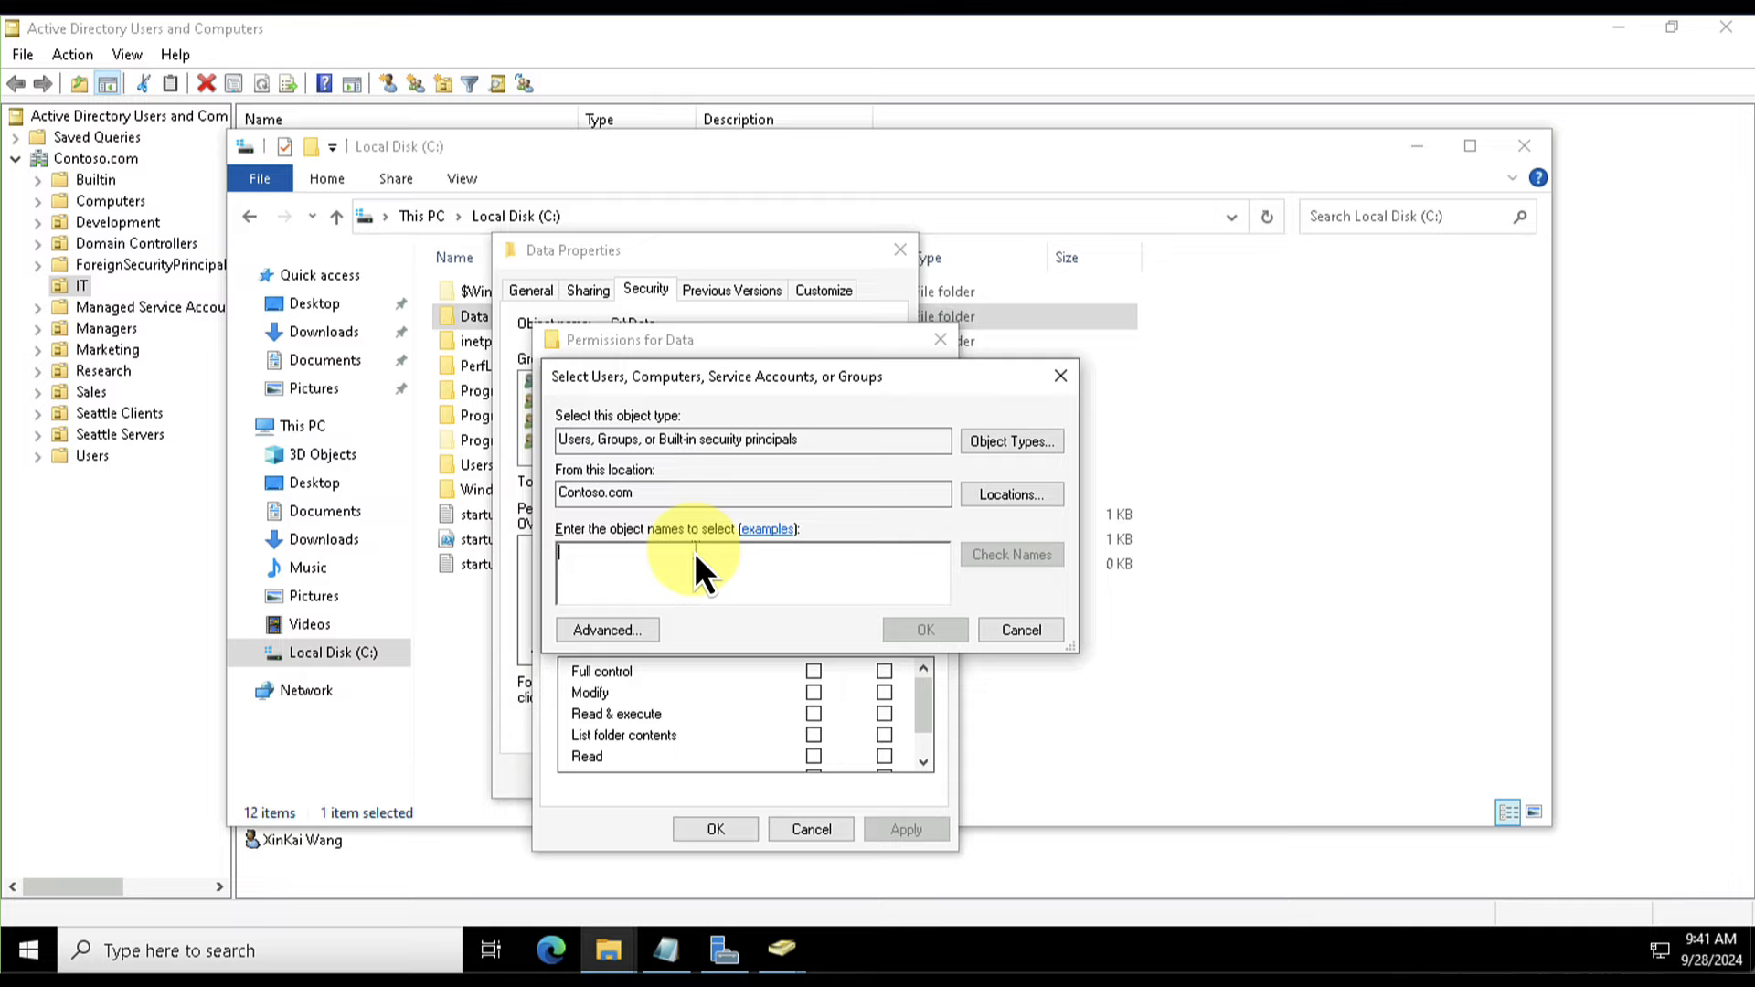
pyautogui.write('oslo')
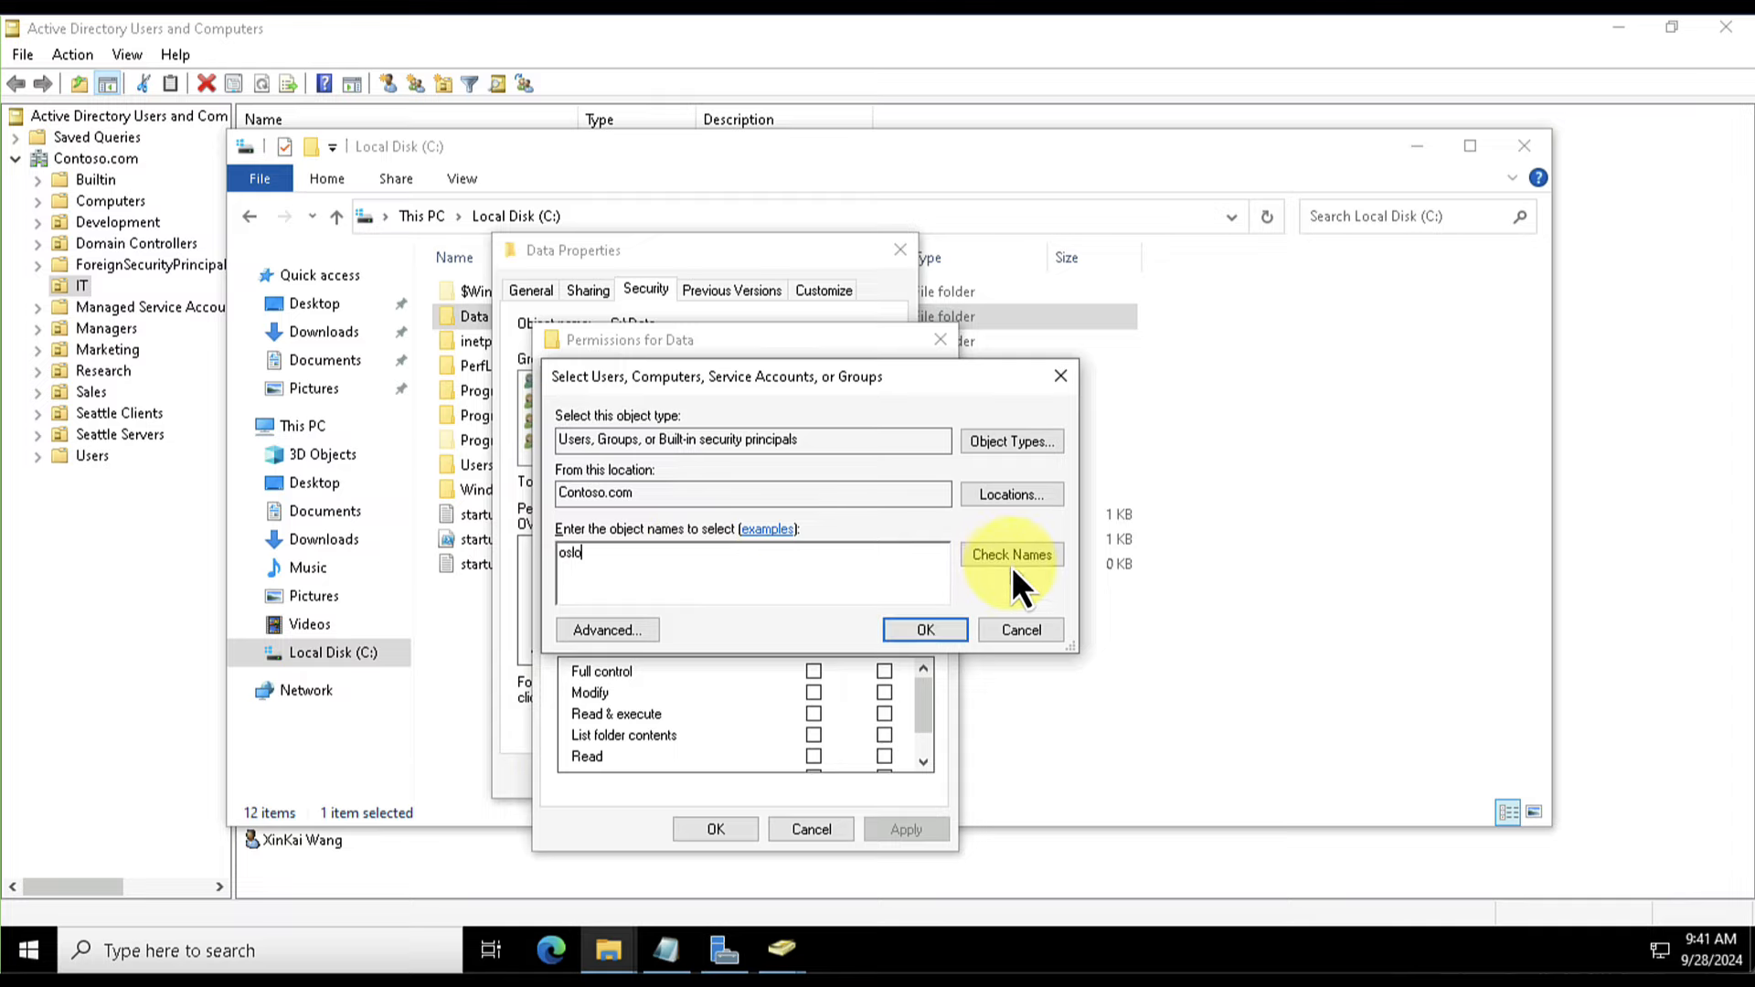
pyautogui.click(1009, 561)
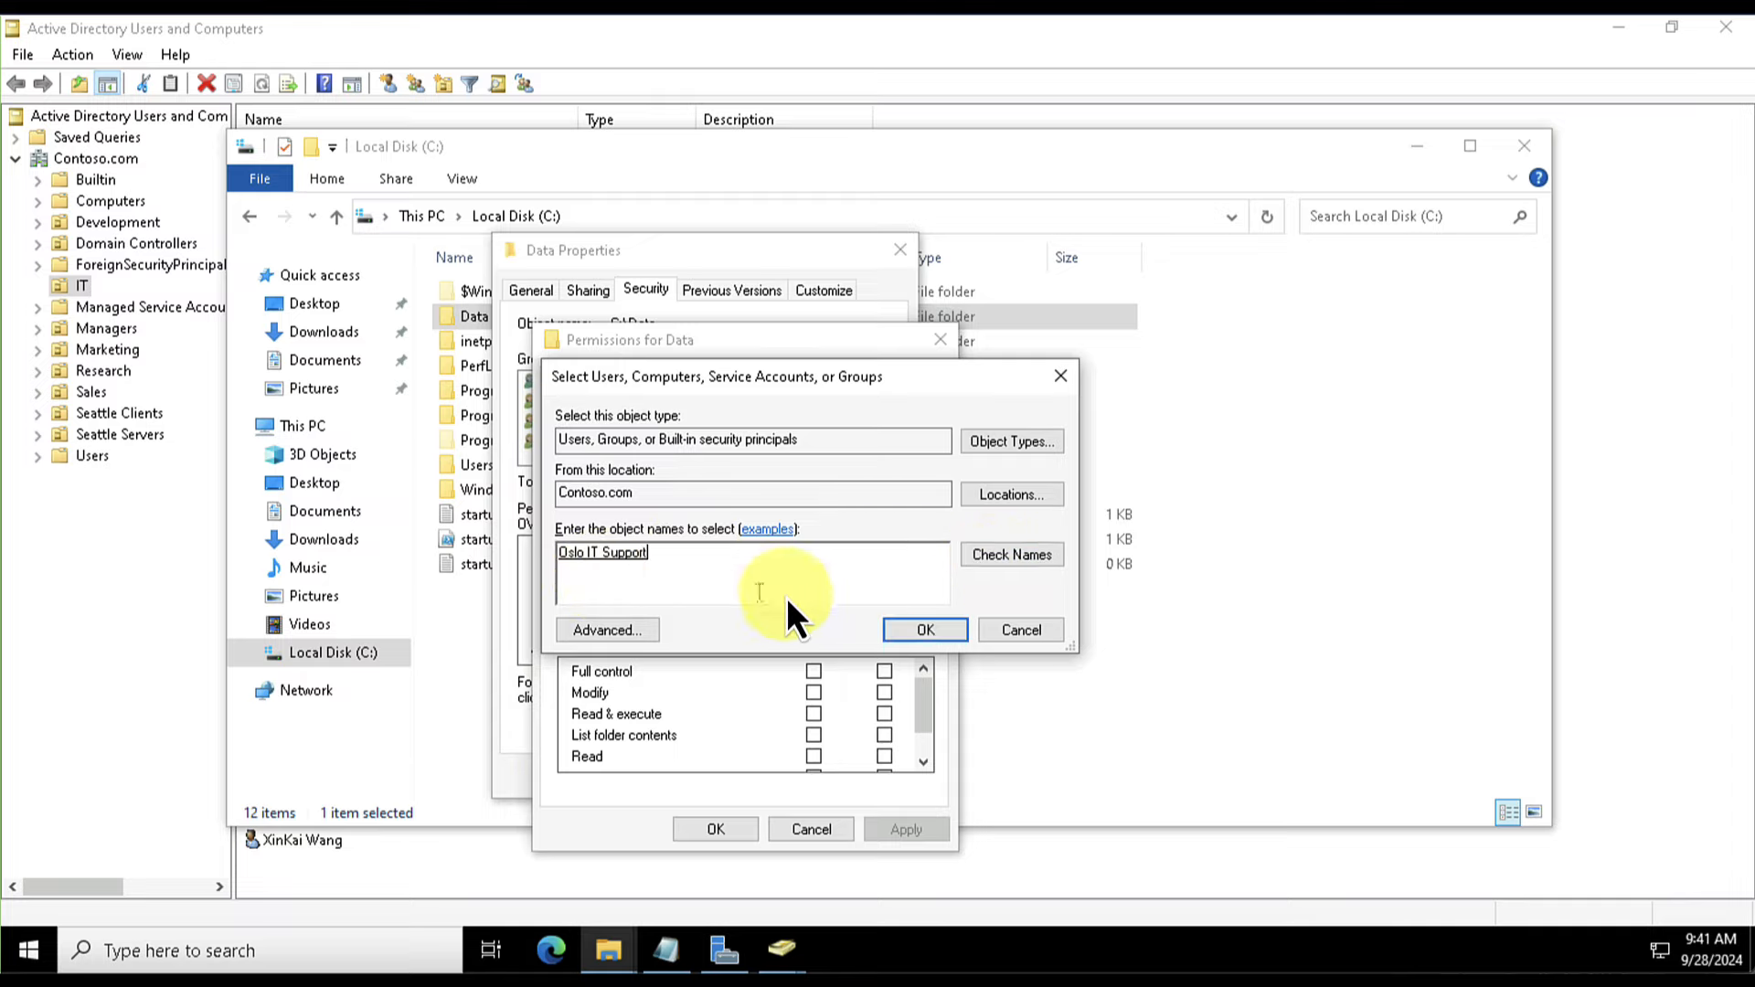
pyautogui.click(935, 629)
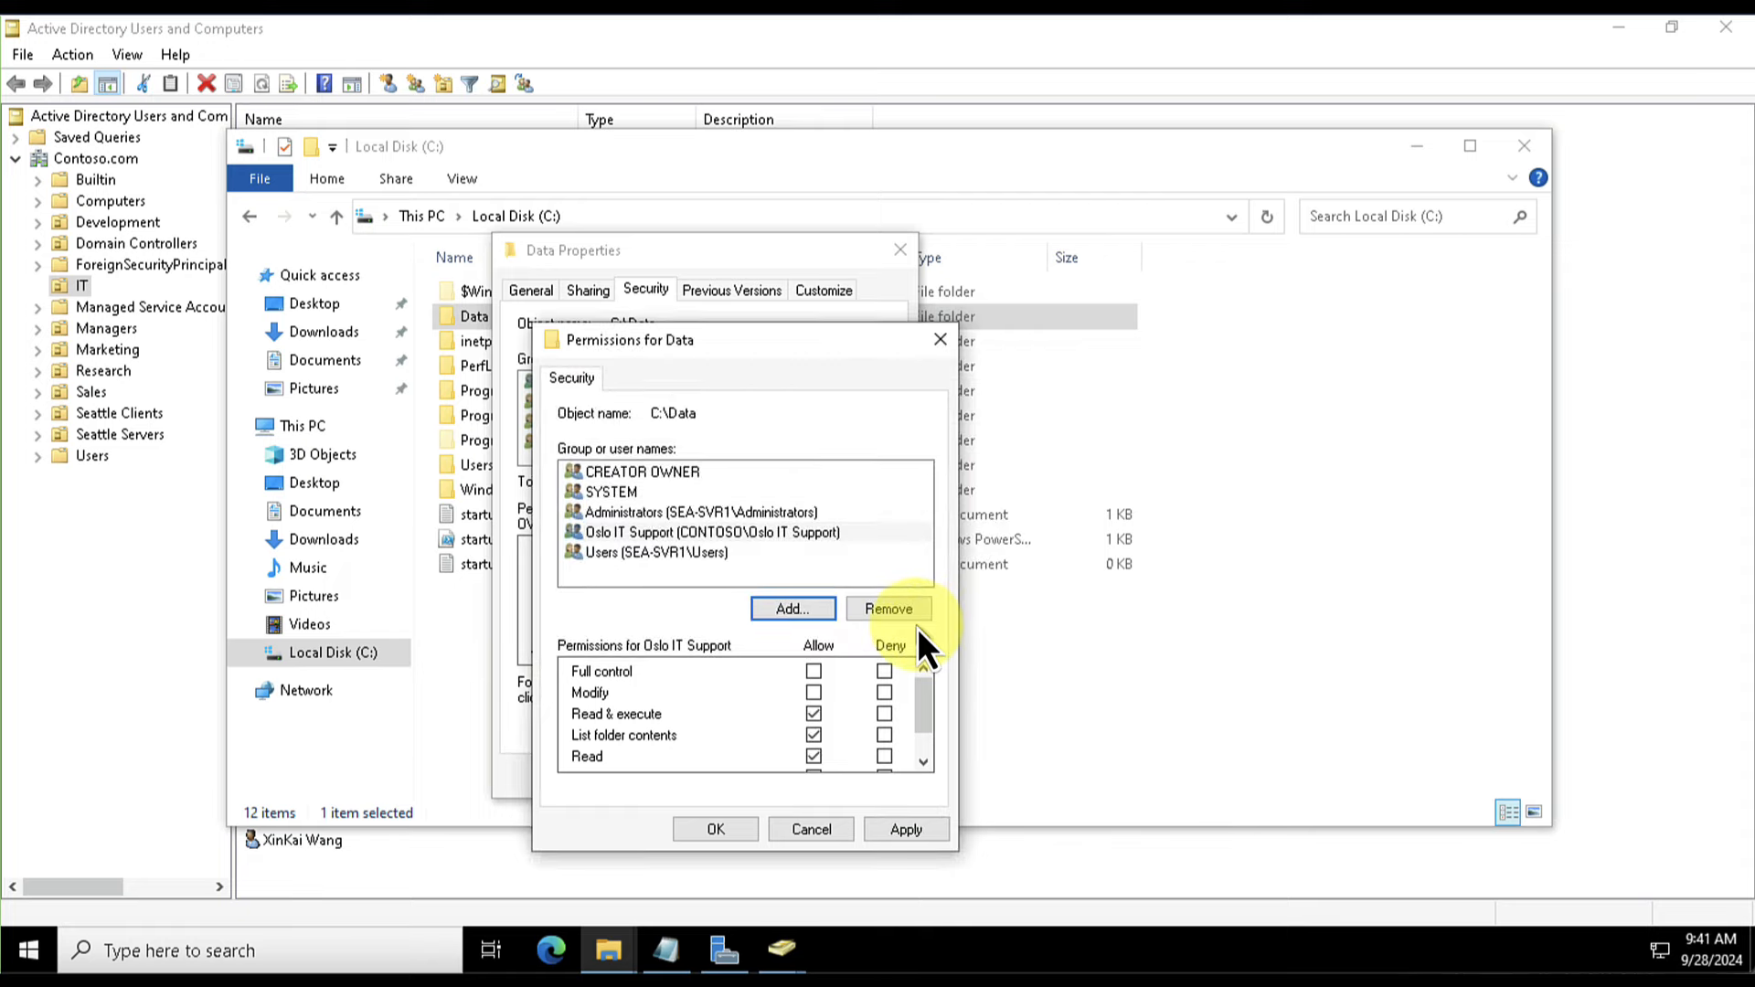
# - Allow Oslo IT Support full control of the Data folder, apply the permissions and close the folder's properties
pyautogui.click(699, 535)
pyautogui.click(813, 671)
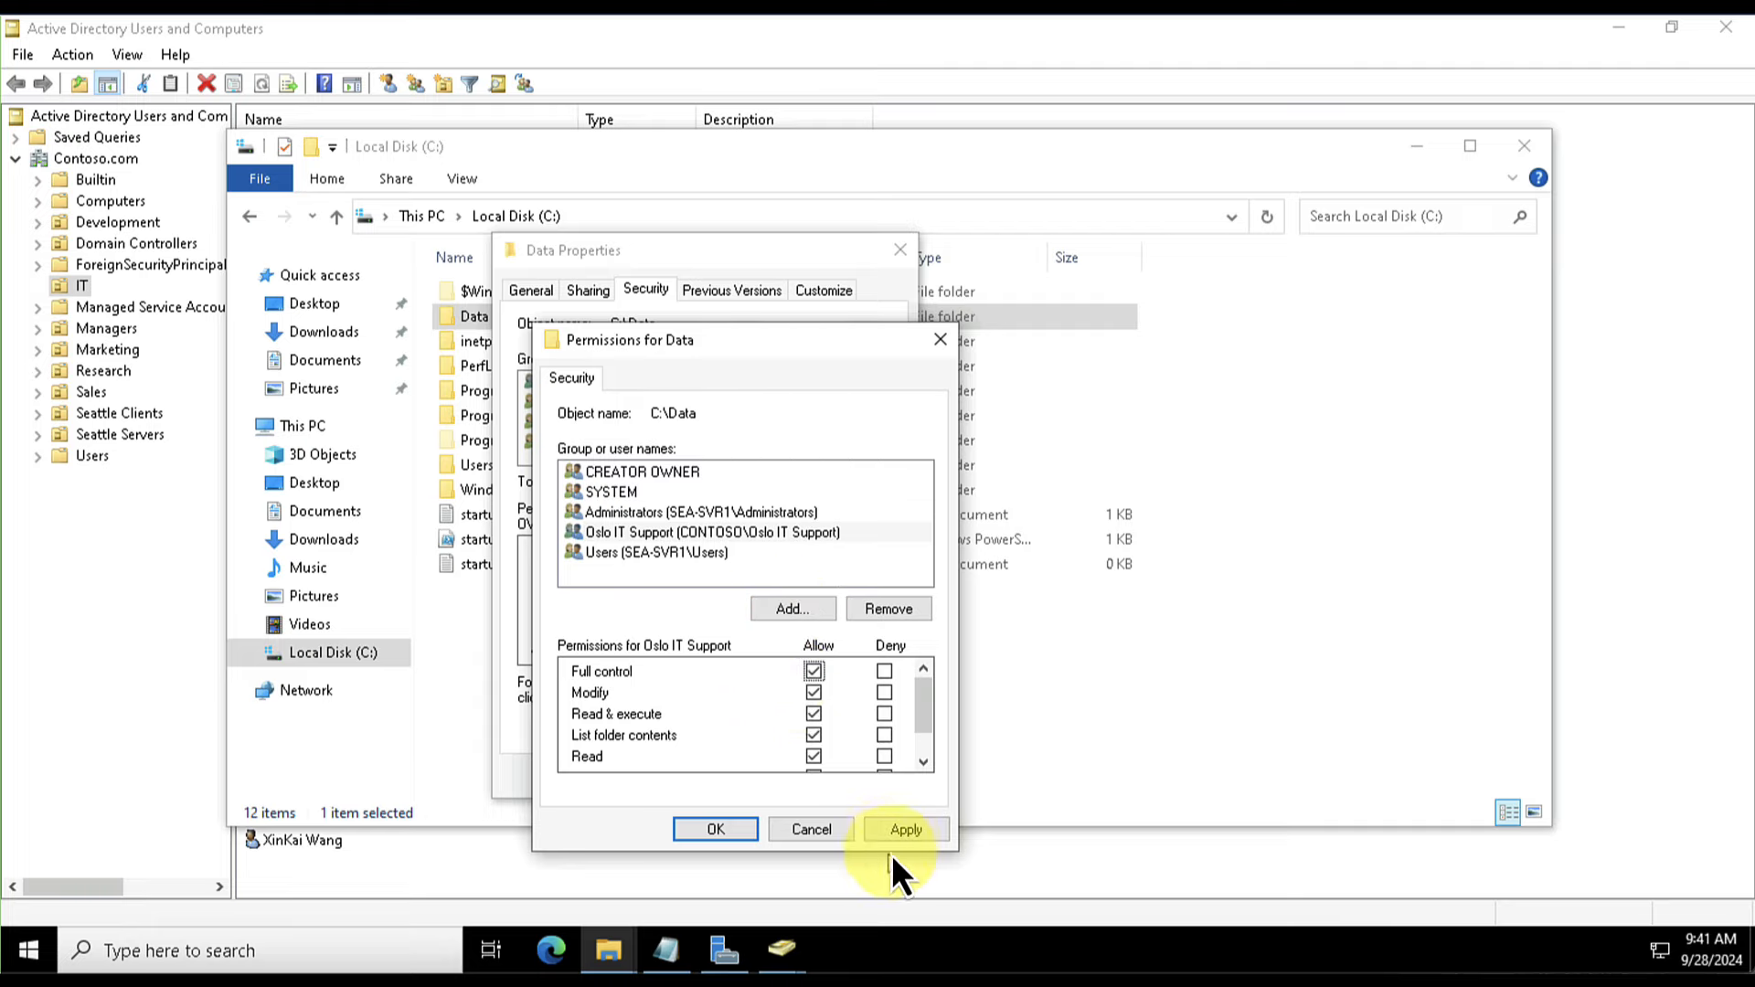
pyautogui.click(901, 830)
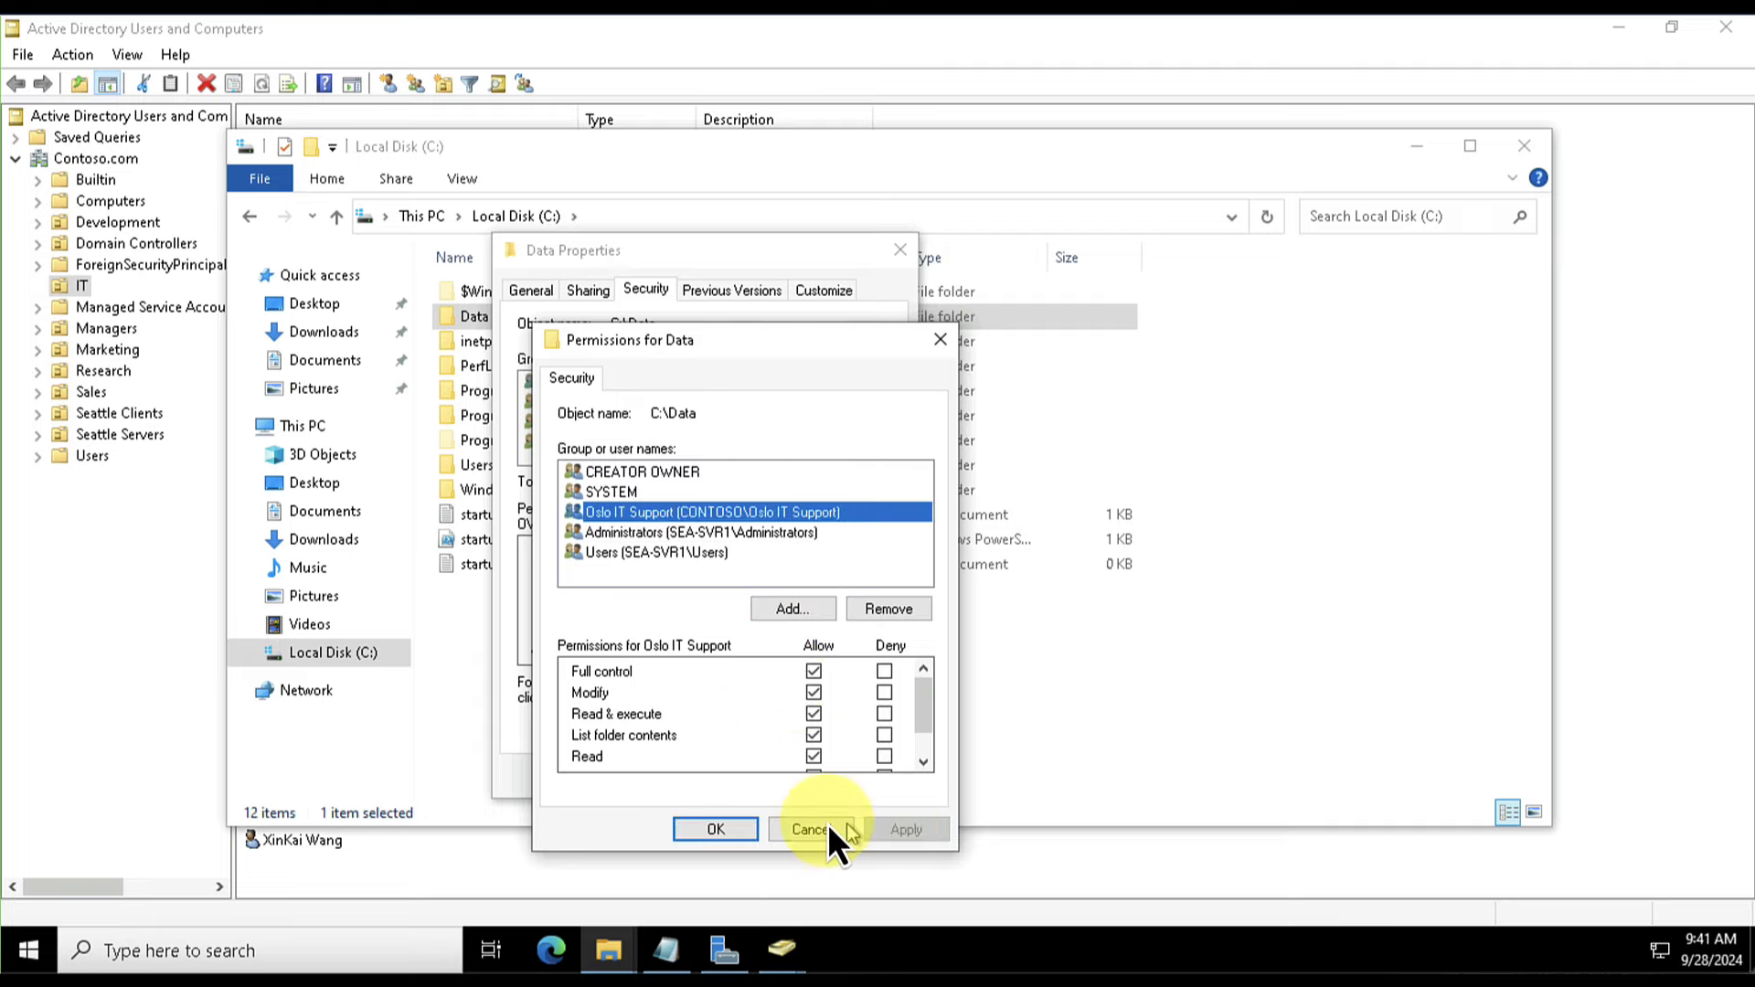
pyautogui.click(718, 828)
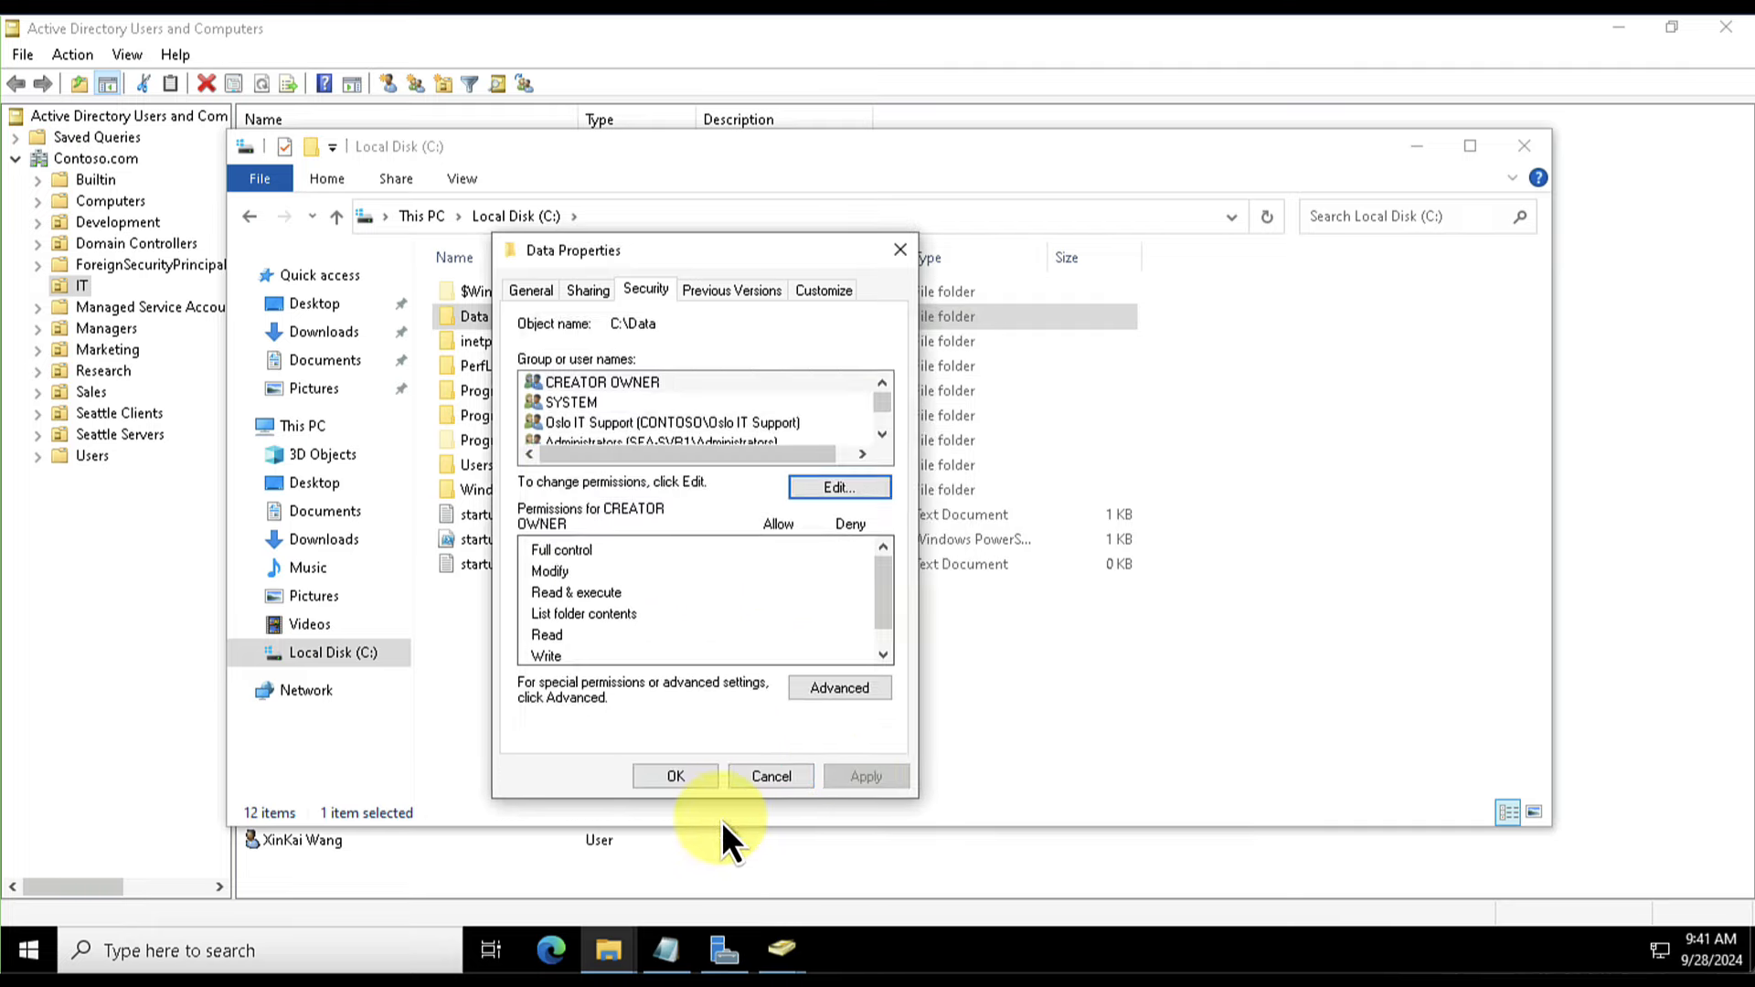
pyautogui.click(673, 776)
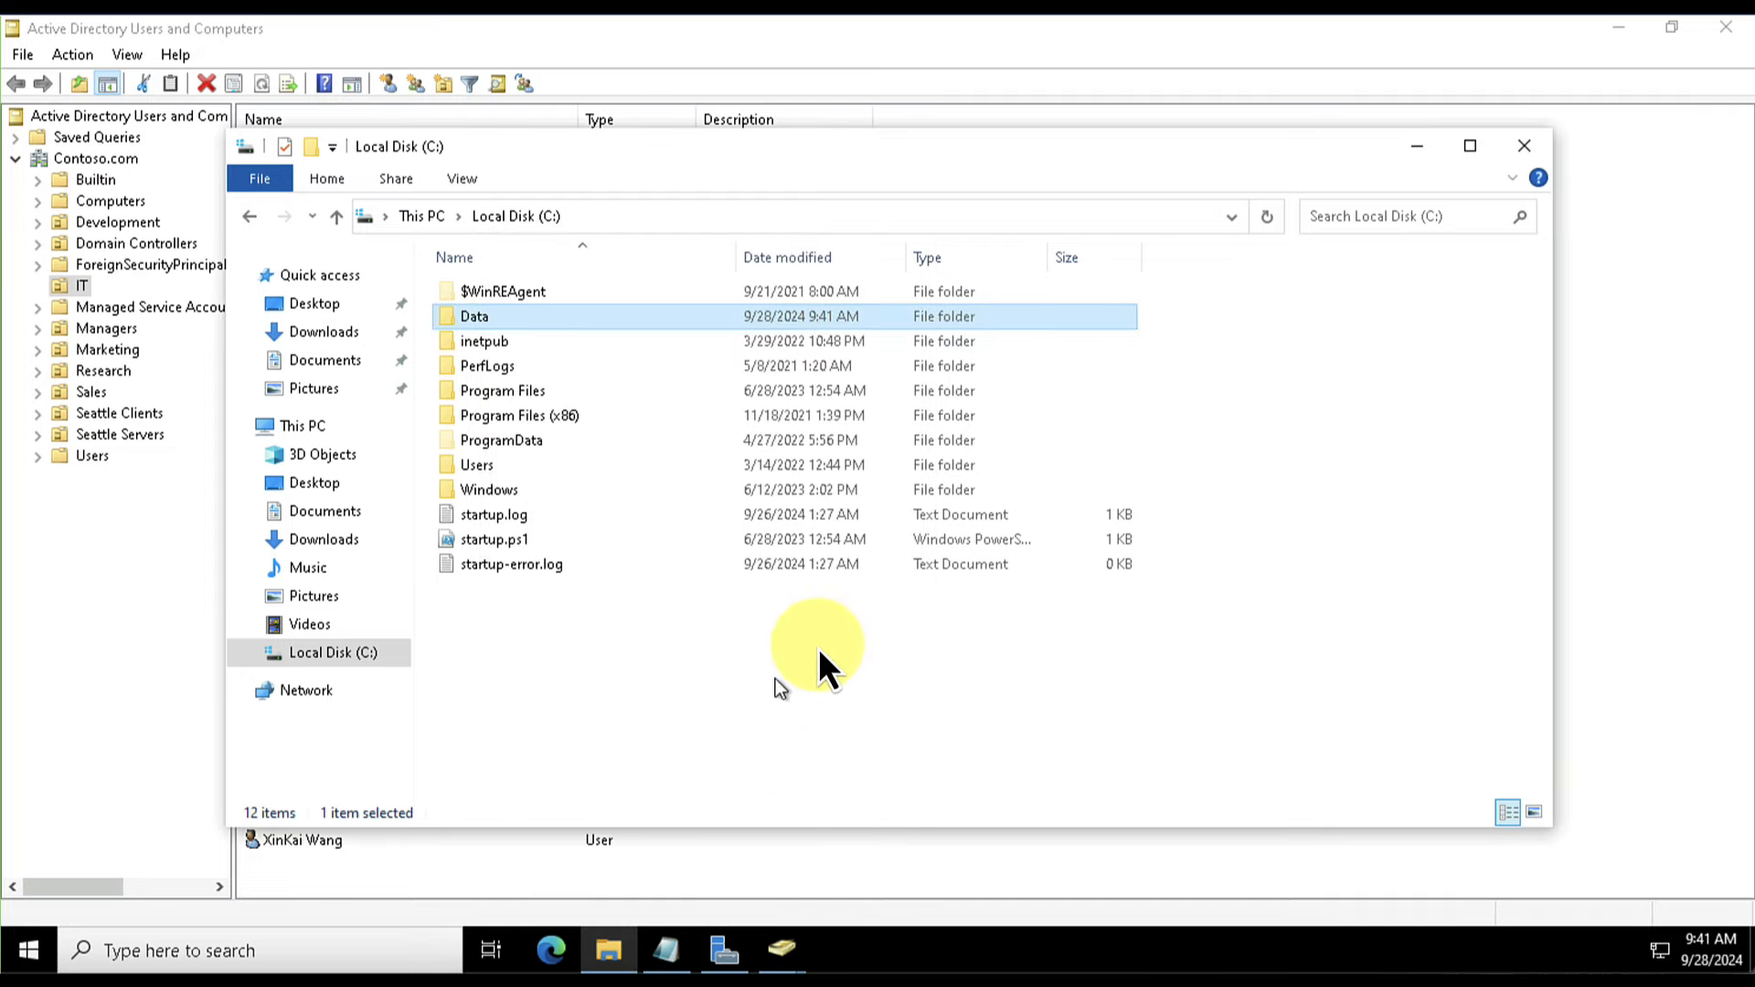
# - Close the C: drive window and check the Managed By details in the IT organizational unit's properties, cancelling without changes
pyautogui.click(1525, 151)
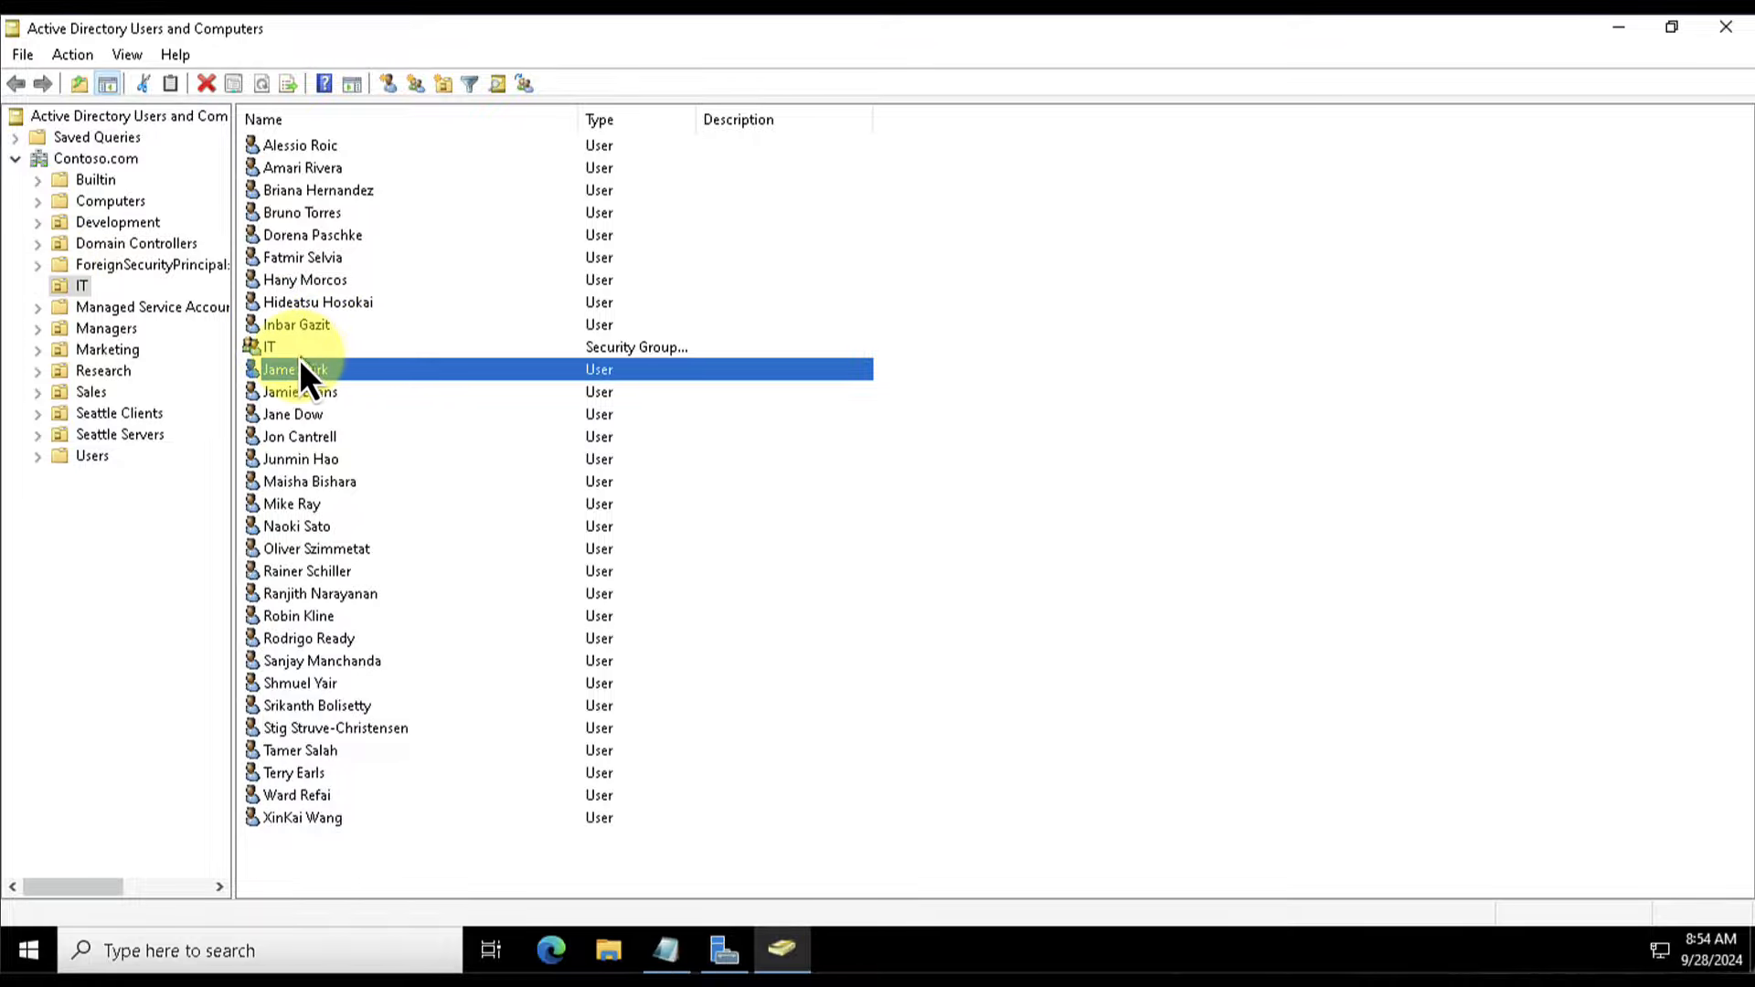
pyautogui.click(71, 284)
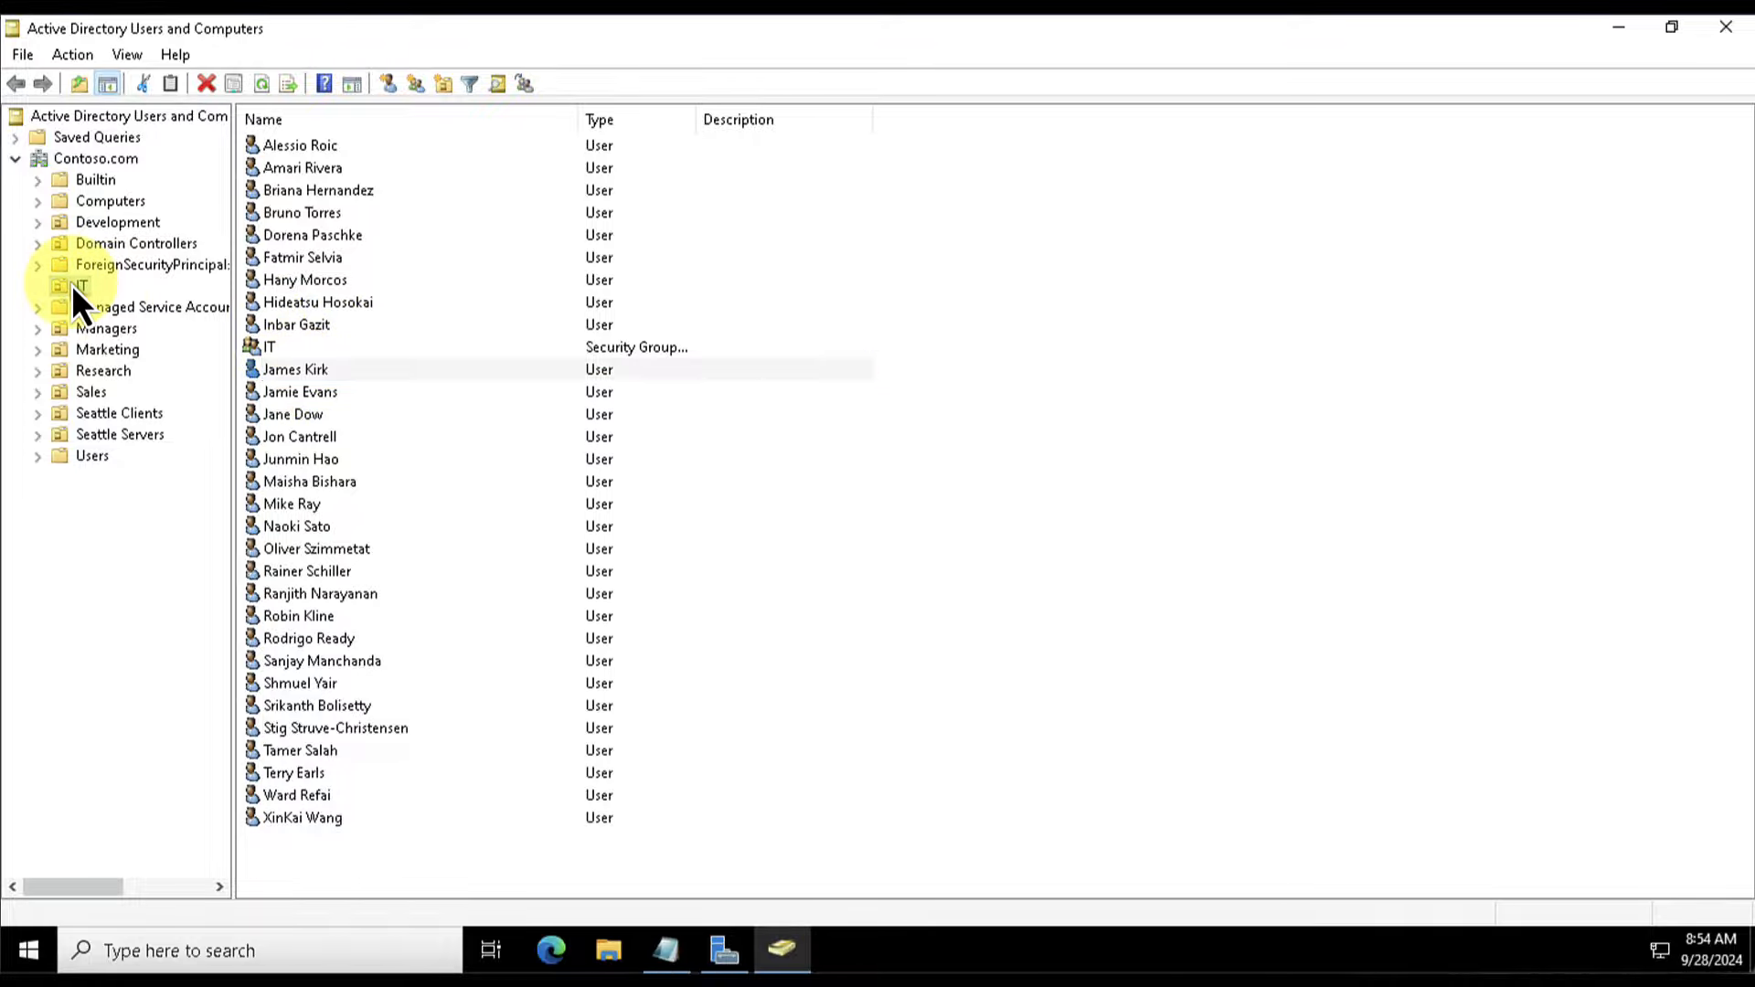
pyautogui.doubleClick(268, 346)
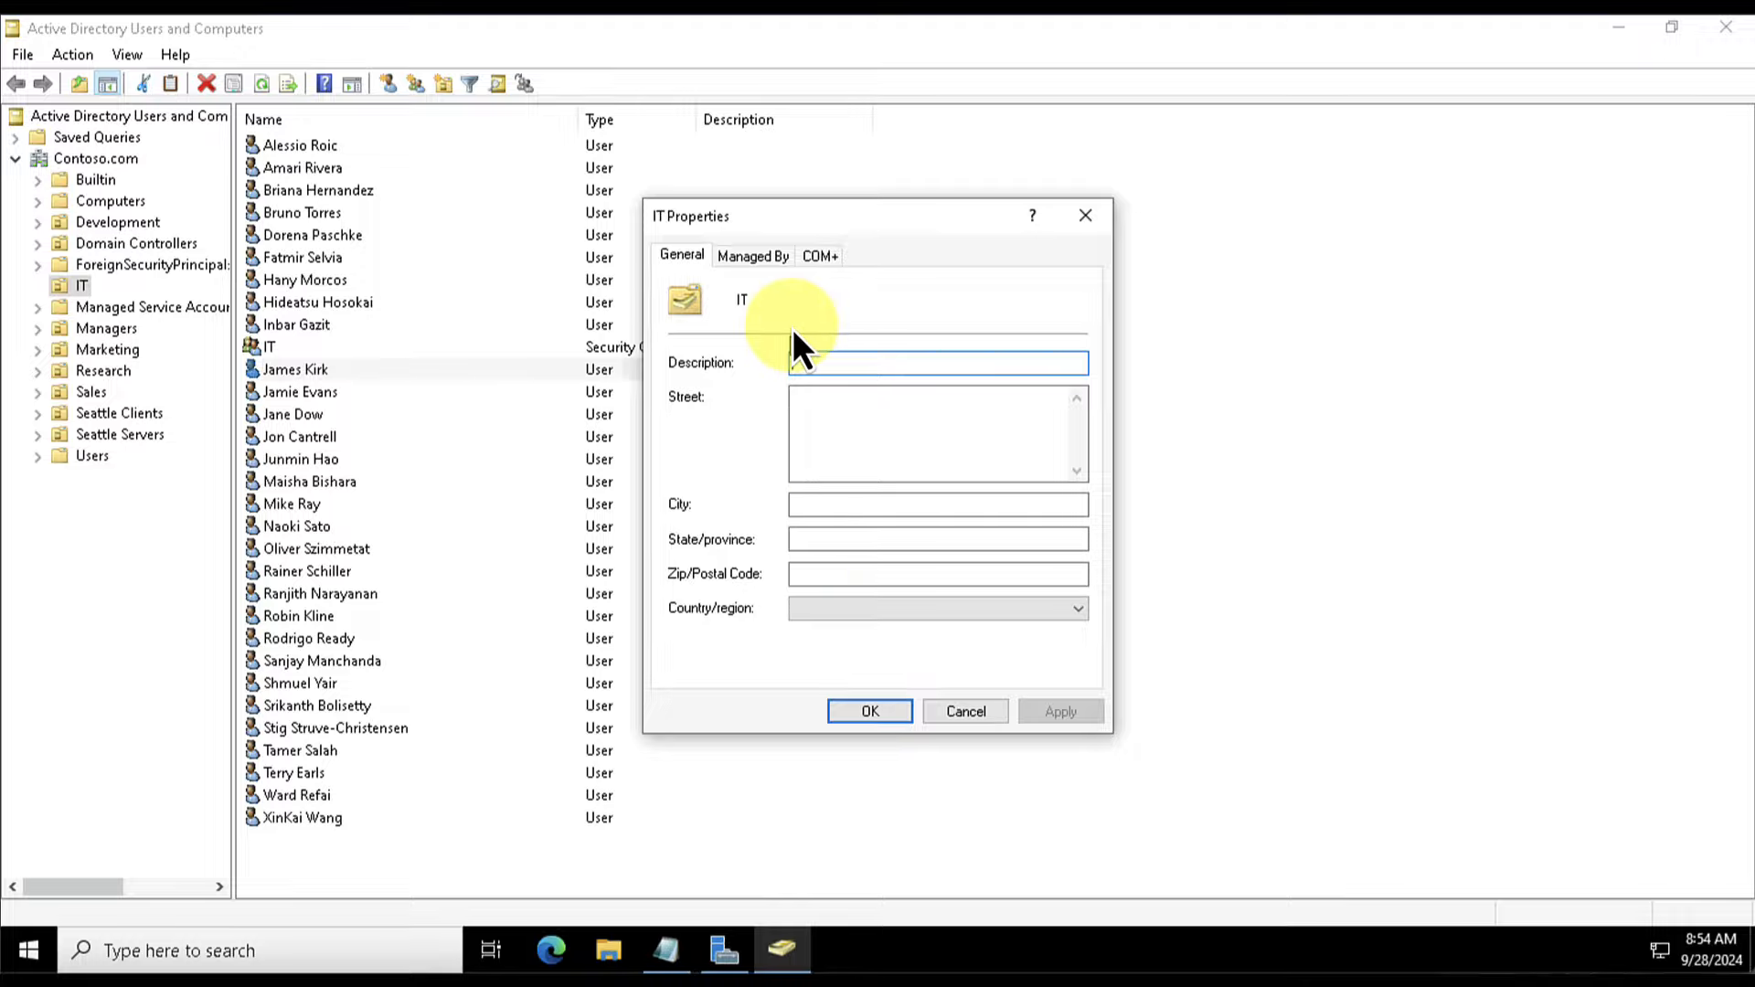
pyautogui.click(753, 256)
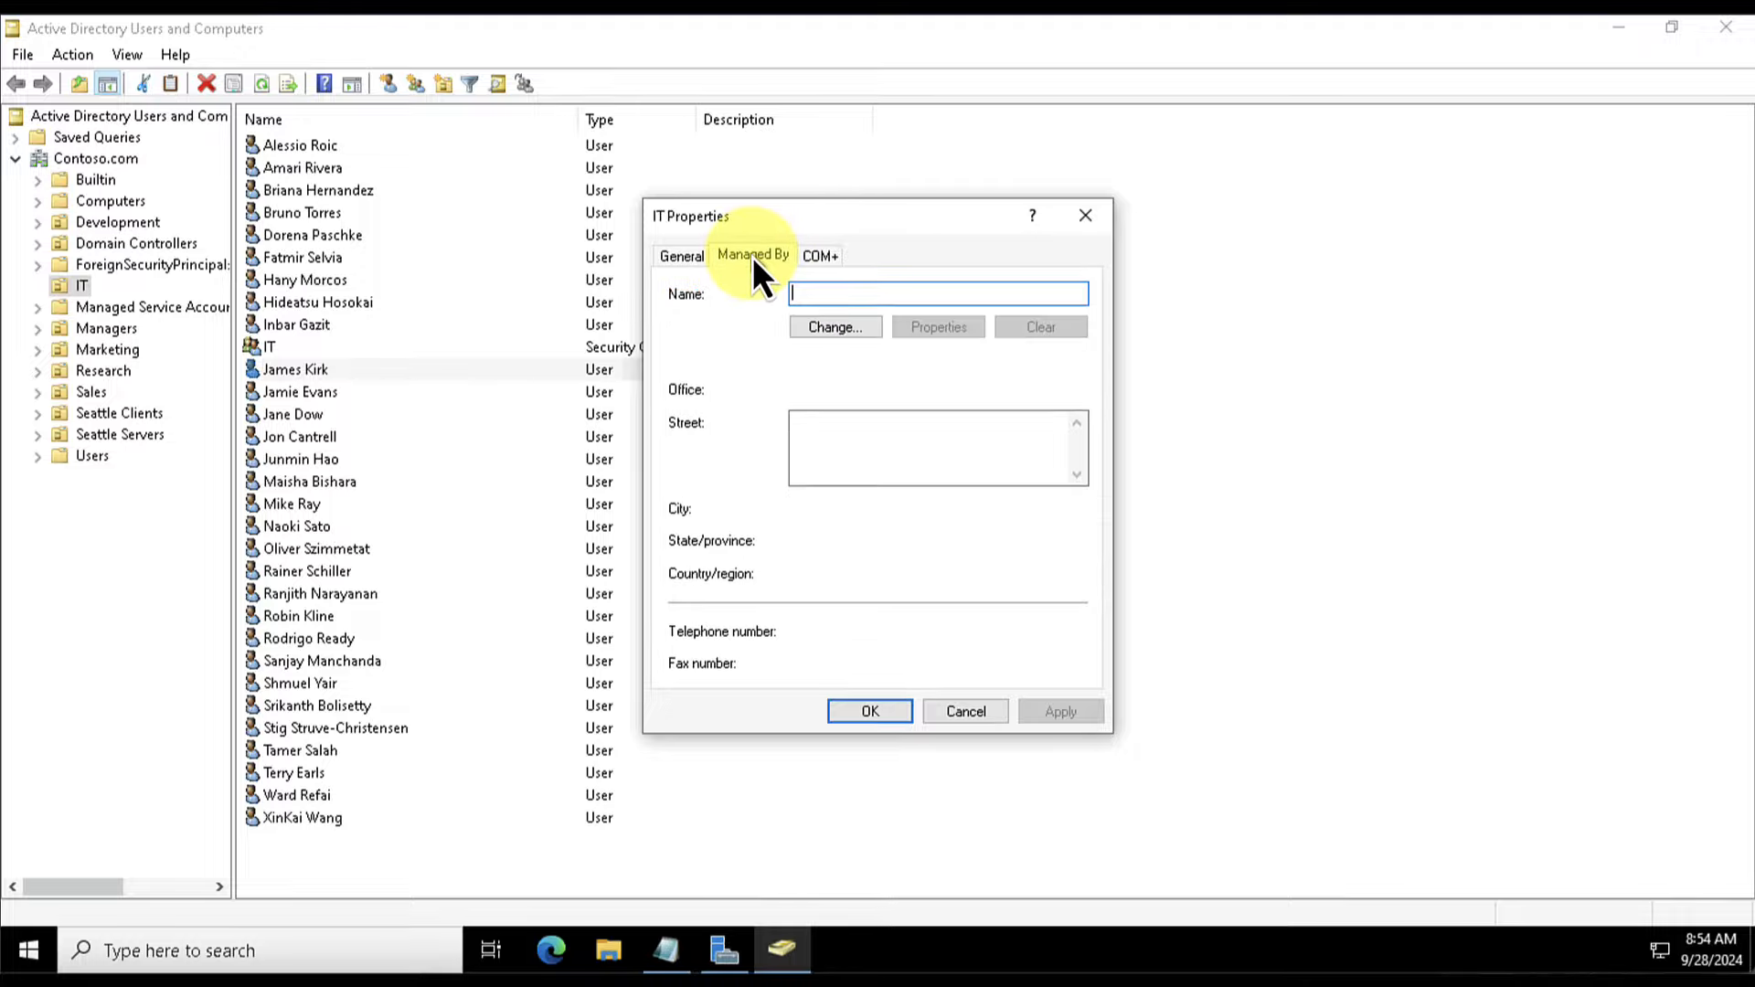
pyautogui.click(961, 711)
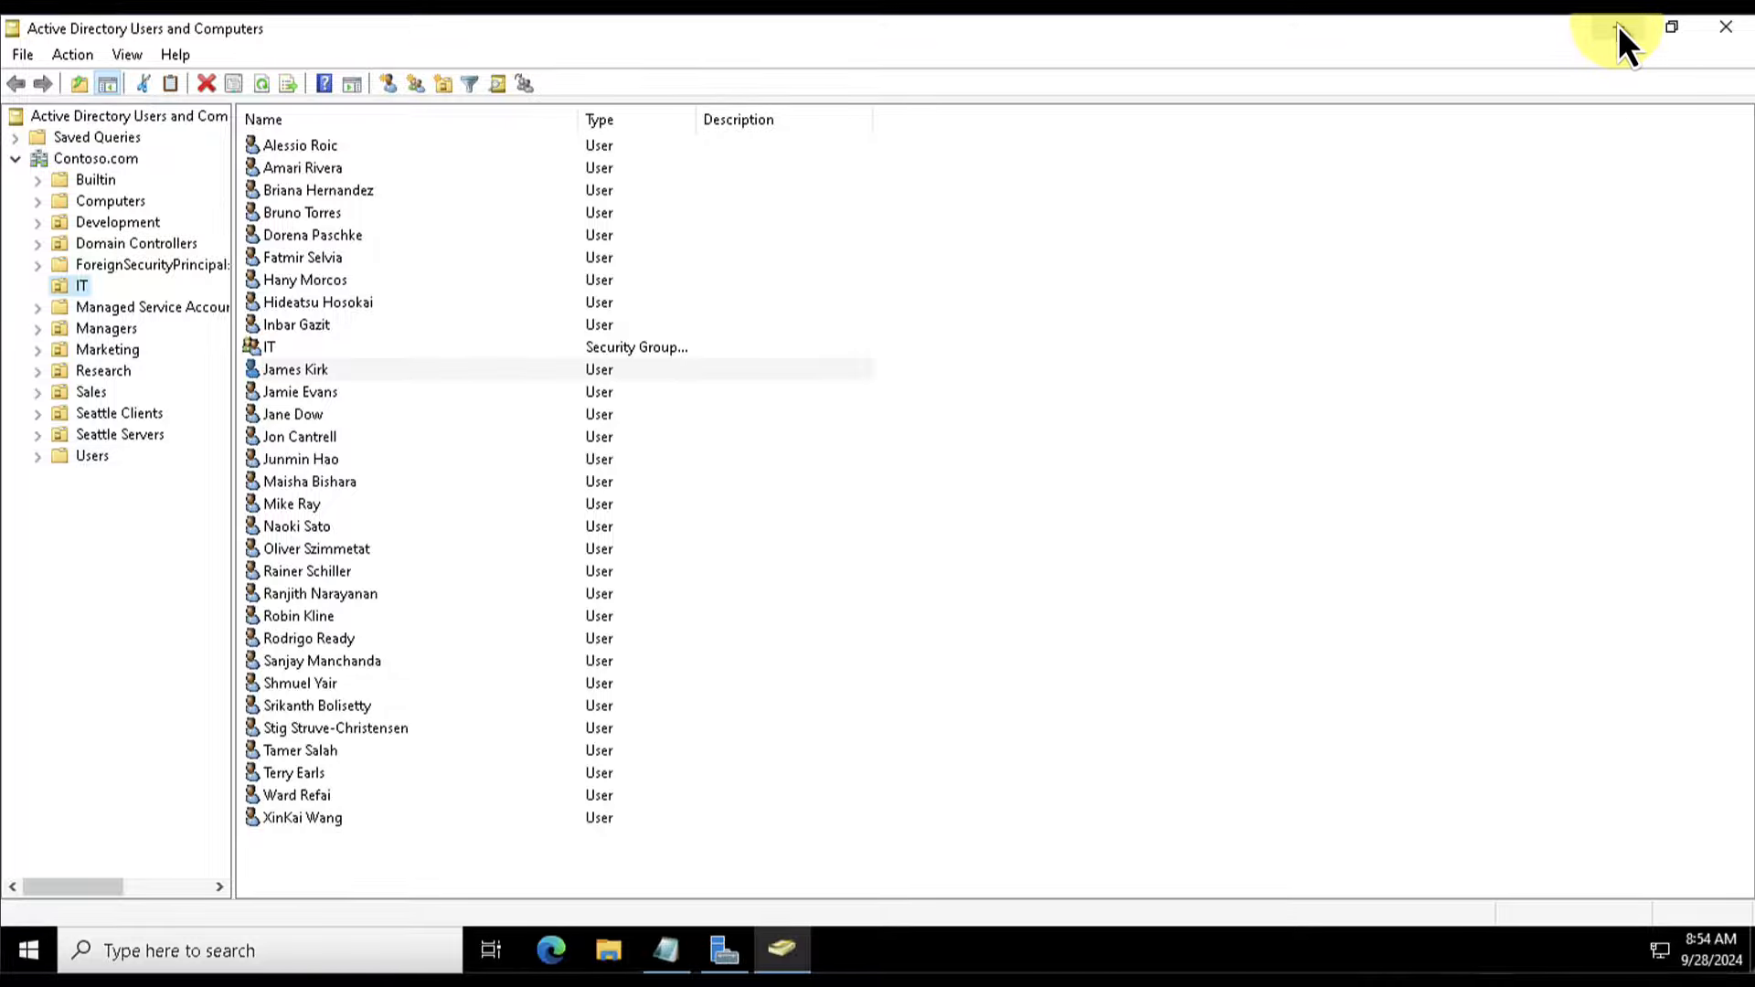
# - Switch to Server Manager, open Group Policy Management from it and maximize the console window
pyautogui.click(722, 950)
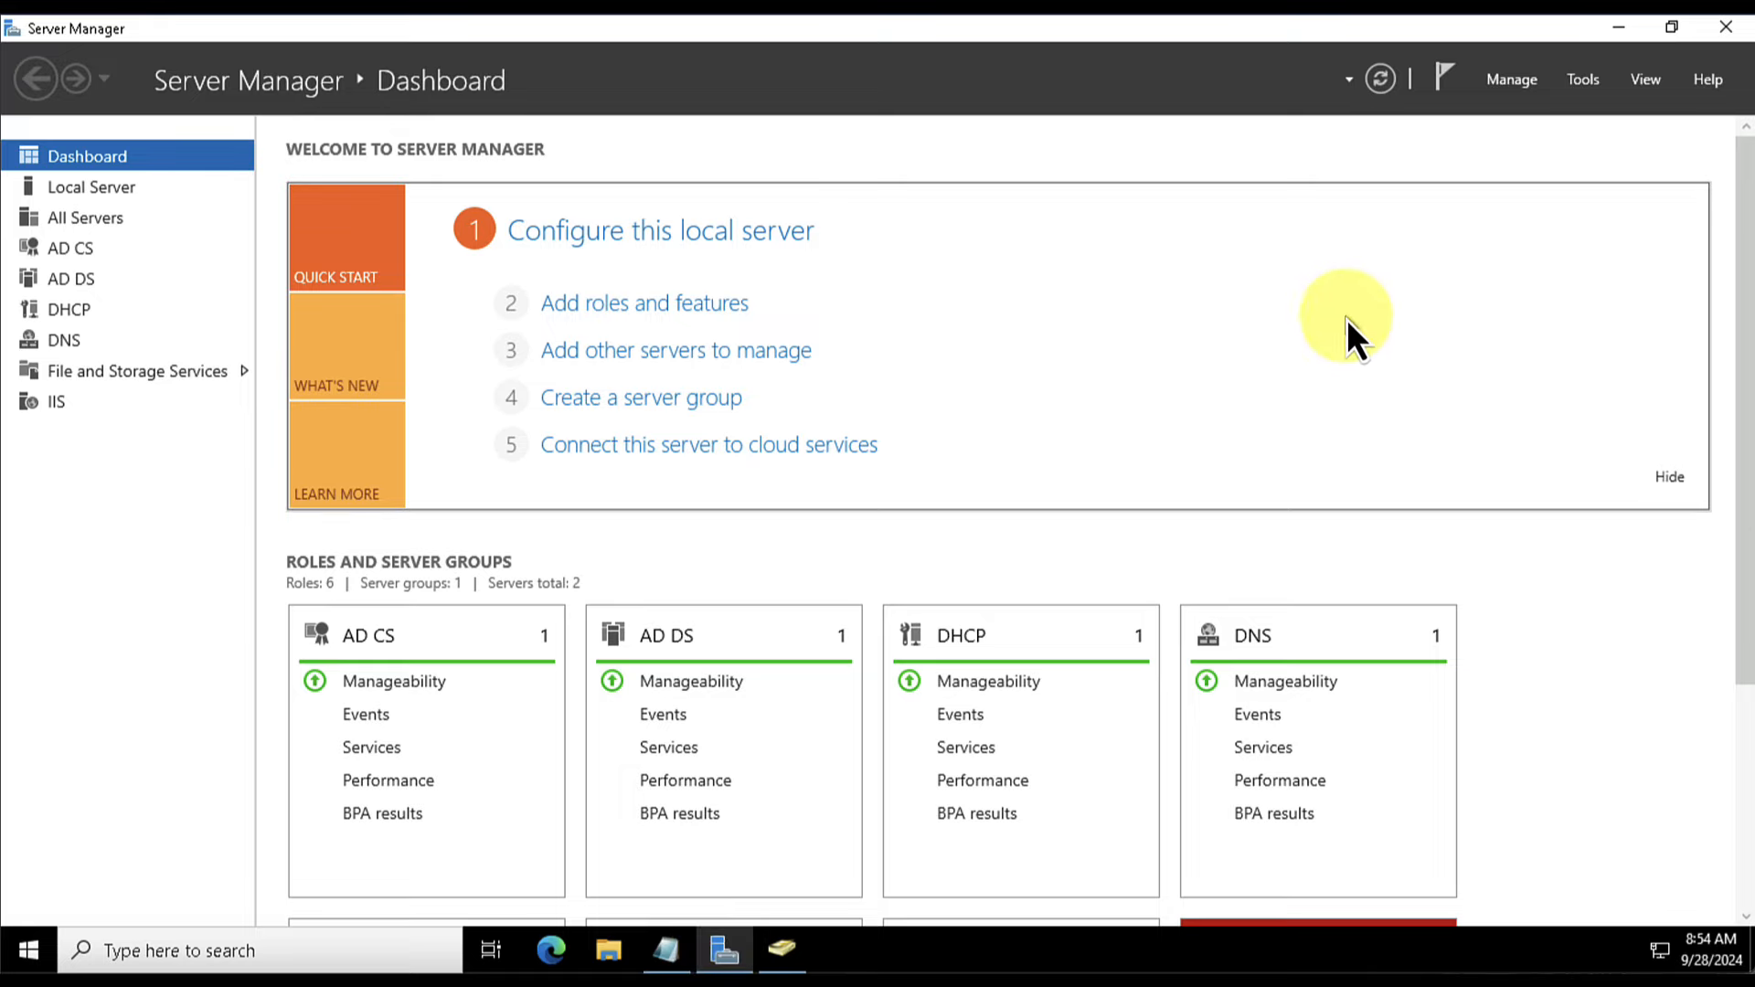
pyautogui.click(1591, 78)
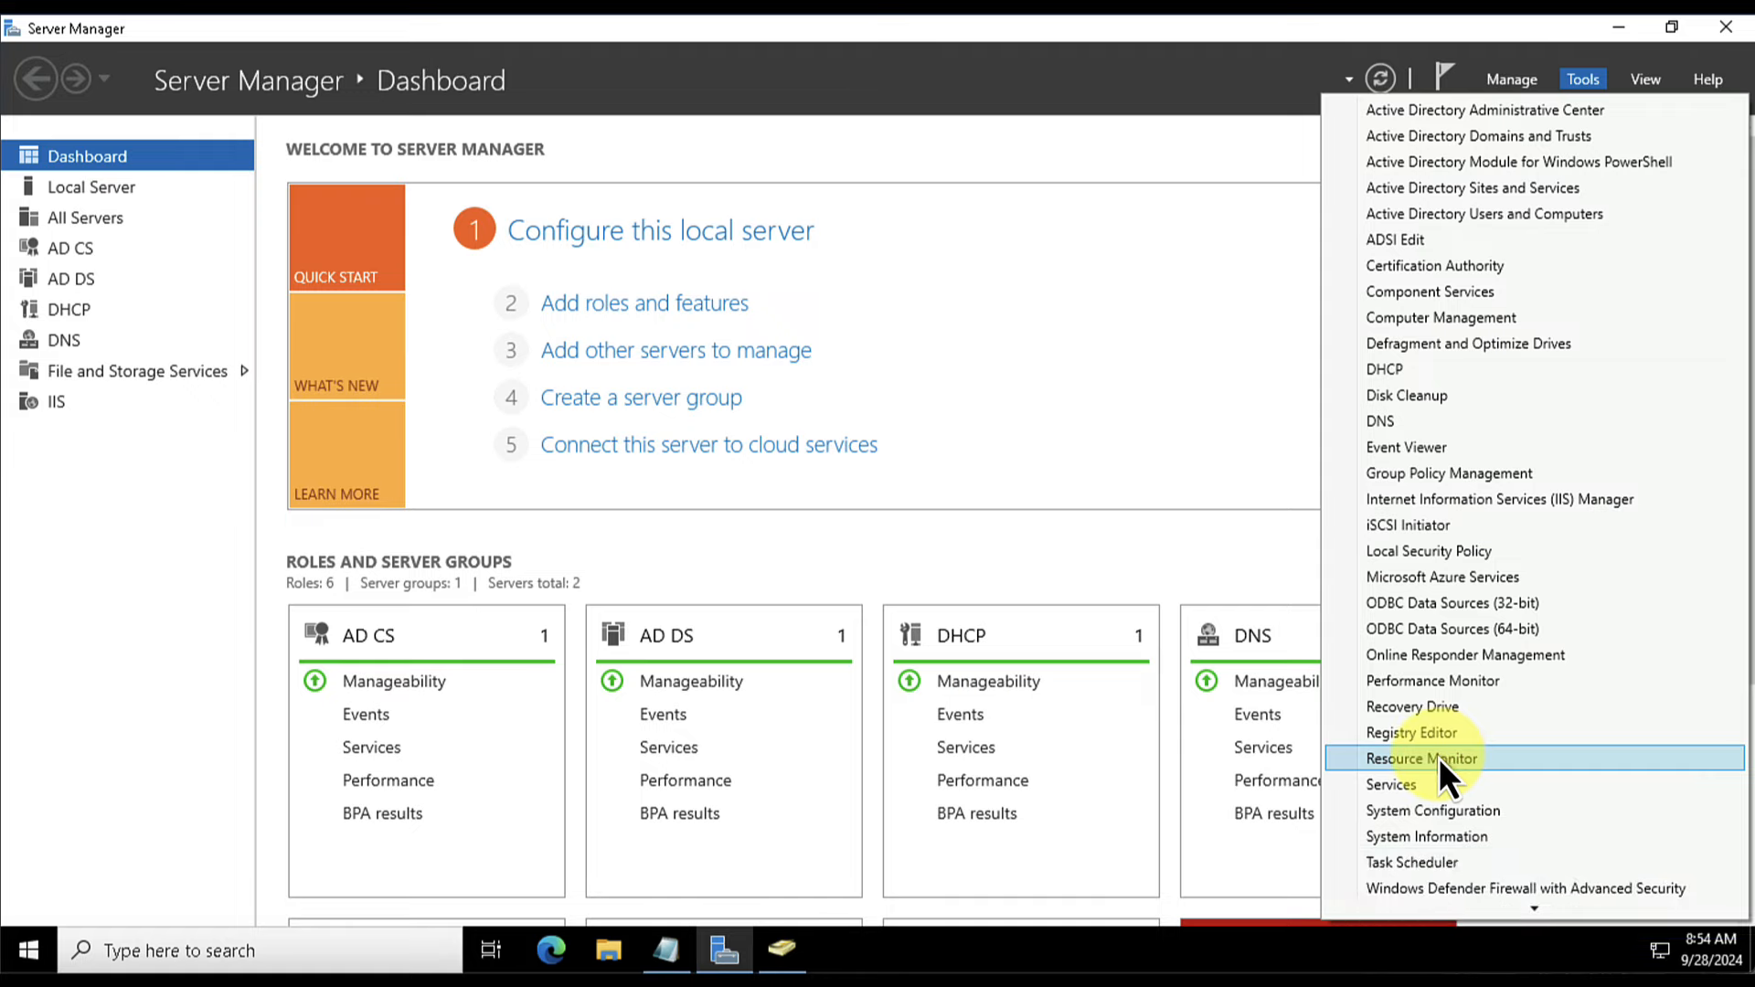
pyautogui.click(1475, 495)
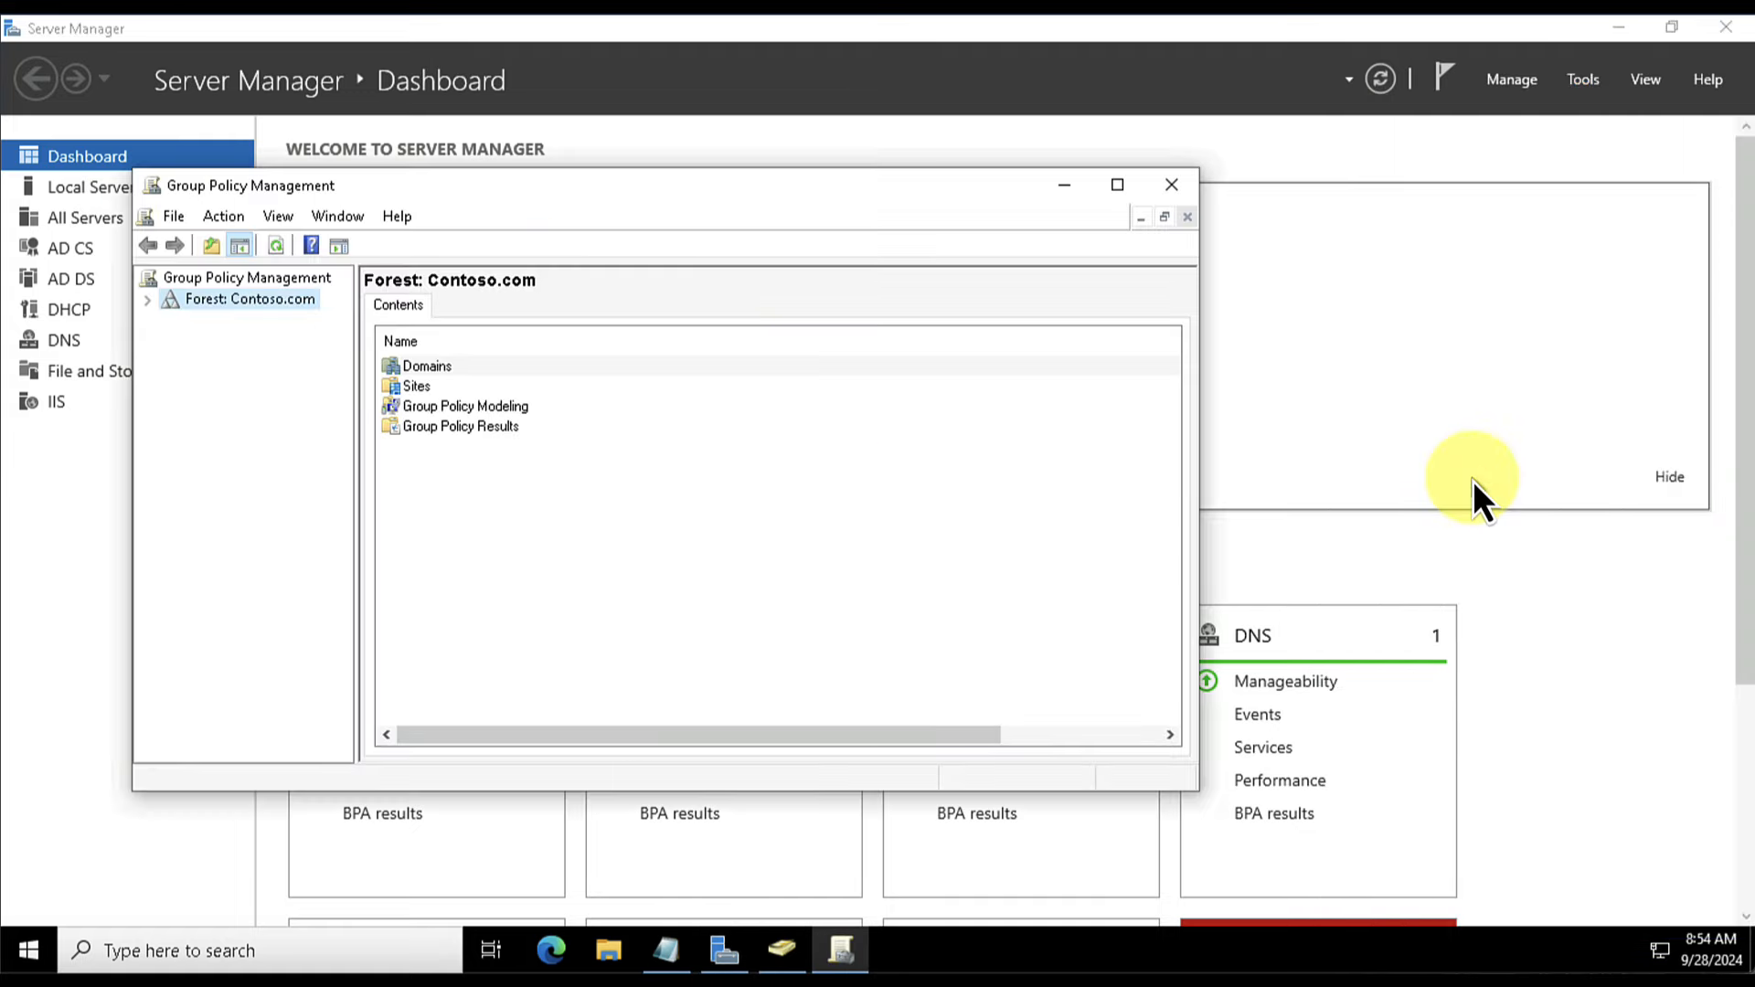
pyautogui.doubleClick(967, 186)
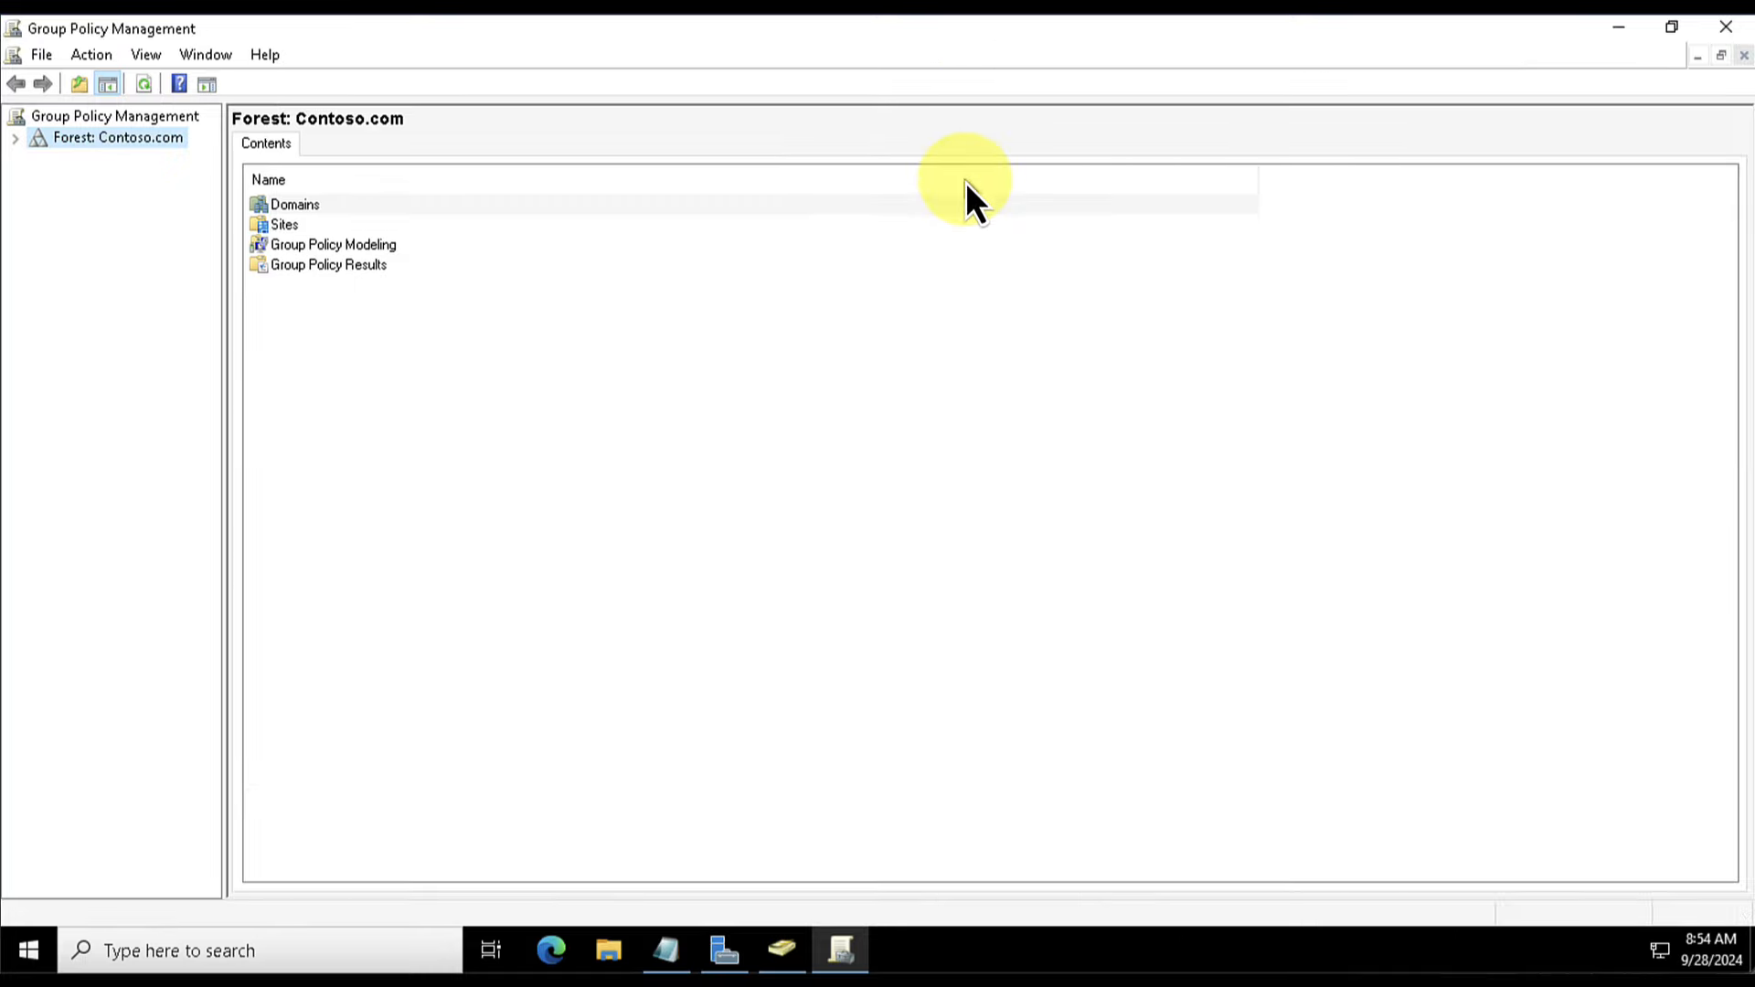
# - Expand the Contoso.com forest down to its domain and show the scope of the Default Domain Policy
pyautogui.click(17, 140)
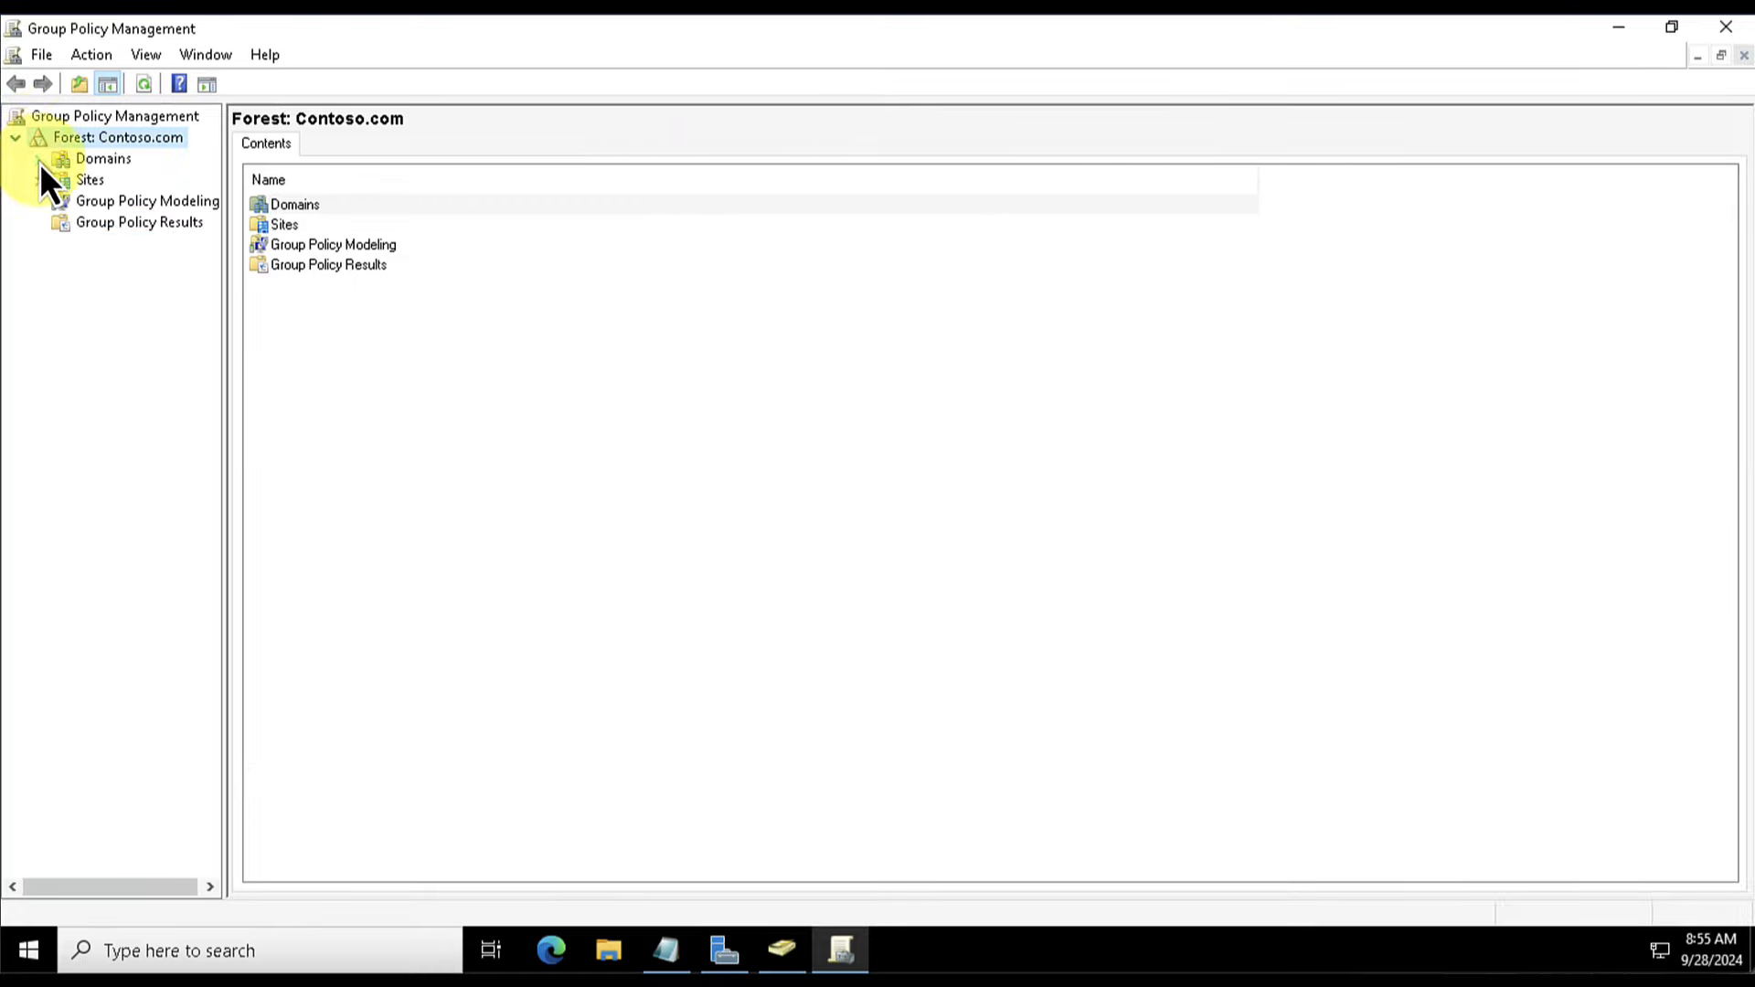
pyautogui.click(42, 161)
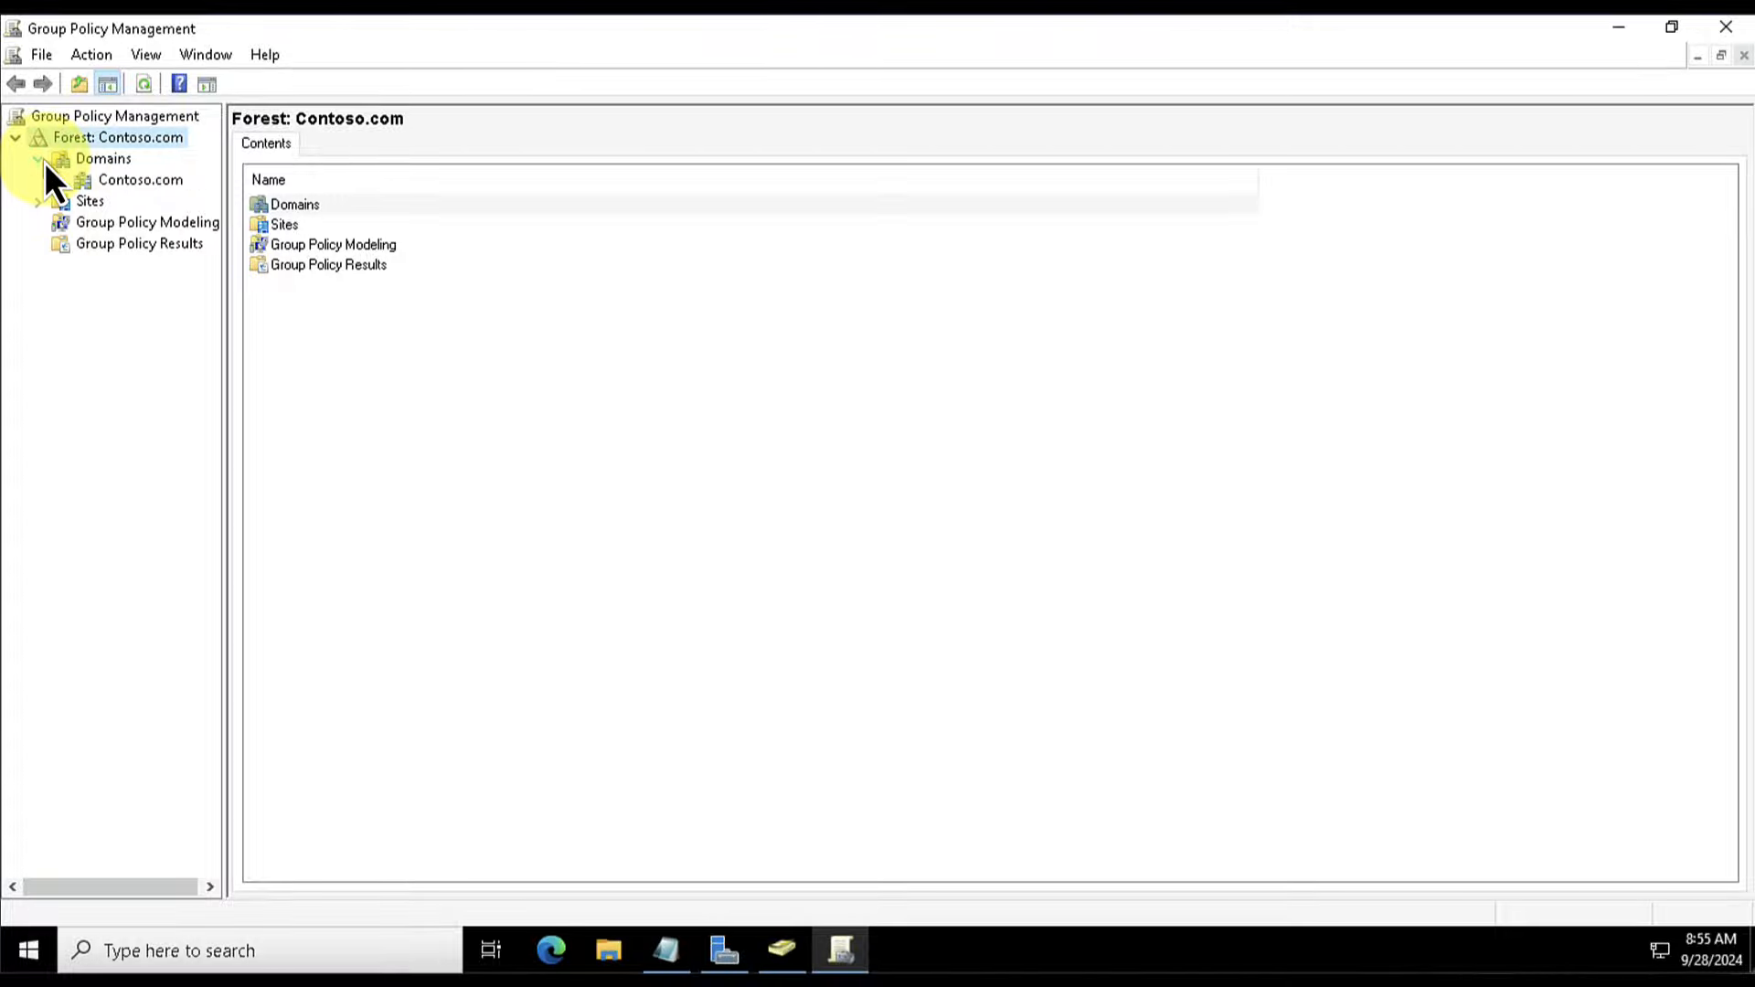
pyautogui.click(110, 180)
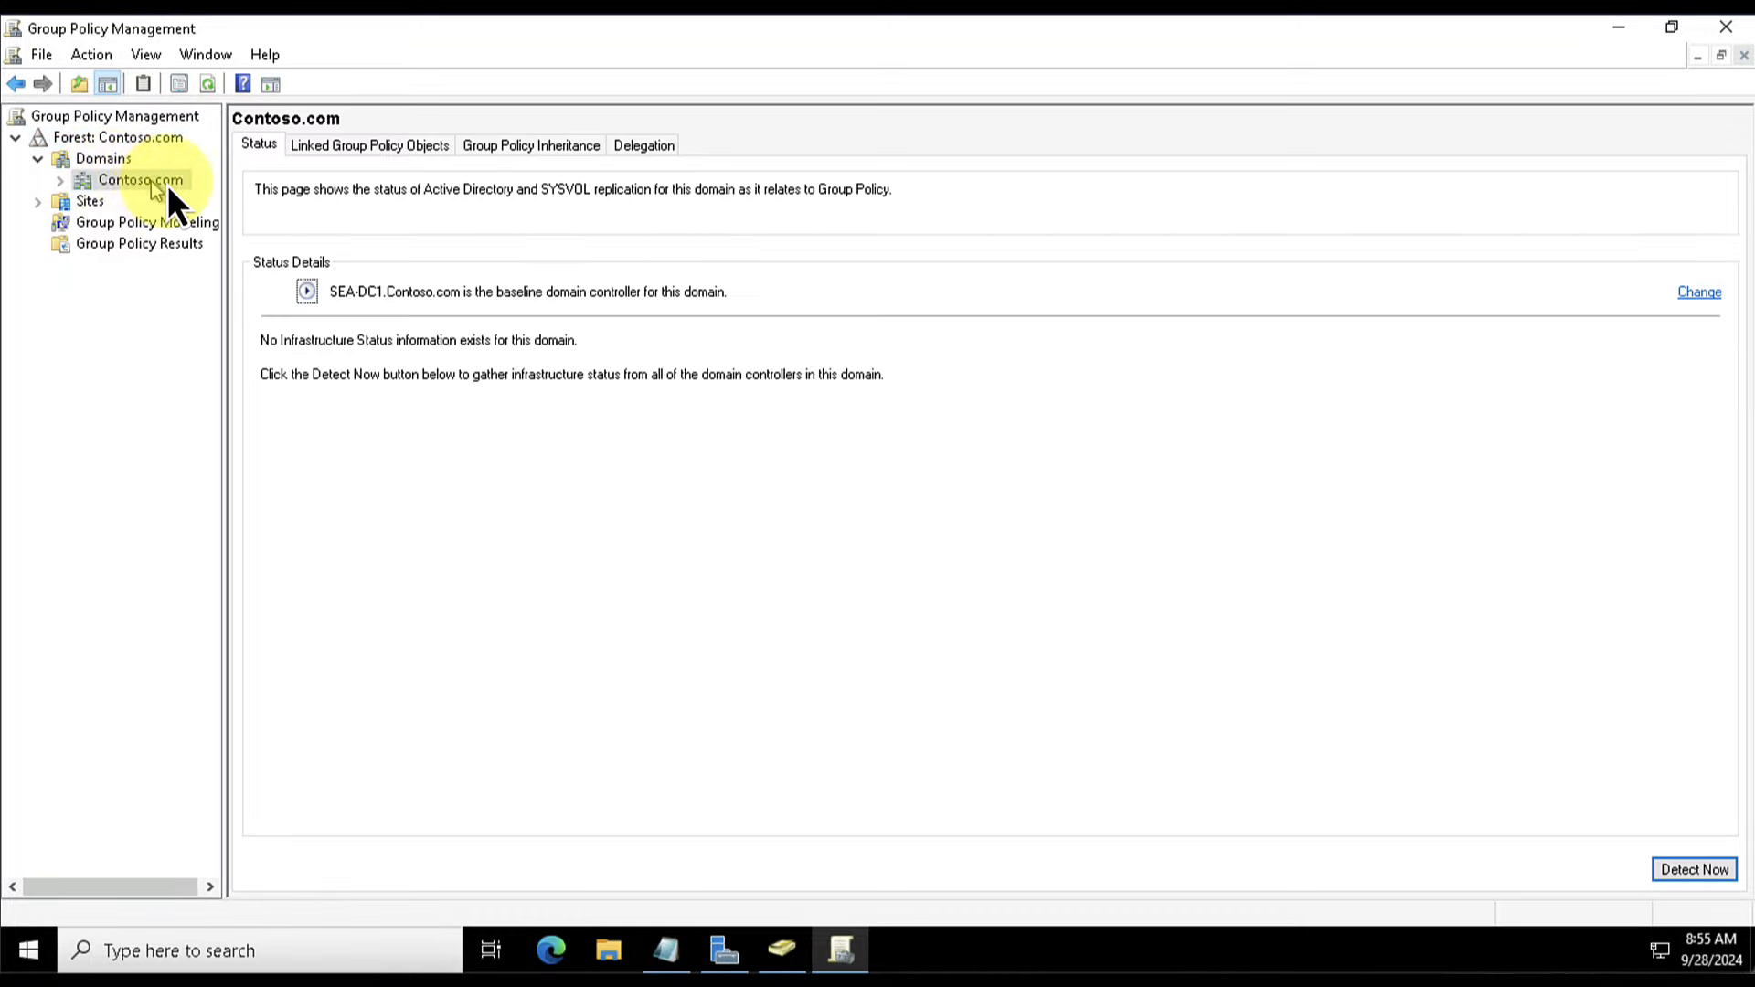
pyautogui.click(60, 182)
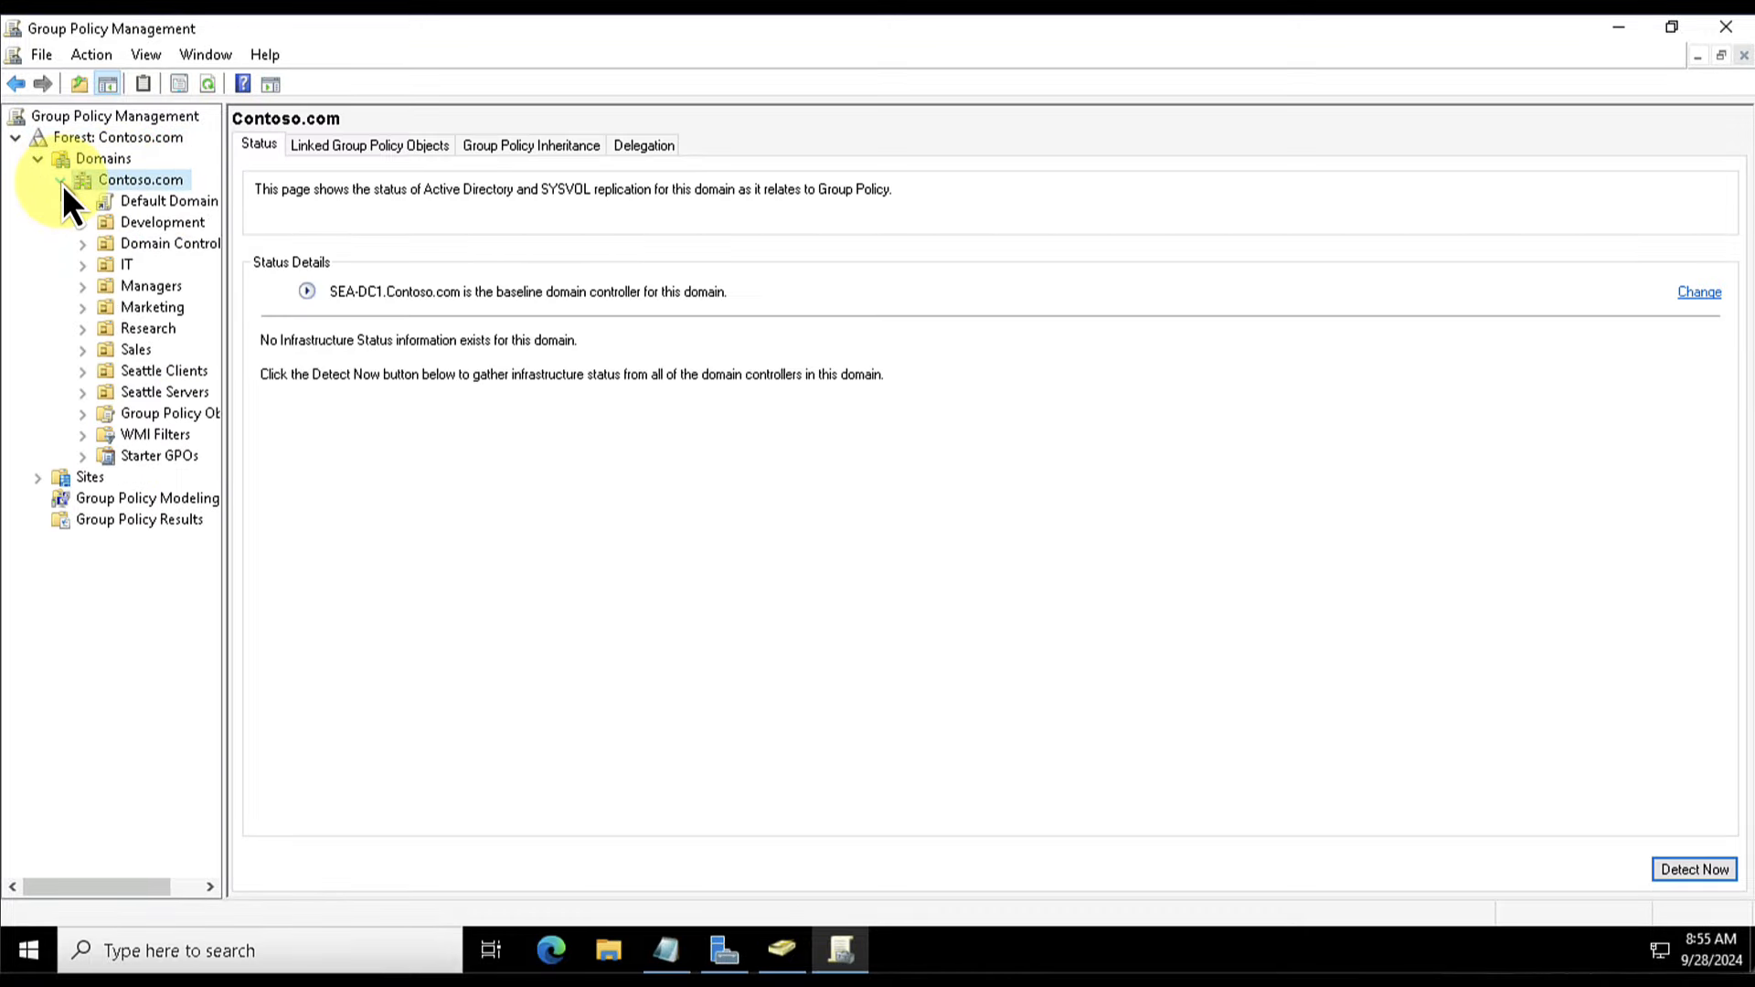
pyautogui.click(143, 201)
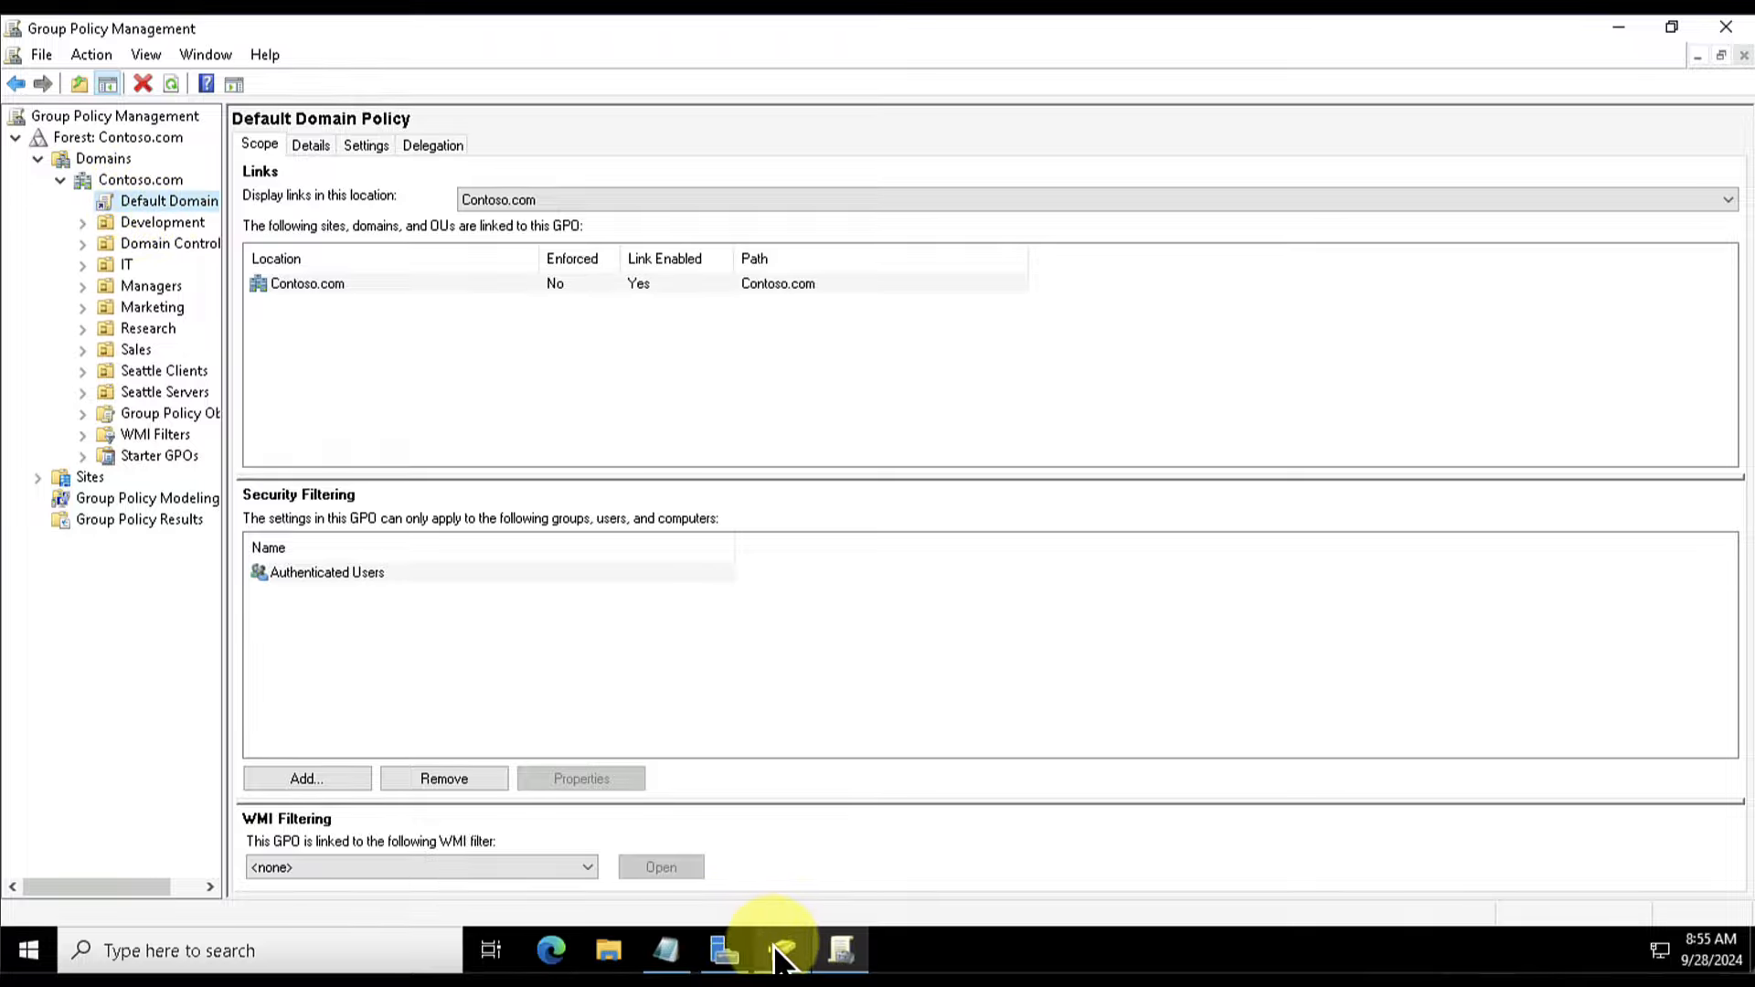
# - Switch to File Explorer, browse to C:\Users\Administrator.CONTOSO and select the NTUSER.DAT file
pyautogui.click(616, 954)
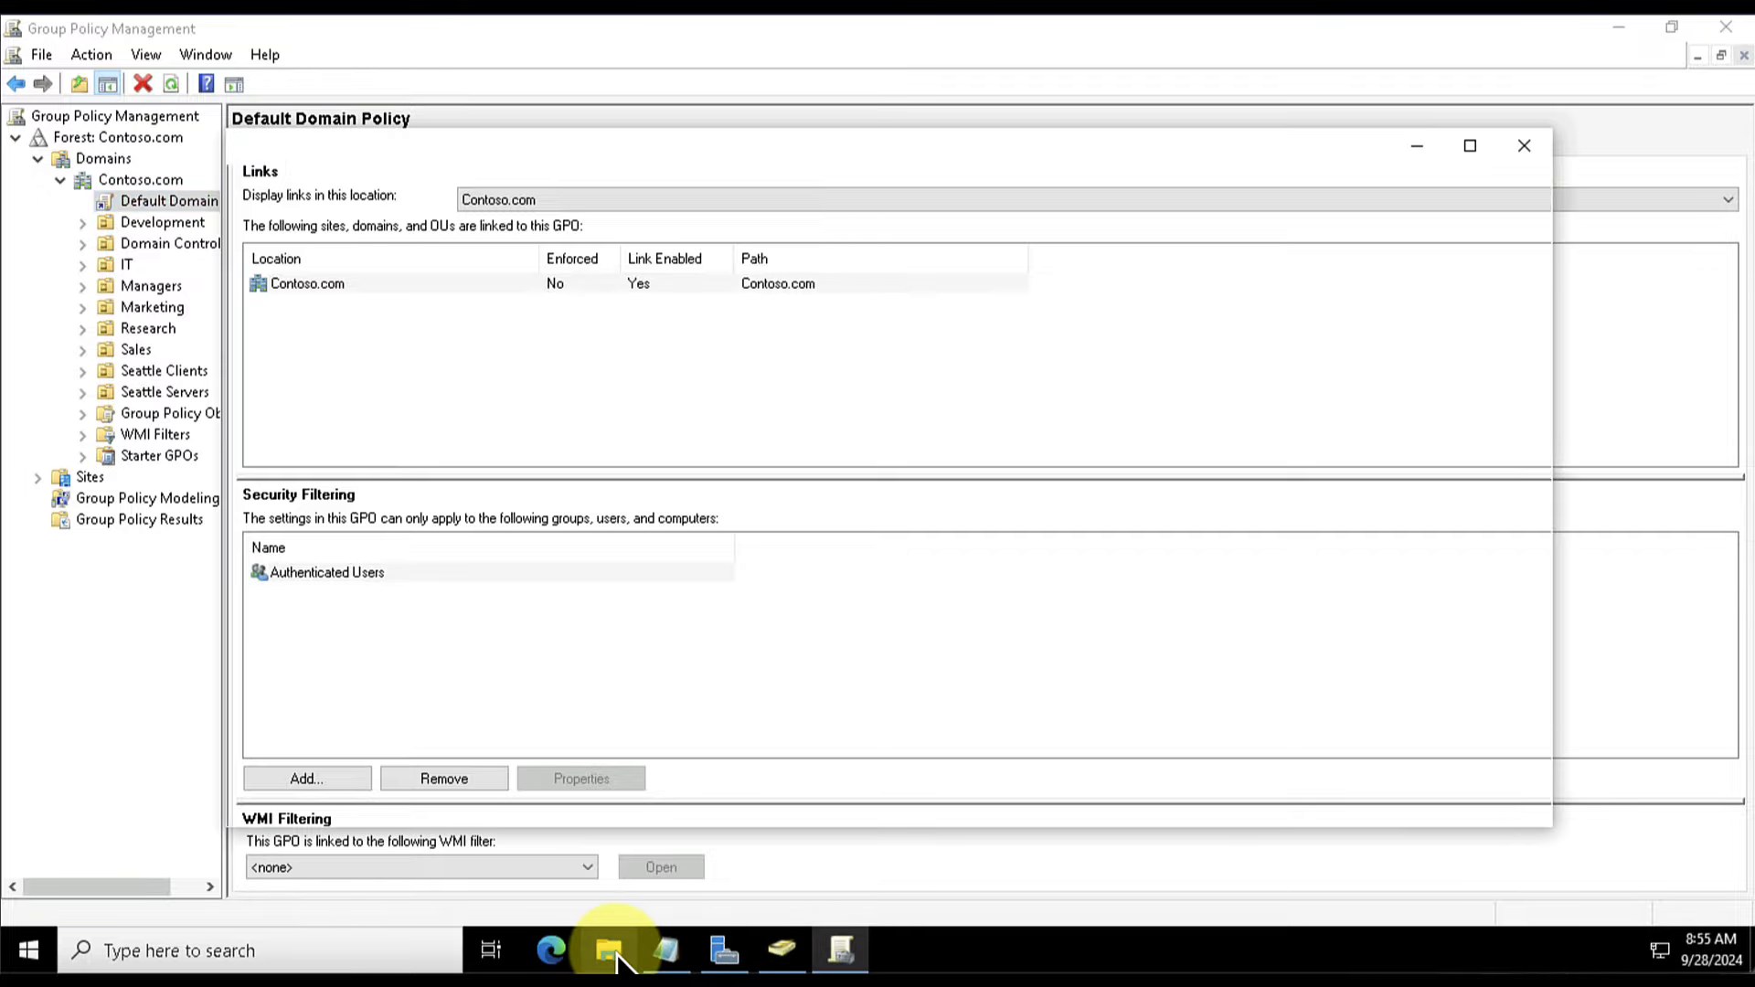
pyautogui.click(609, 955)
pyautogui.click(605, 955)
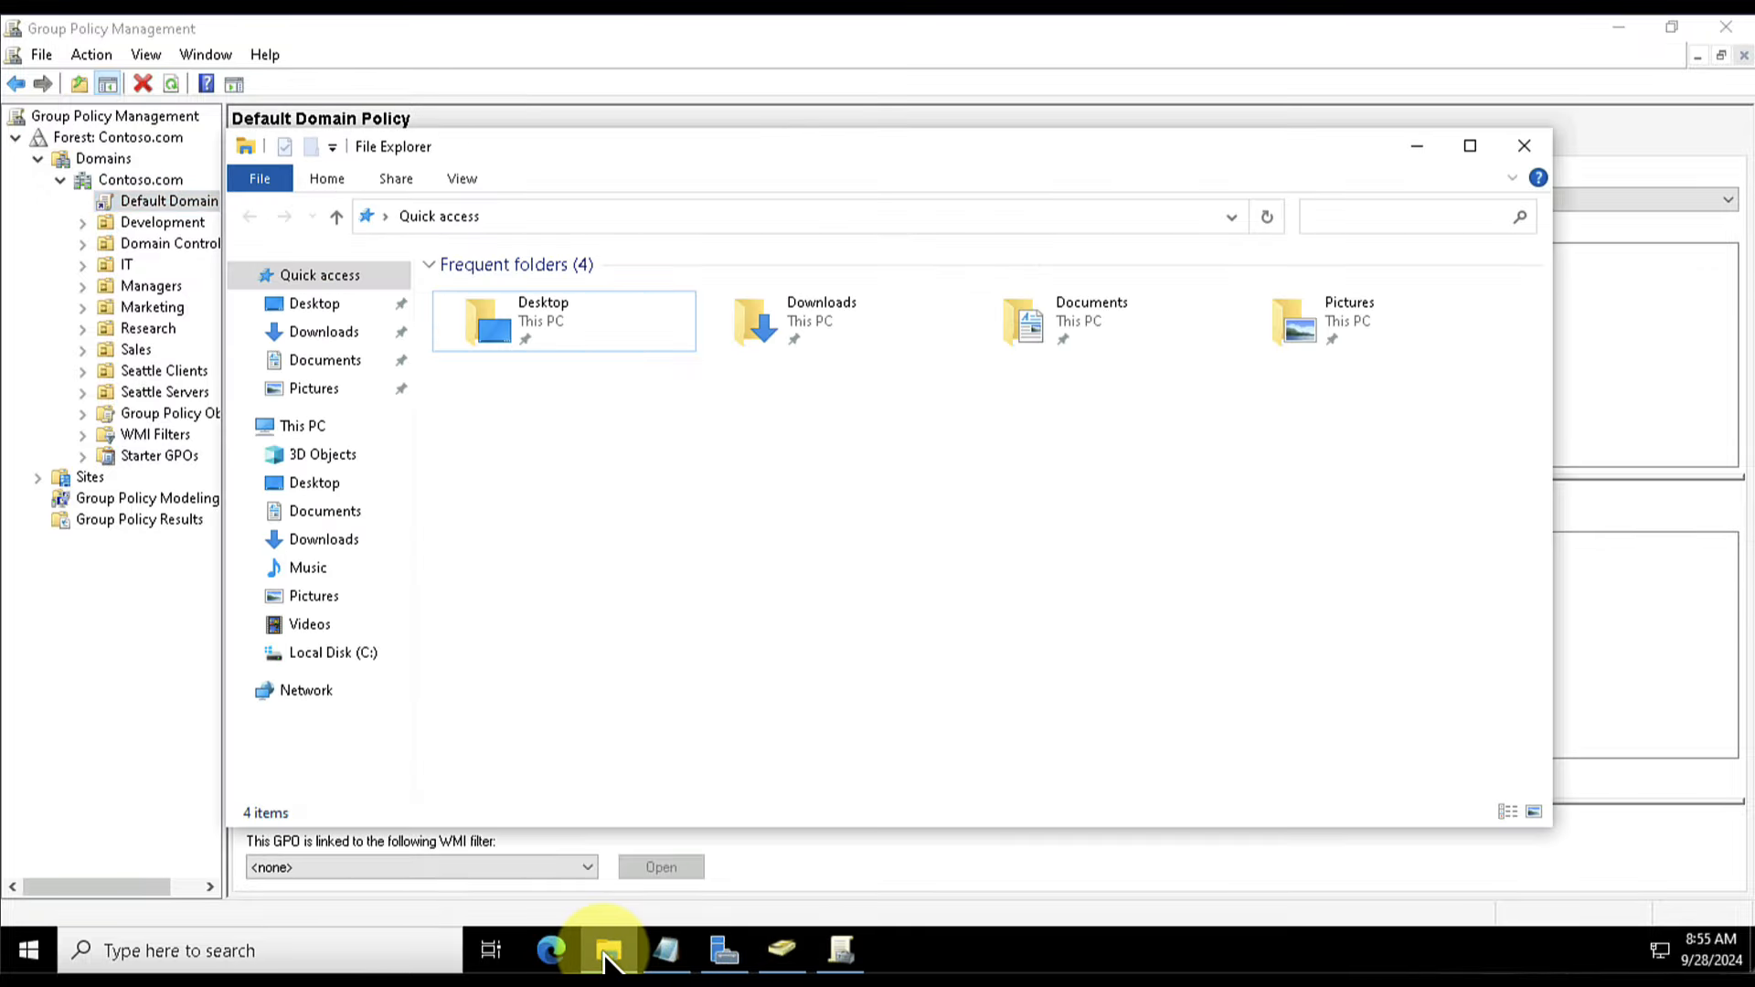
pyautogui.click(315, 652)
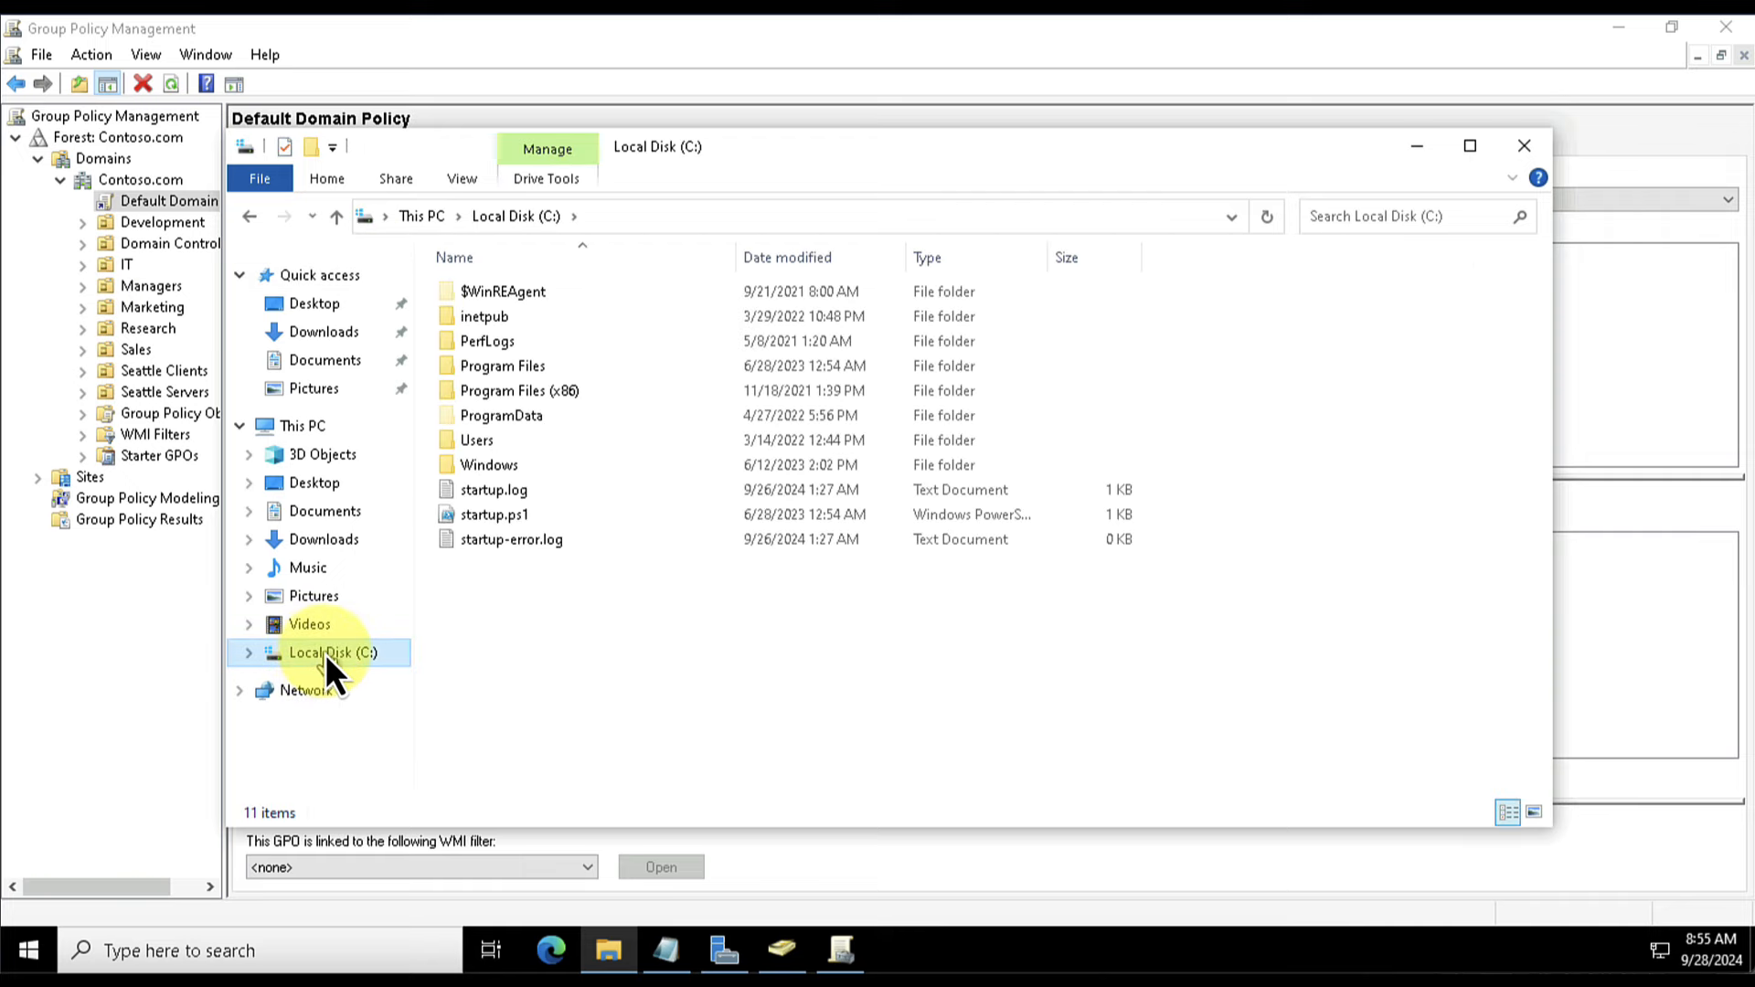
pyautogui.click(482, 439)
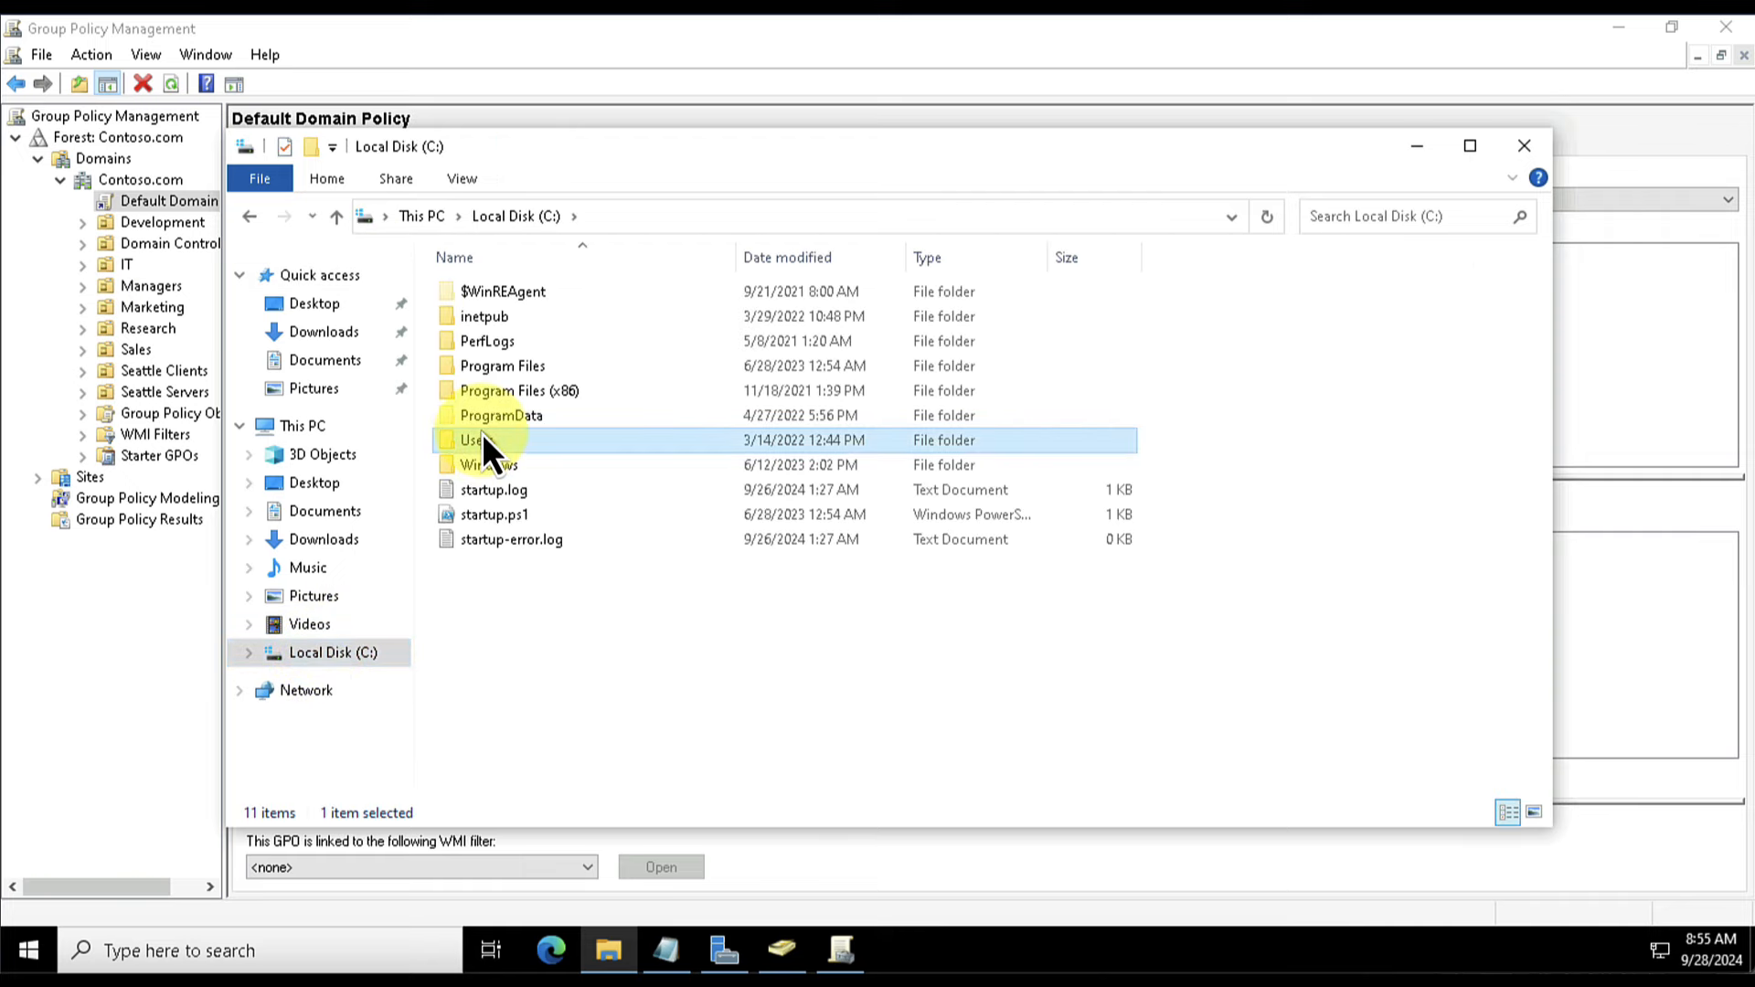
pyautogui.doubleClick(500, 438)
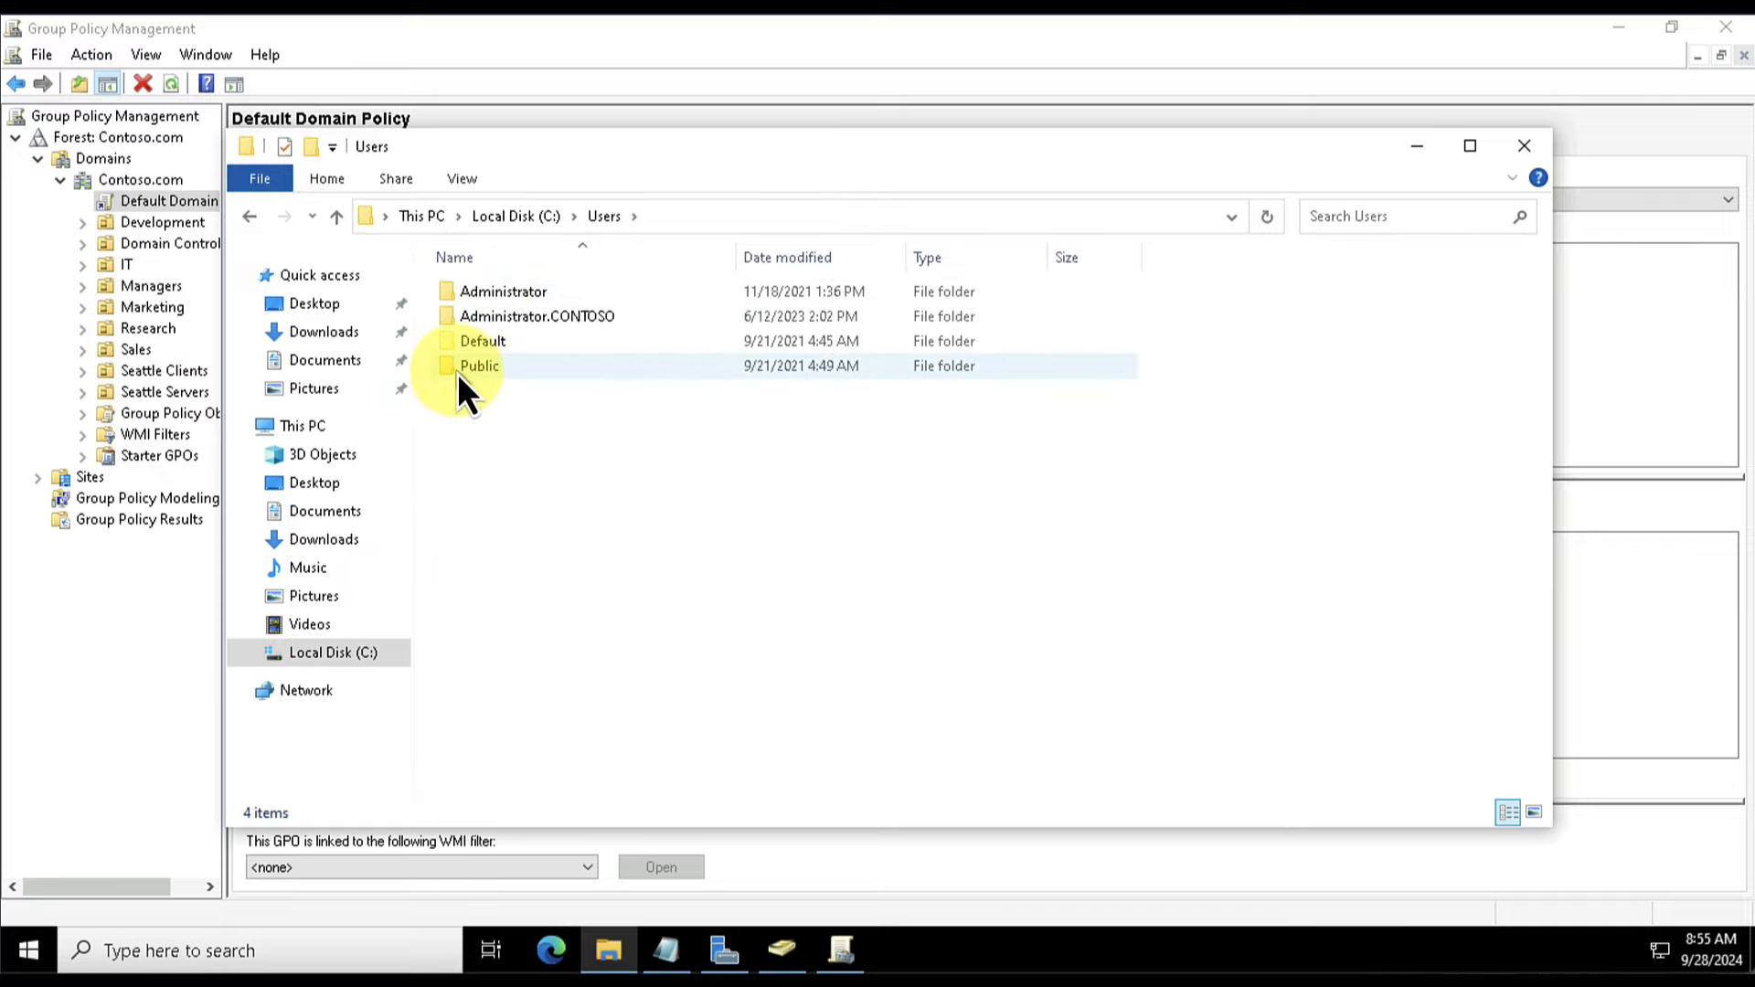
pyautogui.click(496, 314)
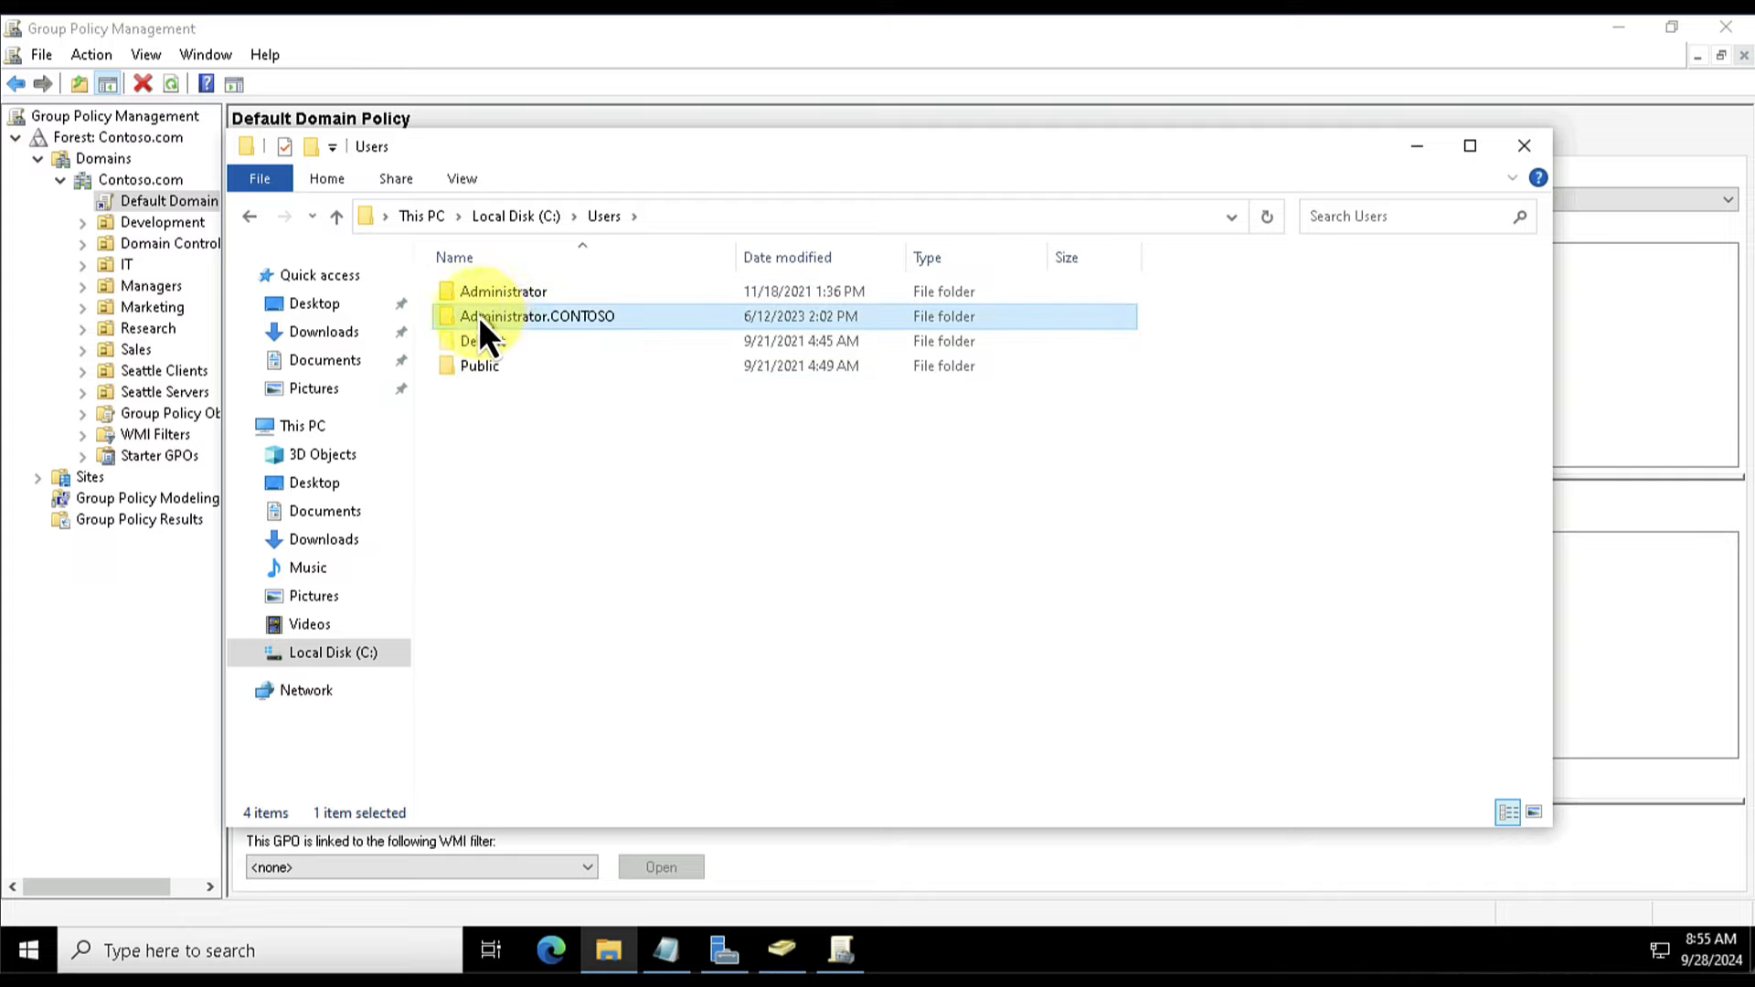
pyautogui.doubleClick(546, 314)
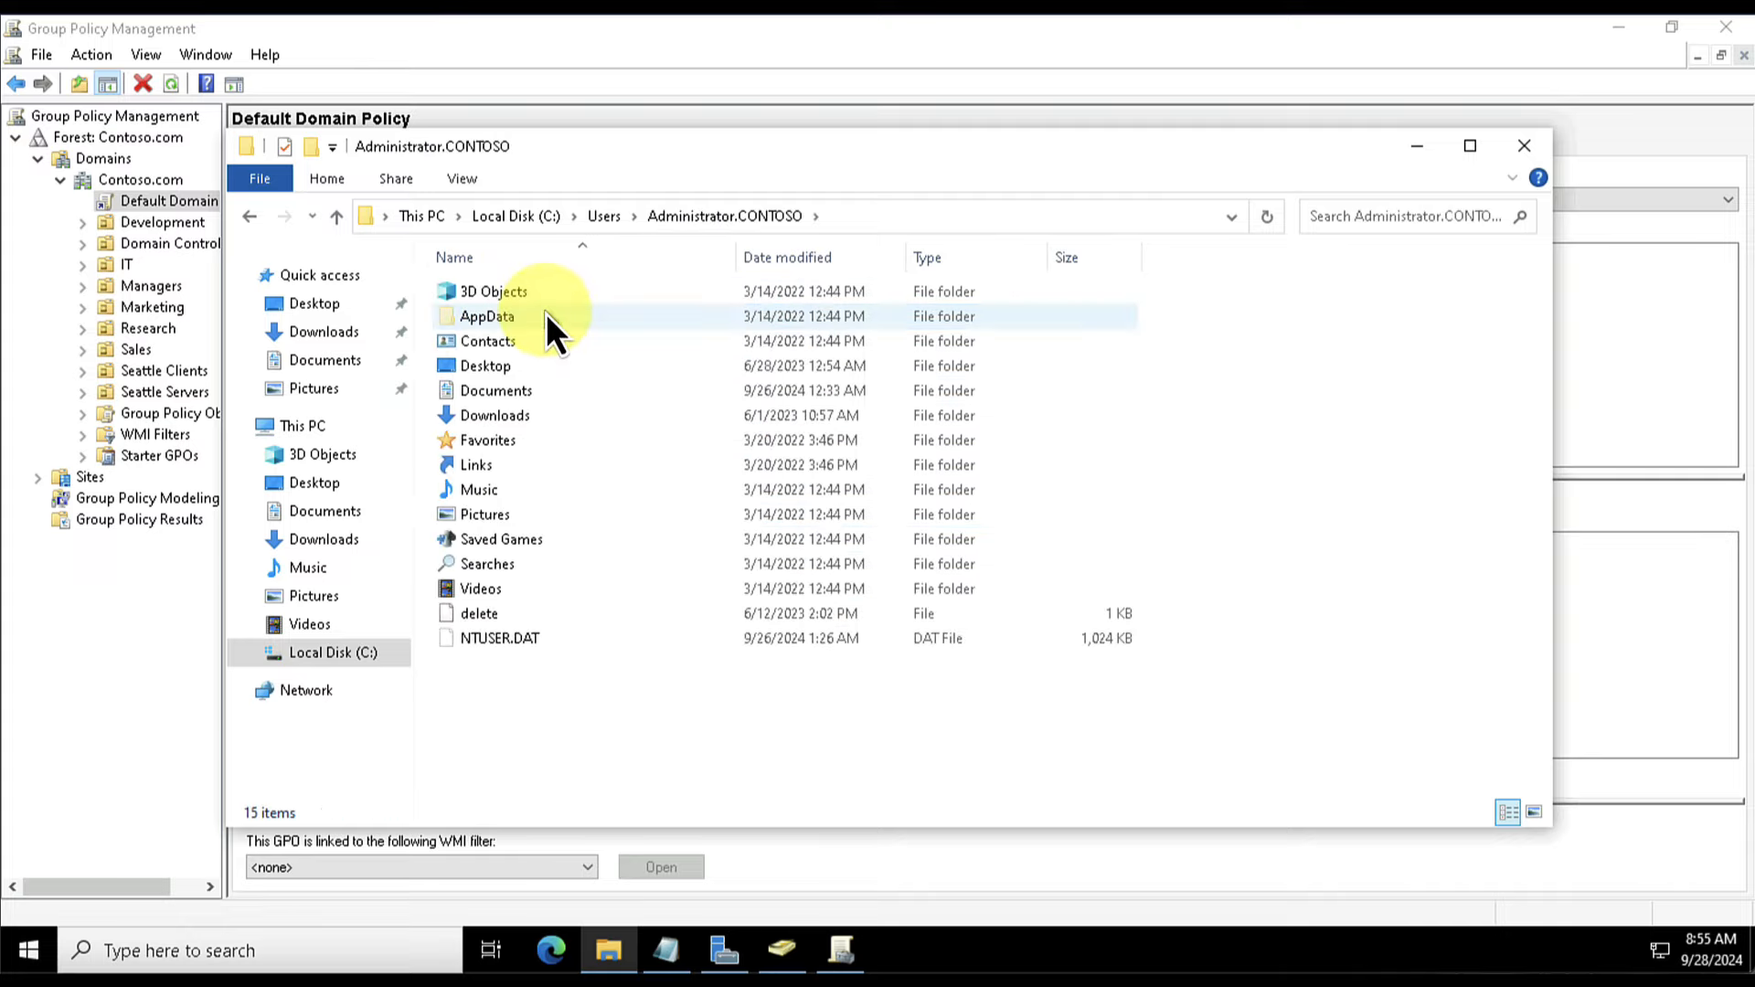
pyautogui.click(513, 645)
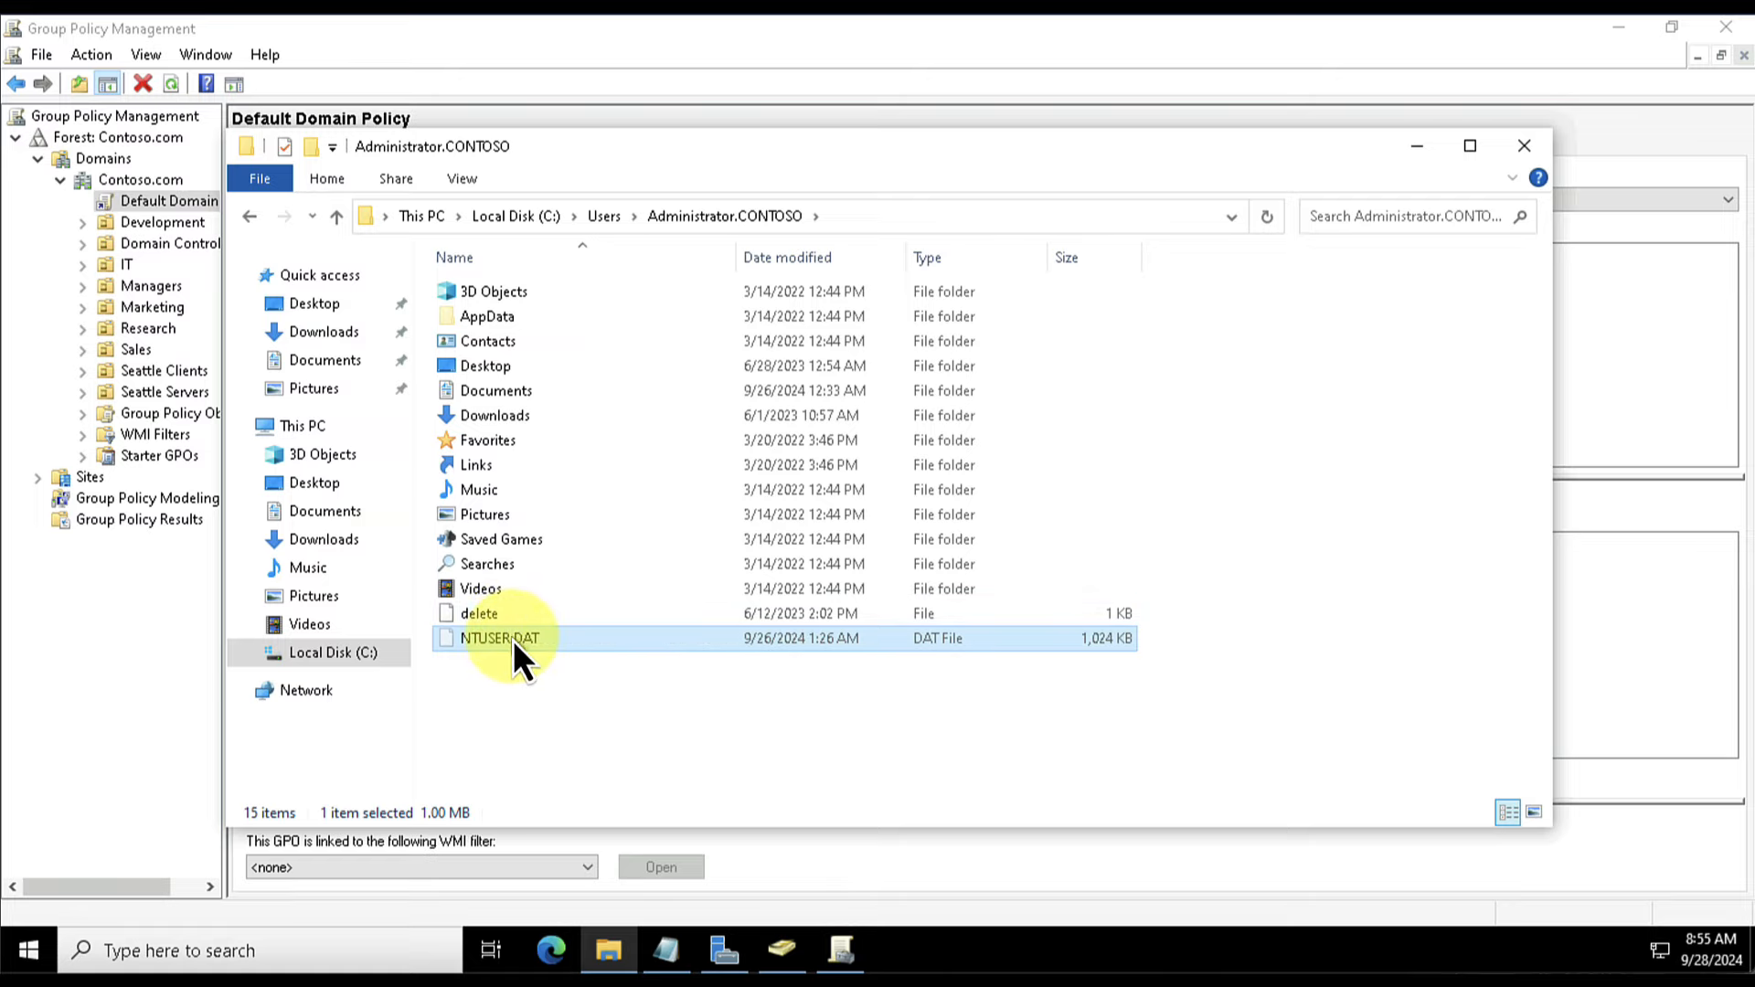
# - Search Windows for regedit, open Registry Editor with elevated rights and maximize its window
pyautogui.click(31, 955)
pyautogui.write('r')
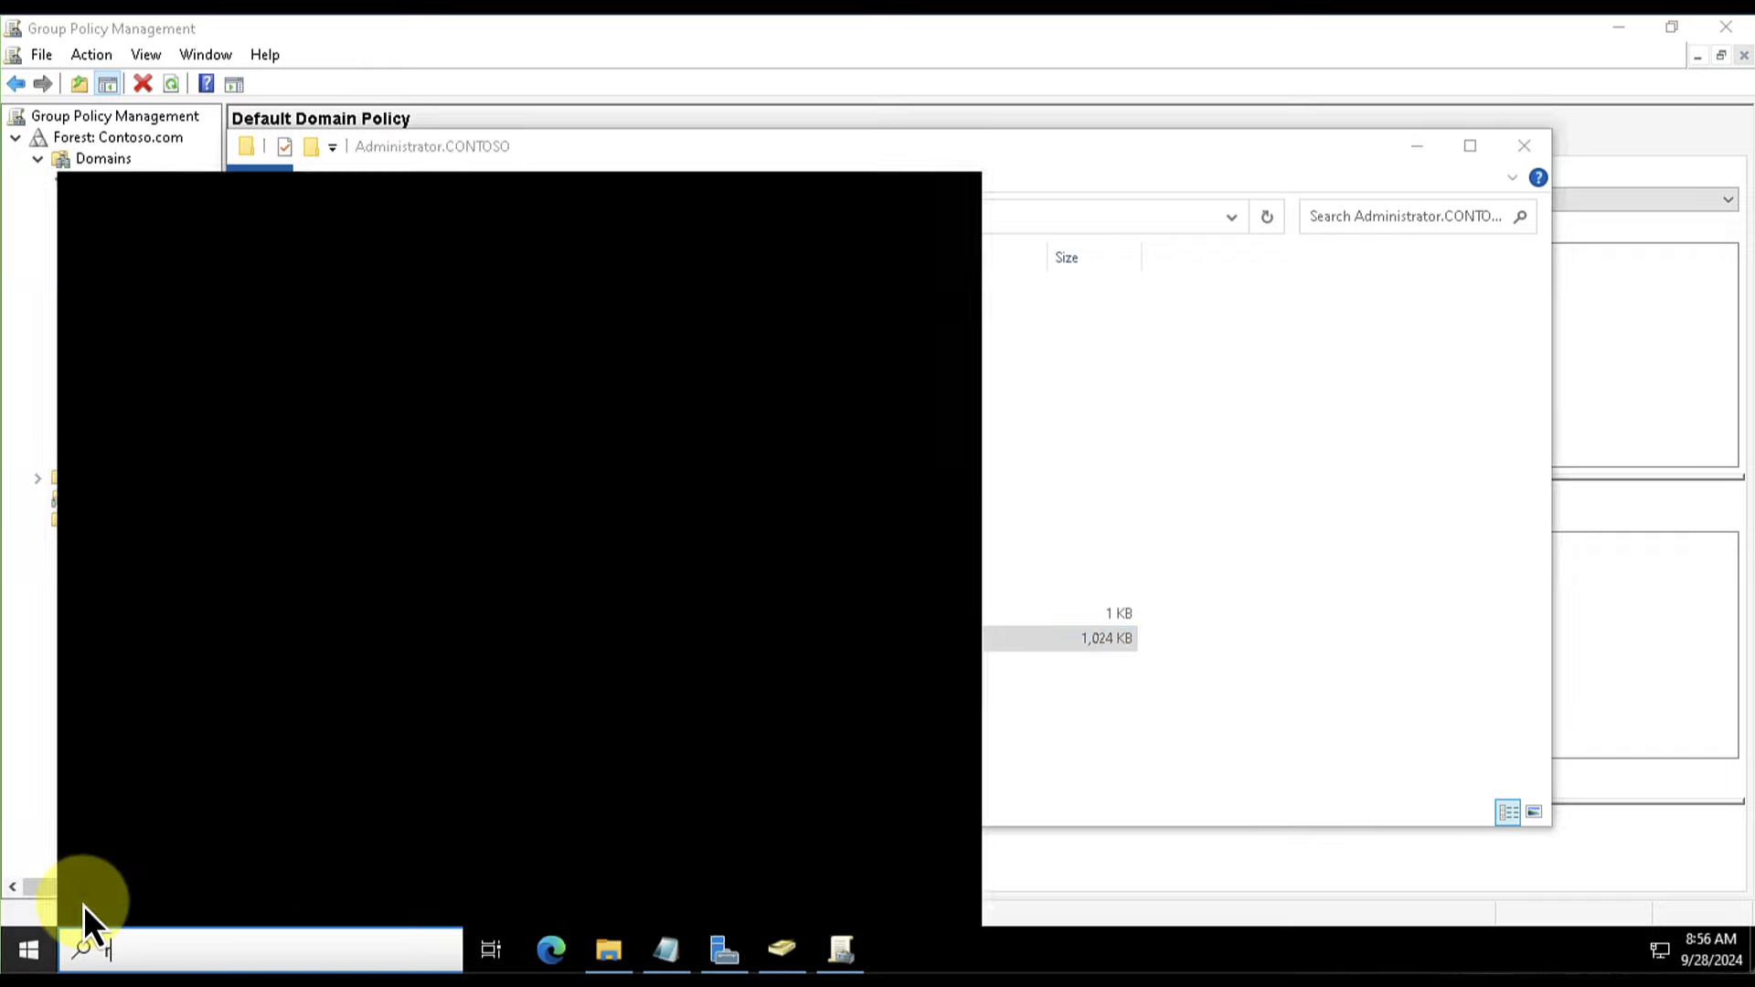
pyautogui.write('egedit')
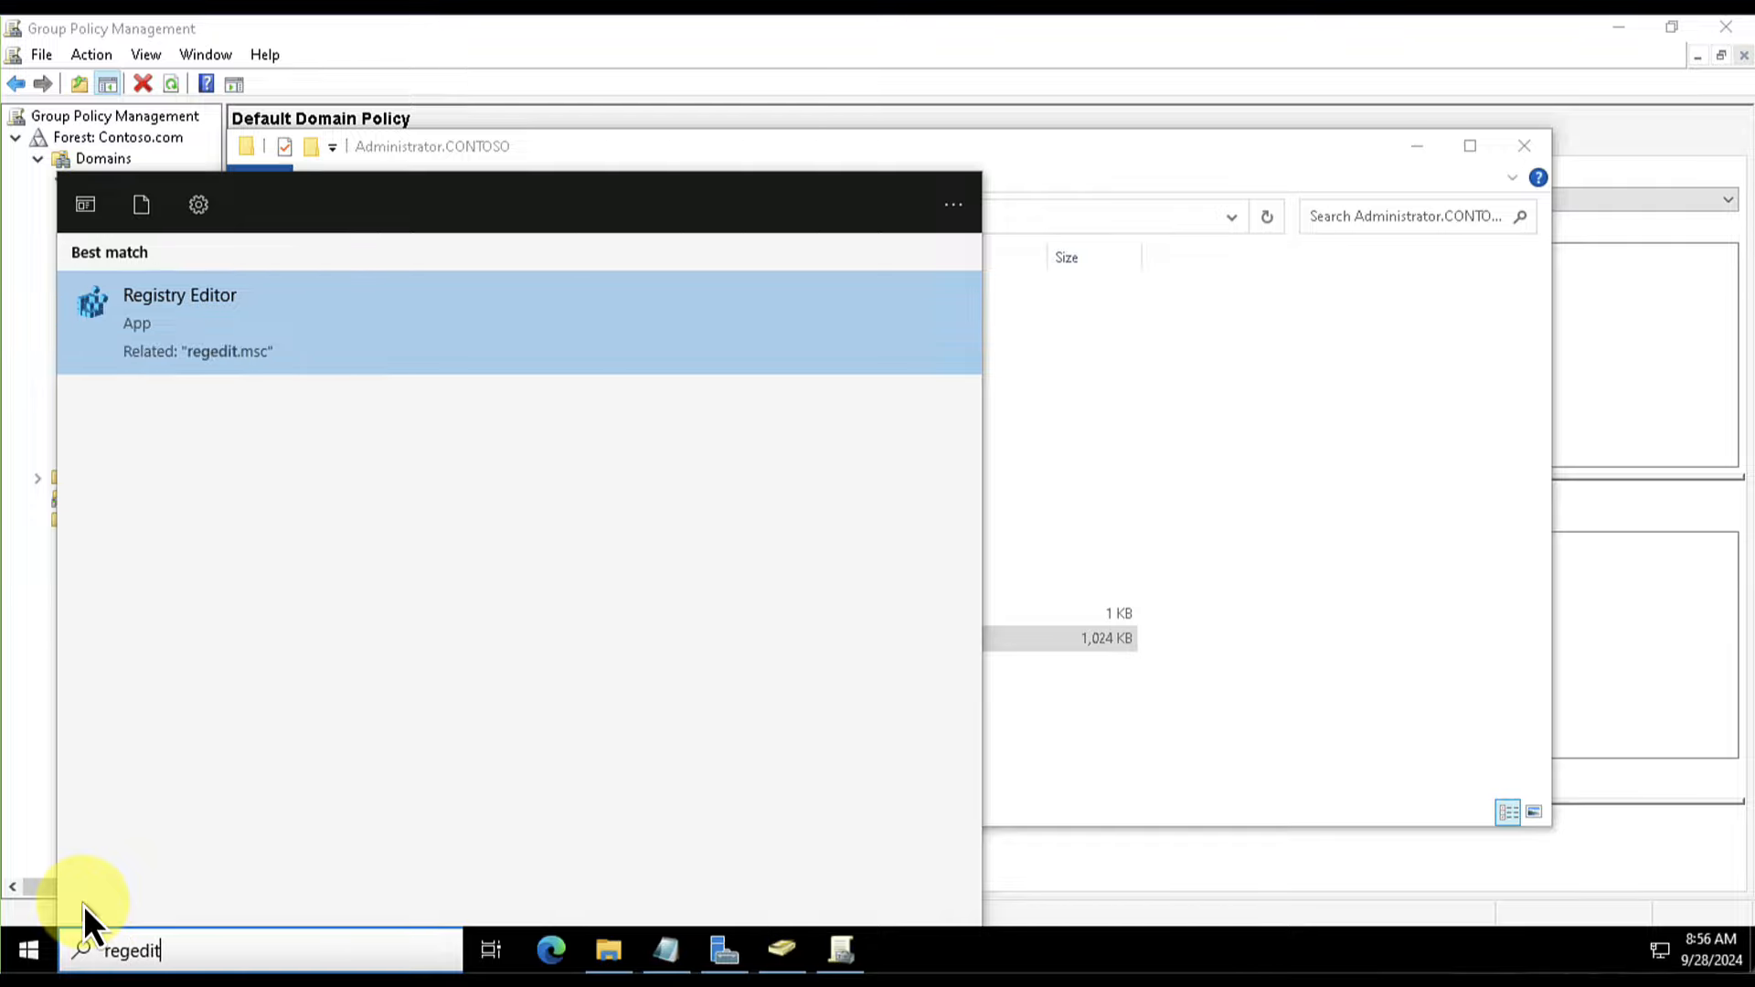
pyautogui.rightClick(206, 333)
pyautogui.click(287, 357)
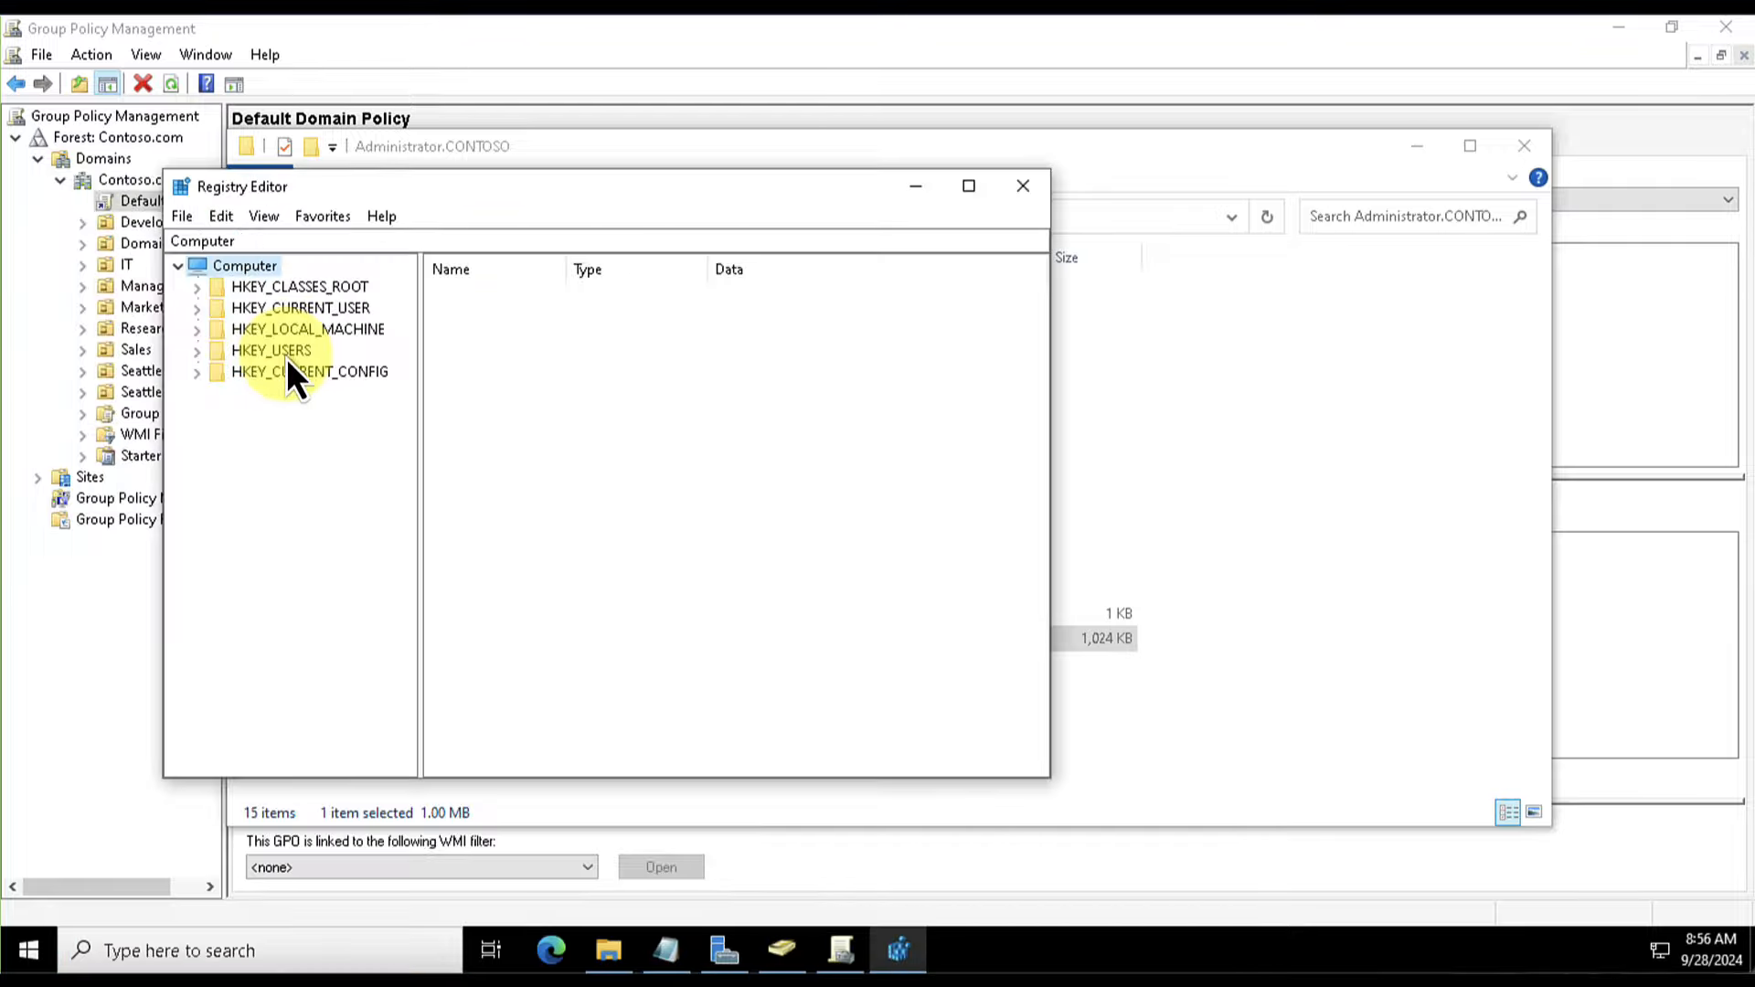
pyautogui.doubleClick(488, 199)
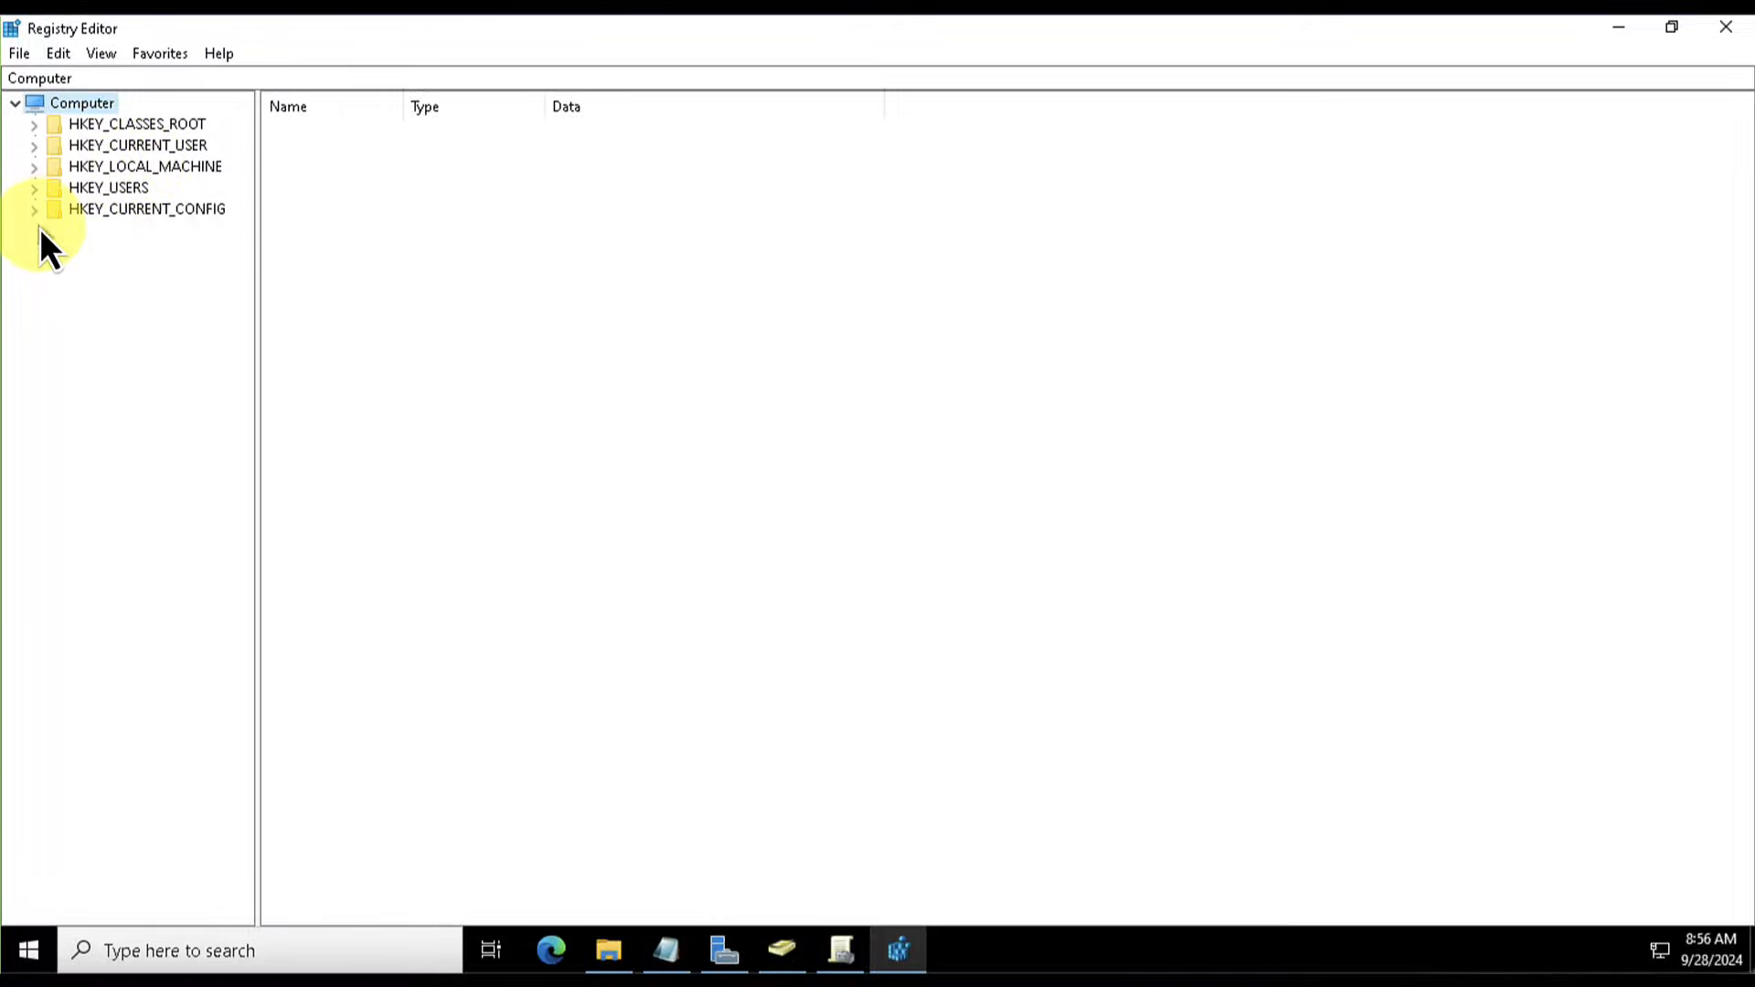
# - Examine the file extension keys under HKEY_CLASSES_ROOT, and collapse the hive again
pyautogui.click(162, 128)
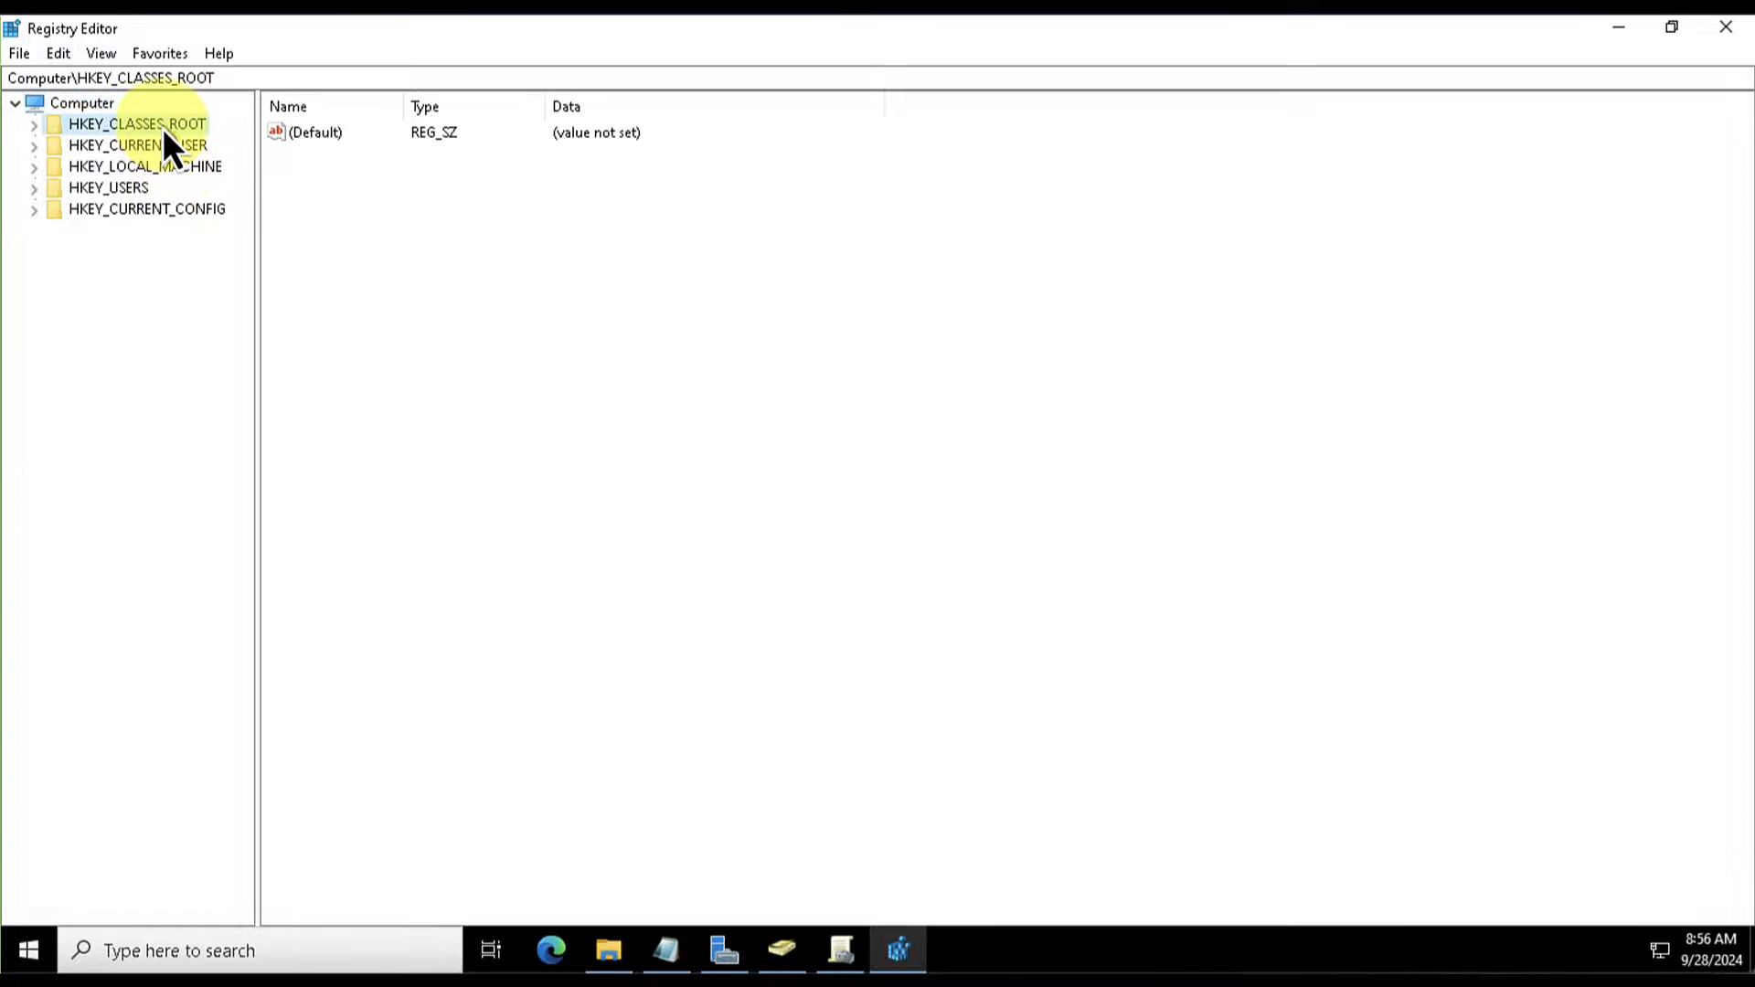
pyautogui.click(33, 125)
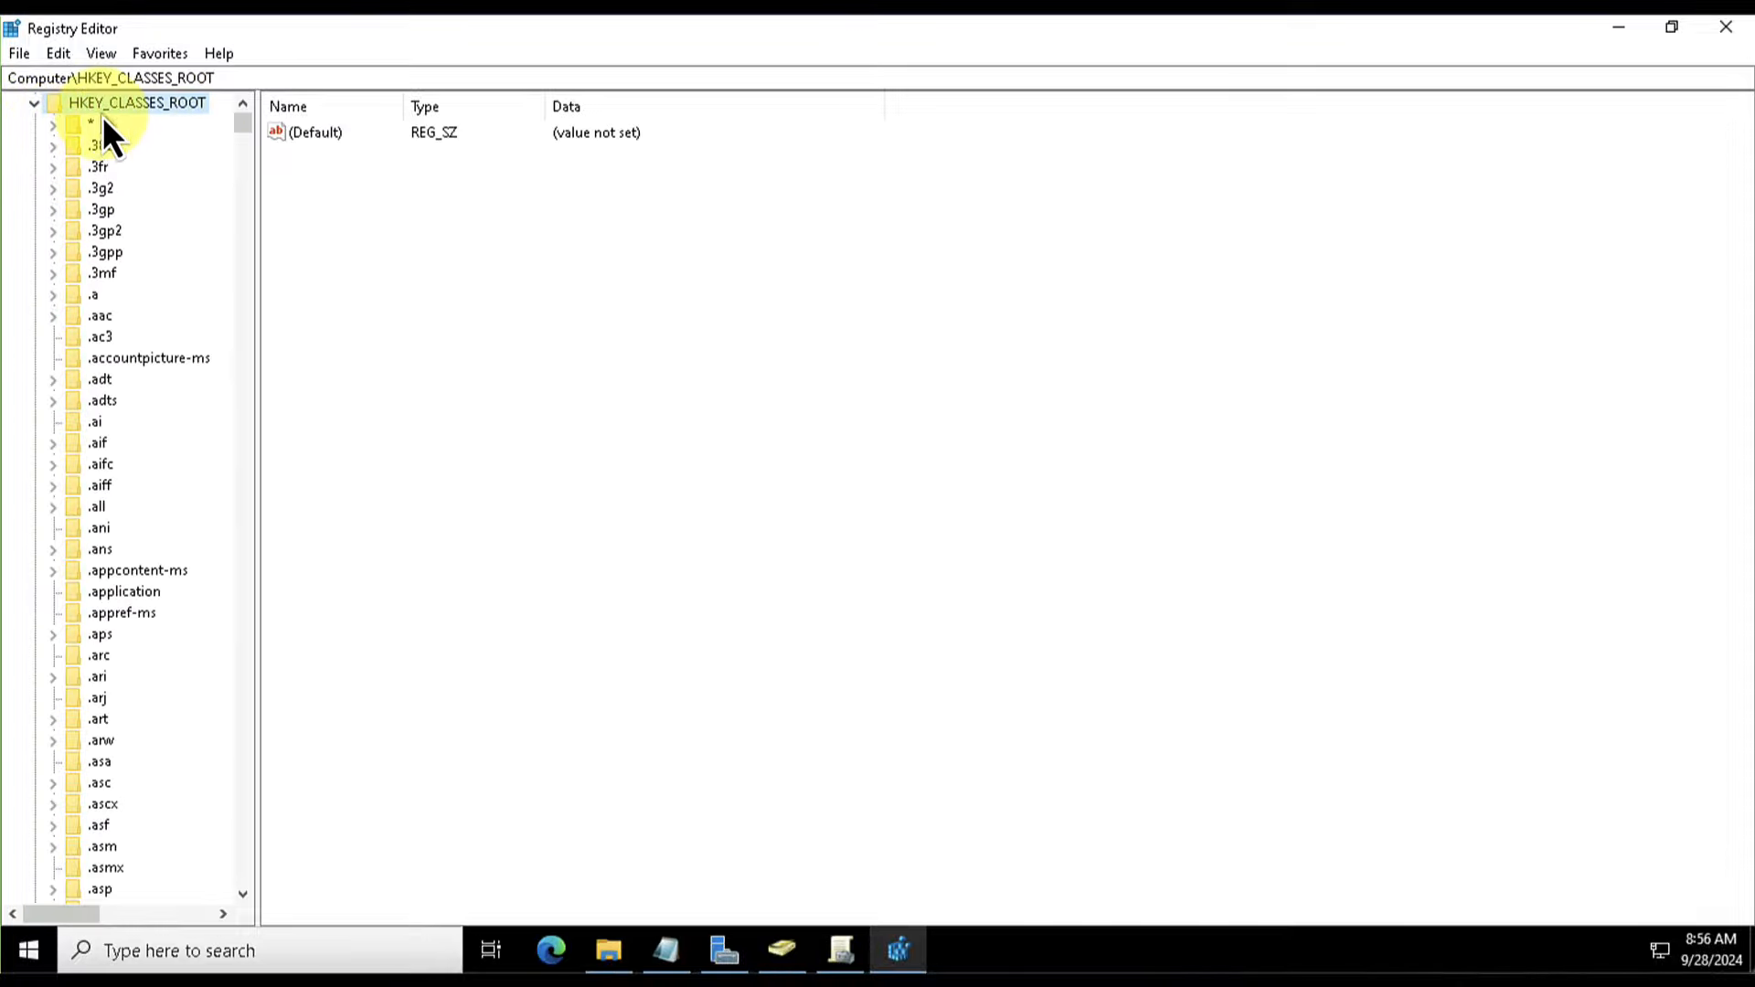
pyautogui.click(34, 105)
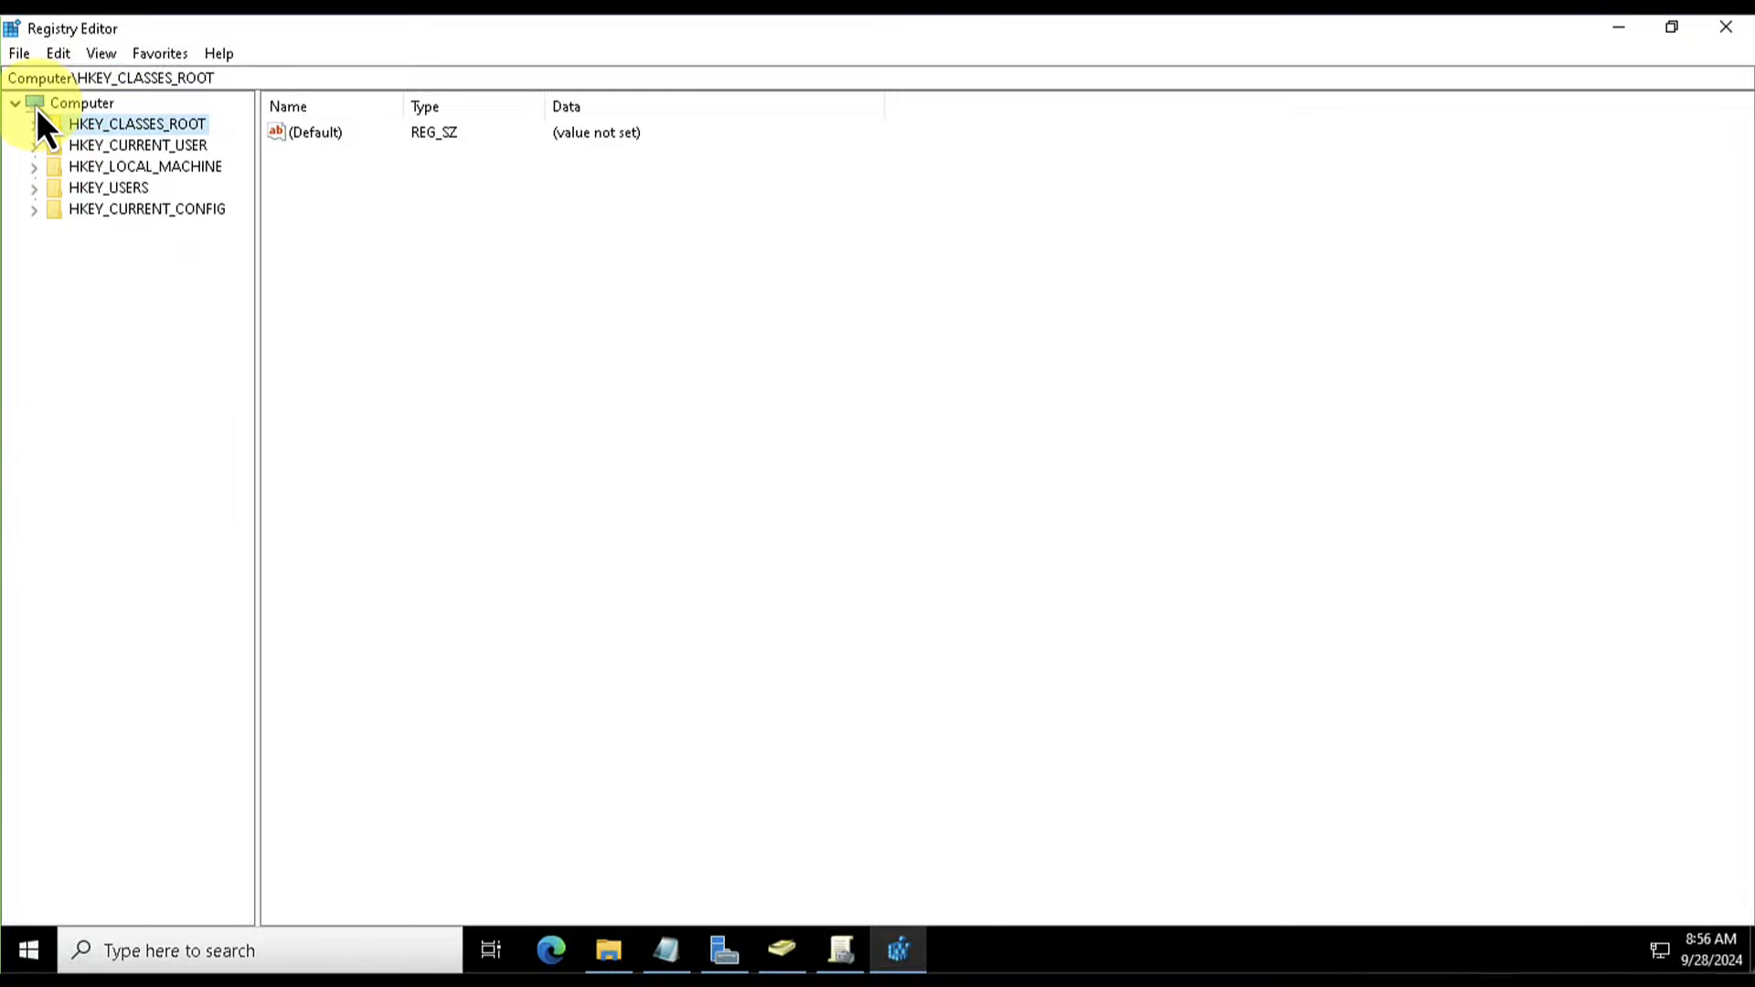
# - Examine the Printers, Network, Remote and Software keys under HKEY_CURRENT_USER, and collapse the hive again
pyautogui.click(75, 150)
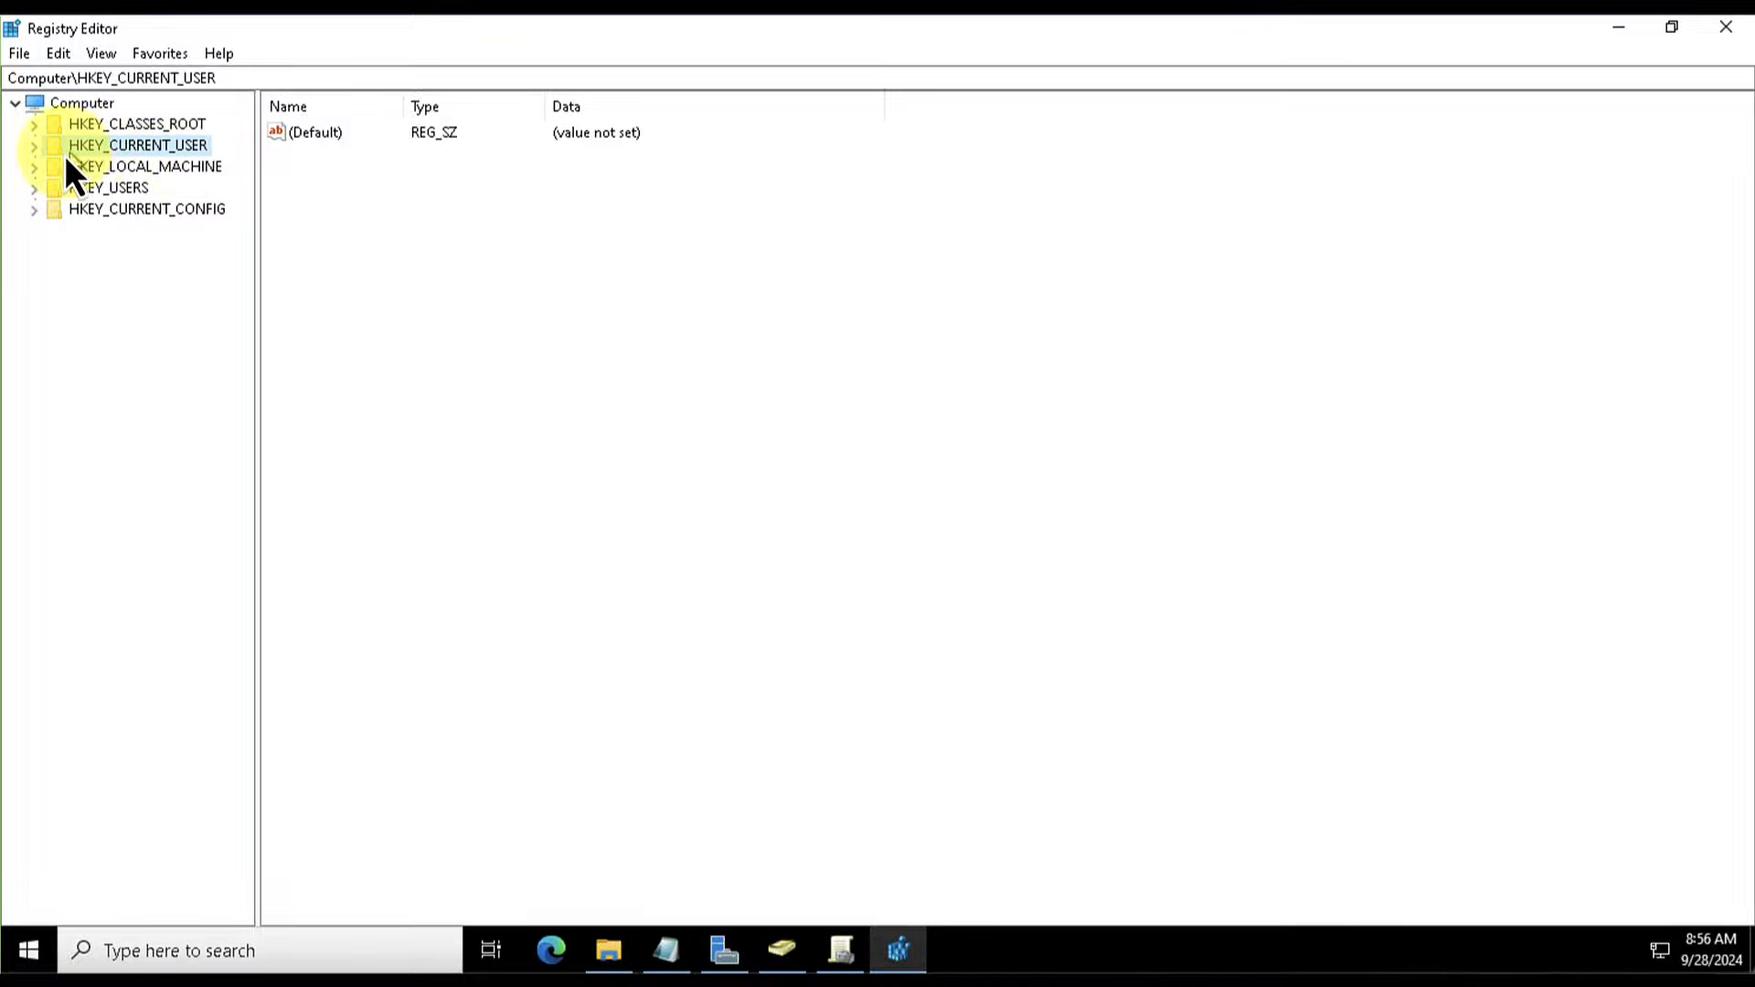
pyautogui.click(33, 147)
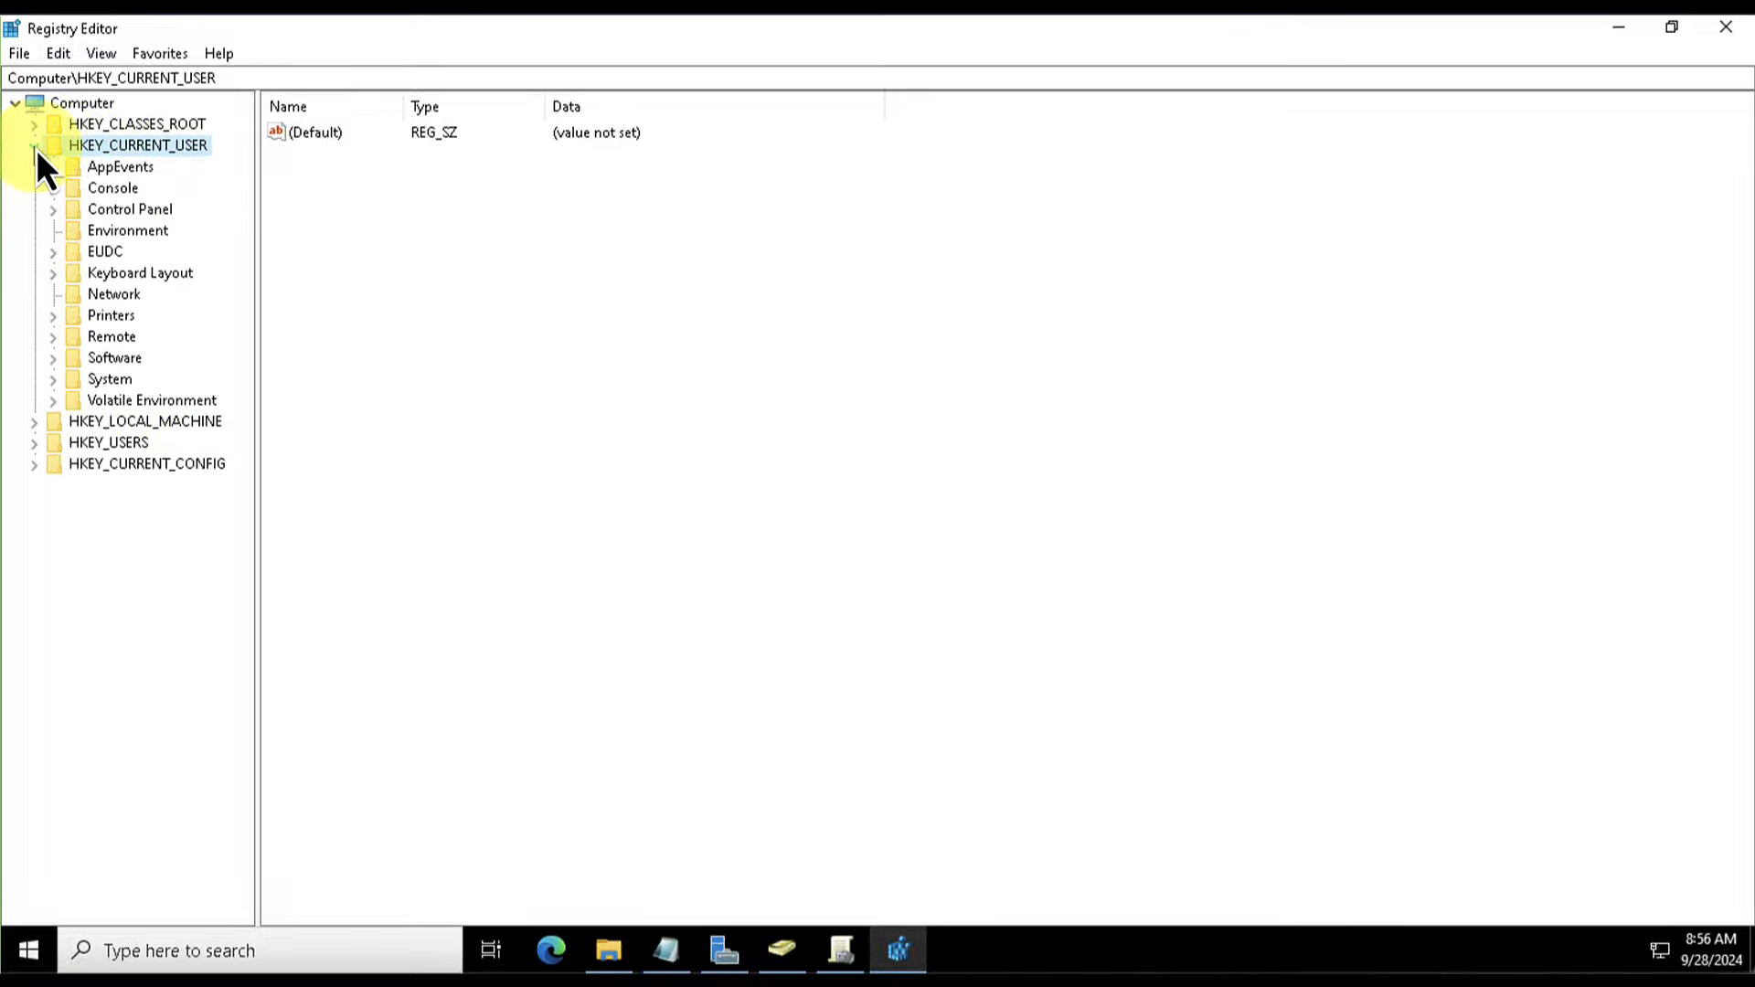
pyautogui.click(112, 315)
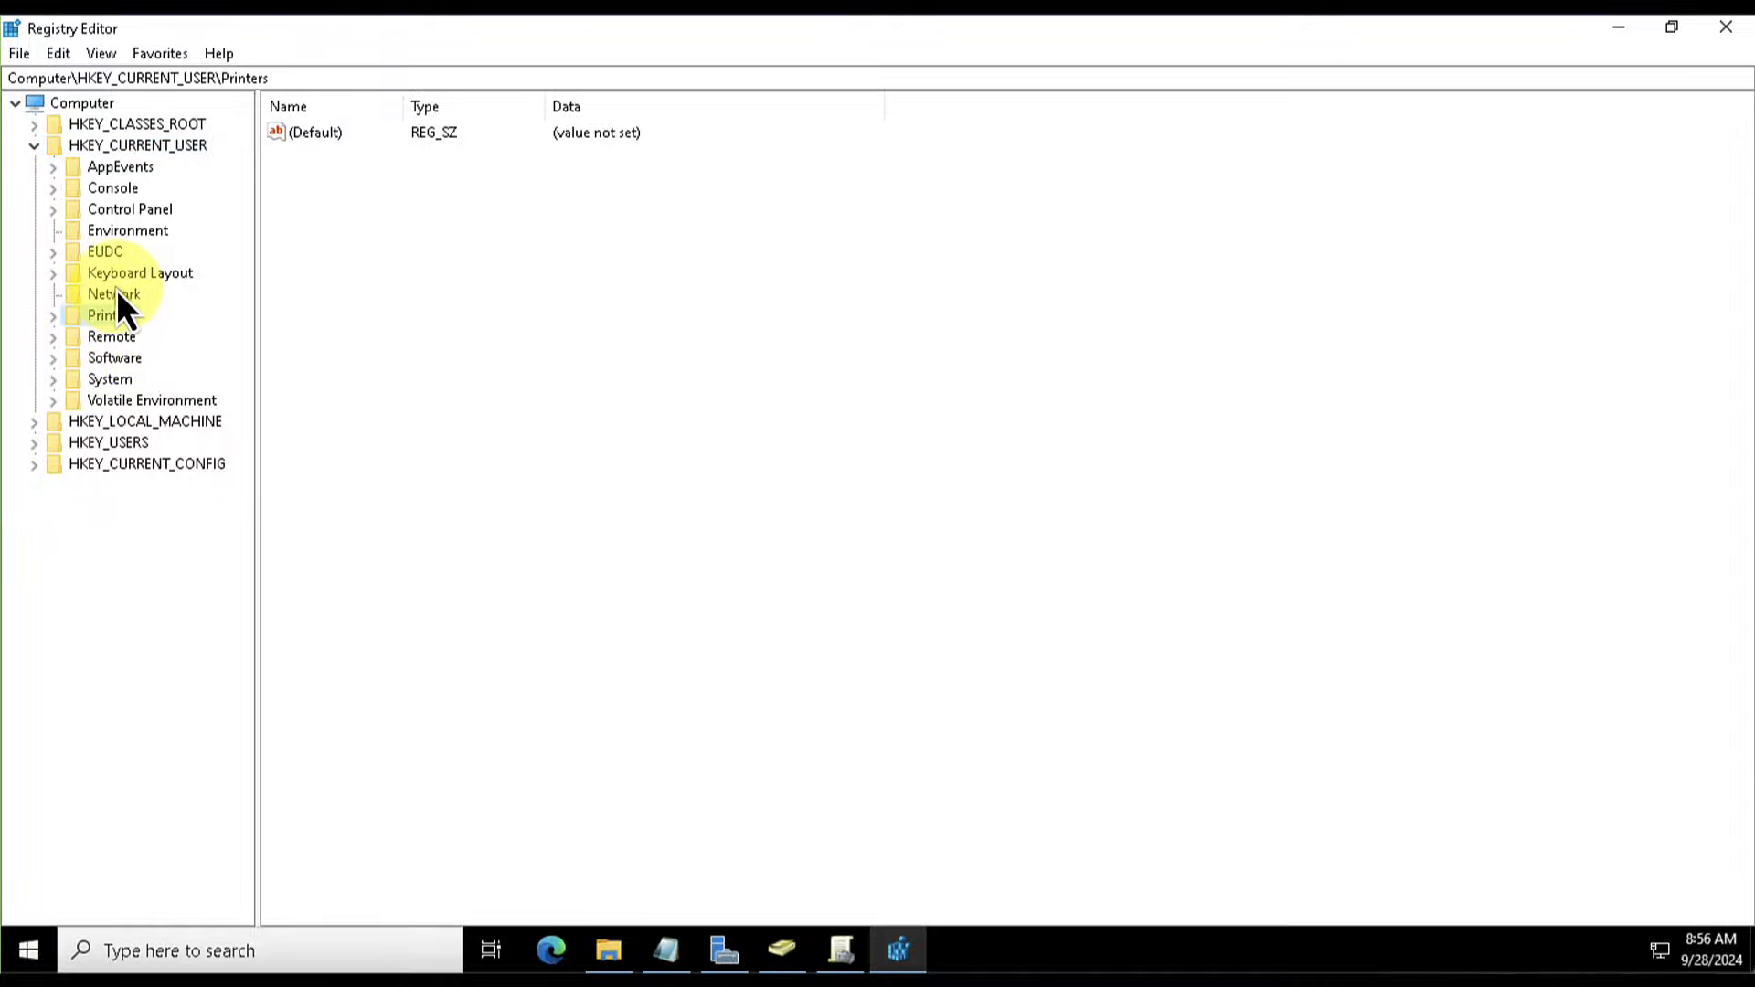
pyautogui.click(117, 290)
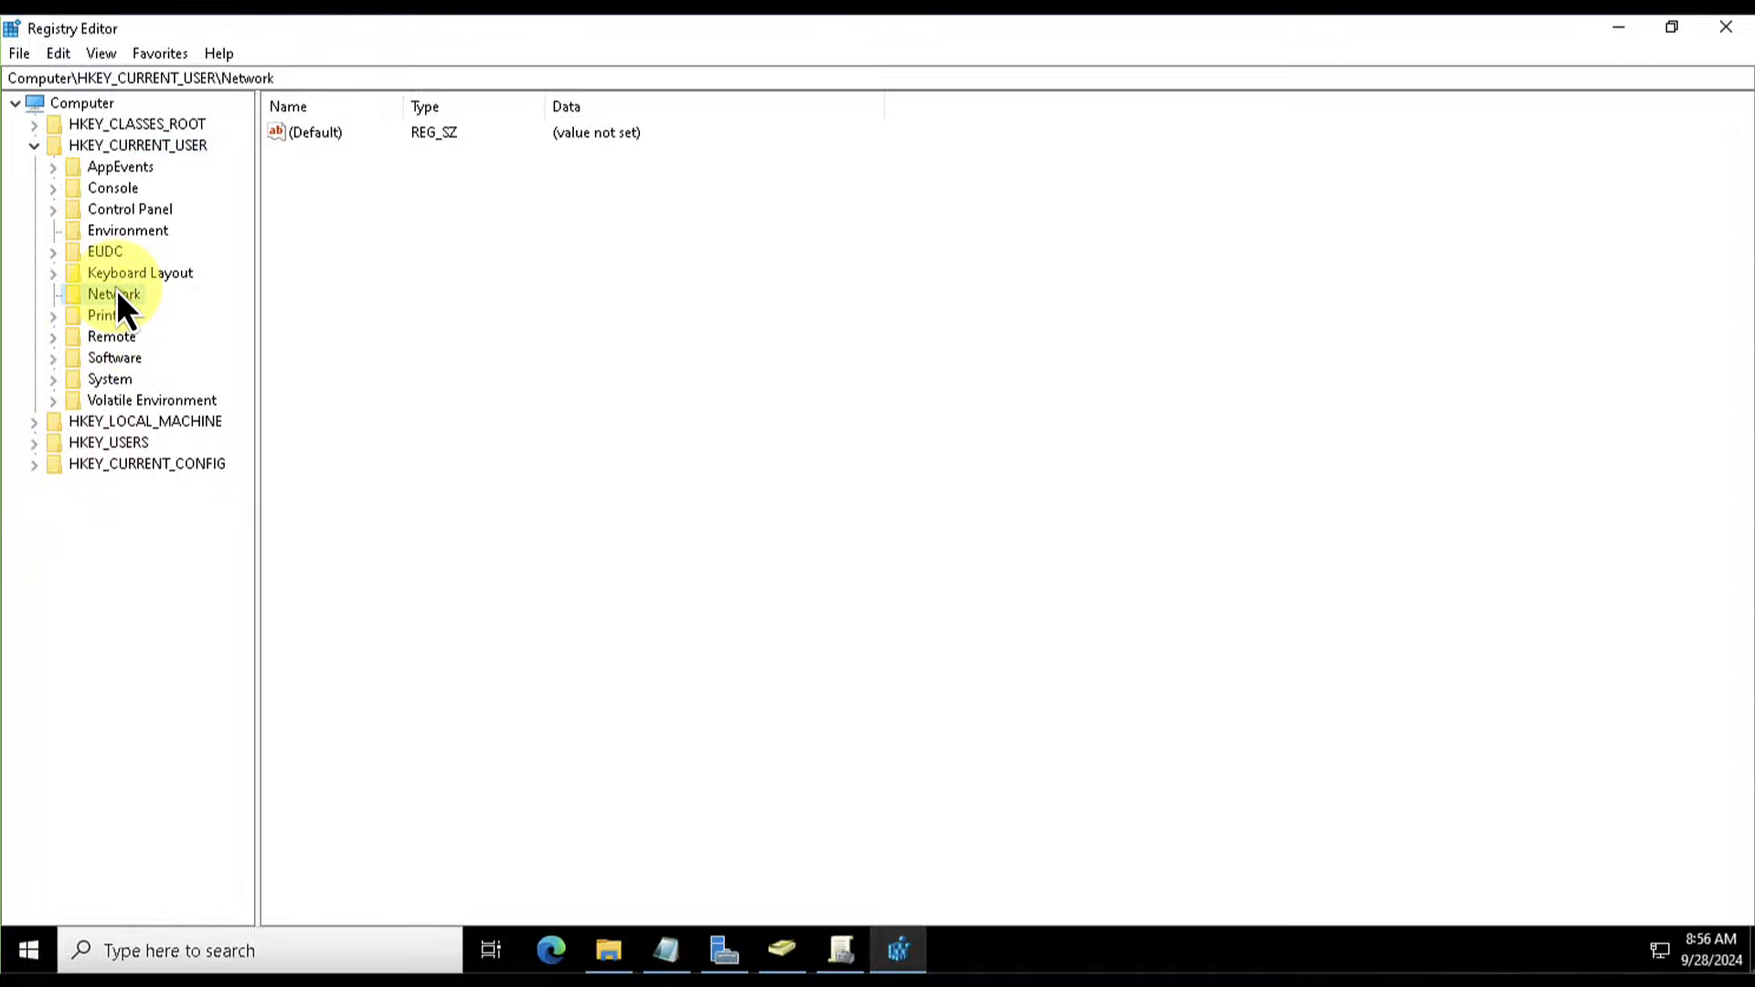
pyautogui.click(124, 338)
pyautogui.click(128, 361)
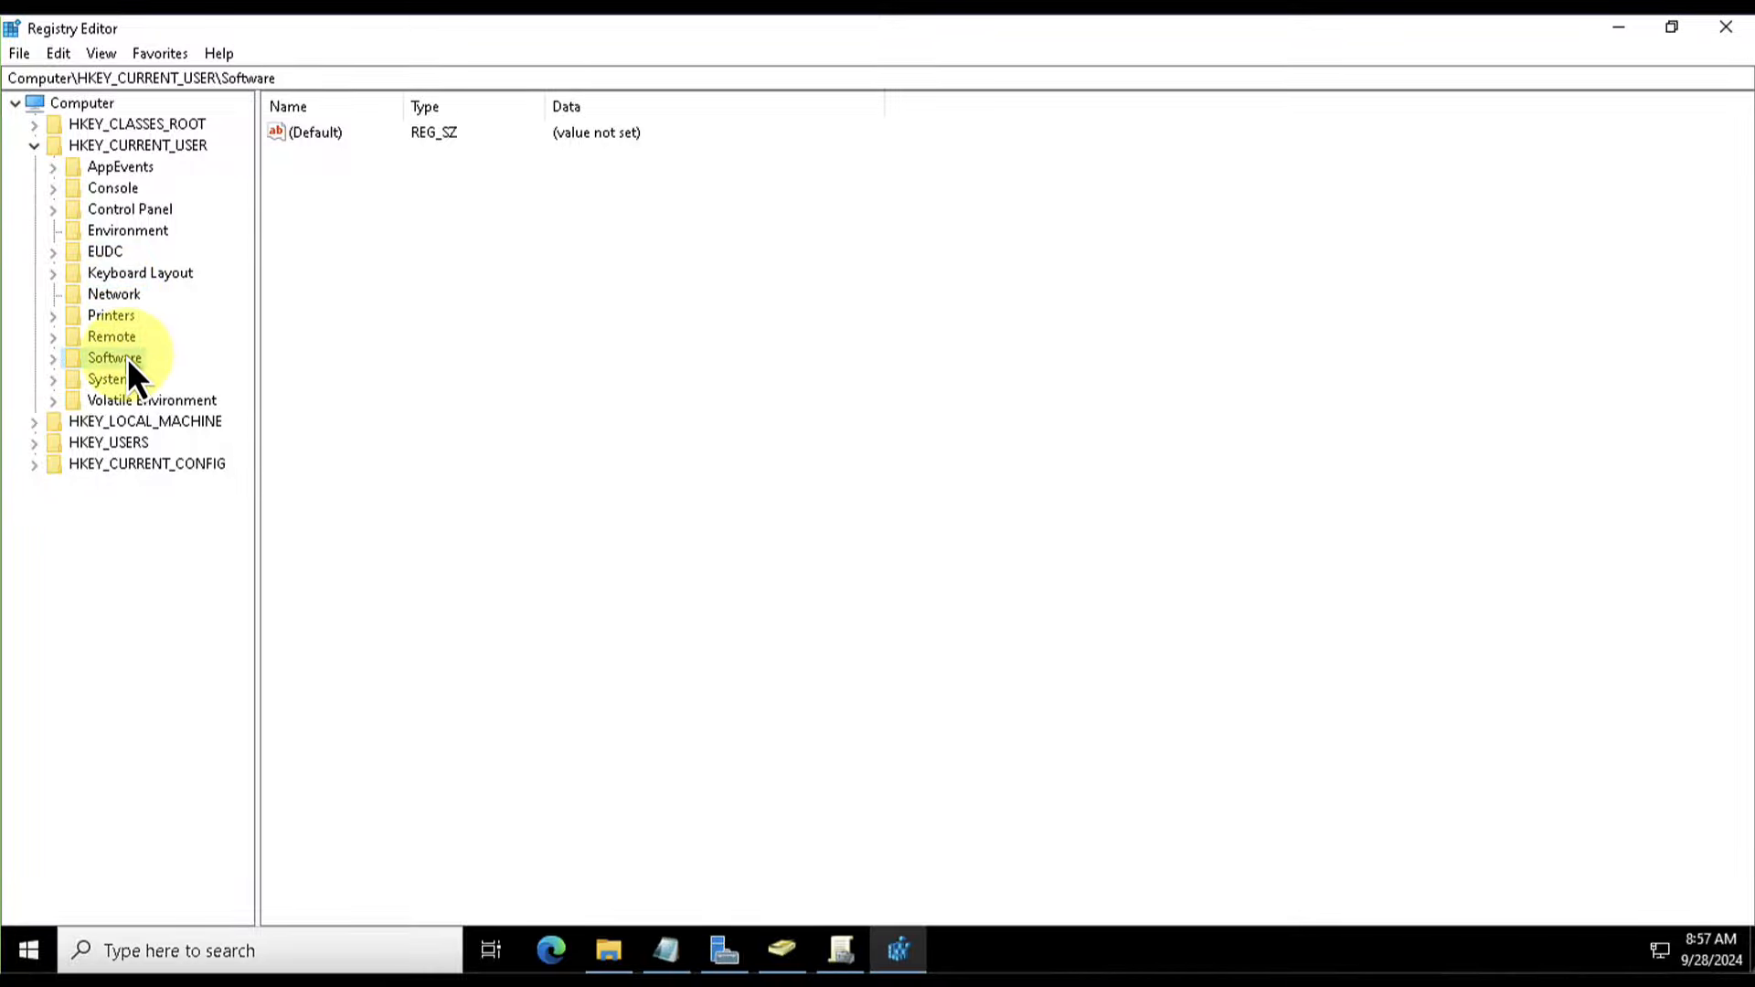
pyautogui.click(36, 146)
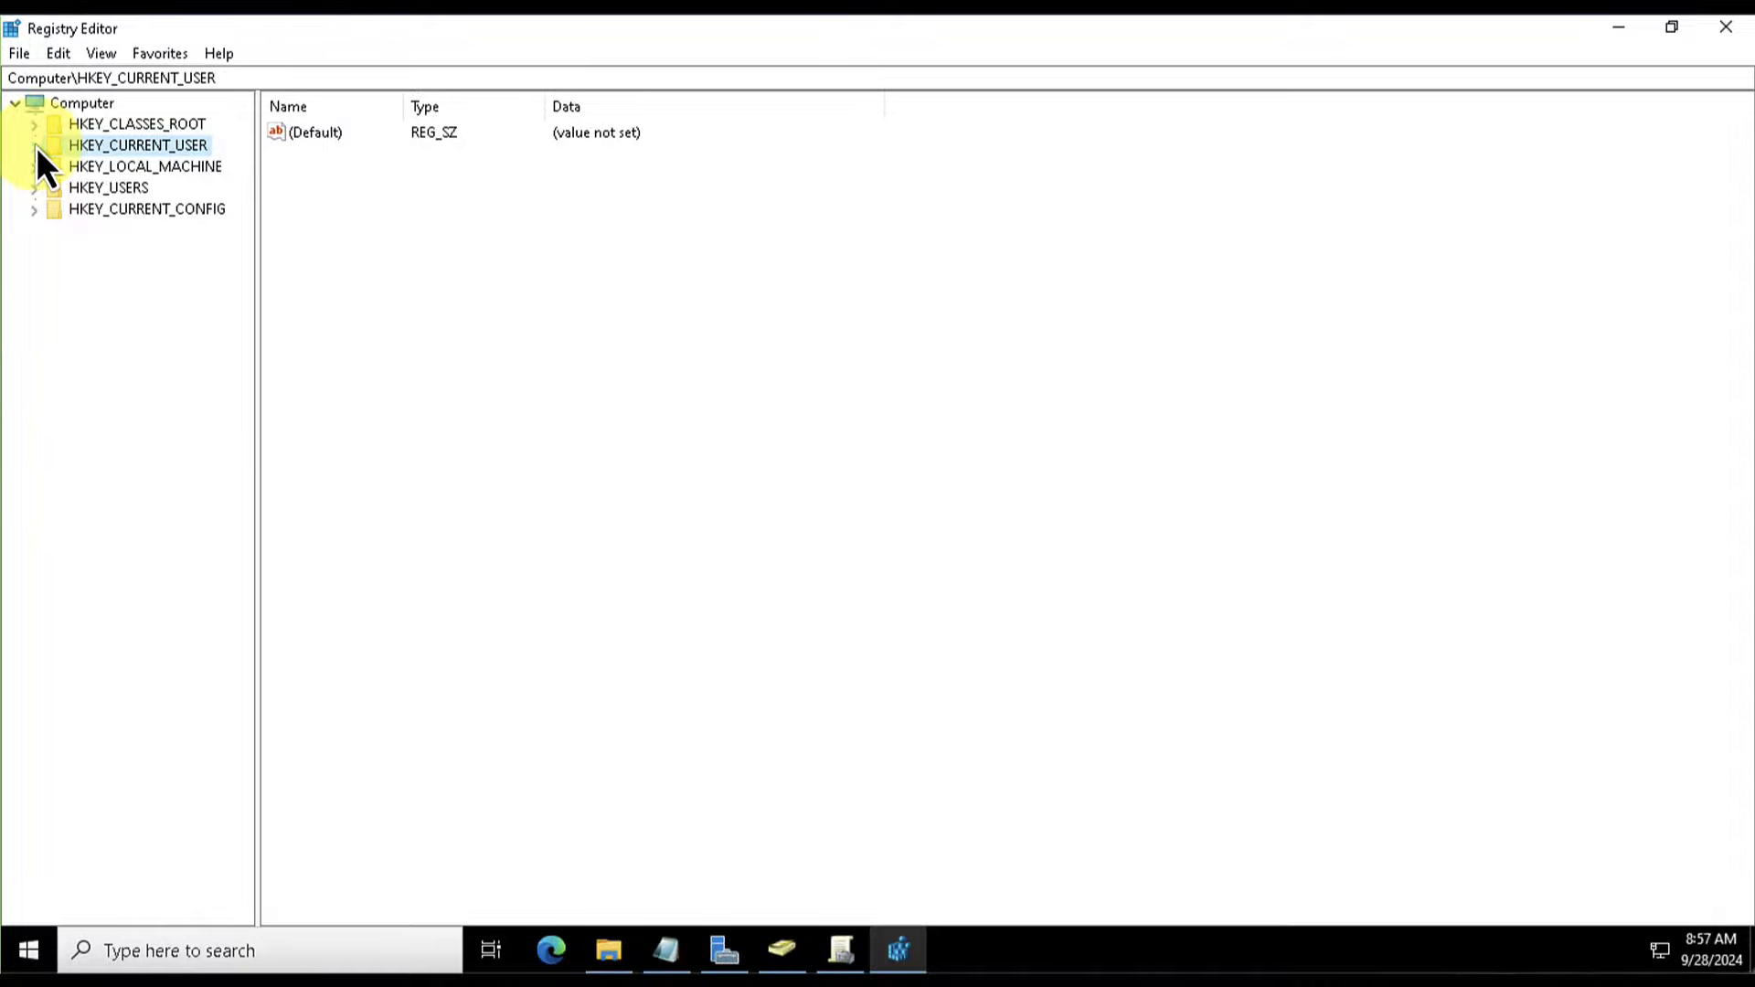
# - Expand HKEY_LOCAL_MACHINE and examine its subkeys, including SECURITY and SOFTWARE
pyautogui.click(108, 170)
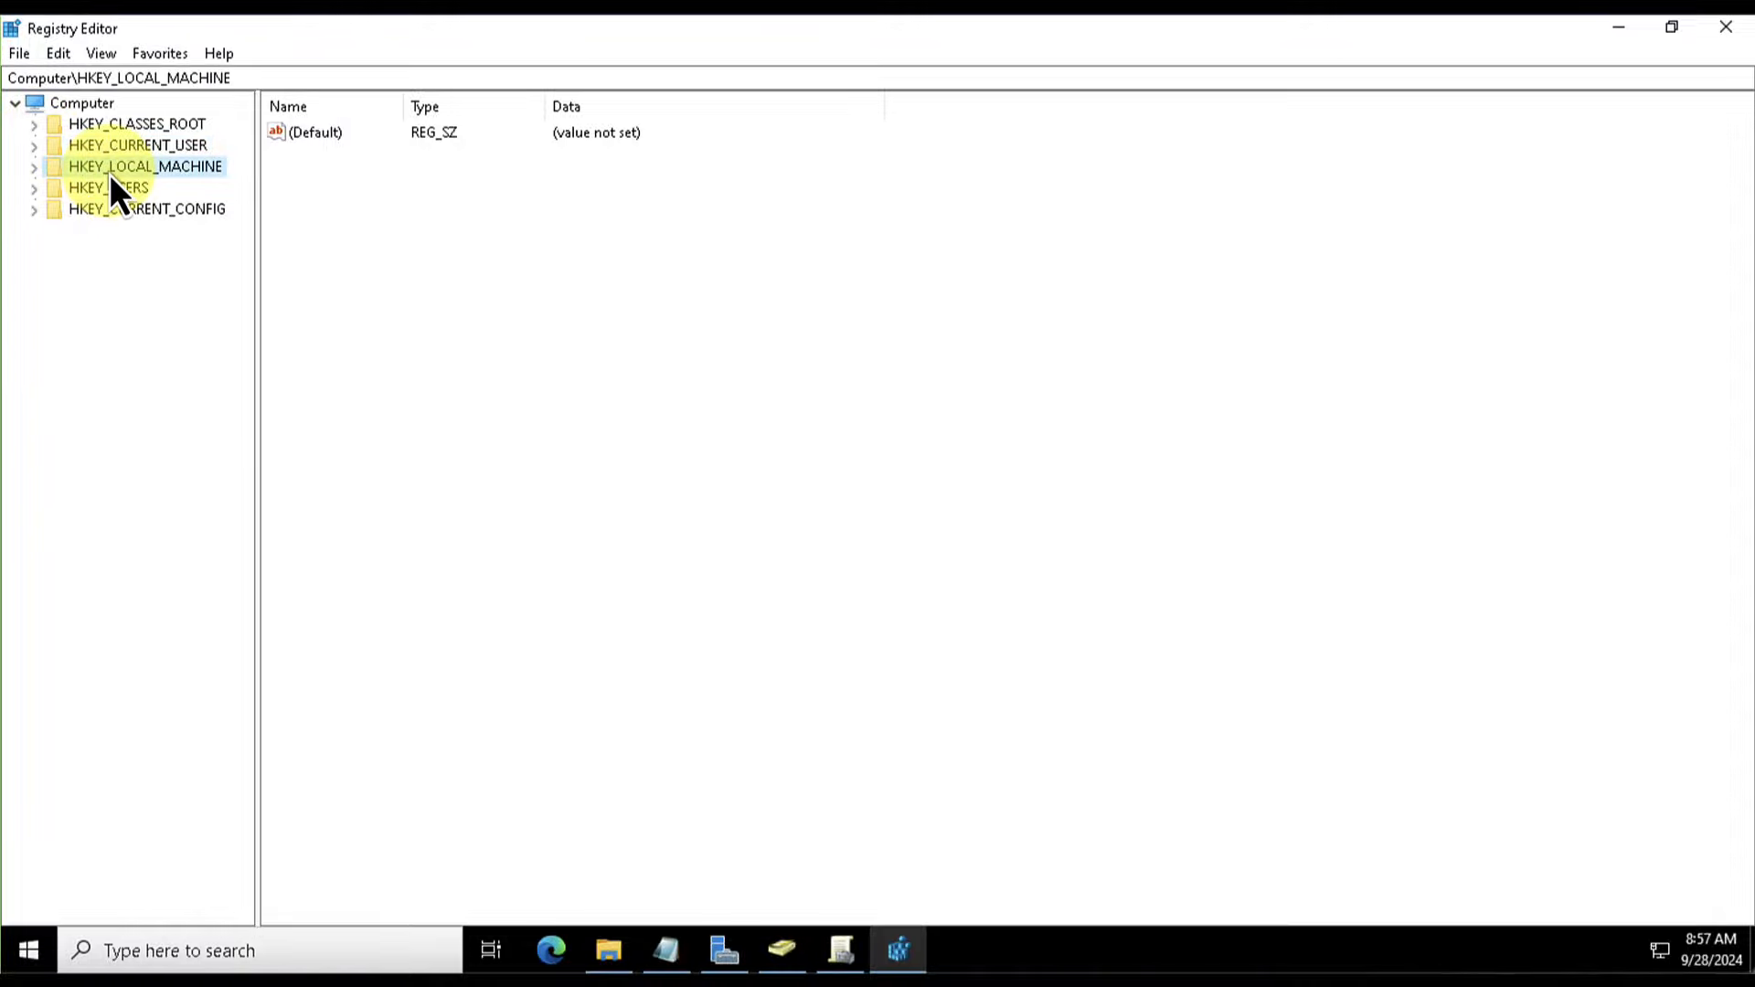
pyautogui.click(34, 167)
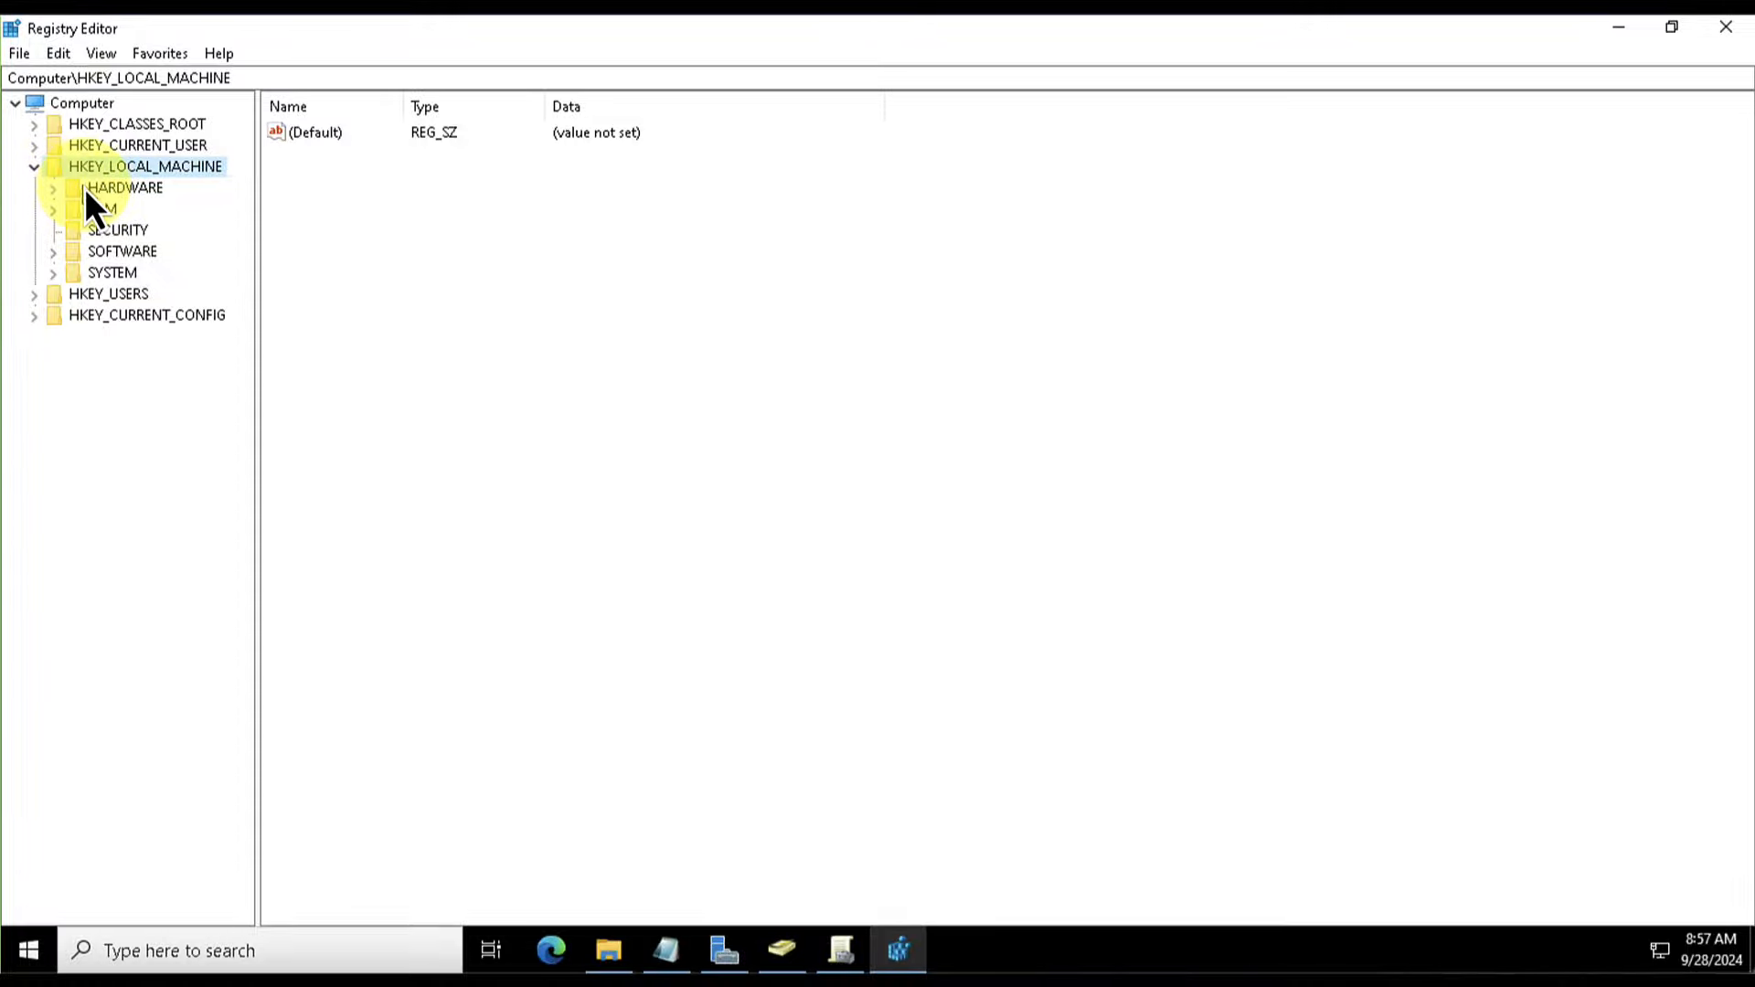
pyautogui.click(100, 229)
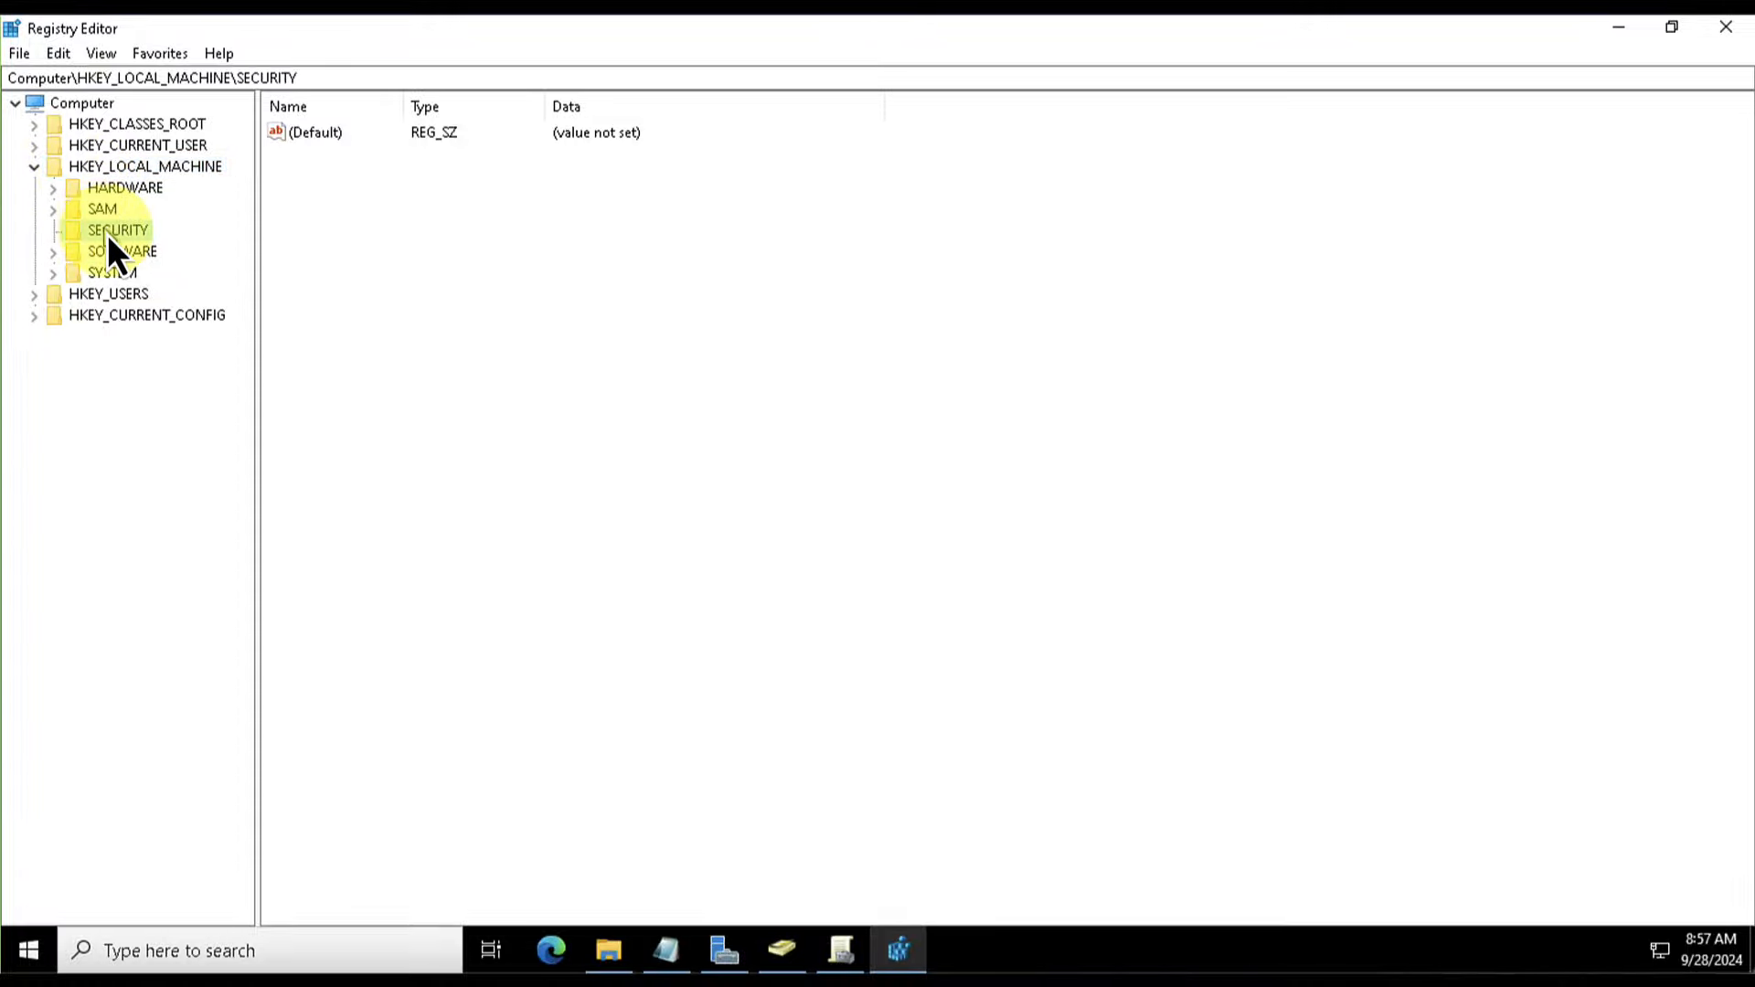
pyautogui.click(122, 256)
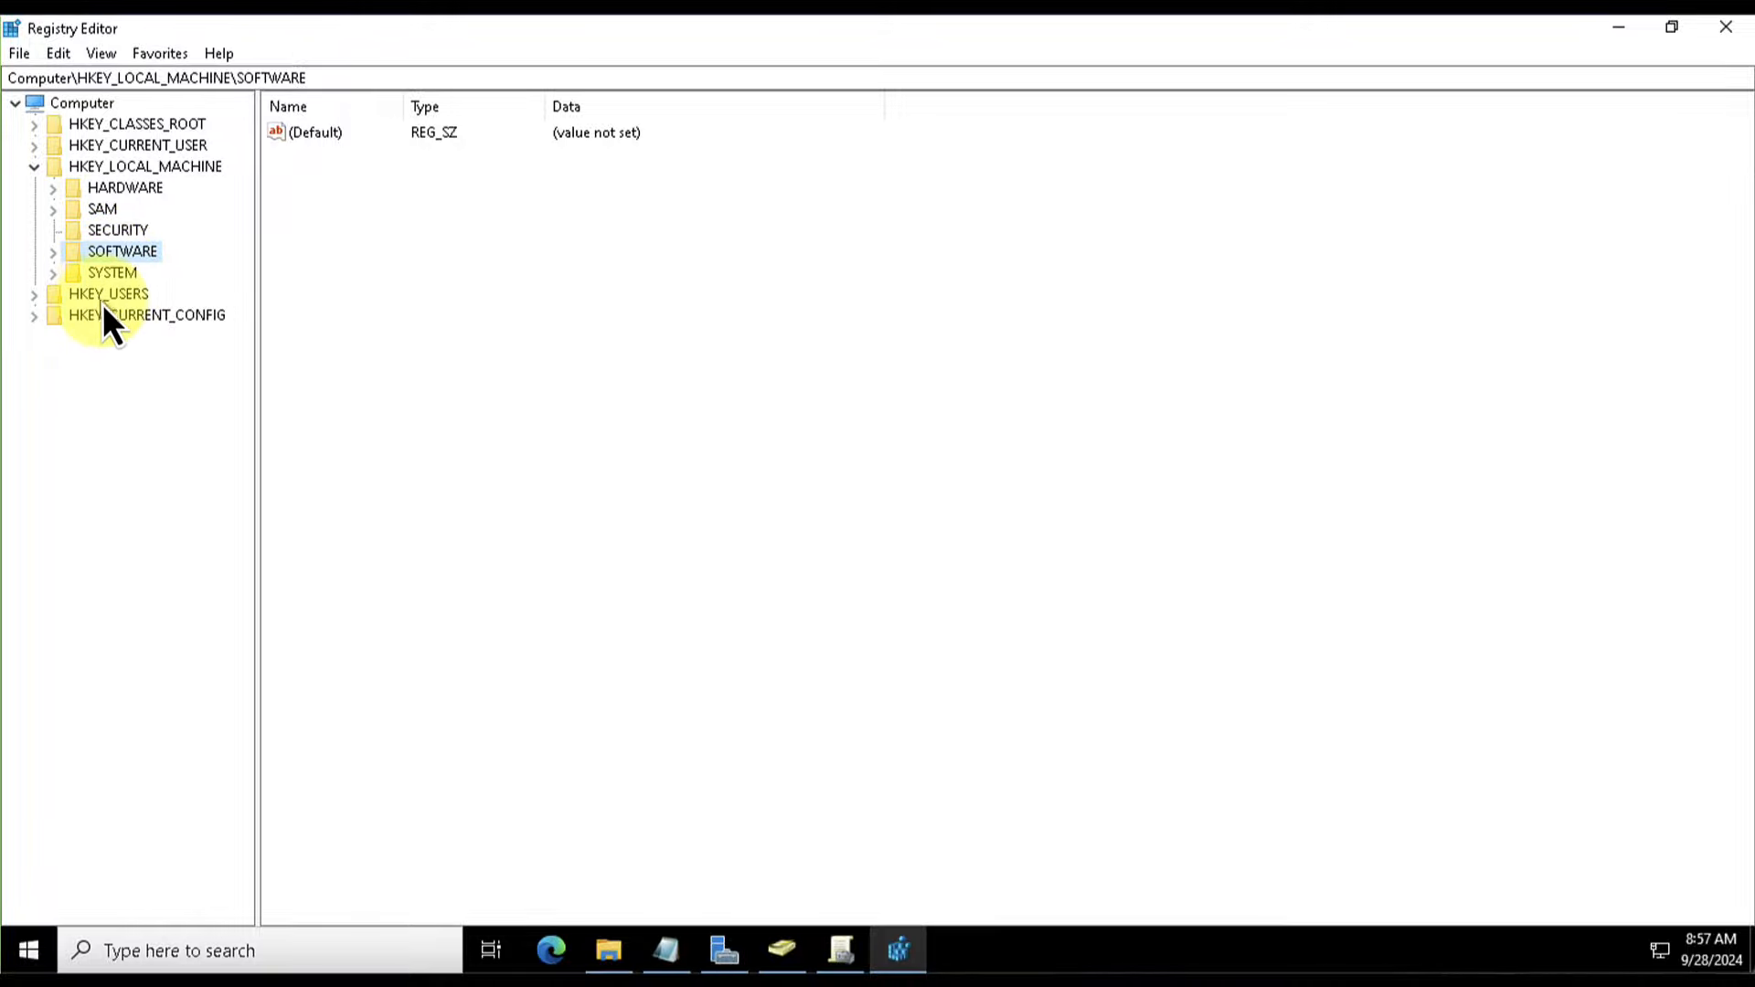
# - Examine the user keys under HKEY_USERS, and collapse the hive again
pyautogui.click(106, 294)
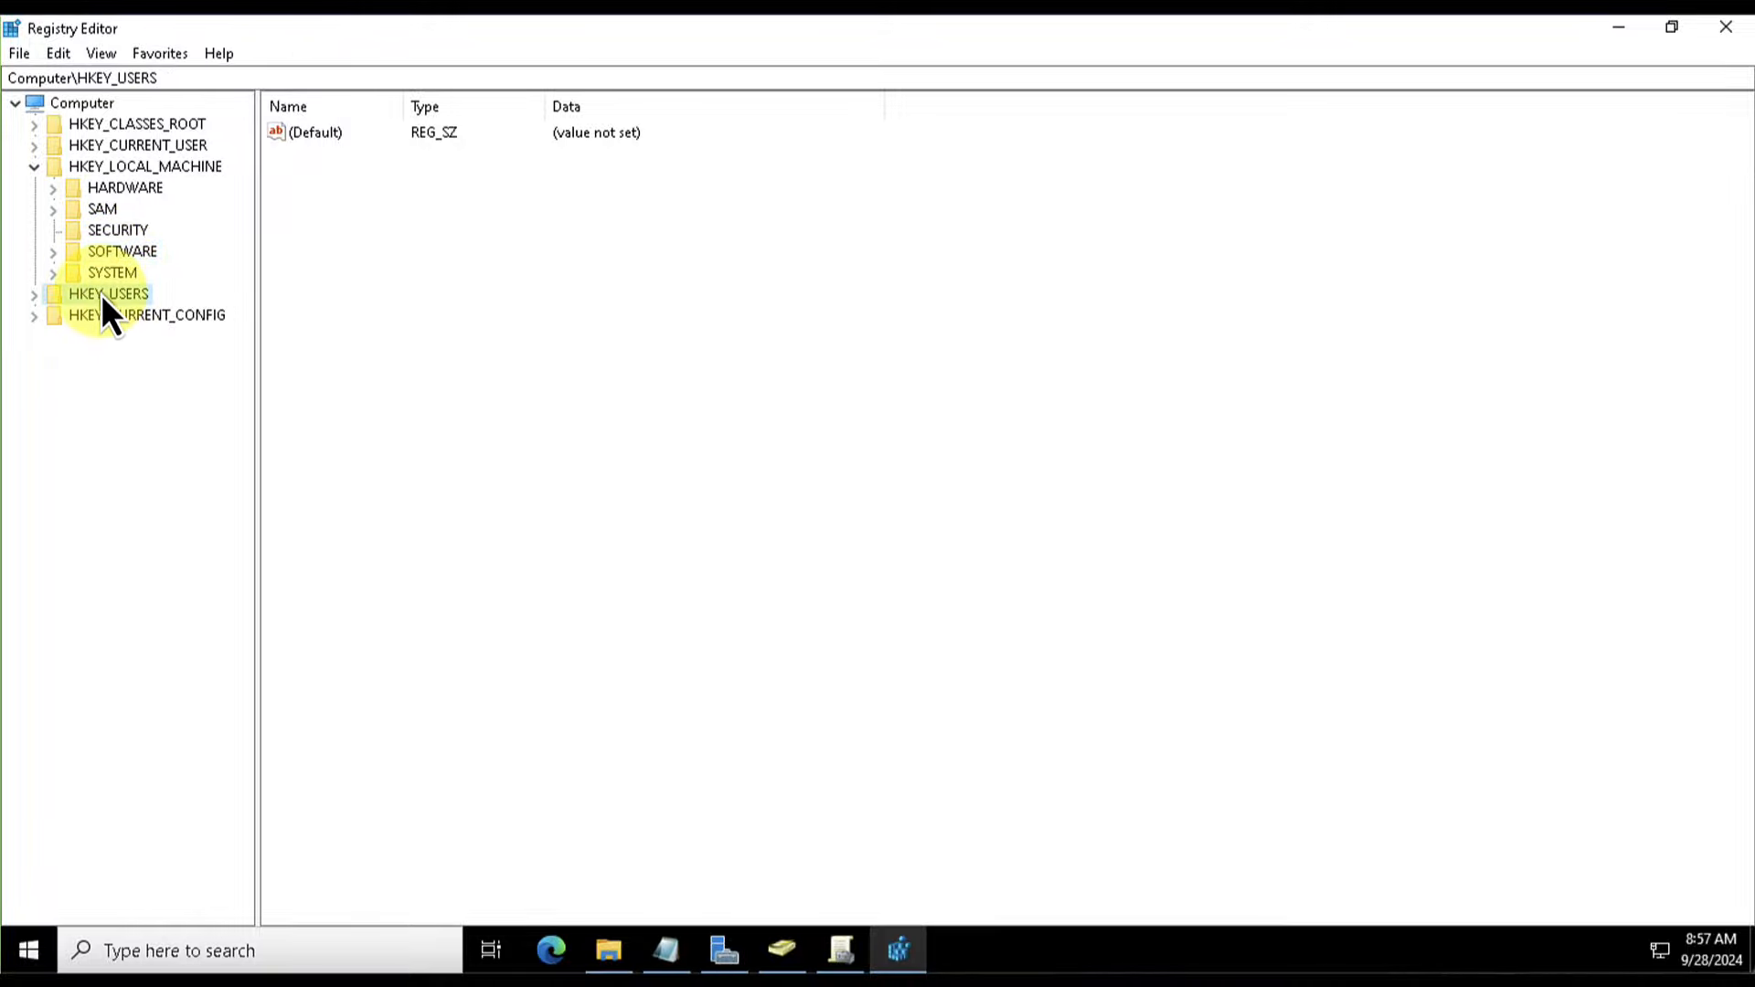
pyautogui.click(34, 294)
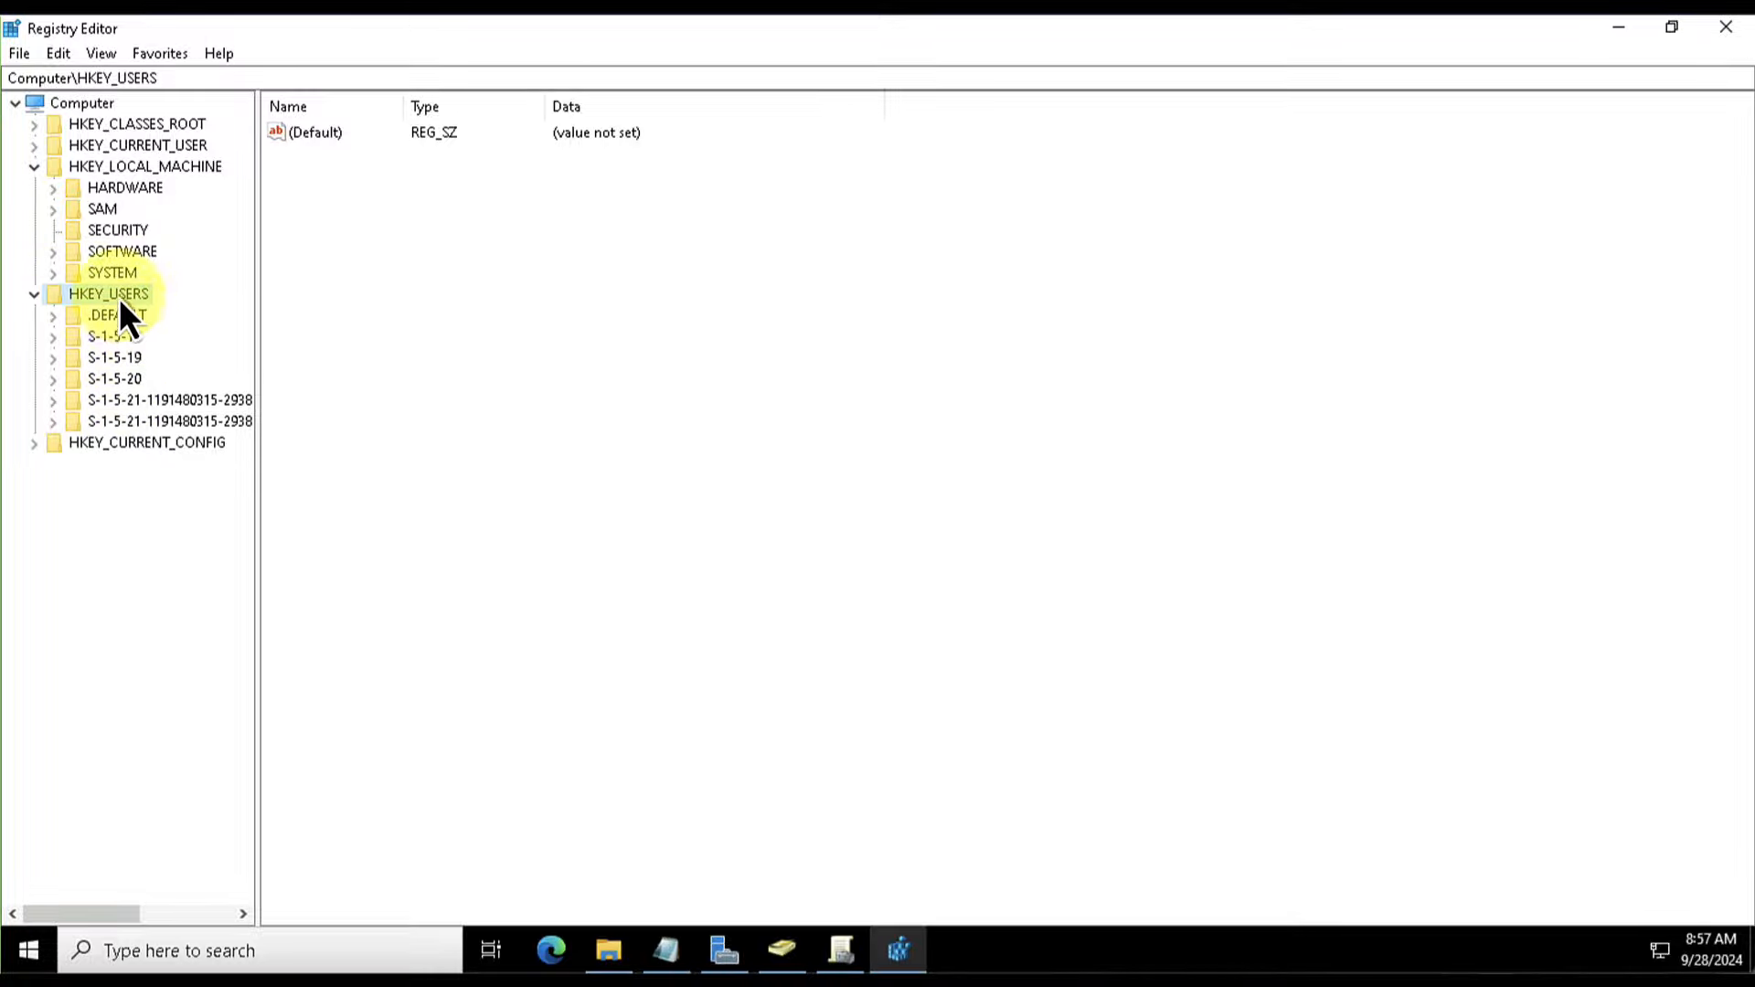
pyautogui.click(35, 293)
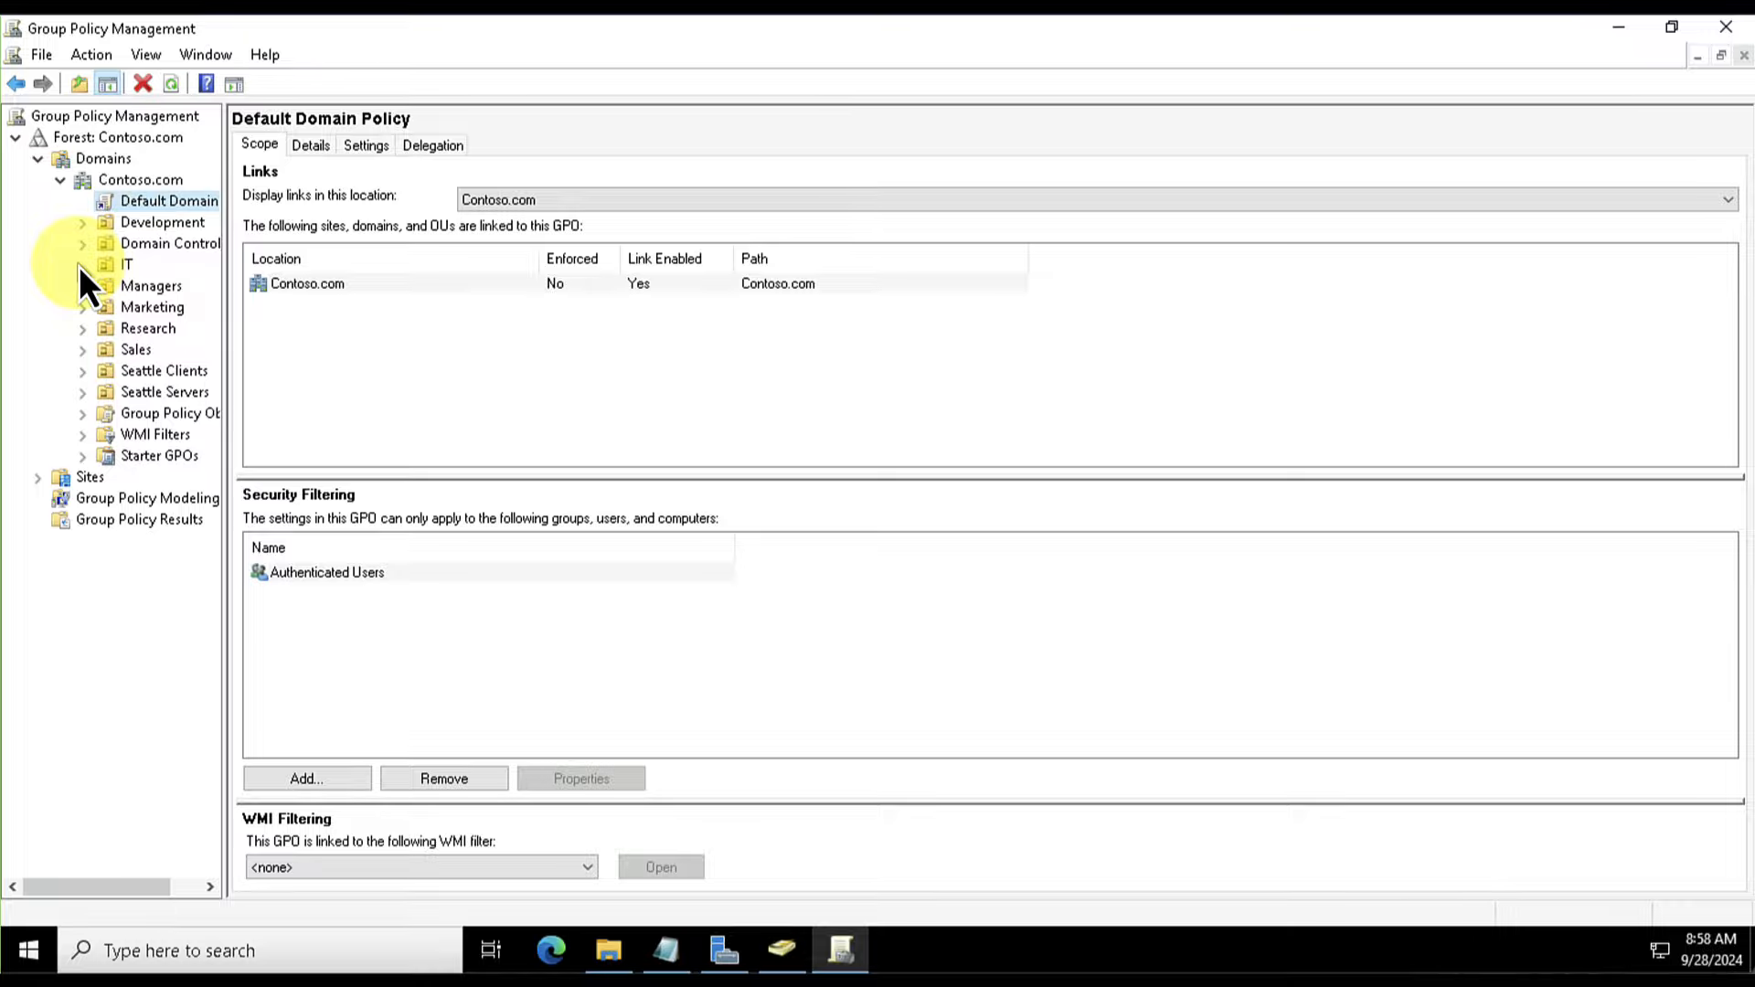
# - In Group Policy Management, create a GPO named IT GPO linked to the IT organizational unit
pyautogui.click(125, 265)
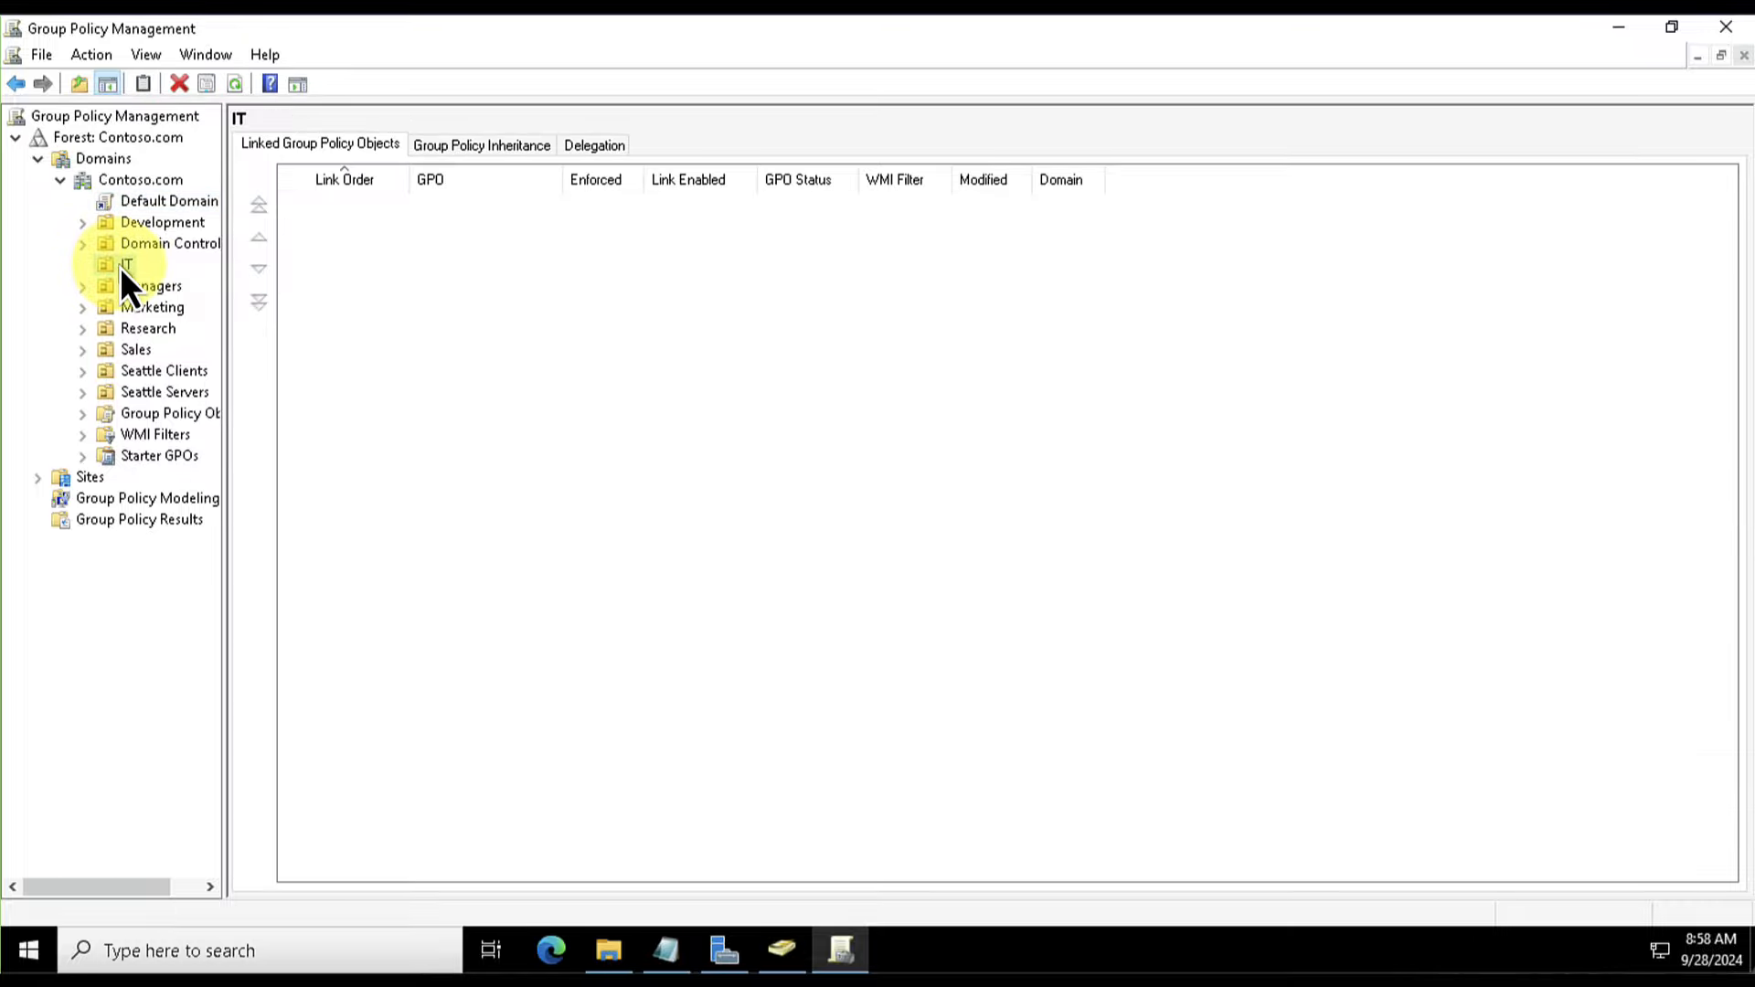
pyautogui.rightClick(125, 274)
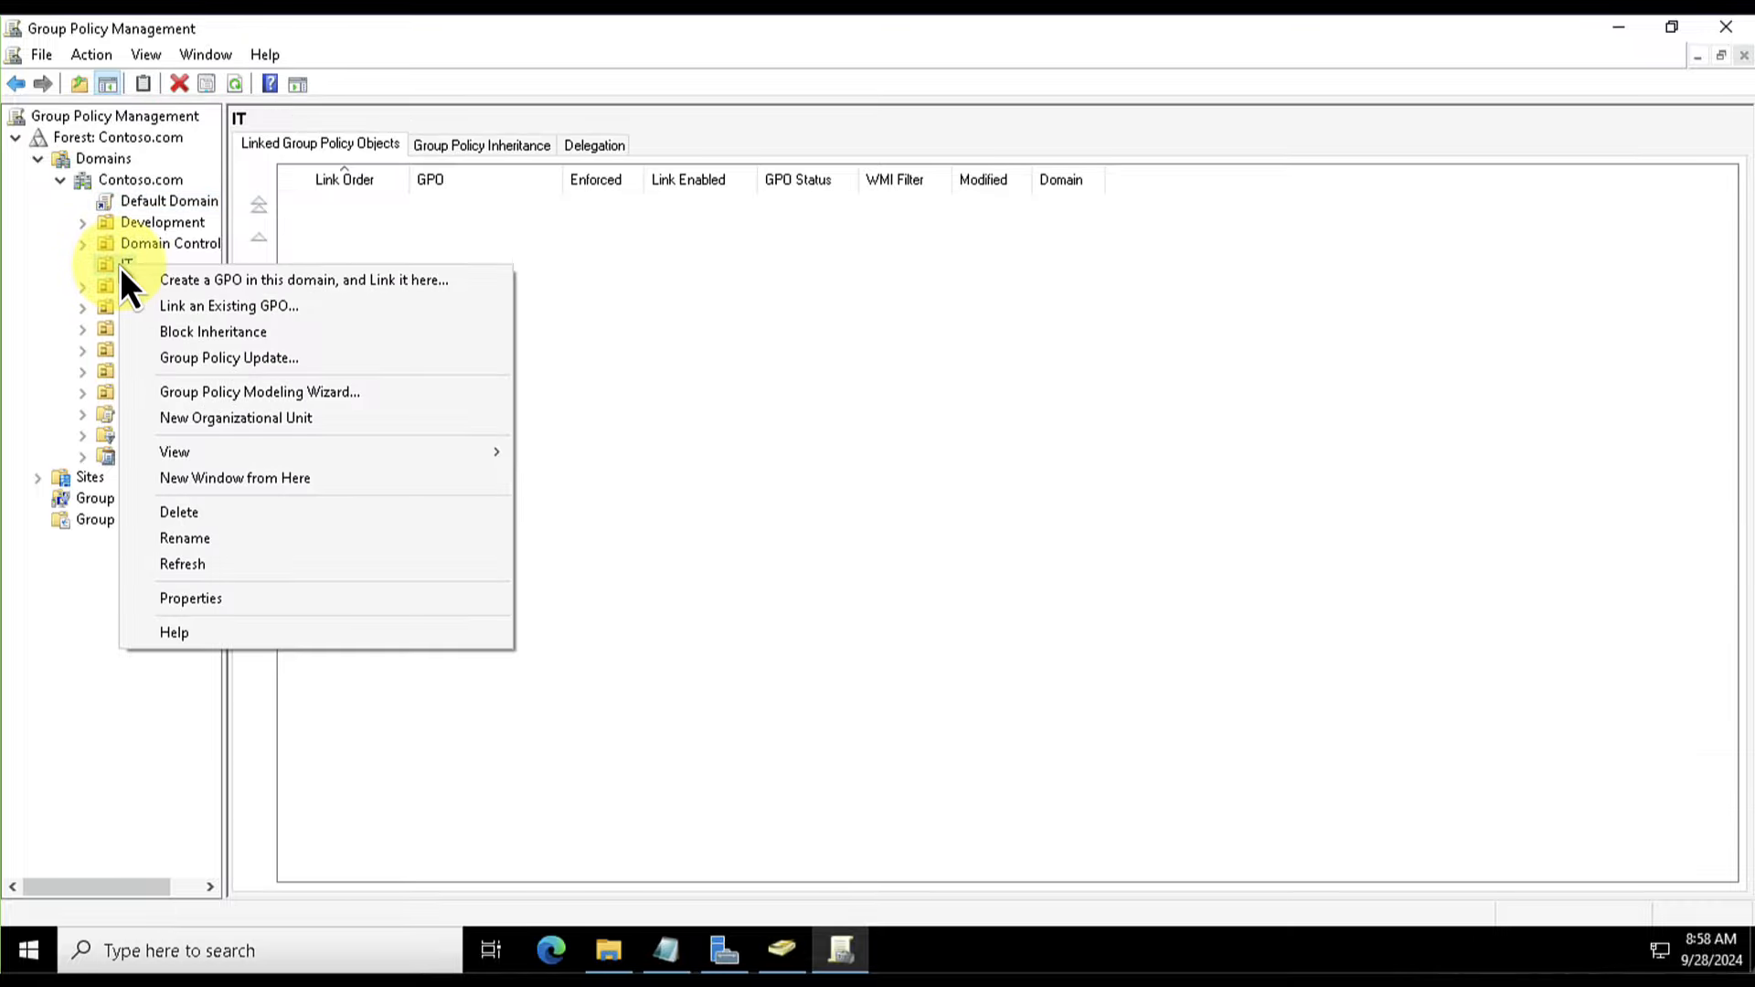
pyautogui.click(344, 276)
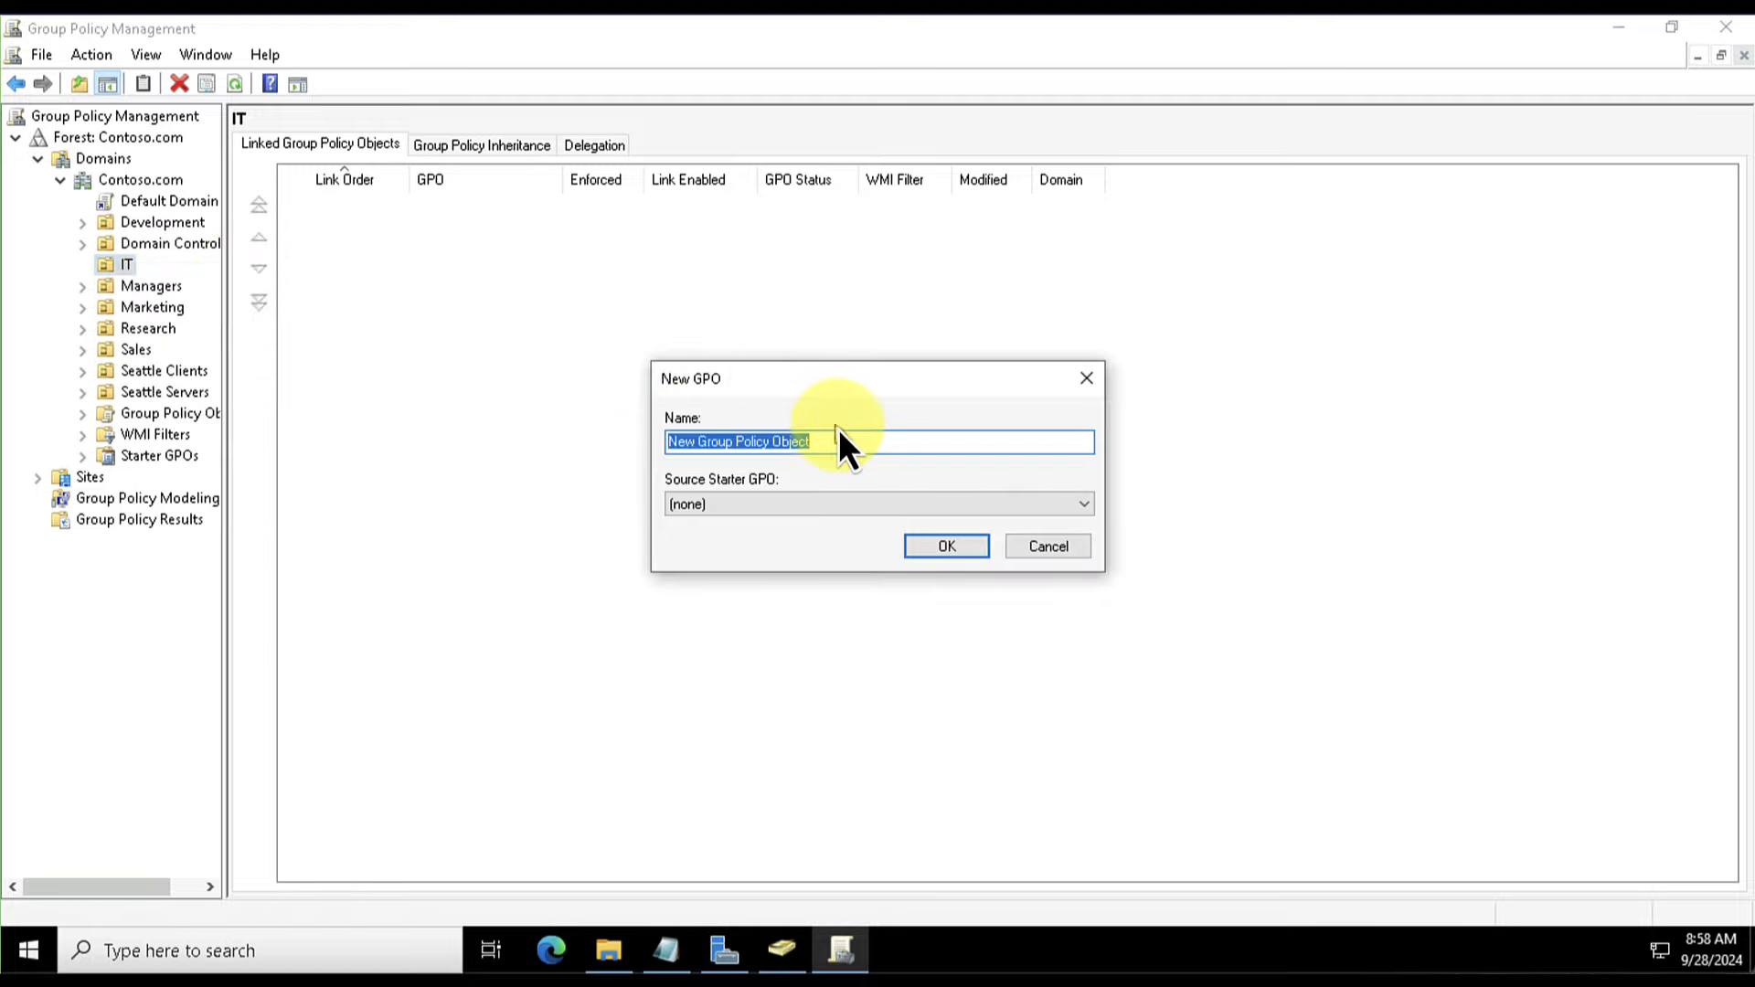
pyautogui.write('I')
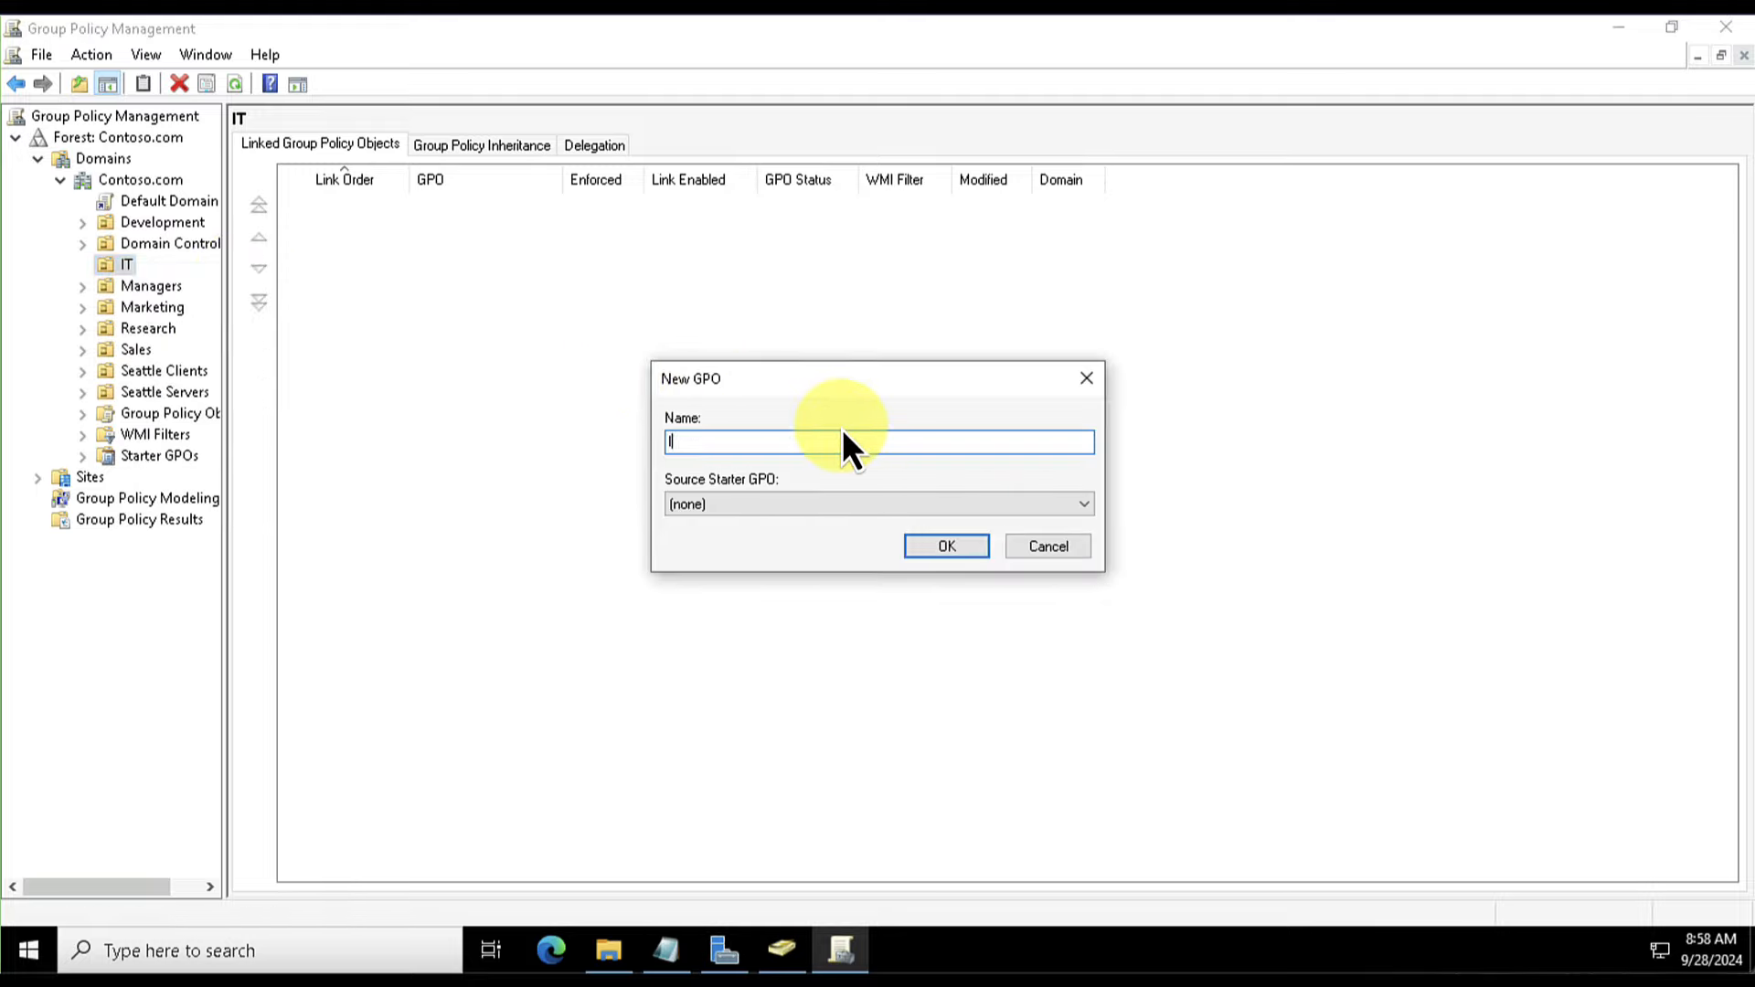
pyautogui.write('T GPO')
pyautogui.click(983, 552)
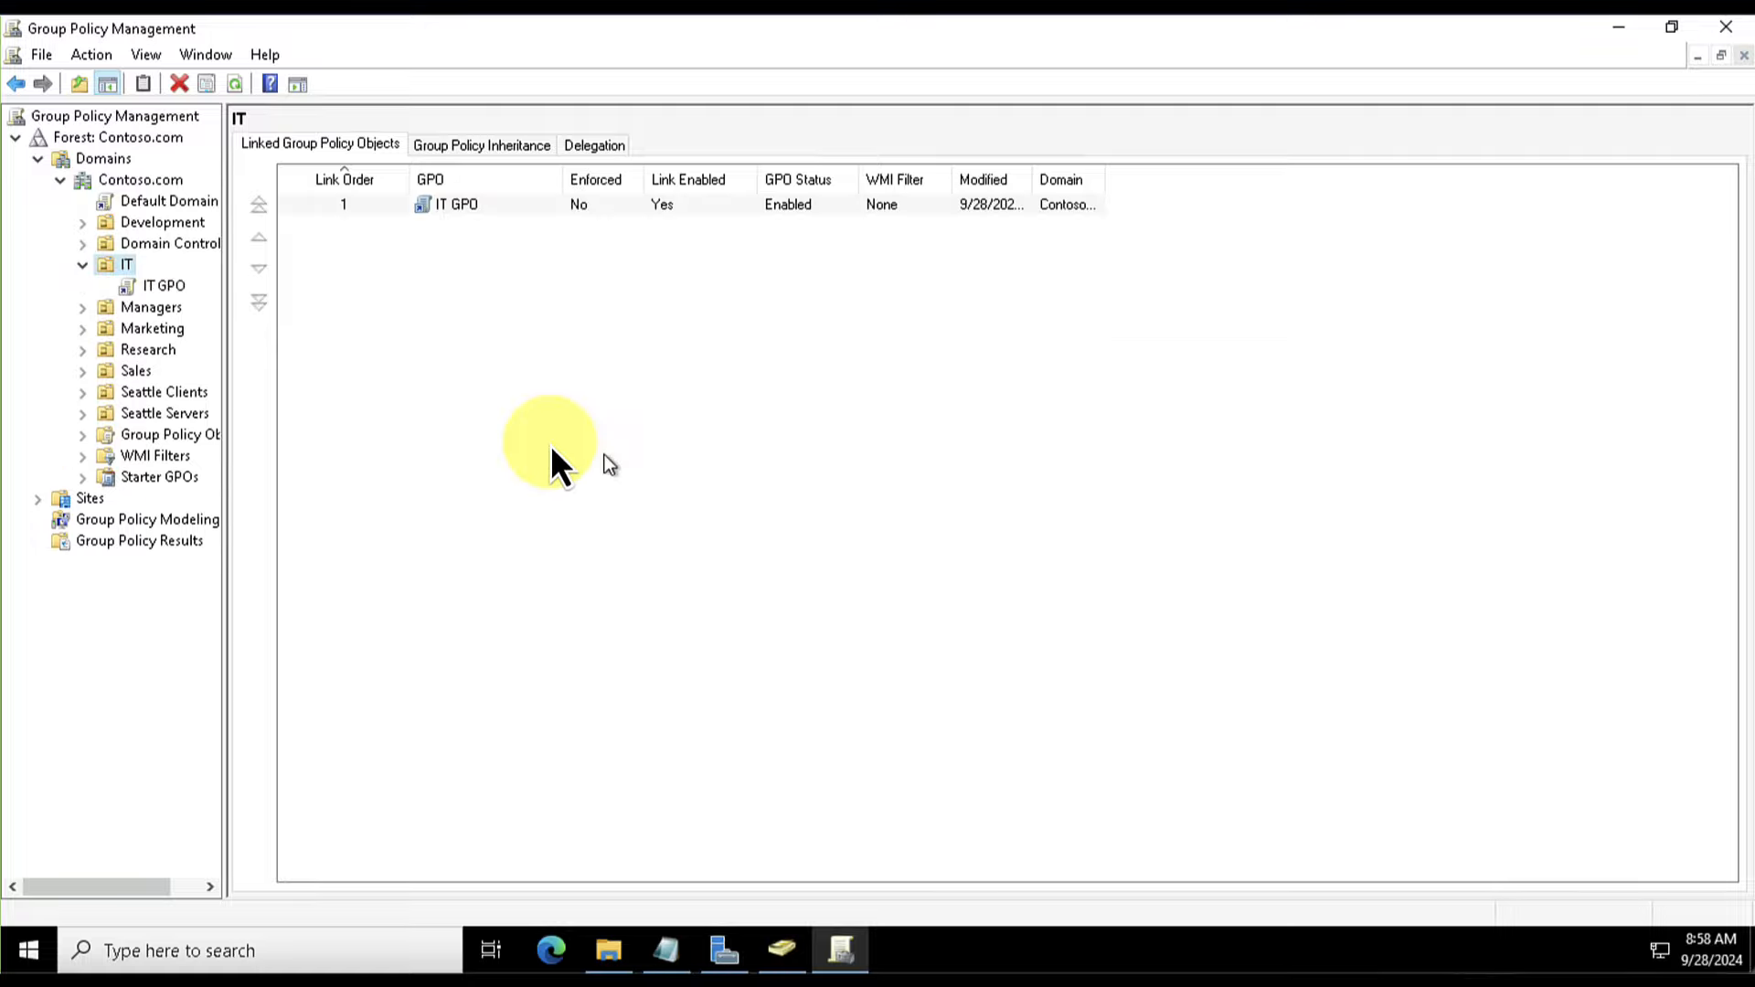
# - Open the IT GPO for editing and maximize the Group Policy Management Editor window
pyautogui.click(144, 280)
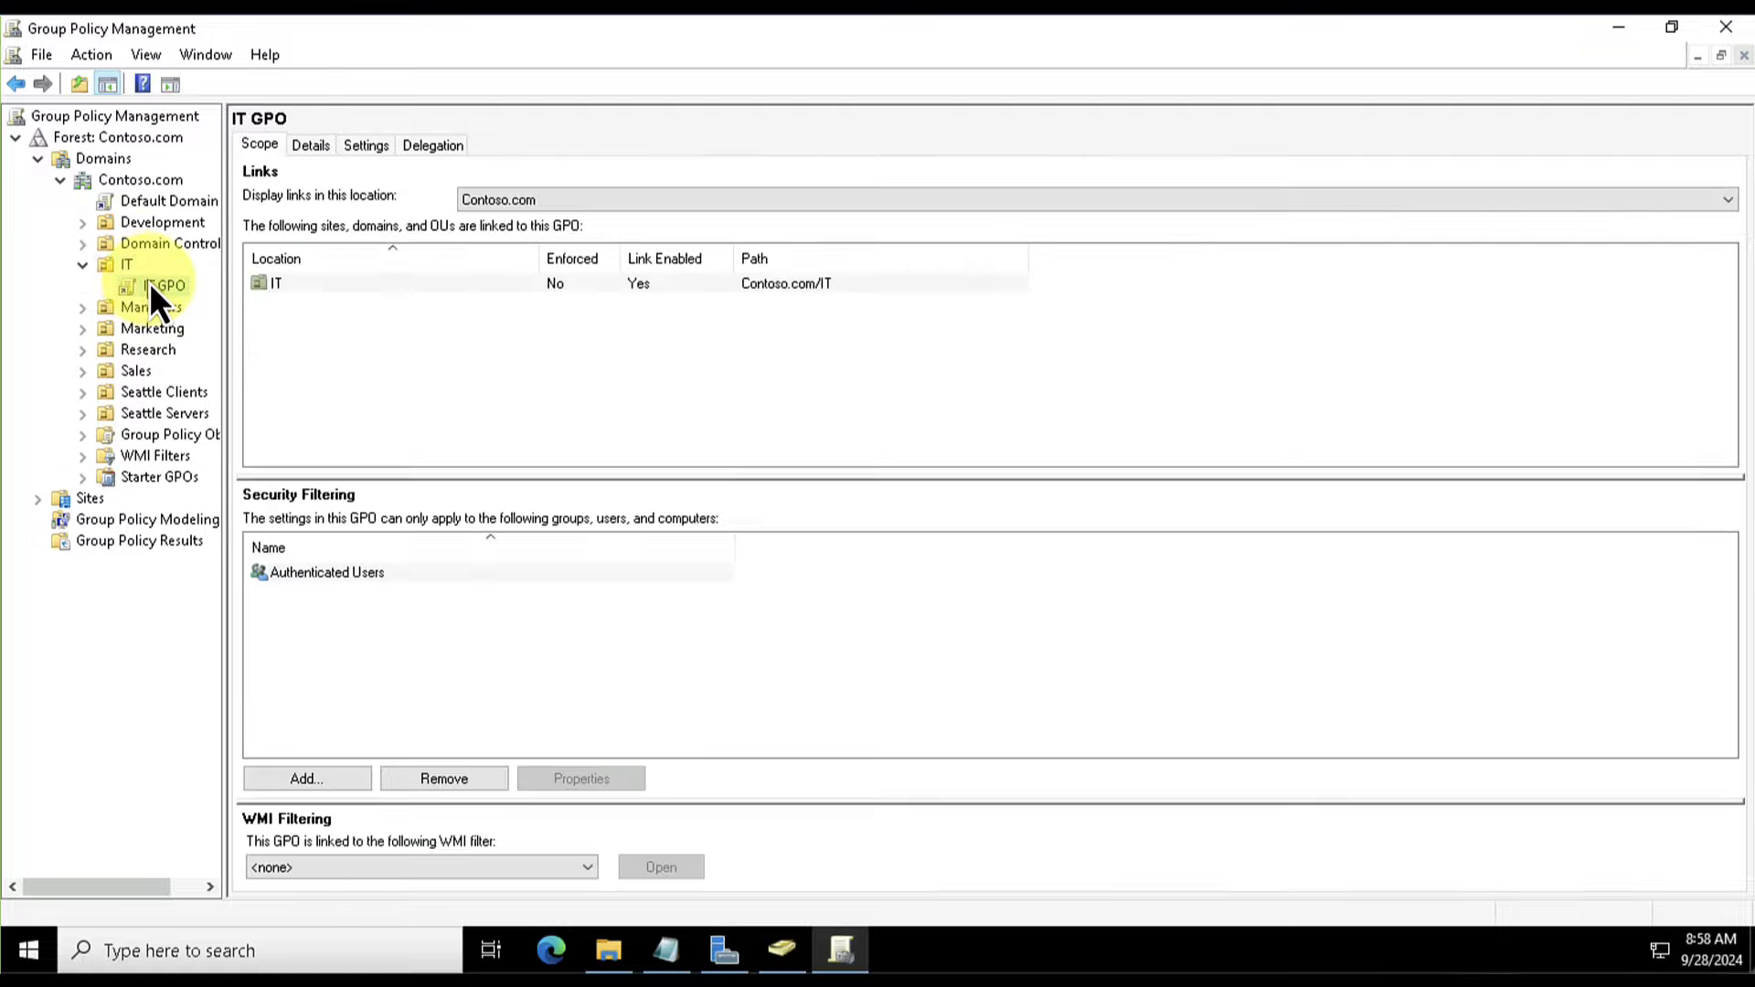
pyautogui.rightClick(150, 283)
pyautogui.click(232, 295)
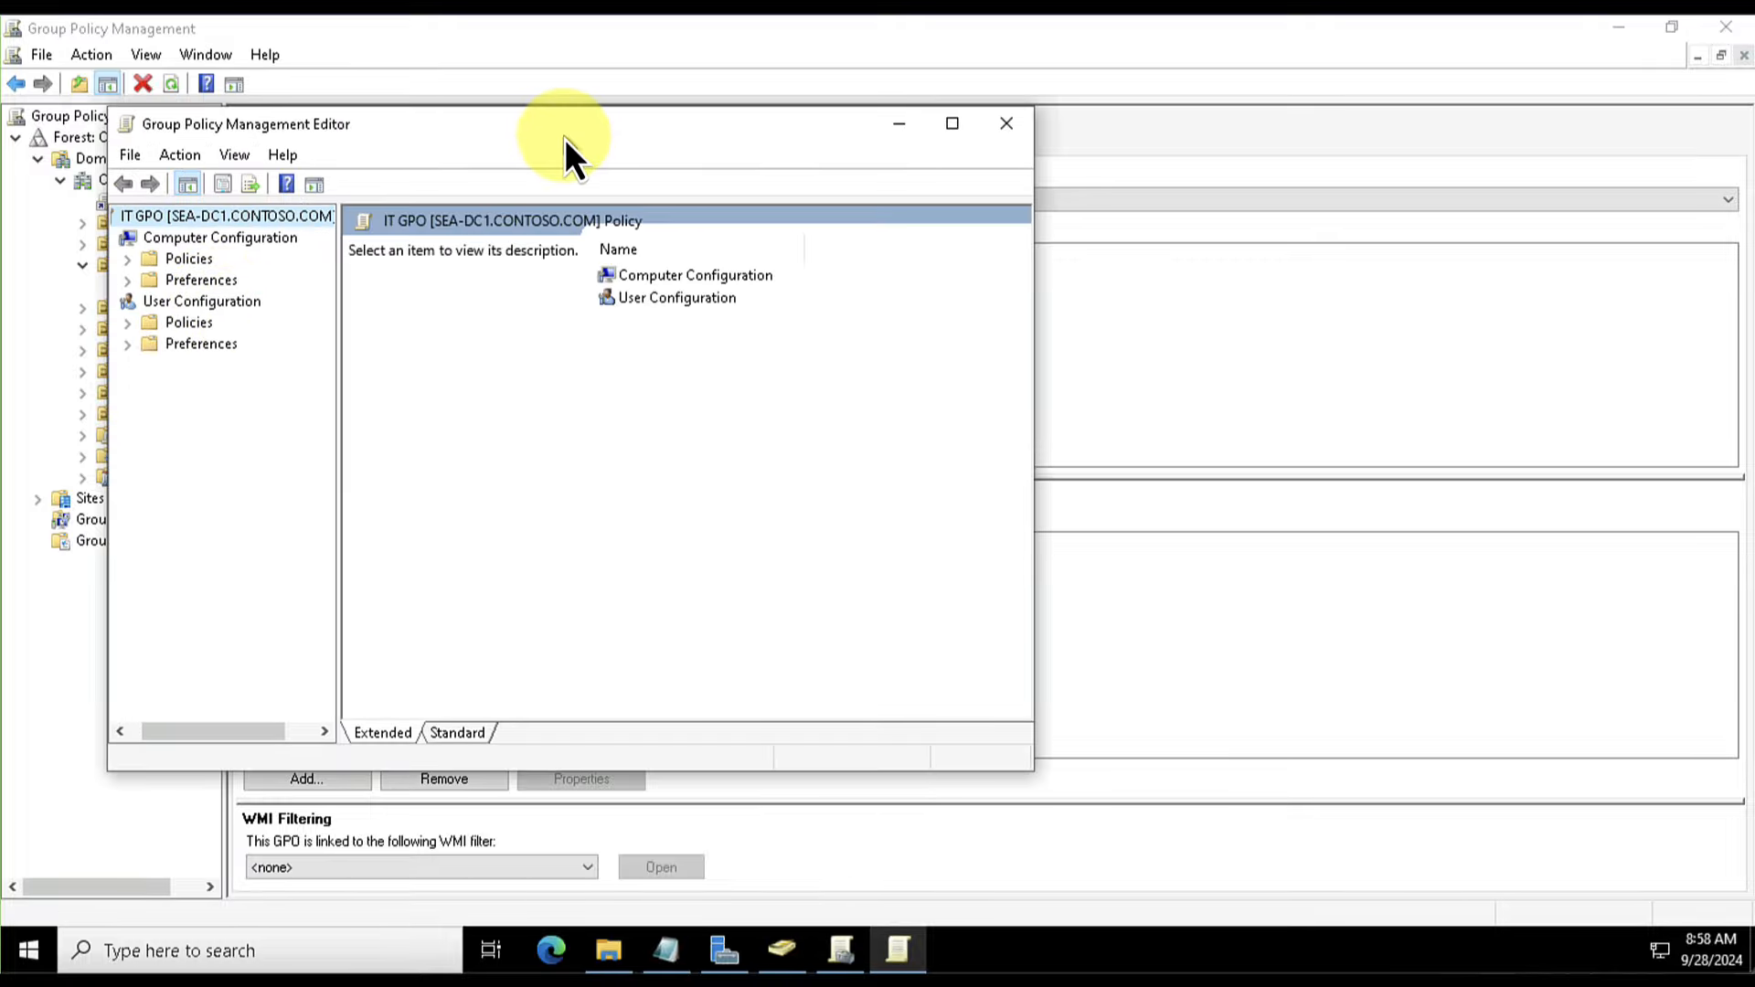
pyautogui.doubleClick(563, 139)
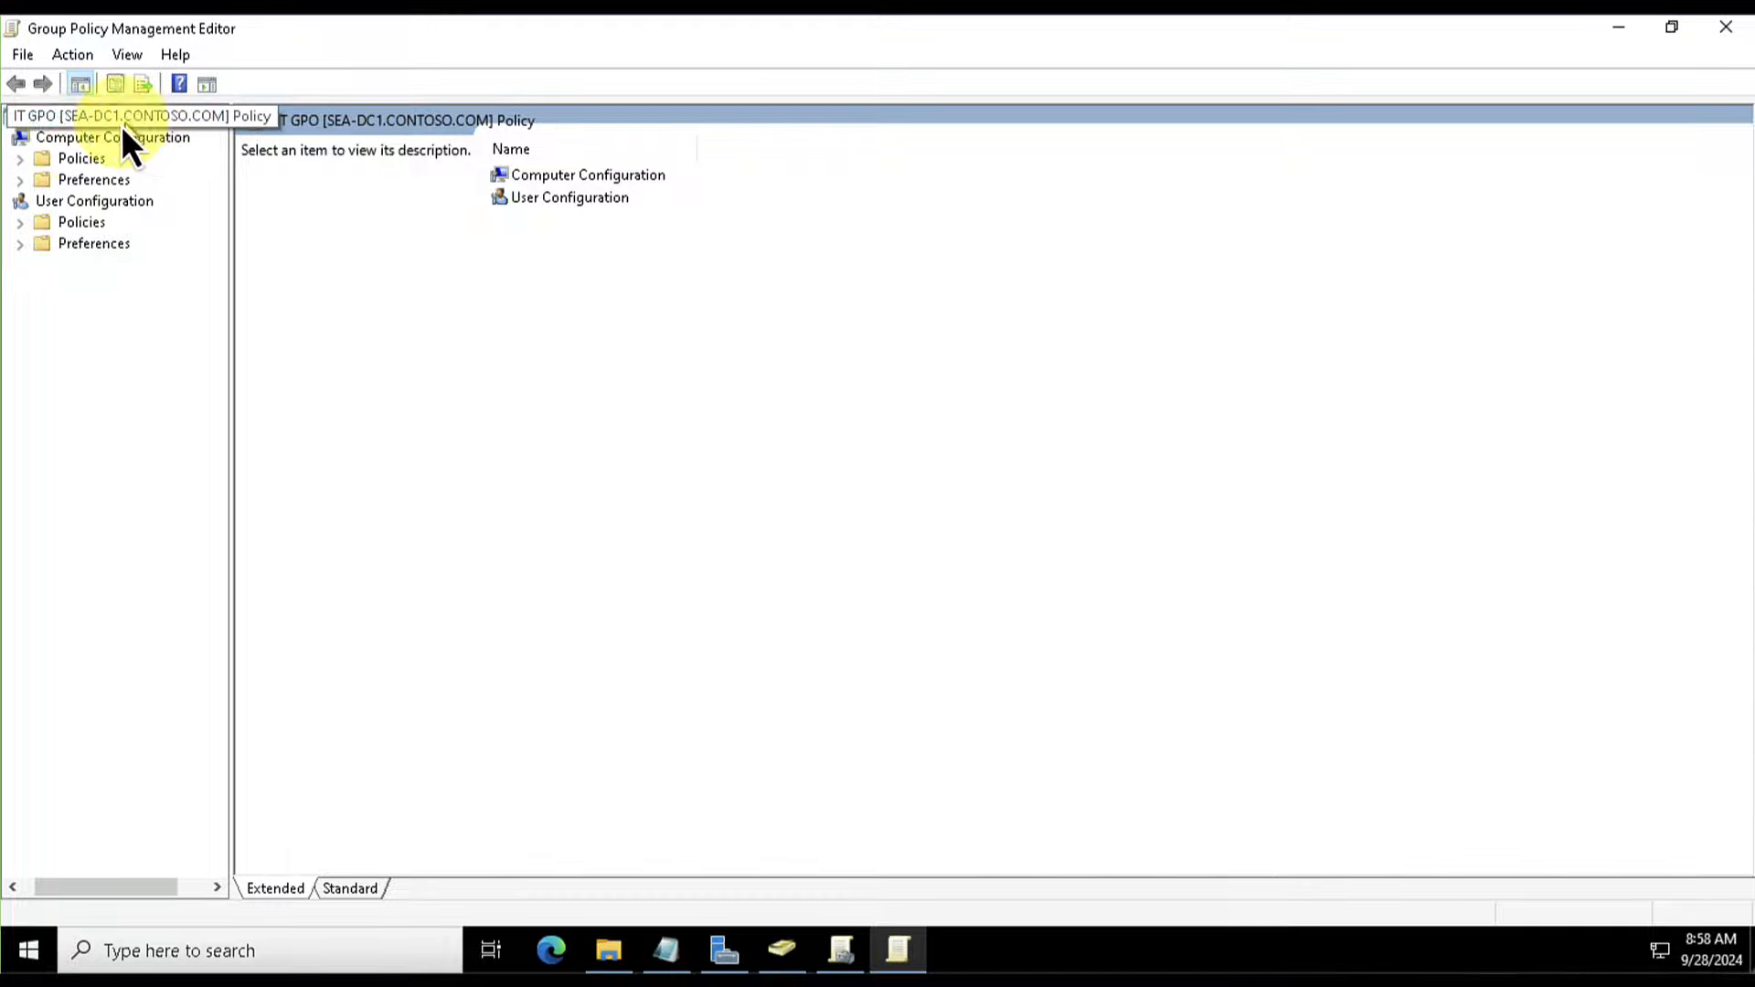
# - Examine the Policies folders under Computer Configuration and User Configuration, expanding the user Administrative Templates
pyautogui.click(18, 161)
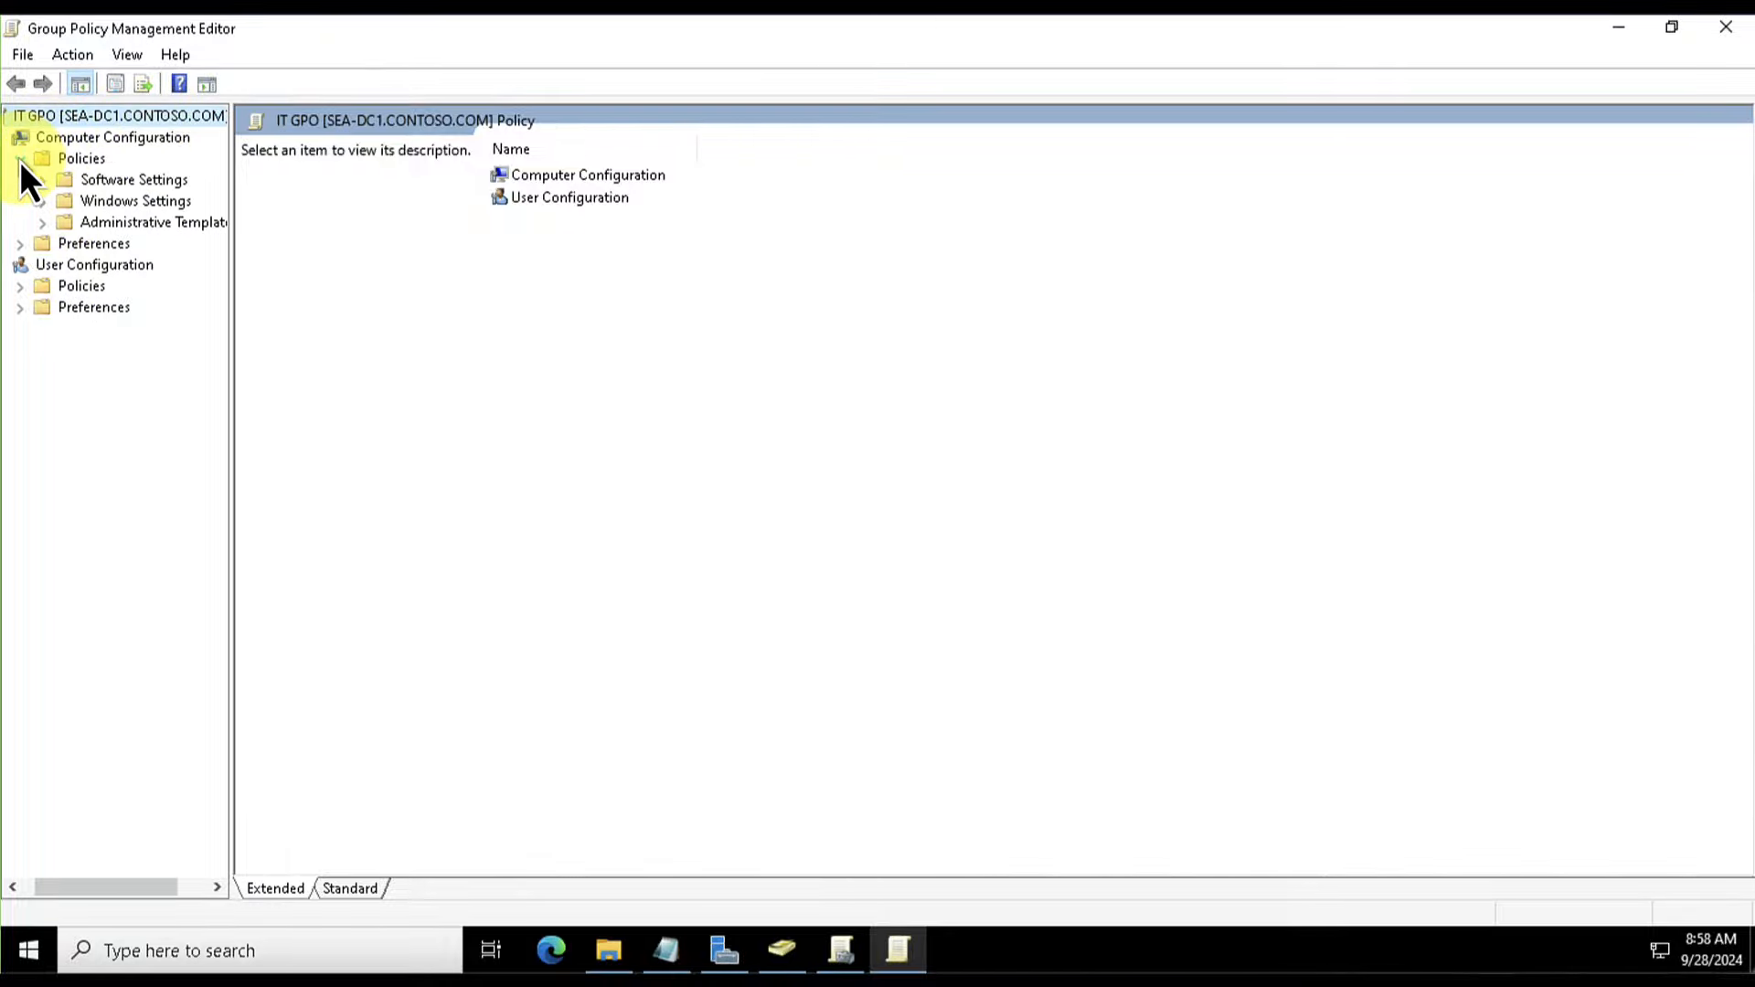
pyautogui.click(19, 161)
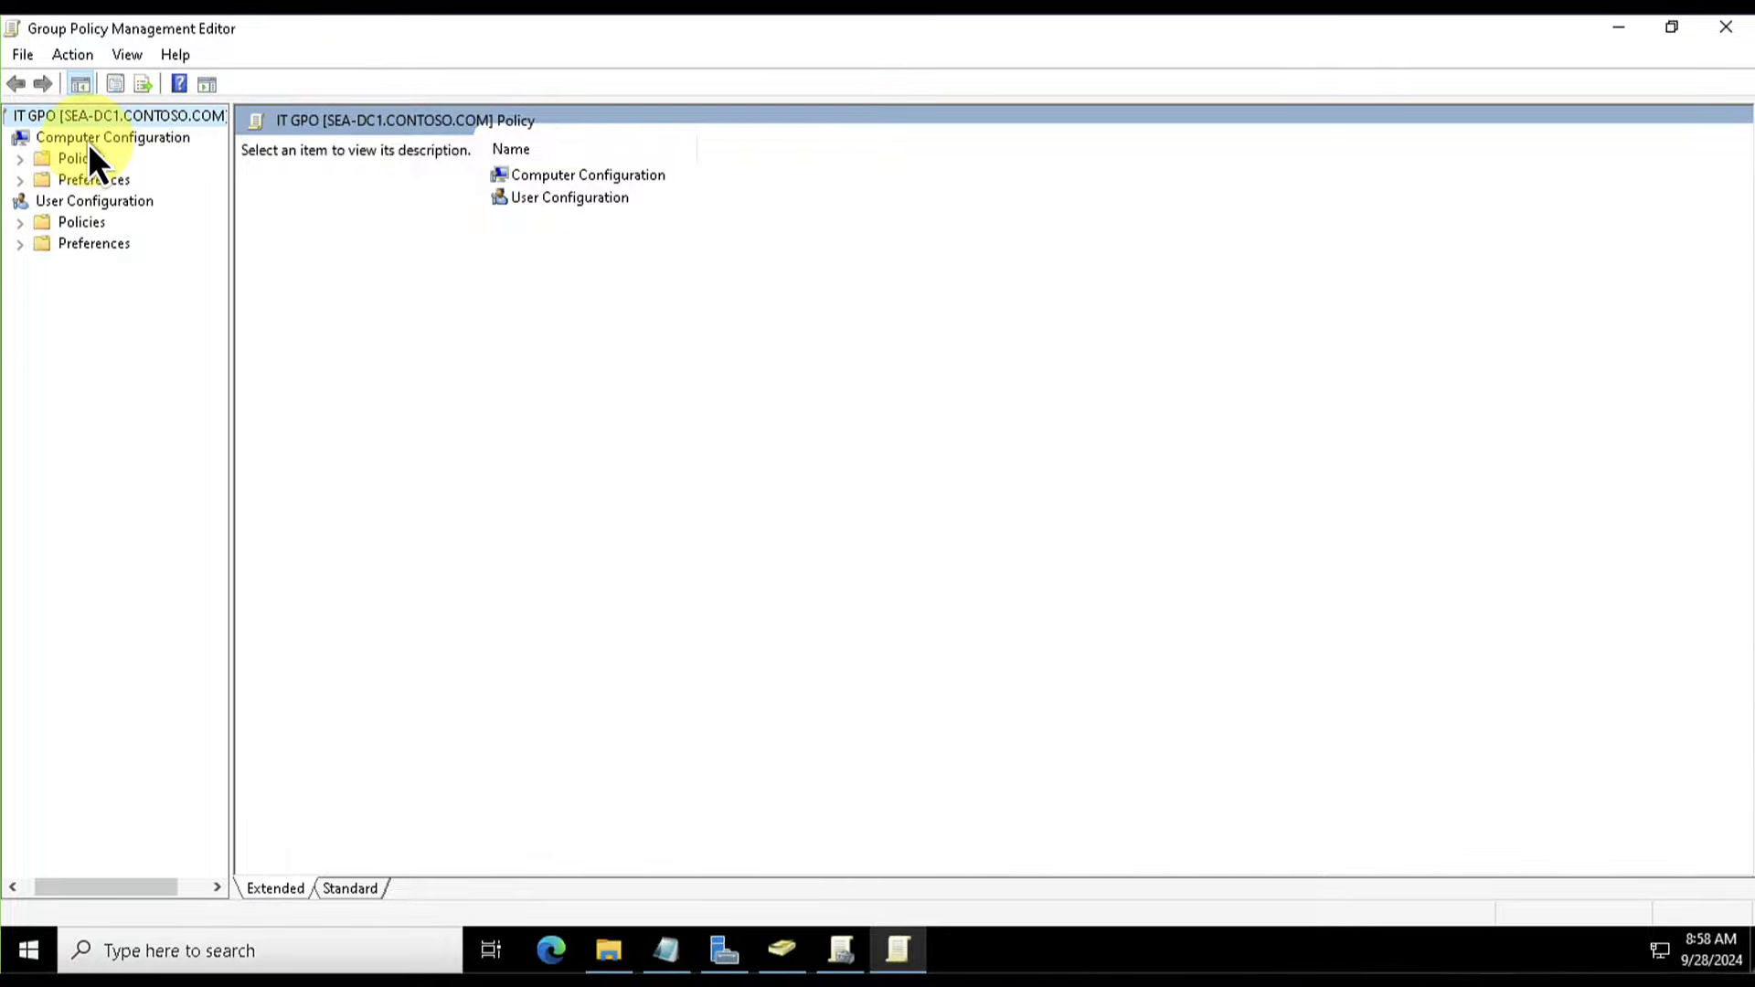
pyautogui.click(86, 201)
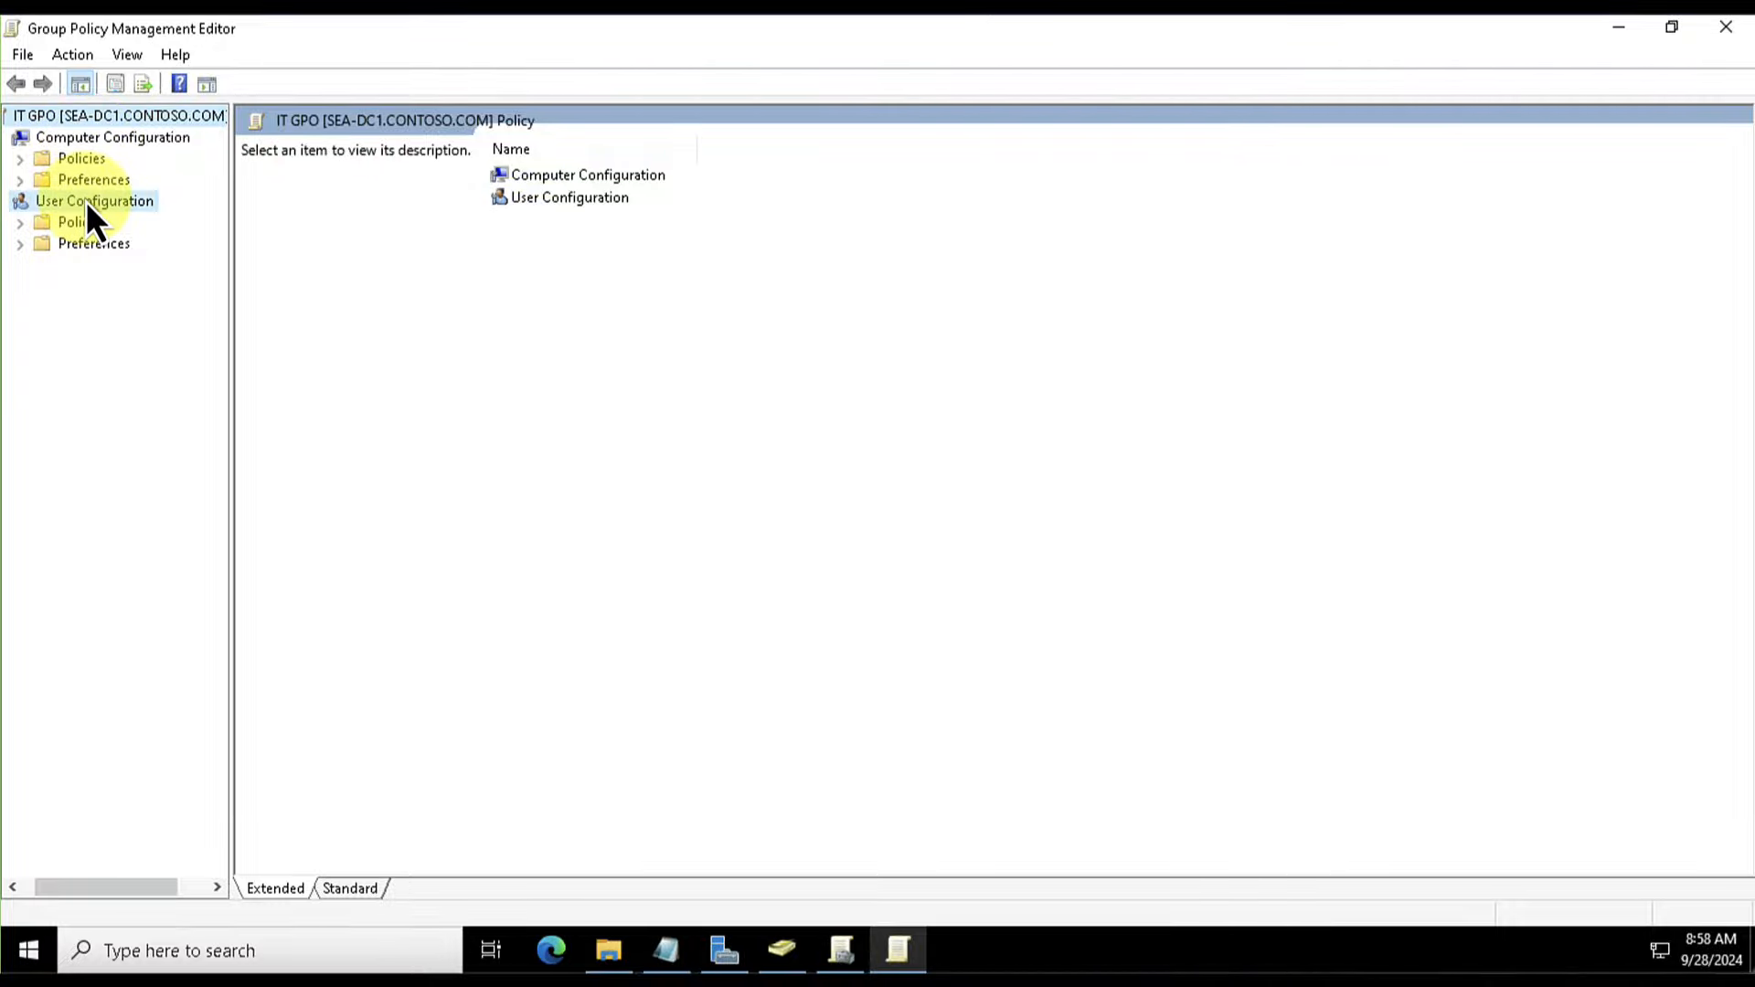
pyautogui.click(18, 224)
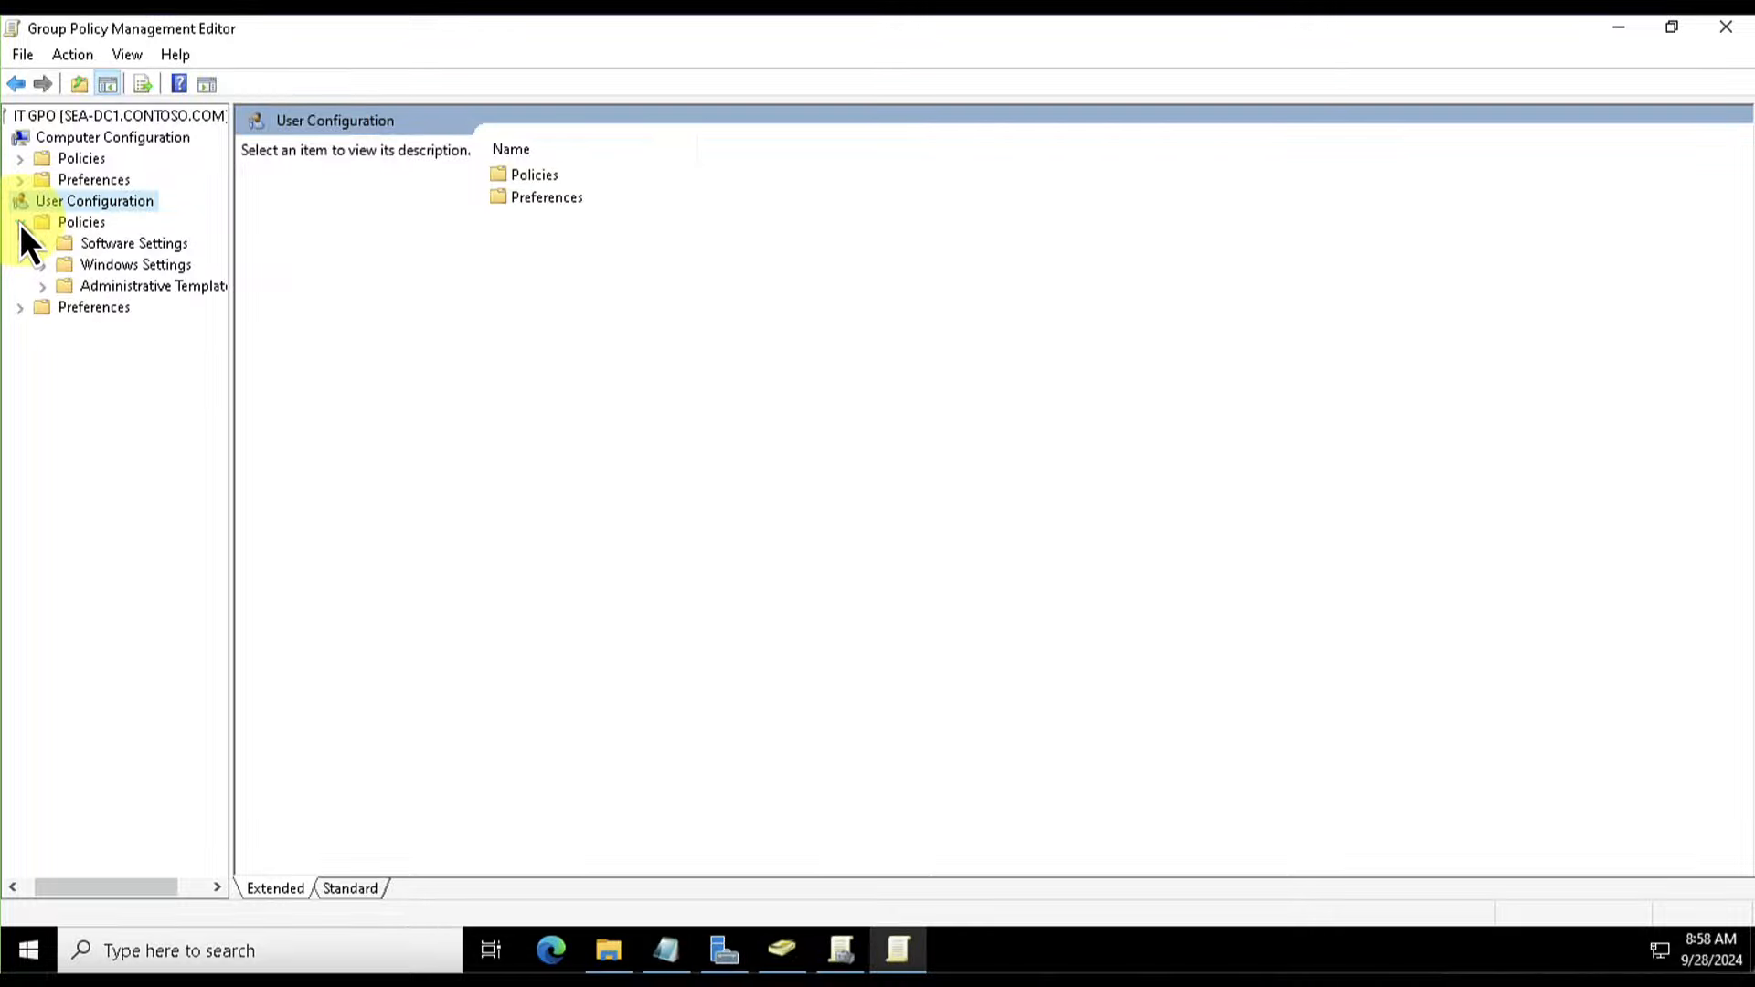
pyautogui.click(105, 287)
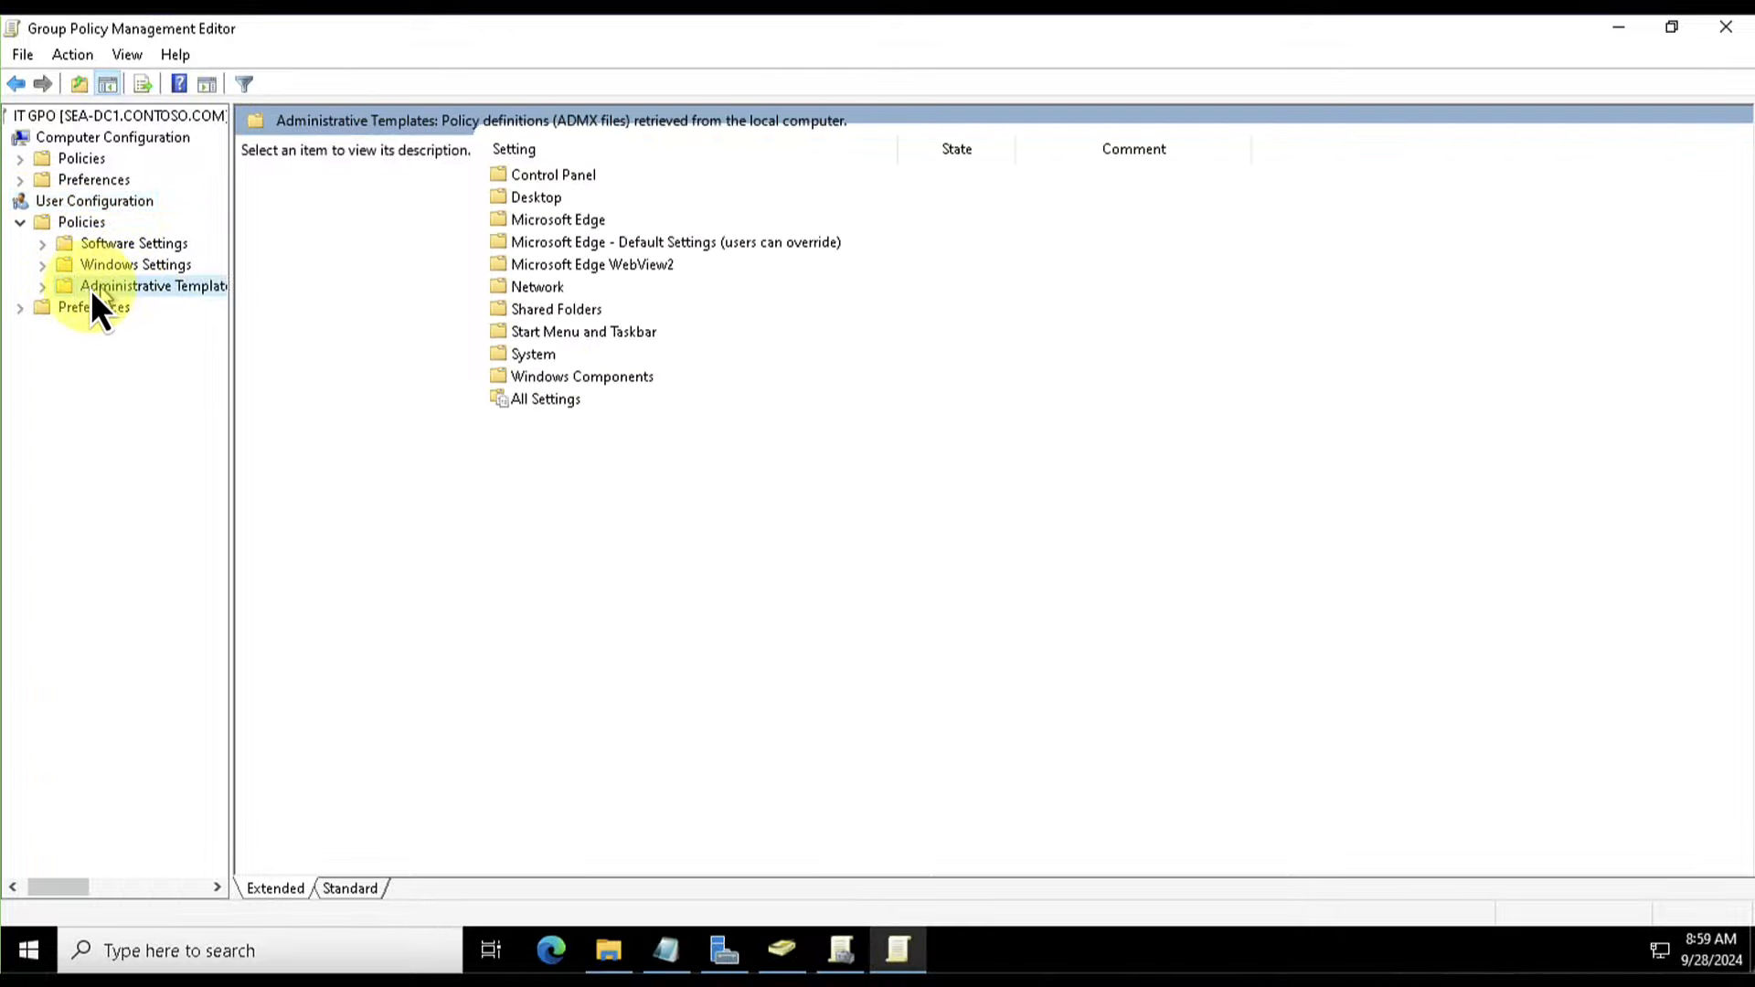
pyautogui.click(43, 287)
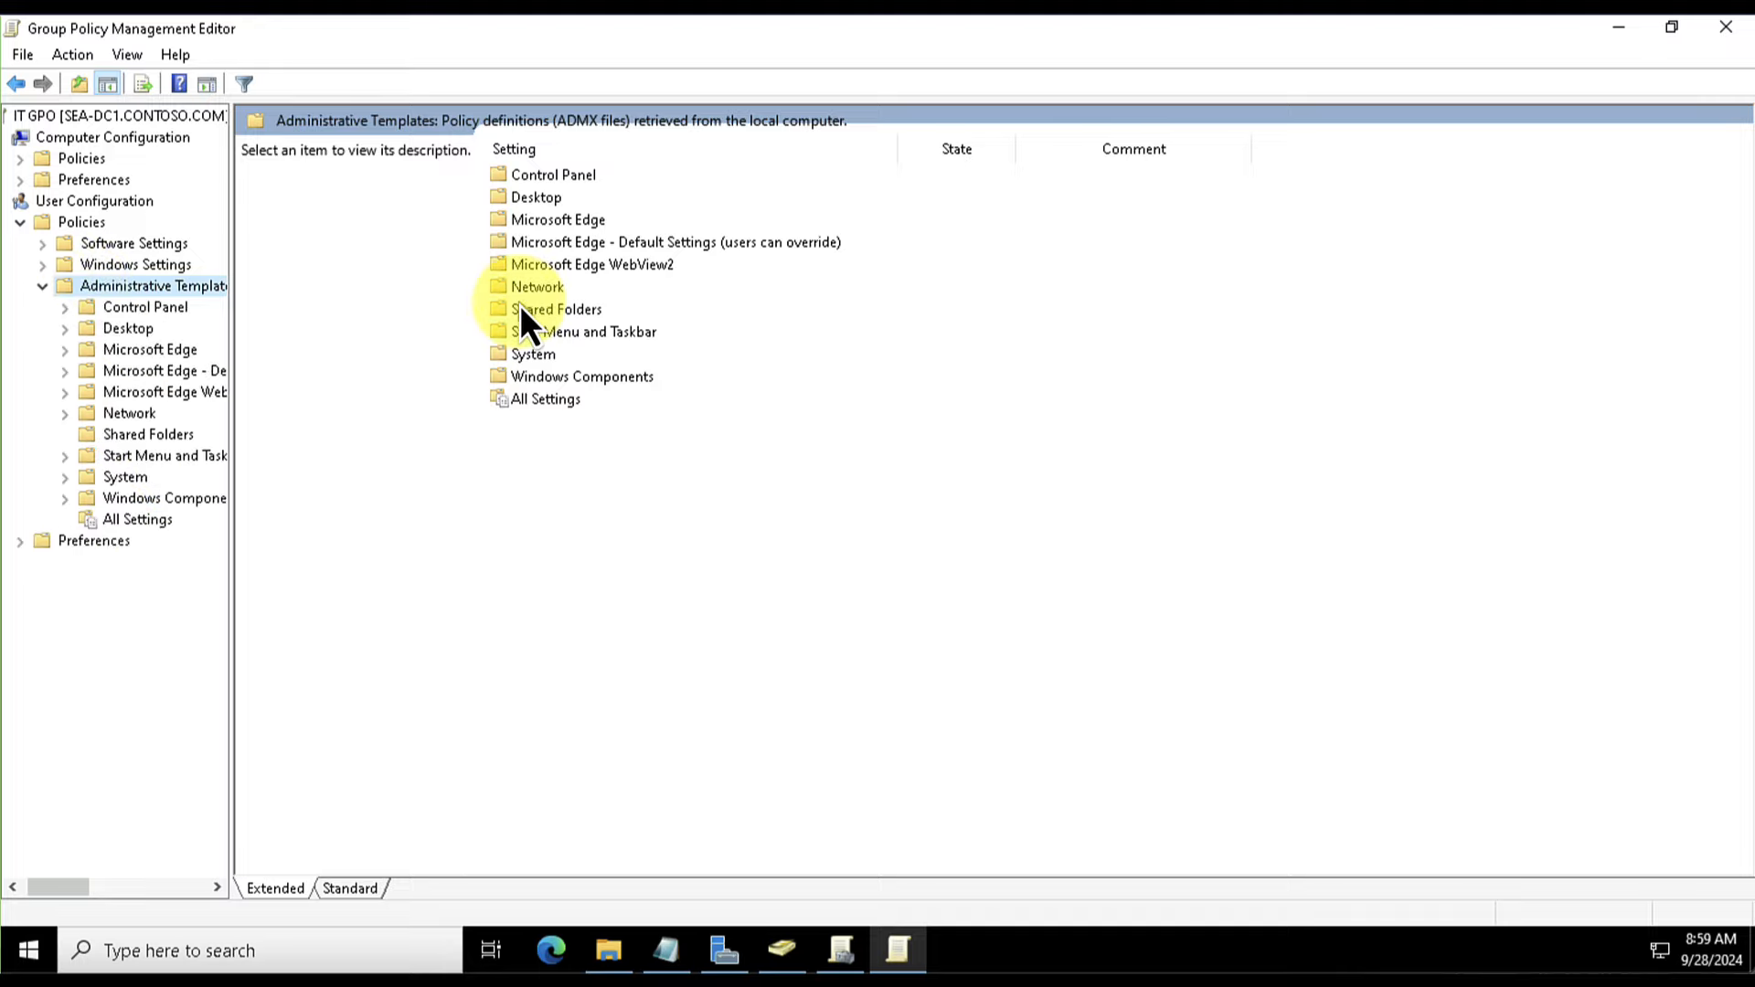
# - Open the Control Panel templates and read the descriptions of Hide specified Control Panel items and Prohibit access to Control Panel and PC settings
pyautogui.click(551, 176)
pyautogui.doubleClick(552, 175)
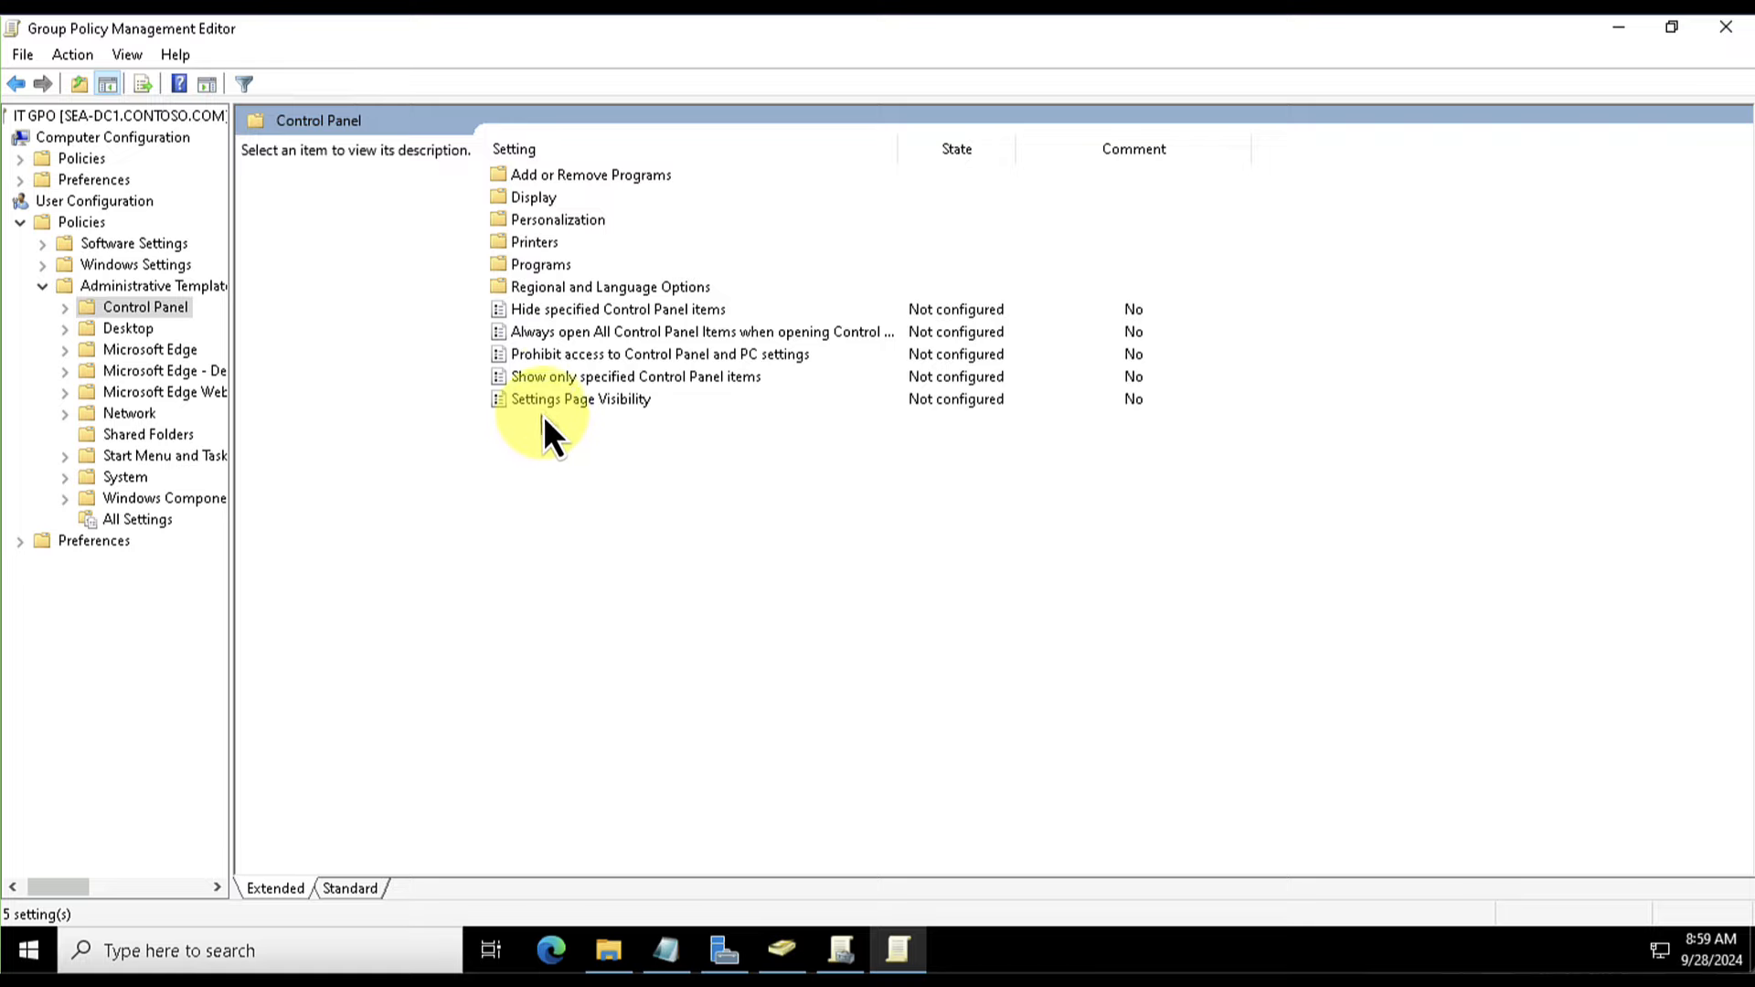
pyautogui.click(550, 316)
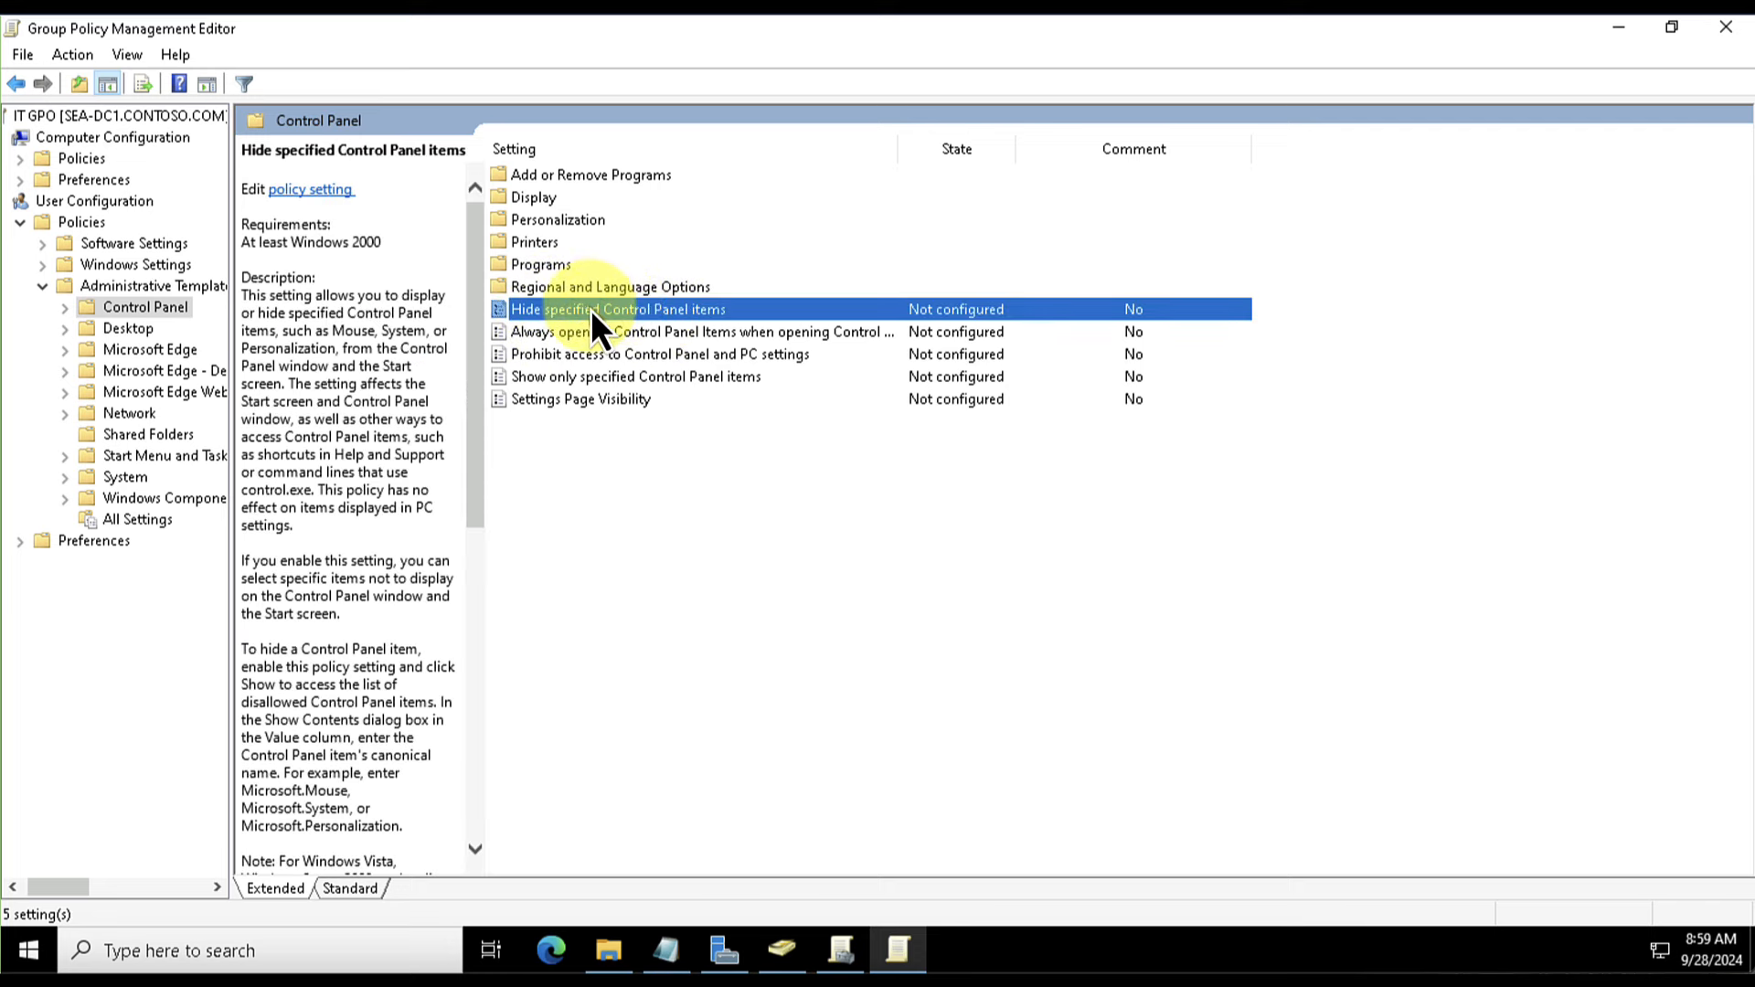
pyautogui.click(589, 357)
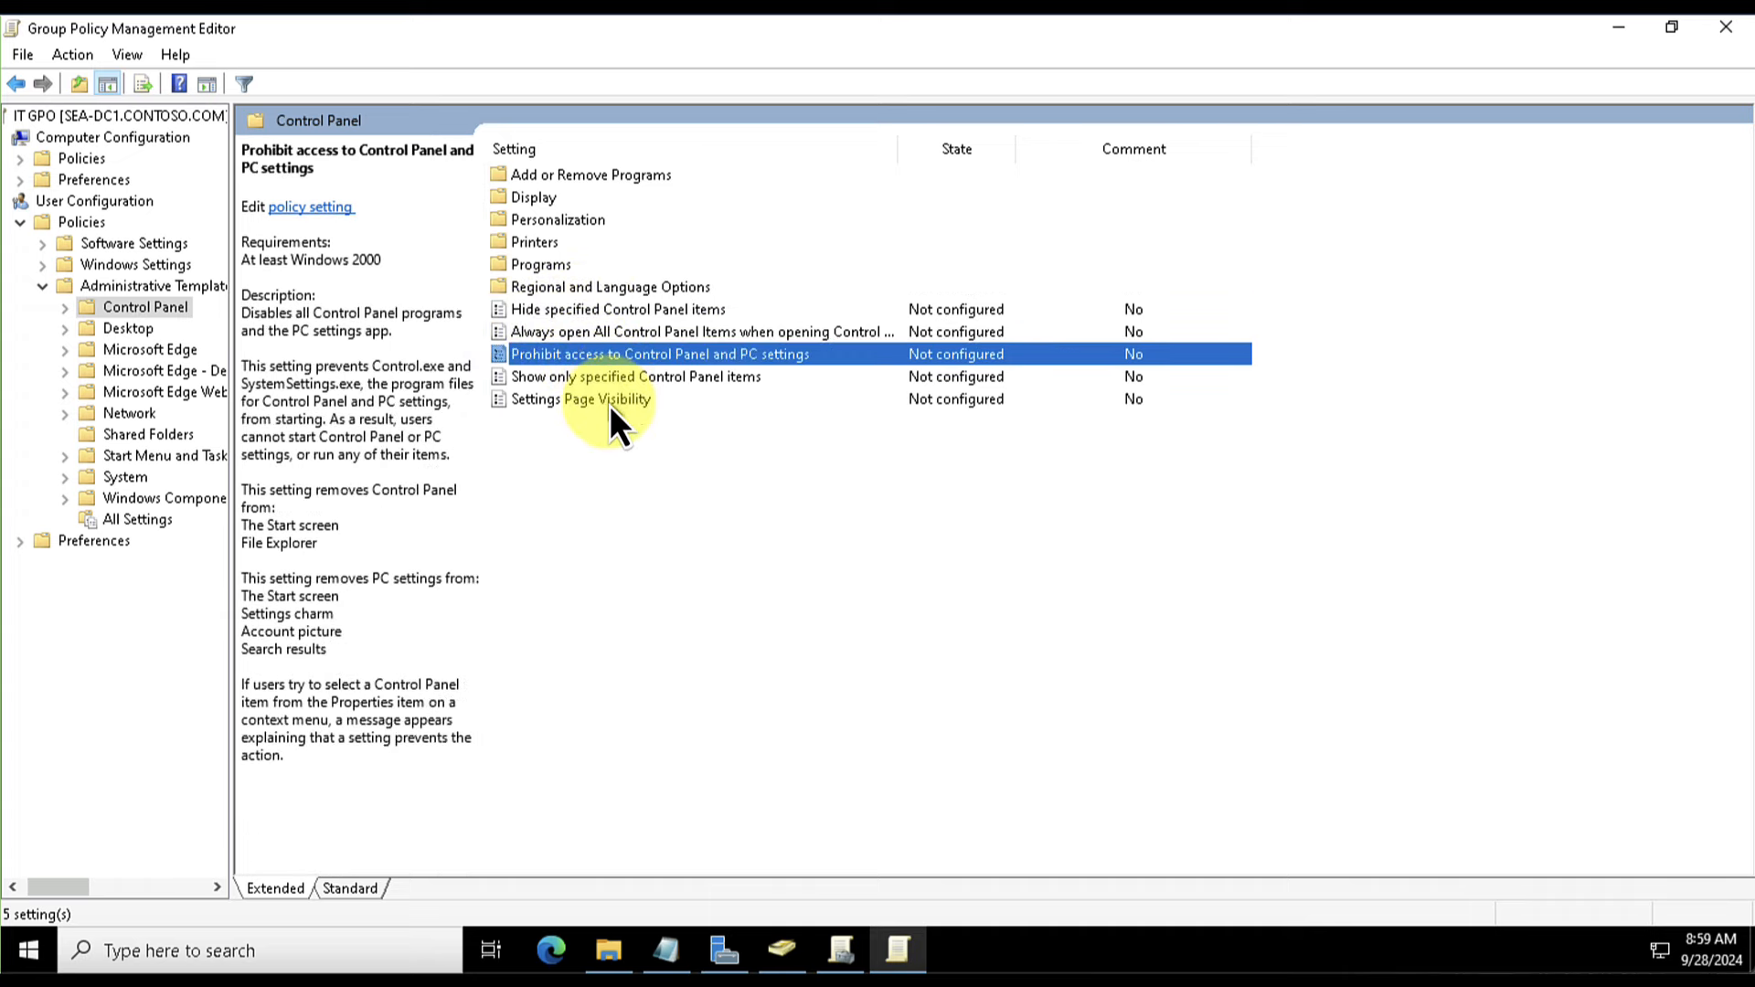
# - Open the Display folder of the Control Panel templates and read the Hide Settings tab policy's description
pyautogui.click(536, 199)
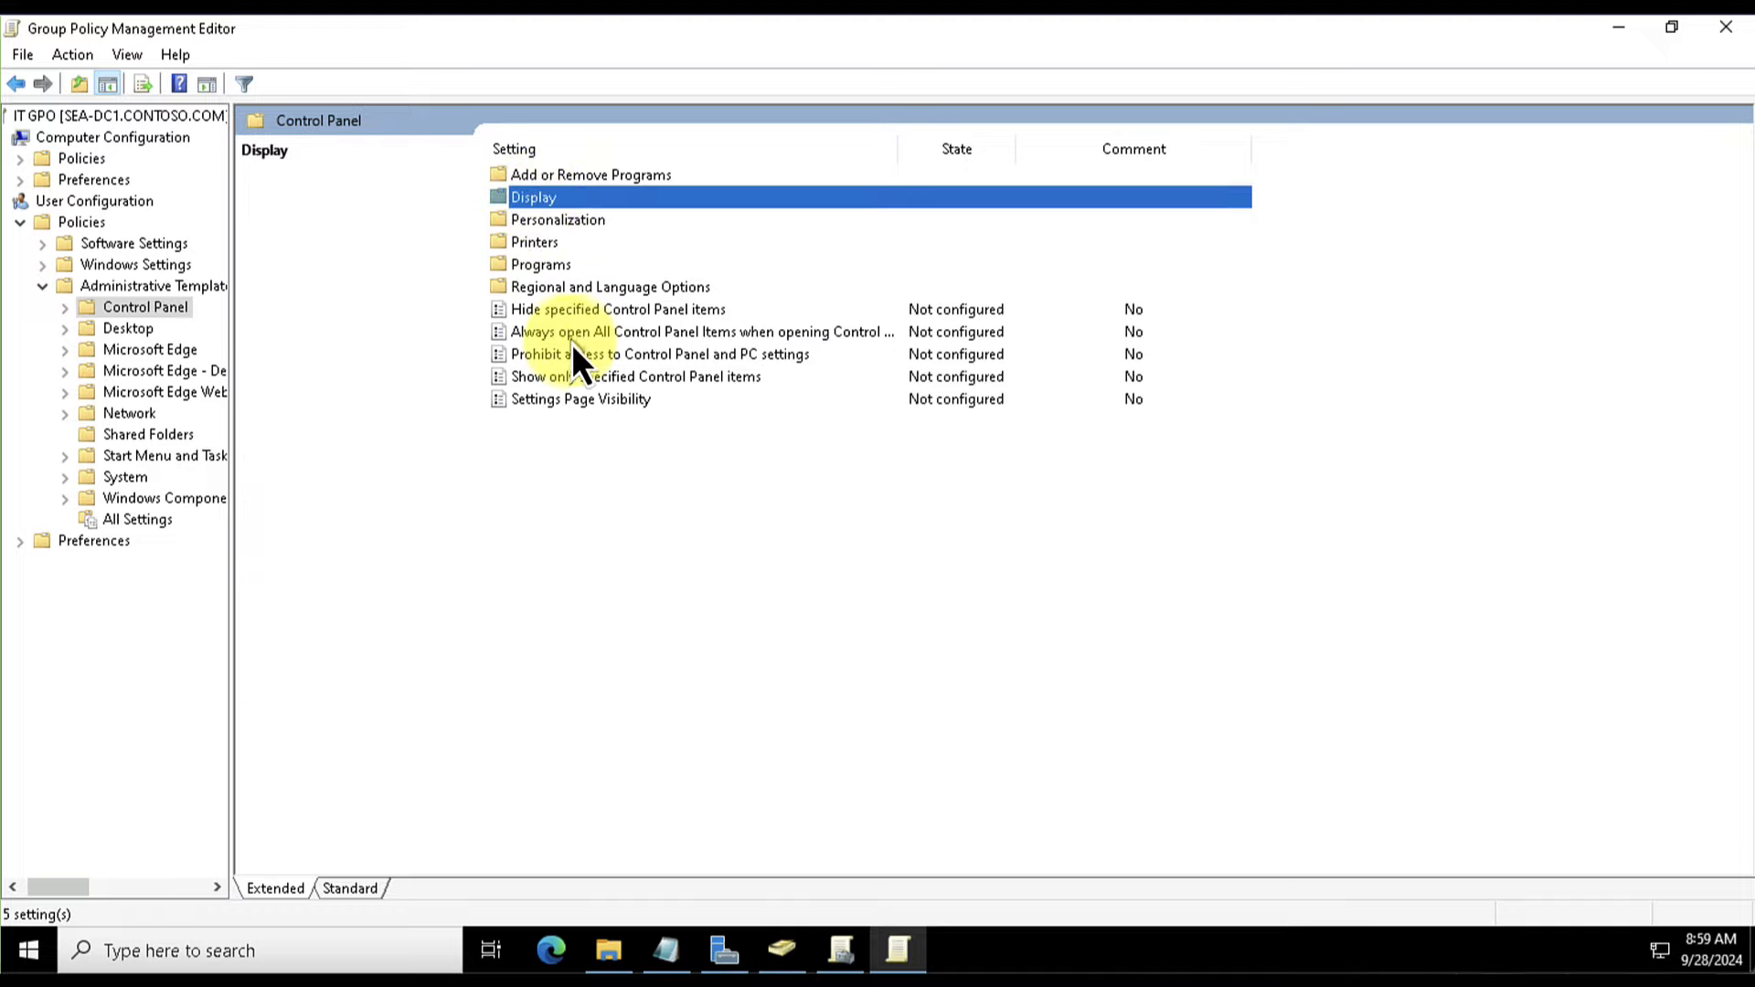
pyautogui.doubleClick(513, 195)
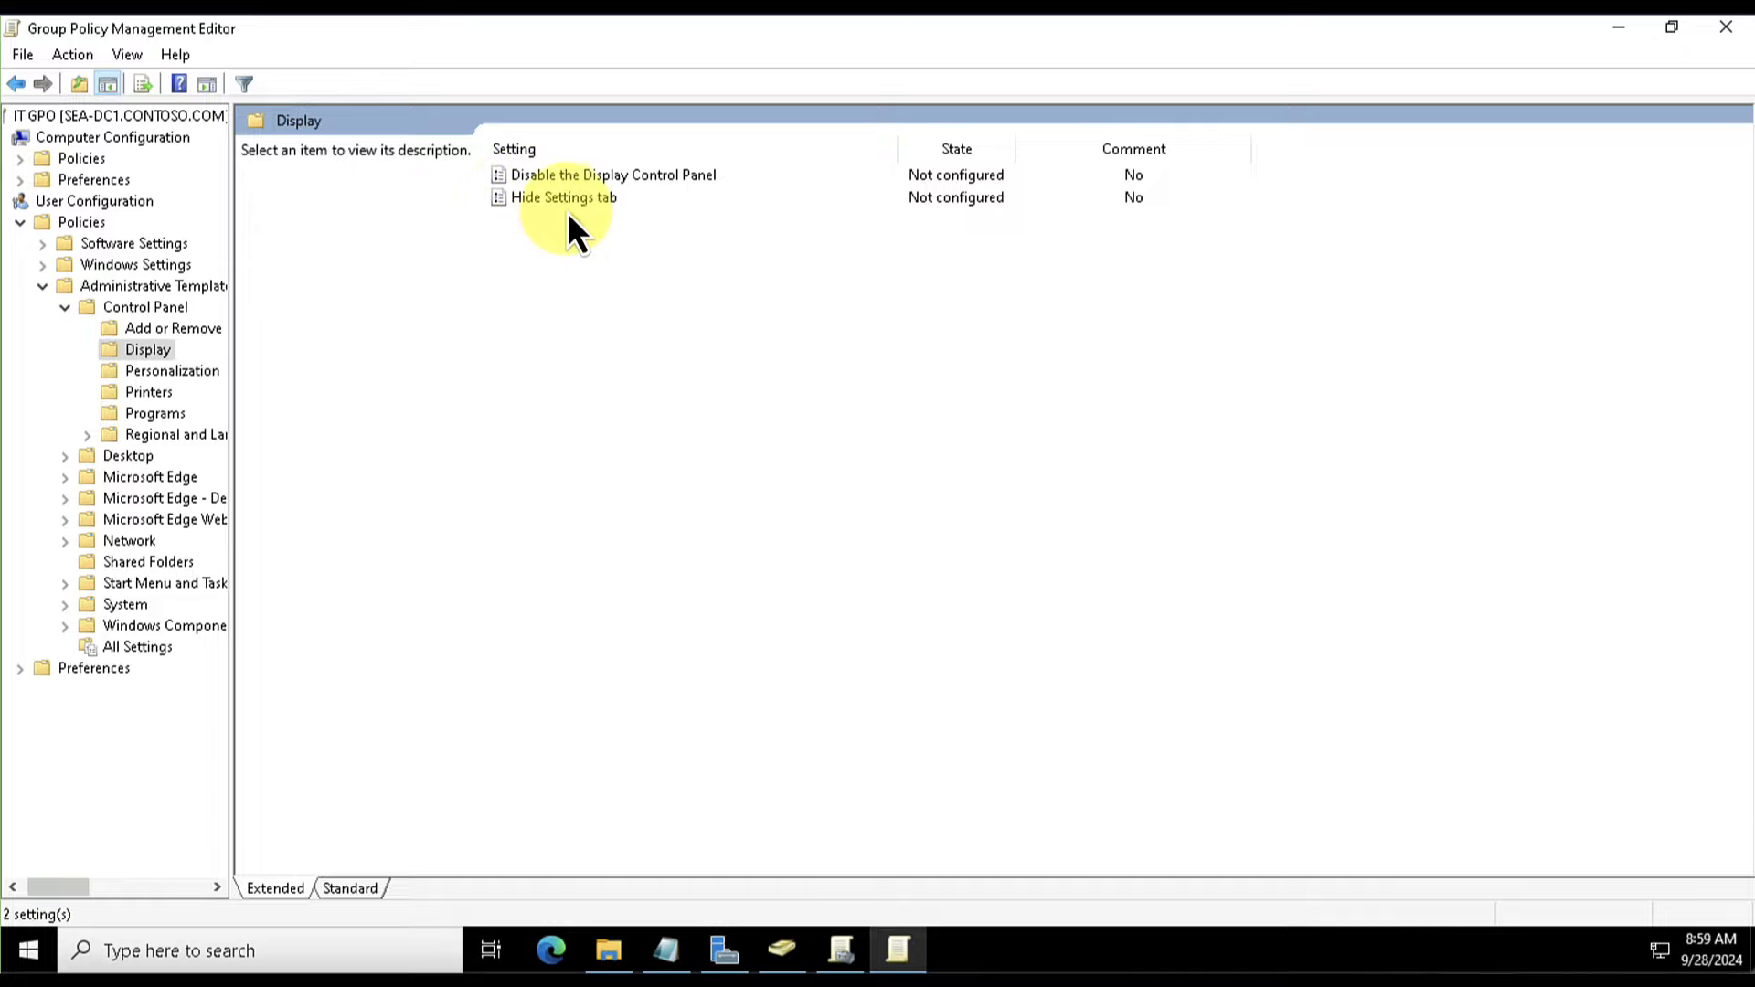
pyautogui.click(553, 197)
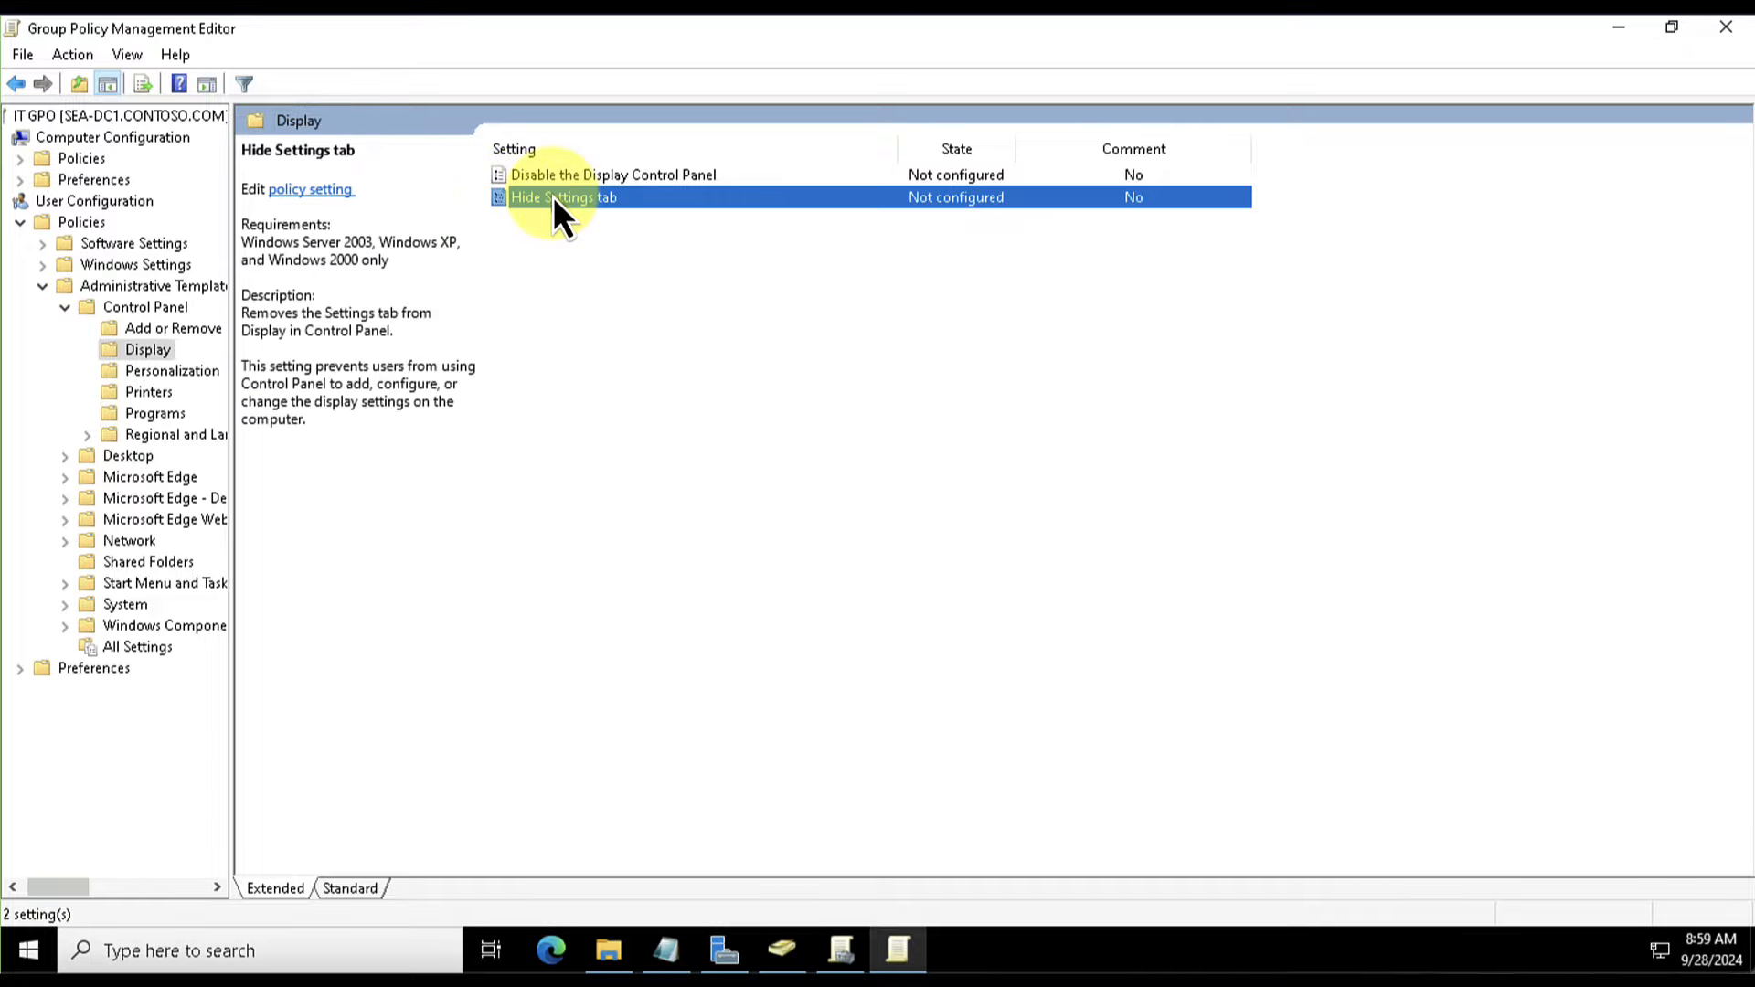
# - Open the Hide Settings tab policy for editing, choose Enabled, and cancel the change
pyautogui.rightClick(552, 198)
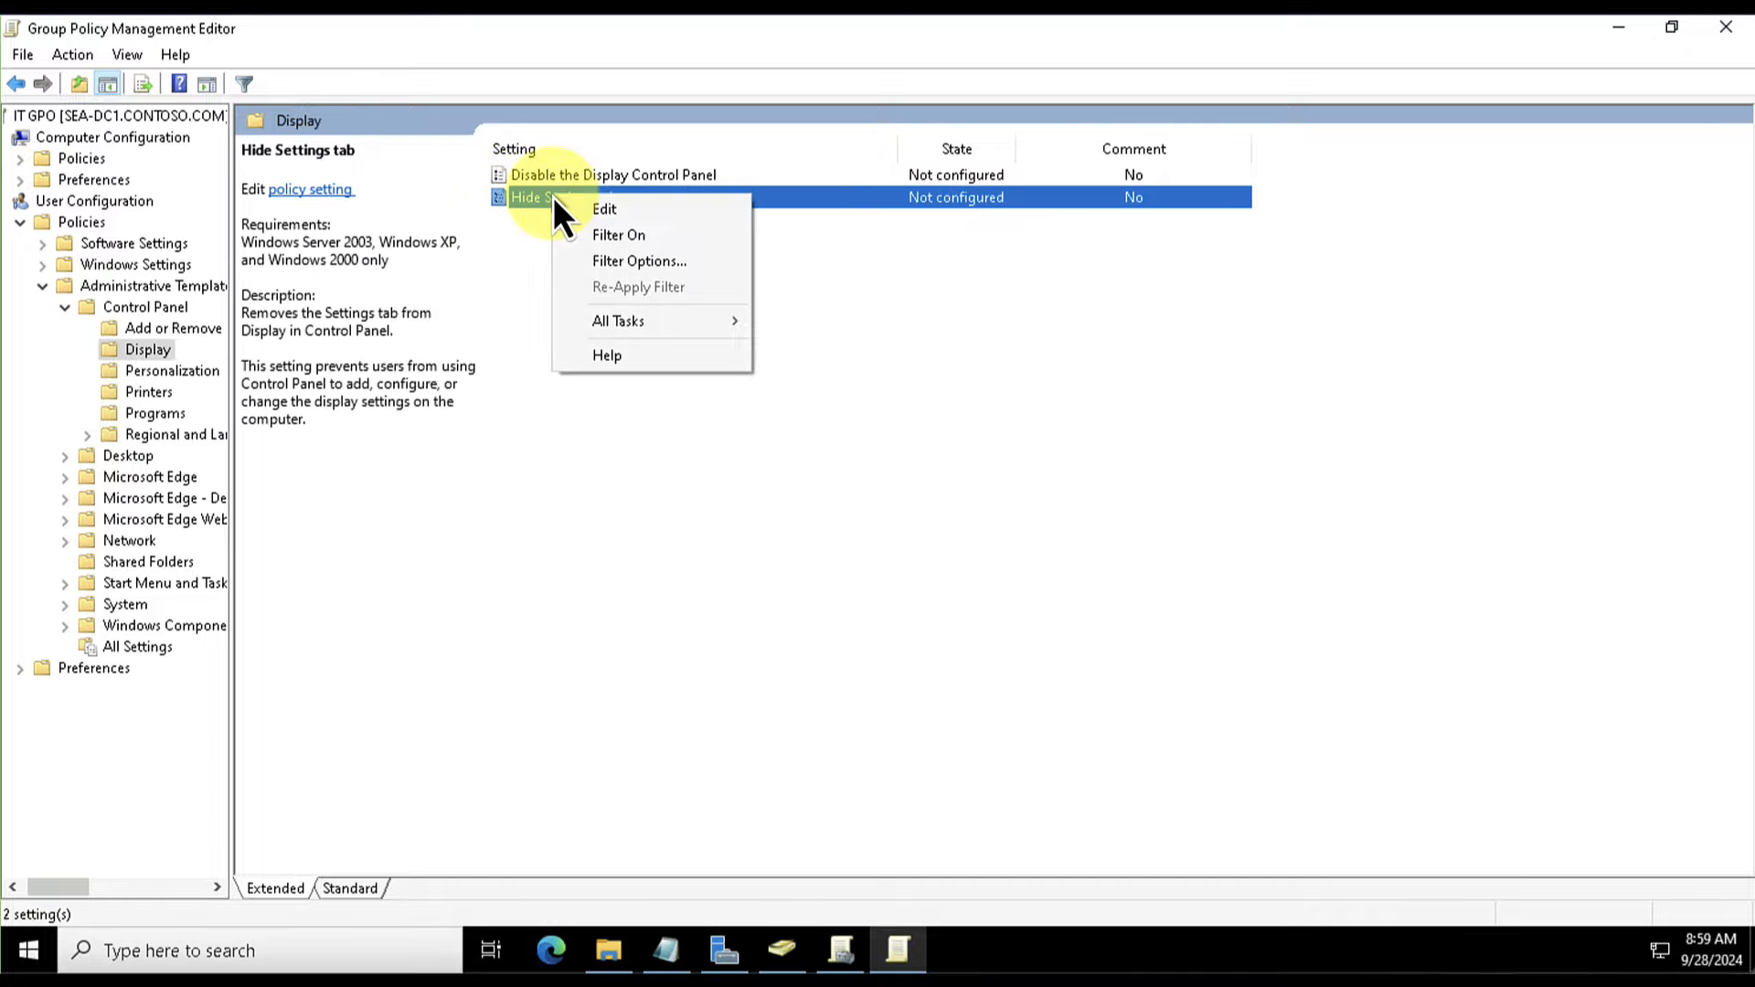
pyautogui.click(603, 209)
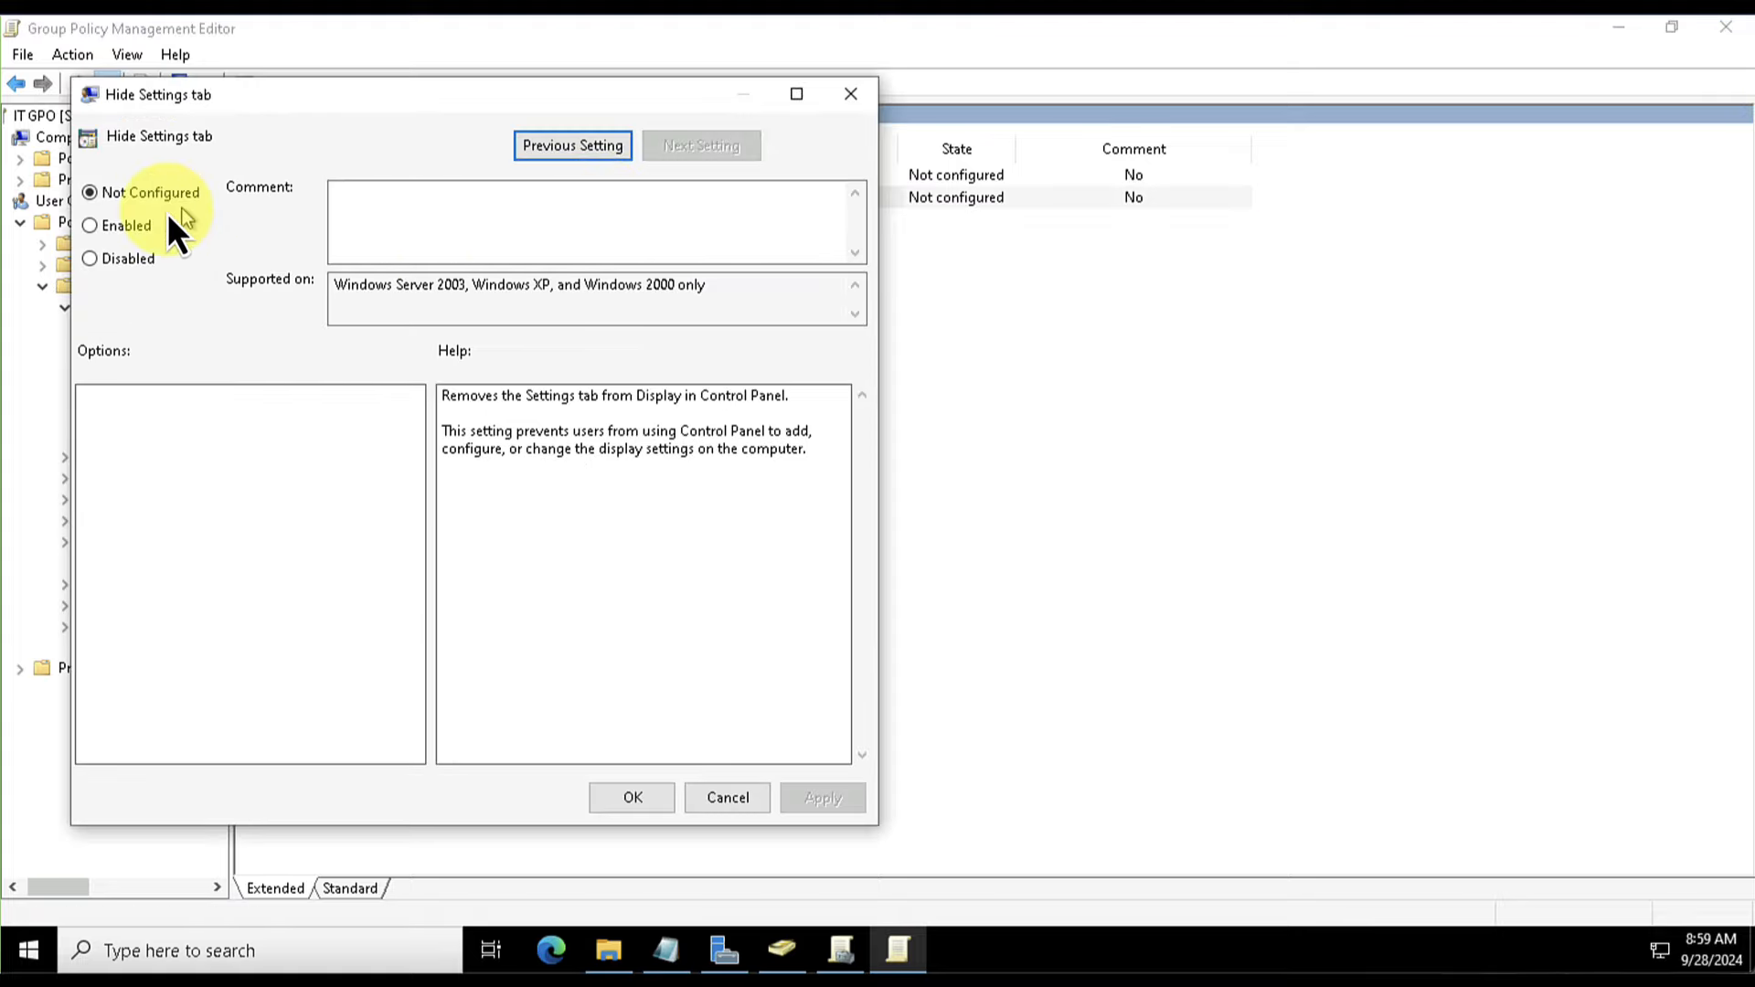
pyautogui.click(117, 230)
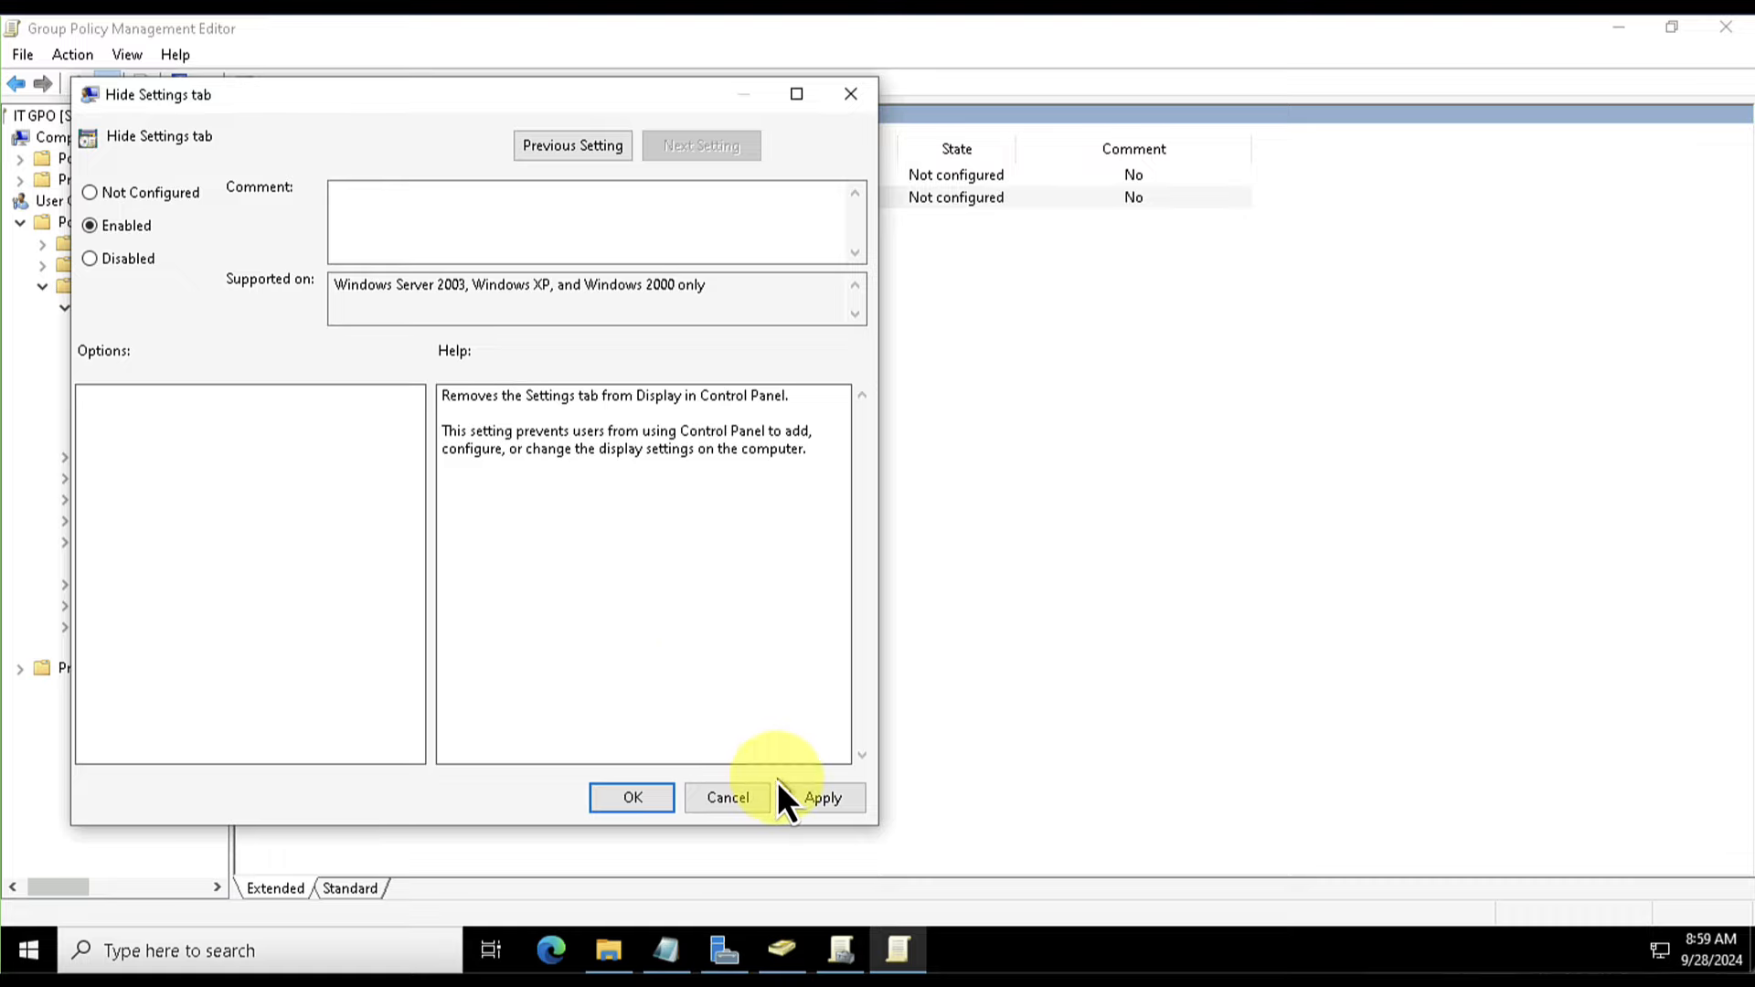
pyautogui.click(802, 799)
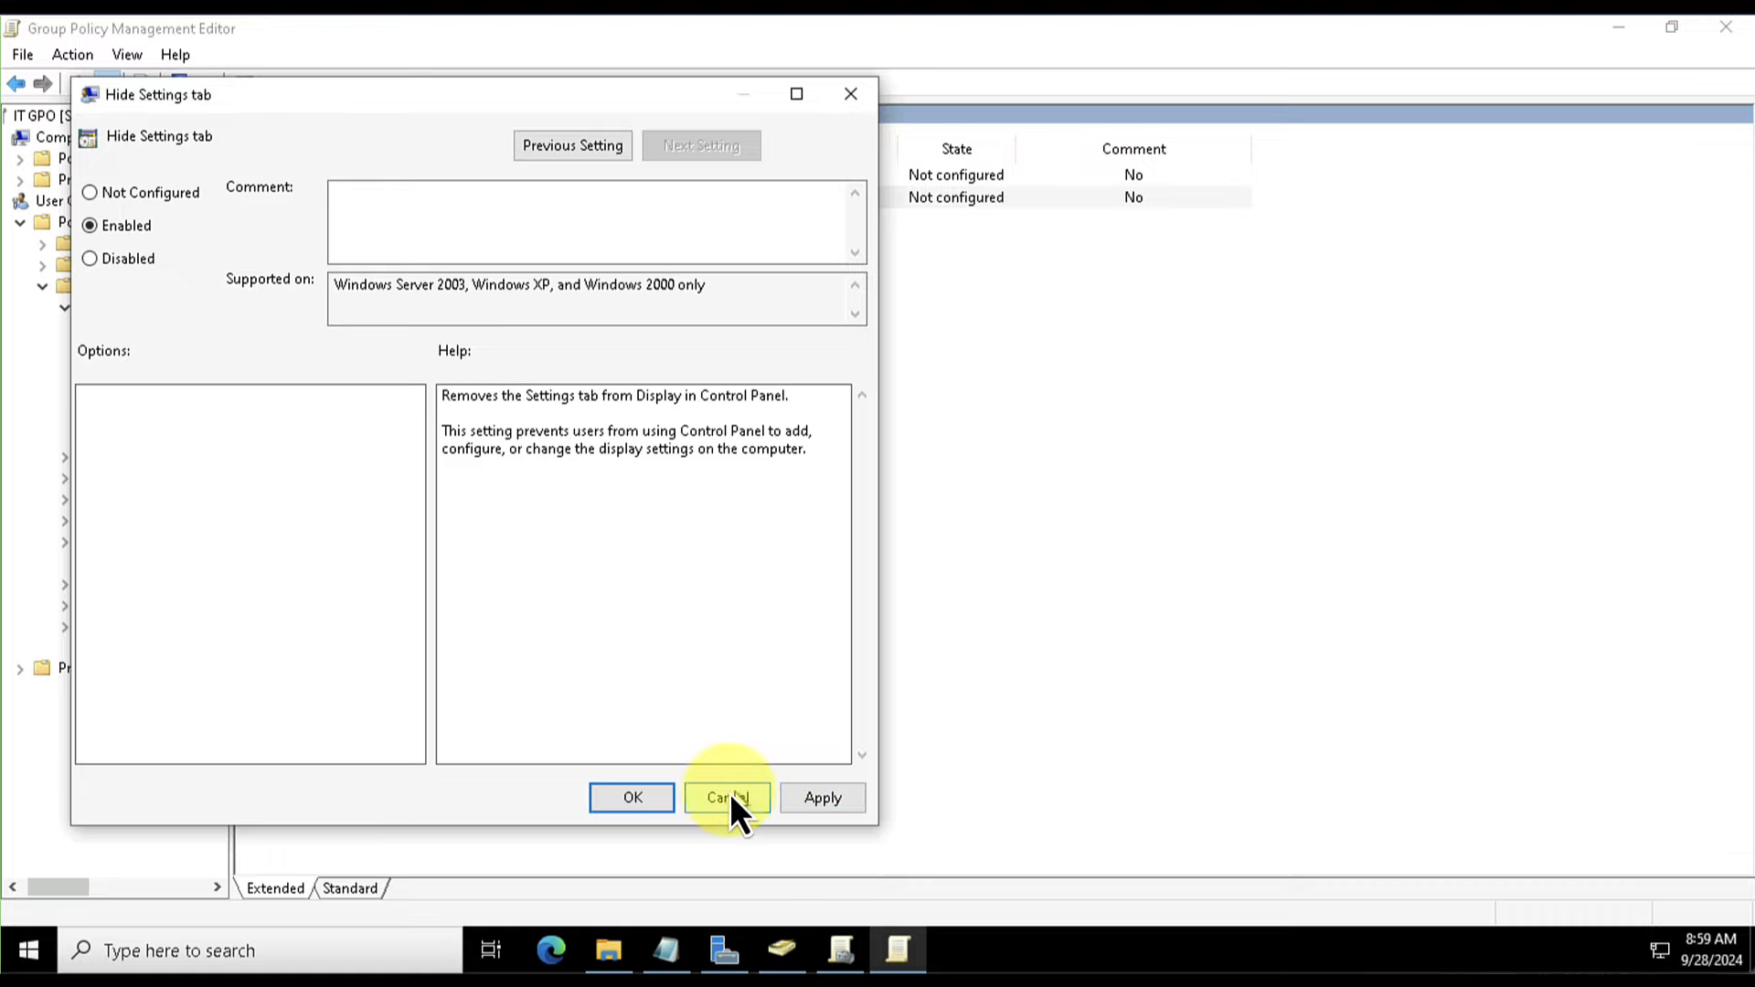
pyautogui.click(727, 797)
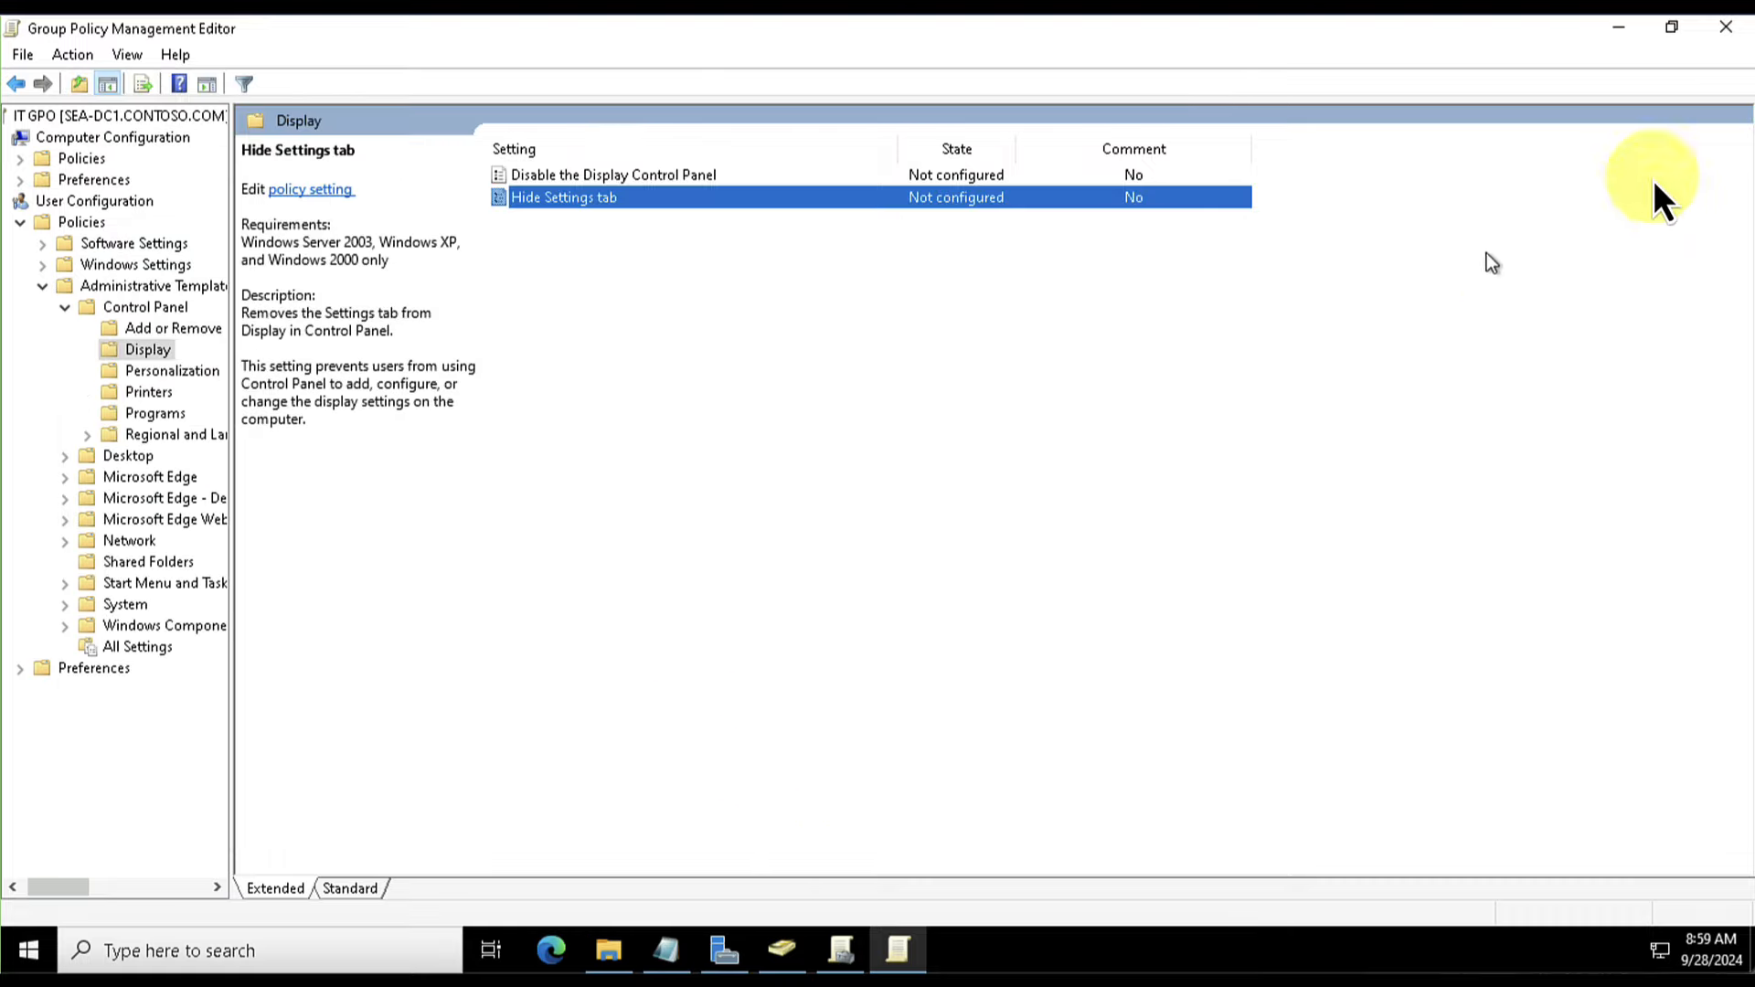
# - Close the Group Policy Management Editor, switch to Server Manager and open Event Viewer
pyautogui.click(1720, 27)
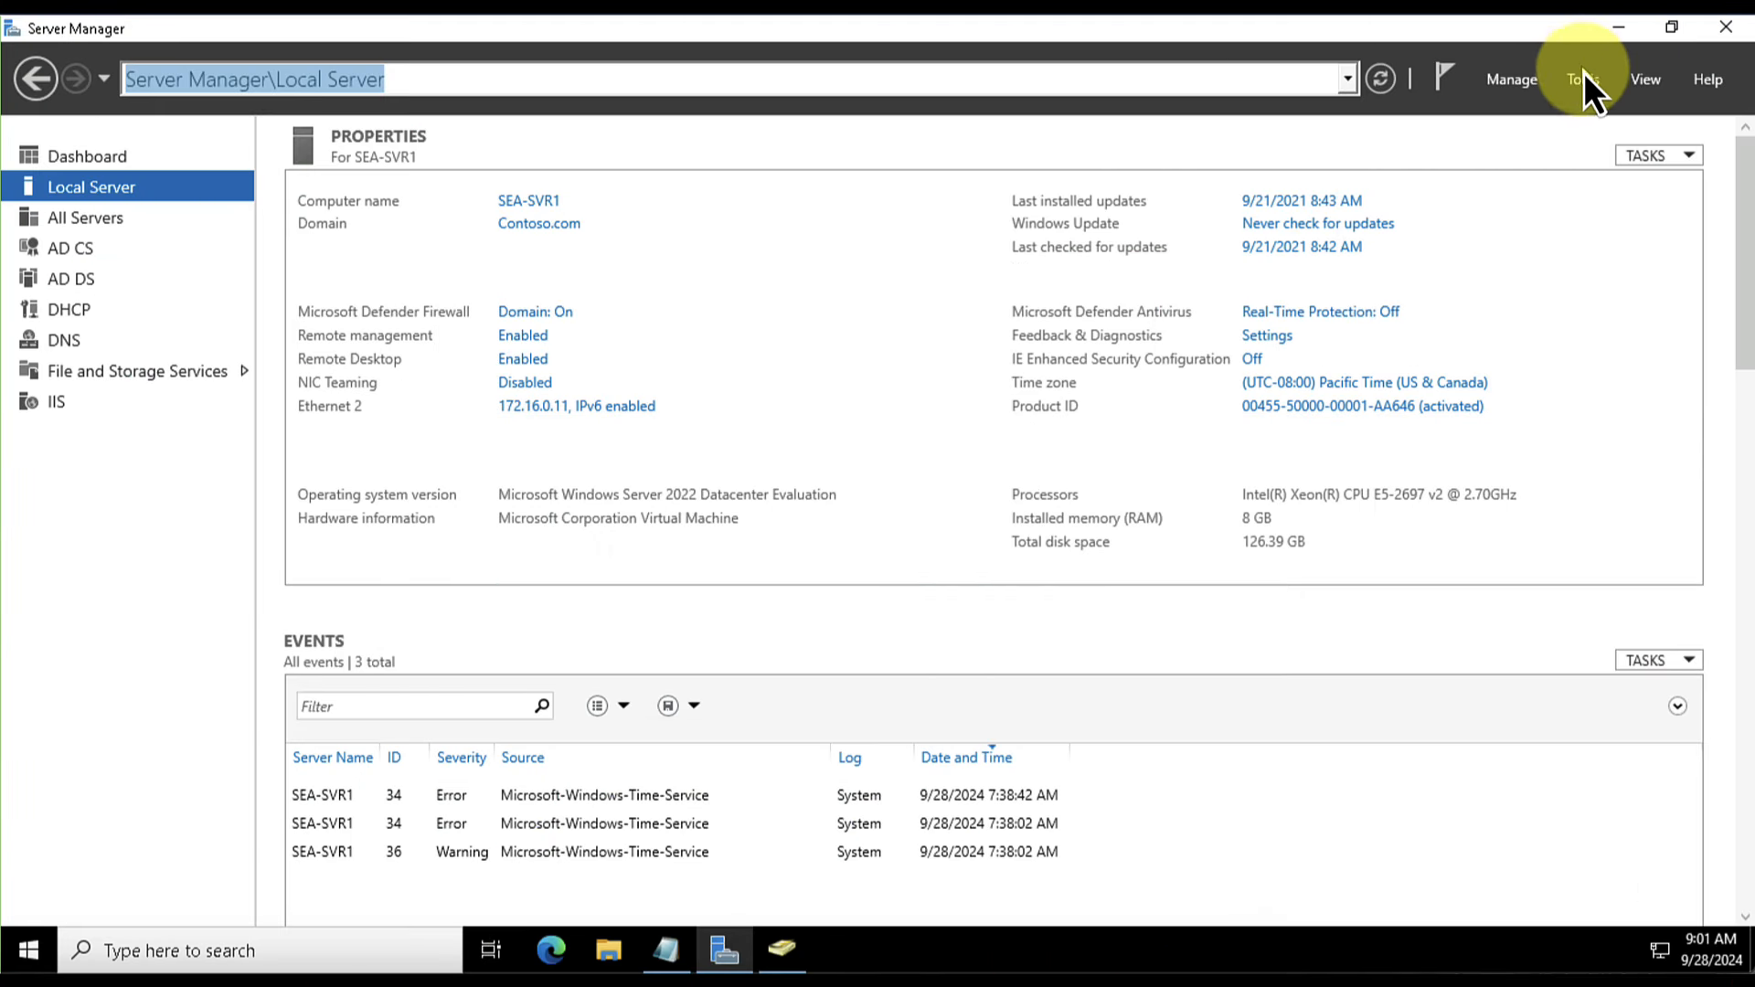
pyautogui.click(1583, 81)
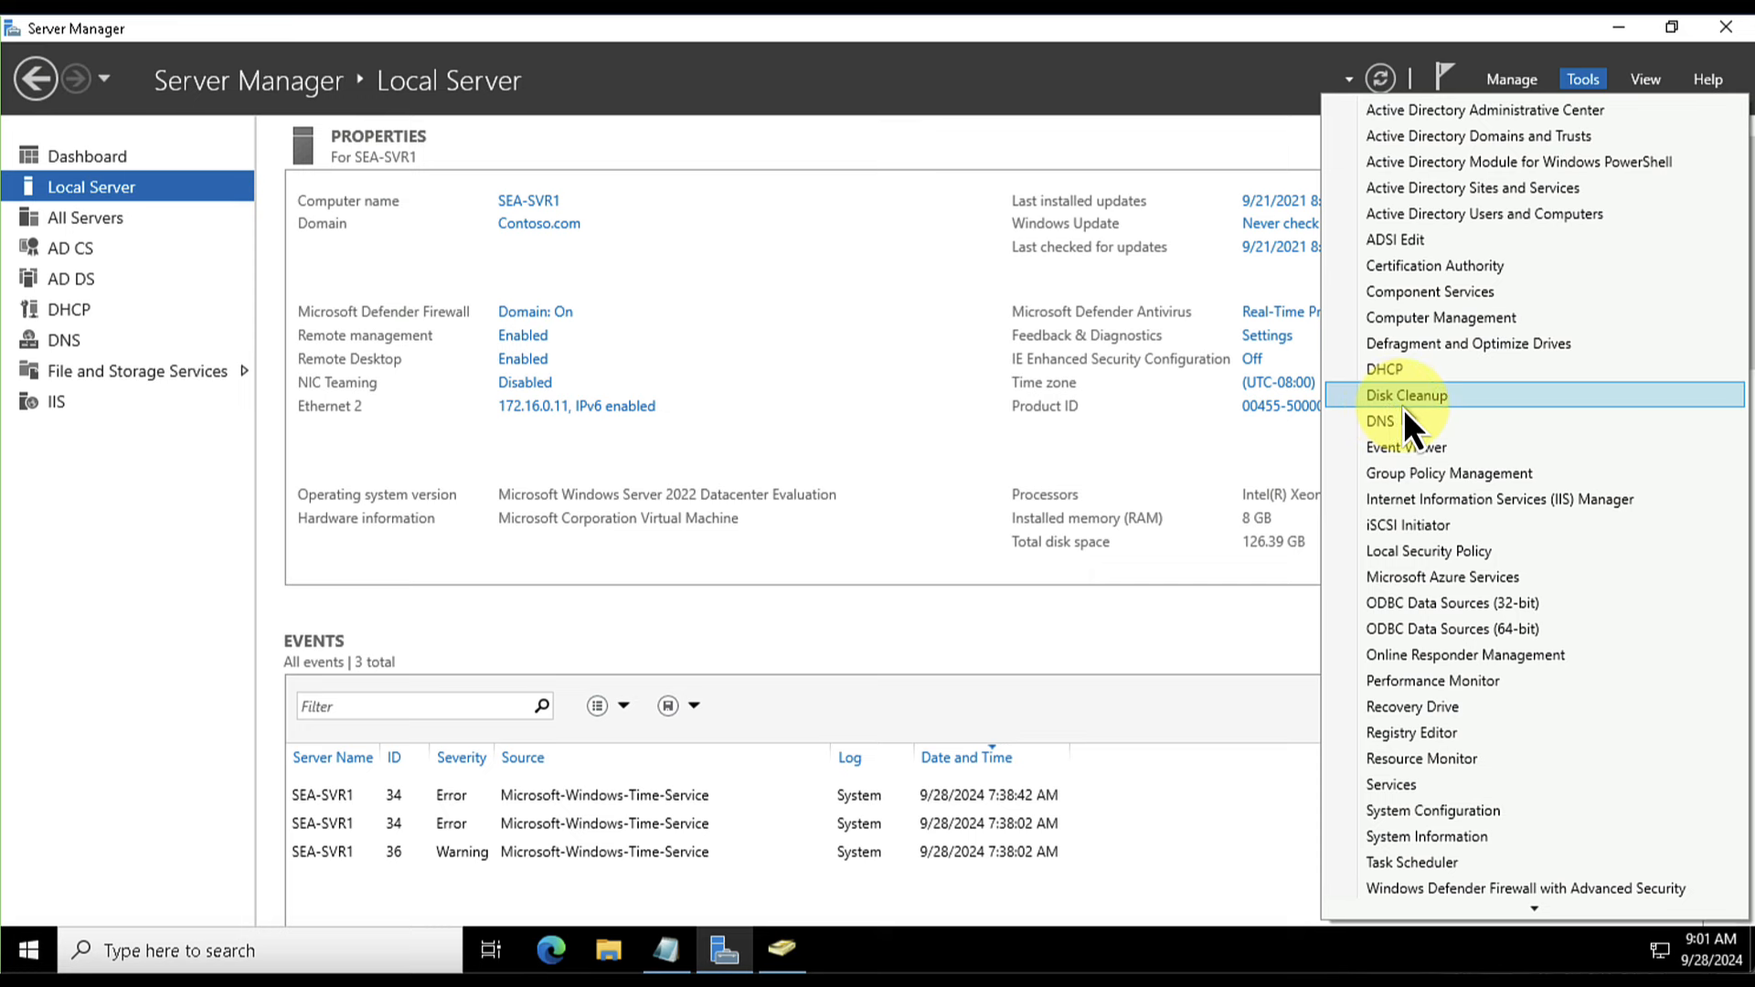
pyautogui.click(1416, 450)
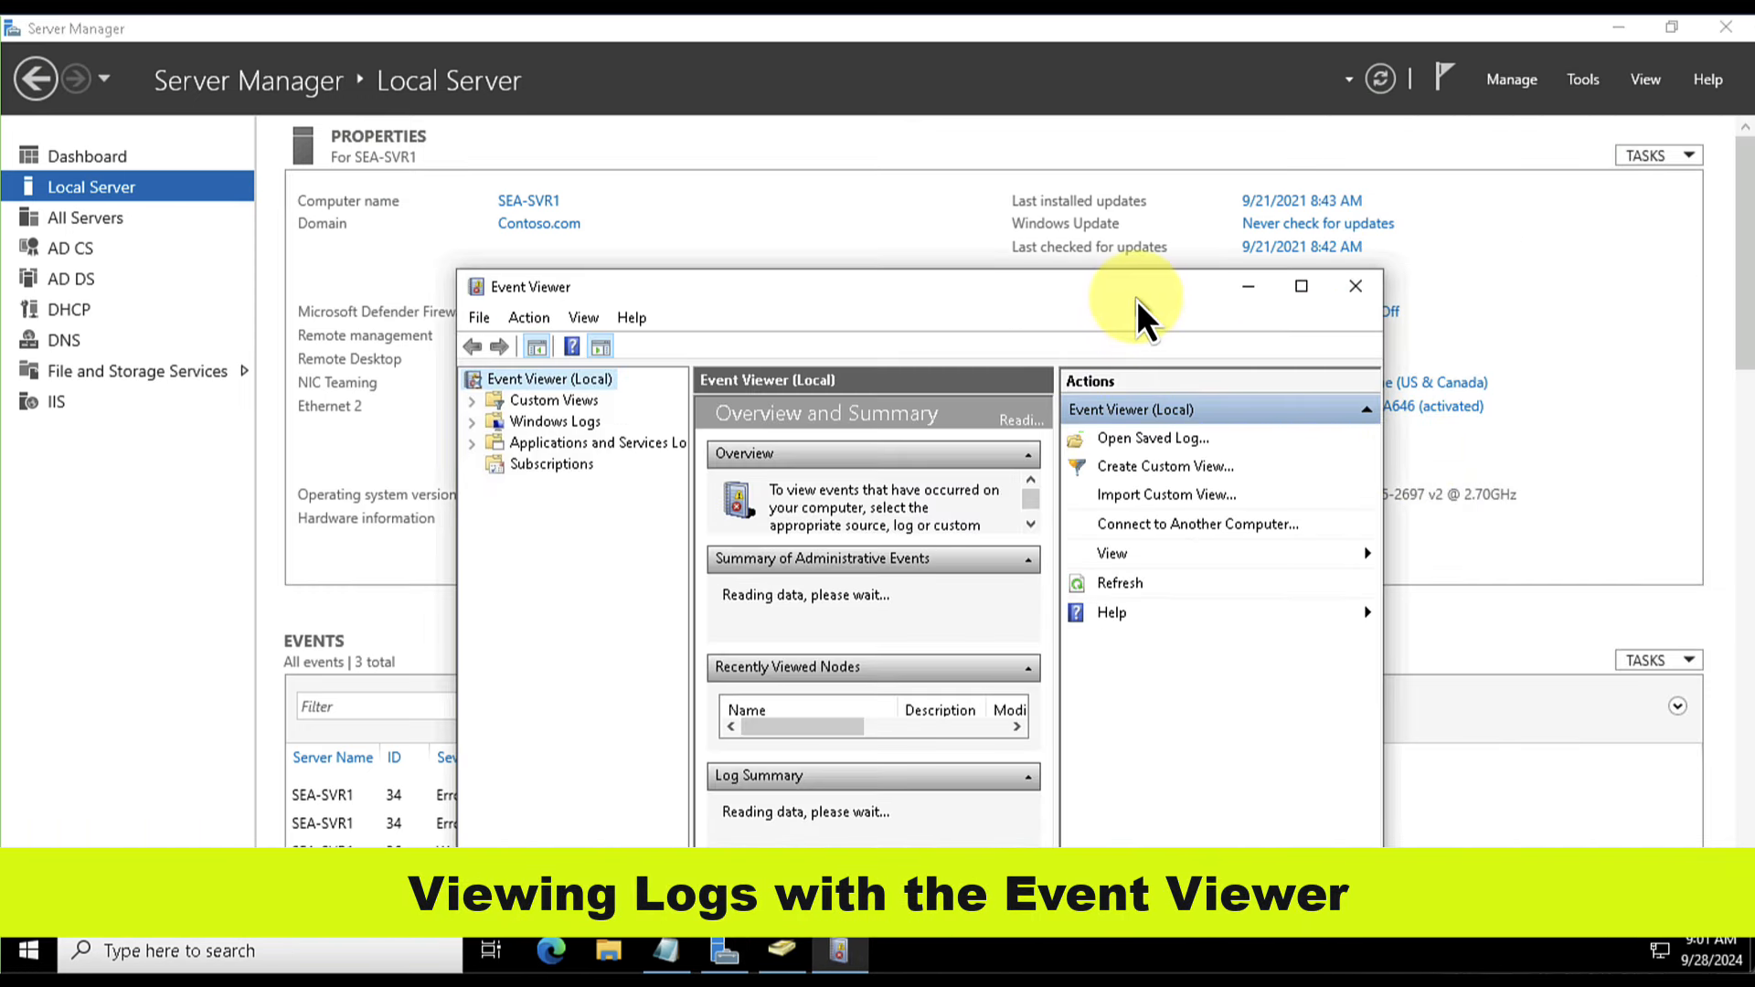
# - Maximize Event Viewer, expand Windows Logs, and view the Application, Security, Setup, System and Forwarded Events logs in turn
pyautogui.doubleClick(1138, 299)
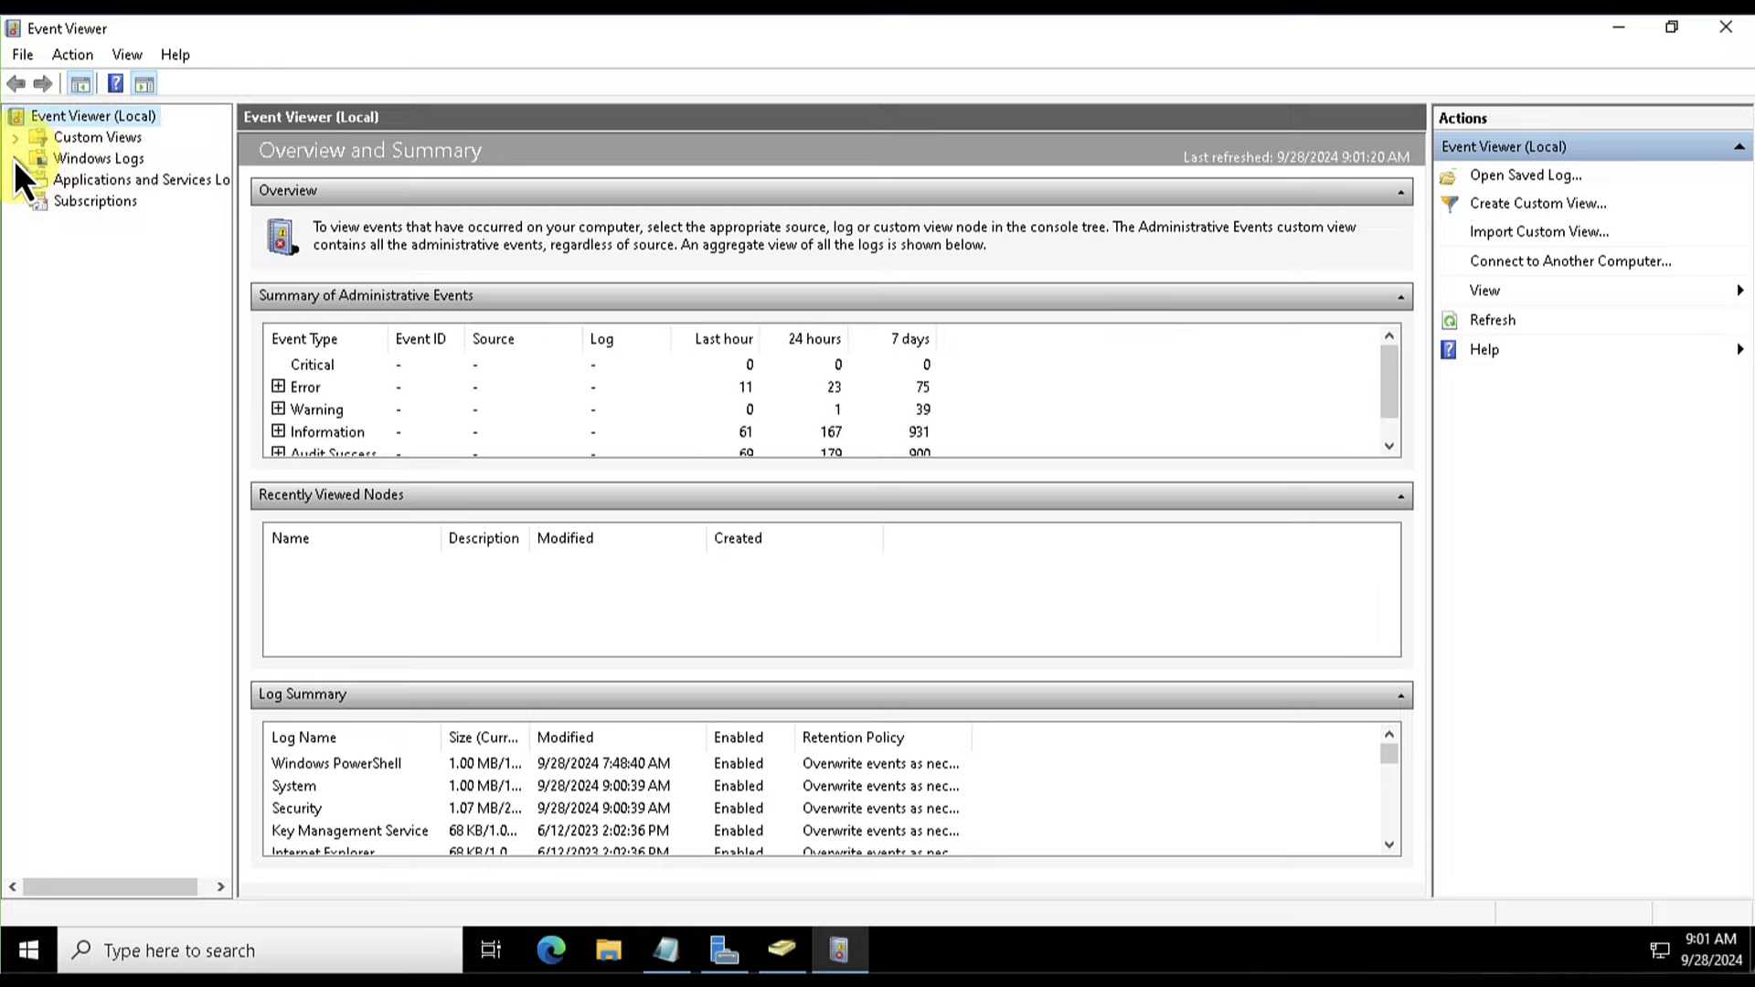
pyautogui.click(15, 159)
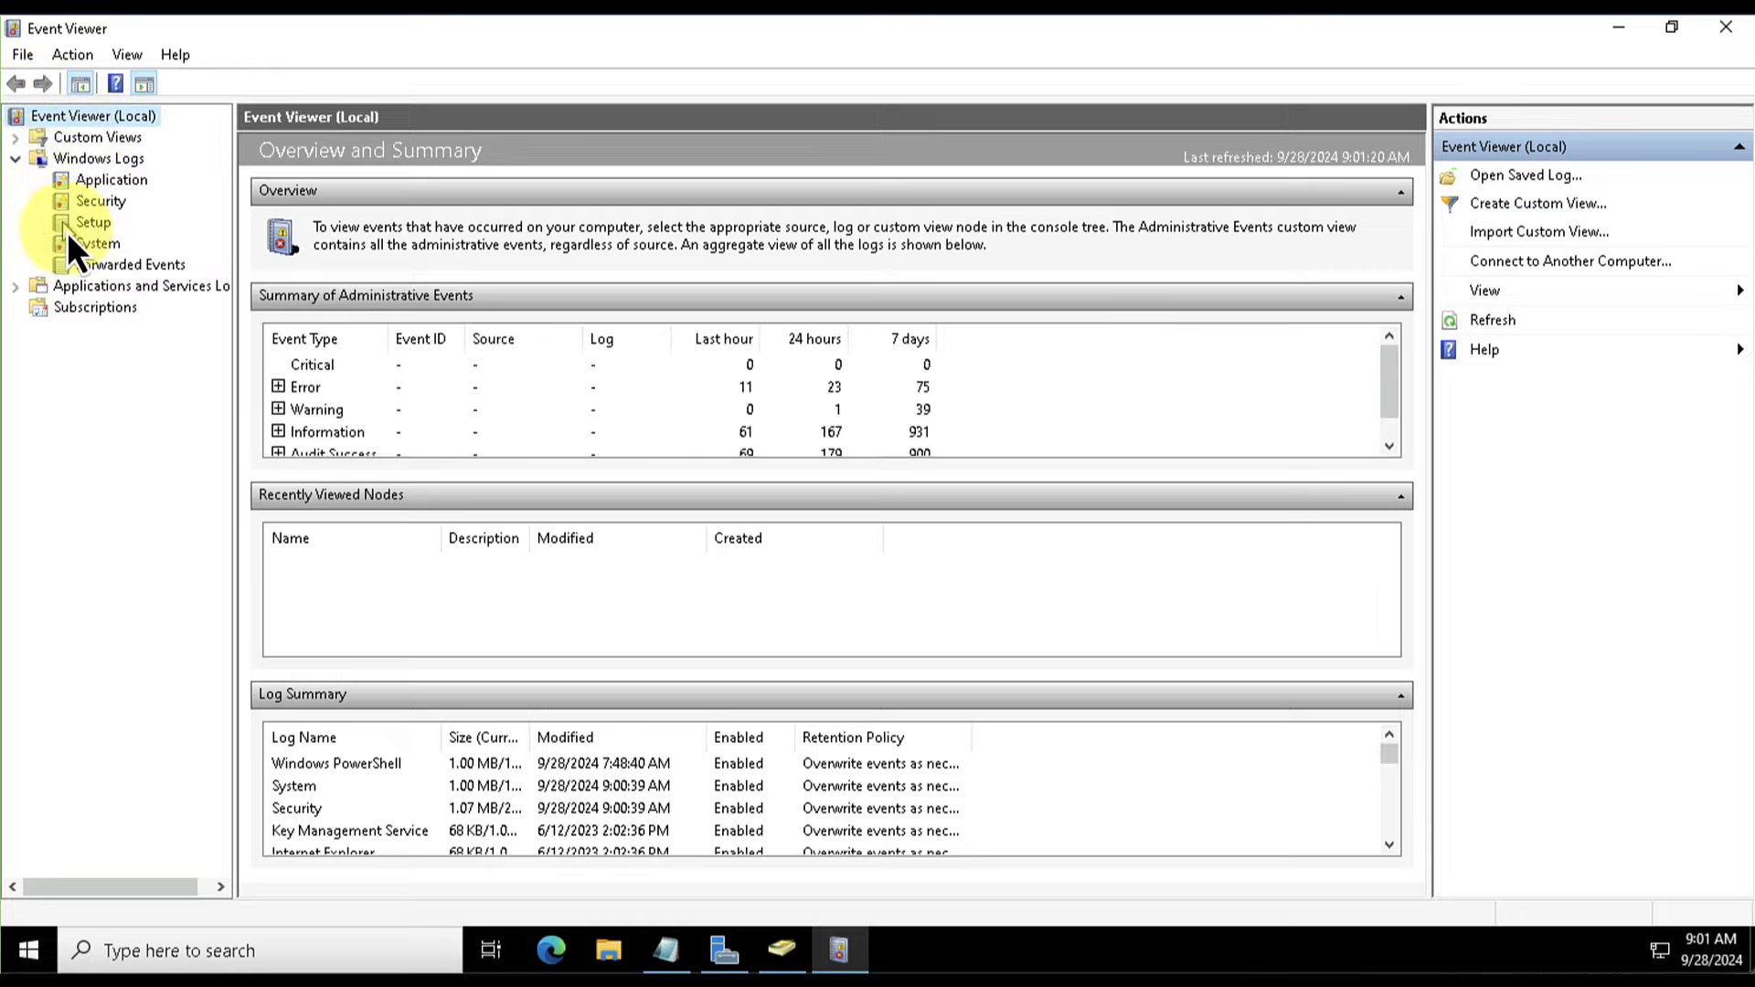
pyautogui.click(85, 184)
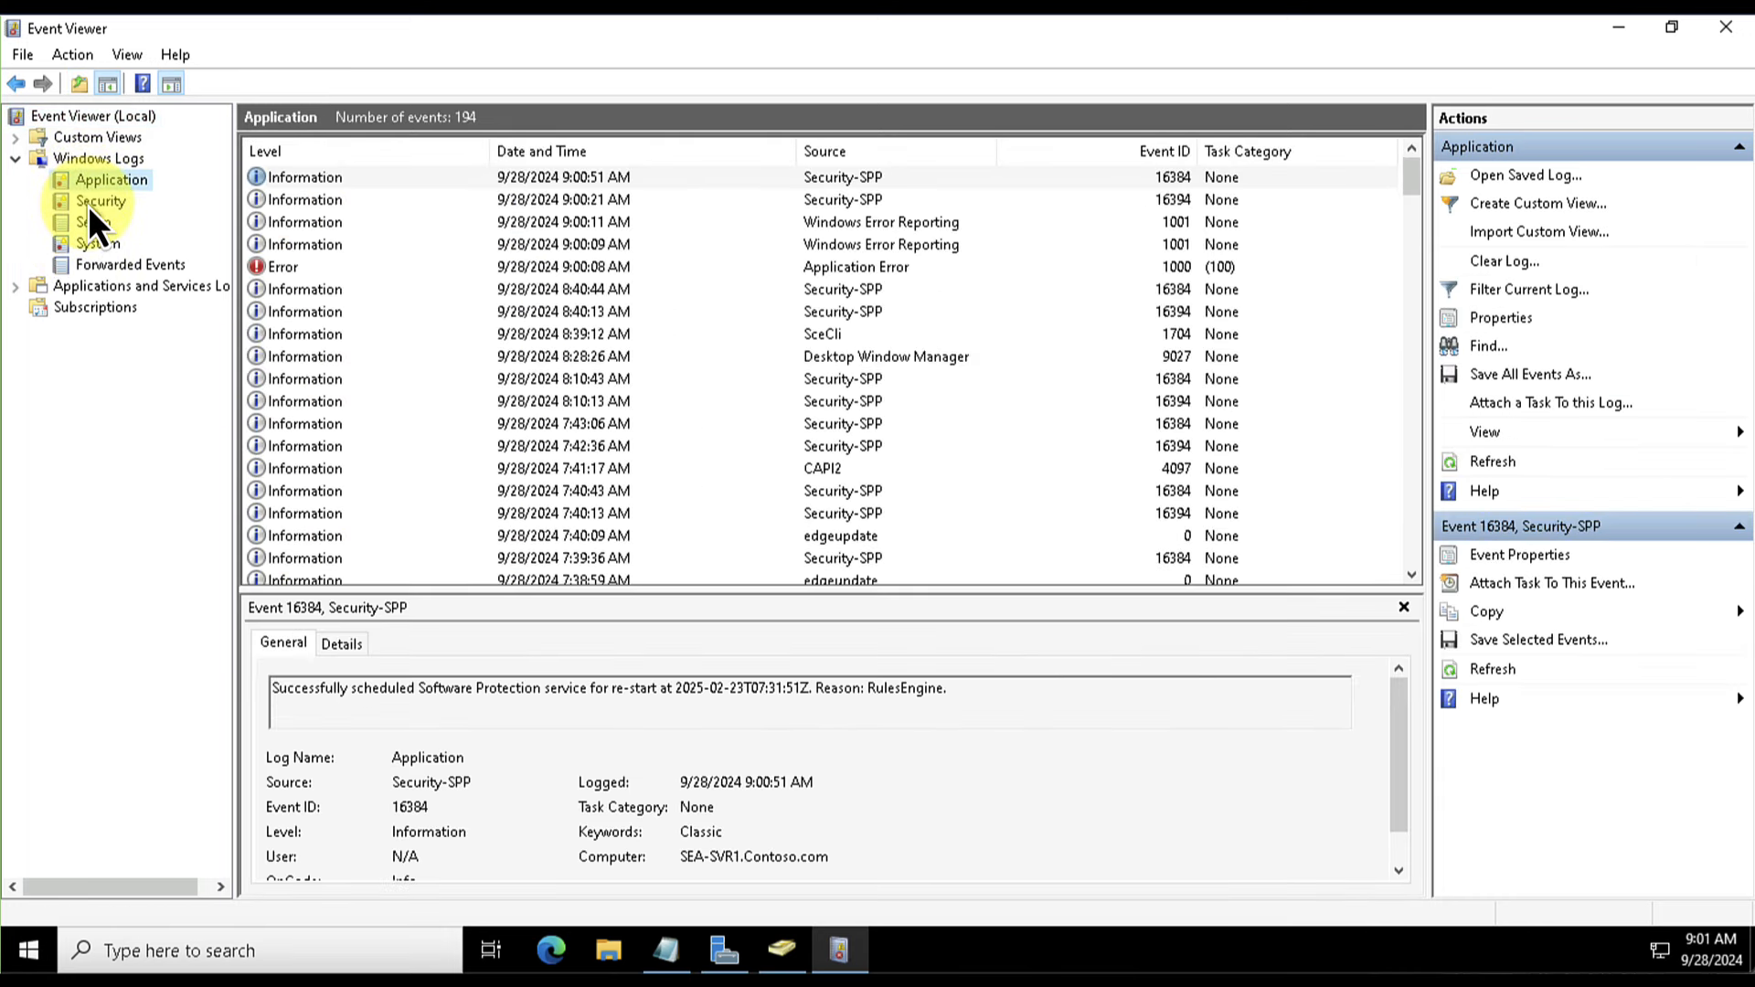
pyautogui.click(88, 206)
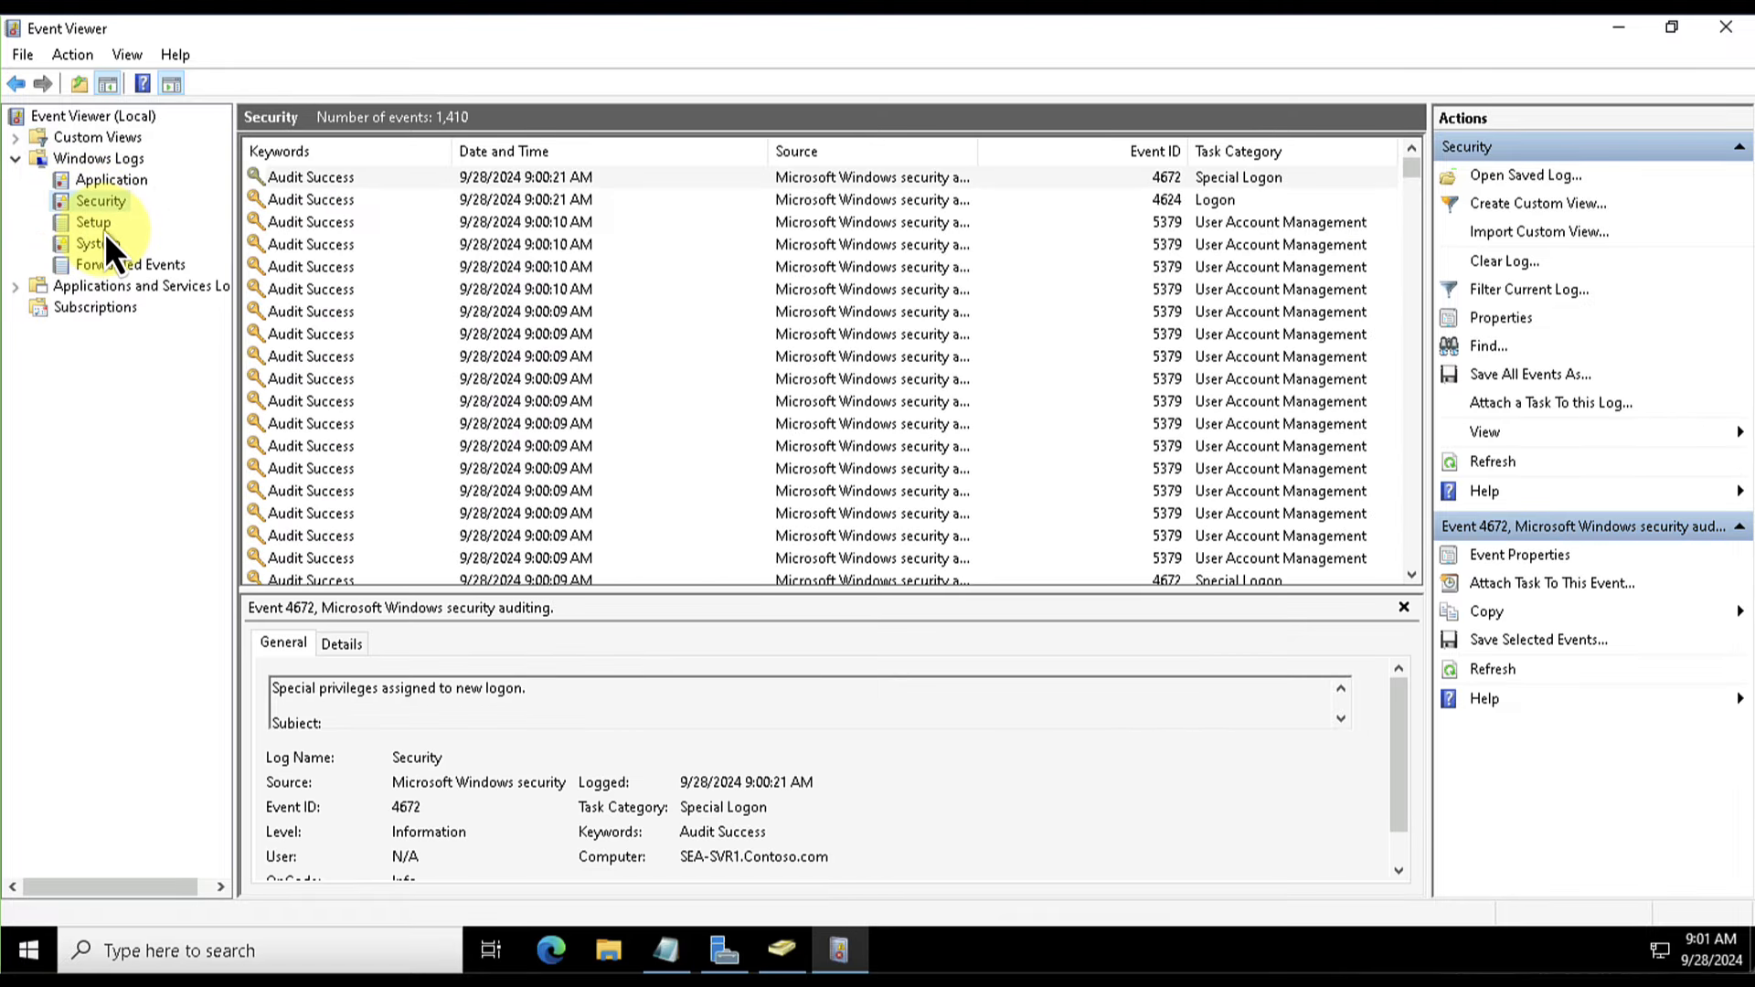
pyautogui.click(104, 229)
pyautogui.click(90, 241)
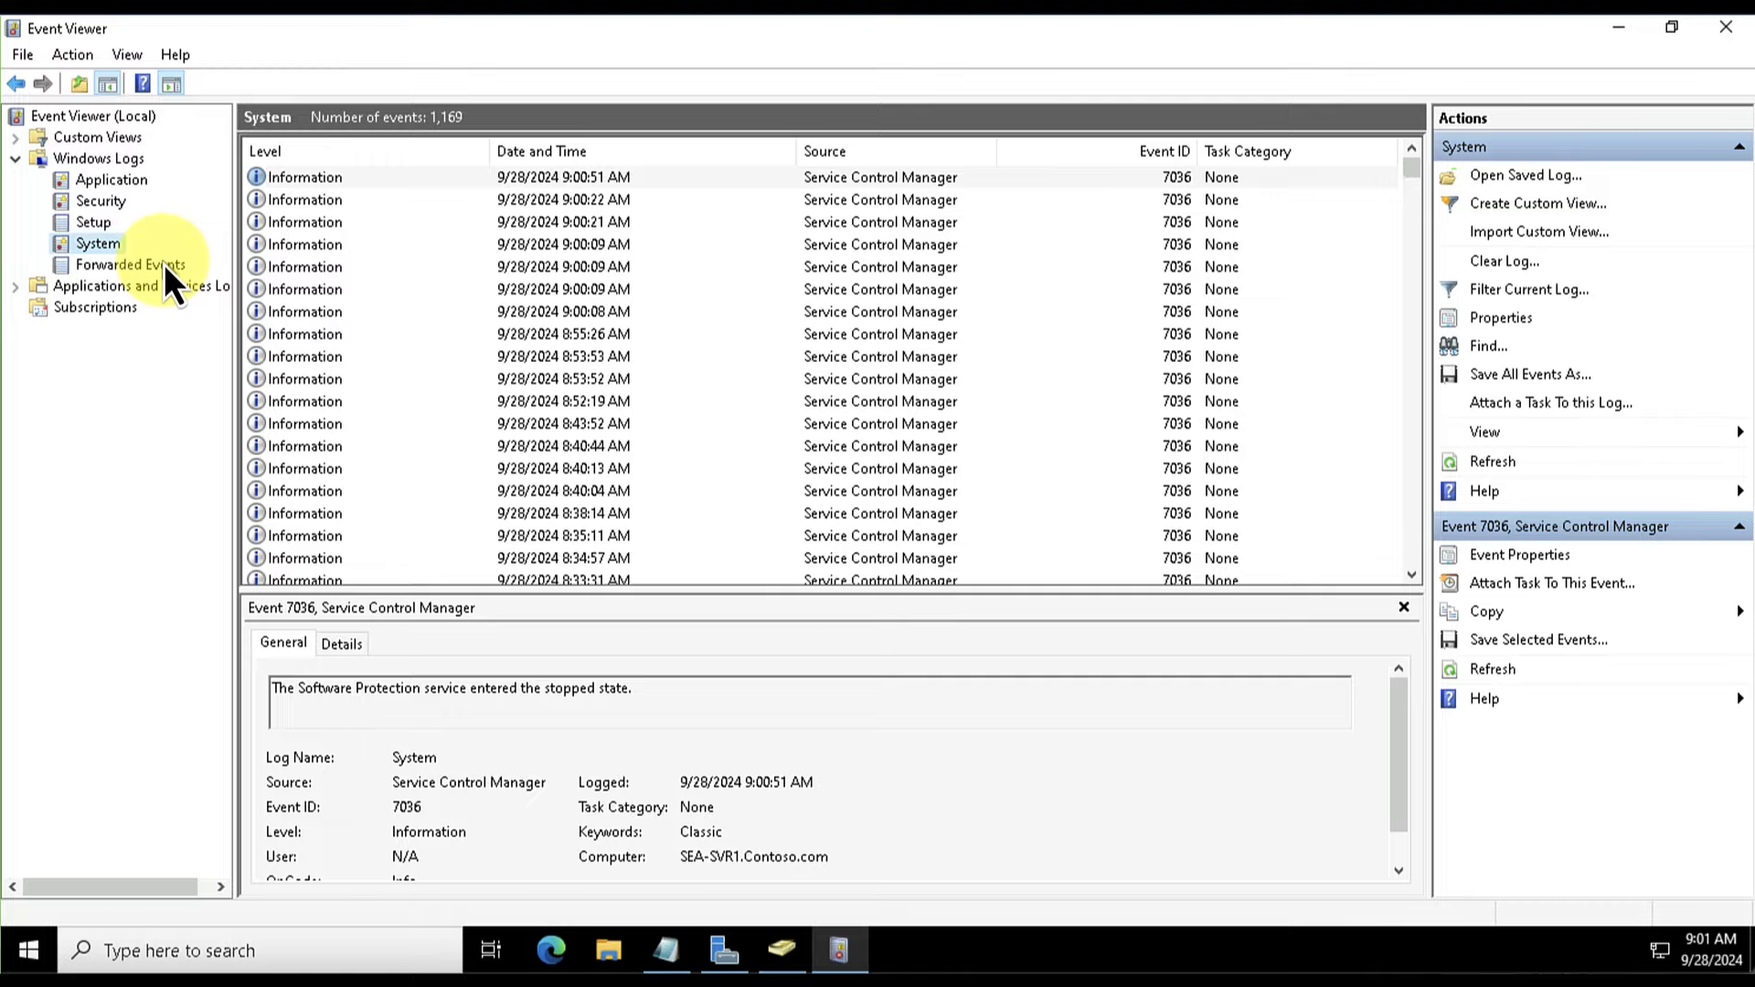
pyautogui.click(165, 265)
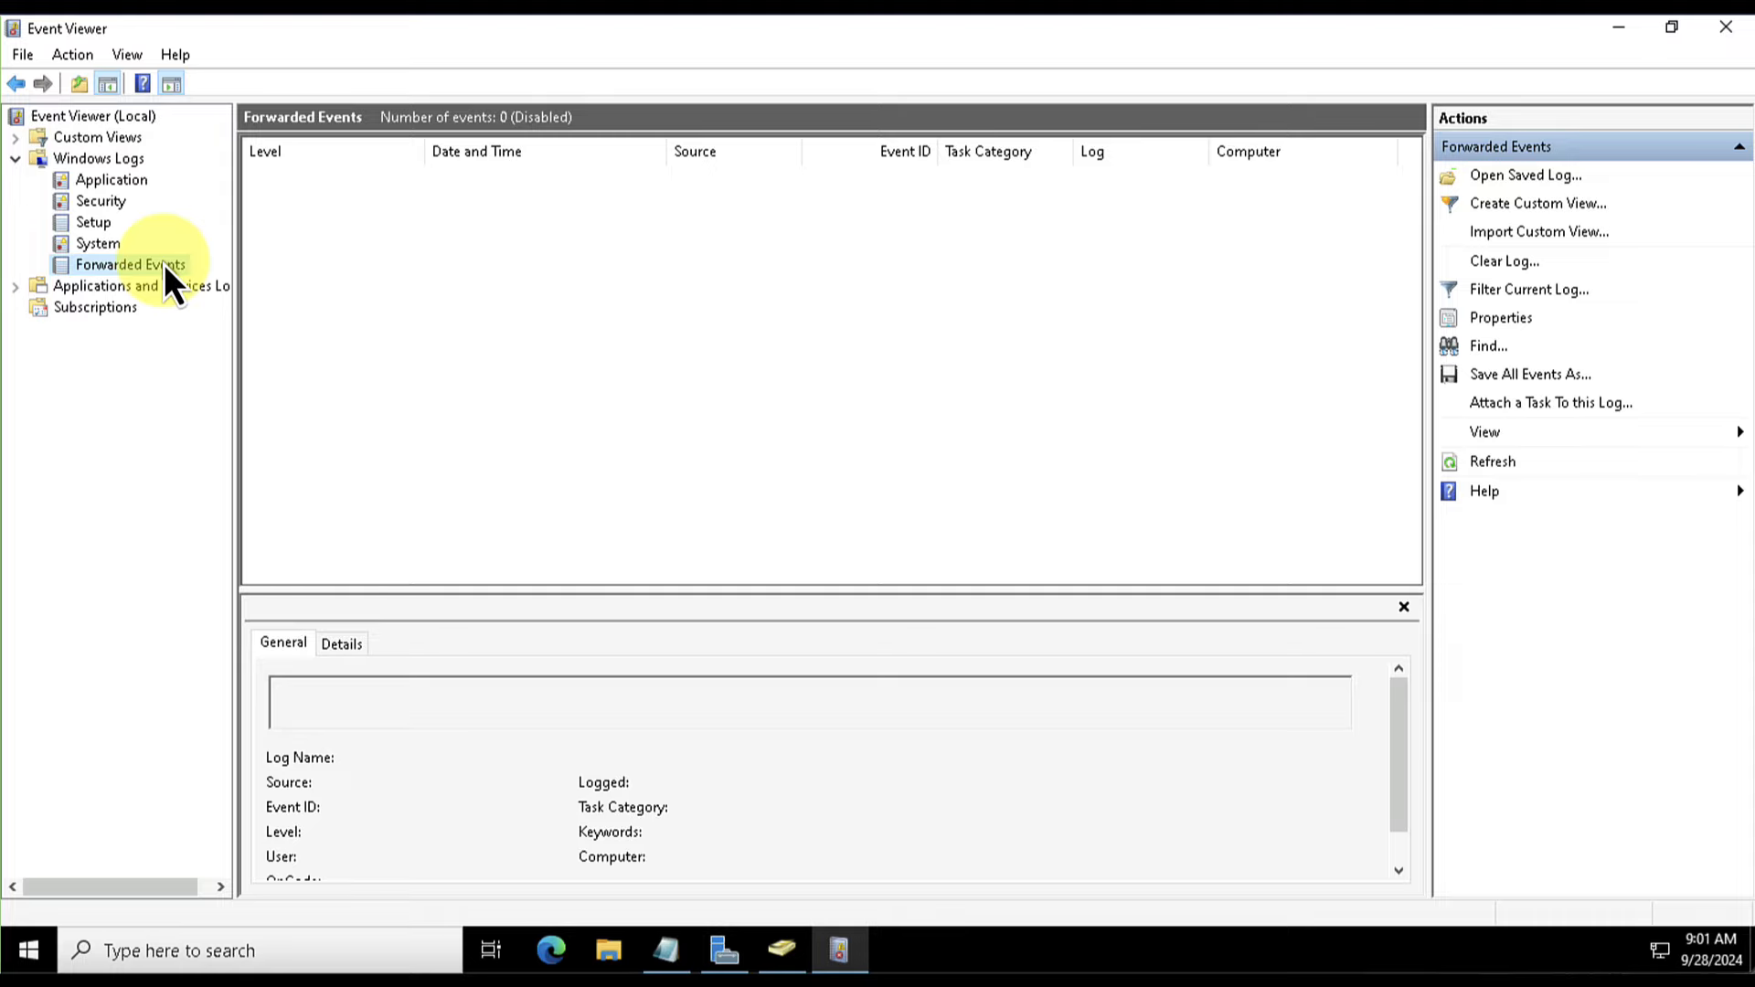
# - Browse the Security log's audit events and select the Logon event with ID 4624 logged at 8:02:02 AM
pyautogui.click(96, 200)
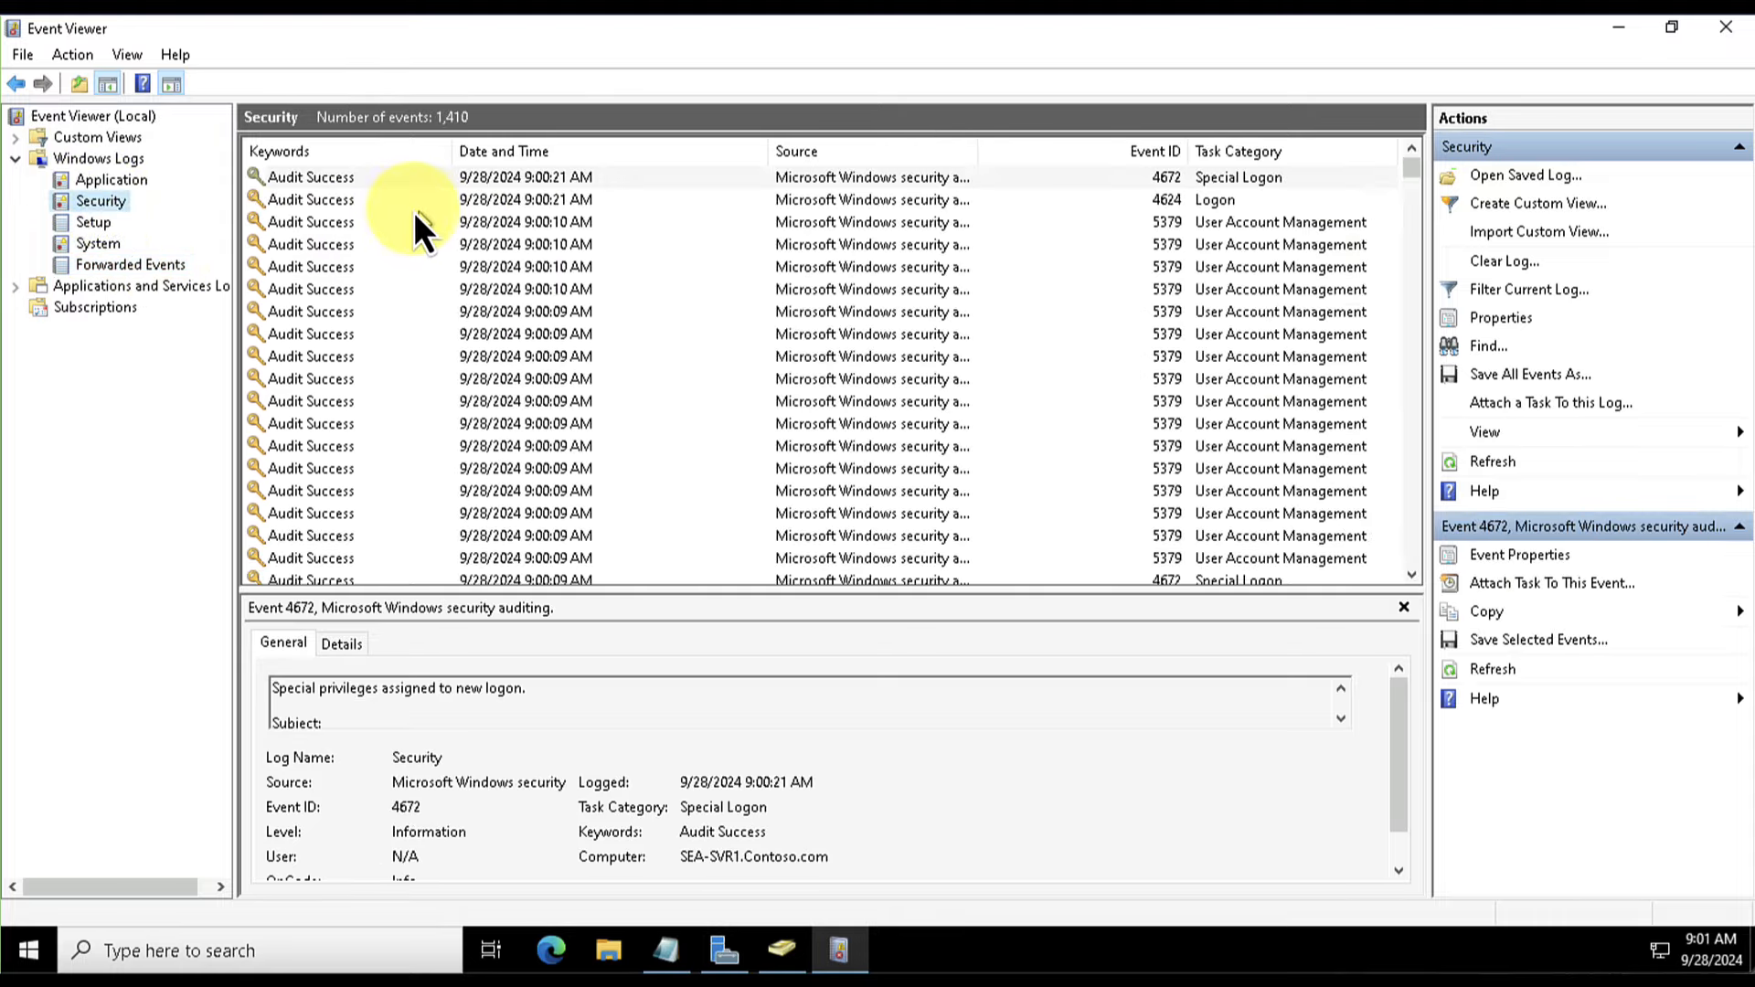
pyautogui.scroll(-10, 383, 315)
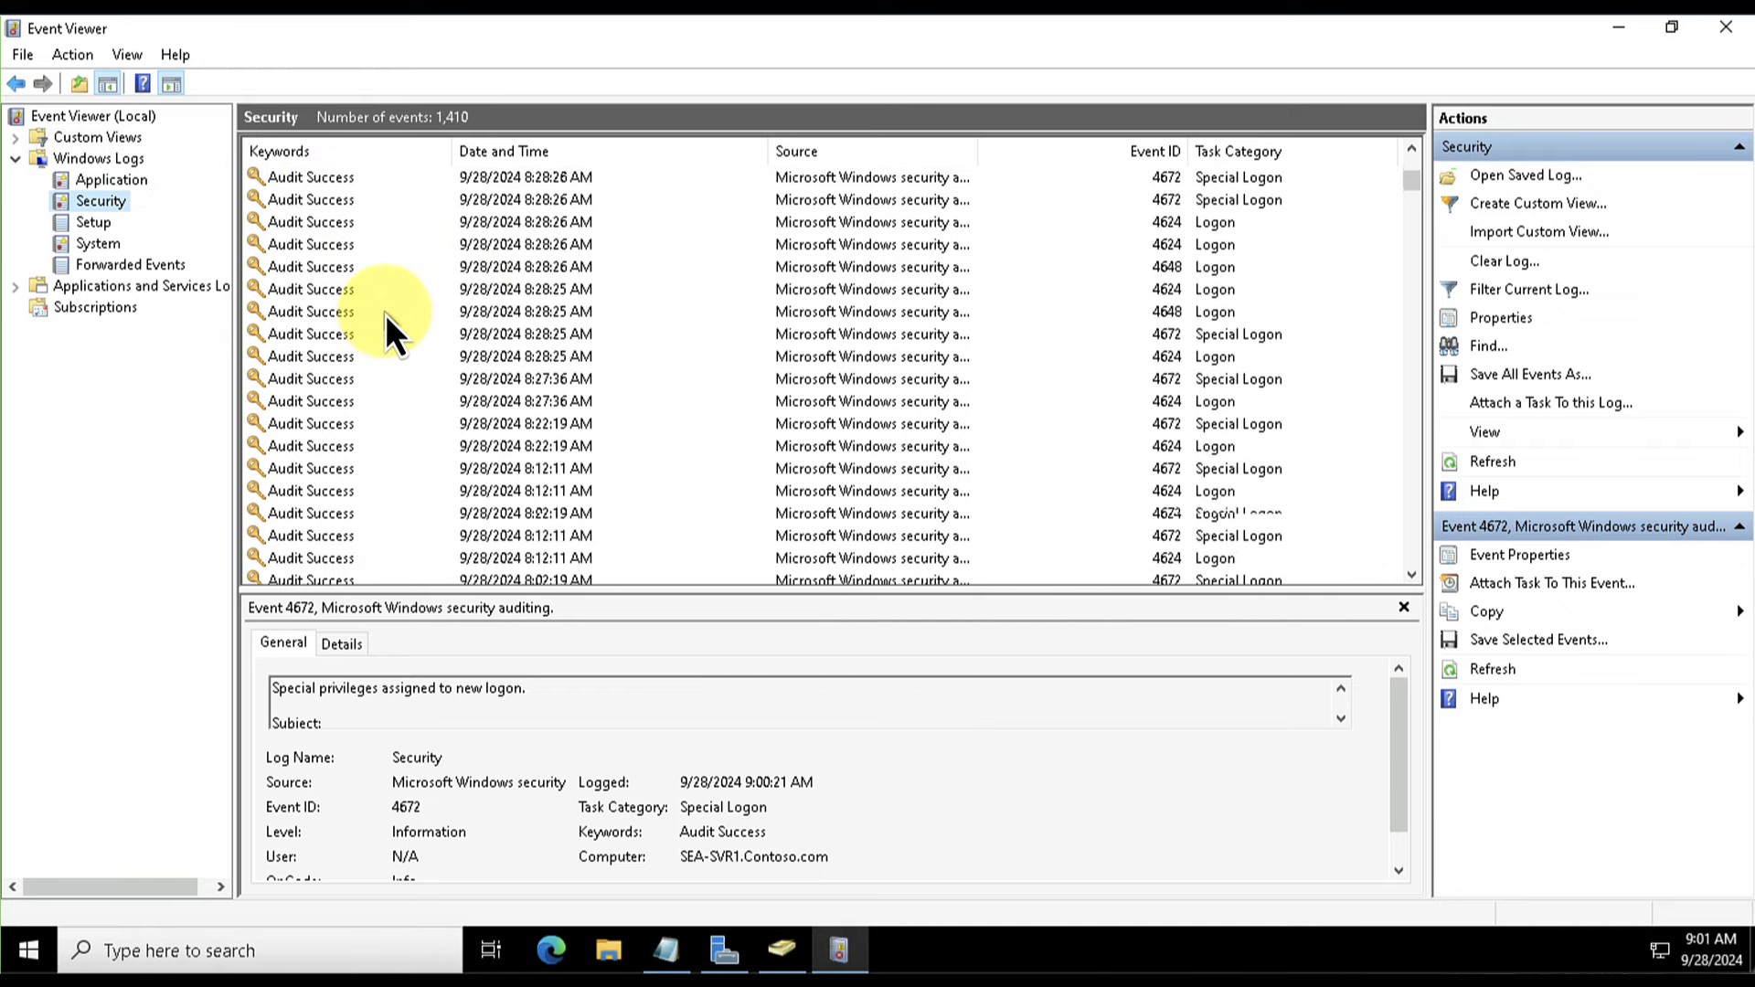
pyautogui.scroll(-10, 386, 320)
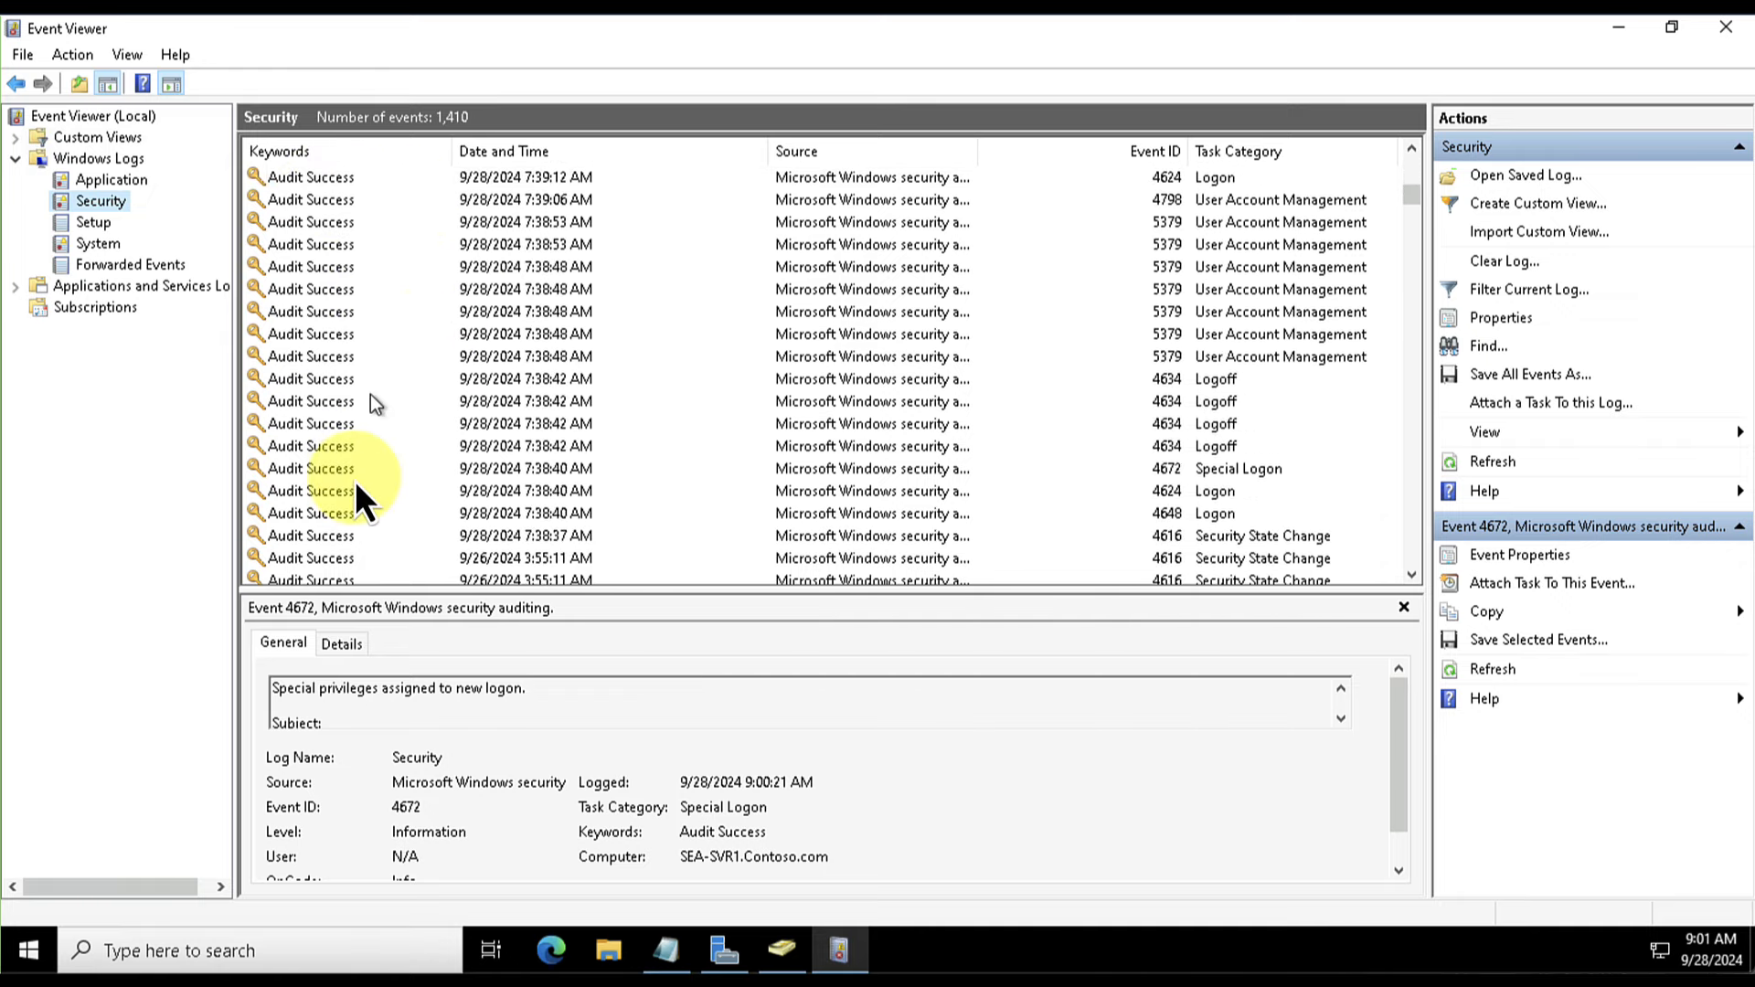
pyautogui.scroll(10, 284, 301)
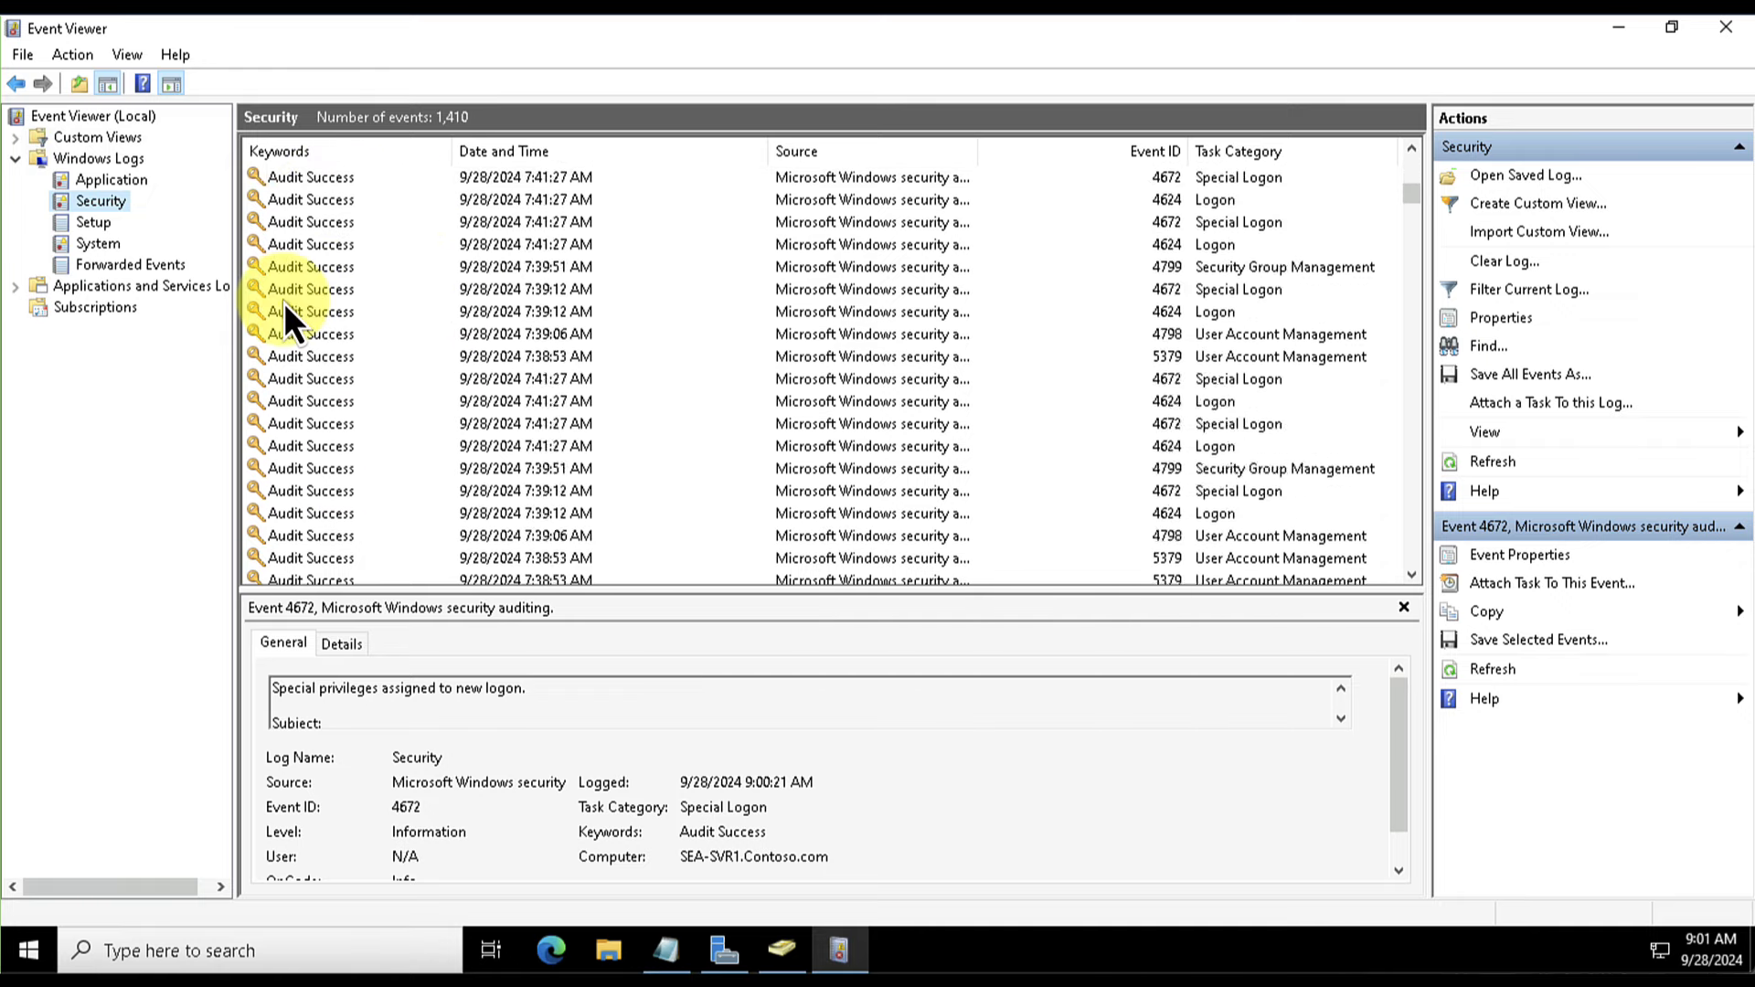
pyautogui.click(287, 199)
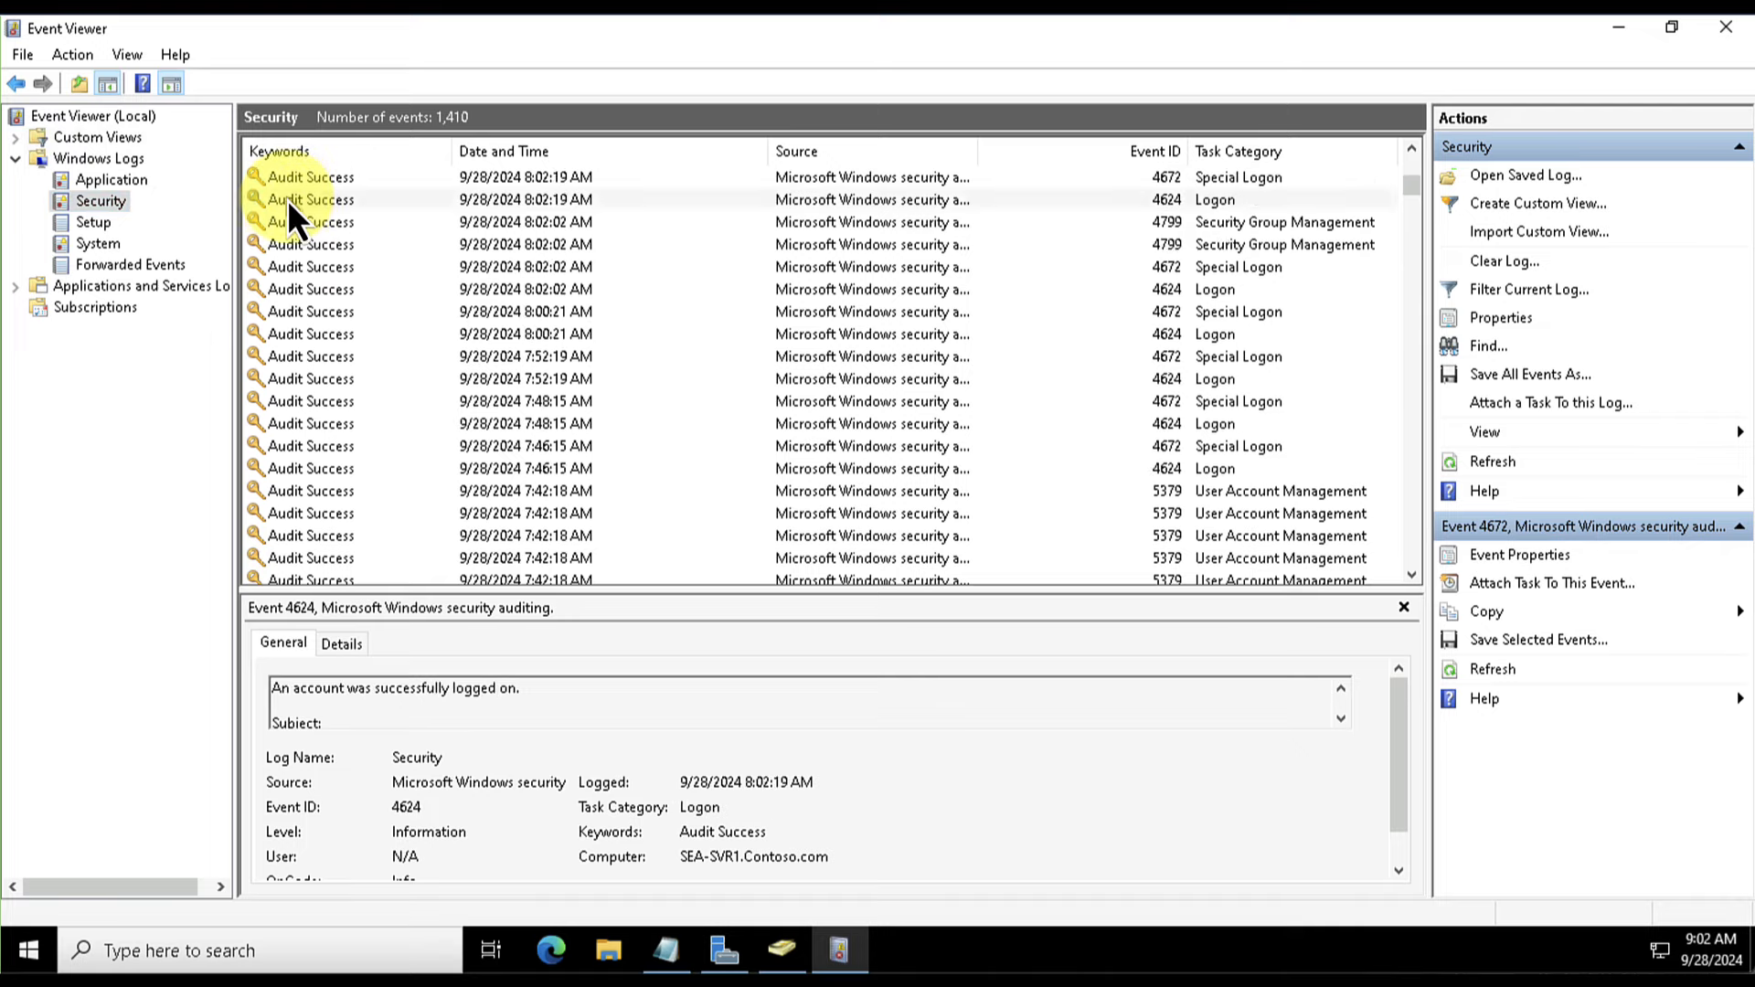
pyautogui.click(1066, 289)
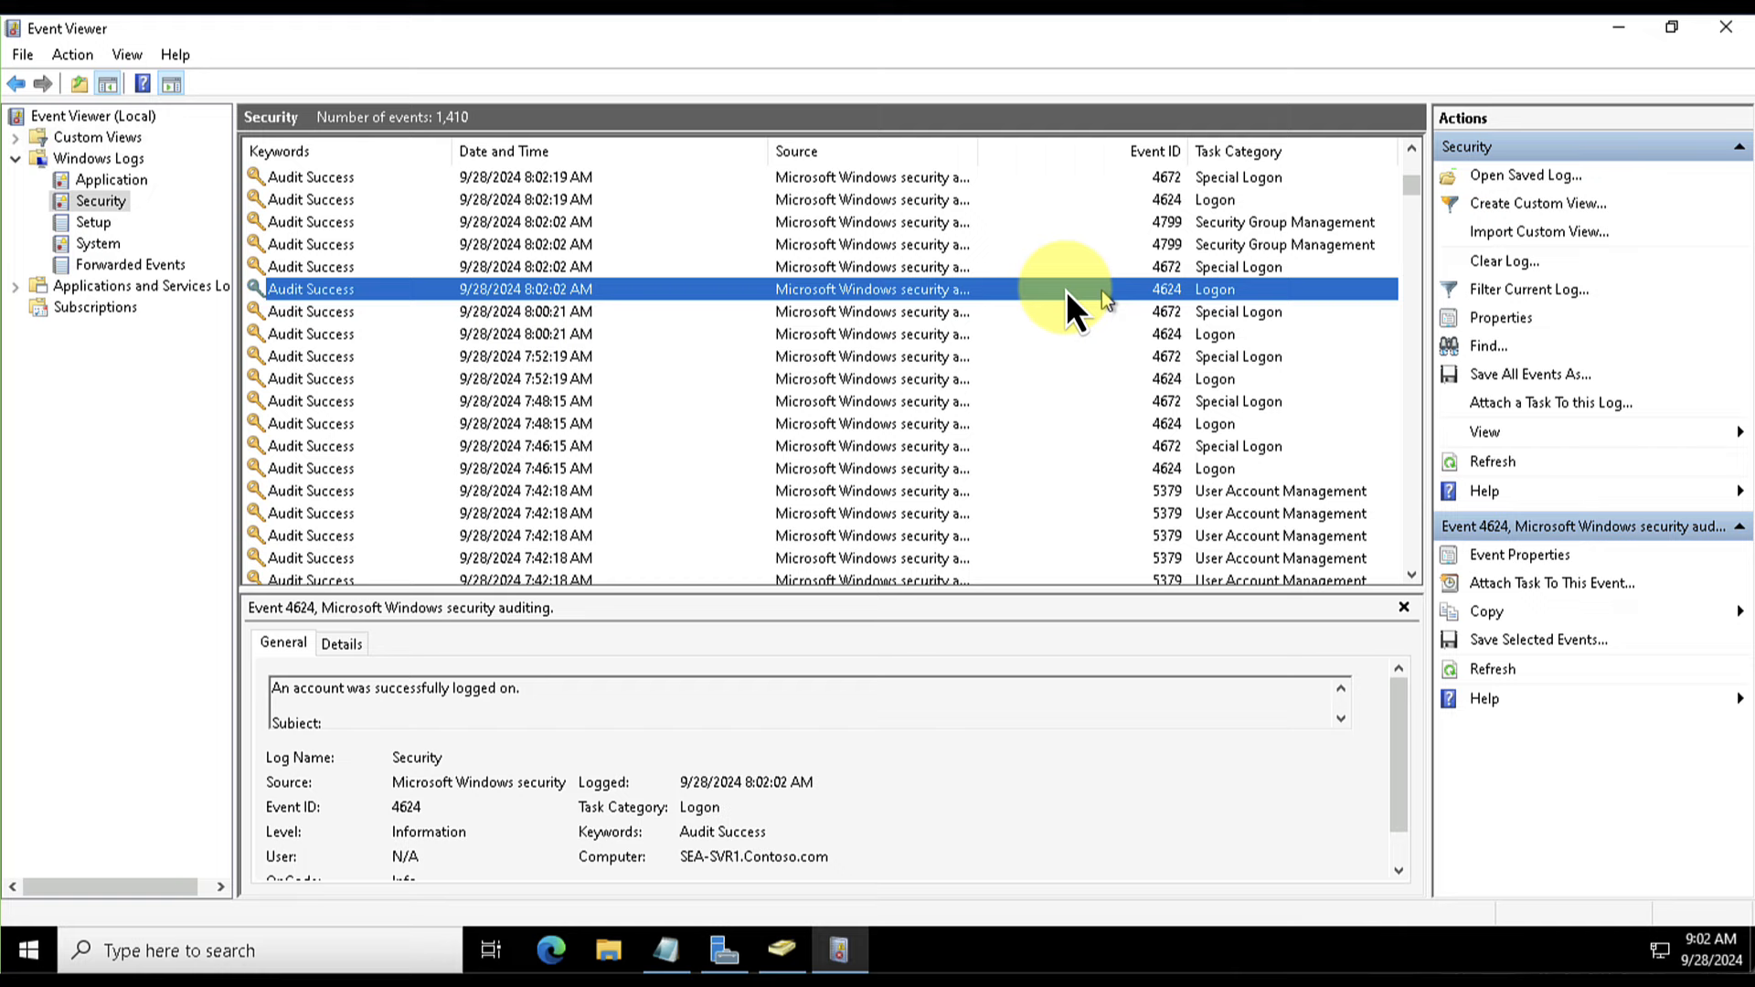
# - Open the selected Logon event's properties, read its general information and detailed event data, and close them
pyautogui.doubleClick(314, 289)
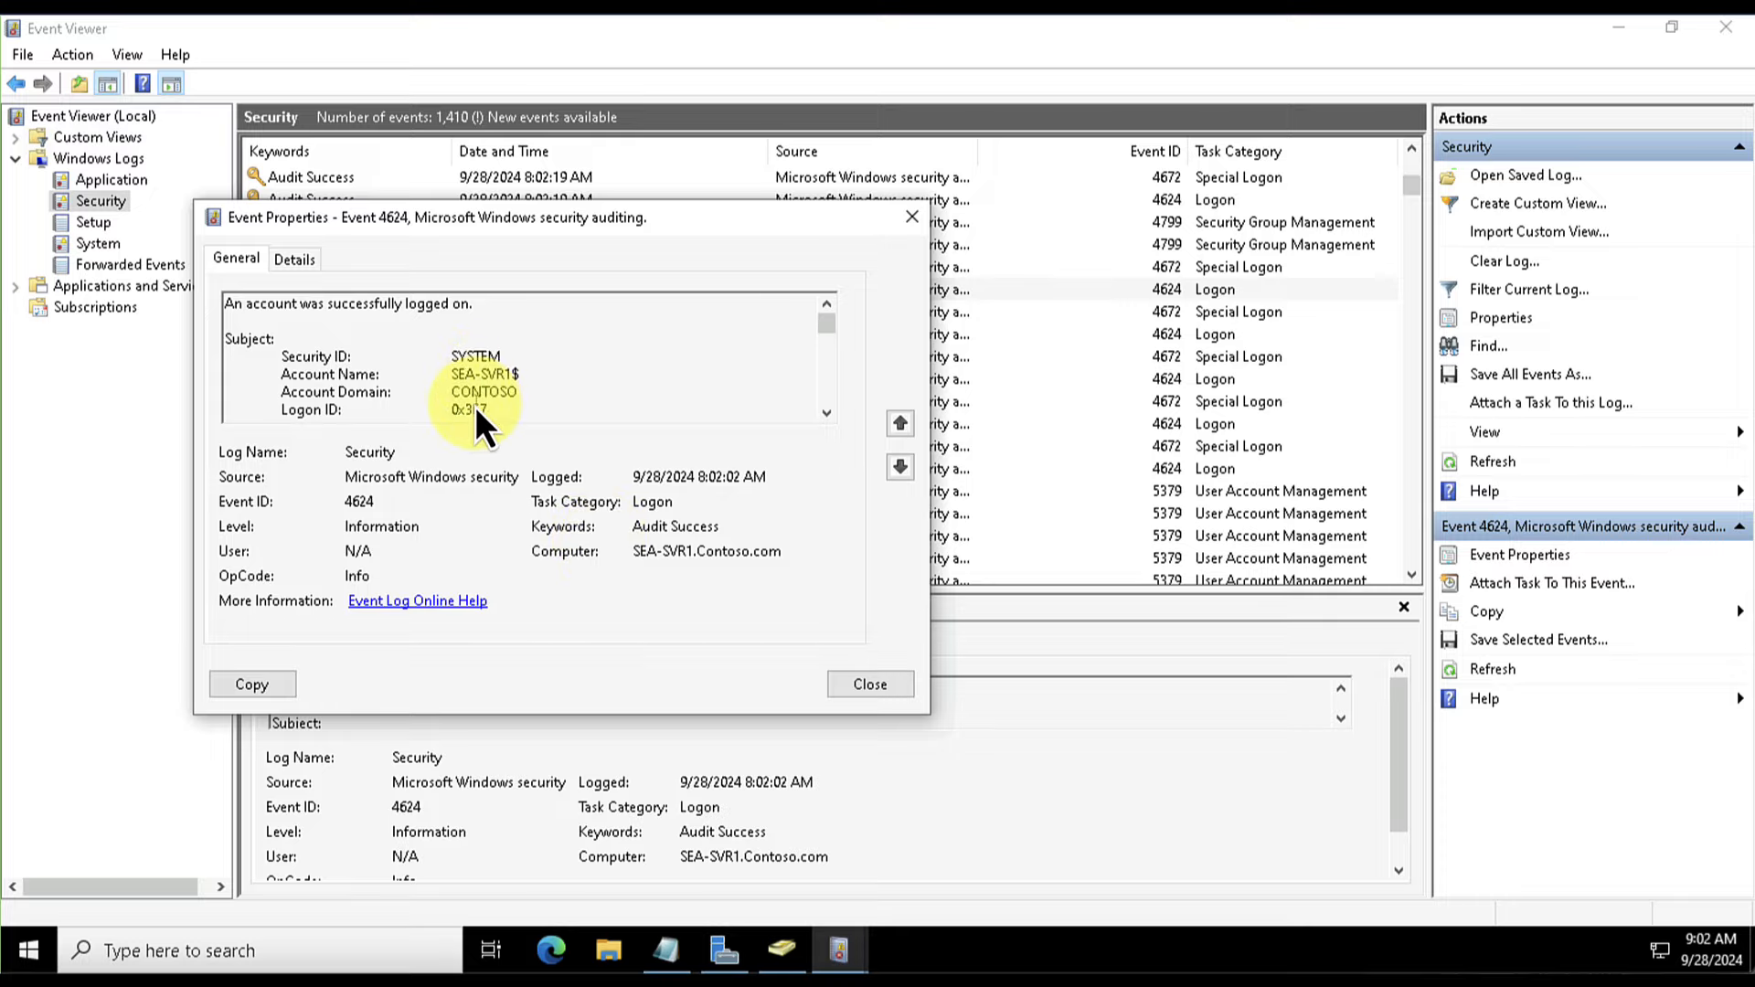
pyautogui.click(301, 266)
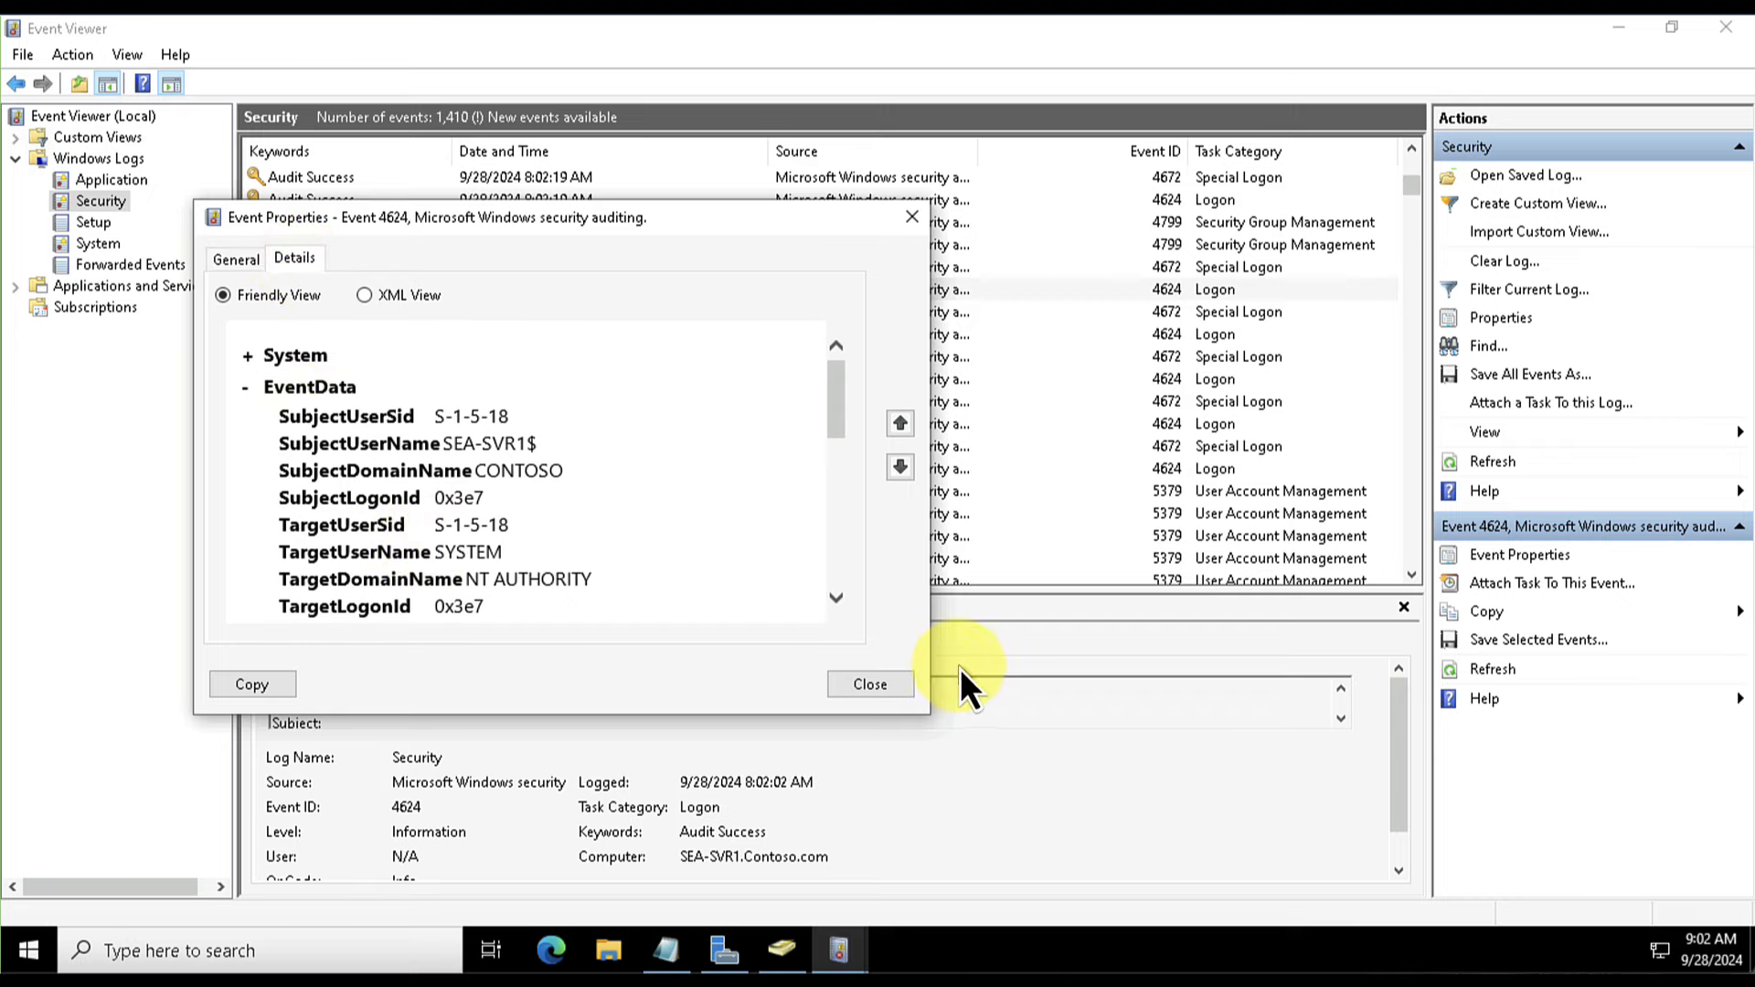
pyautogui.click(868, 684)
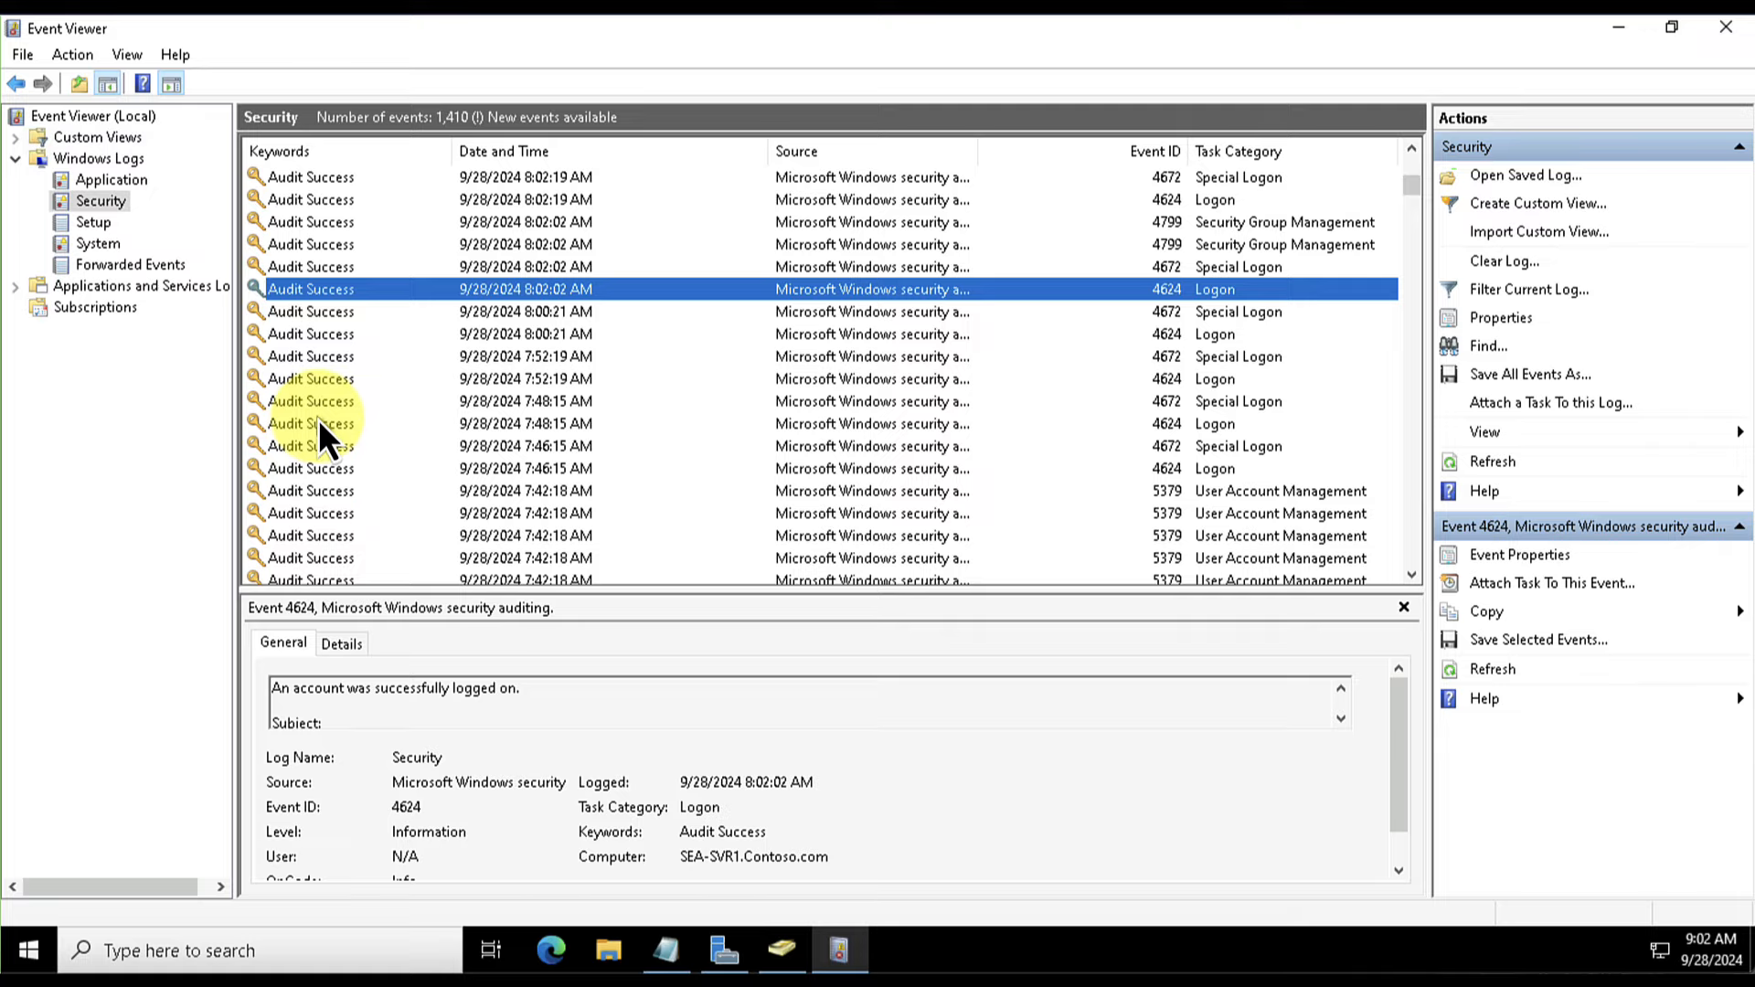
# - Open the Application Error event in the Application log and follow its Event Log Online Help link, agreeing to send the event information
pyautogui.click(112, 183)
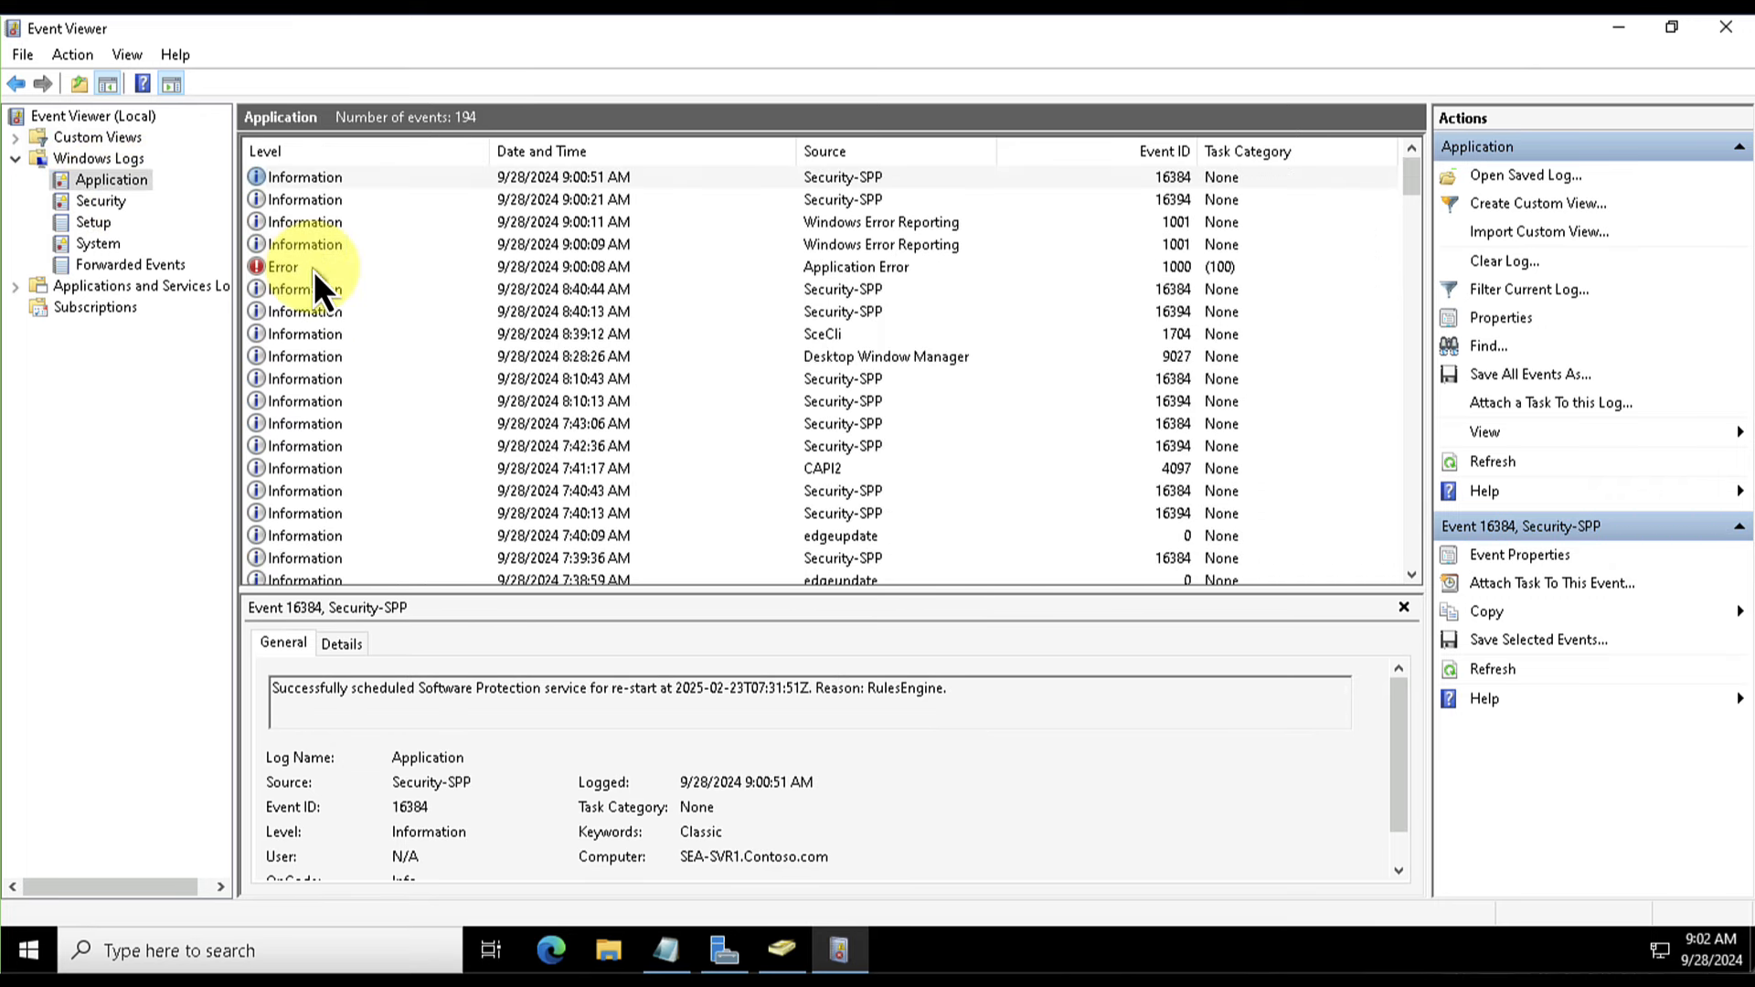
pyautogui.click(281, 267)
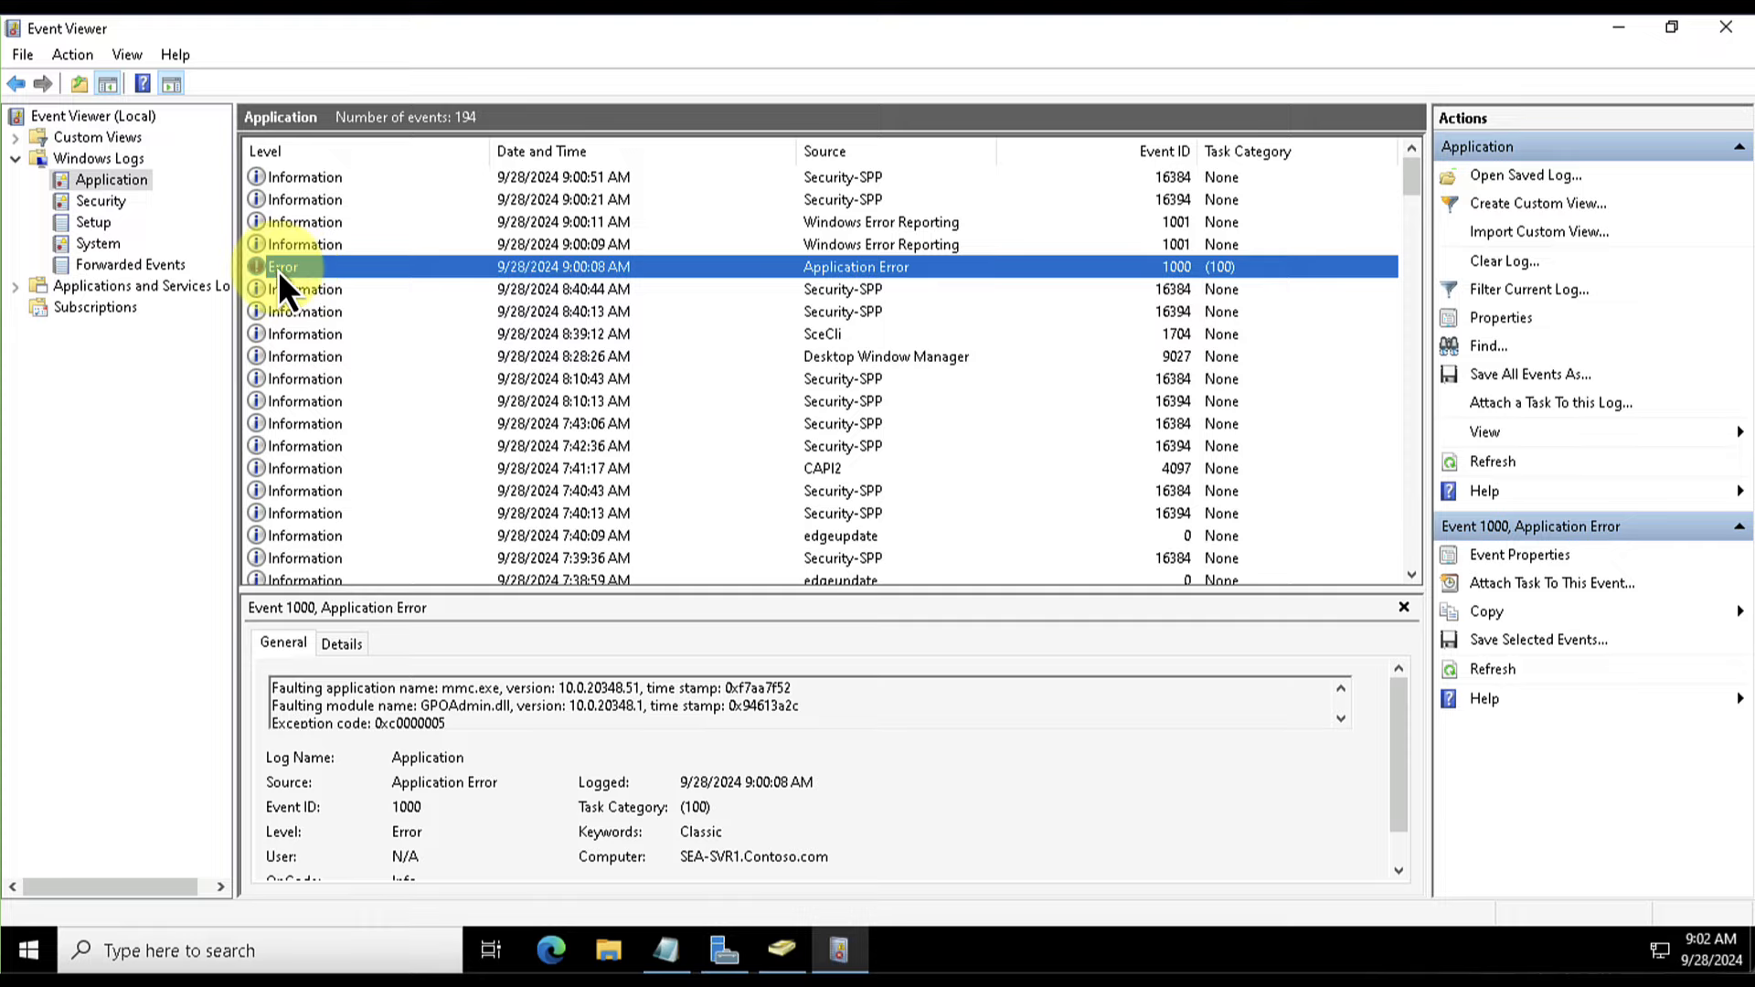
pyautogui.doubleClick(327, 272)
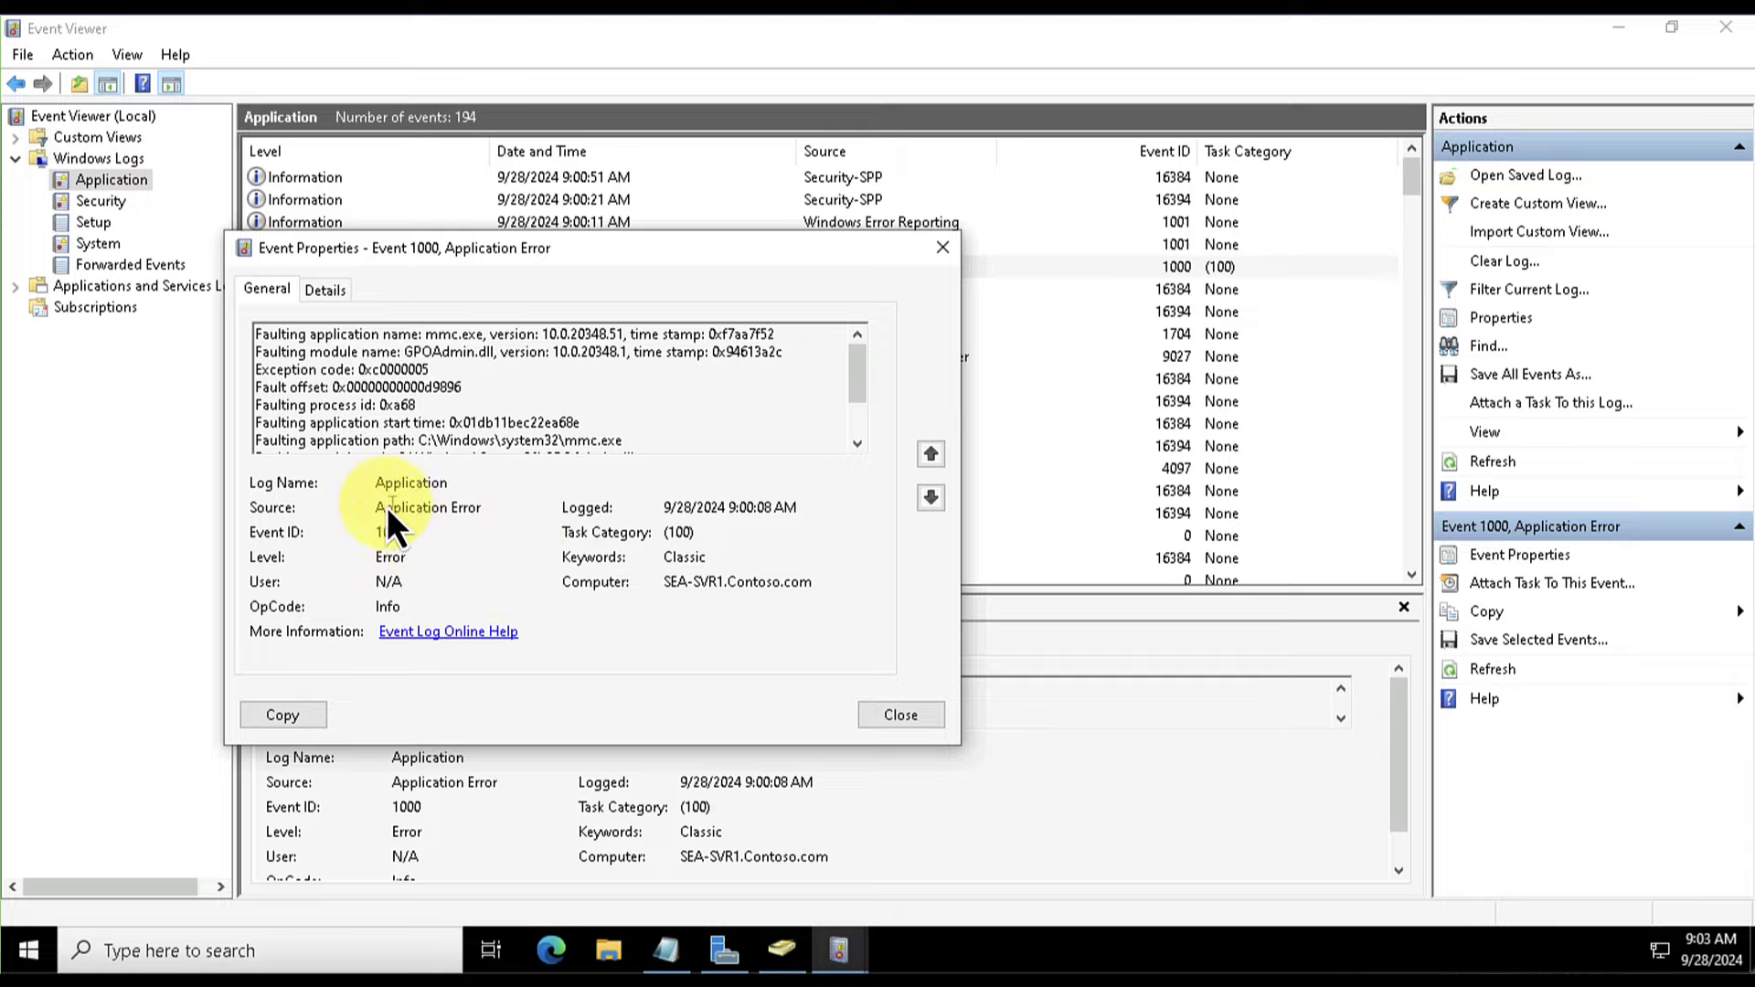
pyautogui.click(426, 632)
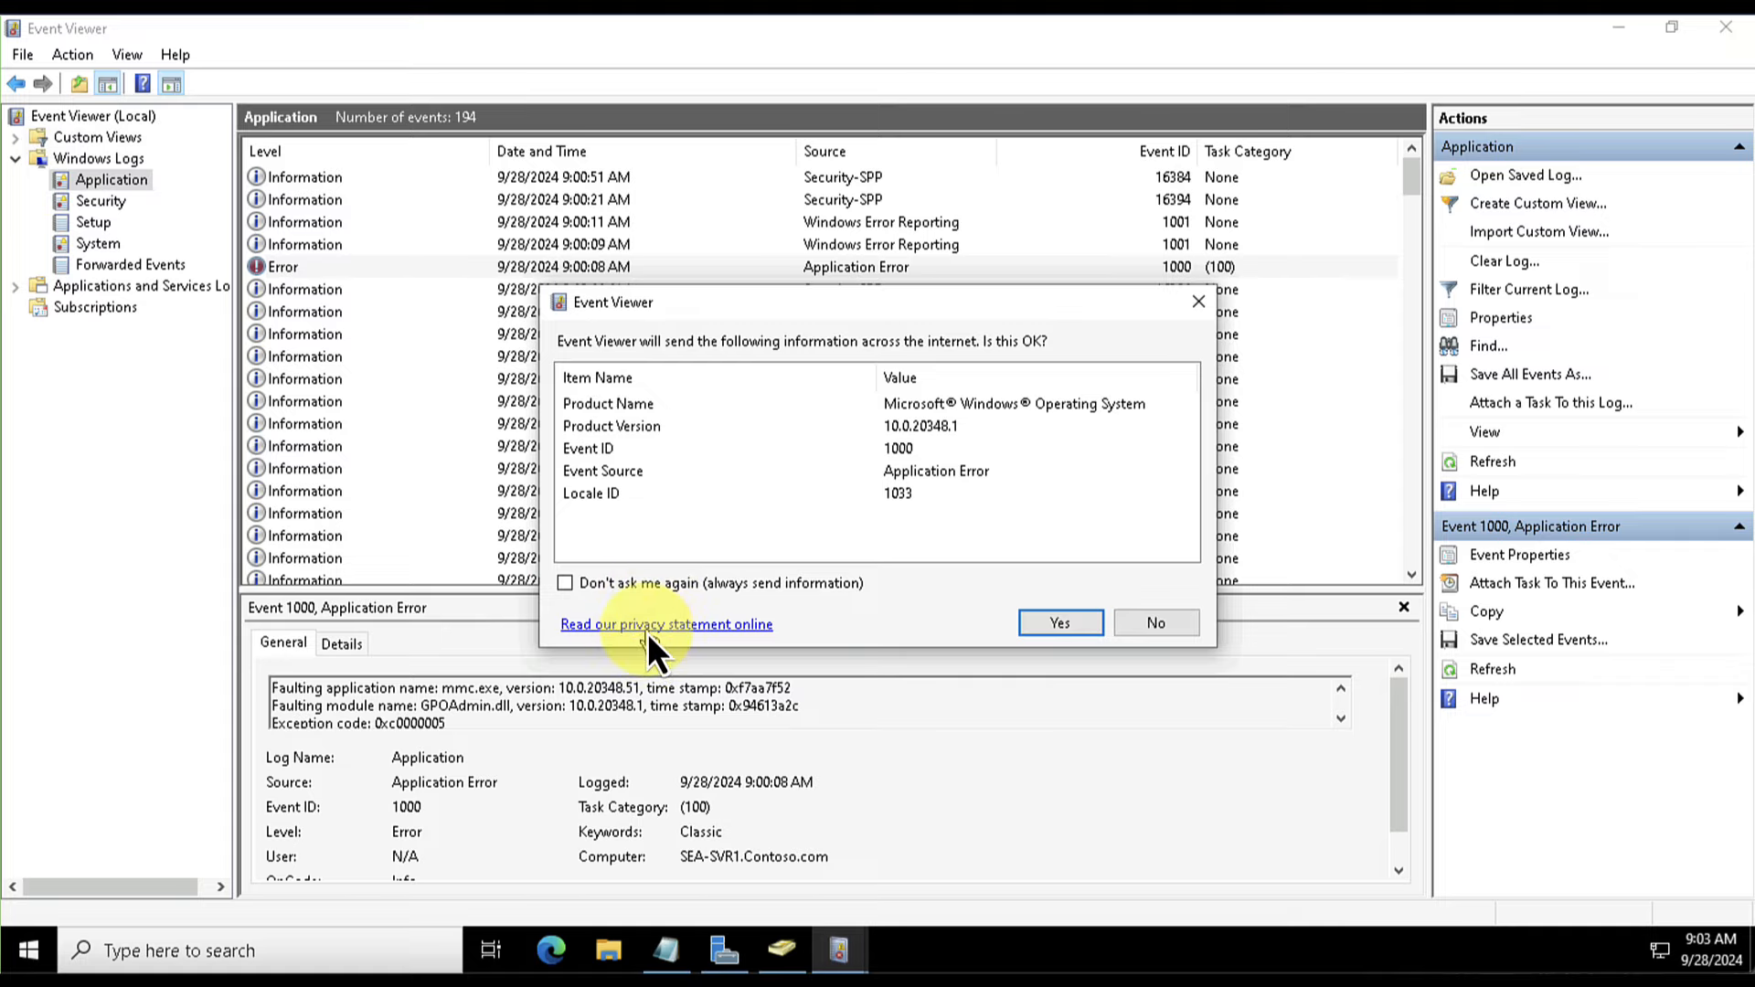
pyautogui.click(1049, 621)
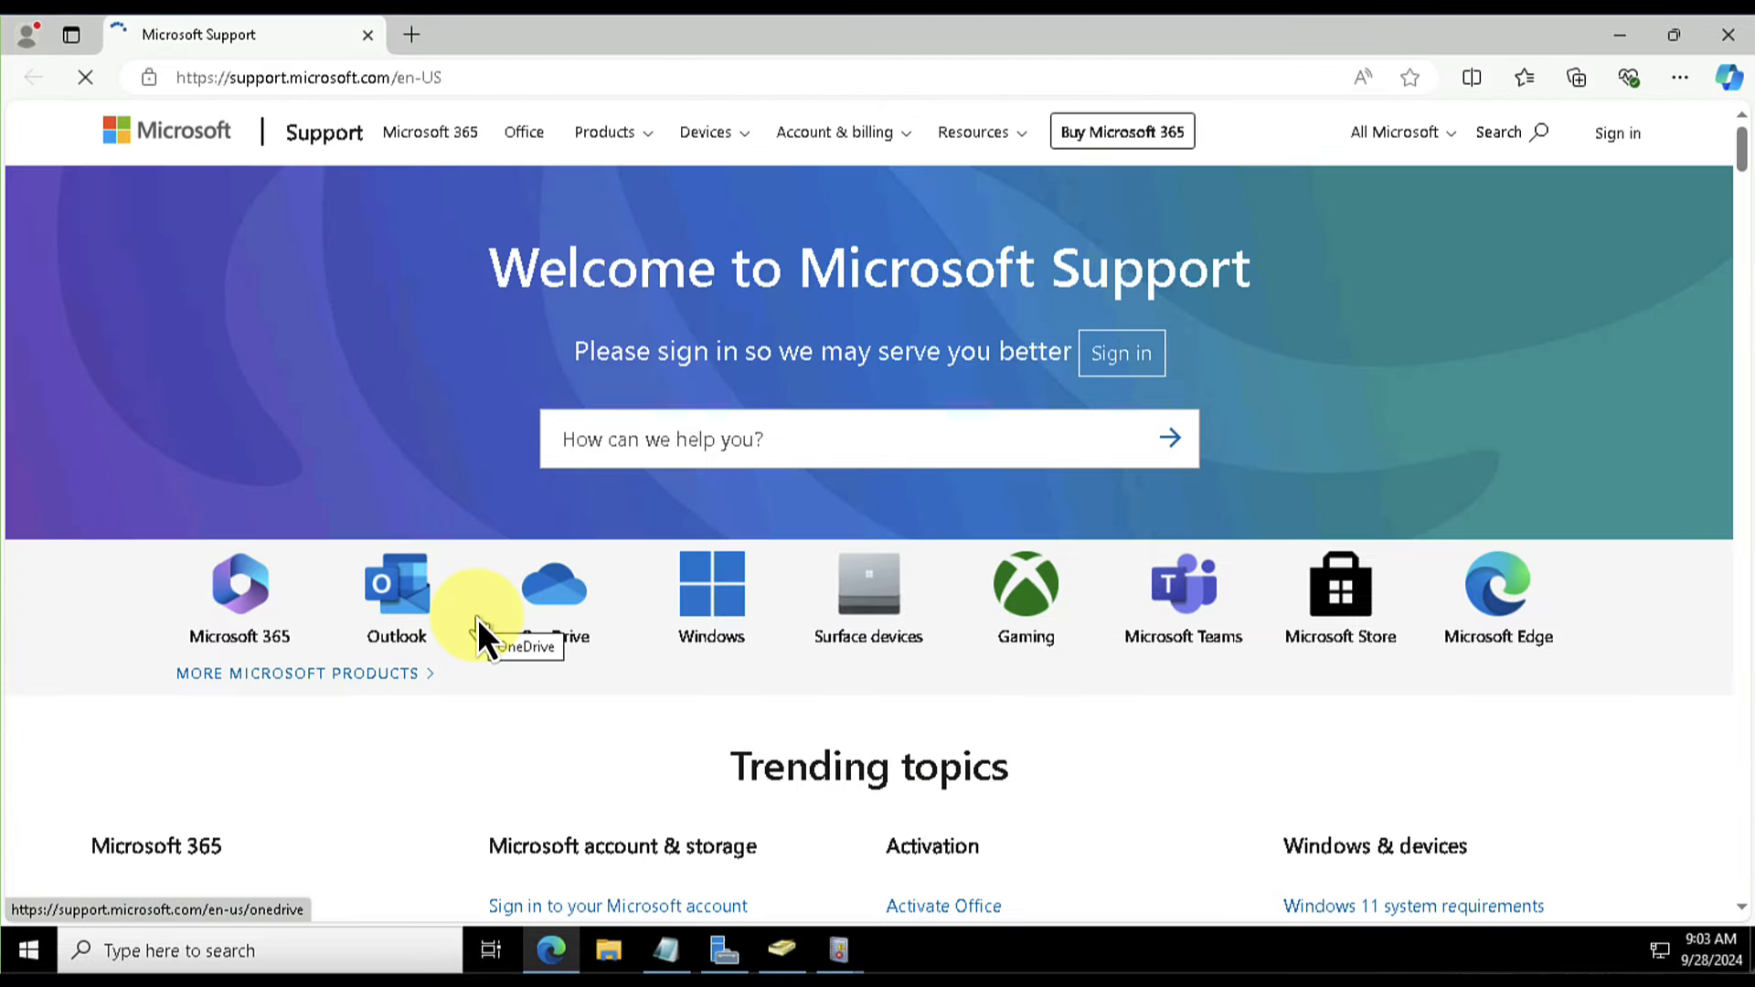
pyautogui.scroll(-6, 525, 471)
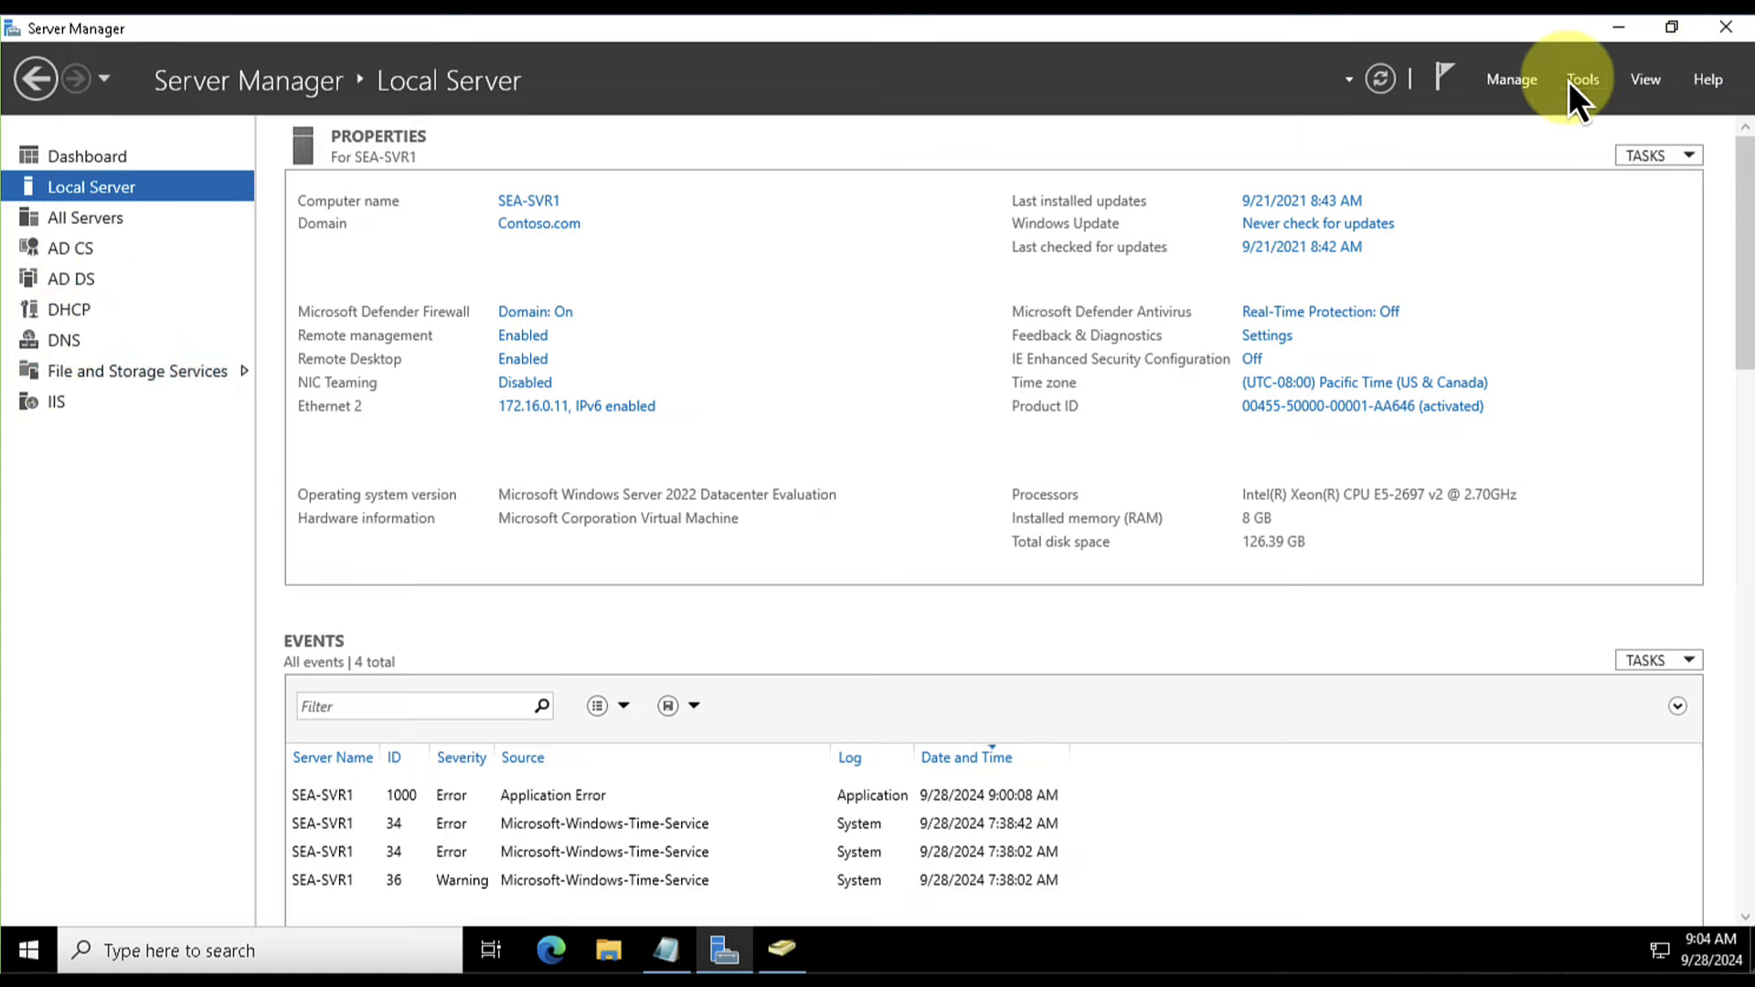
# - Open Active Directory Users and Computers from Server Manager, select a user in the IT unit, and close the console
pyautogui.click(1516, 82)
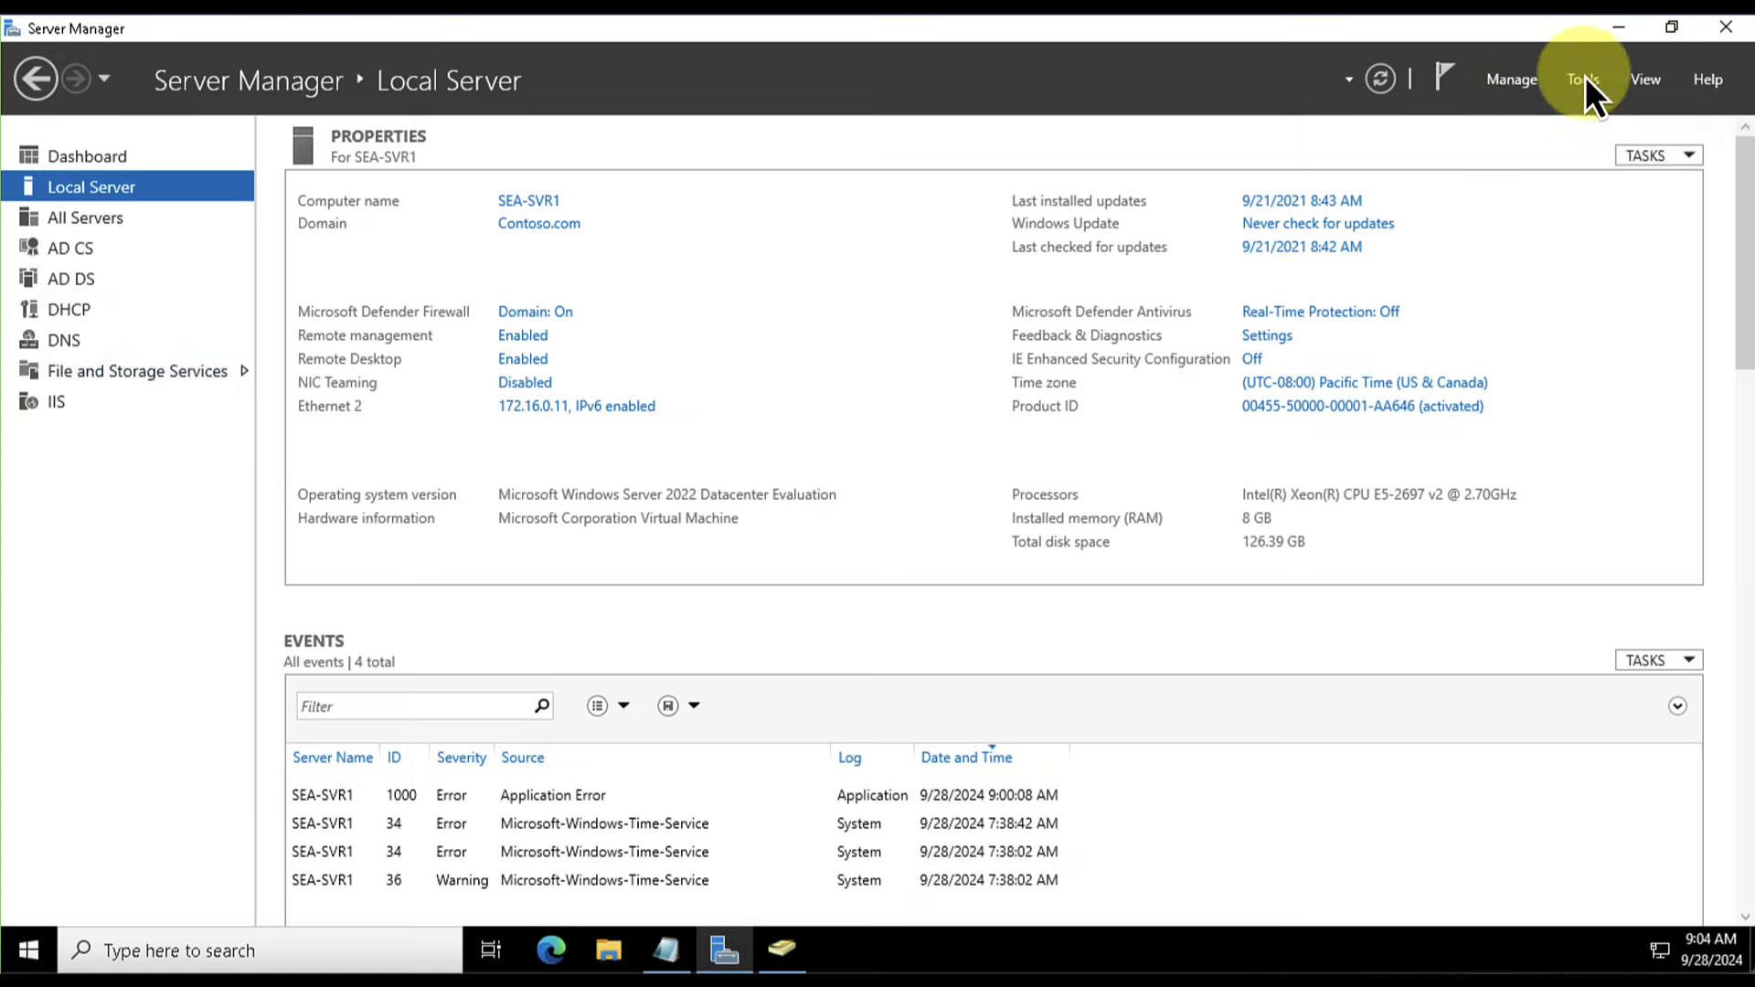
pyautogui.click(1584, 77)
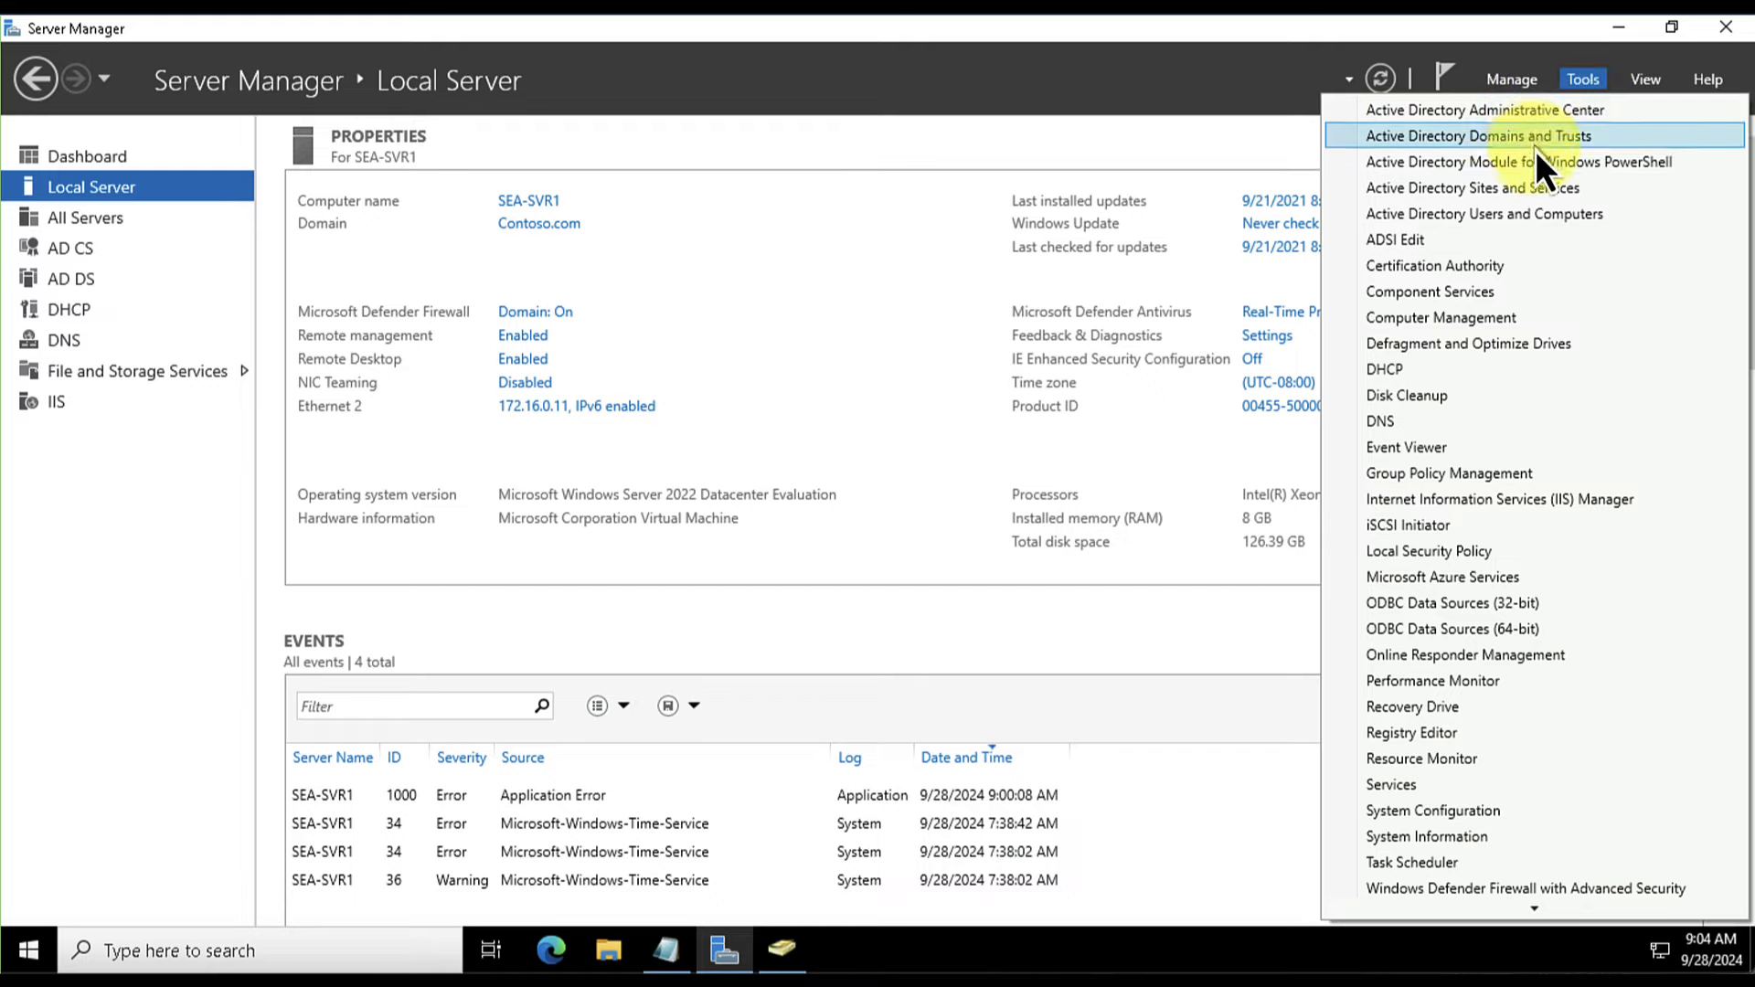
pyautogui.click(1526, 217)
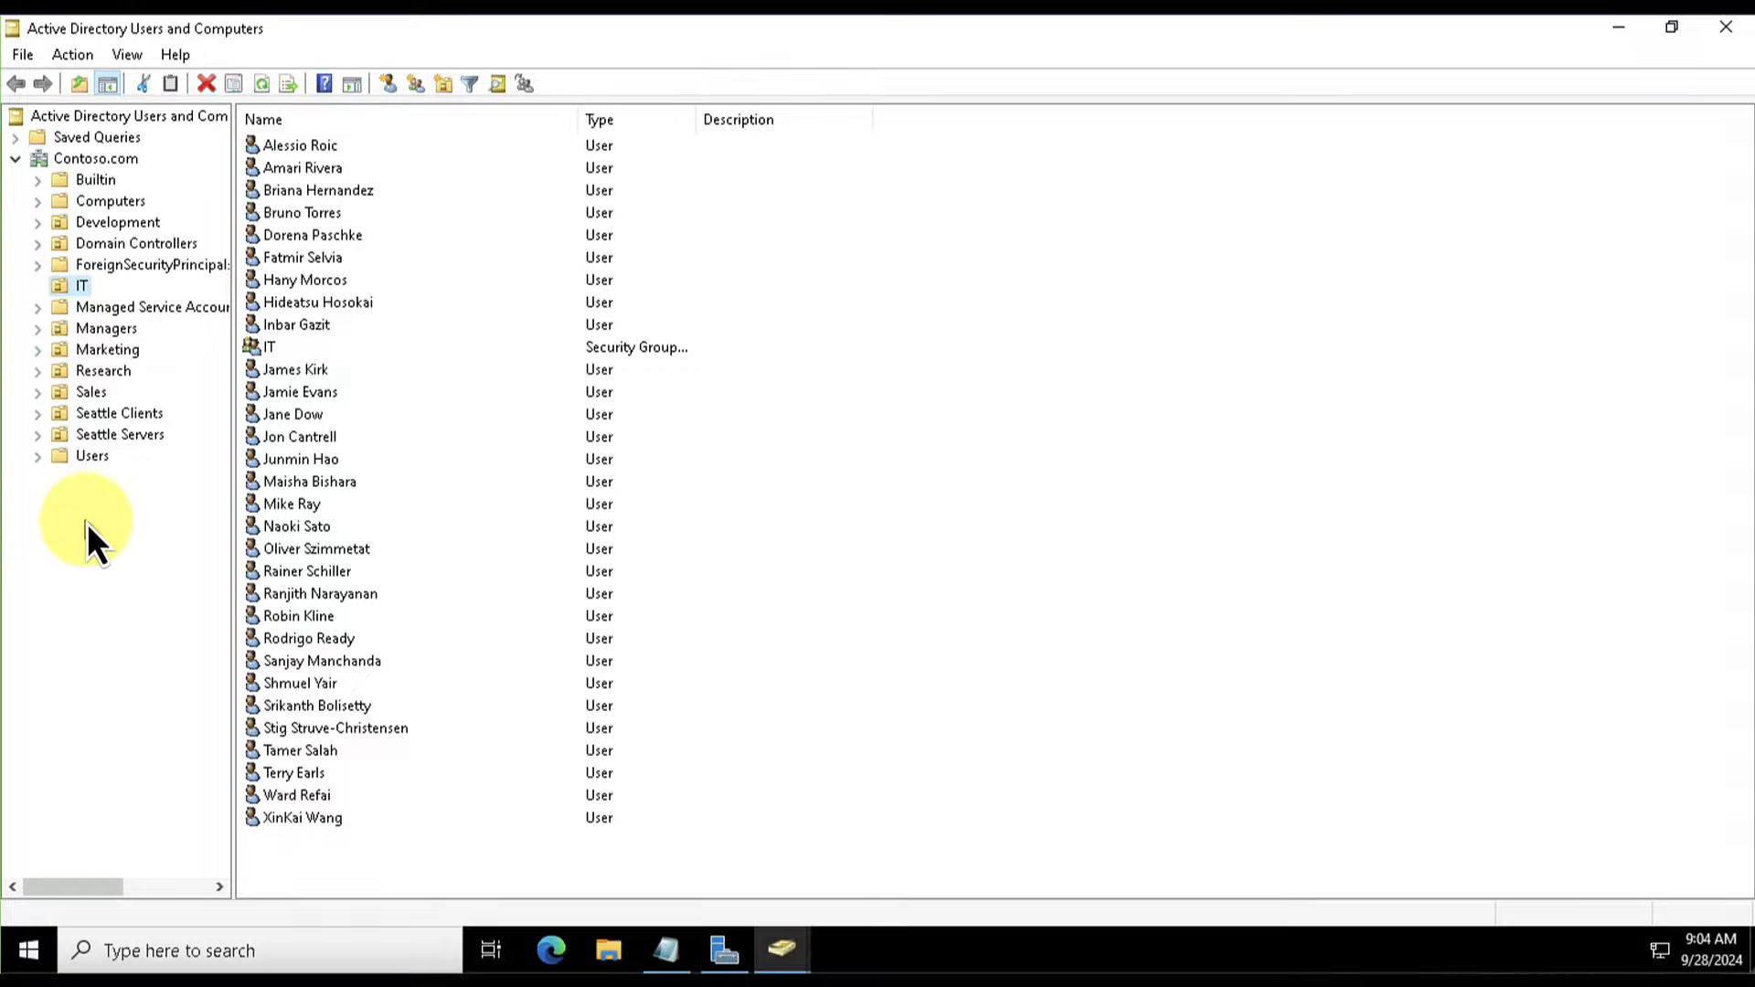
pyautogui.click(301, 370)
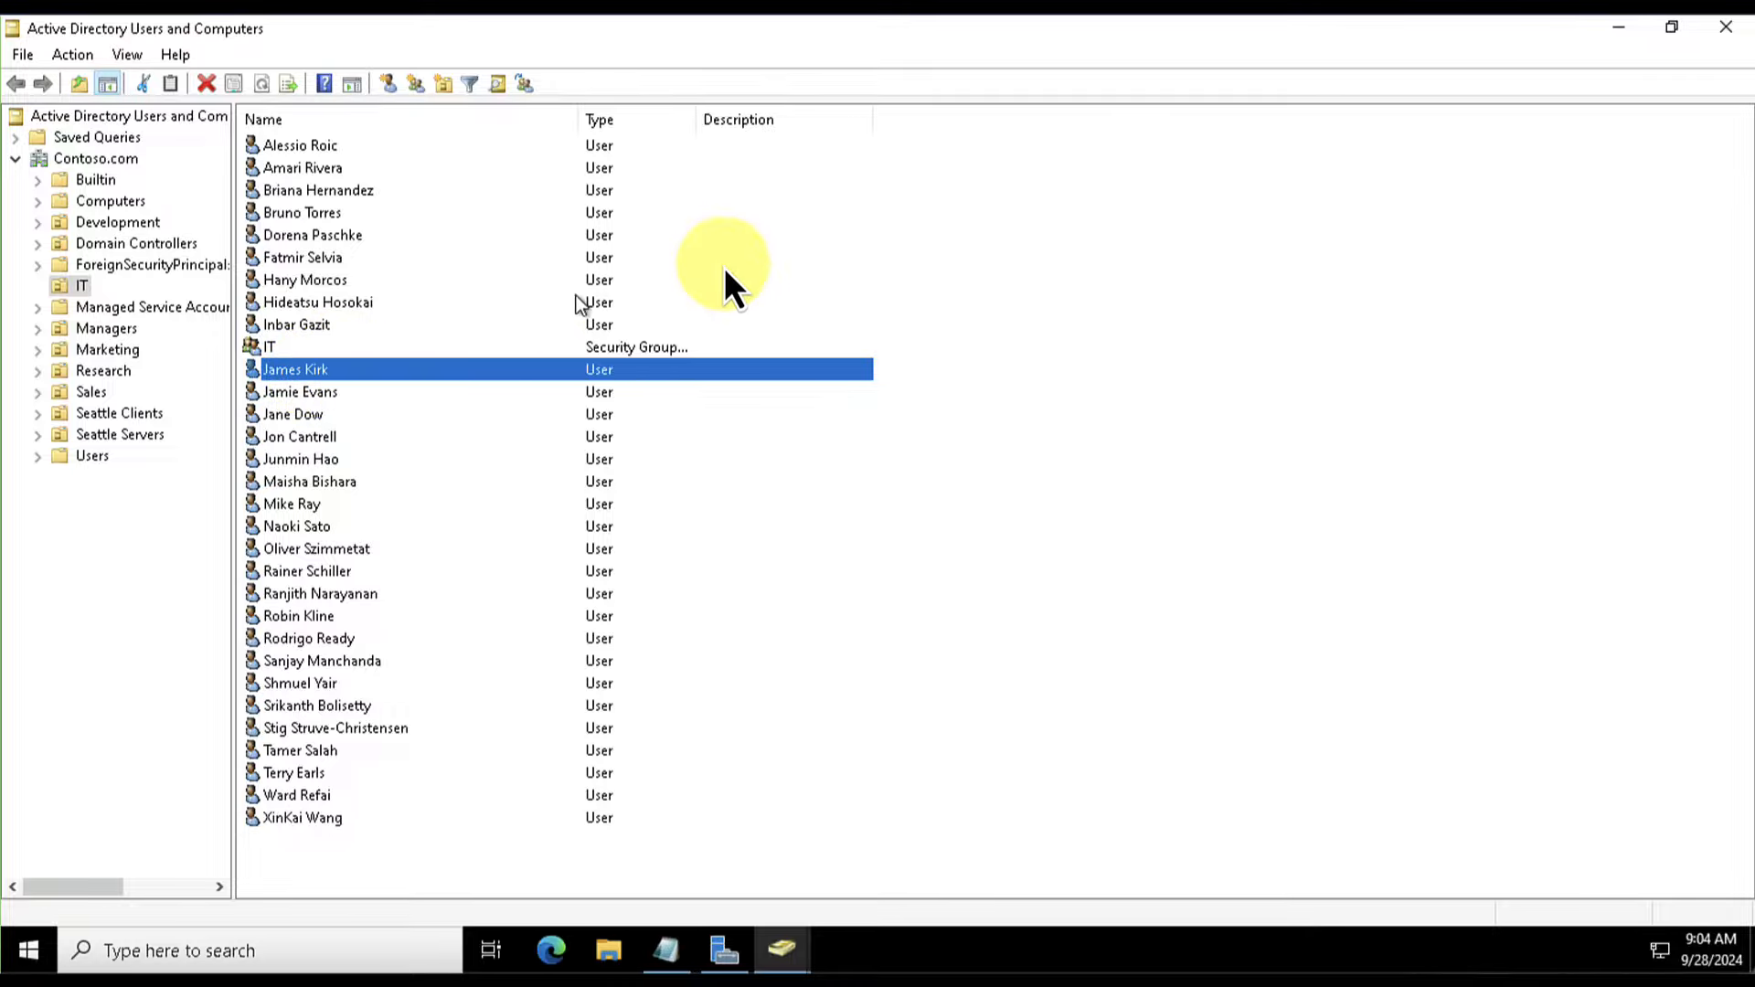
pyautogui.click(1715, 36)
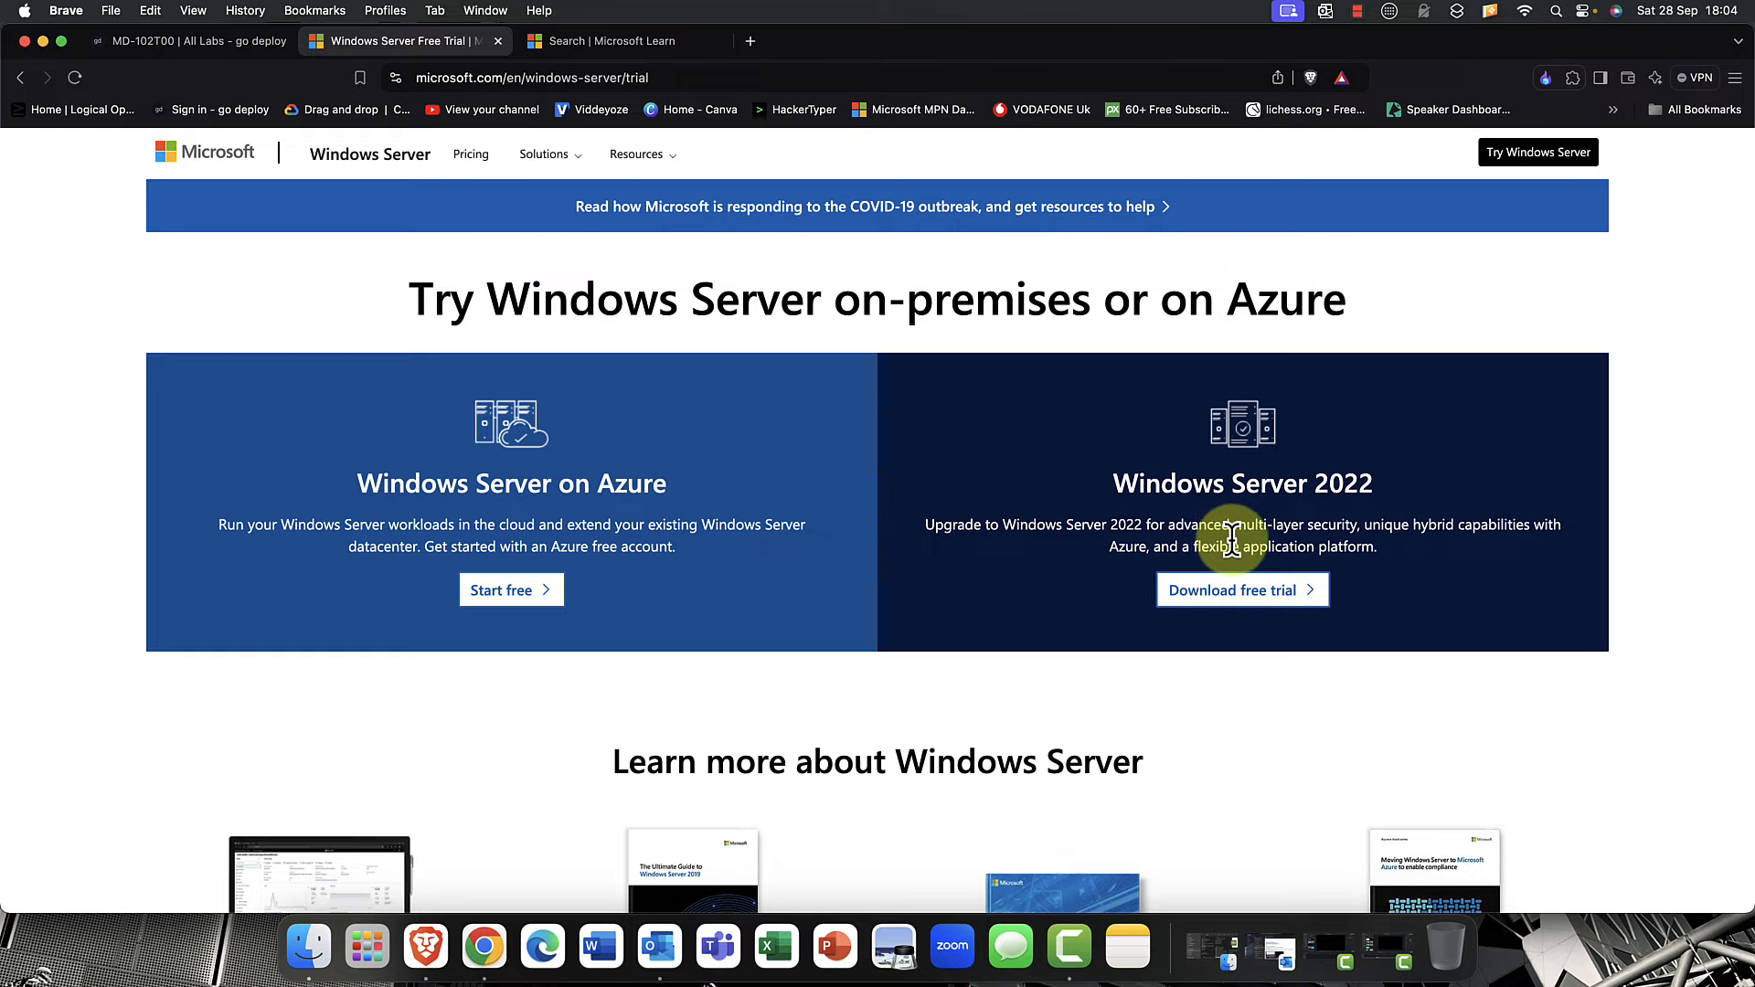
# - Look through Microsoft's Windows Server free trial page, including the Azure and Windows Server 2022 options and the learning resources
pyautogui.scroll(-5, 1232, 539)
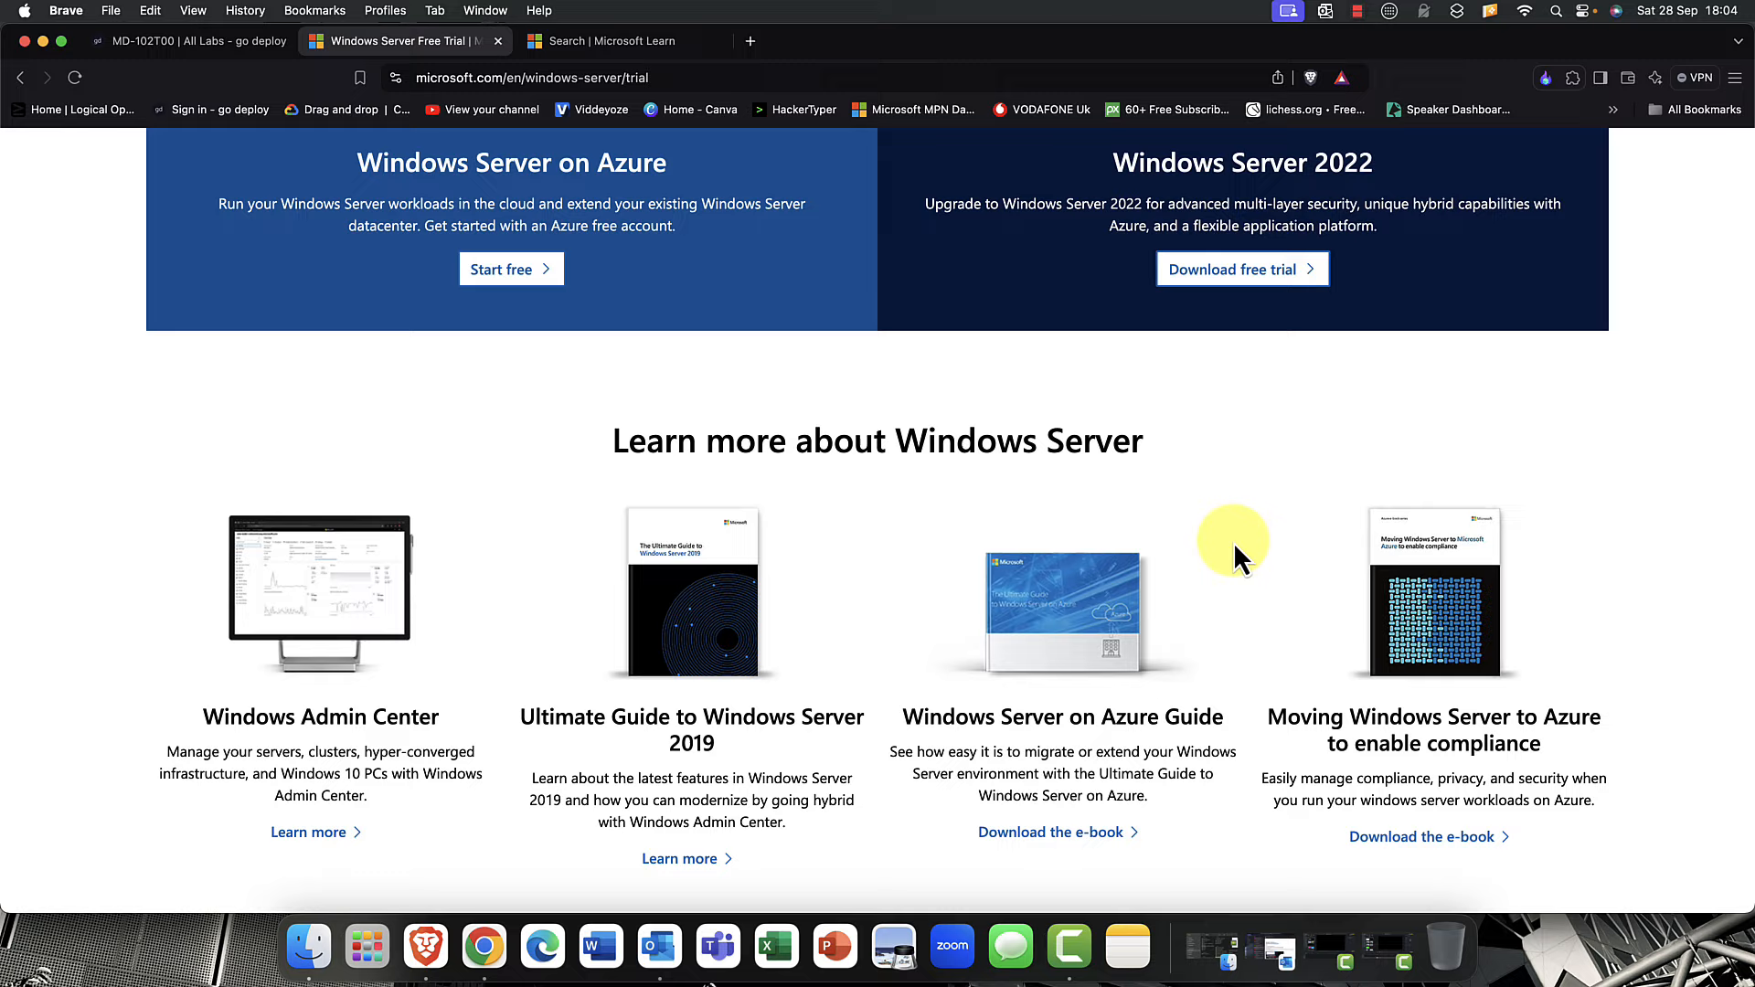
pyautogui.scroll(-3, 1232, 541)
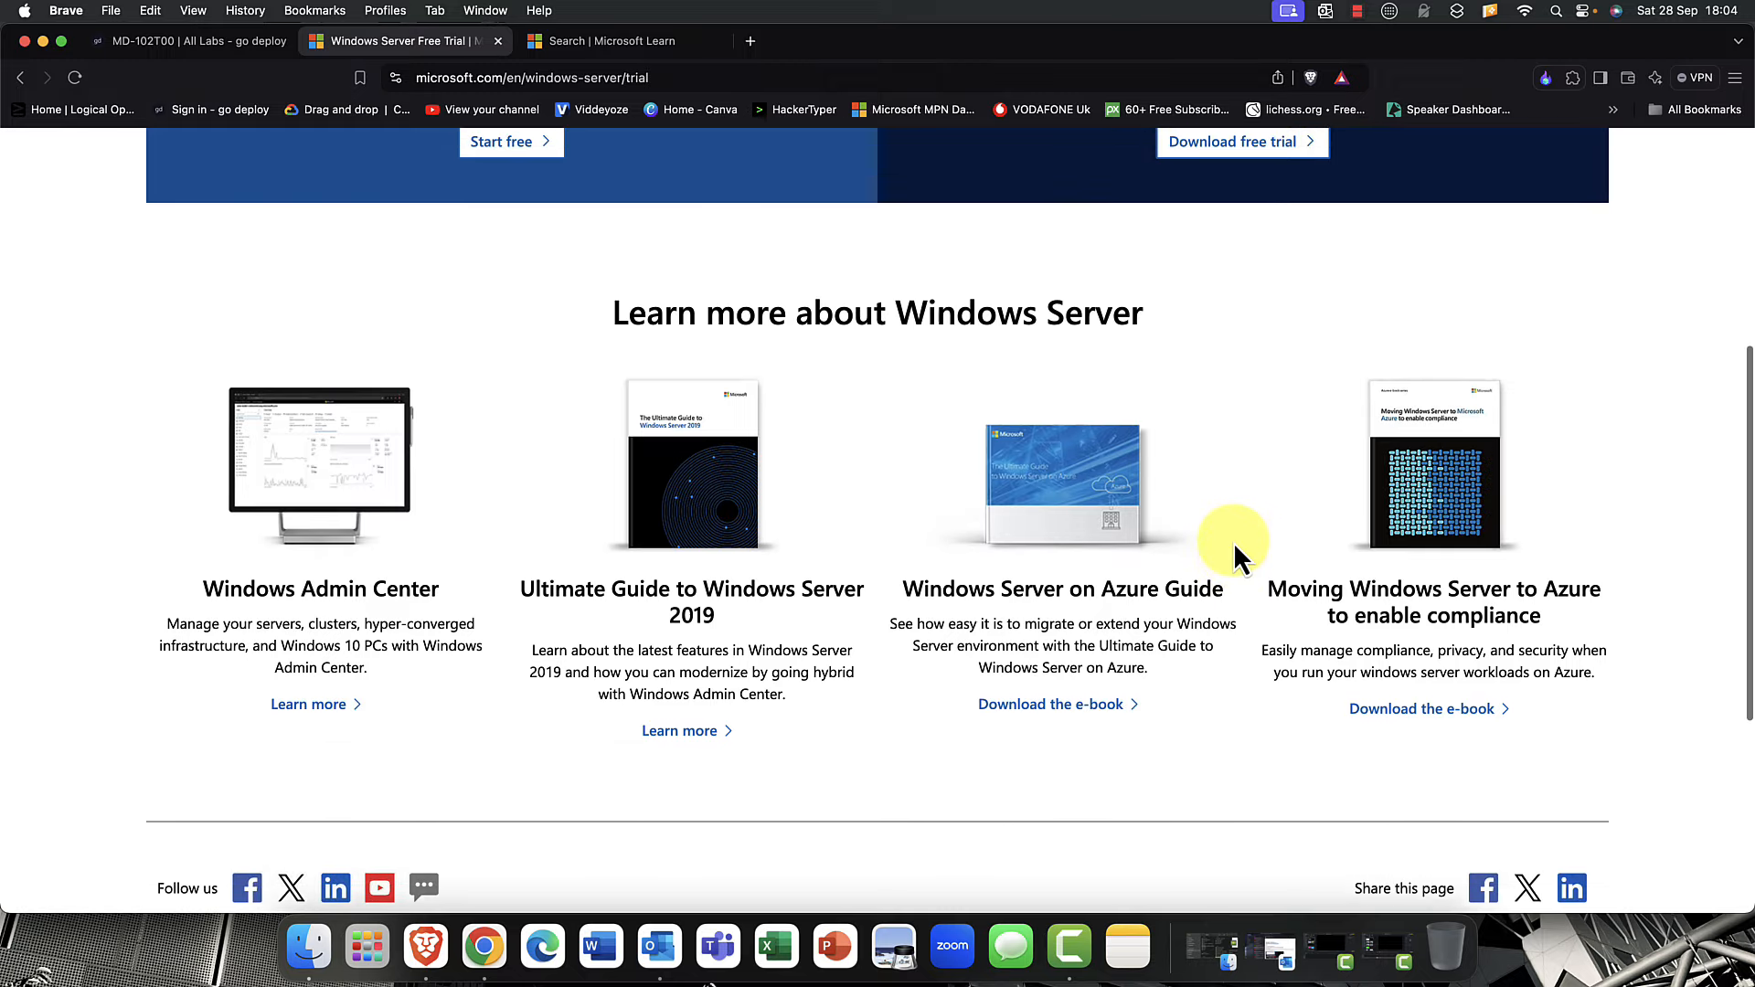
pyautogui.scroll(-5, 1232, 541)
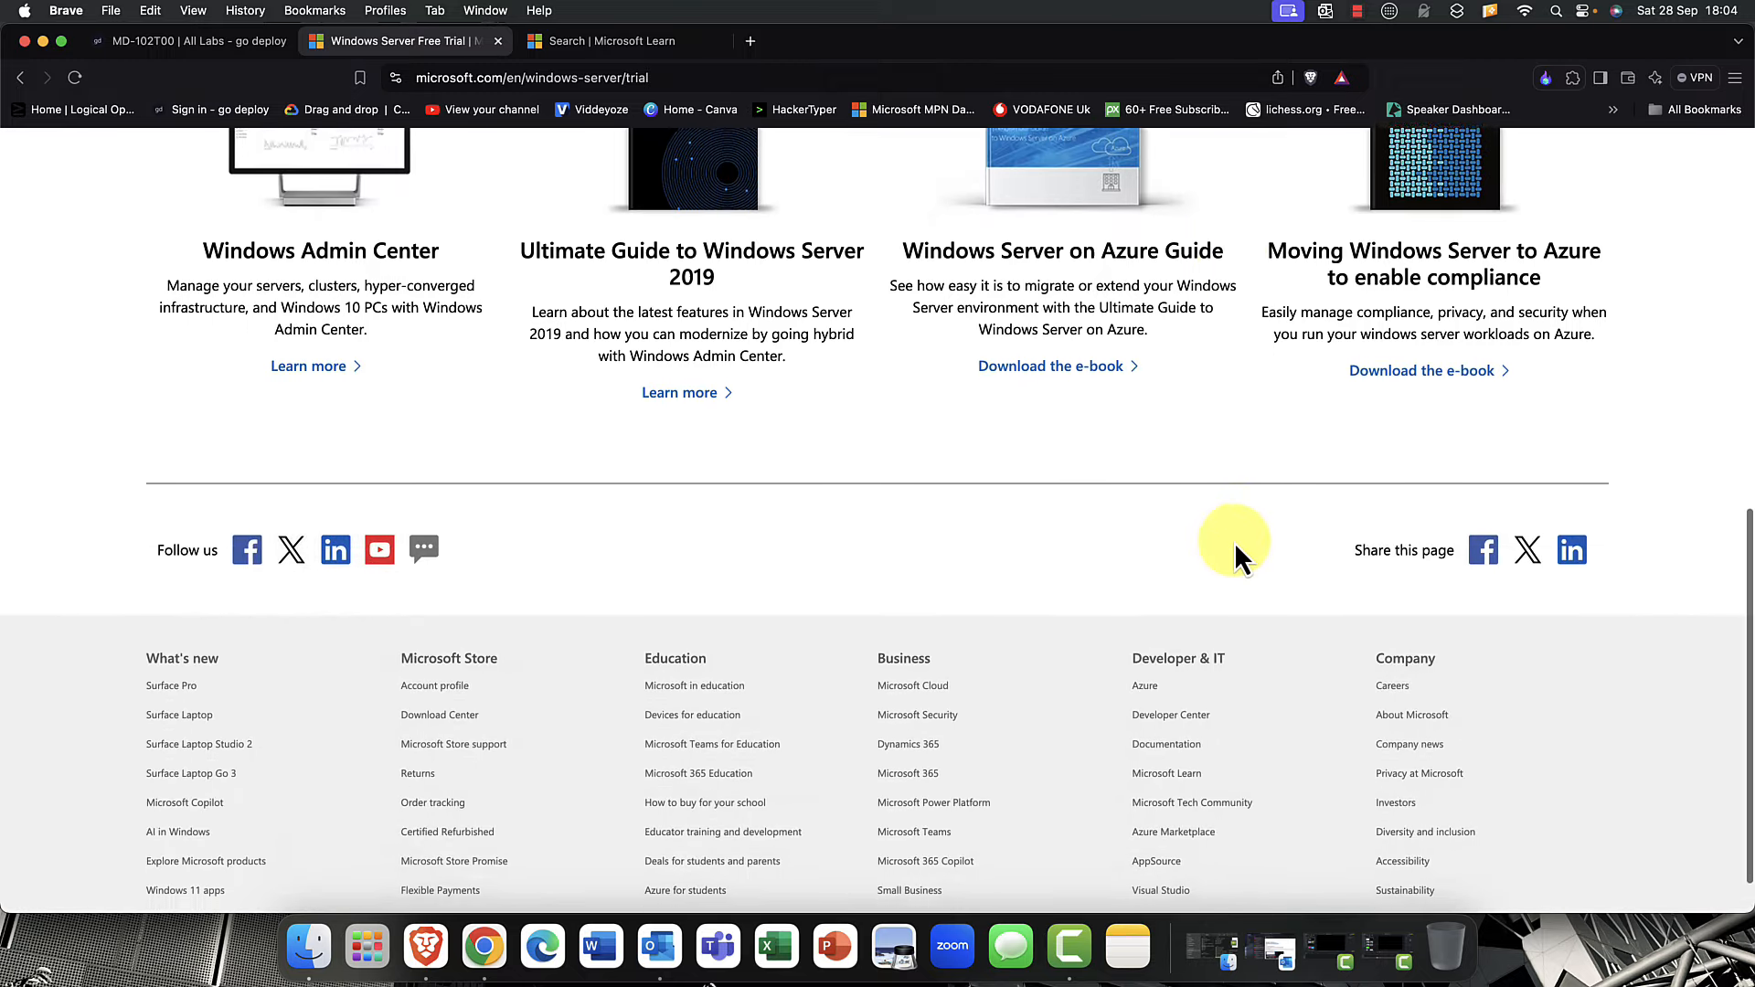
pyautogui.scroll(12, 1234, 541)
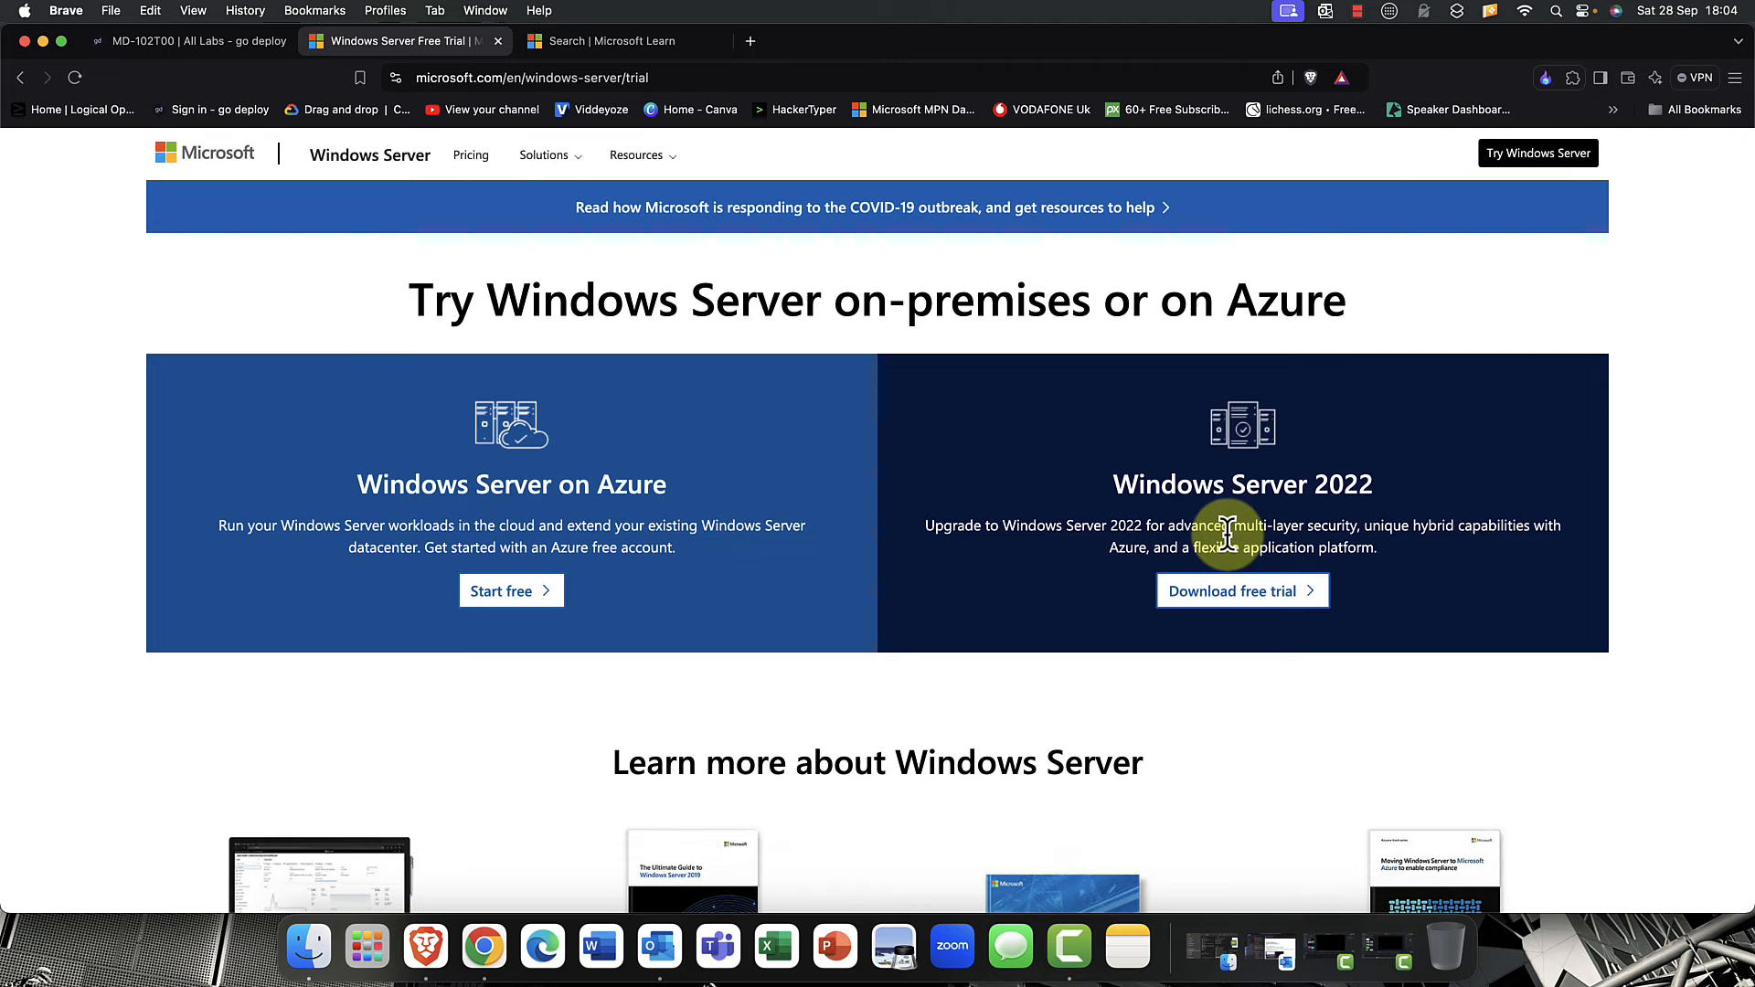
# - Look through the Microsoft Learn search results for windows Server, and return to the Windows Server free trial page
pyautogui.click(617, 42)
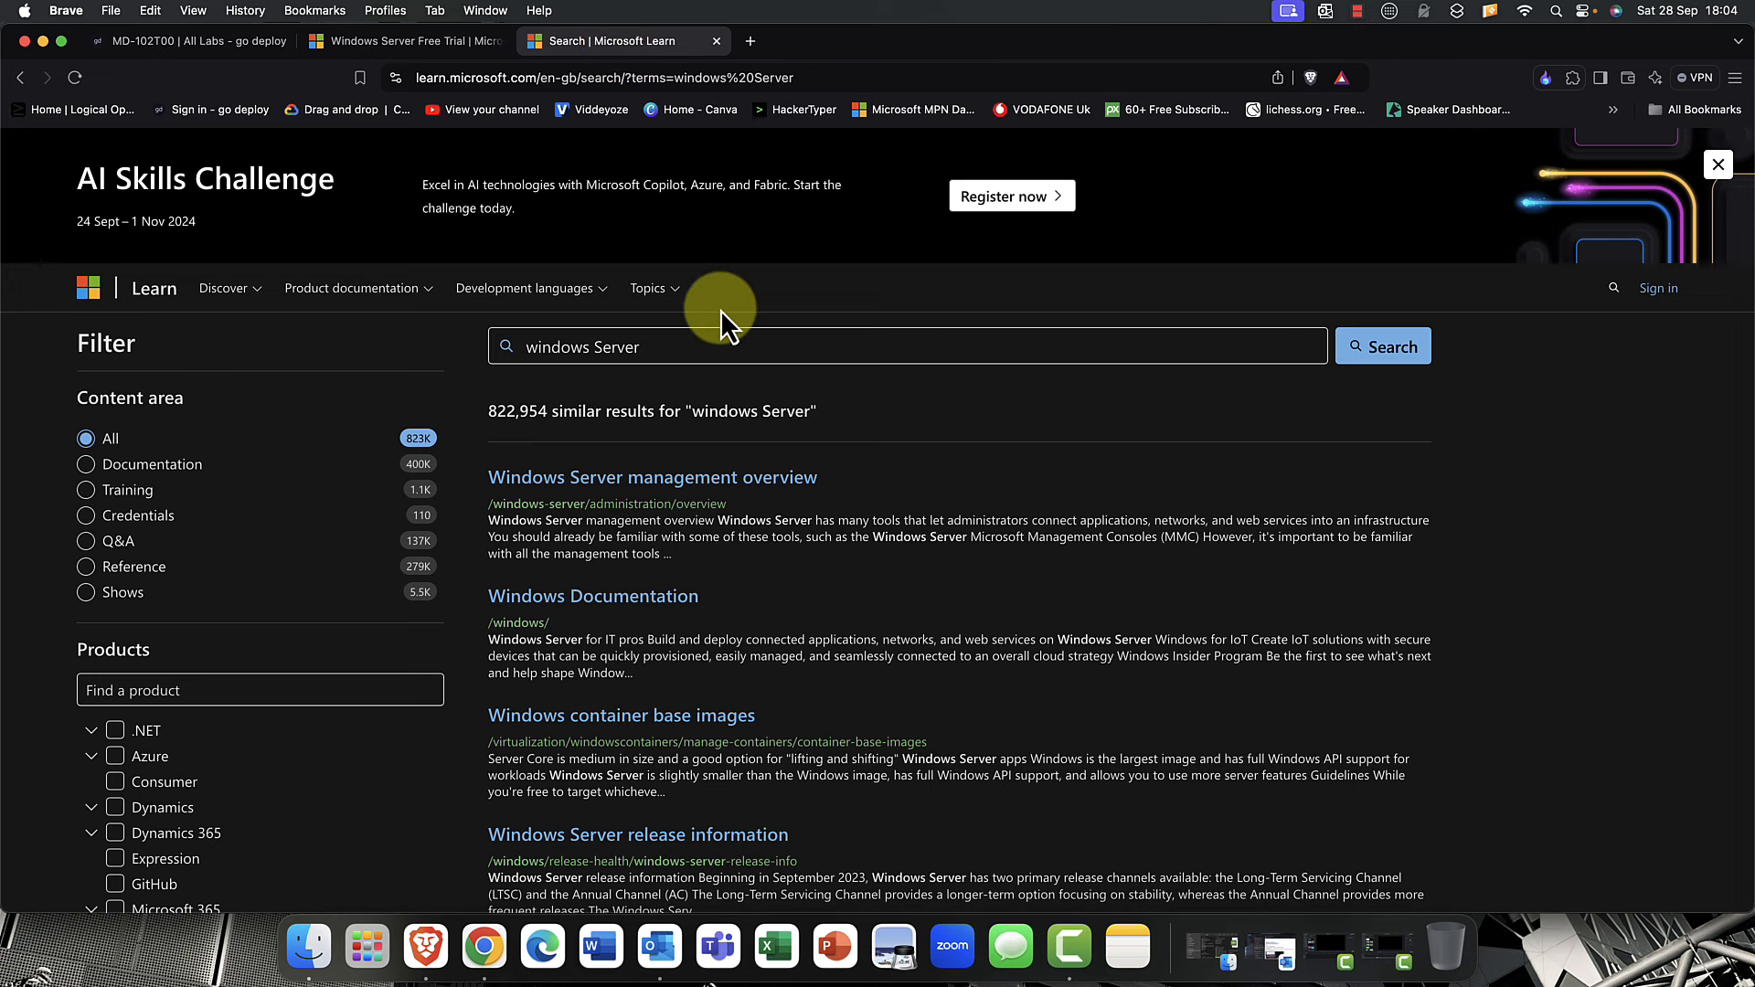
pyautogui.scroll(-5, 722, 310)
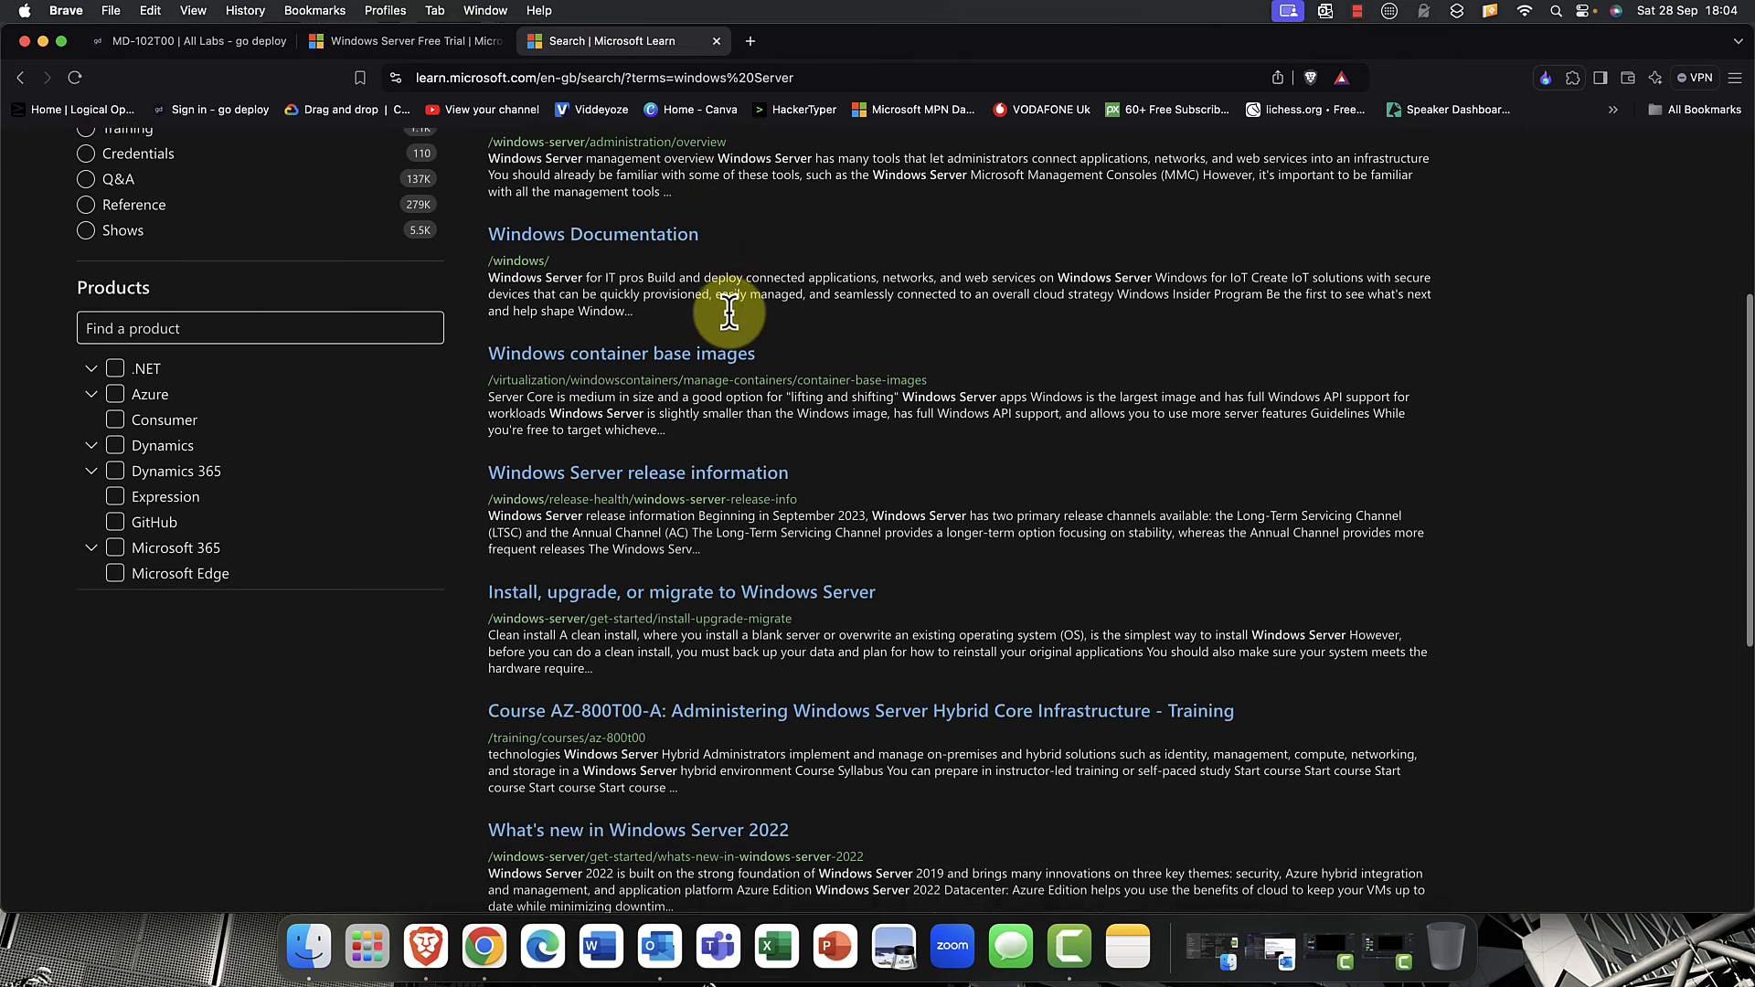
pyautogui.scroll(-3, 729, 311)
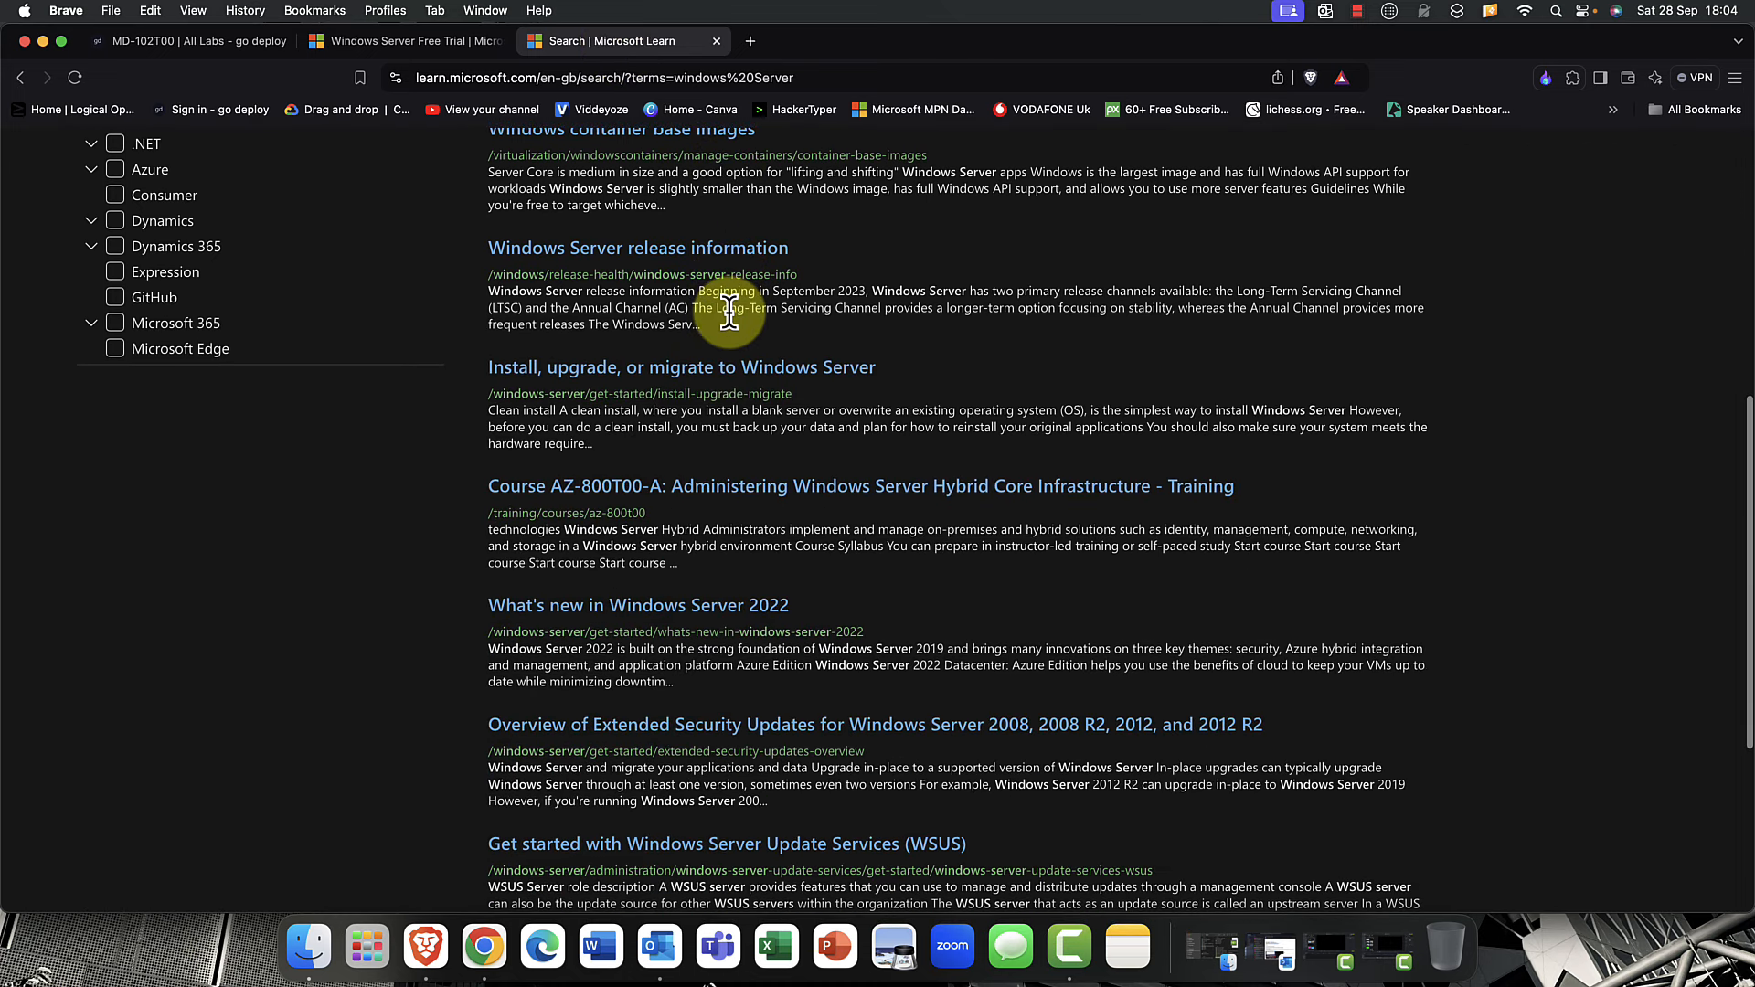
pyautogui.scroll(-1, 728, 312)
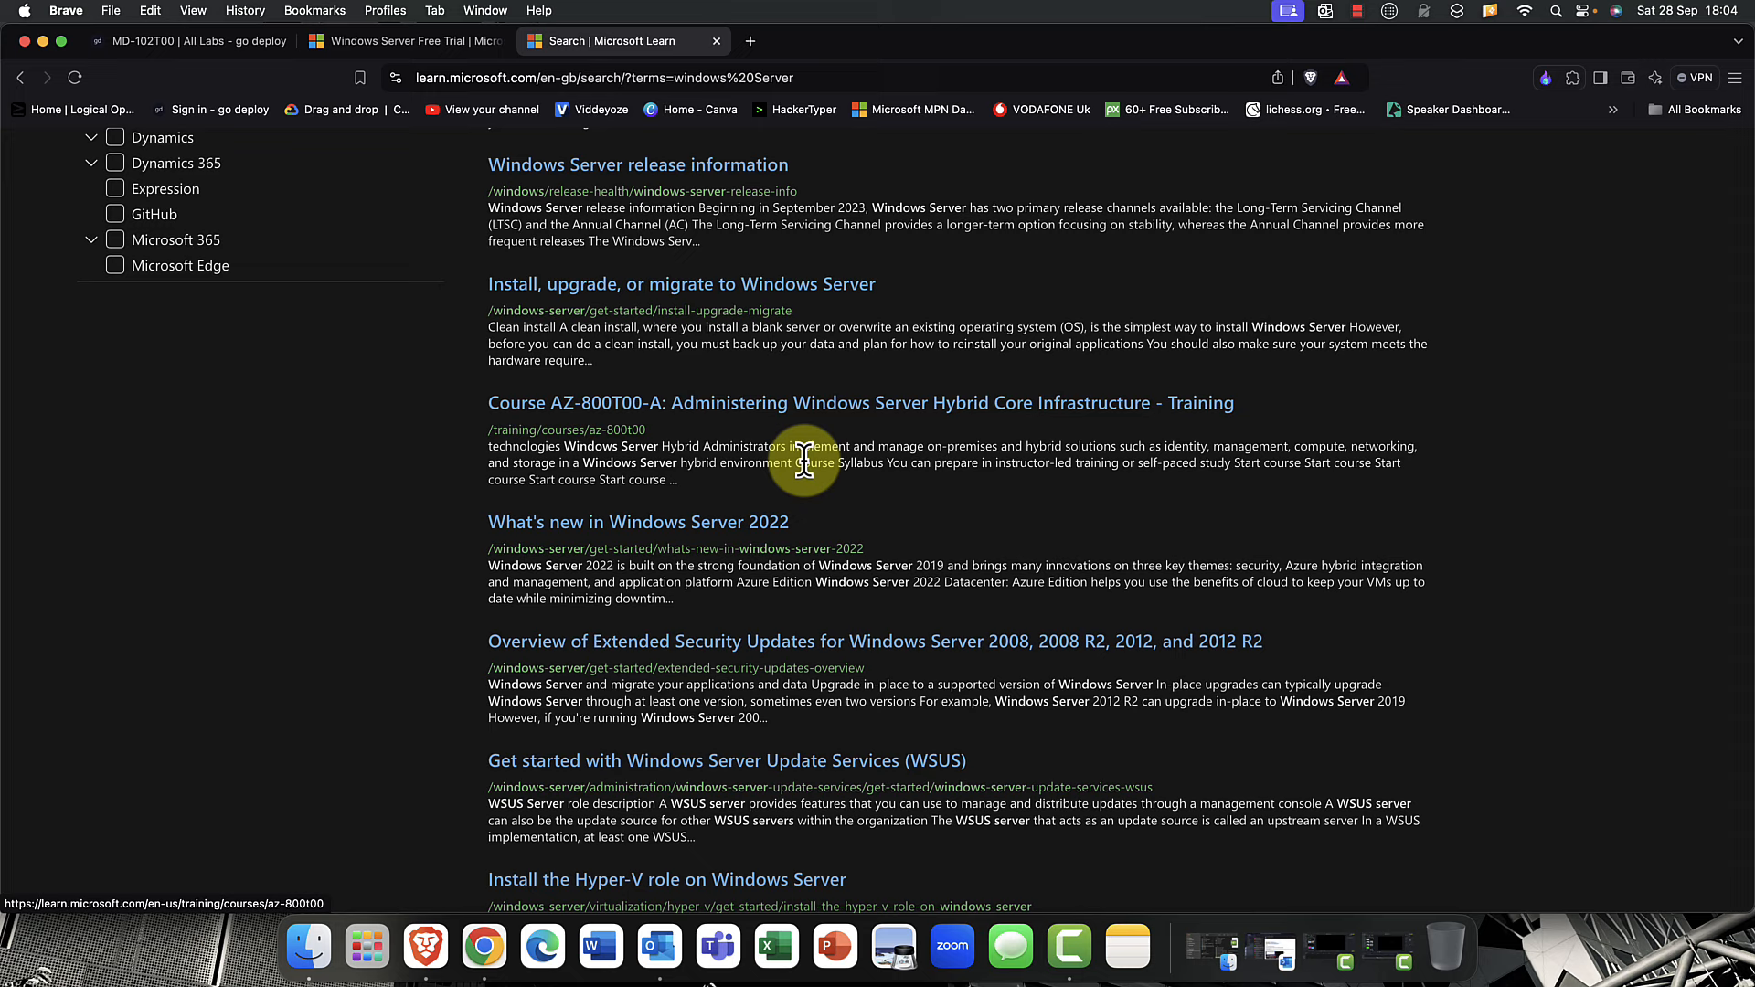
pyautogui.scroll(-1, 801, 461)
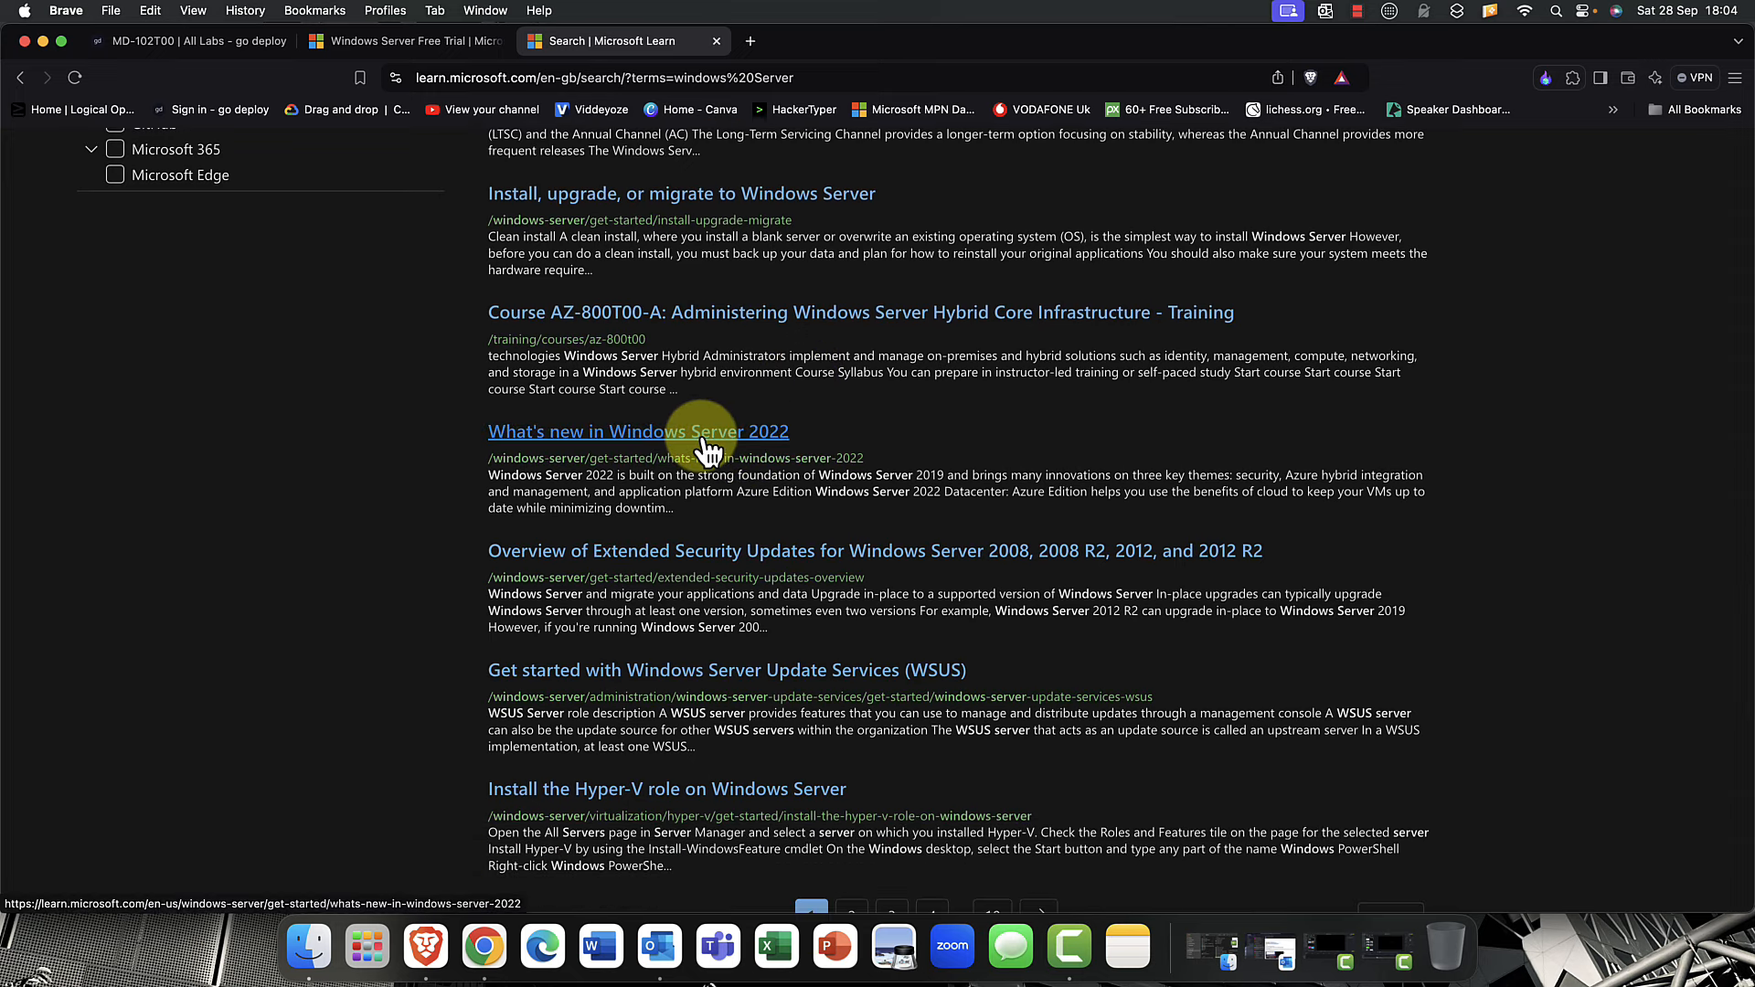
pyautogui.scroll(-2, 704, 411)
pyautogui.scroll(10, 700, 430)
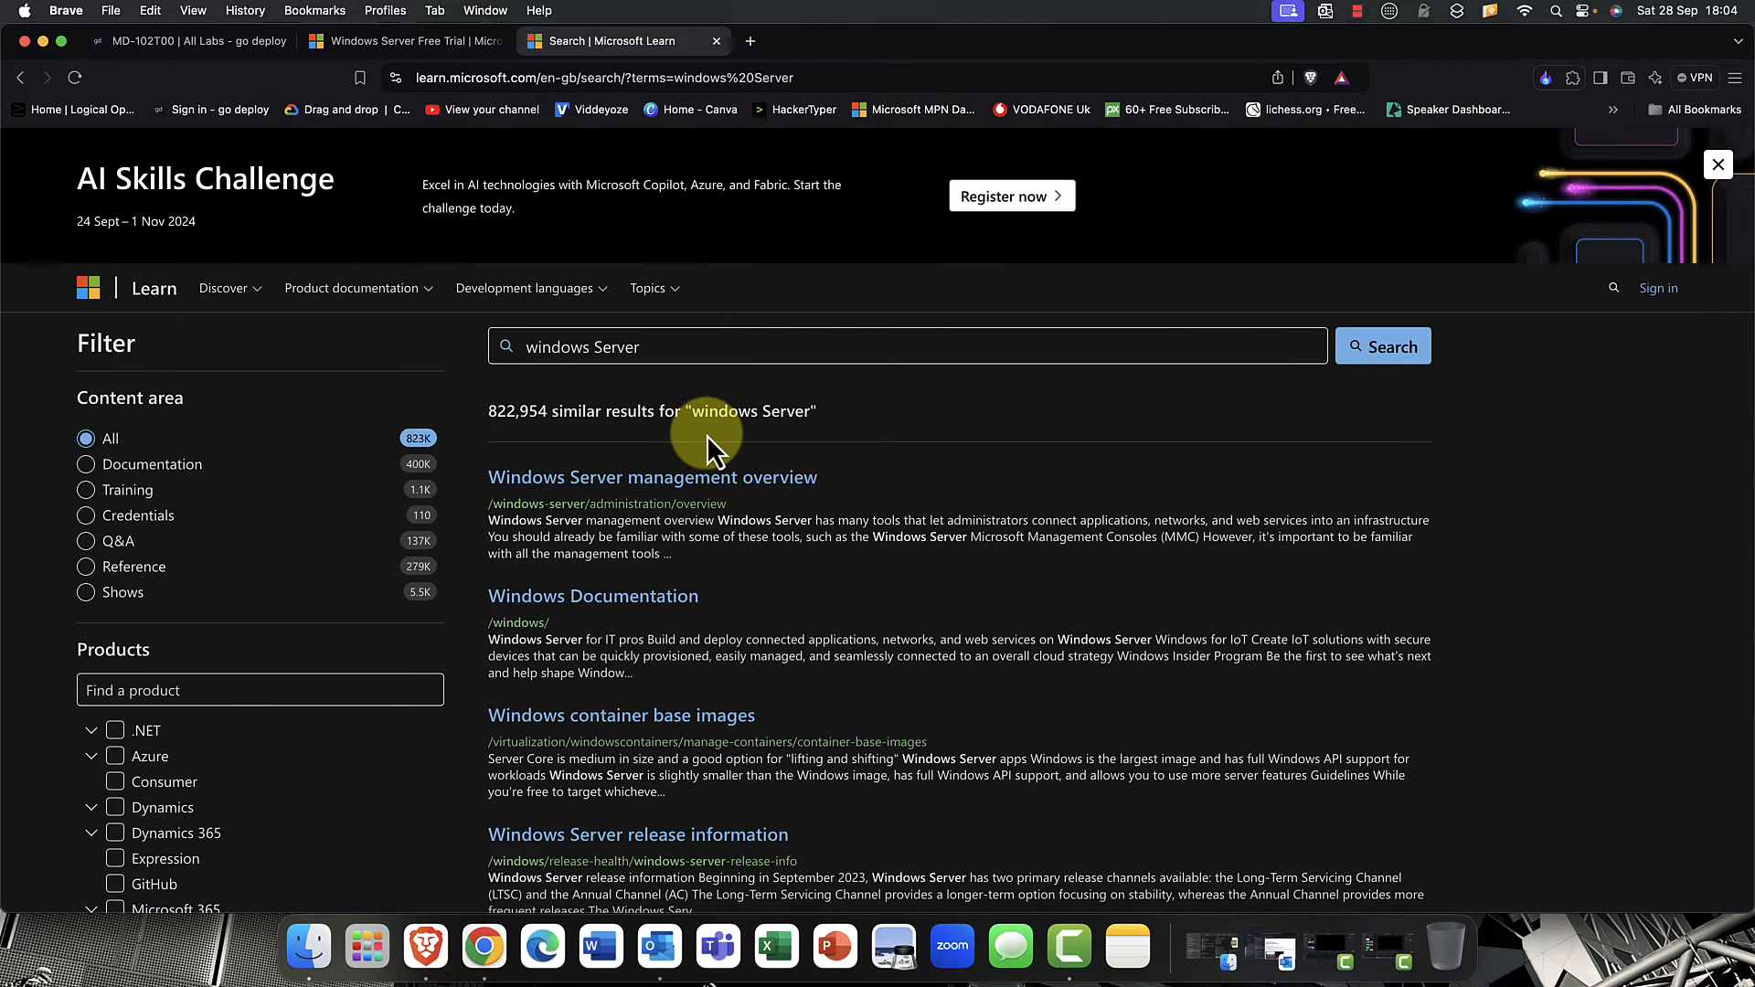
pyautogui.click(425, 42)
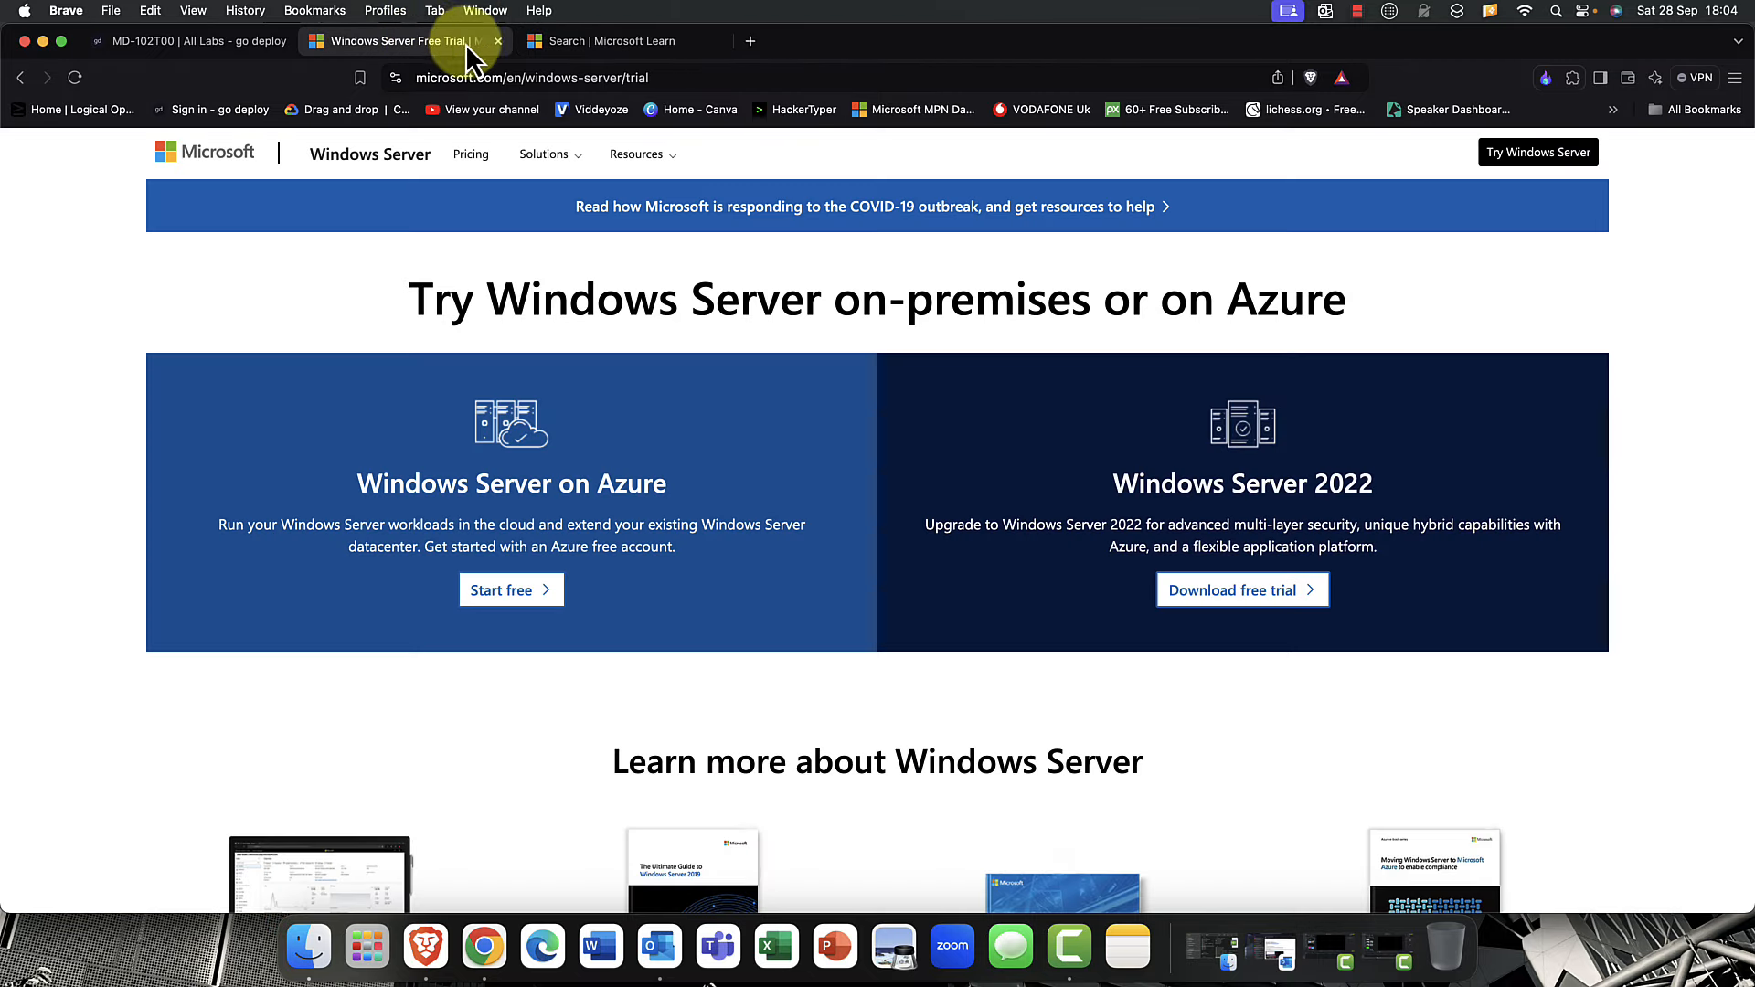